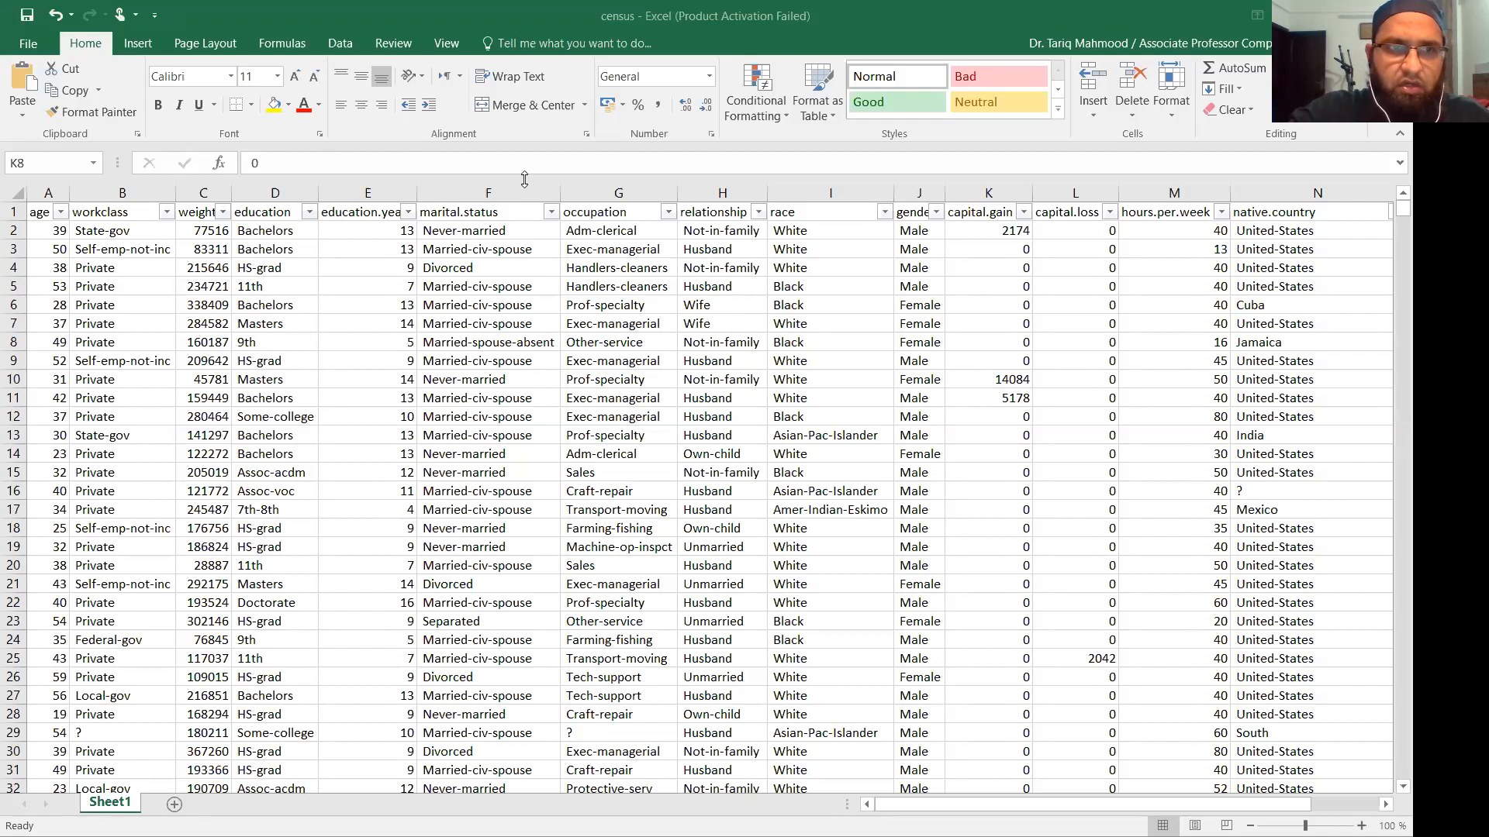
Jump to the last row of the census data and back to the top.
key(ctrl+Home)
key(ctrl+Down)
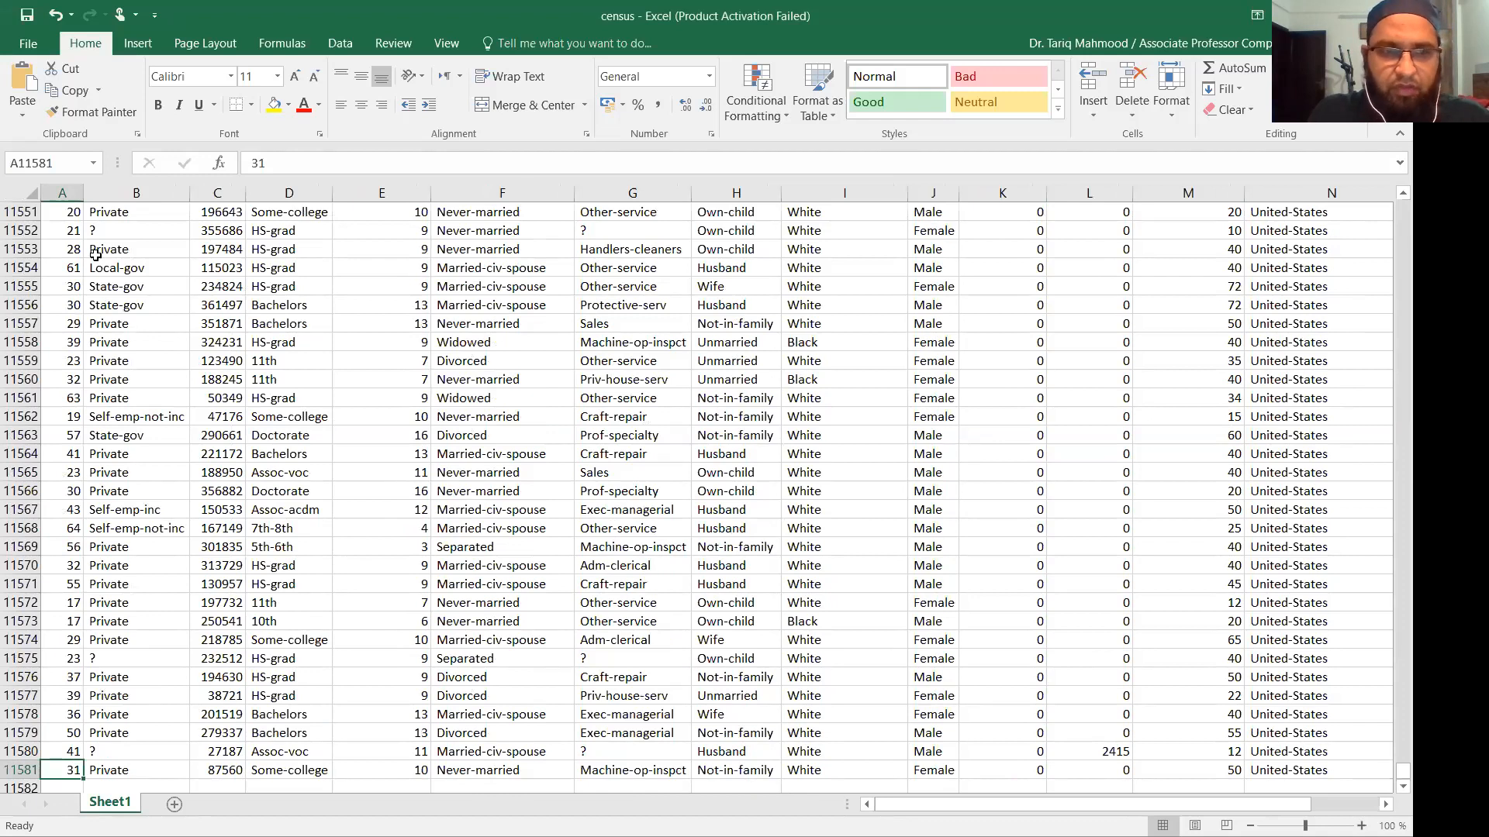
key(ctrl+Home)
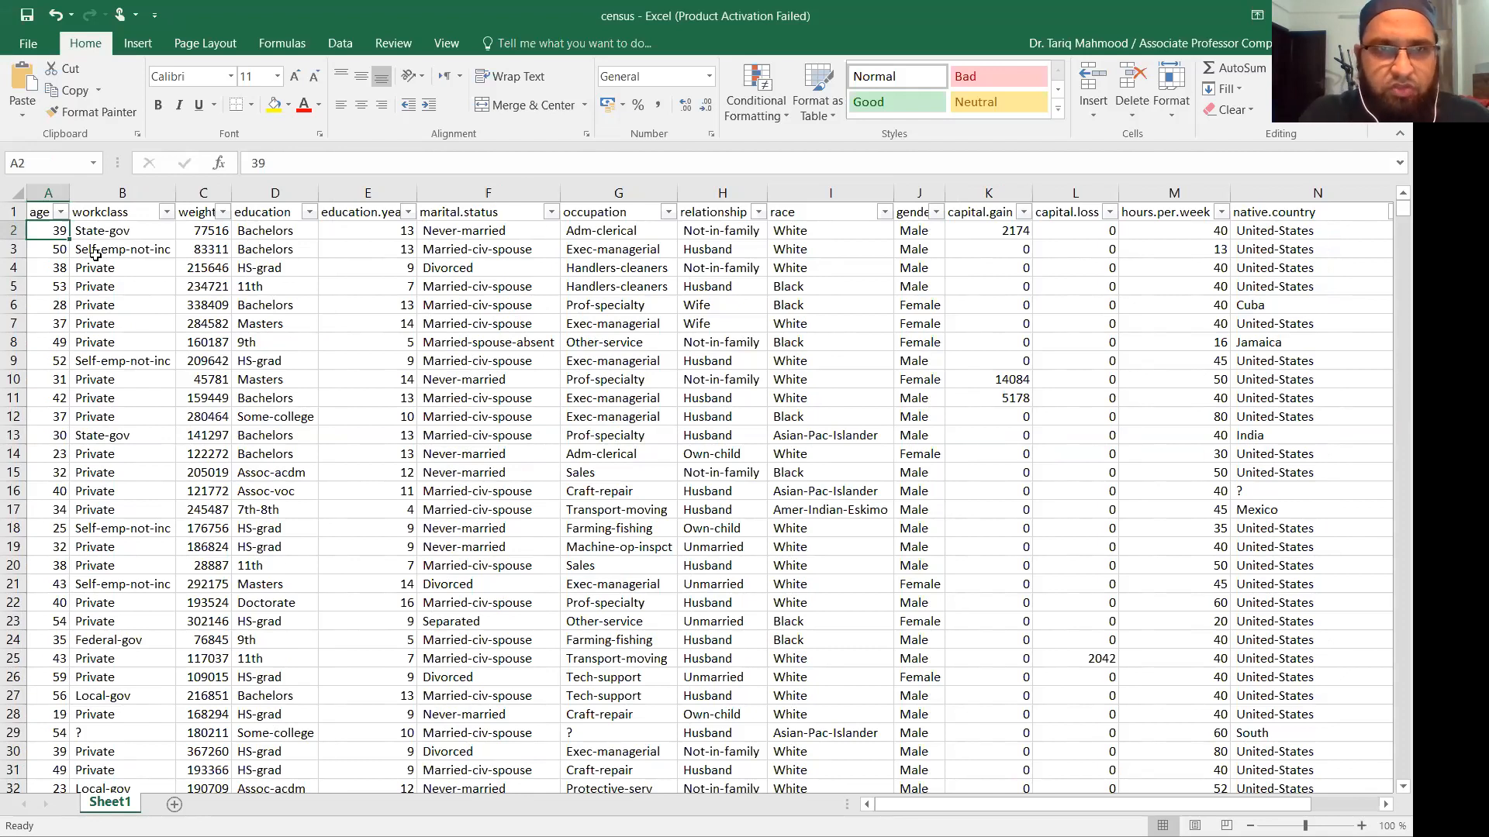
Turn filtering off on the header row, then turn it back on.
click(15, 212)
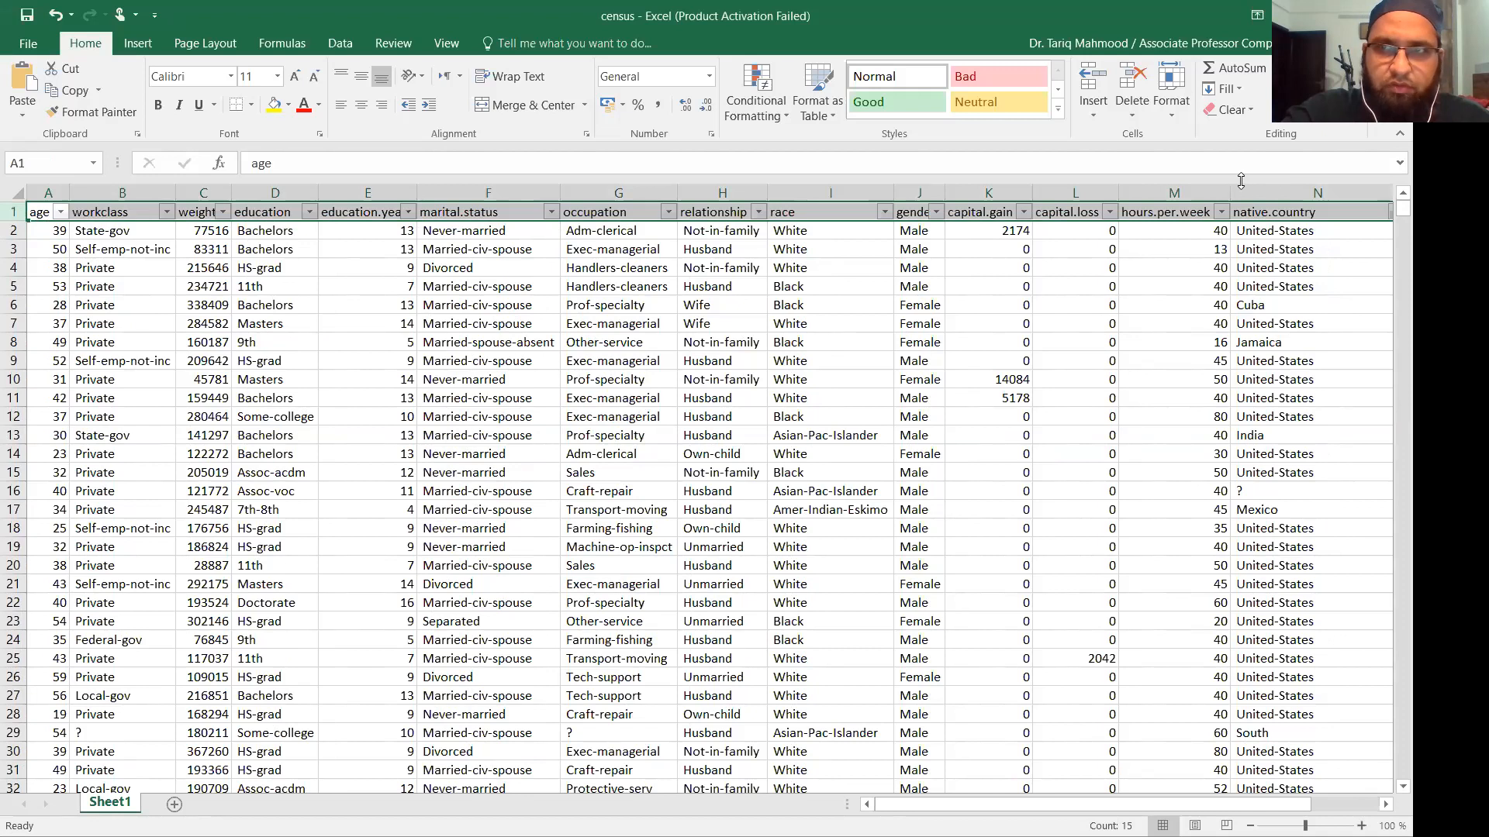
click(1320, 117)
click(1326, 208)
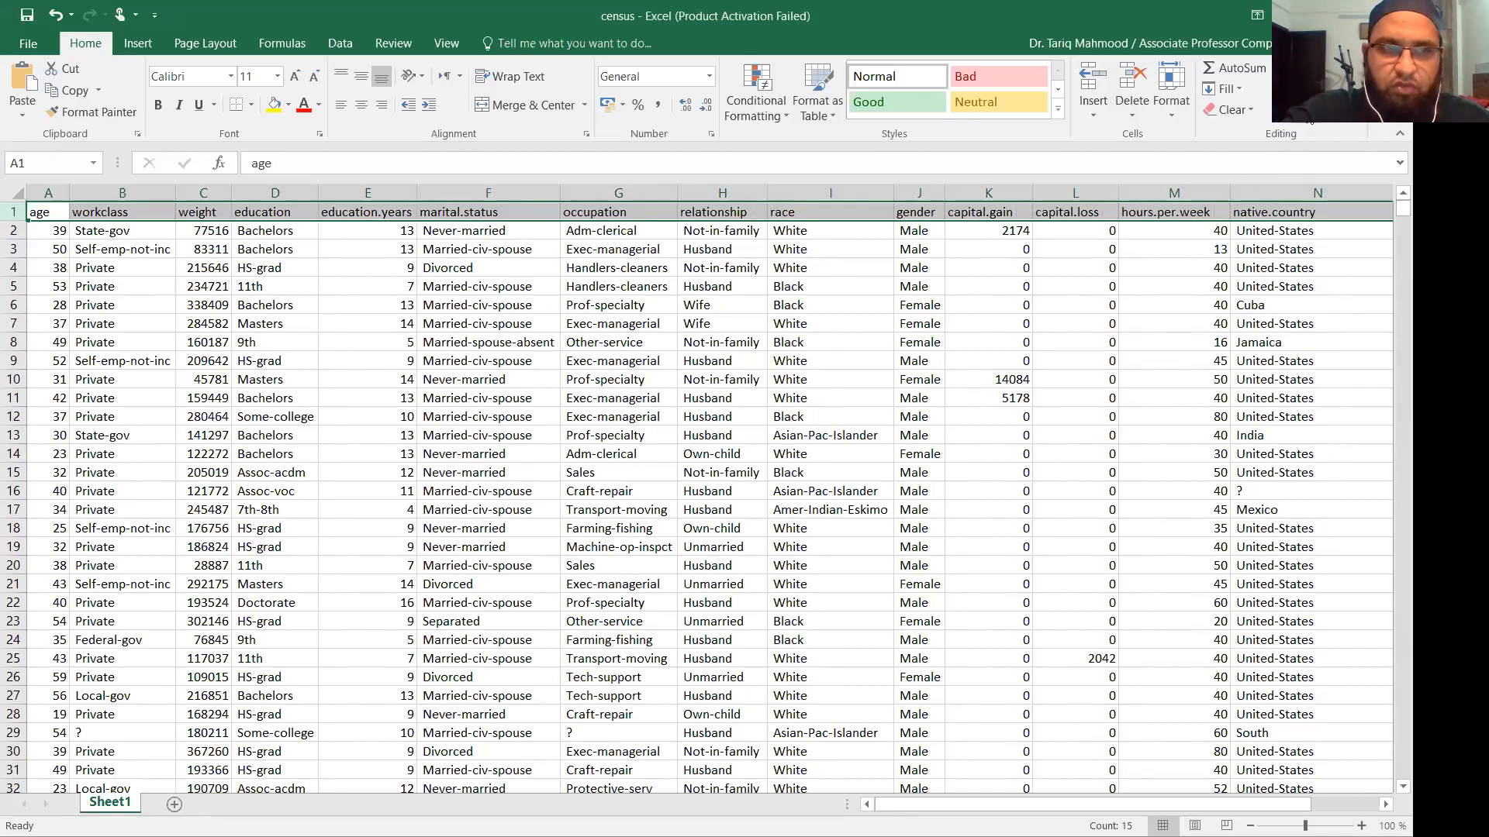
click(274, 325)
click(15, 212)
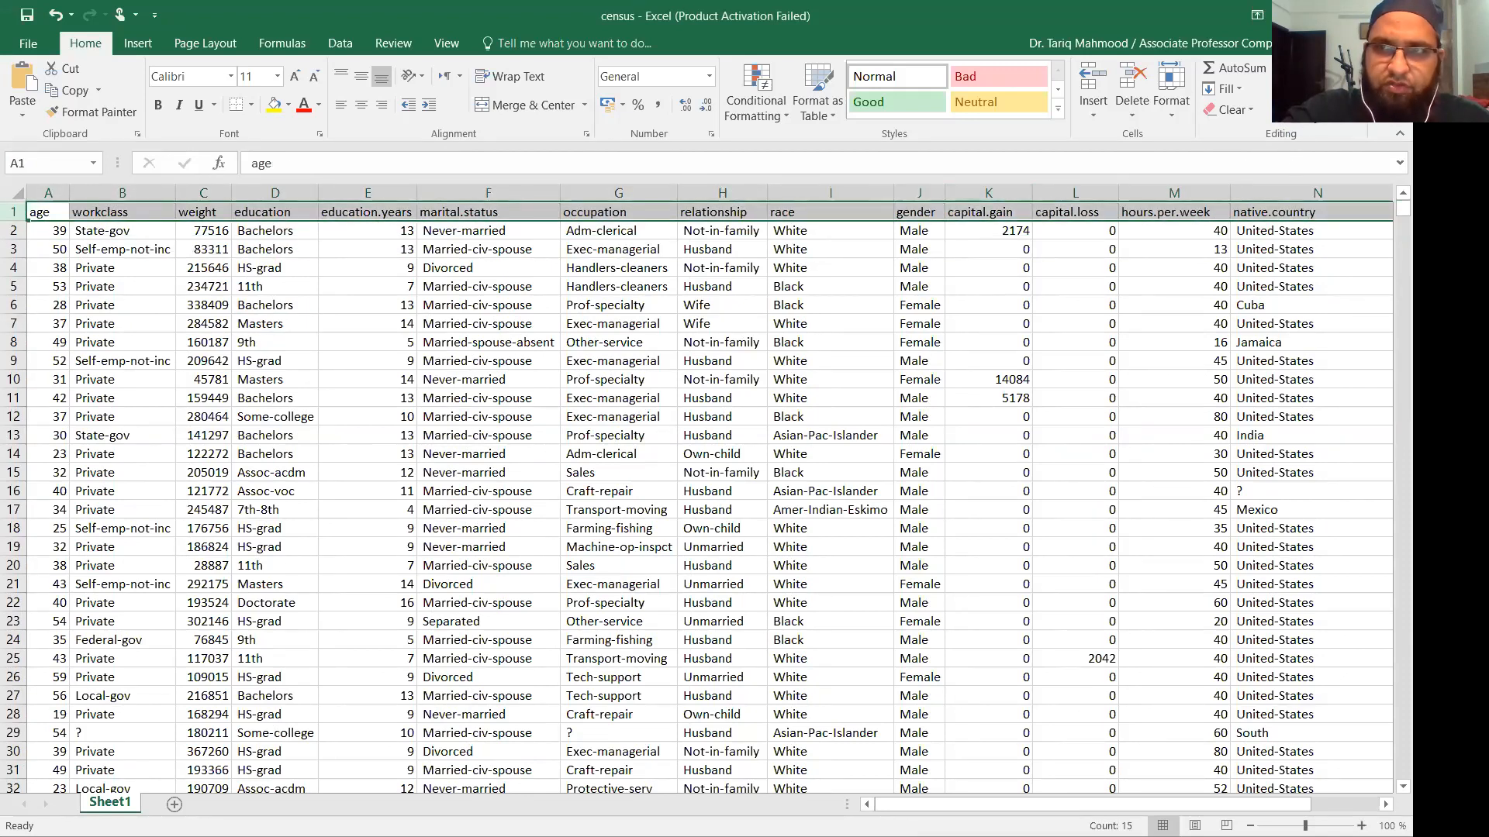
click(1310, 92)
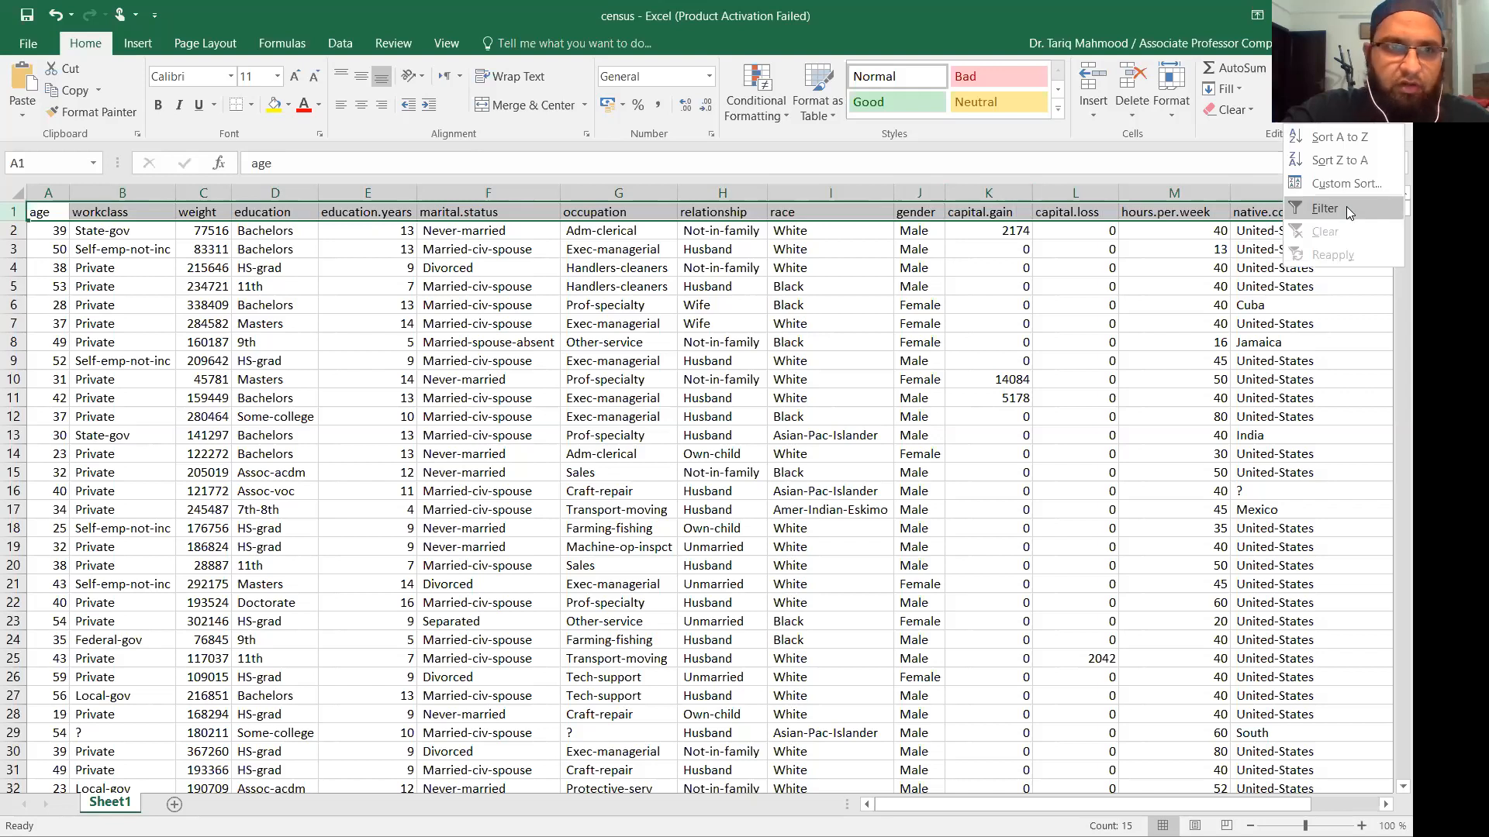
click(1346, 208)
click(155, 304)
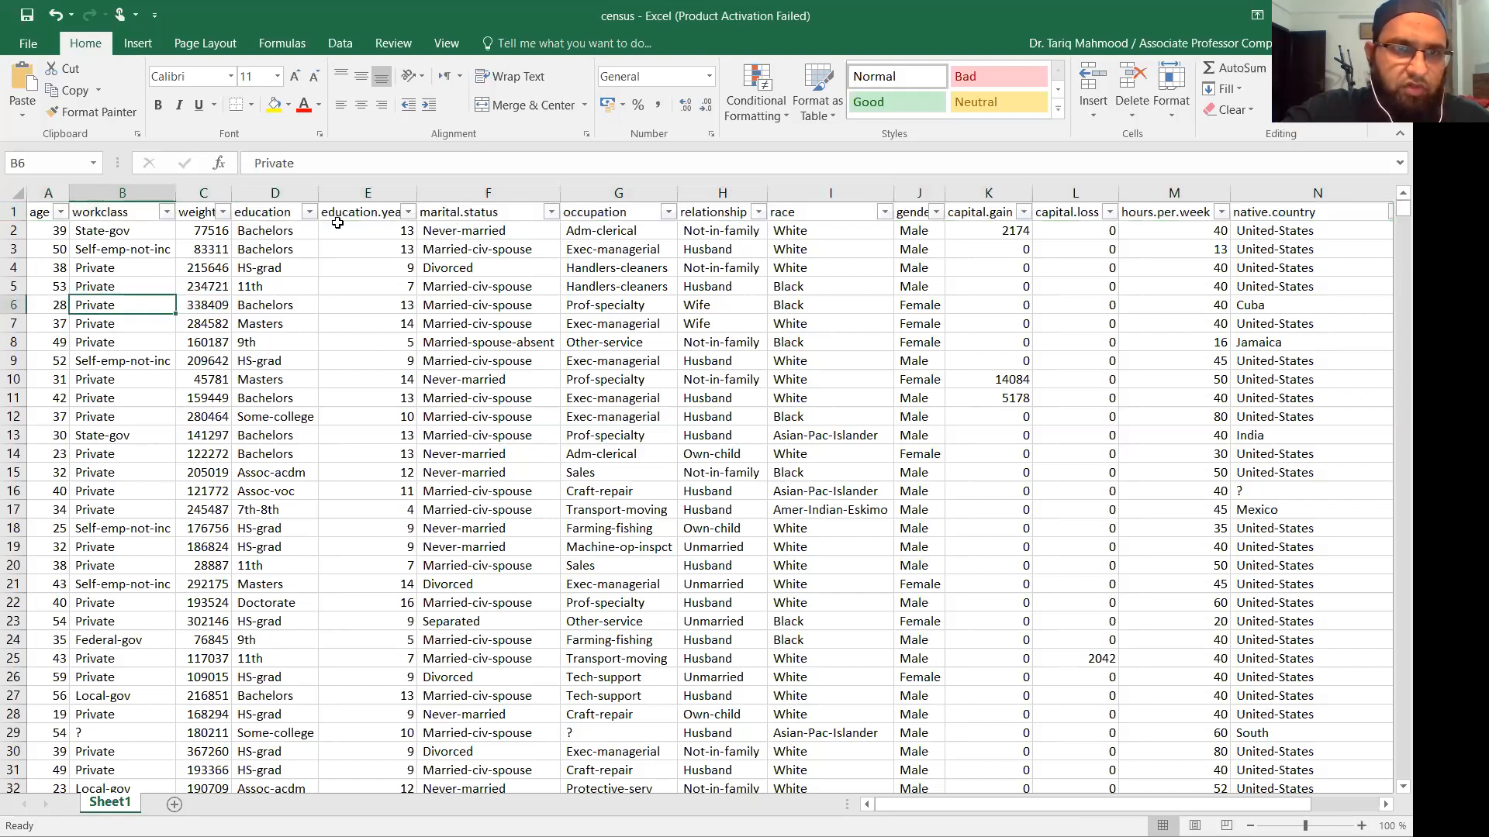
Browse the age and workclass filter value lists, closing each without filtering.
click(61, 213)
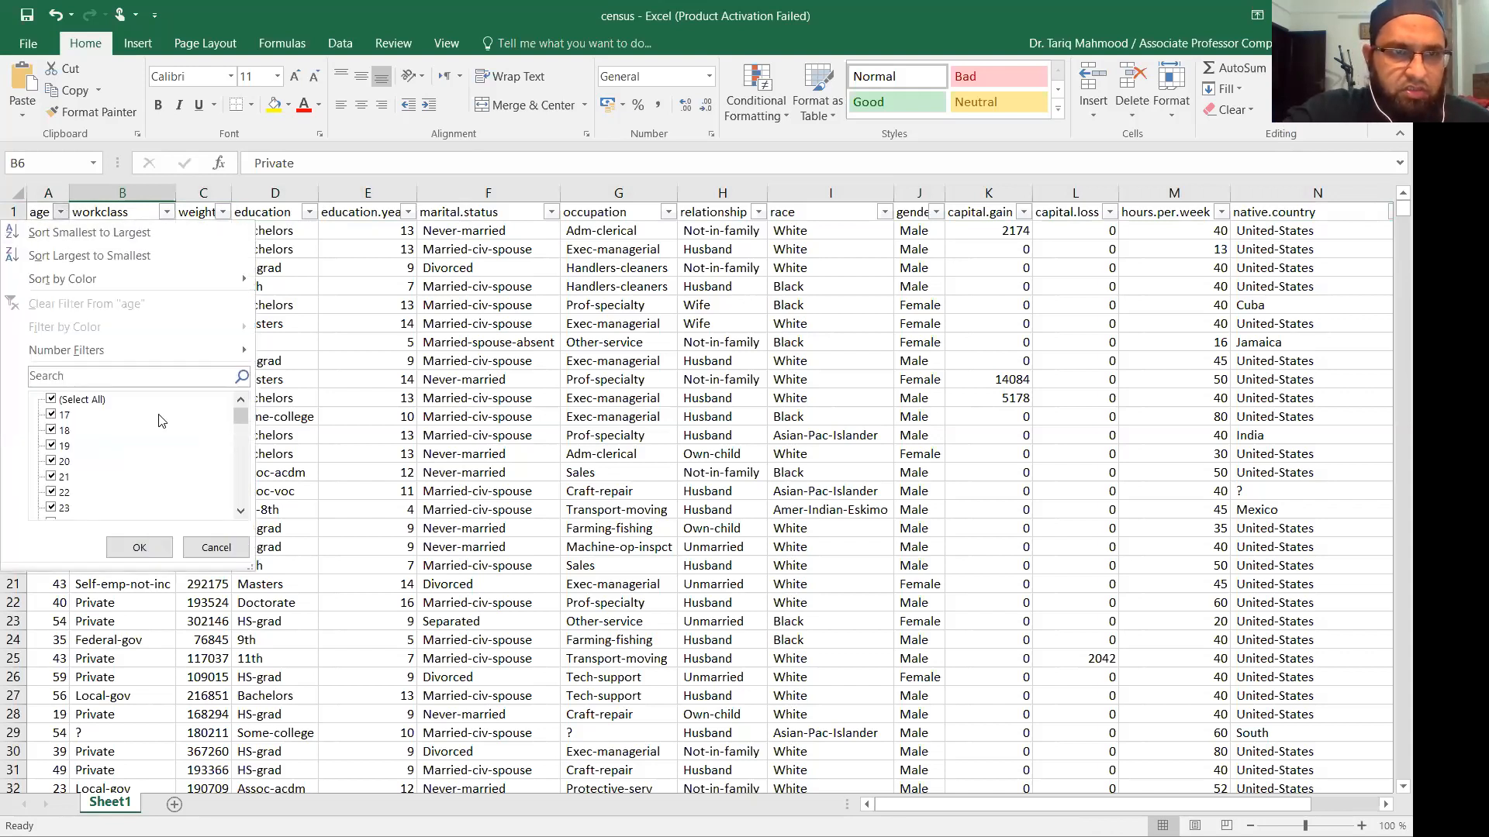
drag(242, 420, 243, 506)
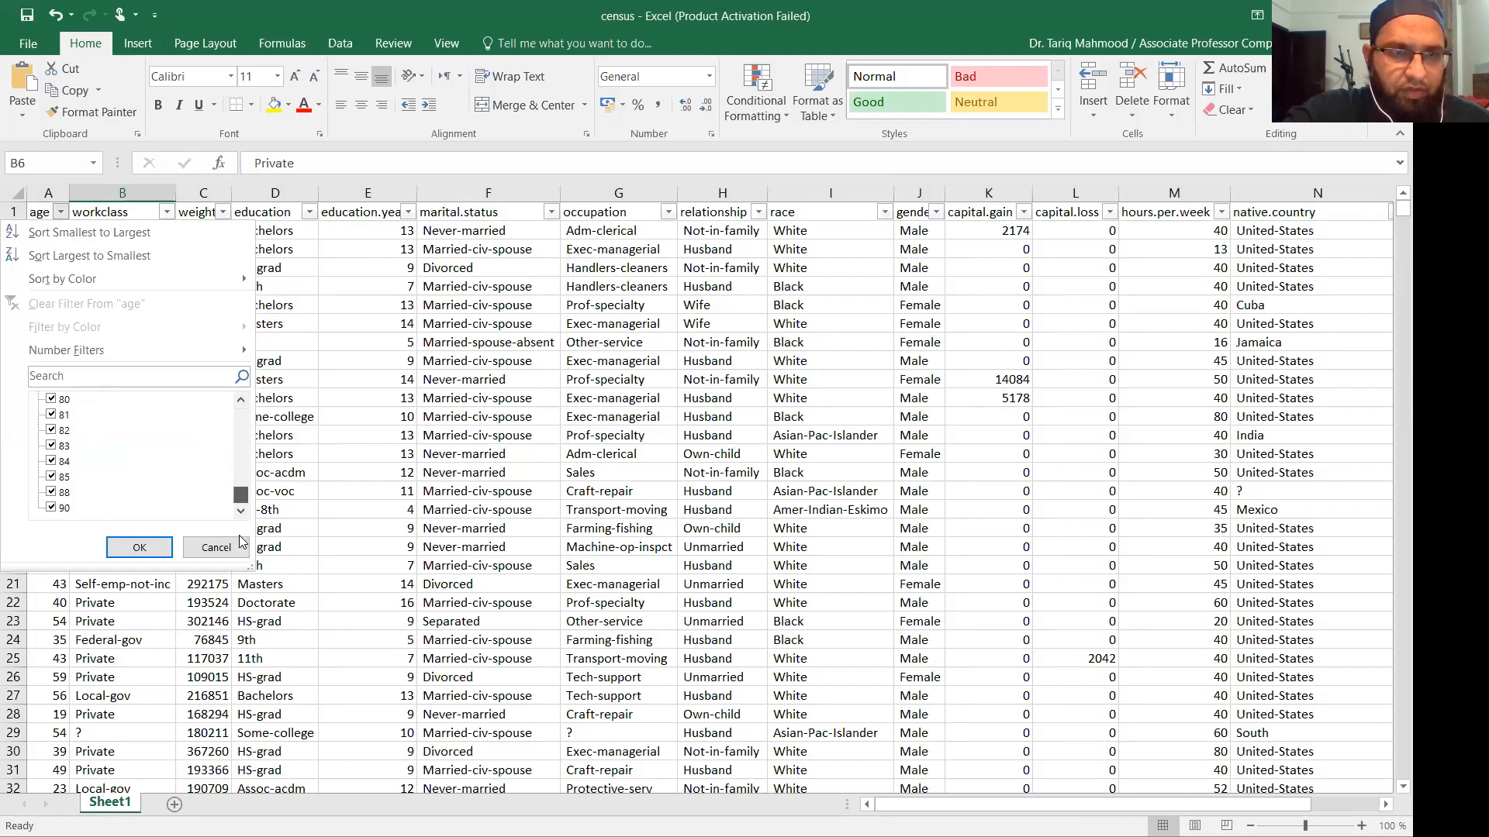
click(141, 548)
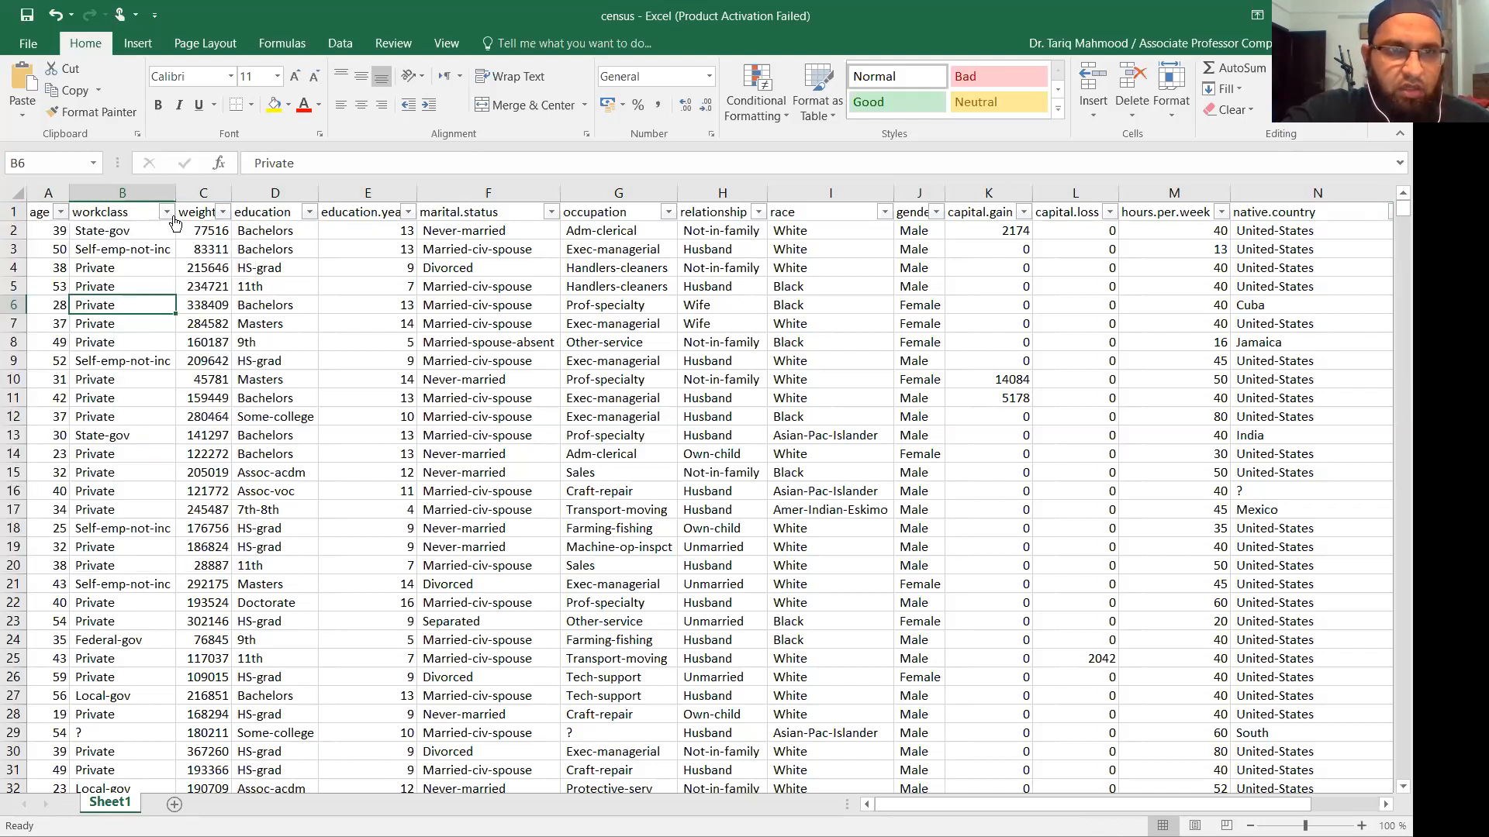
click(167, 212)
scroll(150, 463, down, 1)
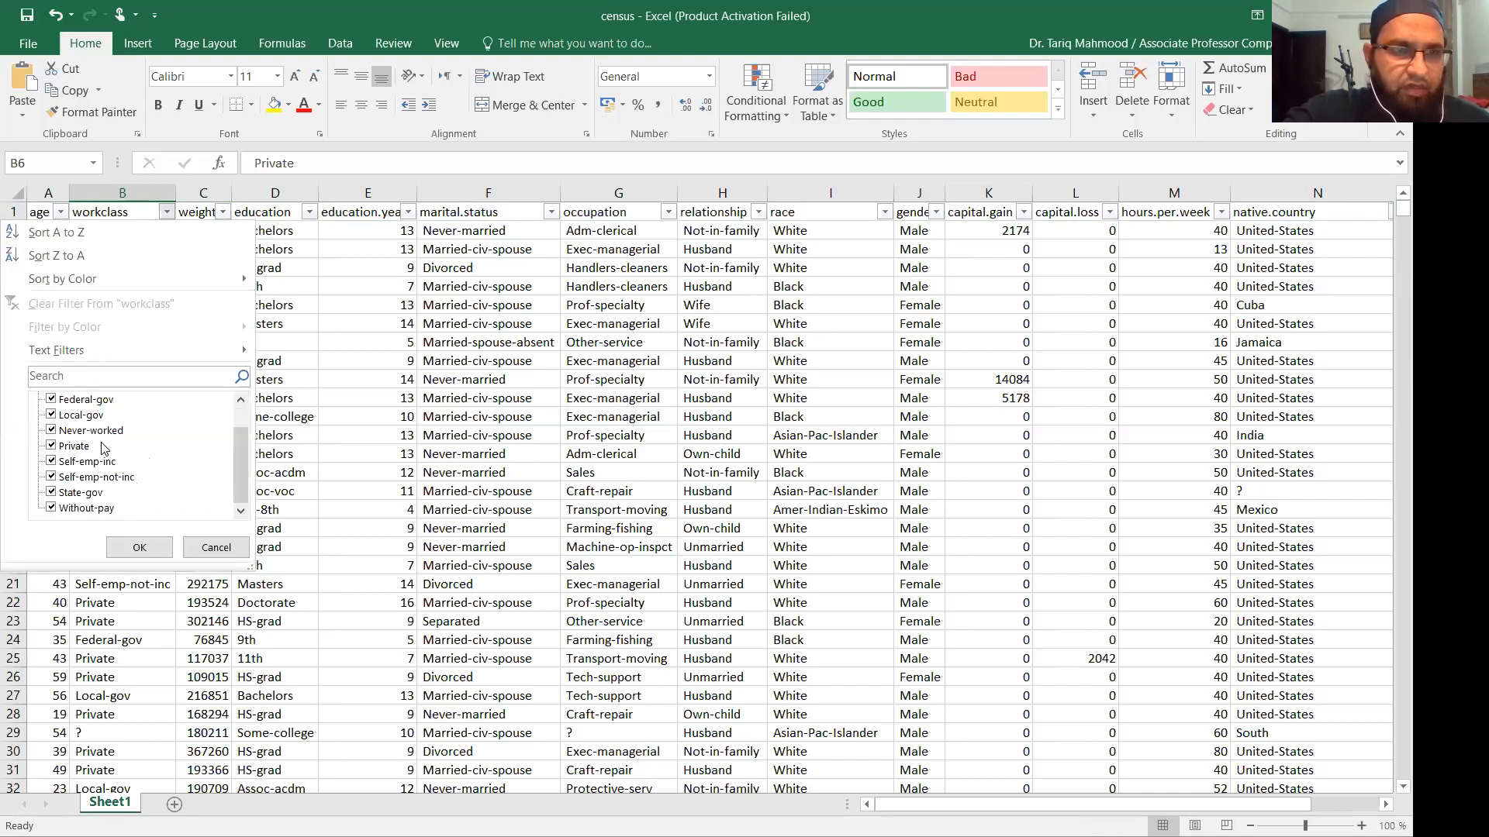
scroll(101, 448, up, 1)
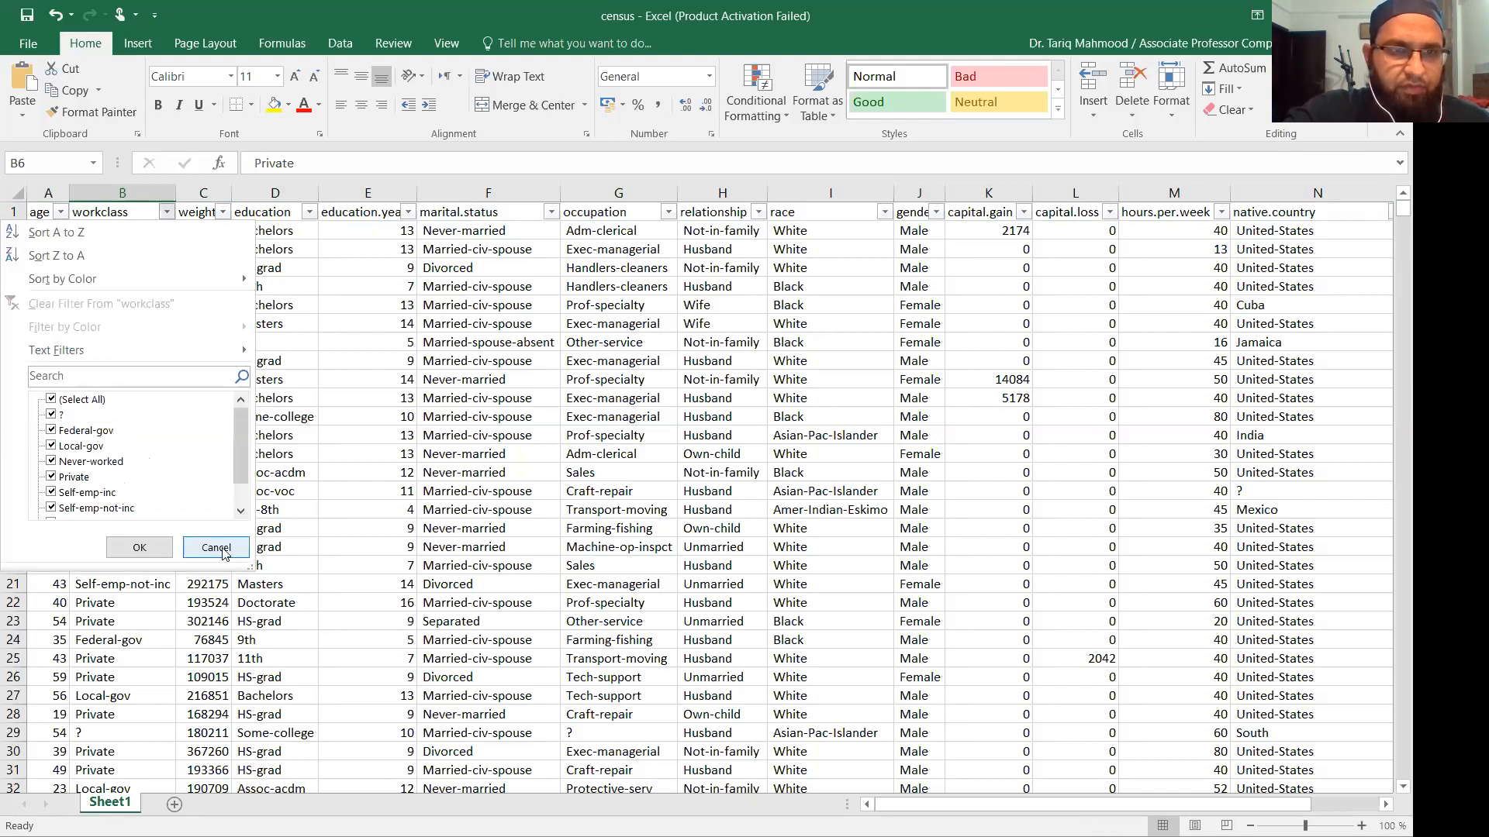
click(171, 217)
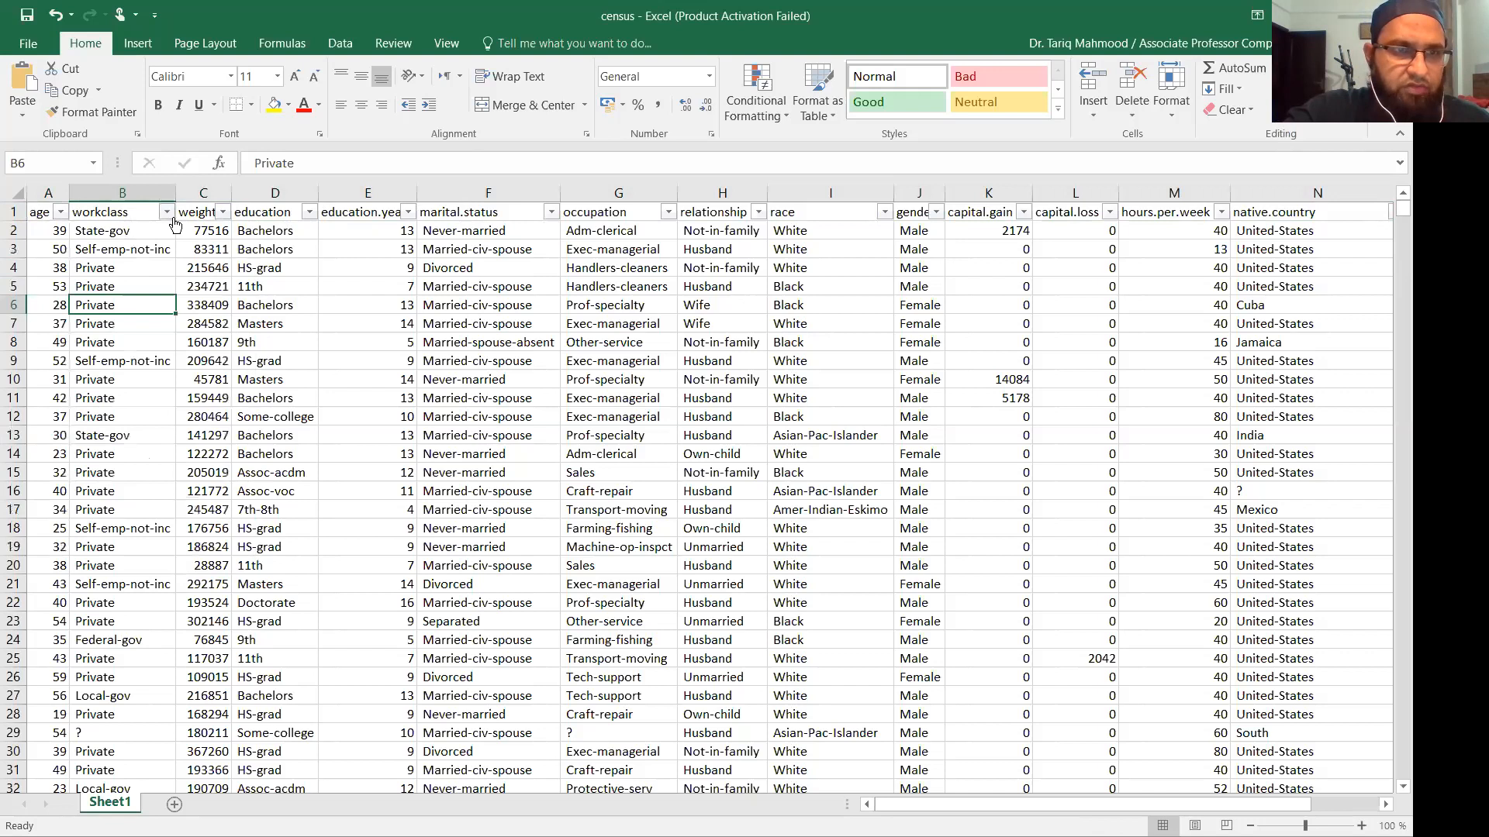
click(167, 214)
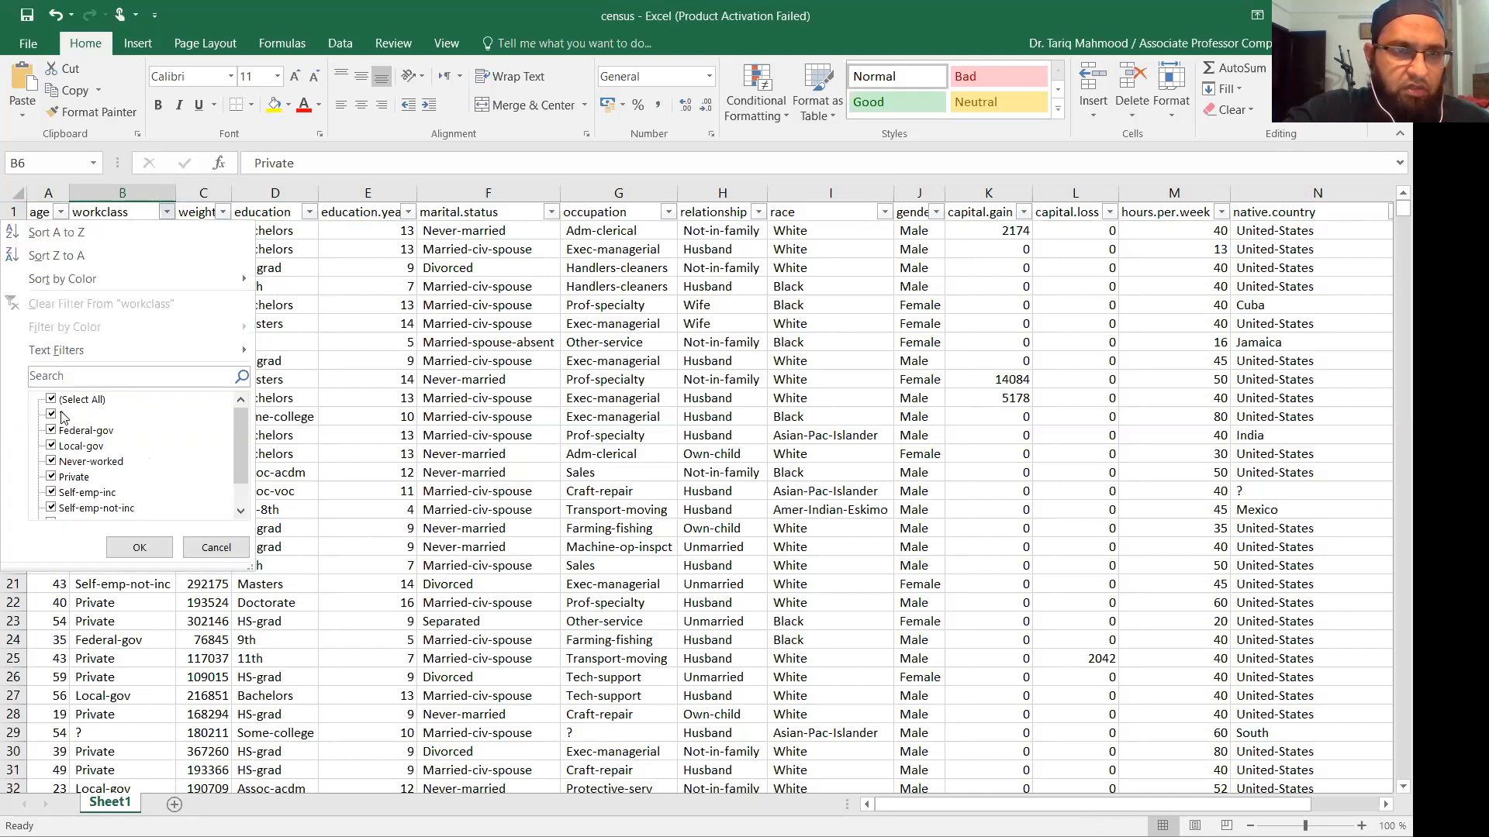
click(216, 548)
Browse the weight, education and education.years filter lists without applying any filter.
click(222, 213)
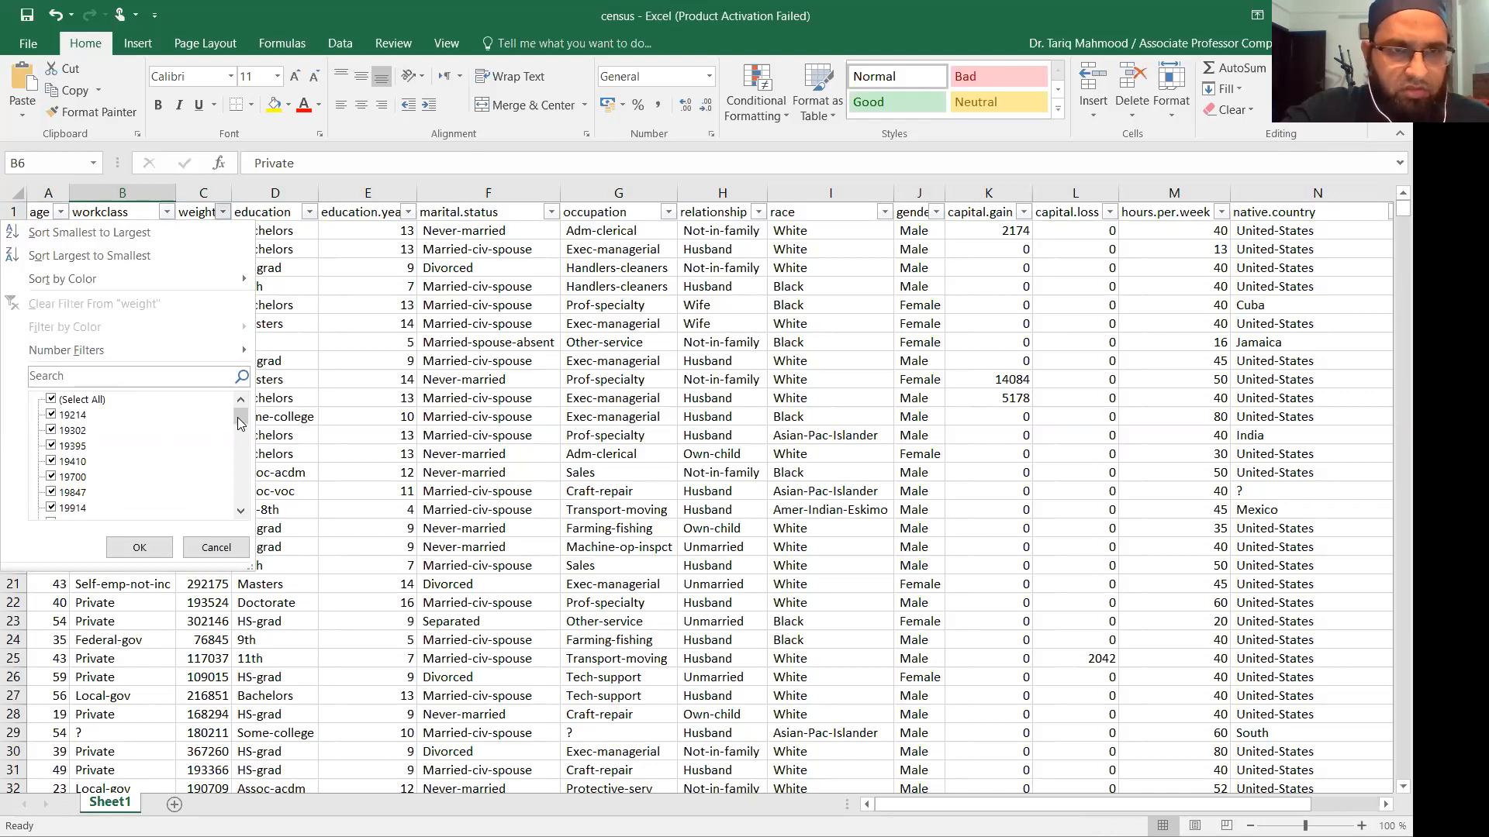
mouse_move(239, 423)
mouse_down()
mouse_move(239, 496)
mouse_move(241, 411)
mouse_up()
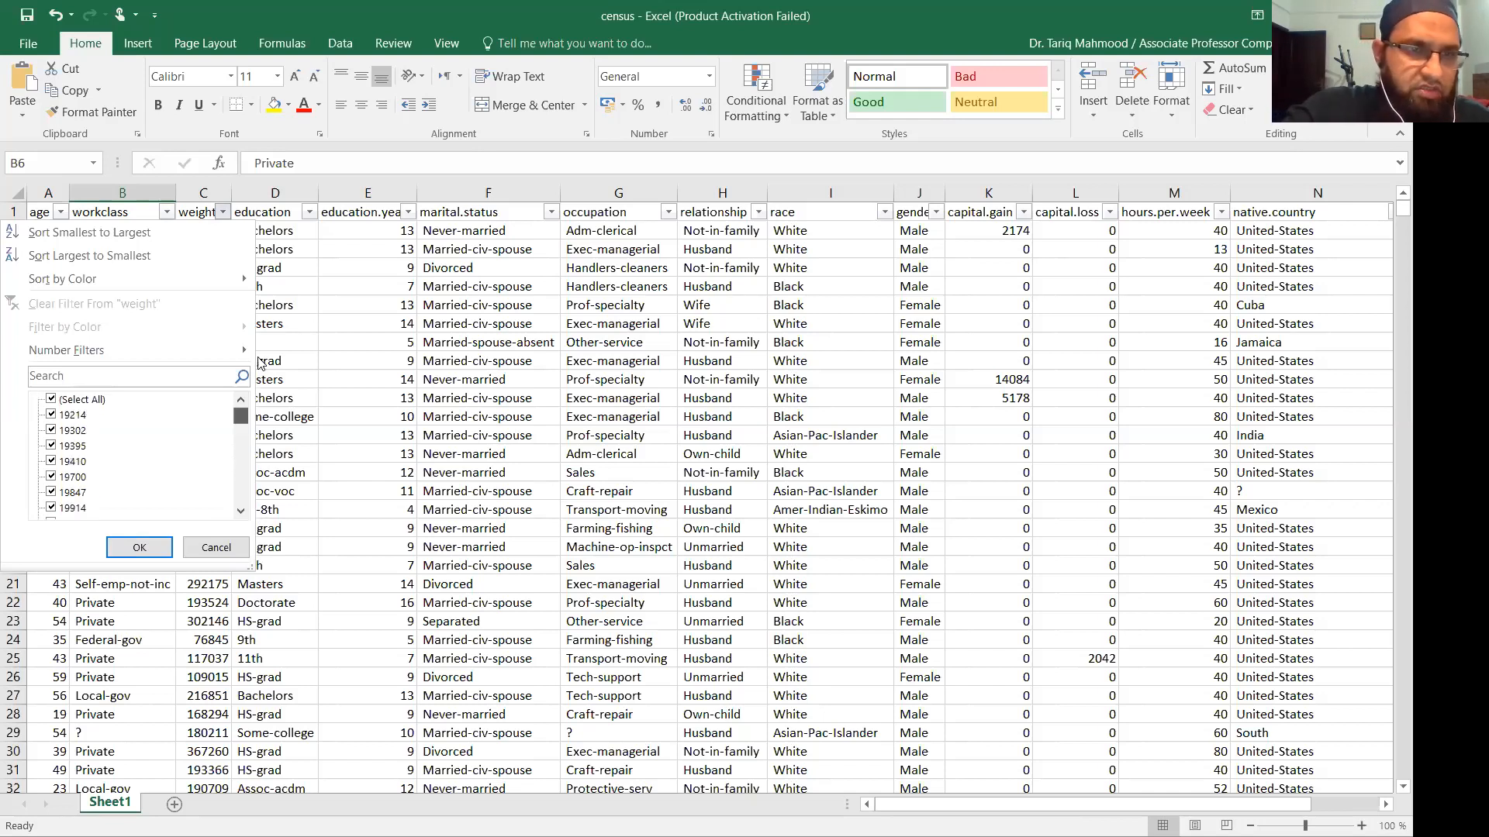
click(230, 556)
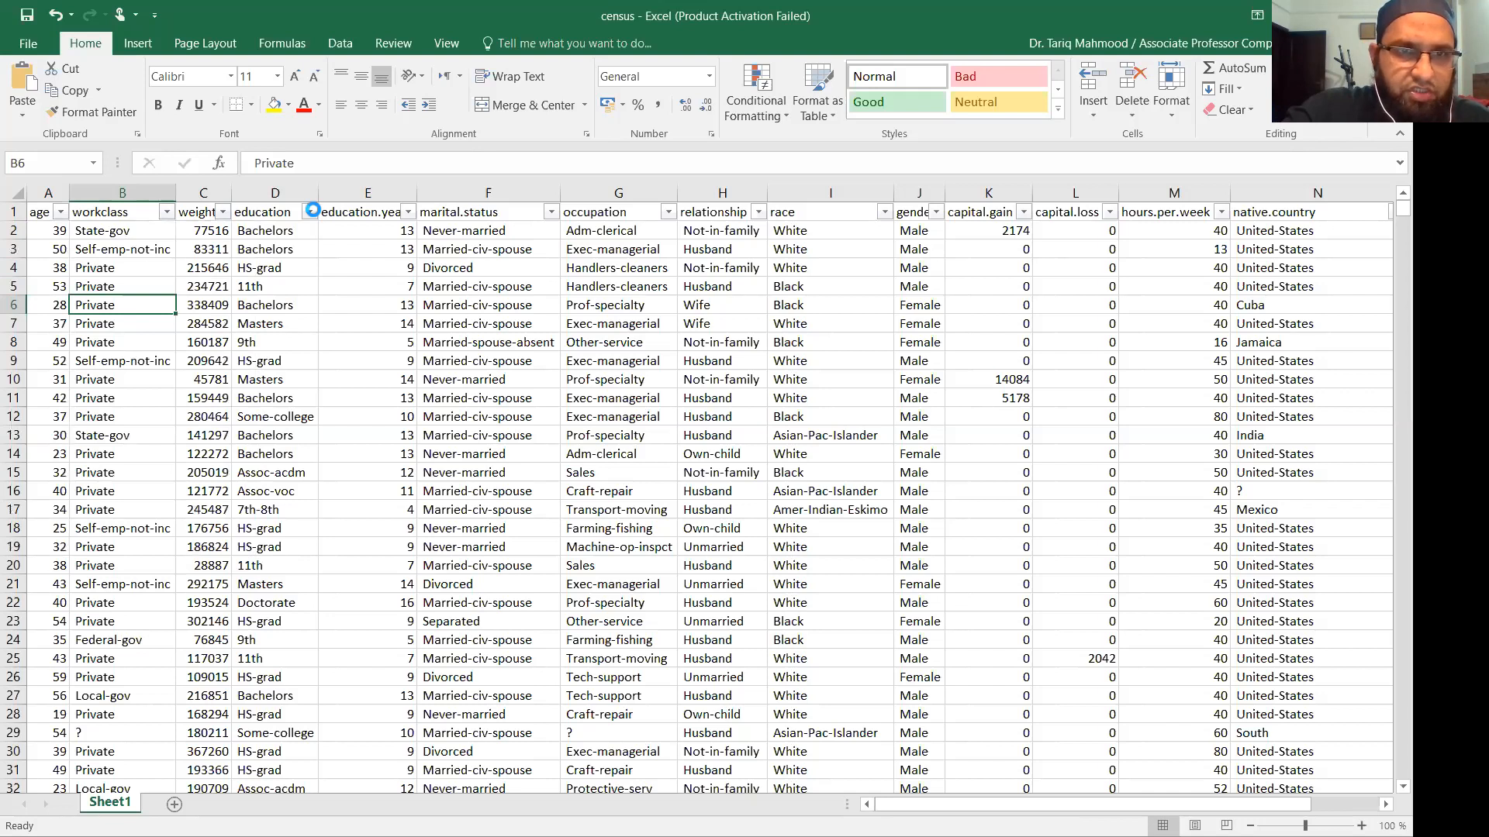
click(311, 211)
drag(299, 430, 308, 367)
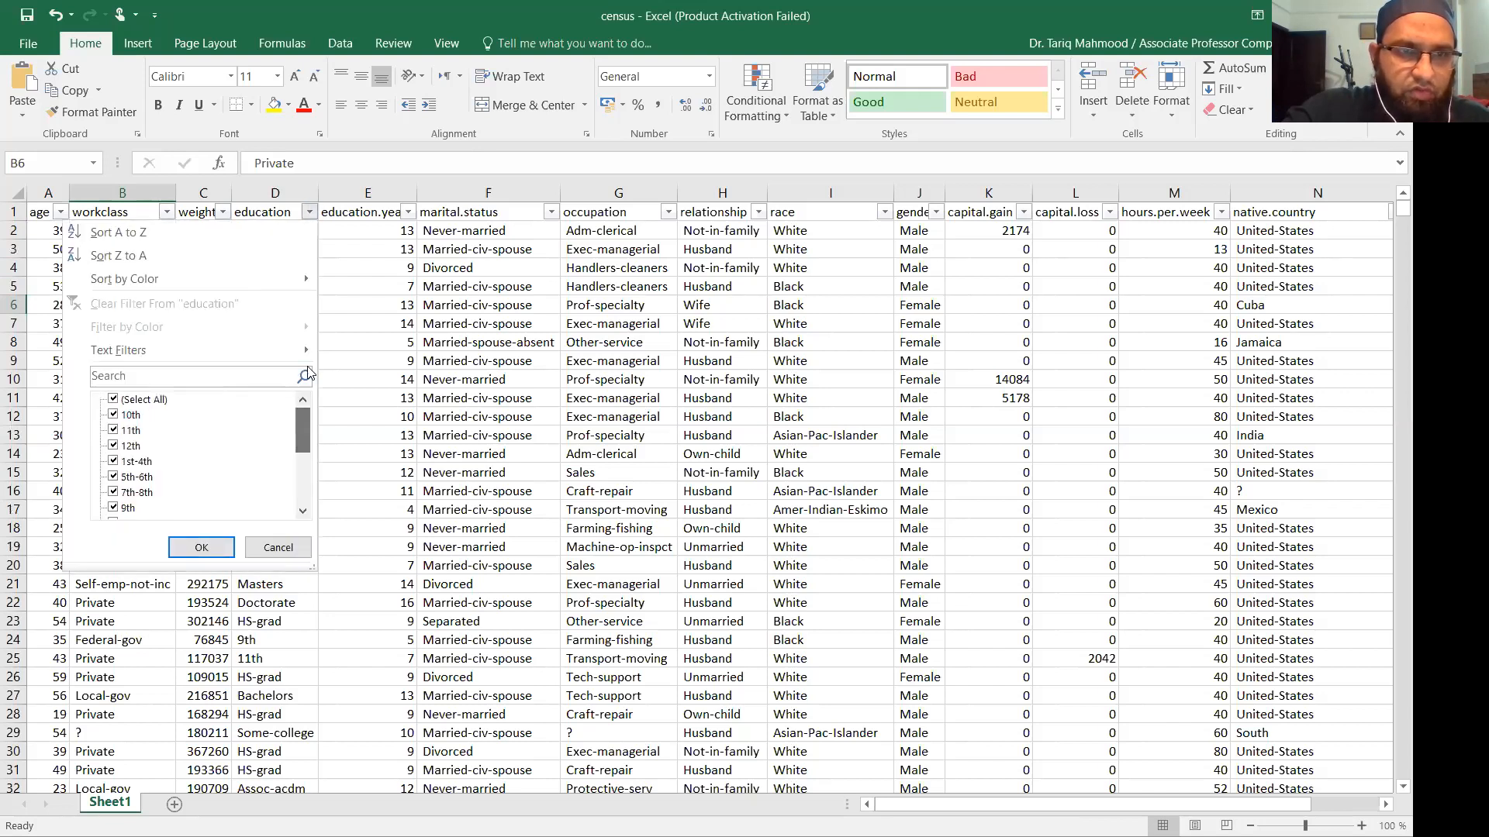
scroll(294, 421, down, 3)
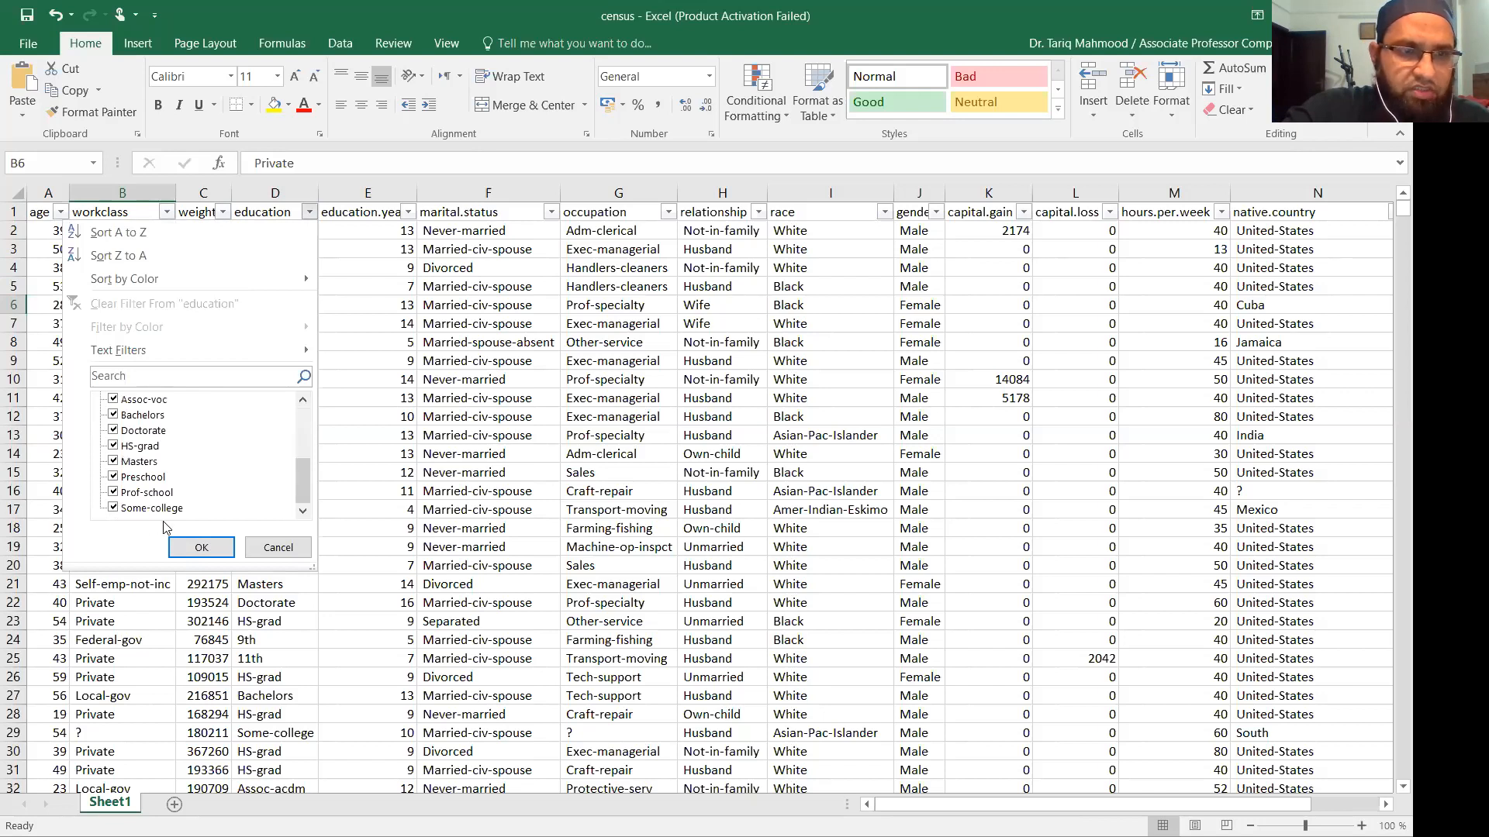
click(279, 549)
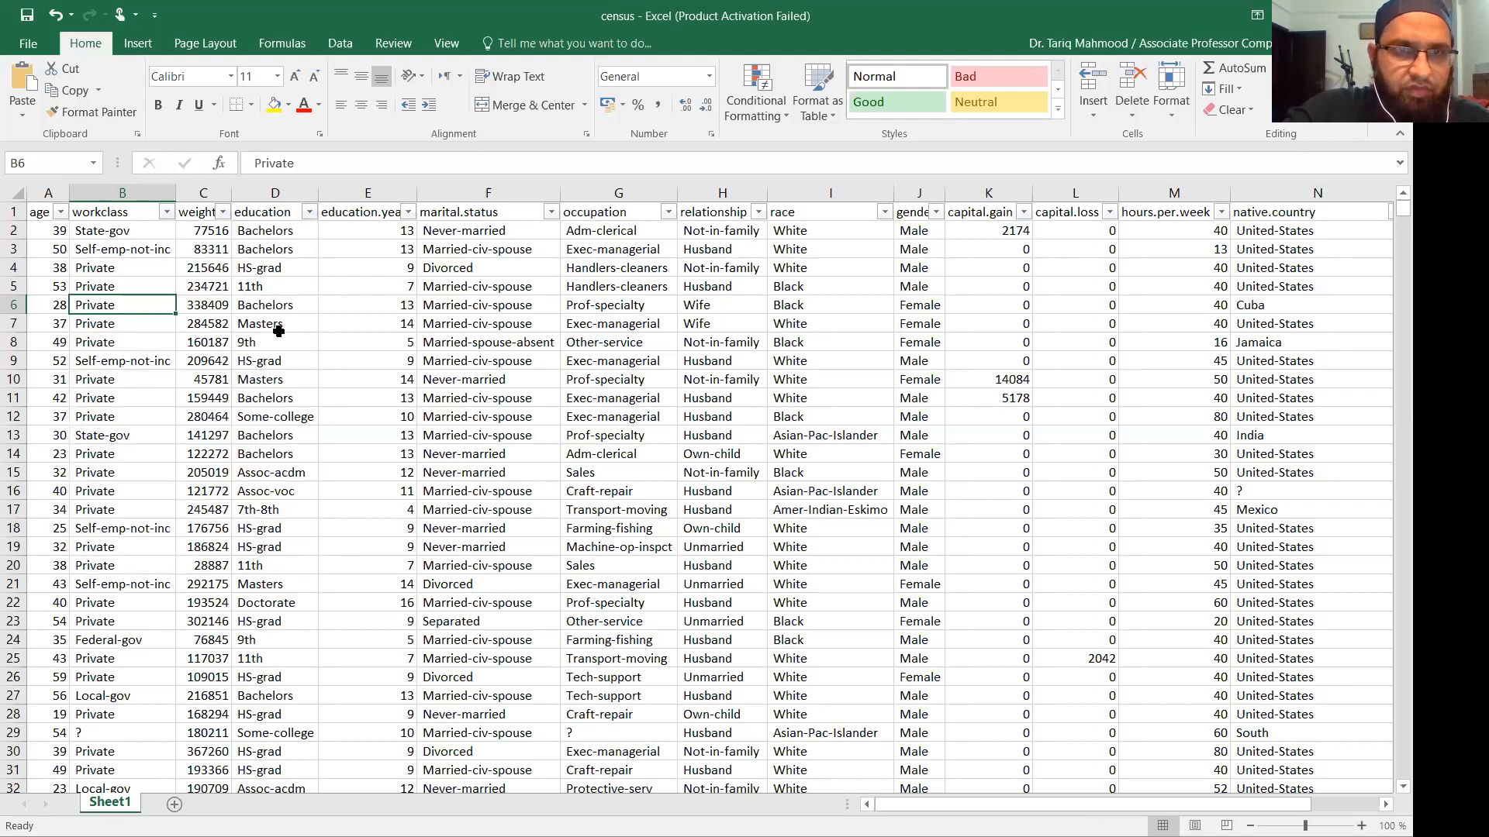
click(401, 214)
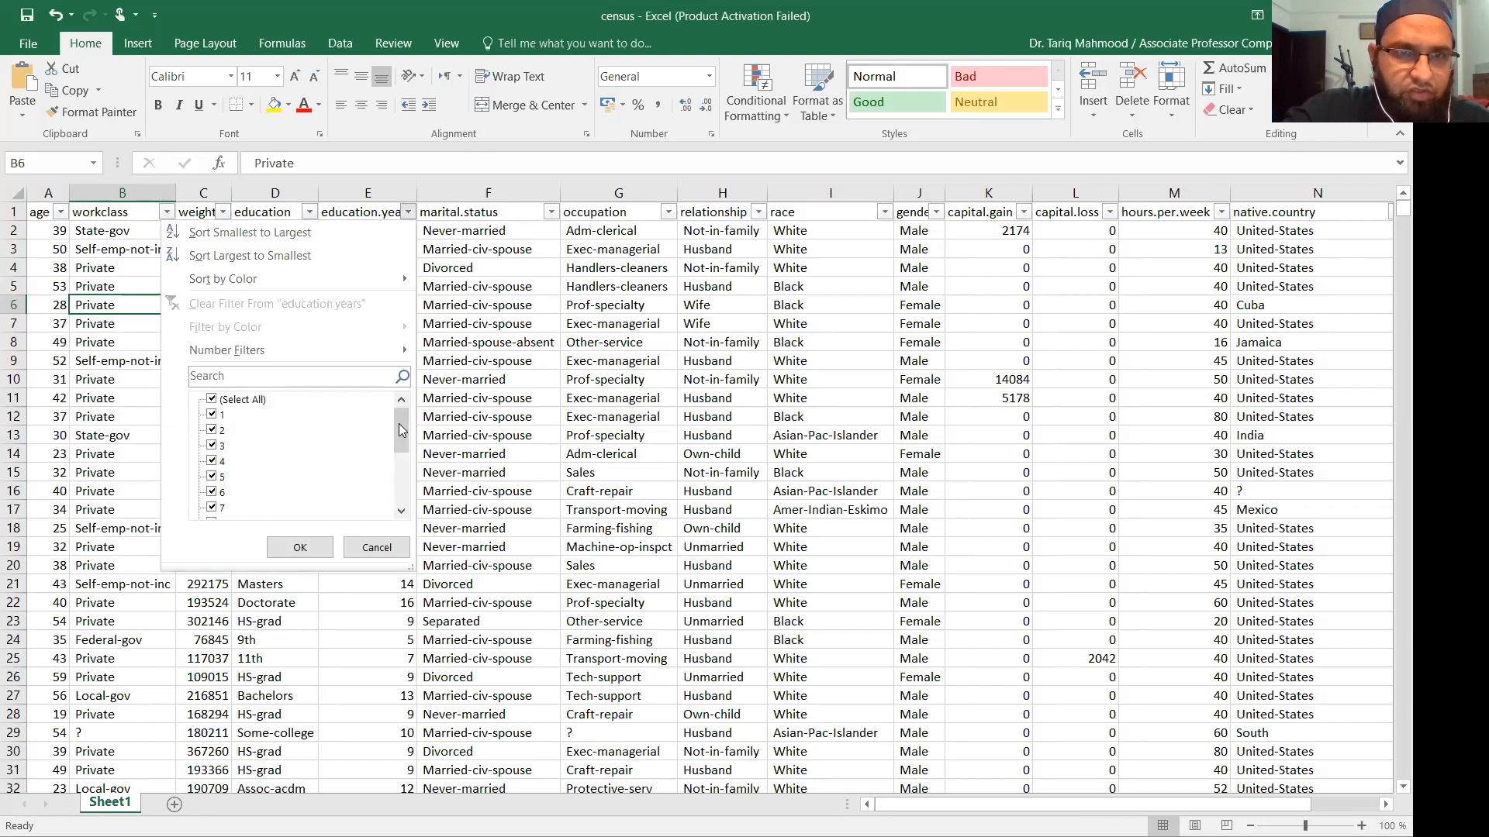
drag(401, 433, 401, 483)
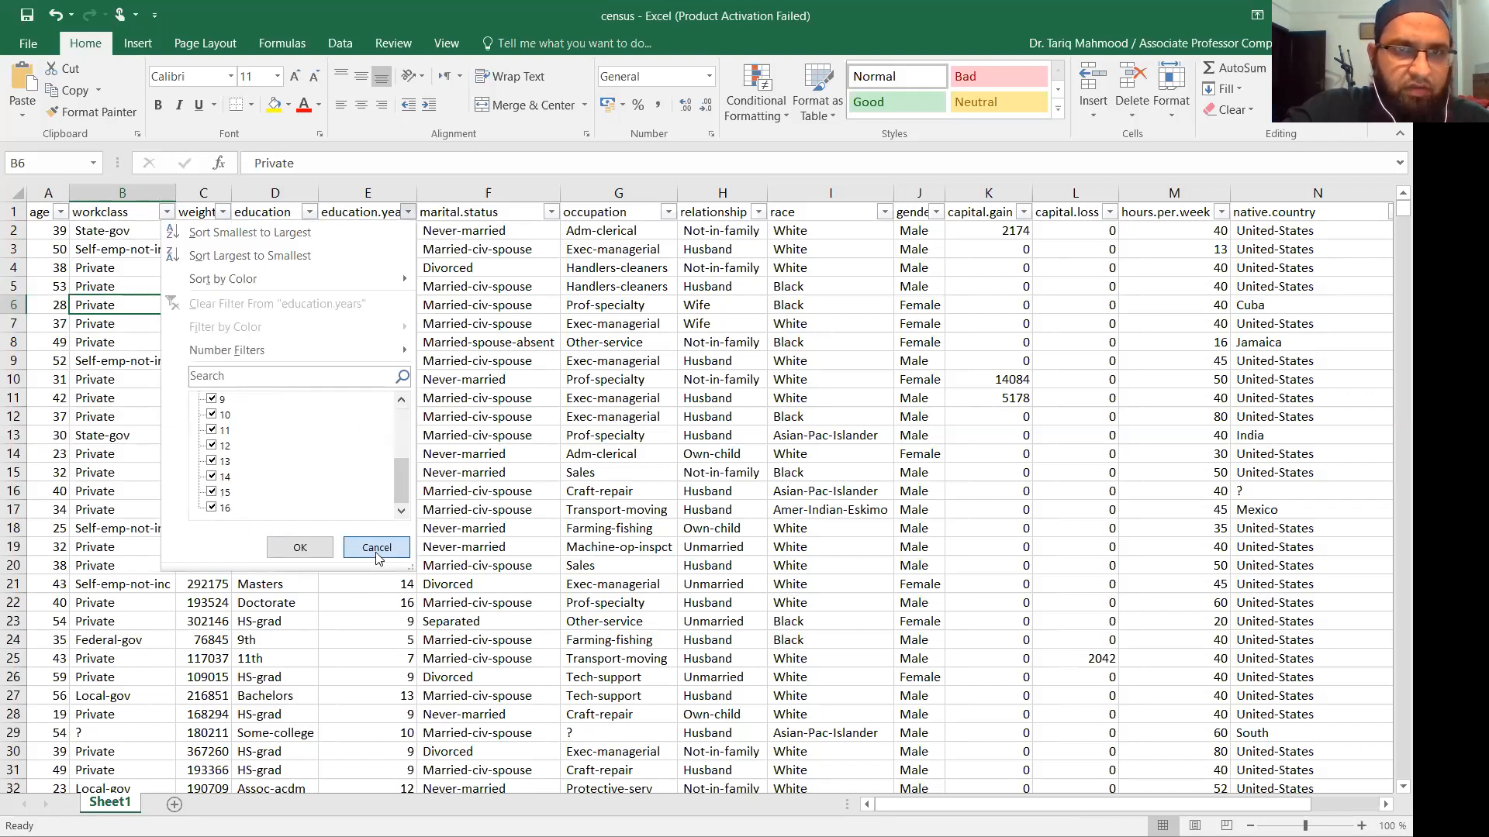
click(376, 547)
click(551, 213)
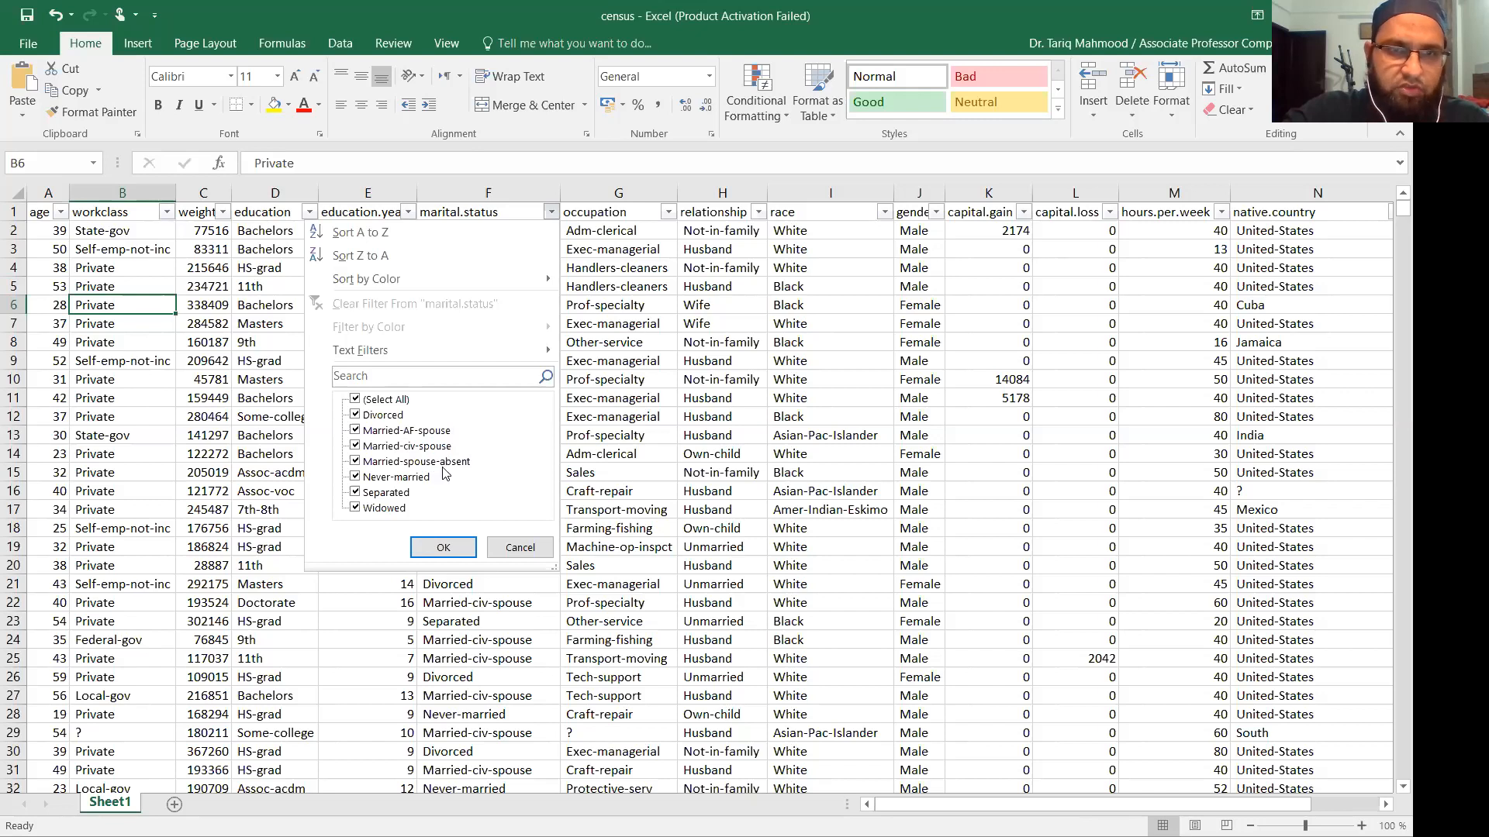
click(444, 548)
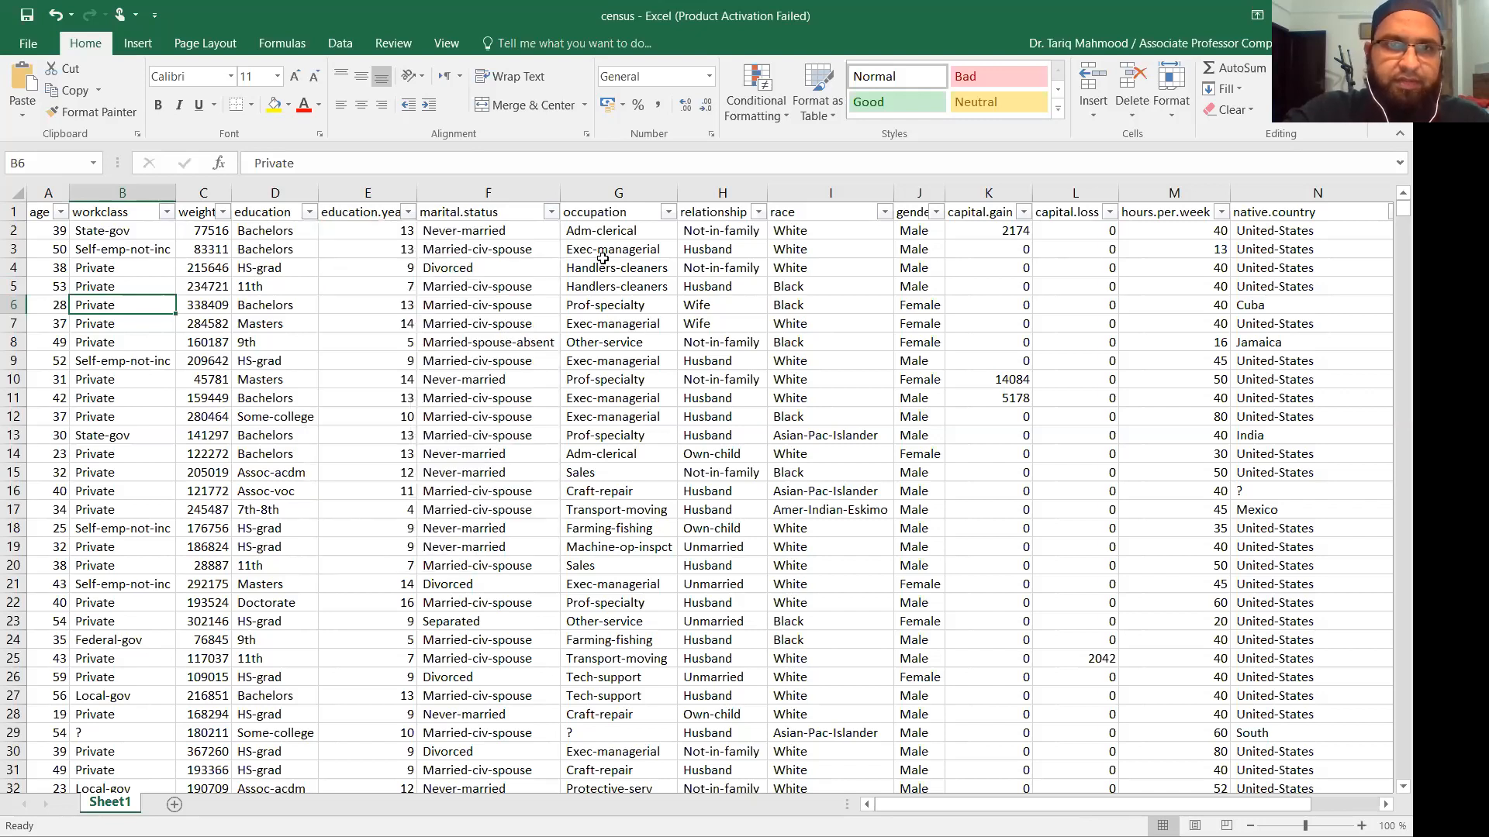
click(668, 213)
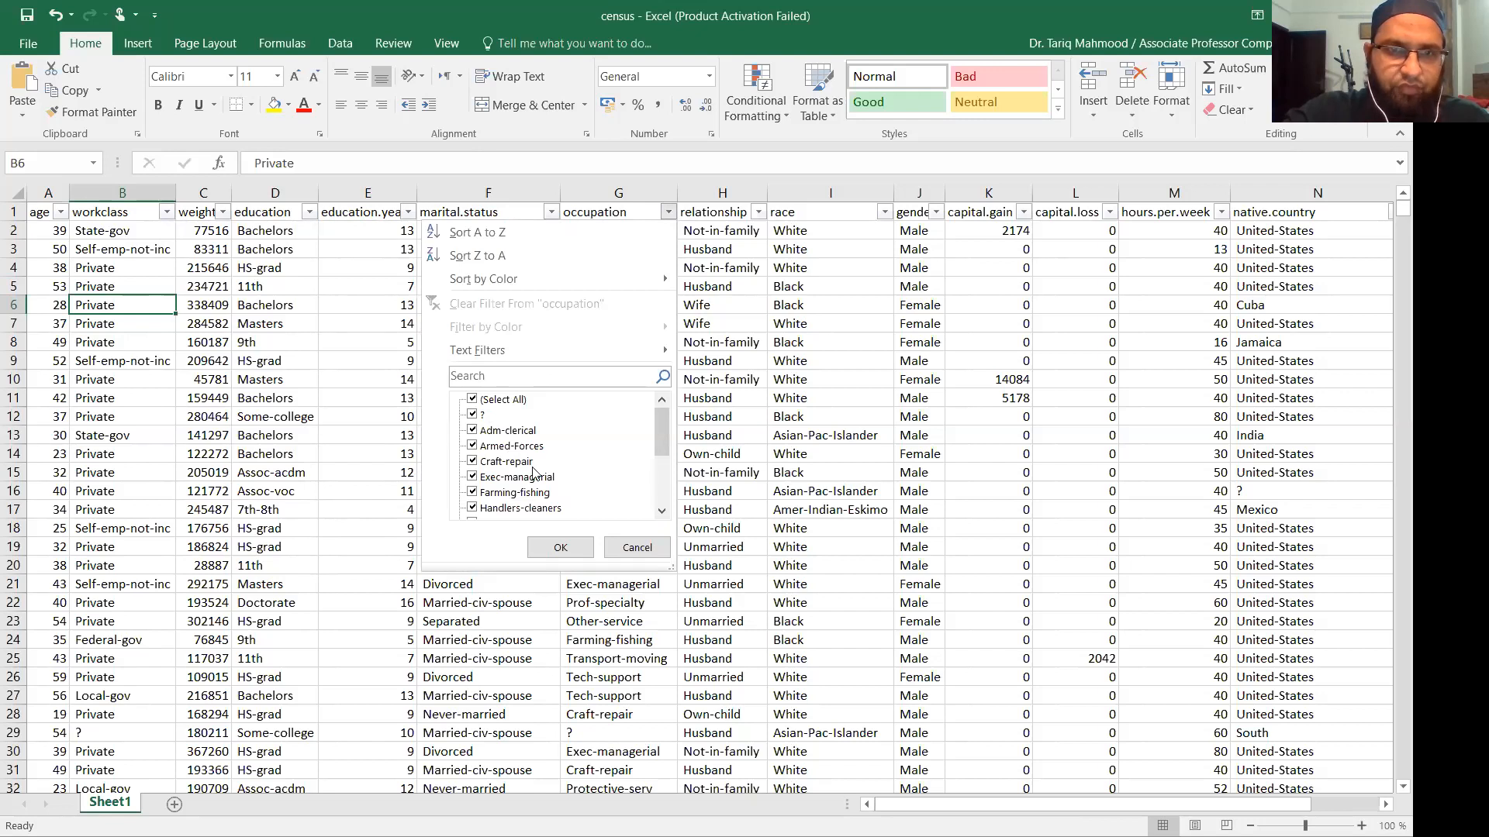
drag(664, 439, 664, 487)
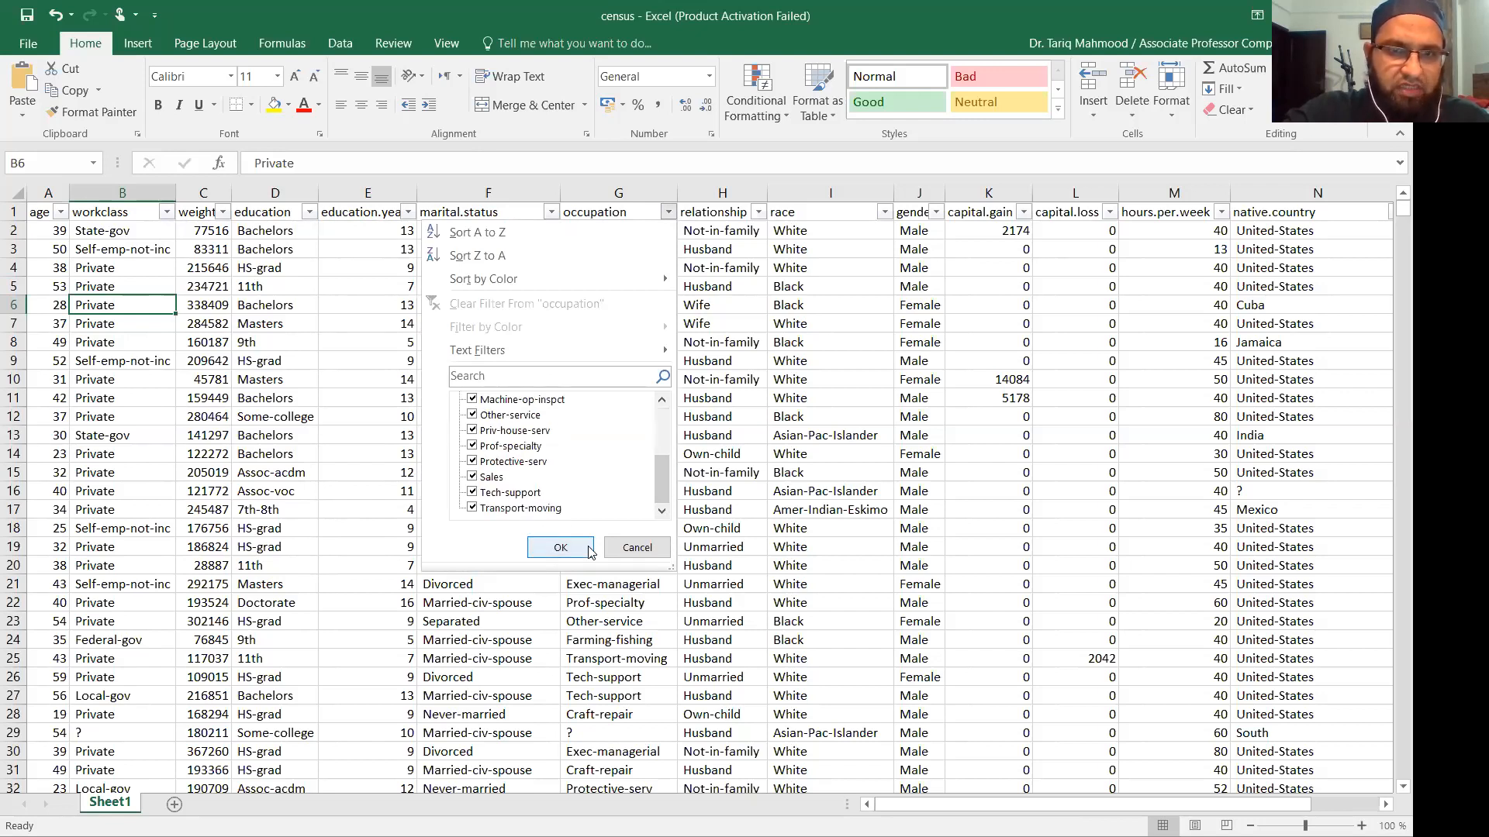
click(561, 548)
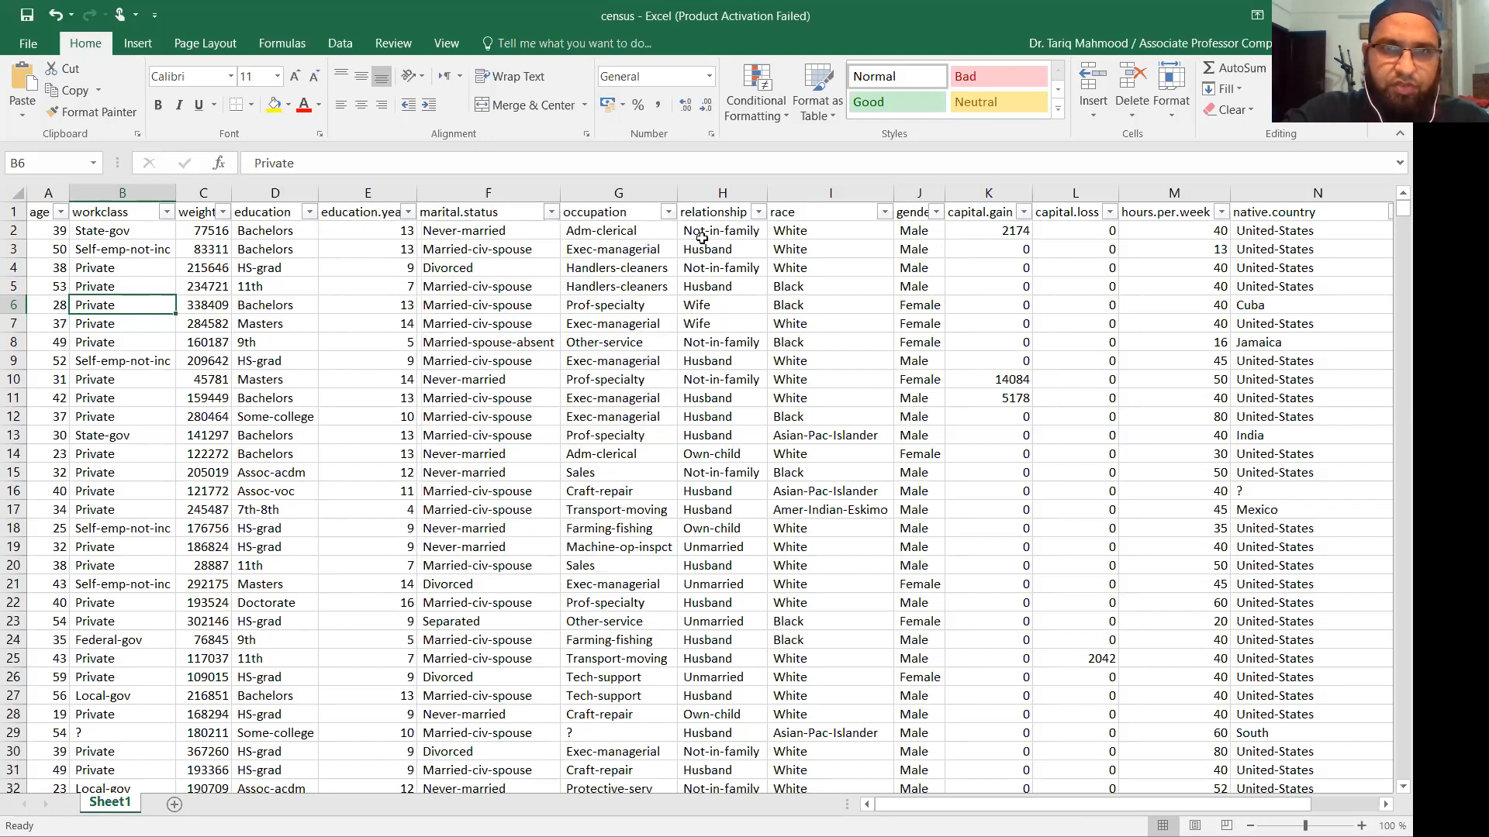
click(757, 211)
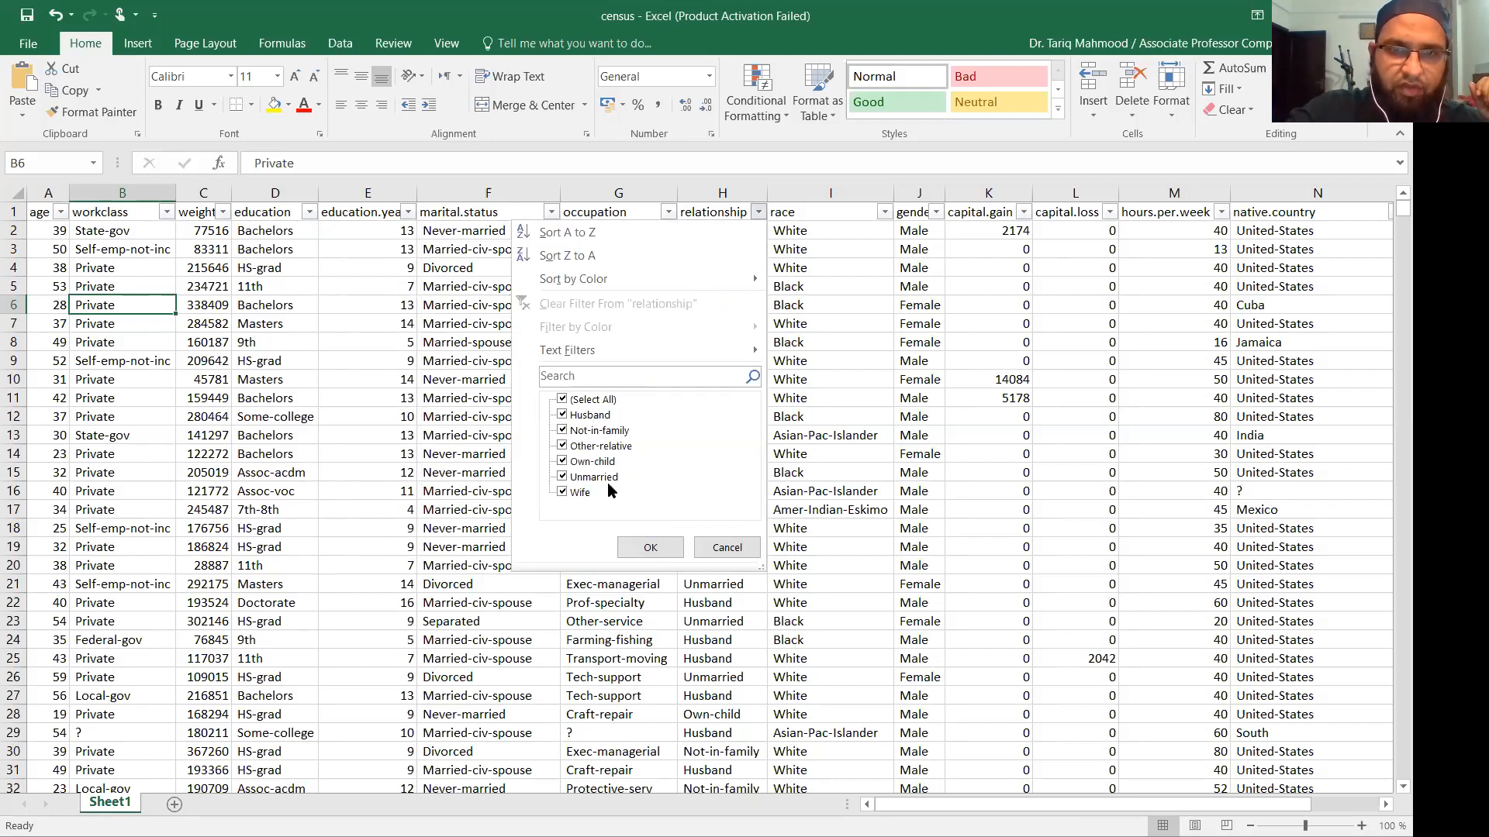
click(651, 547)
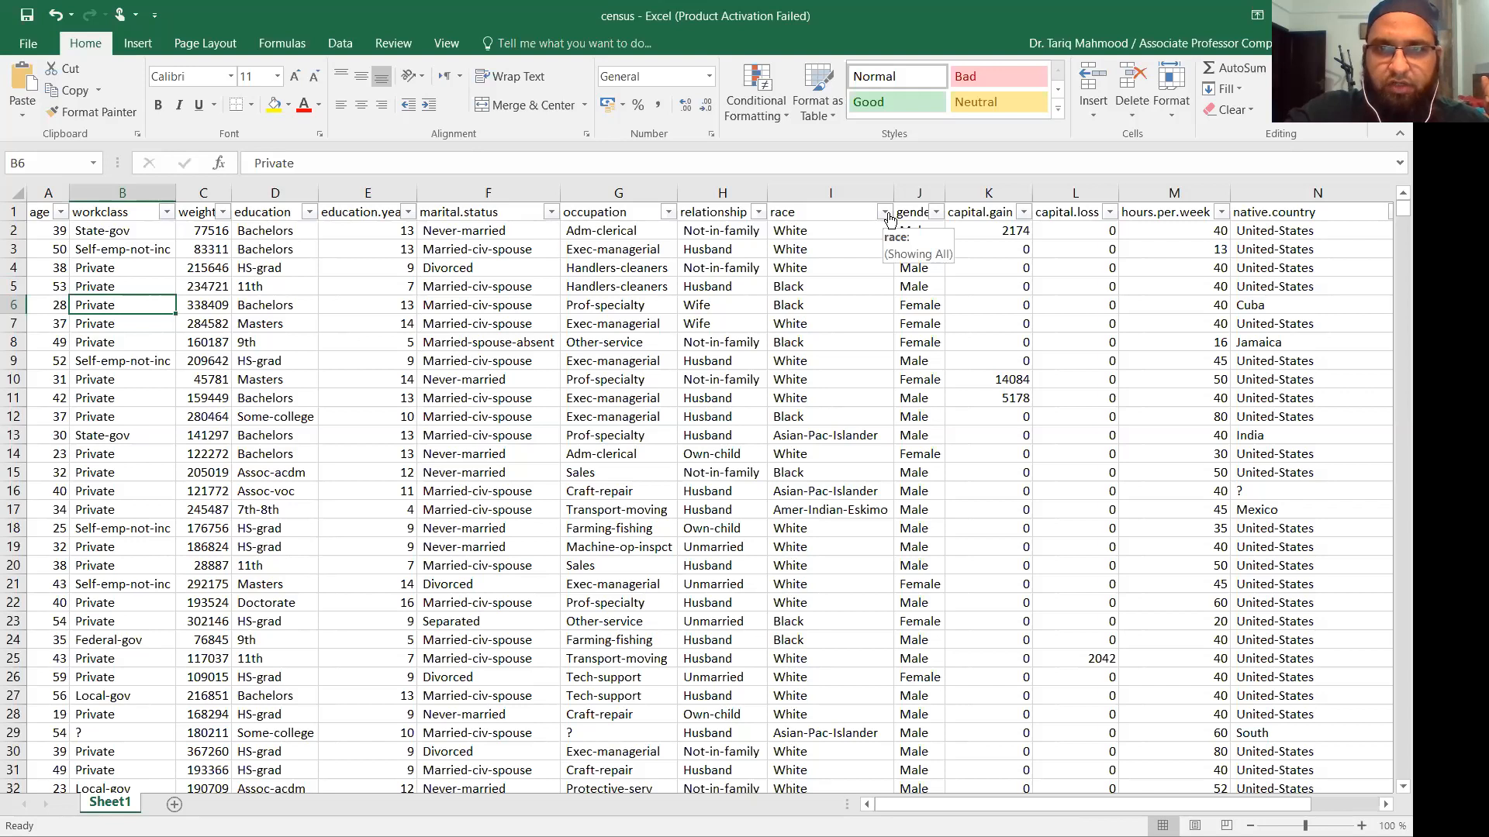
click(885, 212)
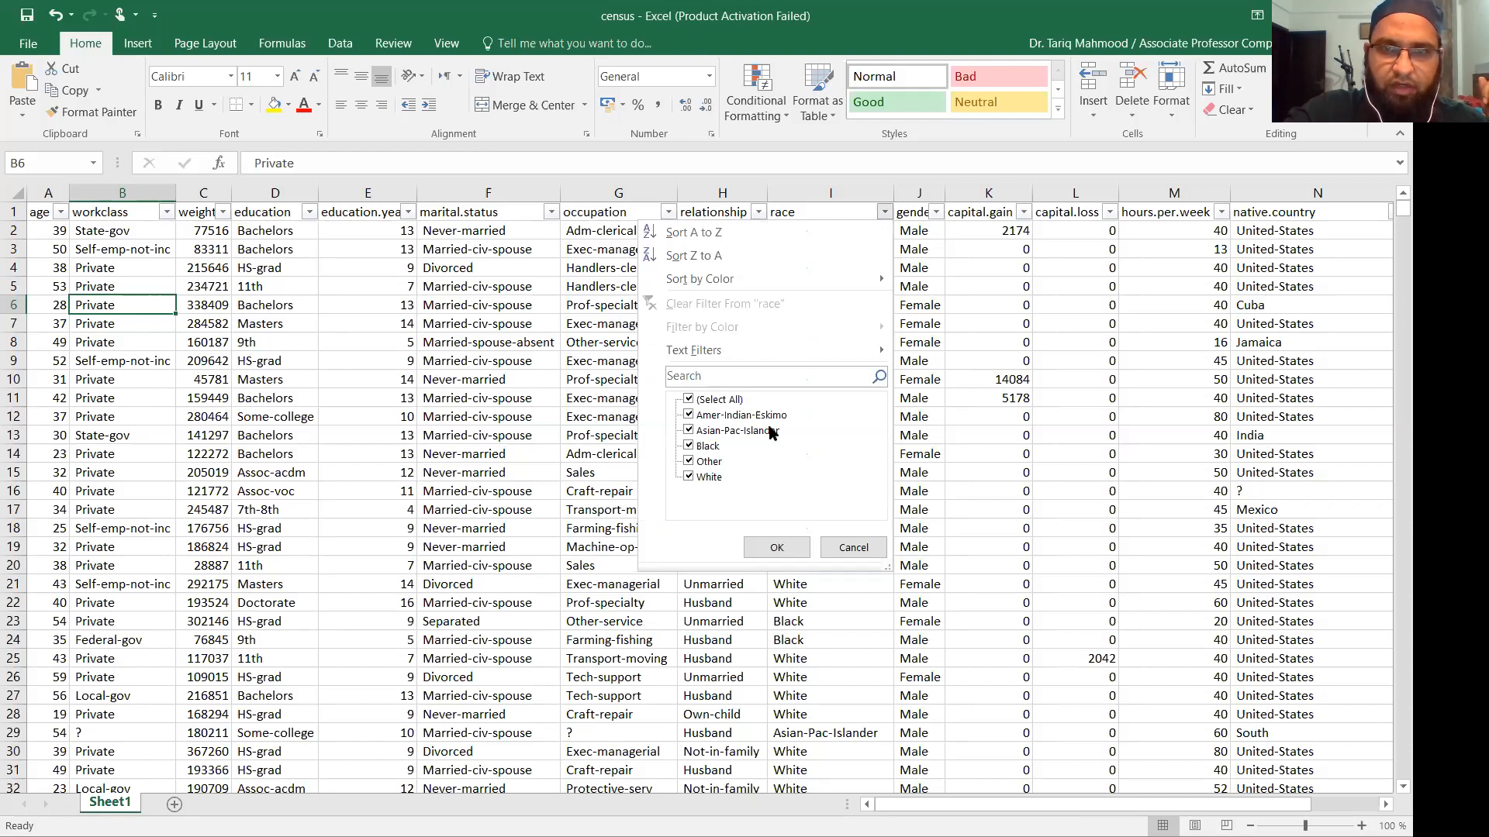
click(853, 548)
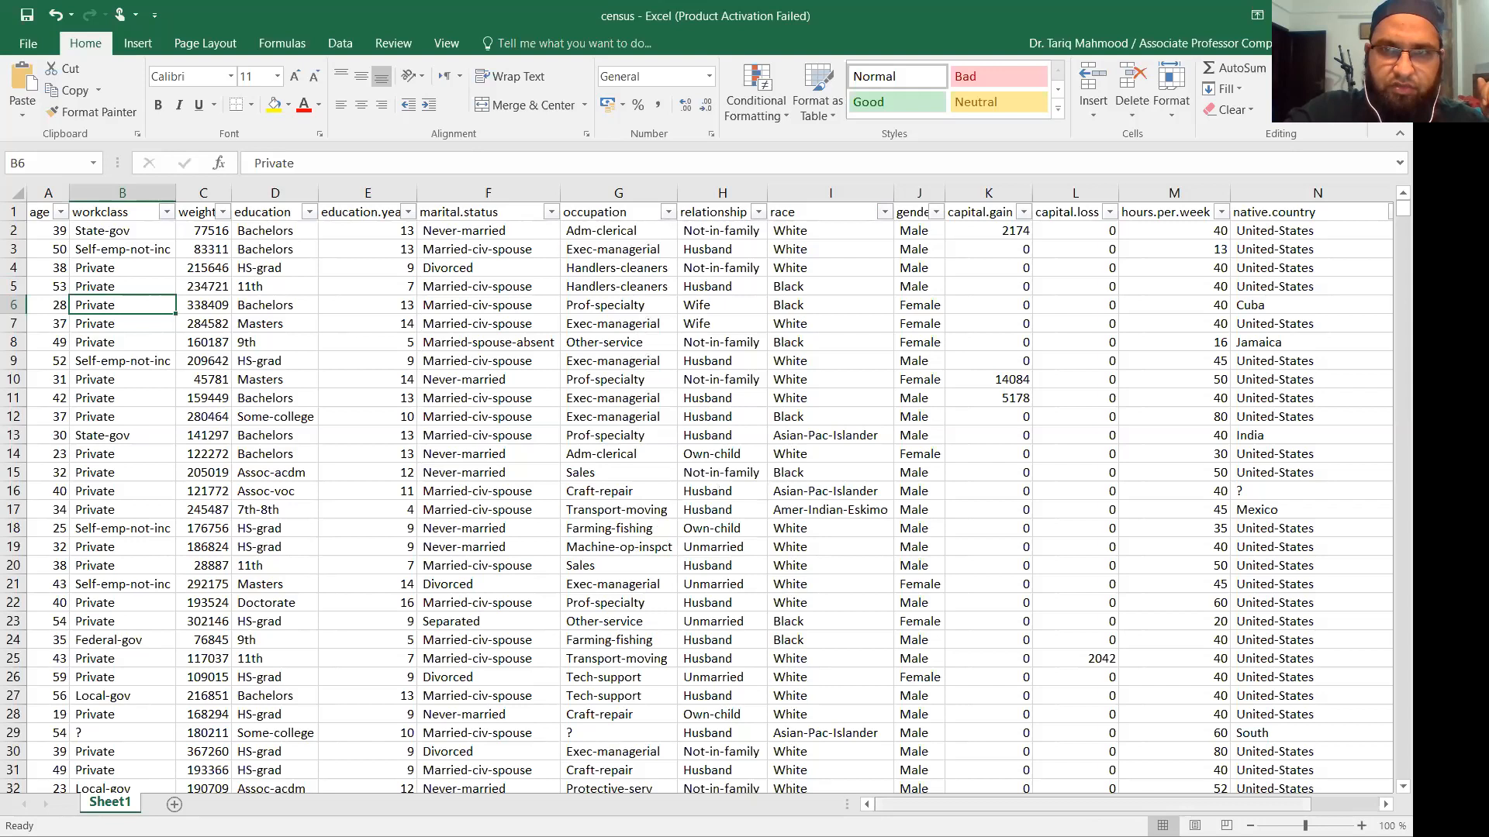
scroll(778, 253, right, 2)
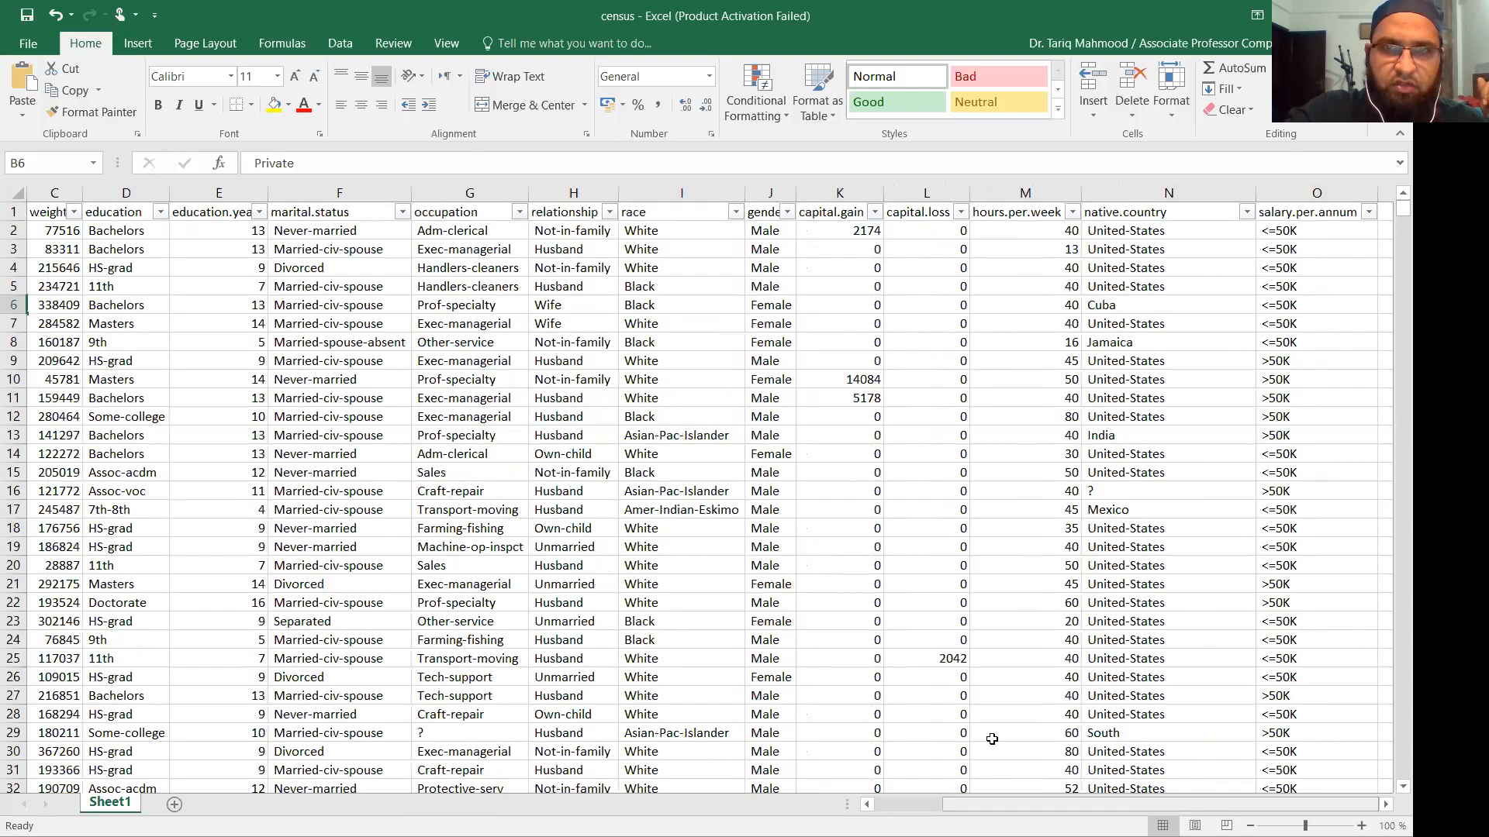
click(788, 211)
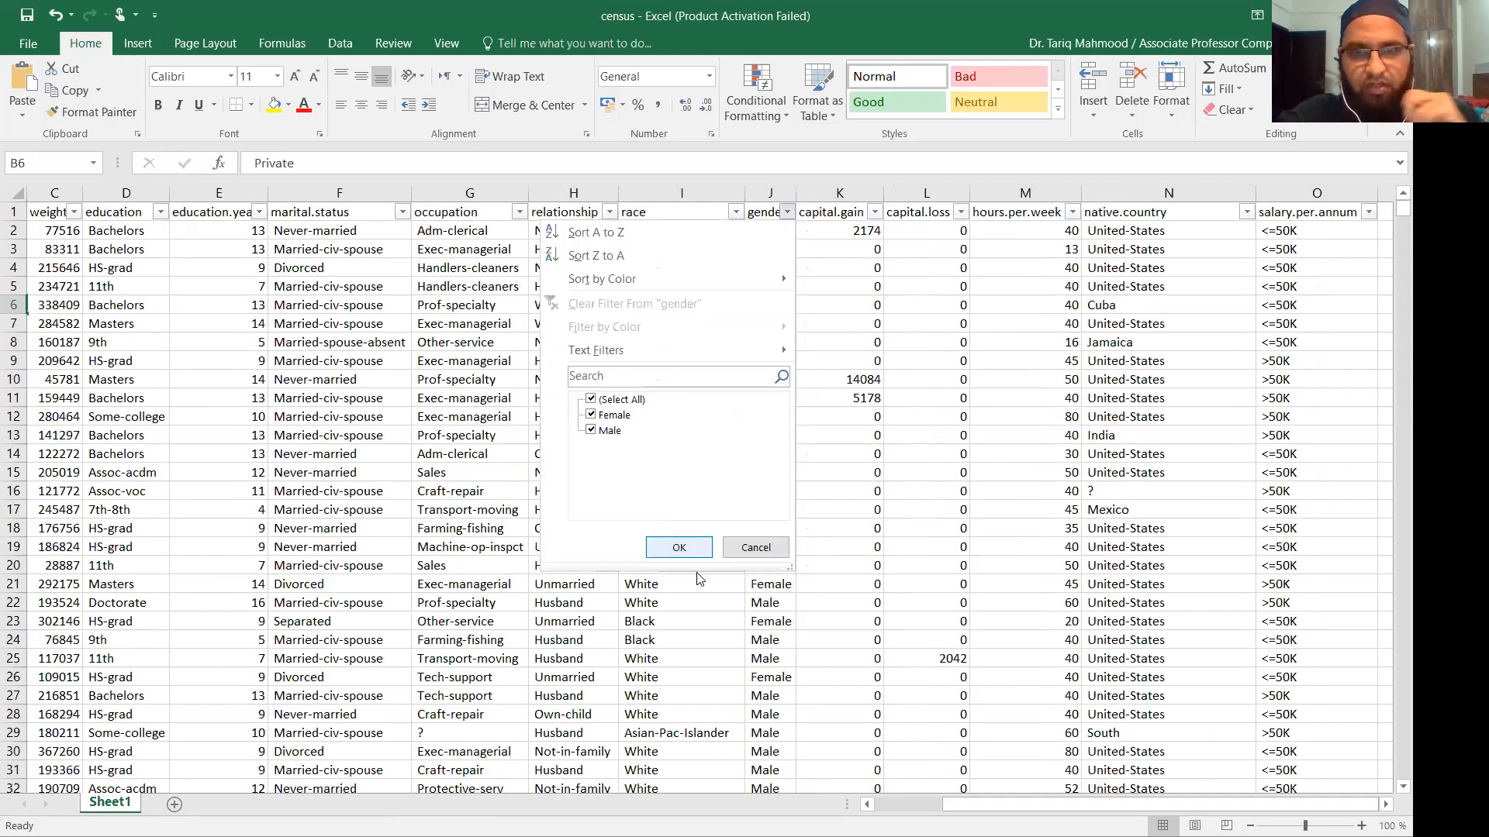
click(695, 549)
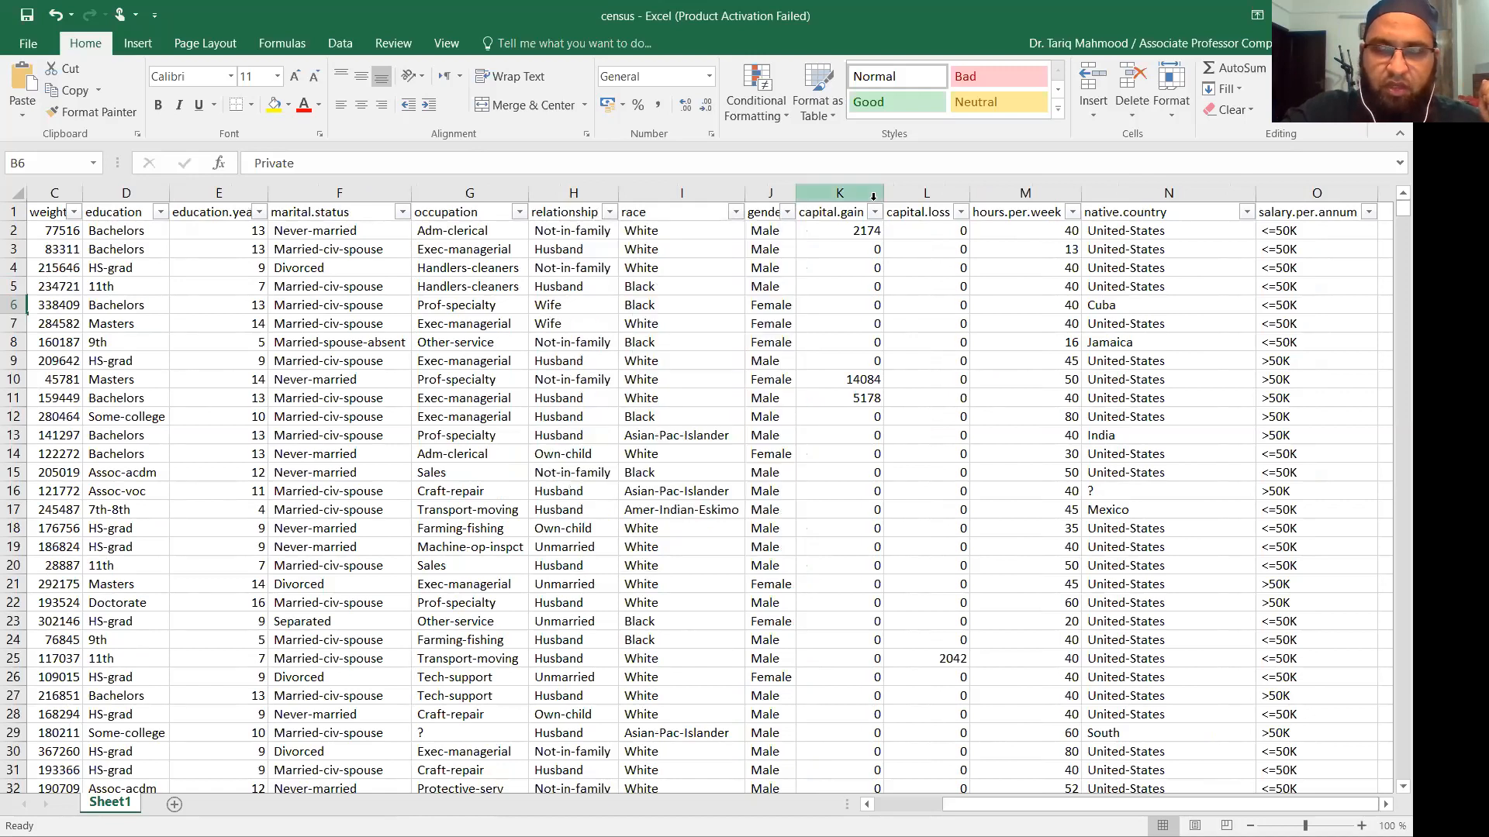
Select columns K and L, capital.gain and capital.loss, together.
drag(875, 200, 924, 194)
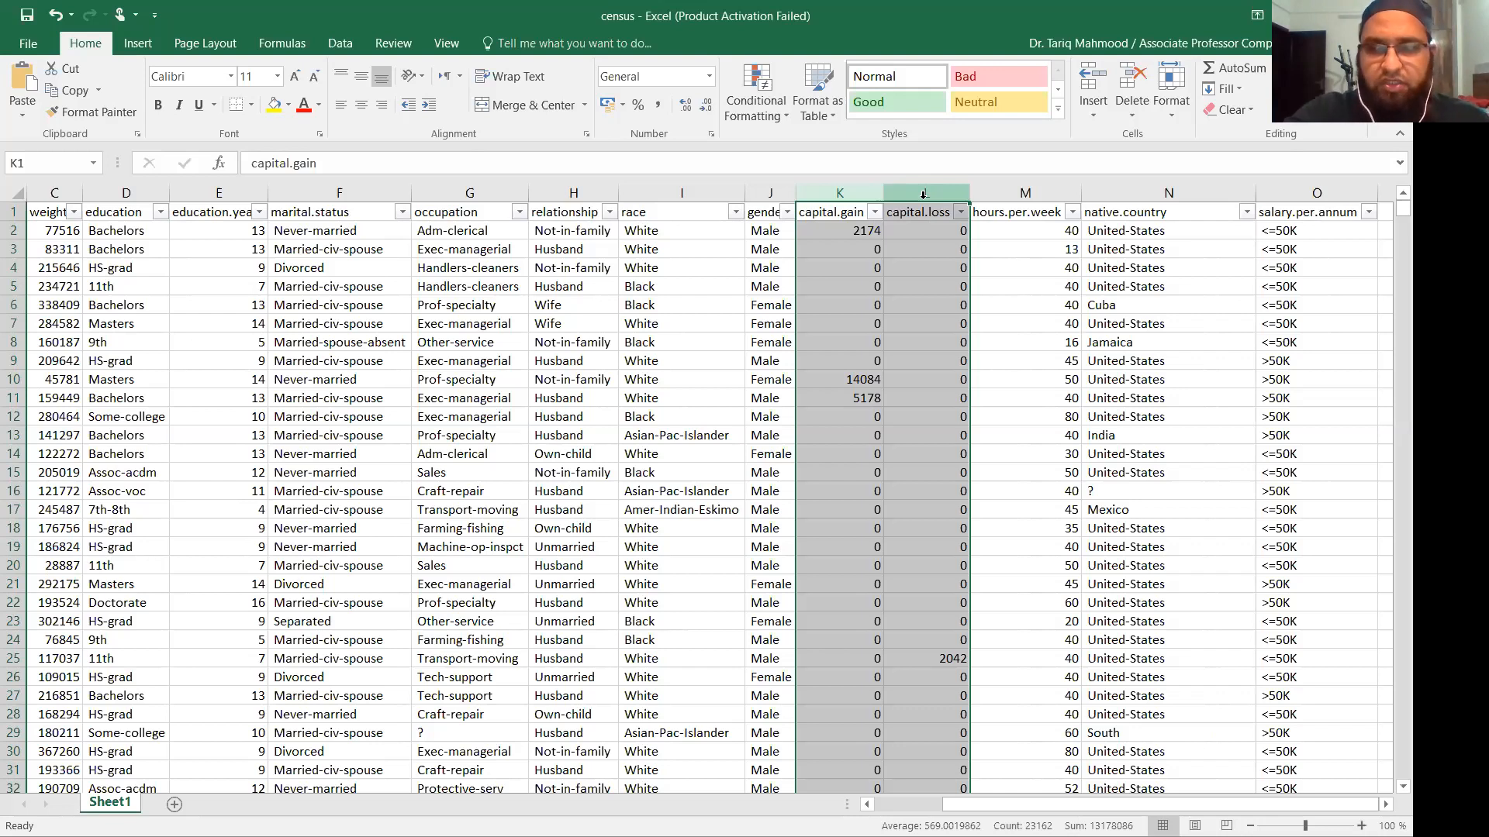
Click cells L2 and O2, select whole columns E and M, then the age column.
click(837, 235)
click(923, 233)
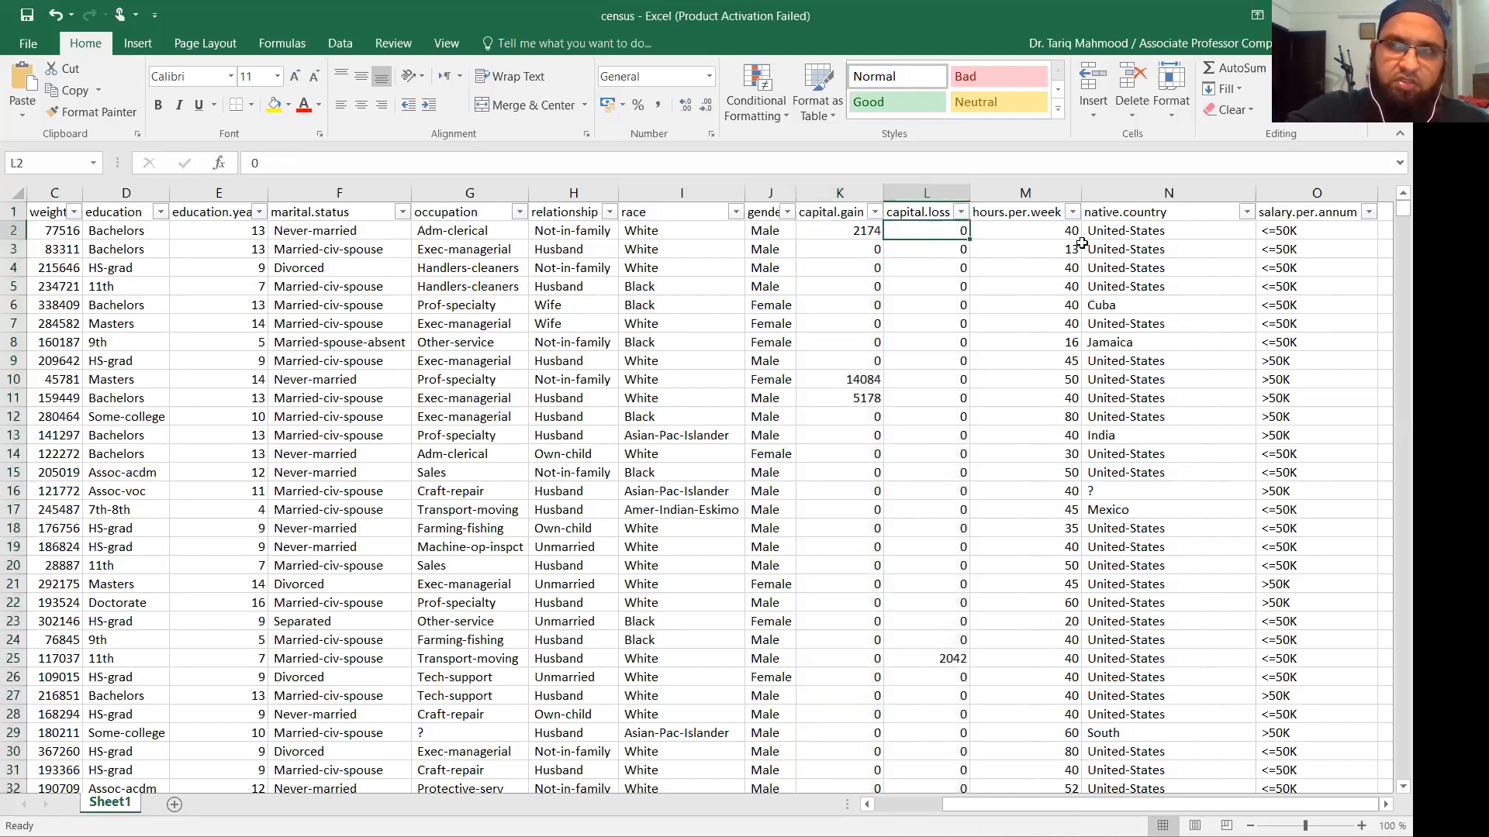
click(1307, 236)
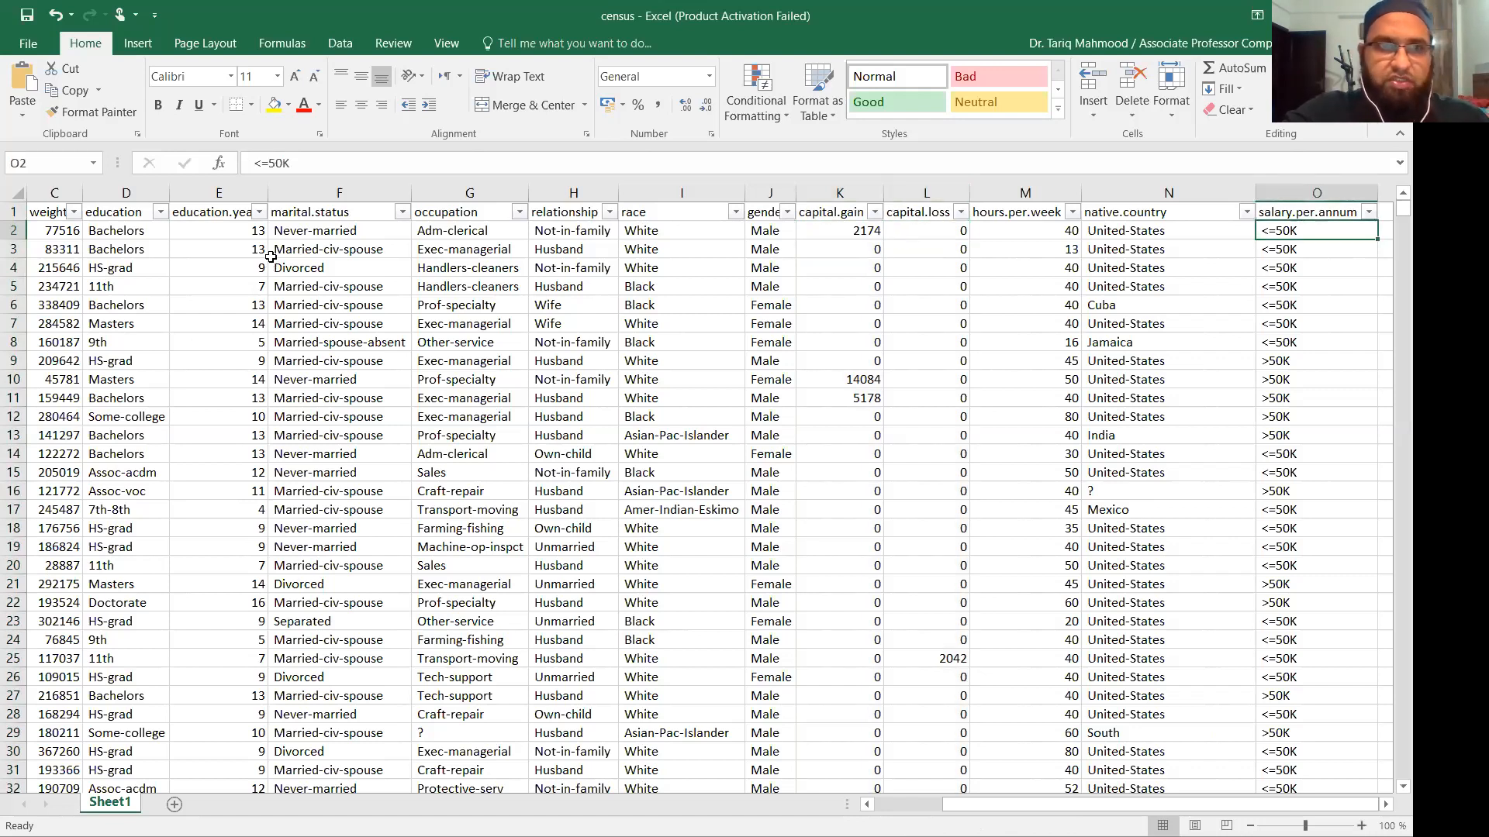
click(233, 193)
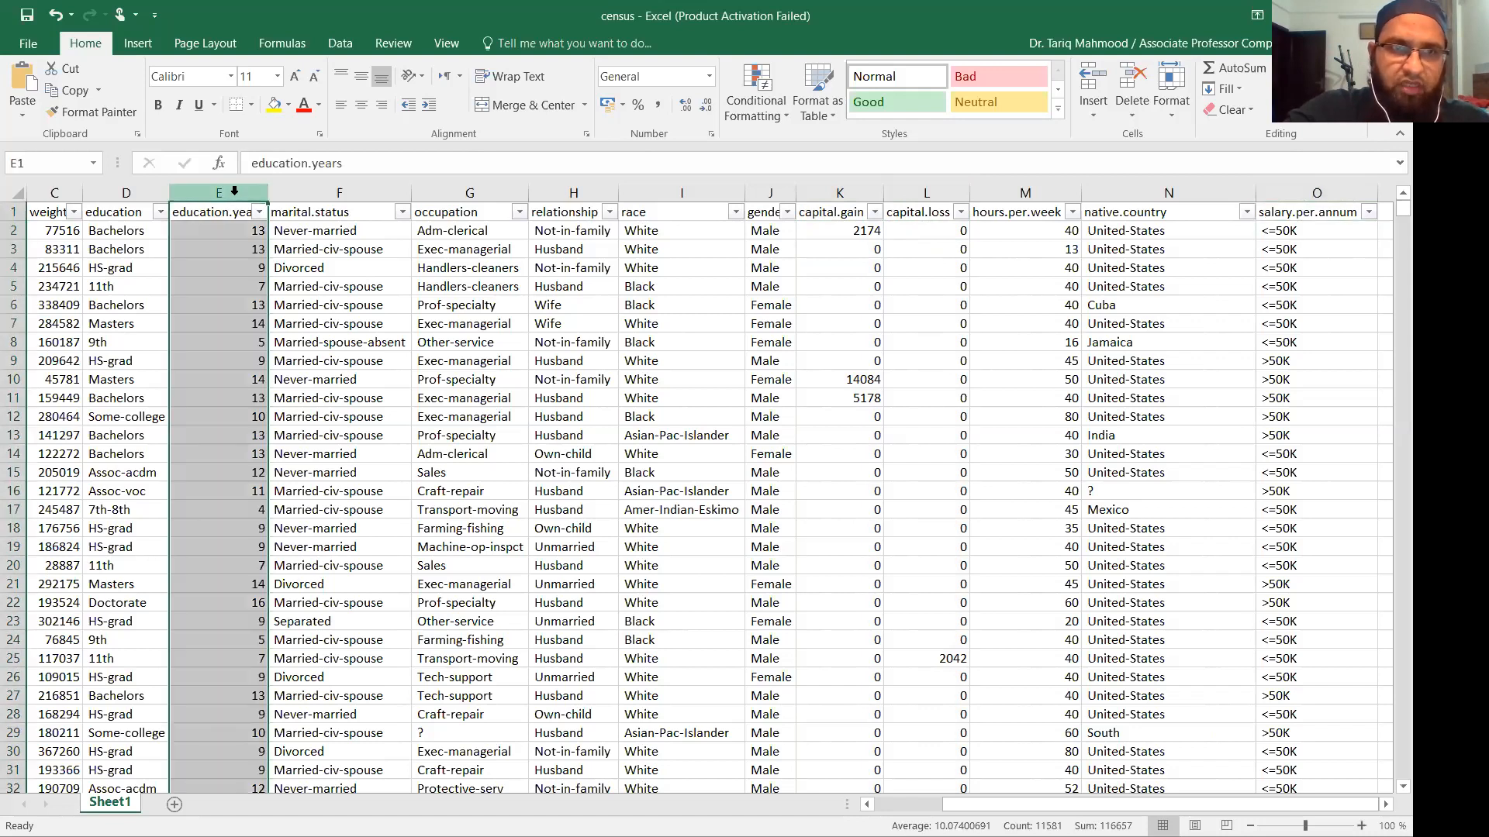
click(1015, 192)
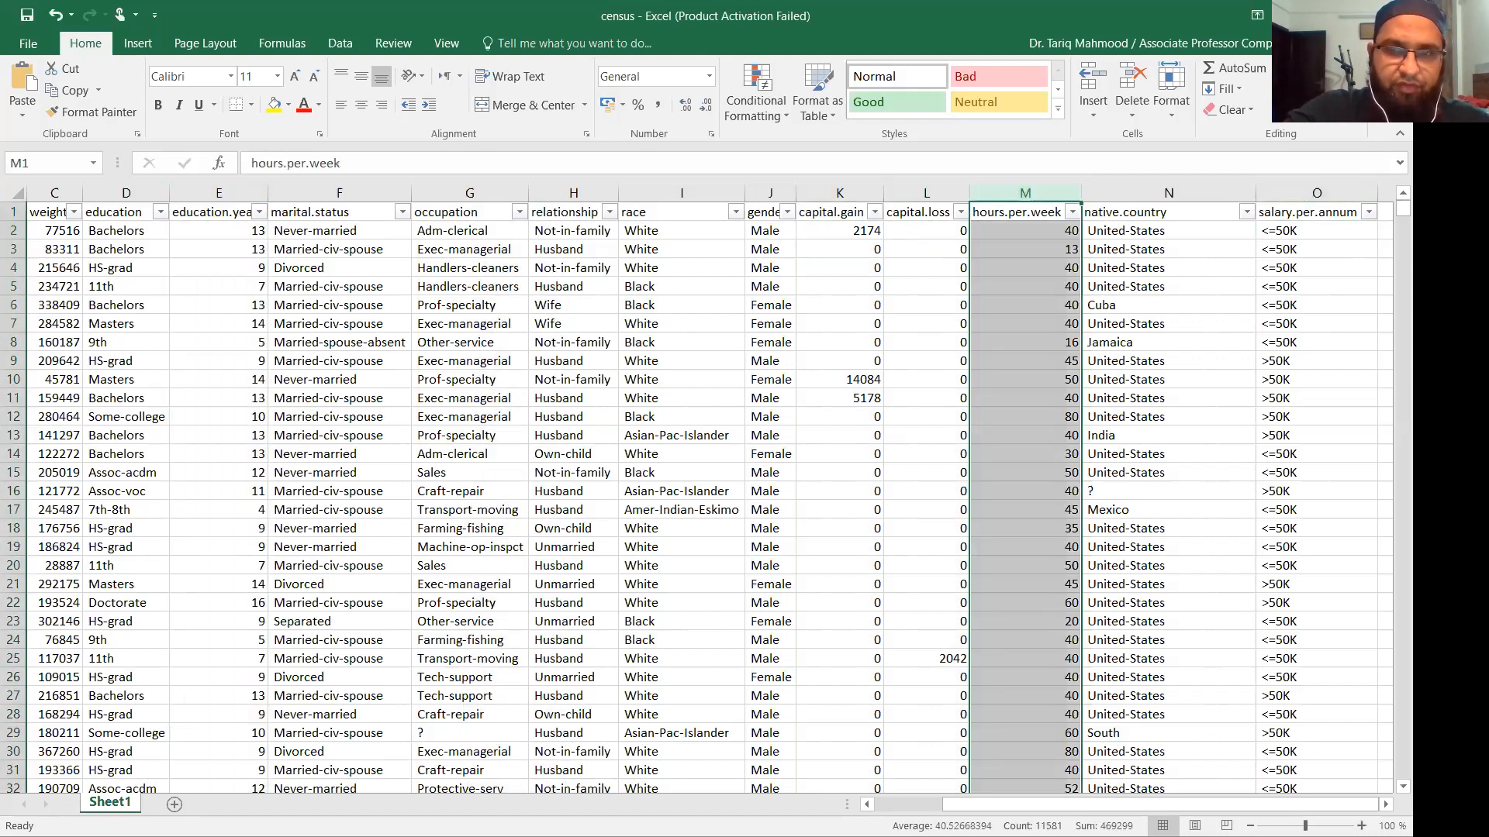
scroll(58, 252, left, 2)
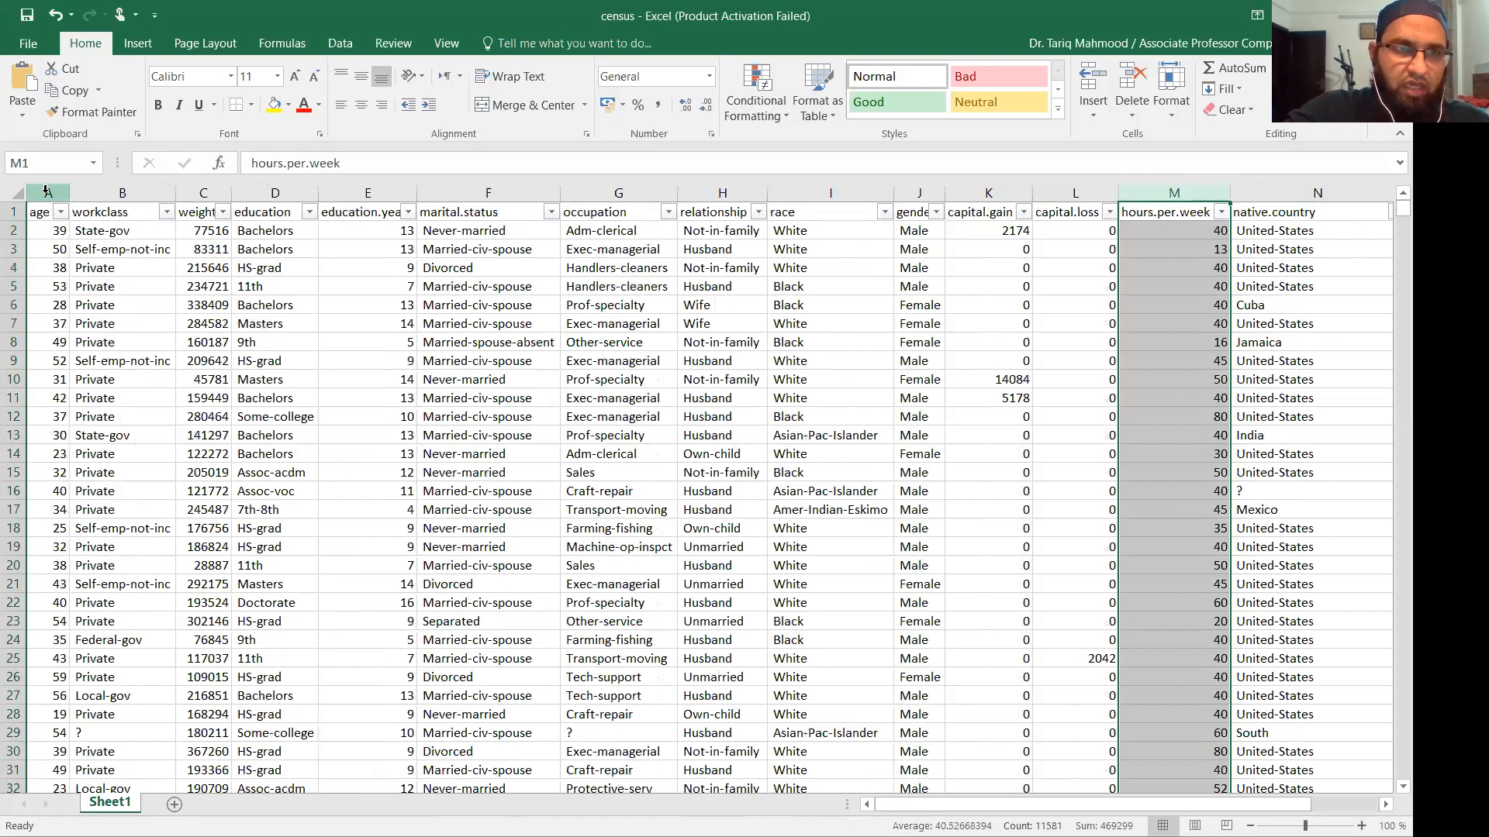
click(45, 192)
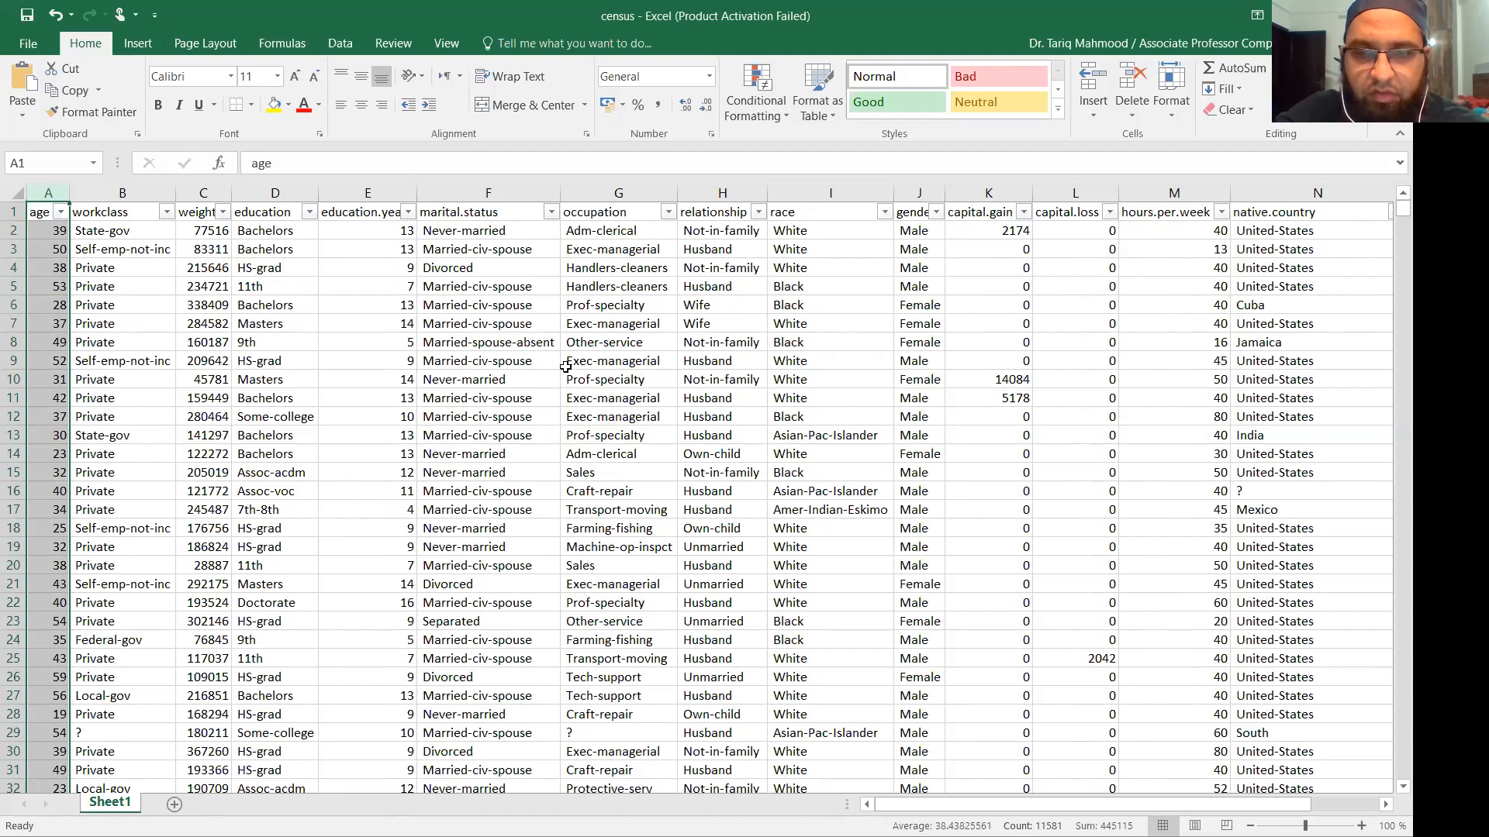
drag(1068, 812, 1223, 786)
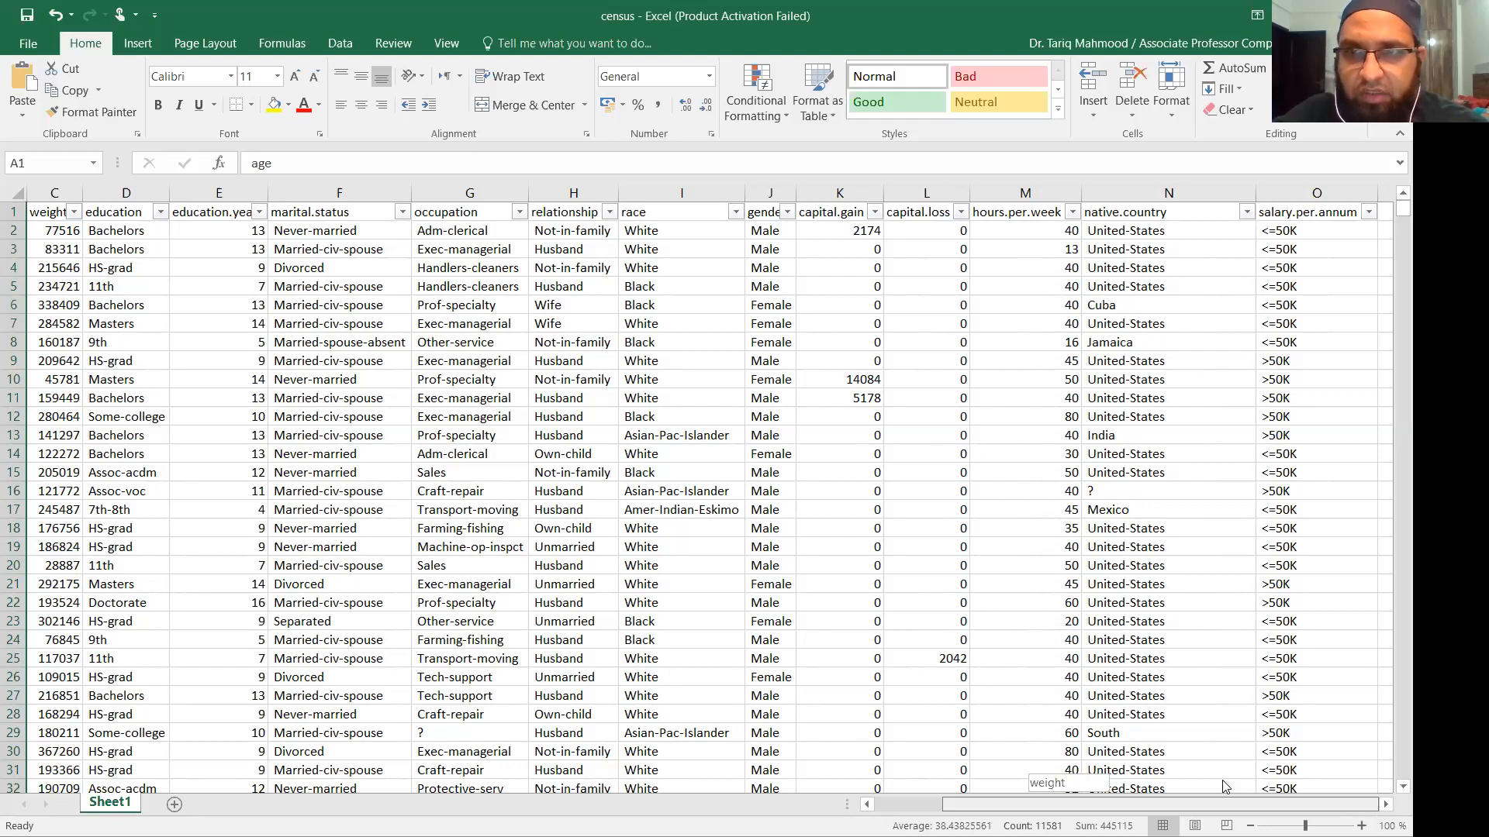
drag(1224, 787, 1224, 779)
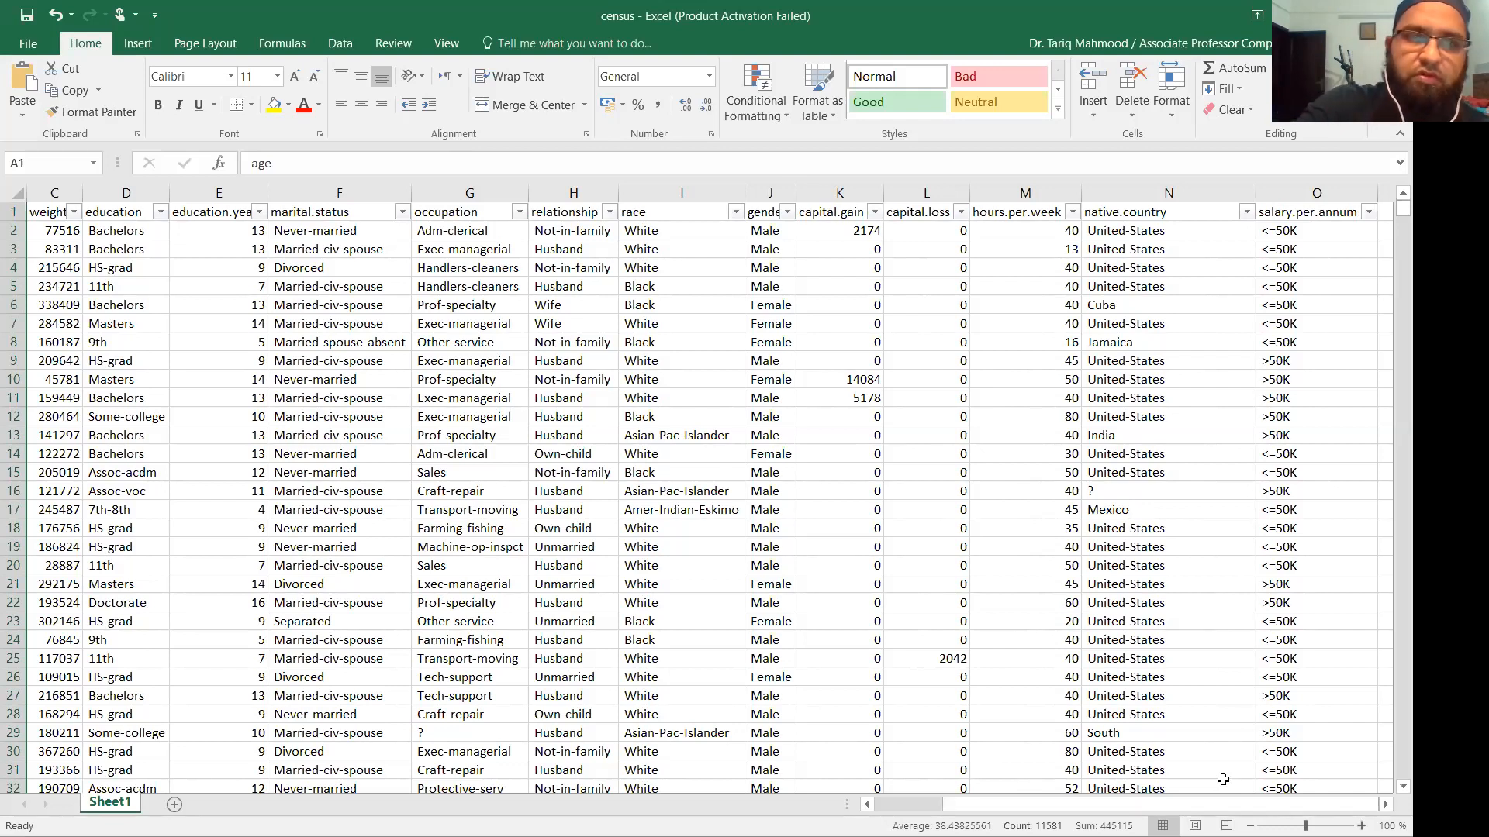
Scribble red strokes over columns F–K and circle the capital.gain, capital.loss and hours.per.week headings.
drag(440, 323, 481, 533)
drag(482, 341, 591, 488)
mouse_move(621, 444)
mouse_down()
mouse_move(574, 342)
mouse_move(593, 403)
mouse_up()
drag(676, 304, 740, 407)
drag(656, 341, 736, 279)
drag(730, 449, 842, 355)
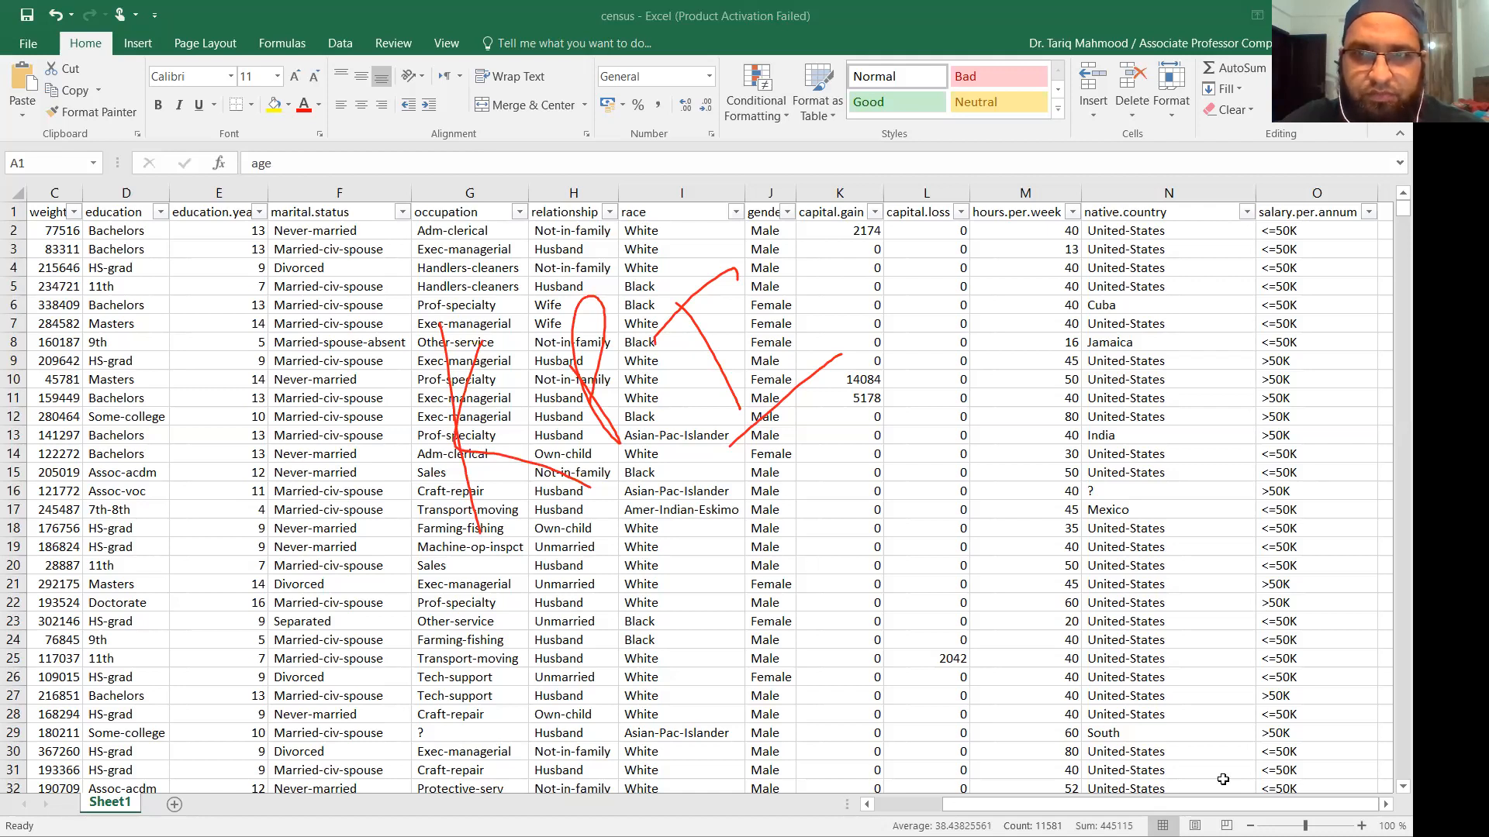
mouse_move(969, 231)
mouse_down()
mouse_move(984, 245)
mouse_move(1092, 207)
mouse_move(981, 184)
mouse_move(981, 253)
mouse_up()
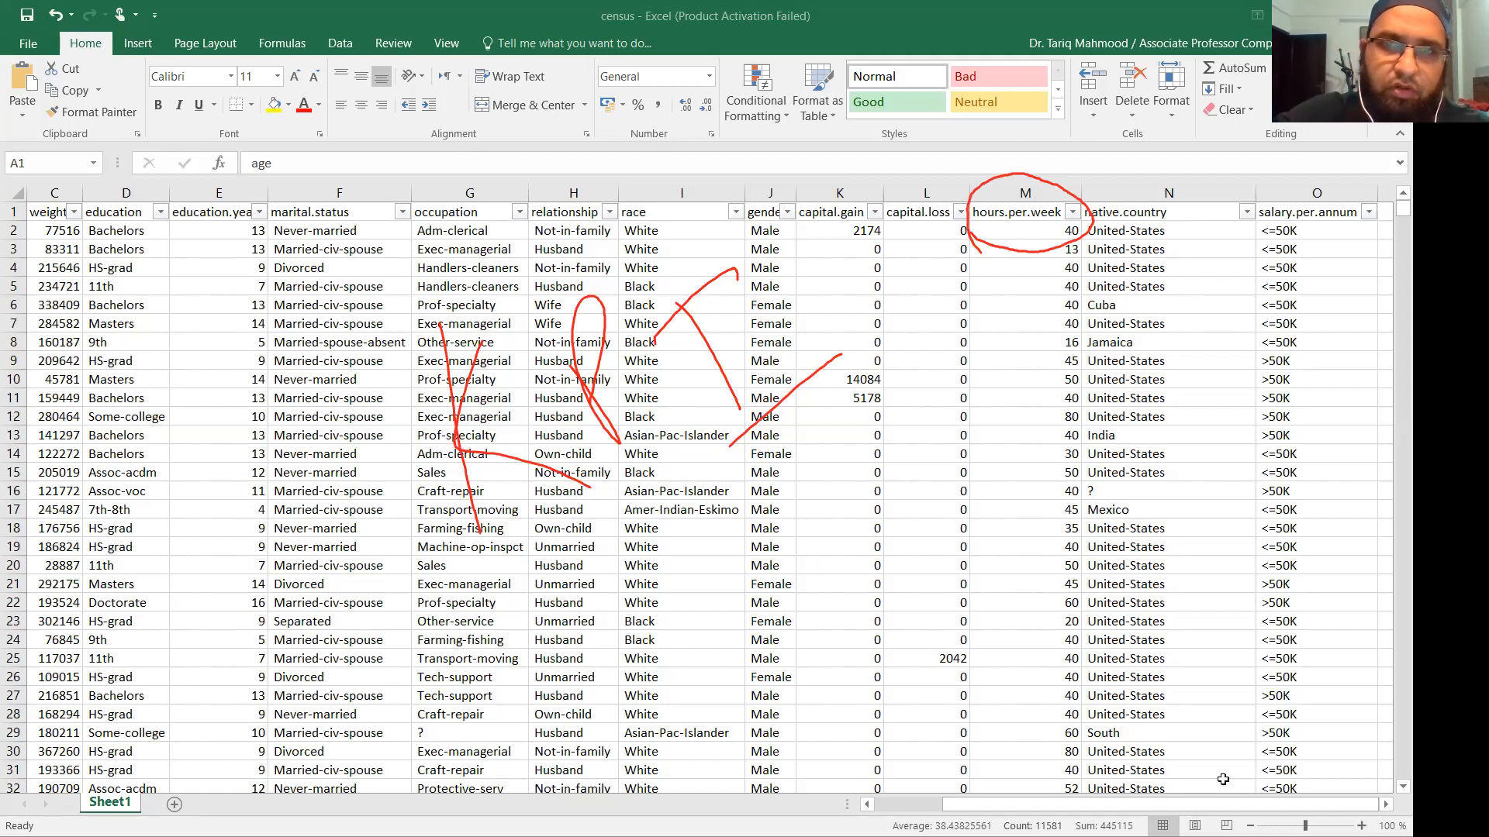
mouse_move(811, 223)
mouse_down()
mouse_move(912, 251)
mouse_move(962, 171)
mouse_move(810, 214)
mouse_move(812, 236)
mouse_up()
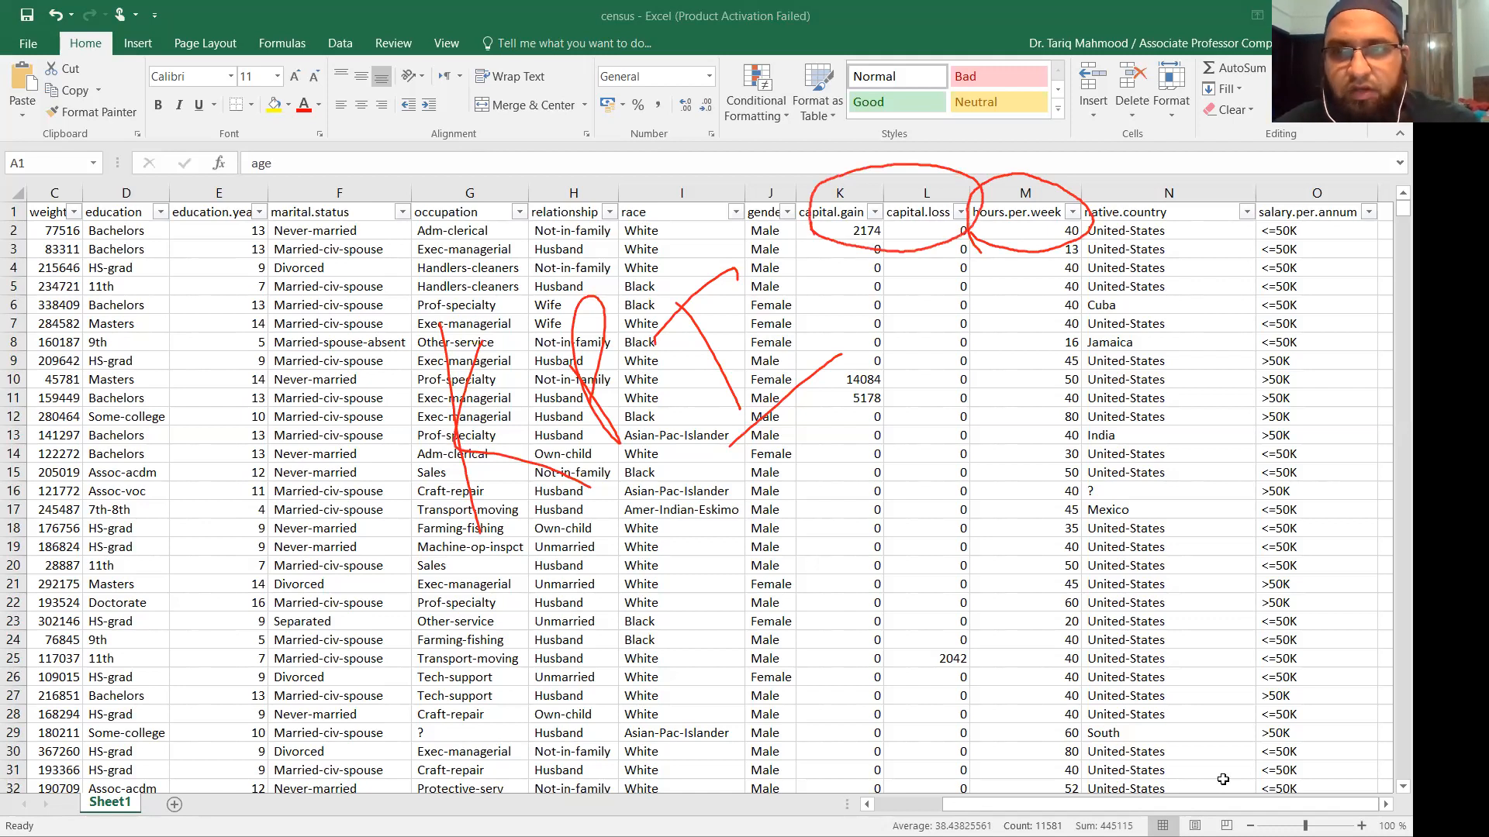
Handwrite a red note over rows 18–25 with a large curve down columns F–G.
drag(556, 596, 601, 659)
drag(574, 564, 648, 690)
mouse_move(686, 563)
mouse_down()
mouse_move(712, 622)
mouse_move(908, 497)
mouse_move(931, 544)
mouse_move(989, 477)
mouse_move(1052, 442)
mouse_up()
drag(923, 475, 958, 467)
mouse_move(516, 658)
mouse_down()
mouse_move(358, 501)
mouse_move(378, 508)
mouse_up()
mouse_move(243, 552)
mouse_down()
mouse_move(223, 559)
mouse_move(227, 527)
mouse_move(317, 419)
mouse_move(341, 365)
mouse_move(369, 377)
mouse_up()
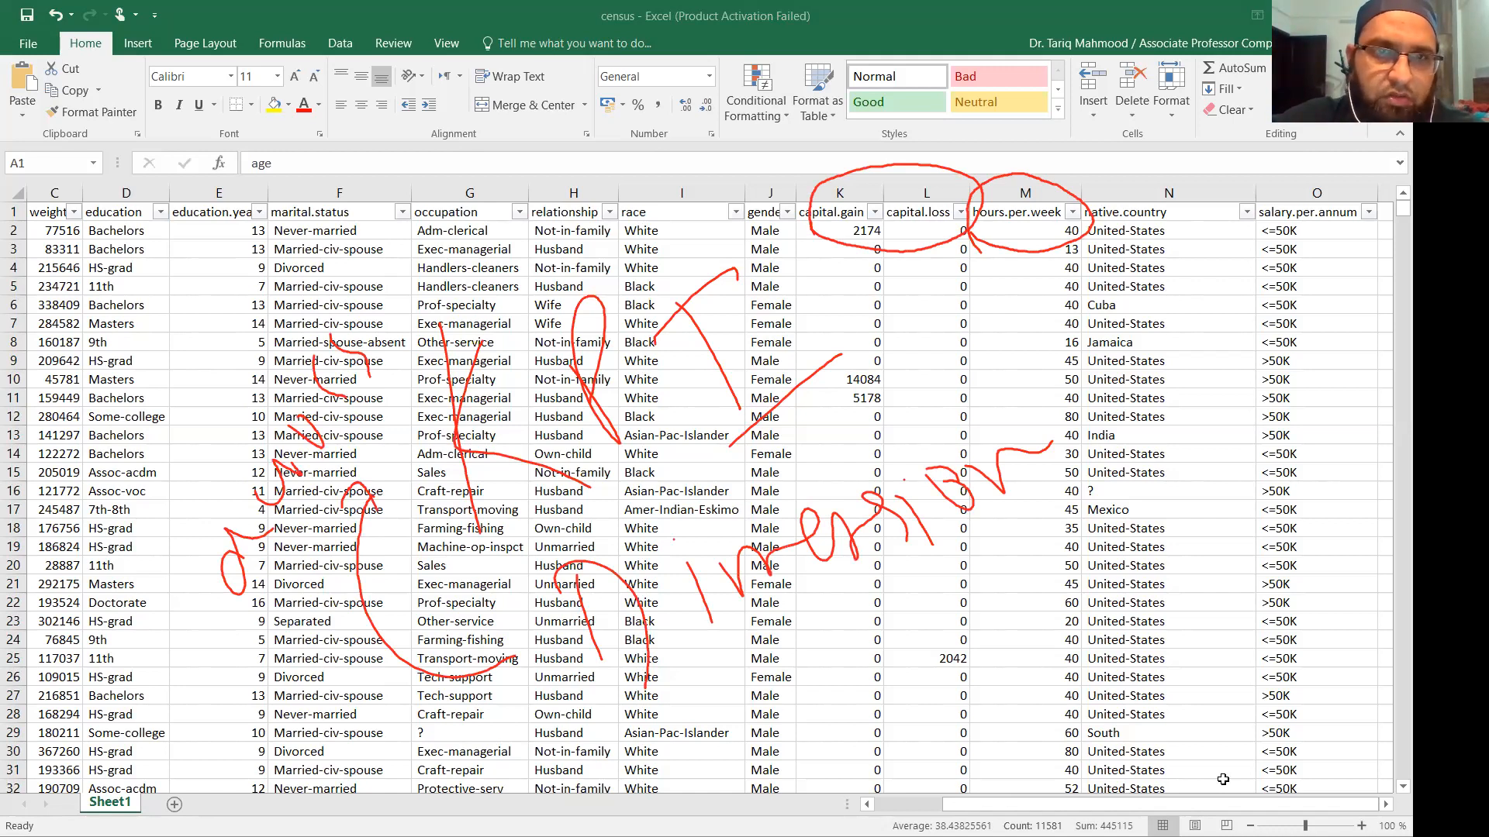
Underline the occupation and marital.status headings plus Adm-clerical and Divorced in red.
drag(416, 220, 486, 220)
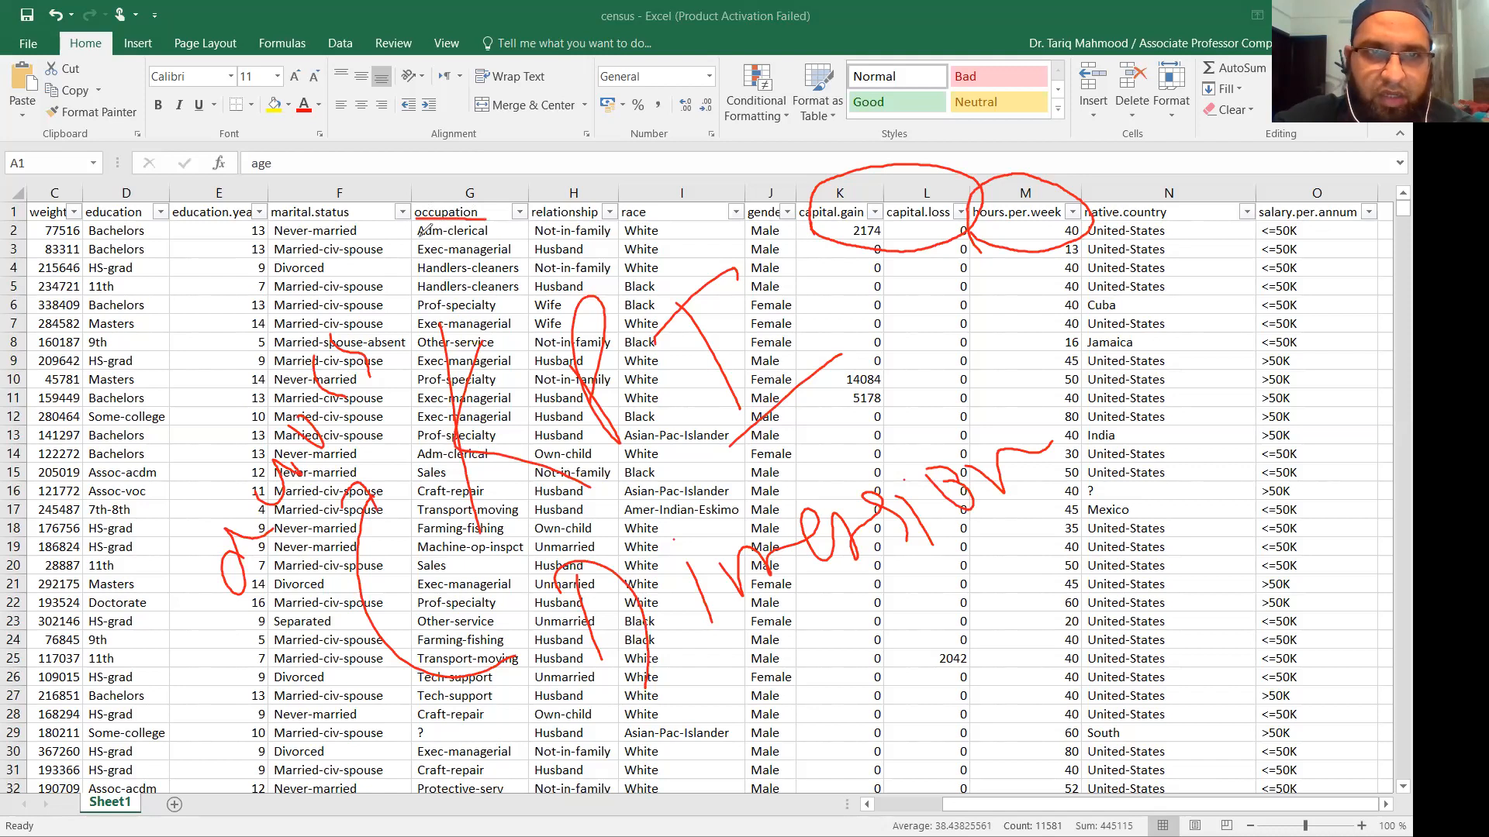
drag(419, 236, 510, 230)
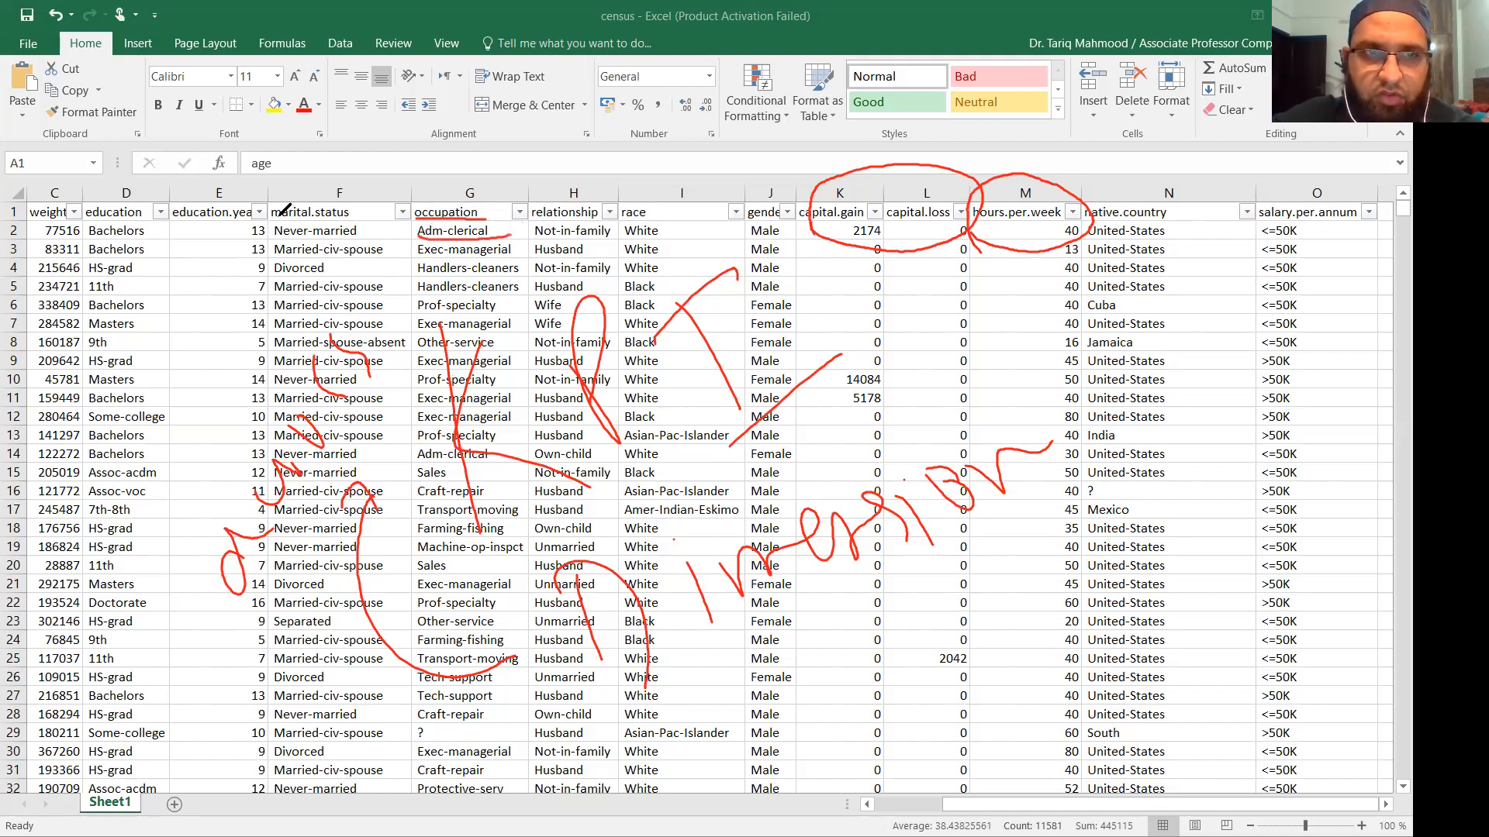
drag(272, 221, 351, 219)
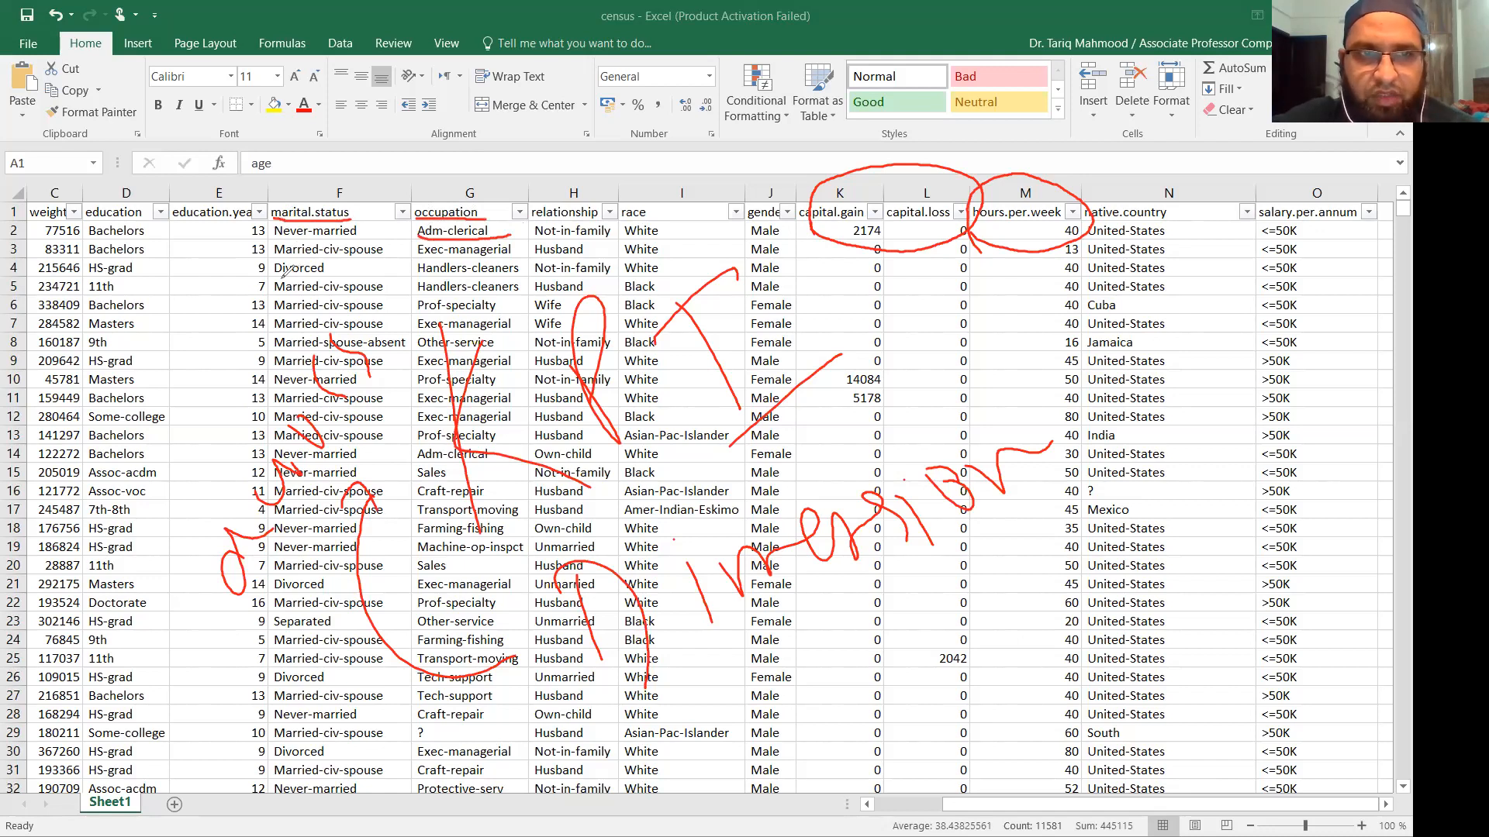
mouse_move(276, 274)
mouse_down()
mouse_move(339, 273)
mouse_move(358, 314)
mouse_up()
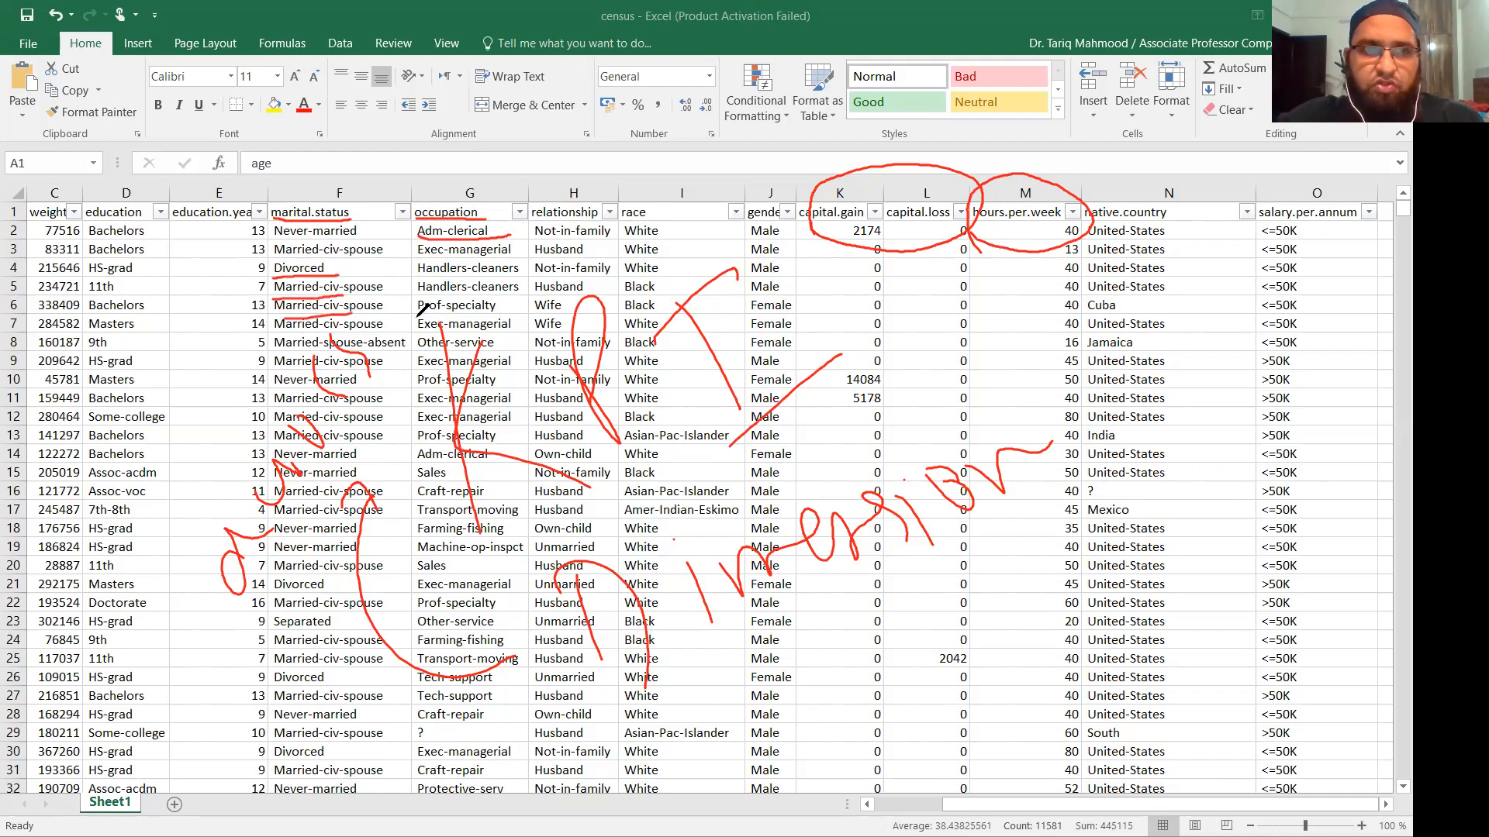
Loop around columns I–K and the handwritten note, then clear all ink.
mouse_move(502, 517)
mouse_down()
mouse_move(857, 349)
mouse_move(721, 238)
mouse_move(395, 481)
mouse_move(552, 547)
mouse_up()
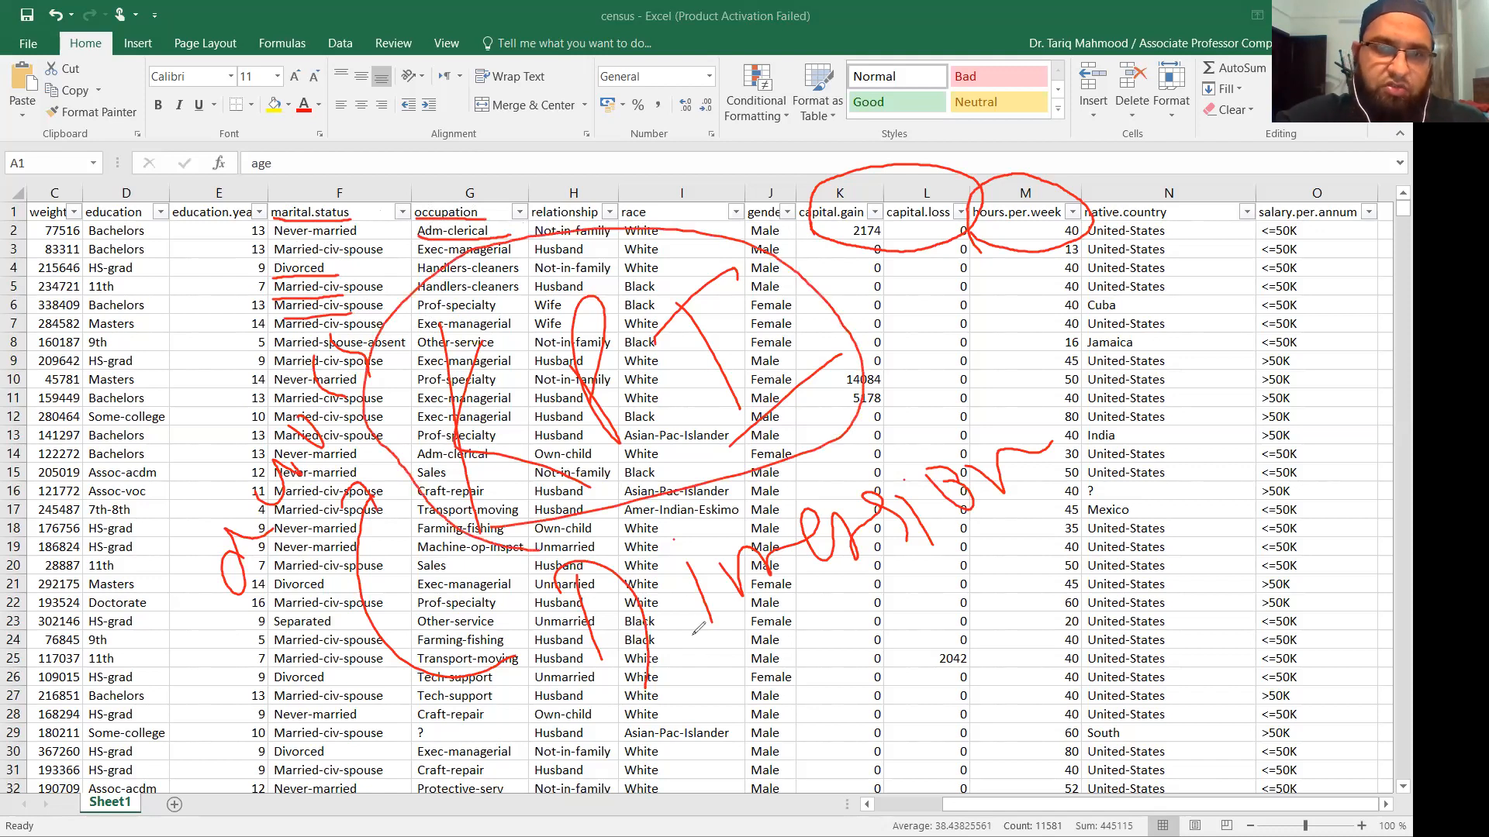
drag(684, 702, 1053, 487)
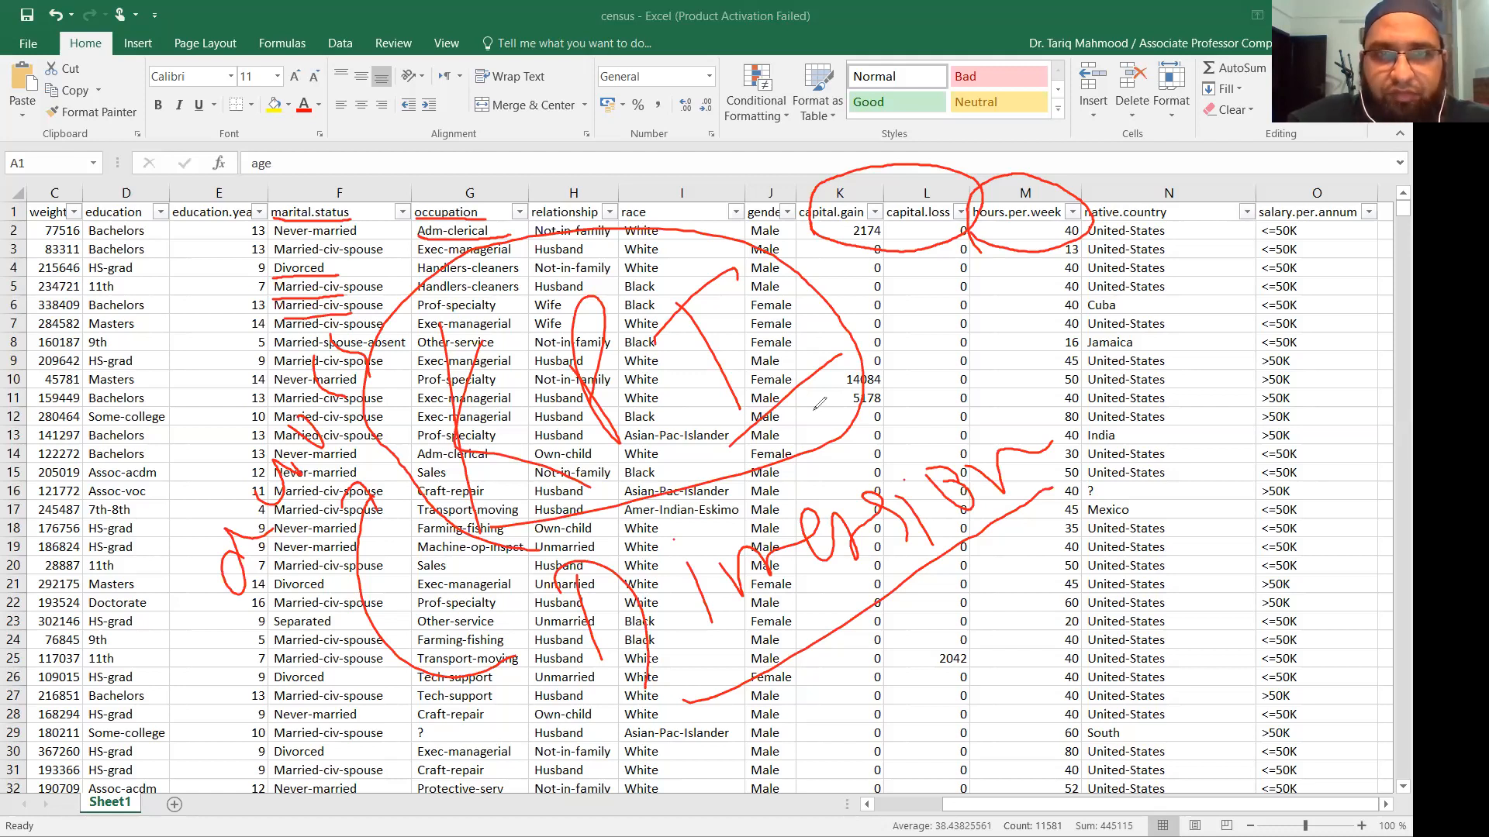
mouse_move(613, 540)
mouse_down()
mouse_move(1055, 385)
mouse_move(1126, 485)
mouse_move(641, 686)
mouse_move(535, 562)
mouse_move(630, 525)
mouse_up()
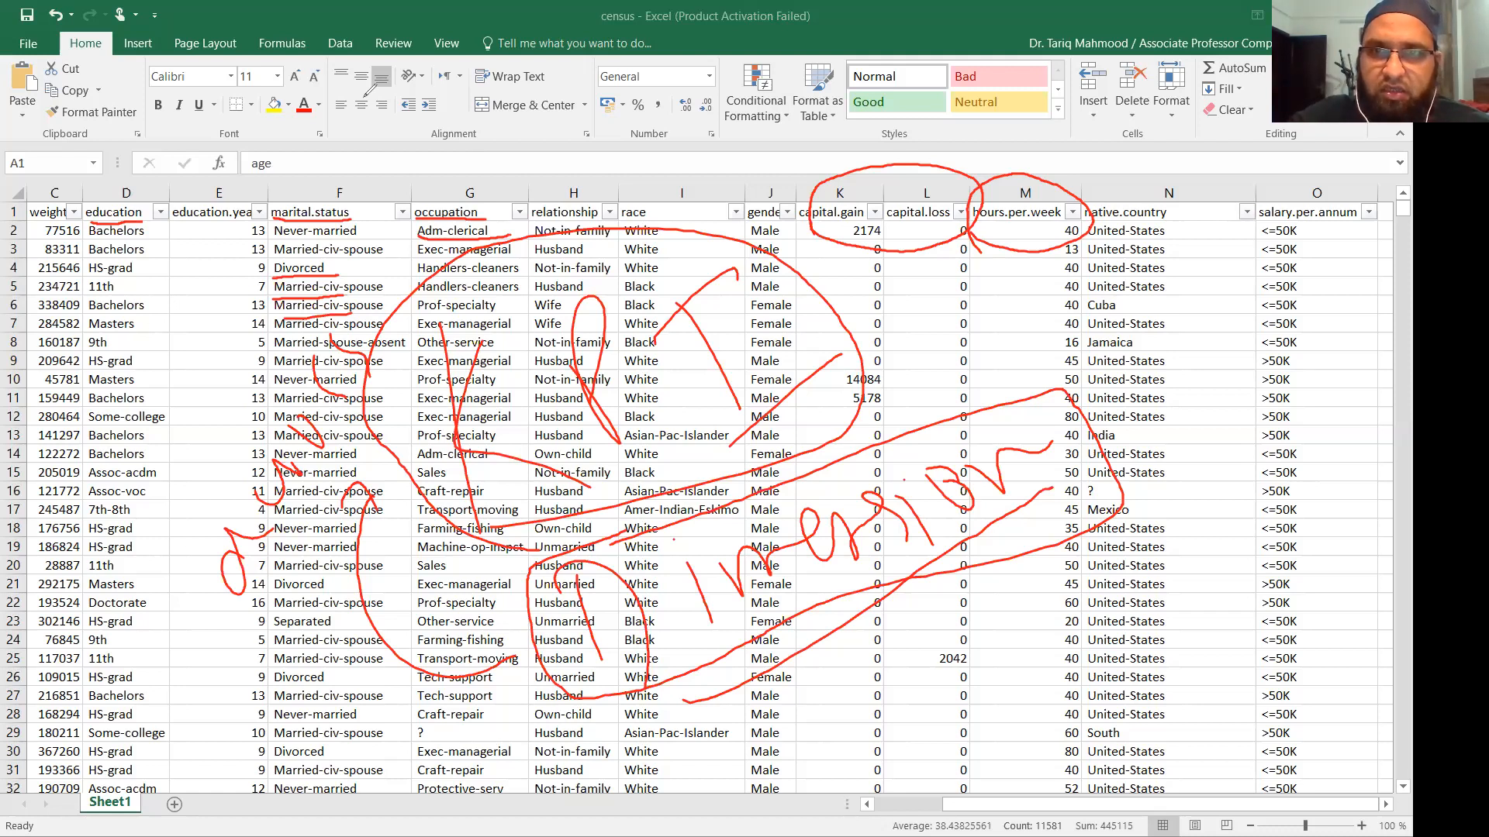
click(680, 238)
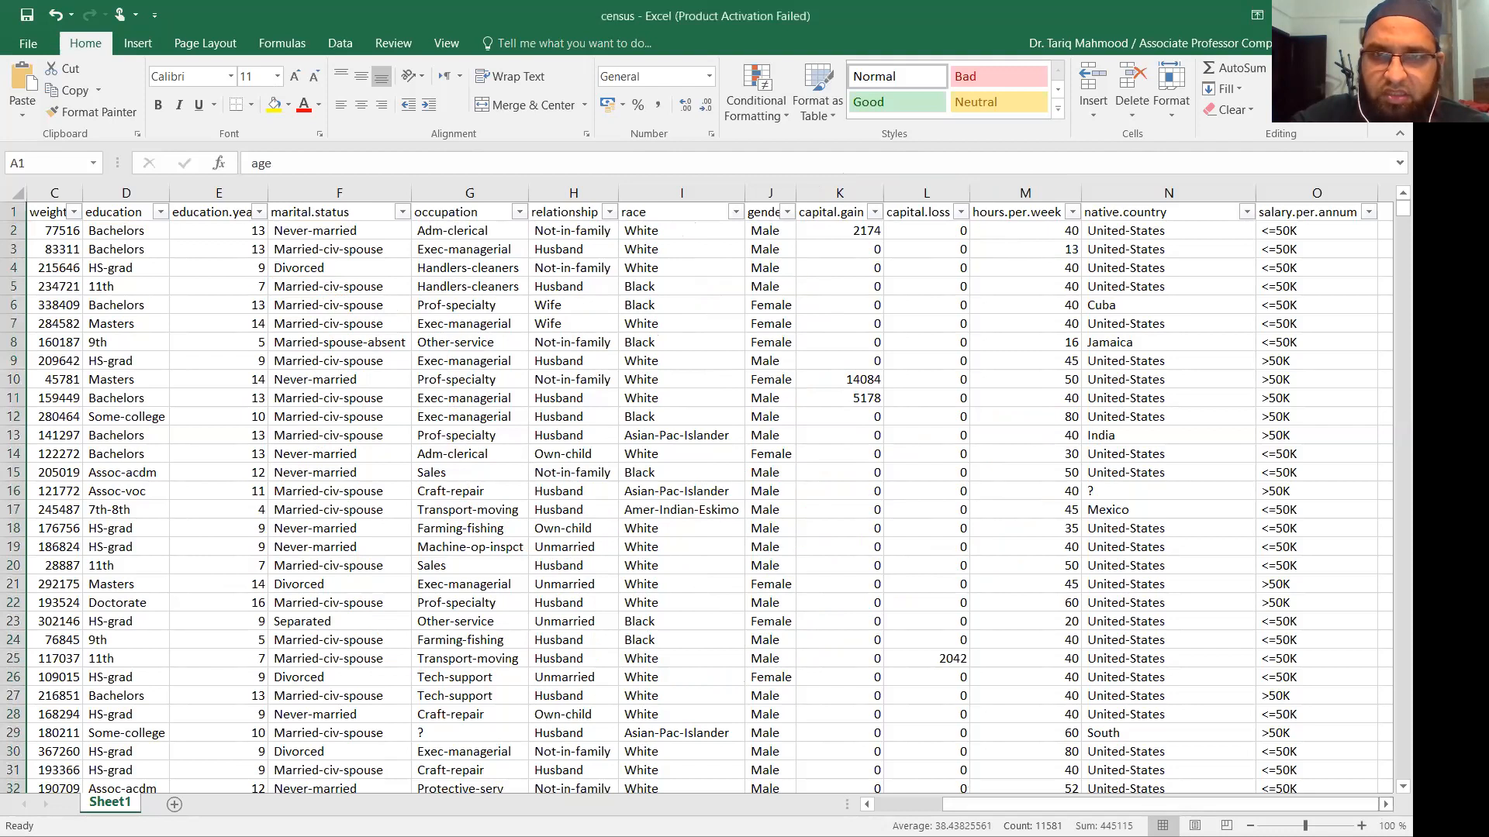
Inspect the capital.gain, capital.loss, hours.per.week and native.country headers and the first salary value.
click(1385, 805)
click(1385, 805)
click(1385, 805)
click(1384, 805)
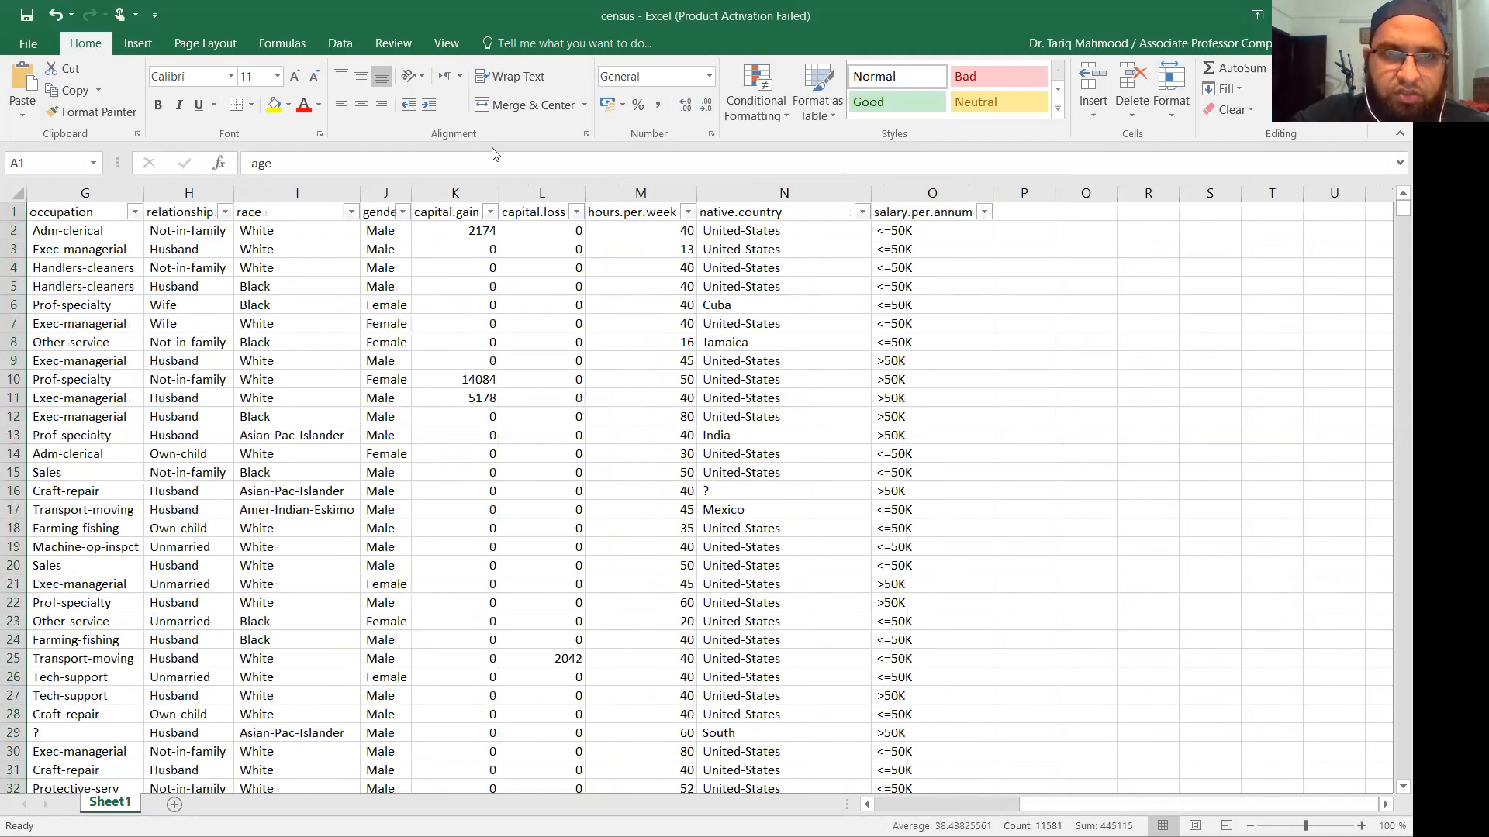
click(442, 212)
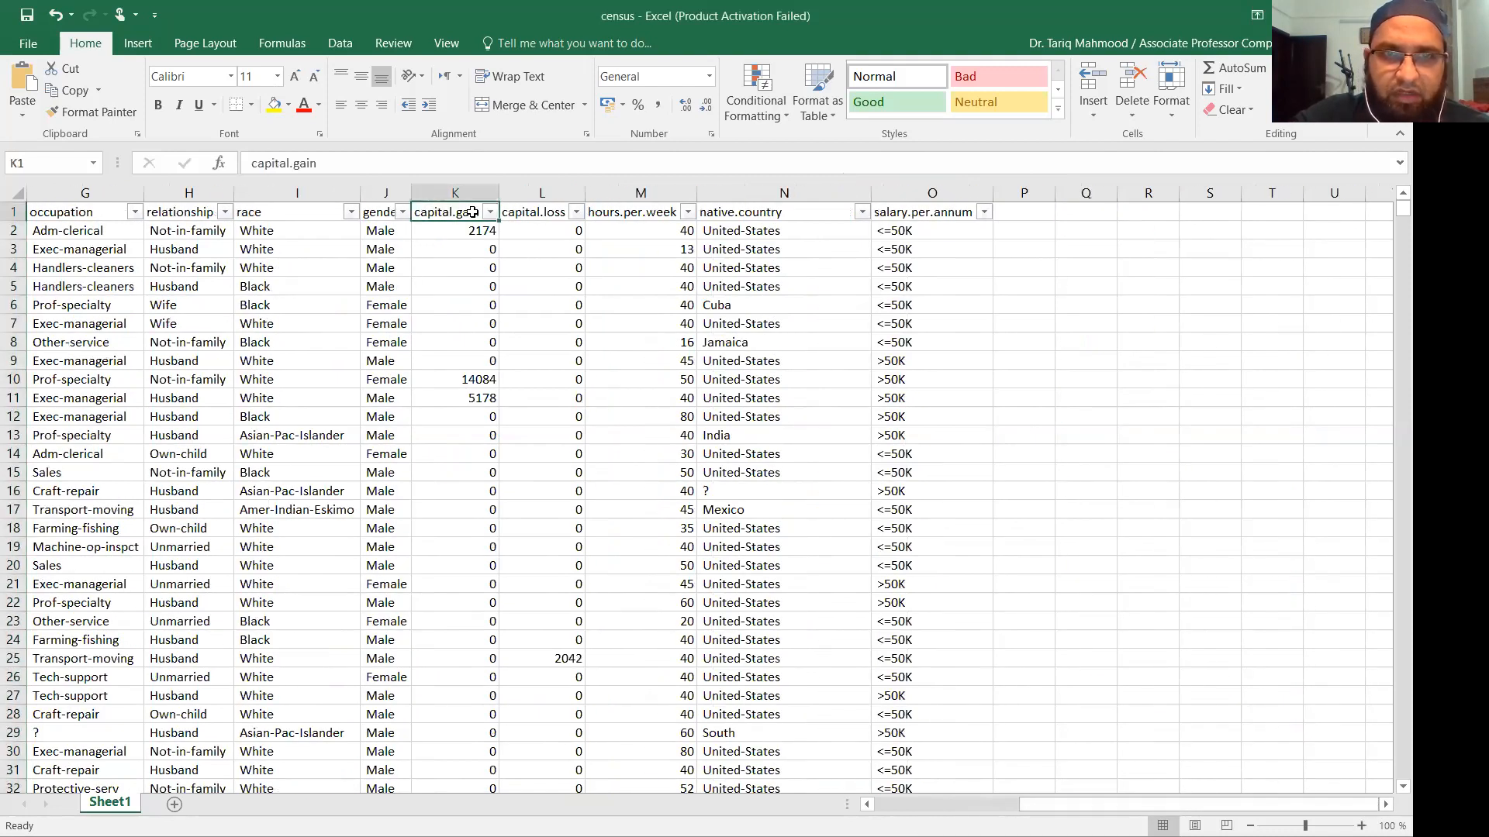
click(544, 211)
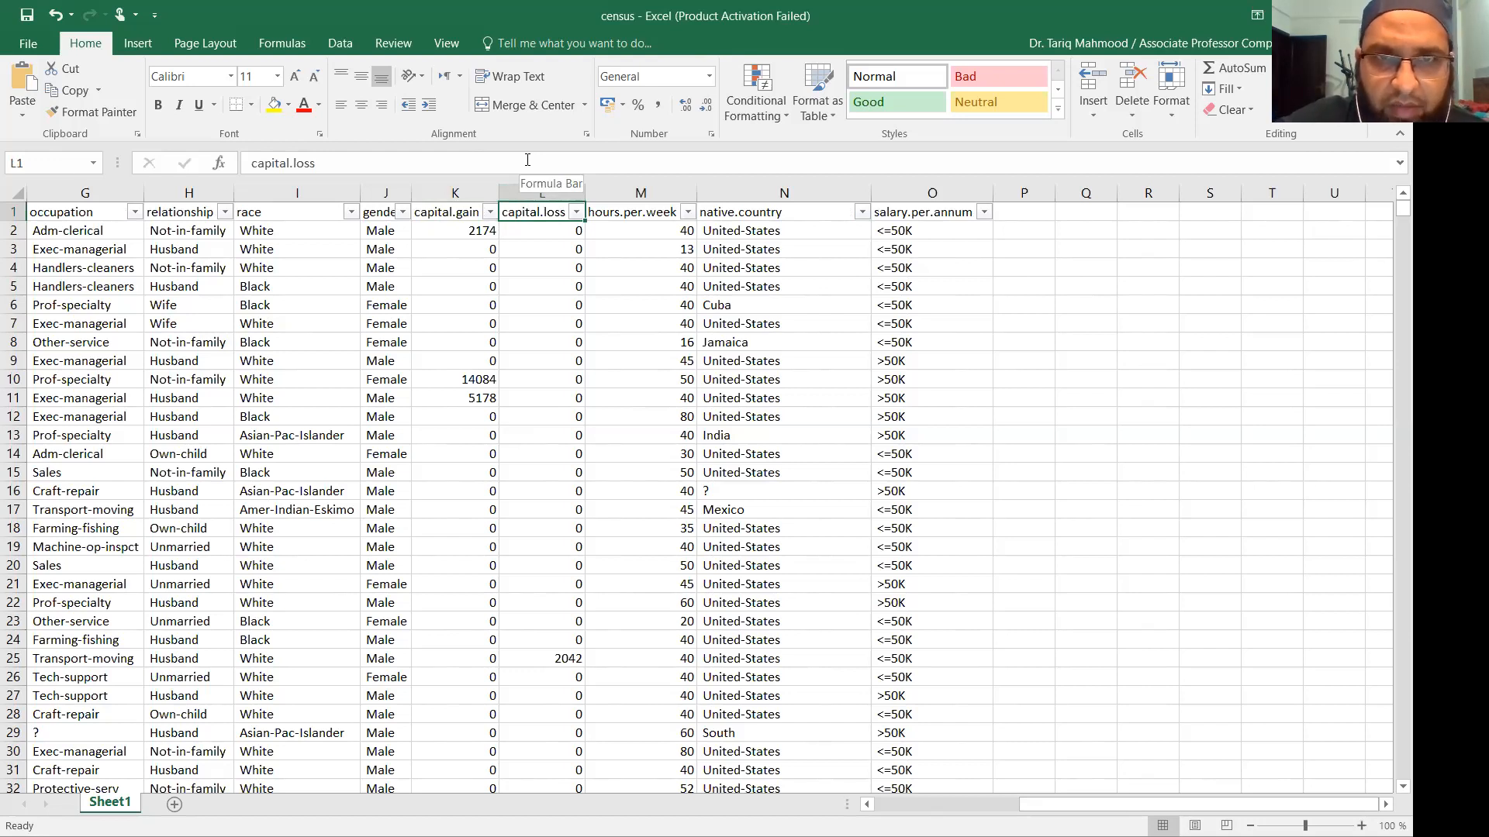
click(484, 214)
click(529, 213)
click(451, 218)
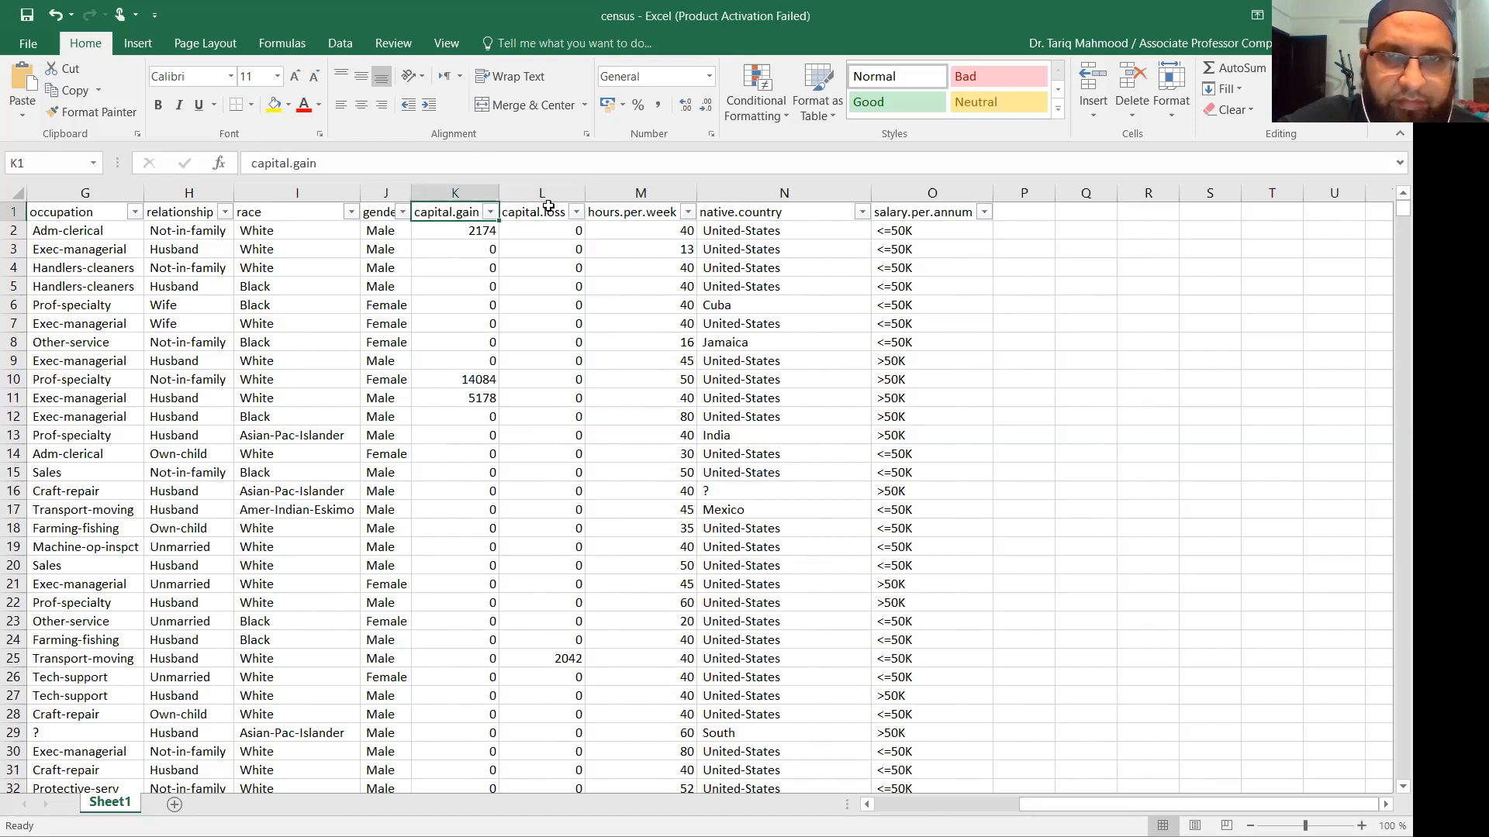
click(545, 220)
click(634, 219)
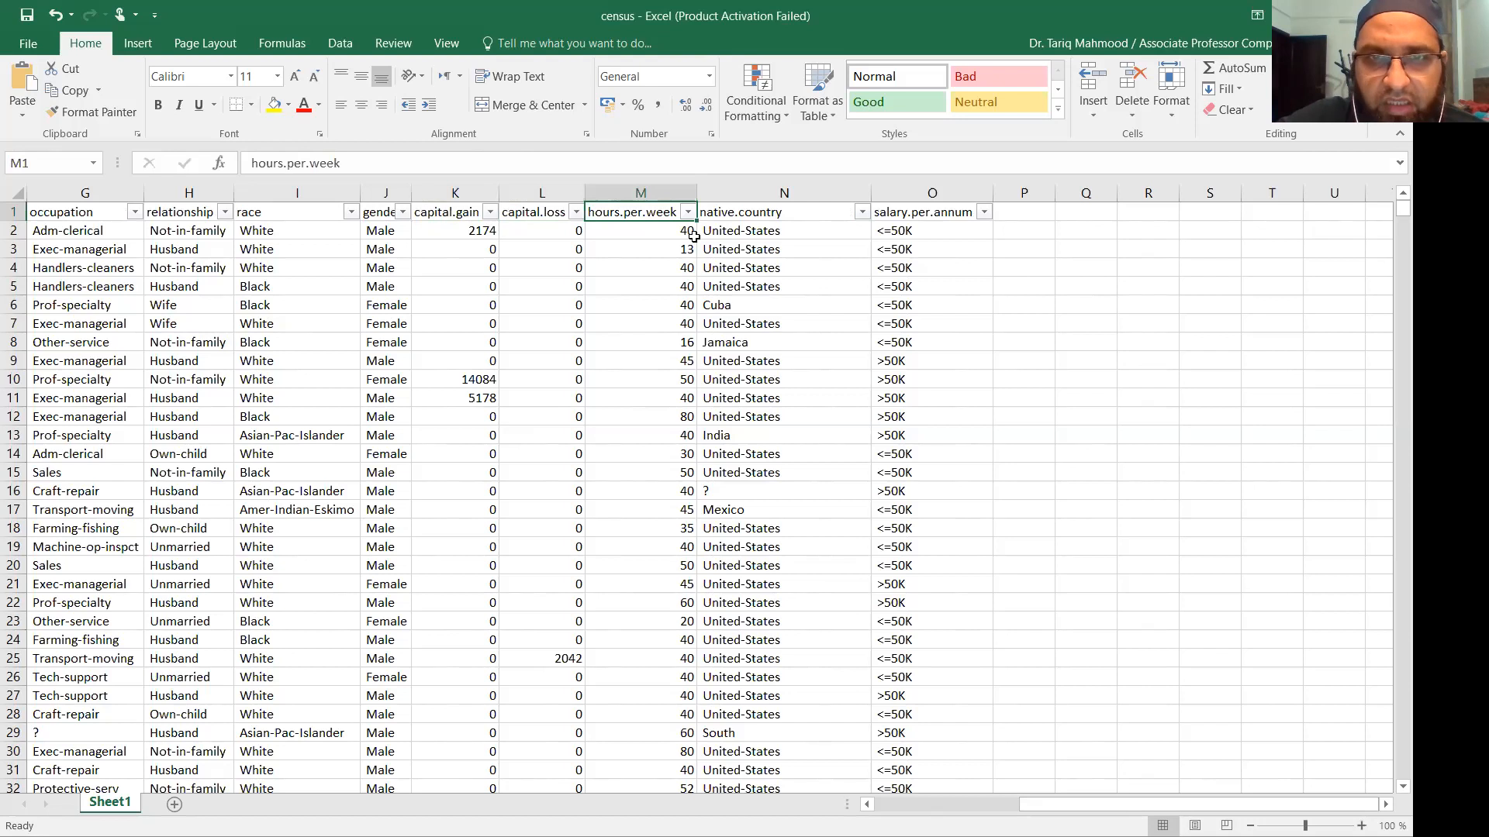
click(762, 216)
click(806, 231)
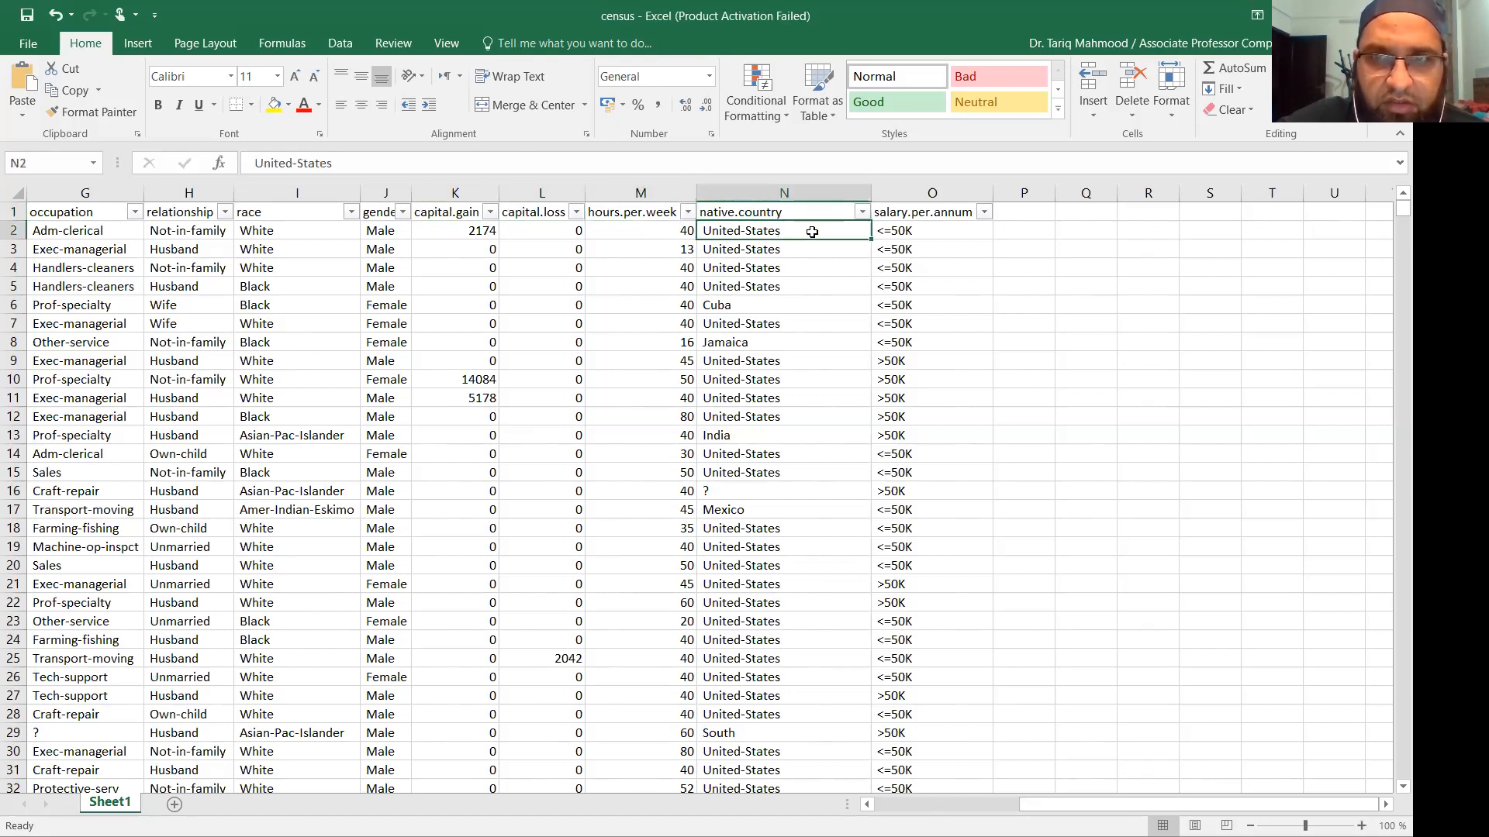
click(898, 225)
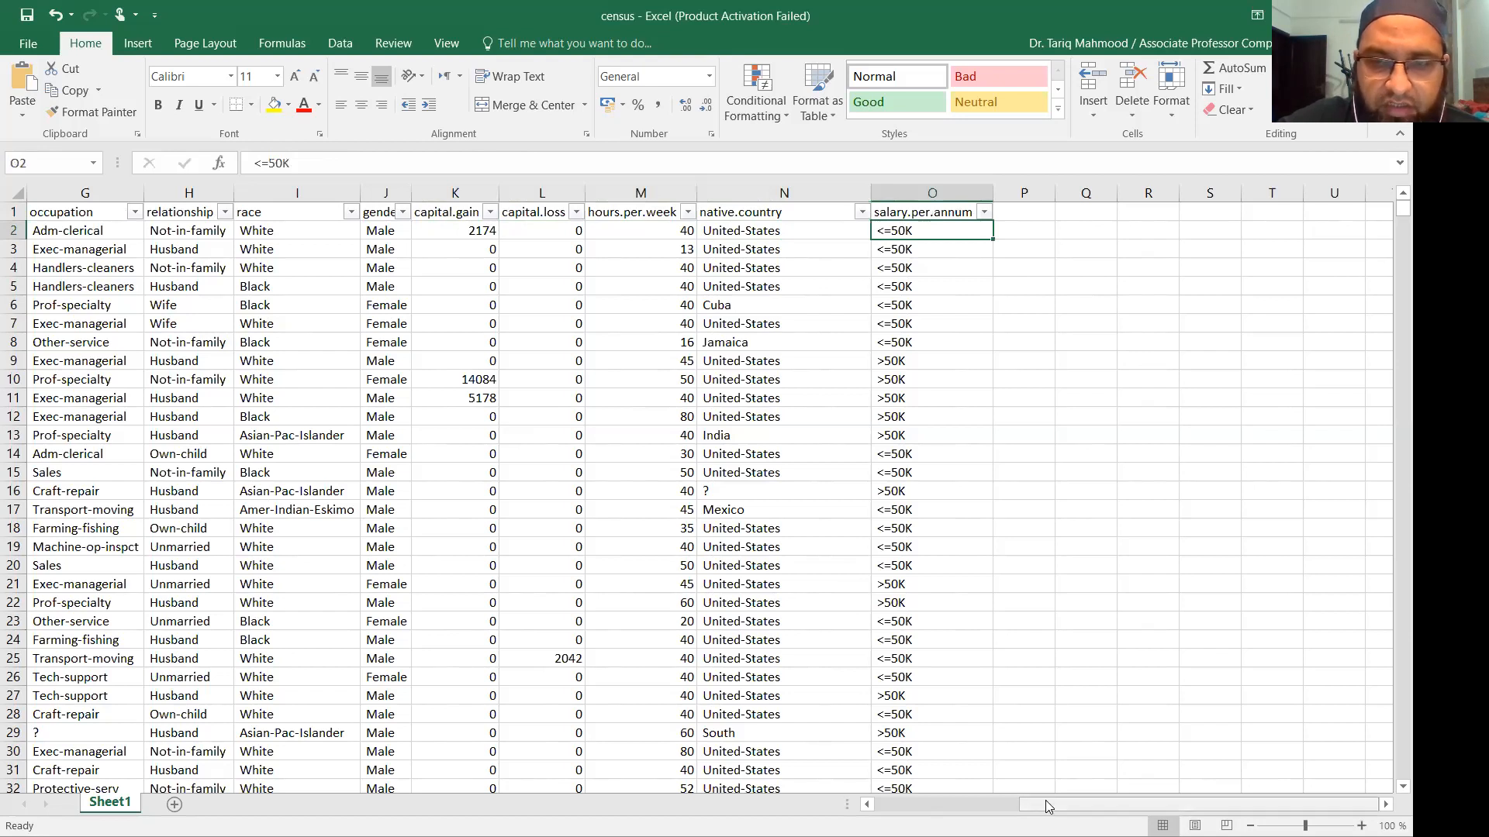
Write a red handwritten 'Why?' beside the salary.per.annum column.
drag(1057, 810, 1220, 801)
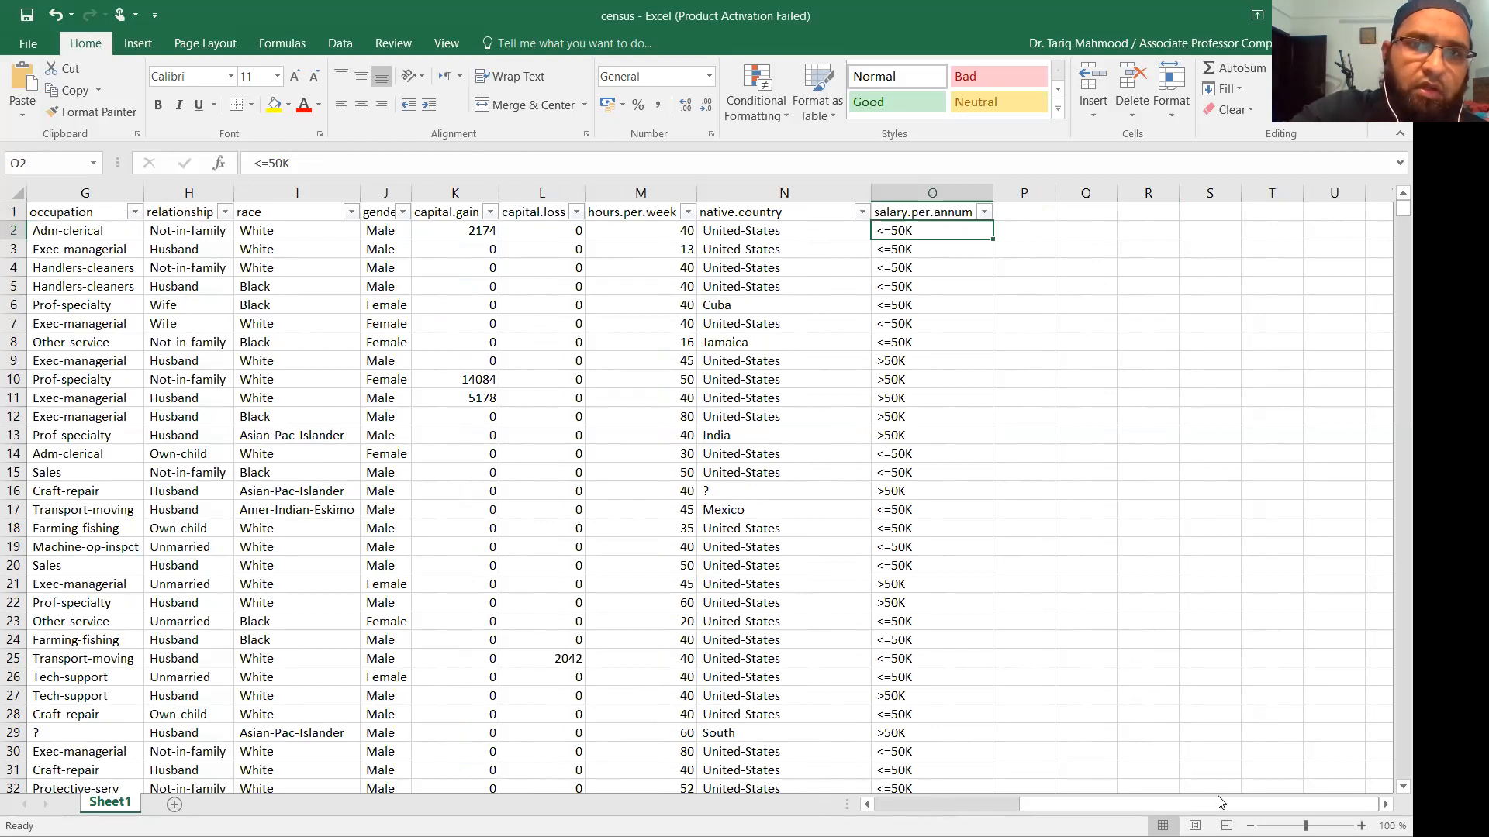
click(550, 147)
mouse_move(1043, 510)
mouse_down()
mouse_move(1102, 528)
mouse_move(1117, 456)
mouse_move(1183, 508)
mouse_move(1202, 485)
mouse_move(1233, 552)
mouse_up()
drag(1212, 459, 1283, 514)
click(1283, 515)
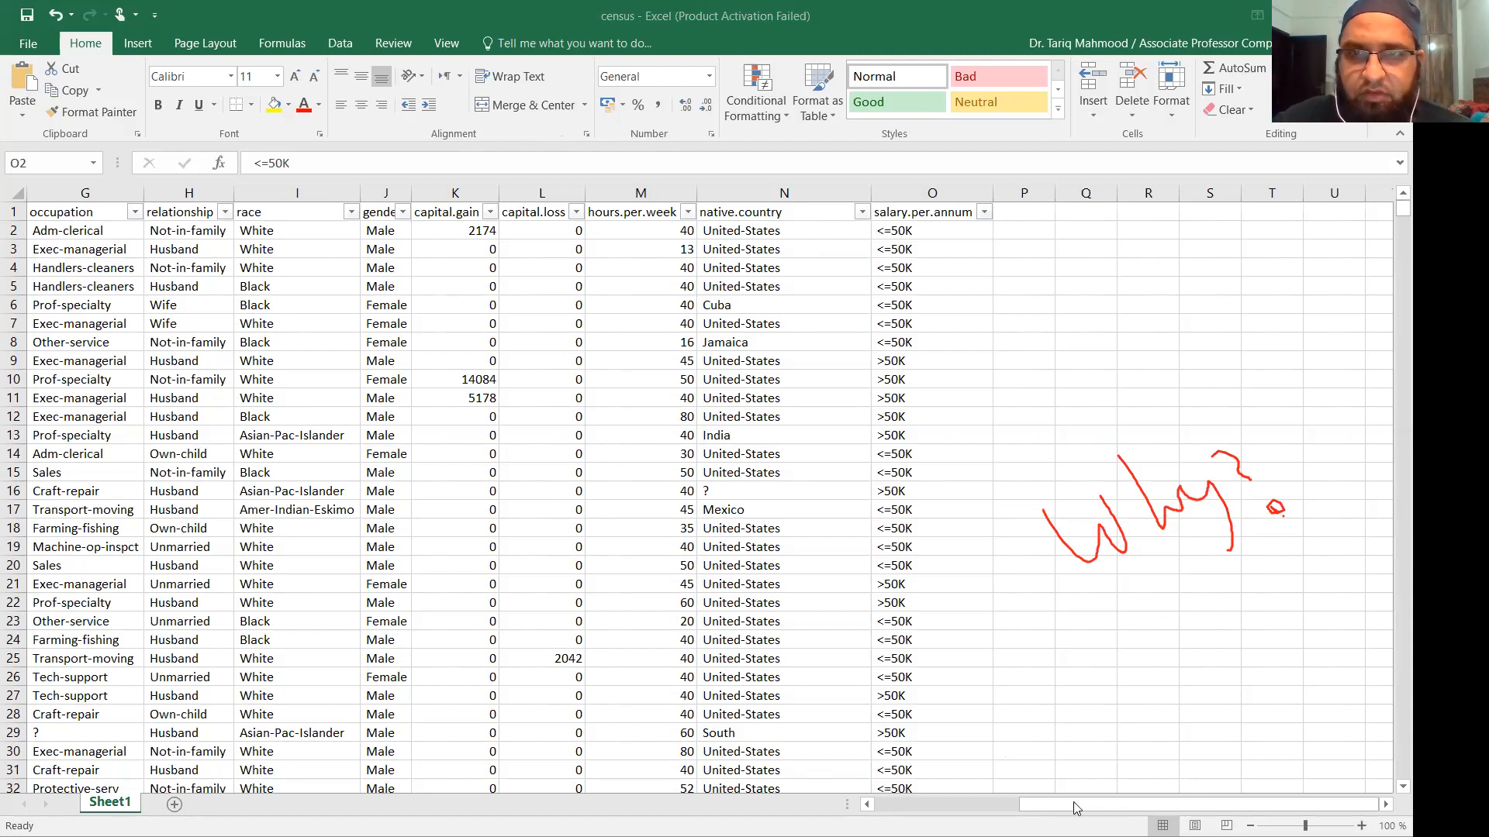
Scroll back to column A and draw a red loop around census rows 6 to 8.
click(1023, 786)
drag(1028, 804, 905, 791)
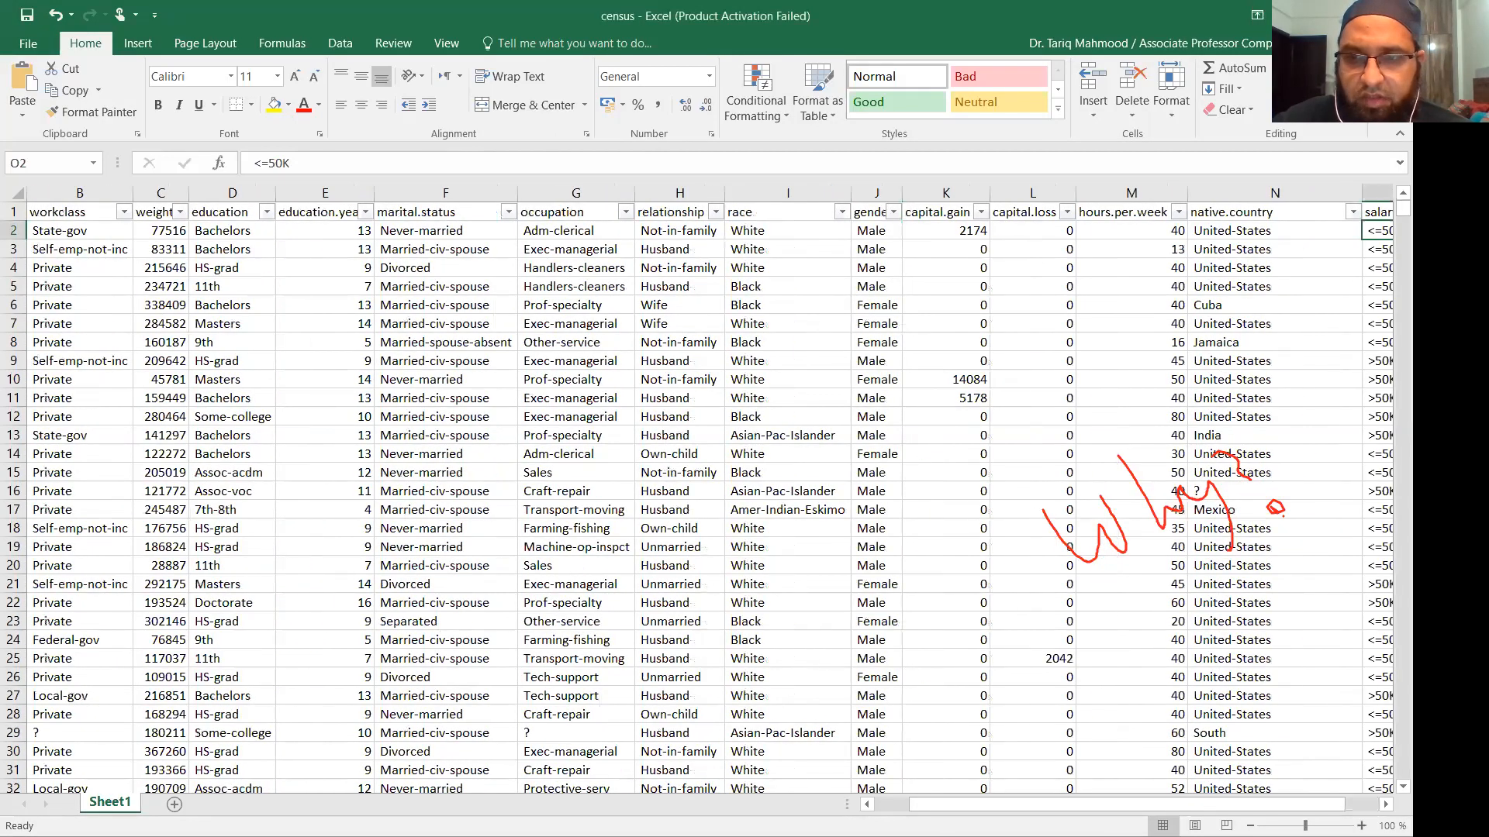
scroll(698, 489, down, 2)
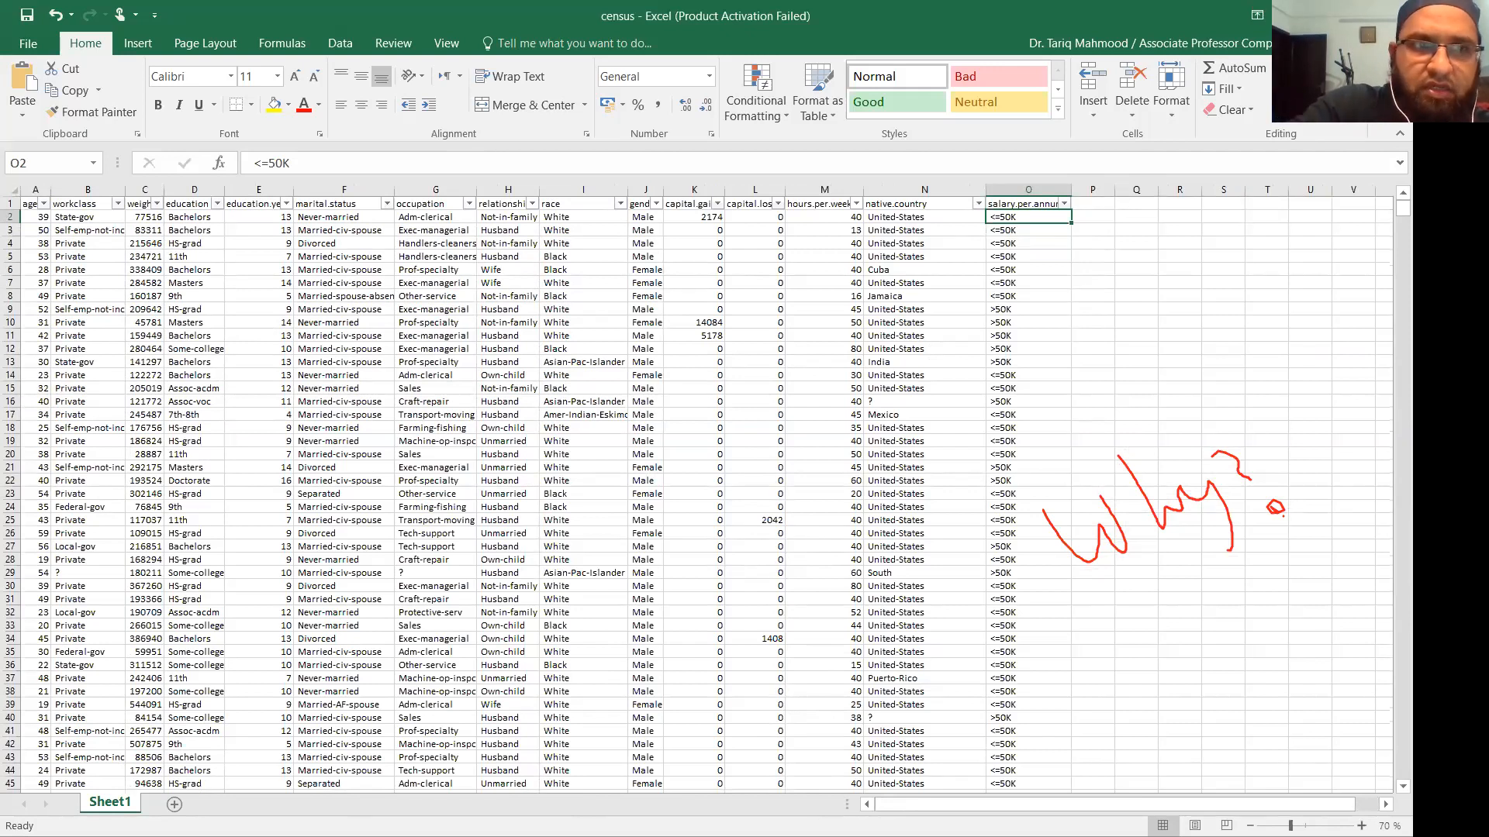
click(558, 155)
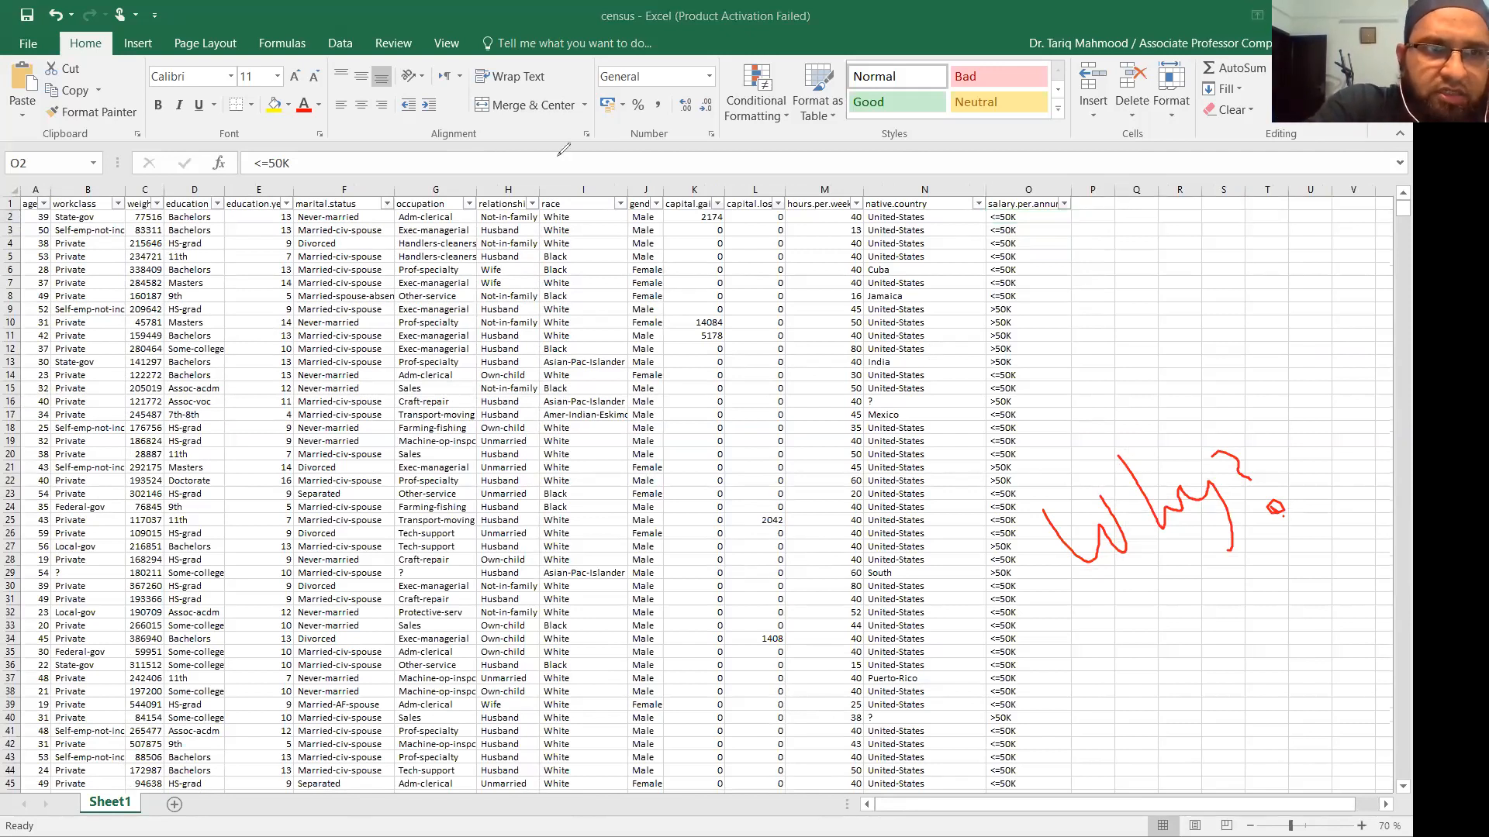
mouse_move(25, 282)
mouse_down()
mouse_move(1012, 267)
mouse_move(1056, 285)
mouse_move(911, 307)
mouse_move(794, 292)
mouse_move(56, 303)
mouse_move(17, 289)
mouse_move(23, 273)
mouse_up()
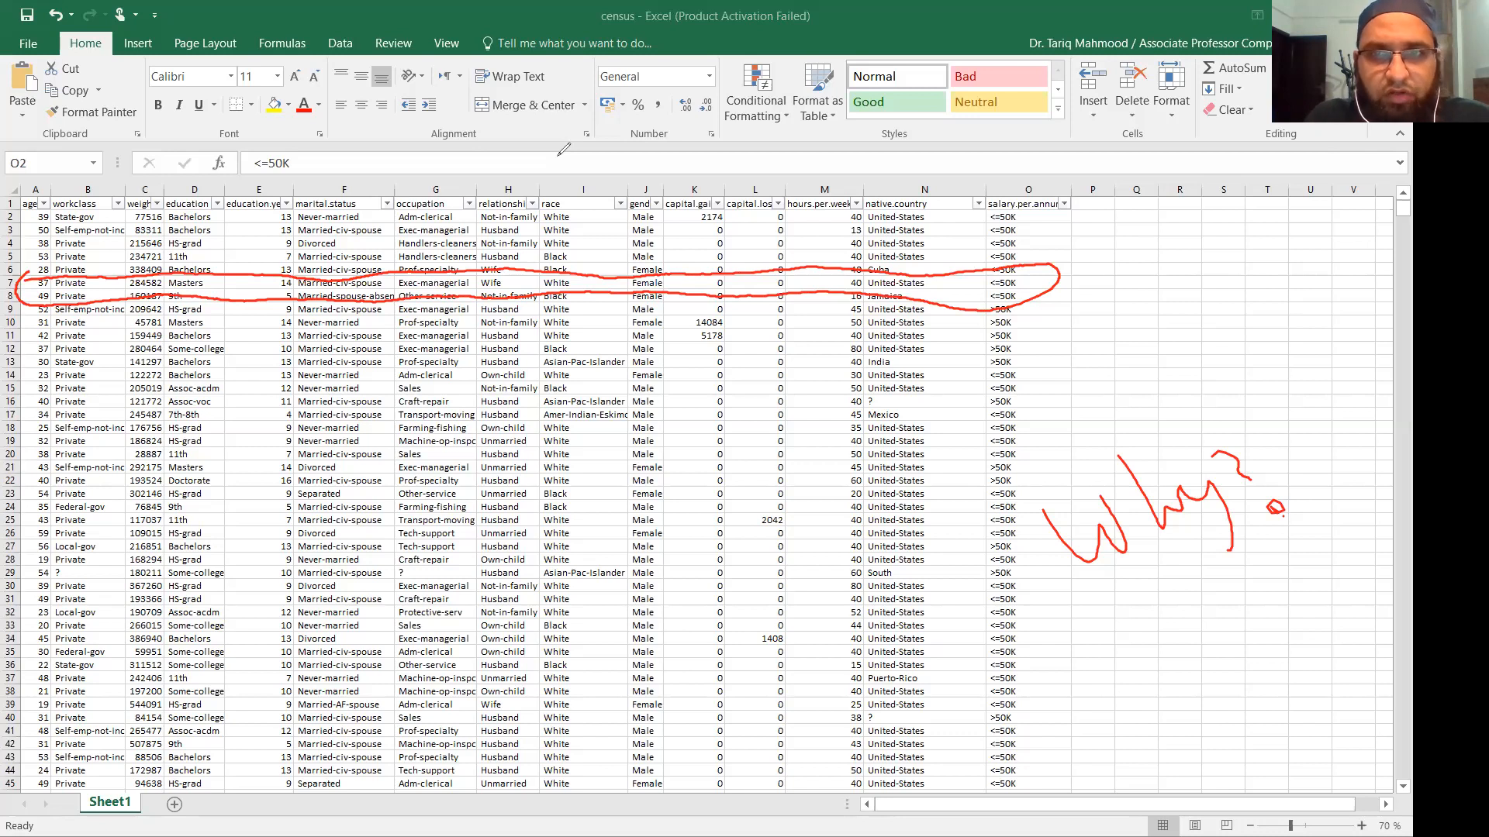
Handwrite a long red note across the middle of the census data.
mouse_move(632, 485)
mouse_down()
mouse_move(687, 581)
mouse_move(704, 521)
mouse_up()
mouse_move(717, 431)
mouse_down()
mouse_move(729, 512)
mouse_move(789, 466)
mouse_up()
mouse_move(779, 393)
mouse_down()
mouse_move(745, 431)
mouse_move(799, 487)
mouse_up()
mouse_move(799, 364)
mouse_down()
mouse_move(822, 398)
mouse_move(847, 402)
mouse_up()
drag(856, 405, 859, 419)
mouse_move(861, 527)
mouse_down()
mouse_move(924, 521)
mouse_move(991, 443)
mouse_move(1009, 491)
mouse_up()
drag(979, 568, 1019, 601)
drag(1025, 544, 1039, 566)
mouse_move(1043, 537)
mouse_down()
mouse_move(1037, 508)
mouse_move(1081, 482)
mouse_up()
mouse_move(1087, 443)
mouse_down()
mouse_move(1101, 462)
mouse_move(1130, 422)
mouse_up()
mouse_move(1129, 418)
mouse_down()
mouse_move(1169, 375)
mouse_move(1163, 348)
mouse_up()
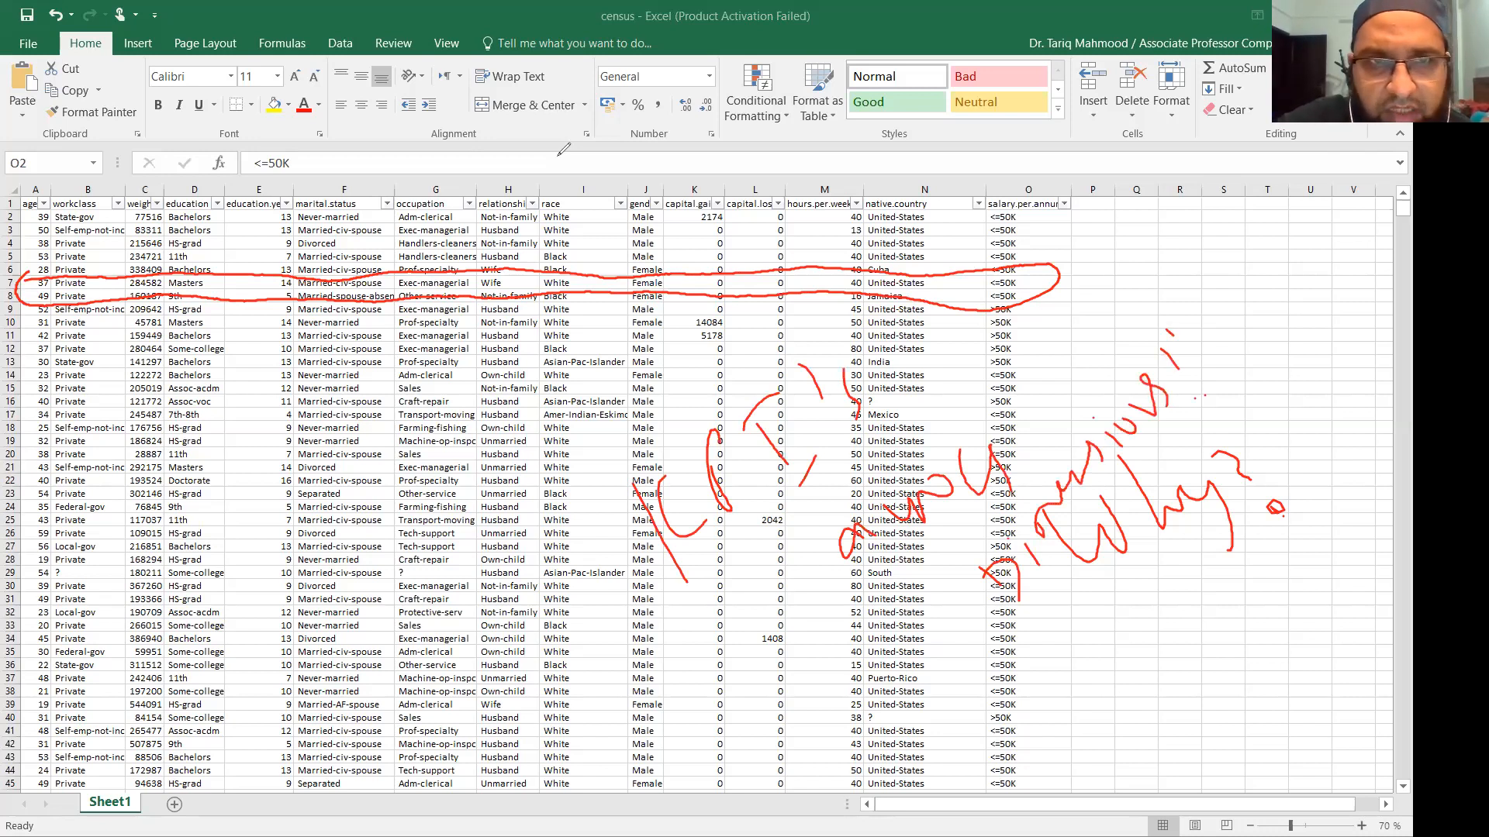
Underline age, hours.per.week, education.years and salary.per.annum headers in red, and cross out weight.
drag(16, 211, 49, 208)
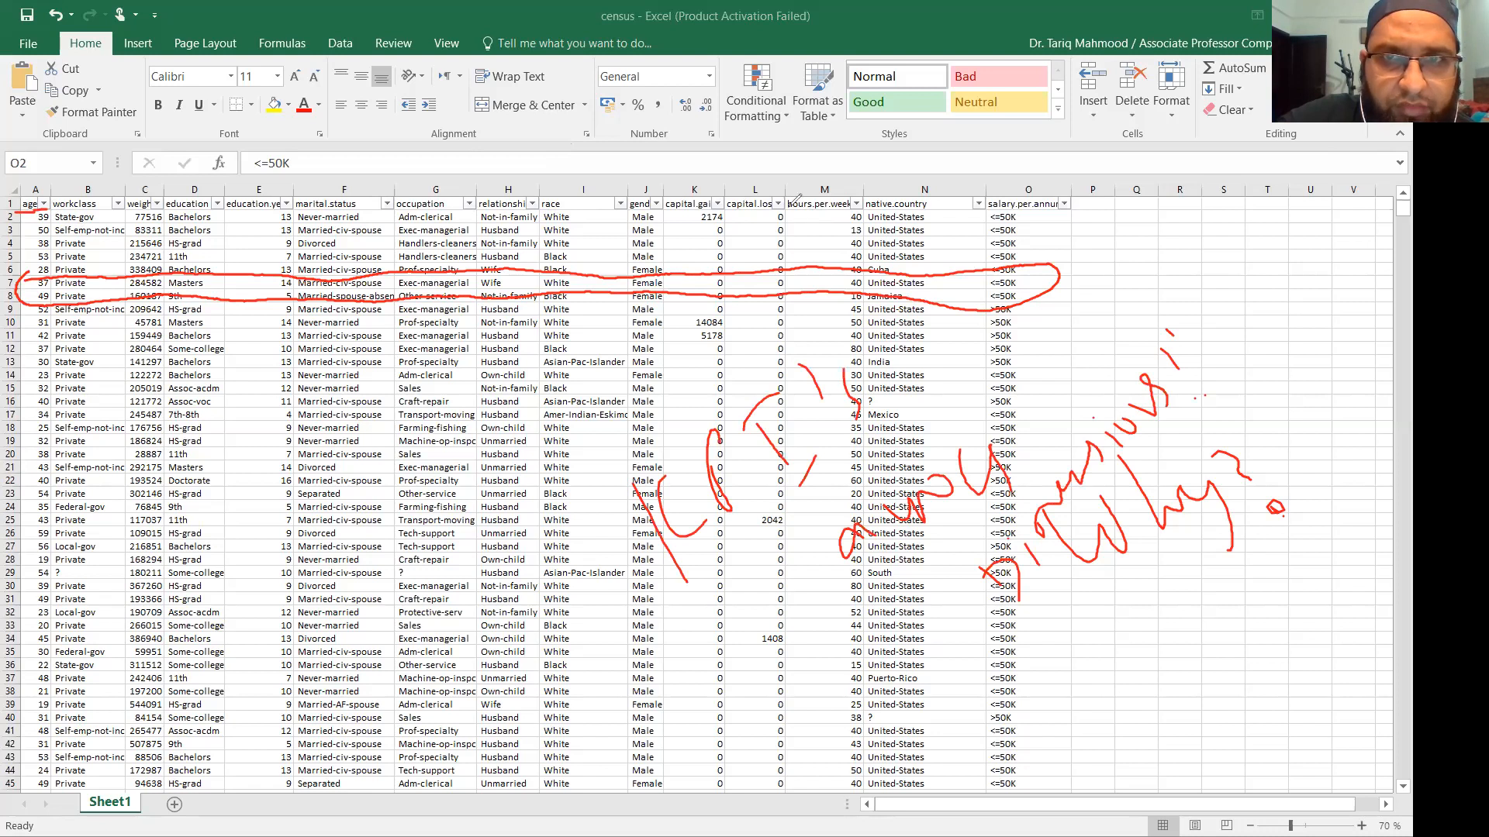
drag(790, 208, 858, 206)
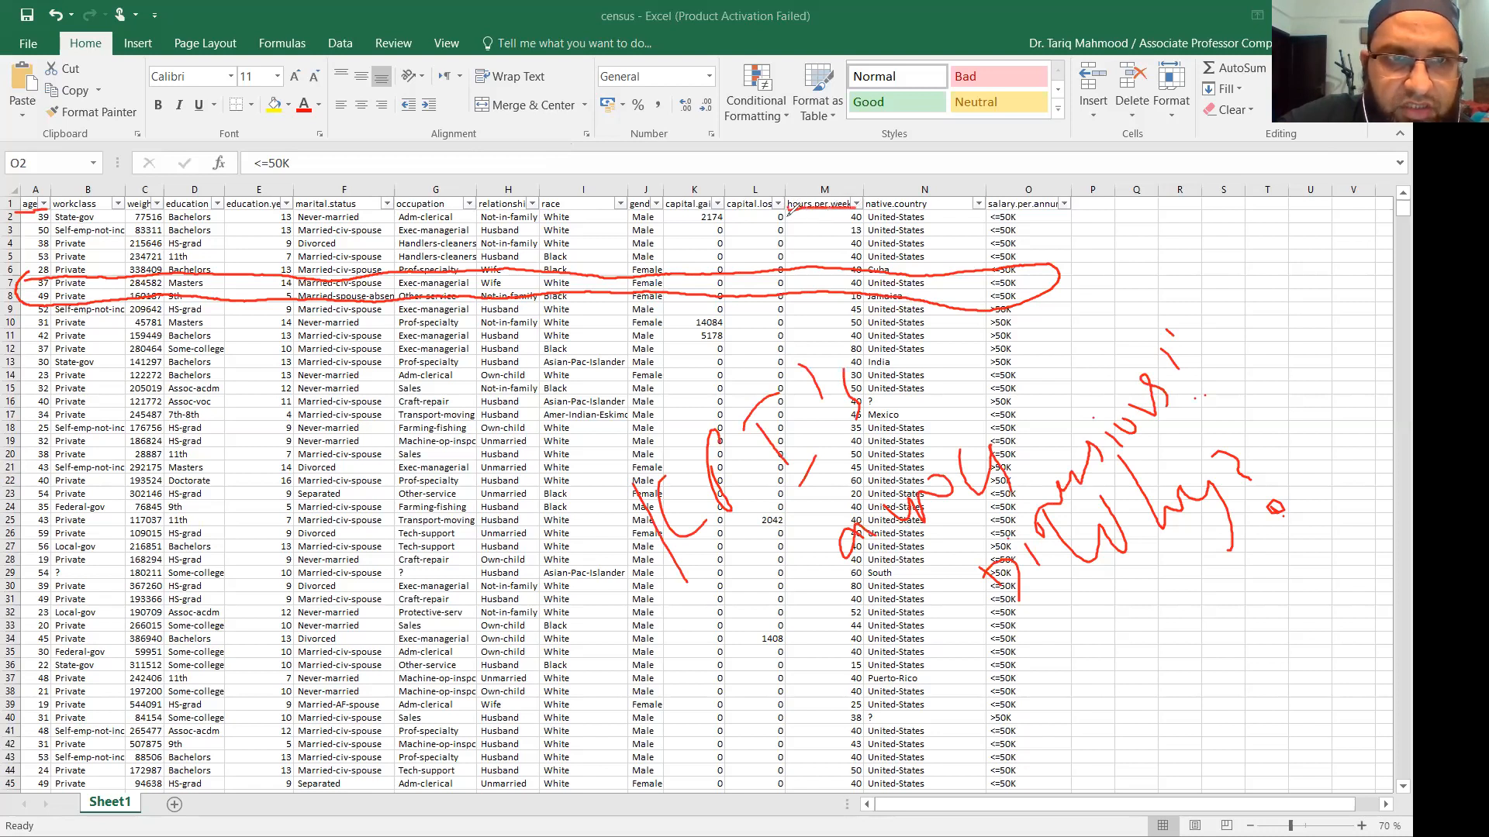
drag(229, 210, 281, 209)
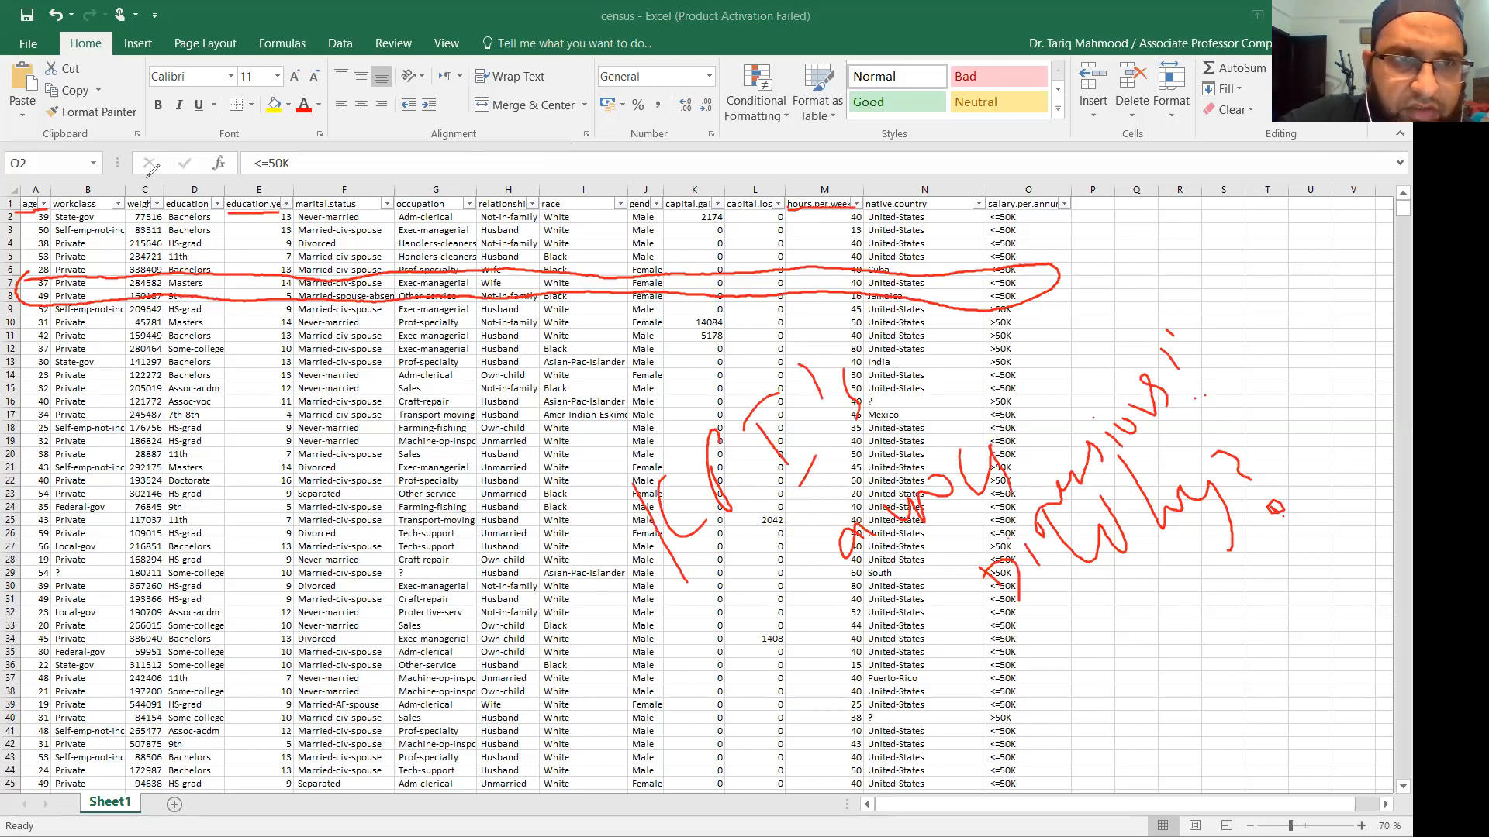
drag(141, 179, 159, 192)
drag(152, 179, 142, 192)
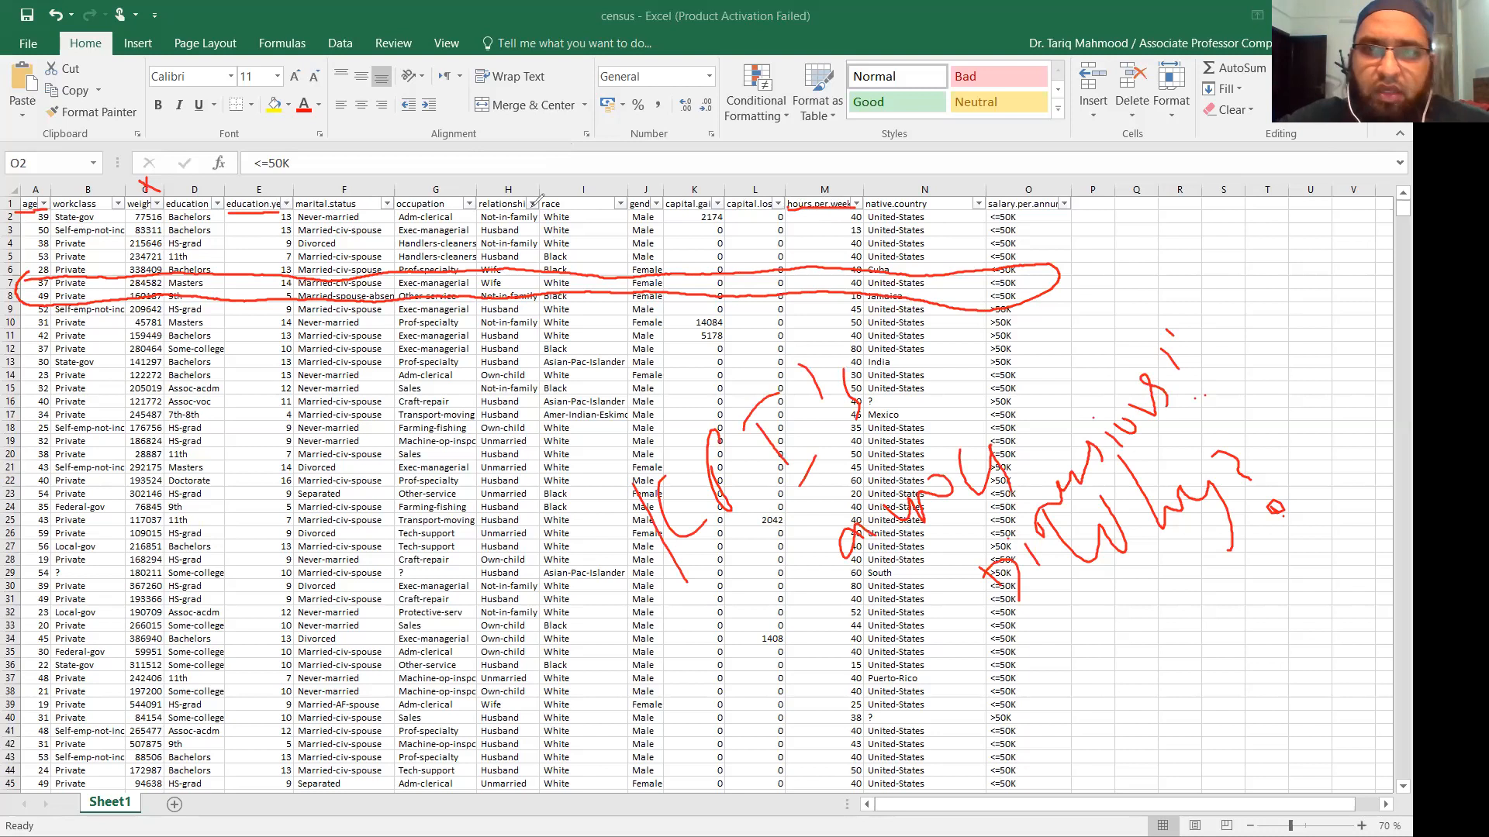
mouse_move(989, 208)
mouse_down()
mouse_move(1075, 207)
mouse_move(1075, 395)
mouse_up()
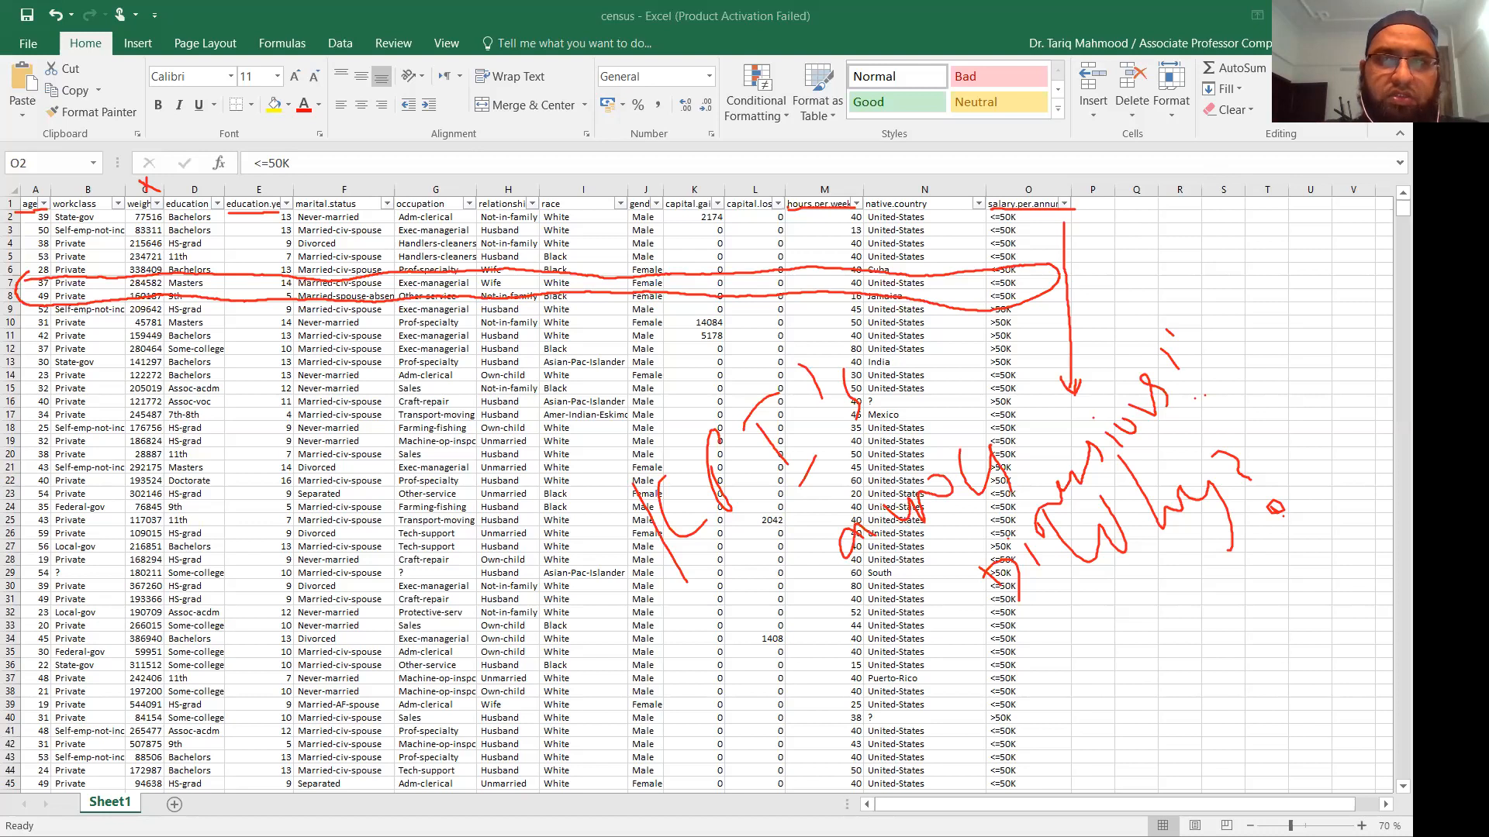
Clear all the red ink from the census sheet with Escape.
key(Escape)
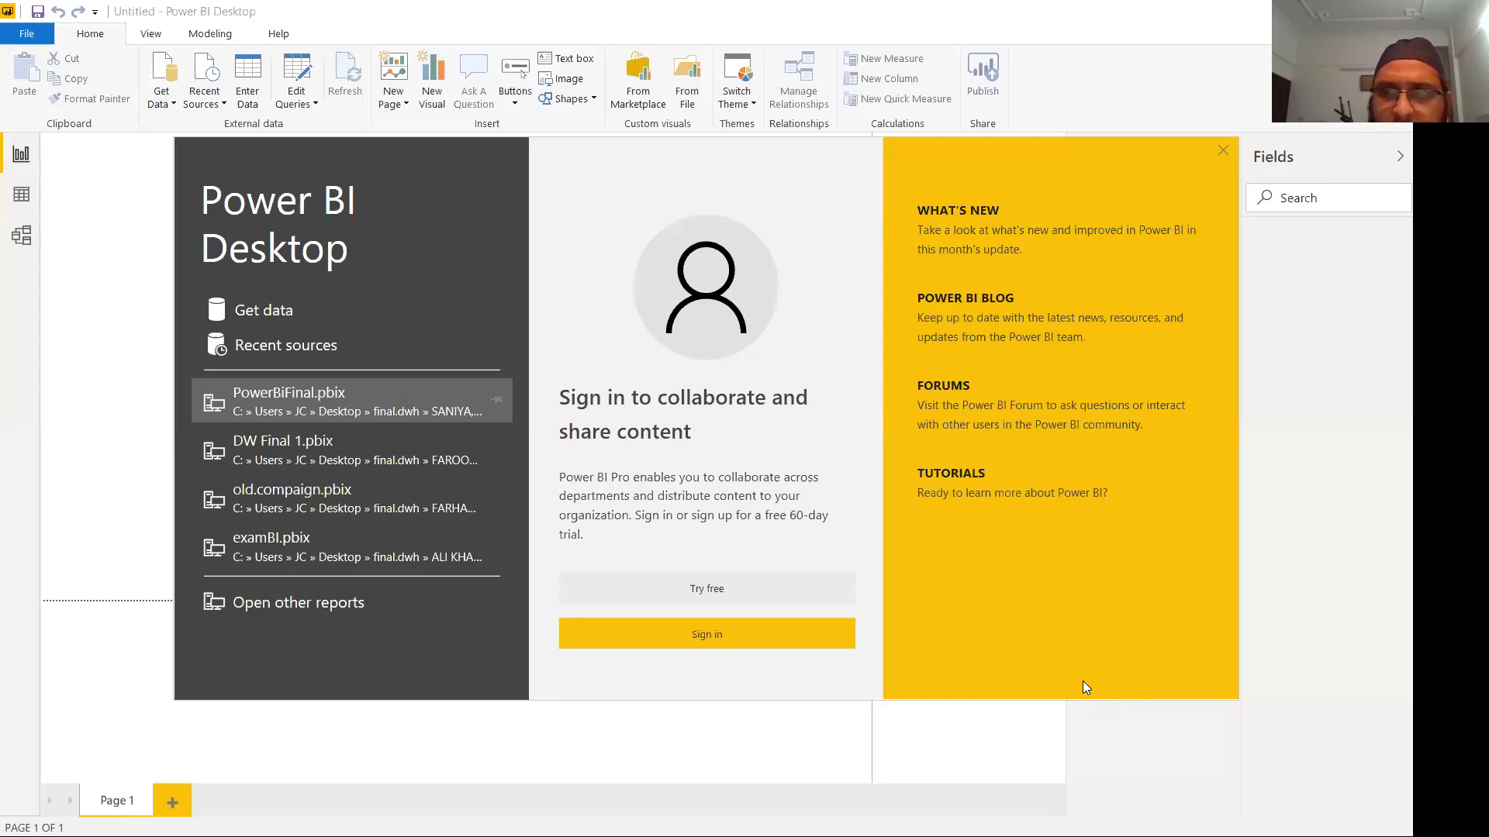
Dismiss the welcome screen and sign in with the account's e-mail address.
click(705, 640)
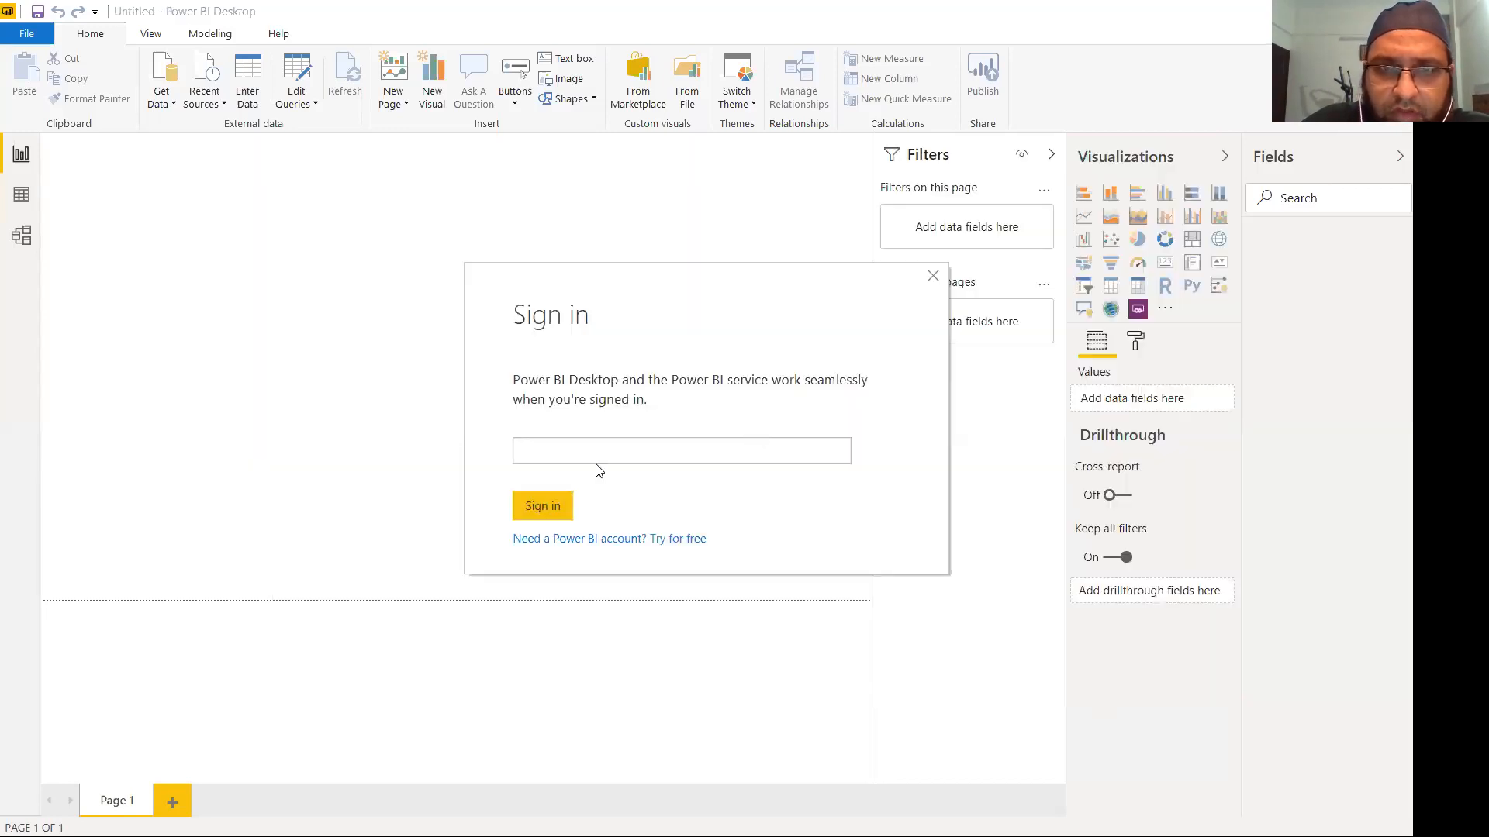
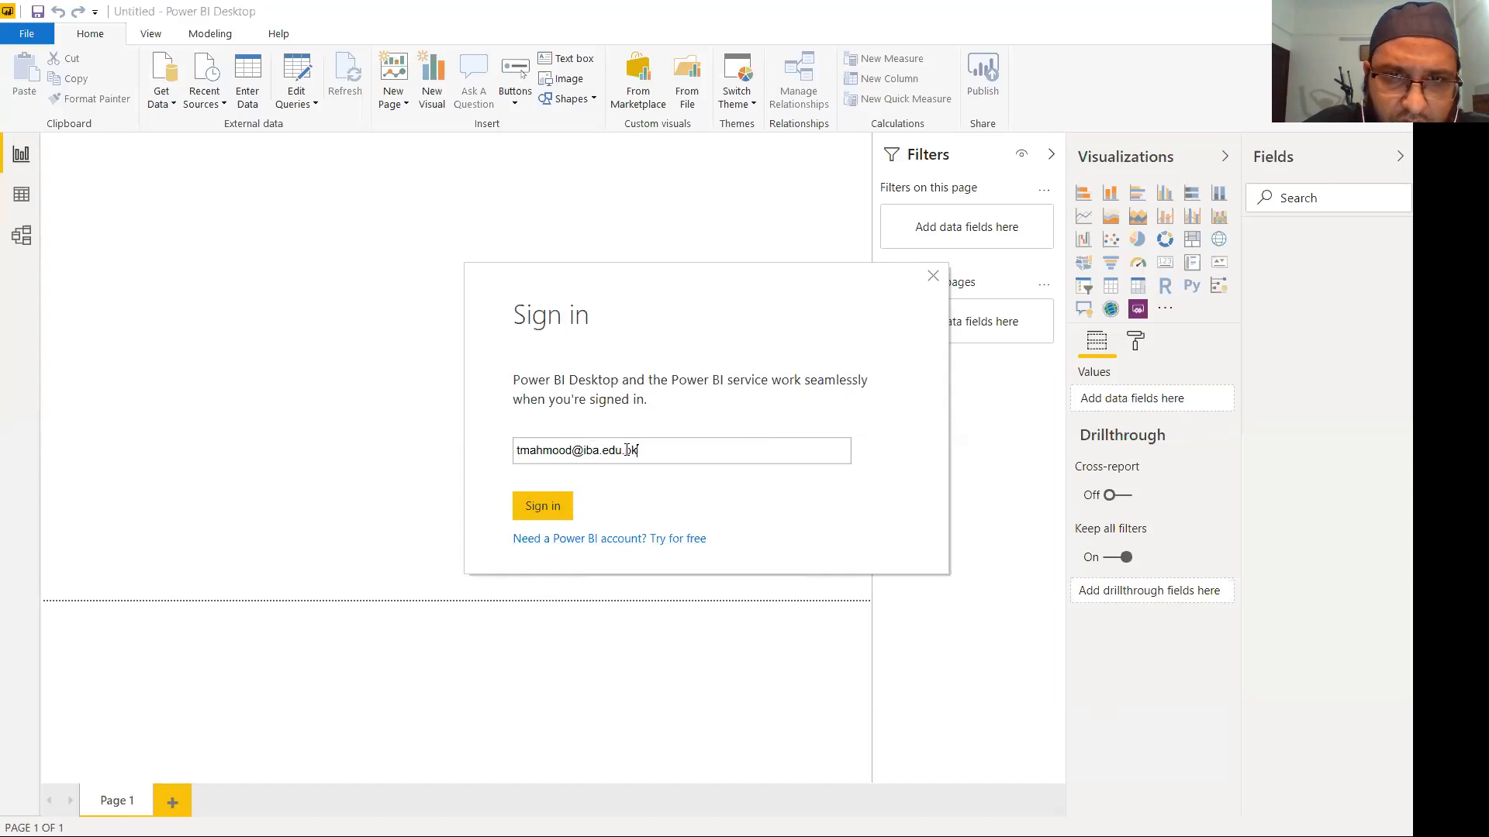
click(555, 507)
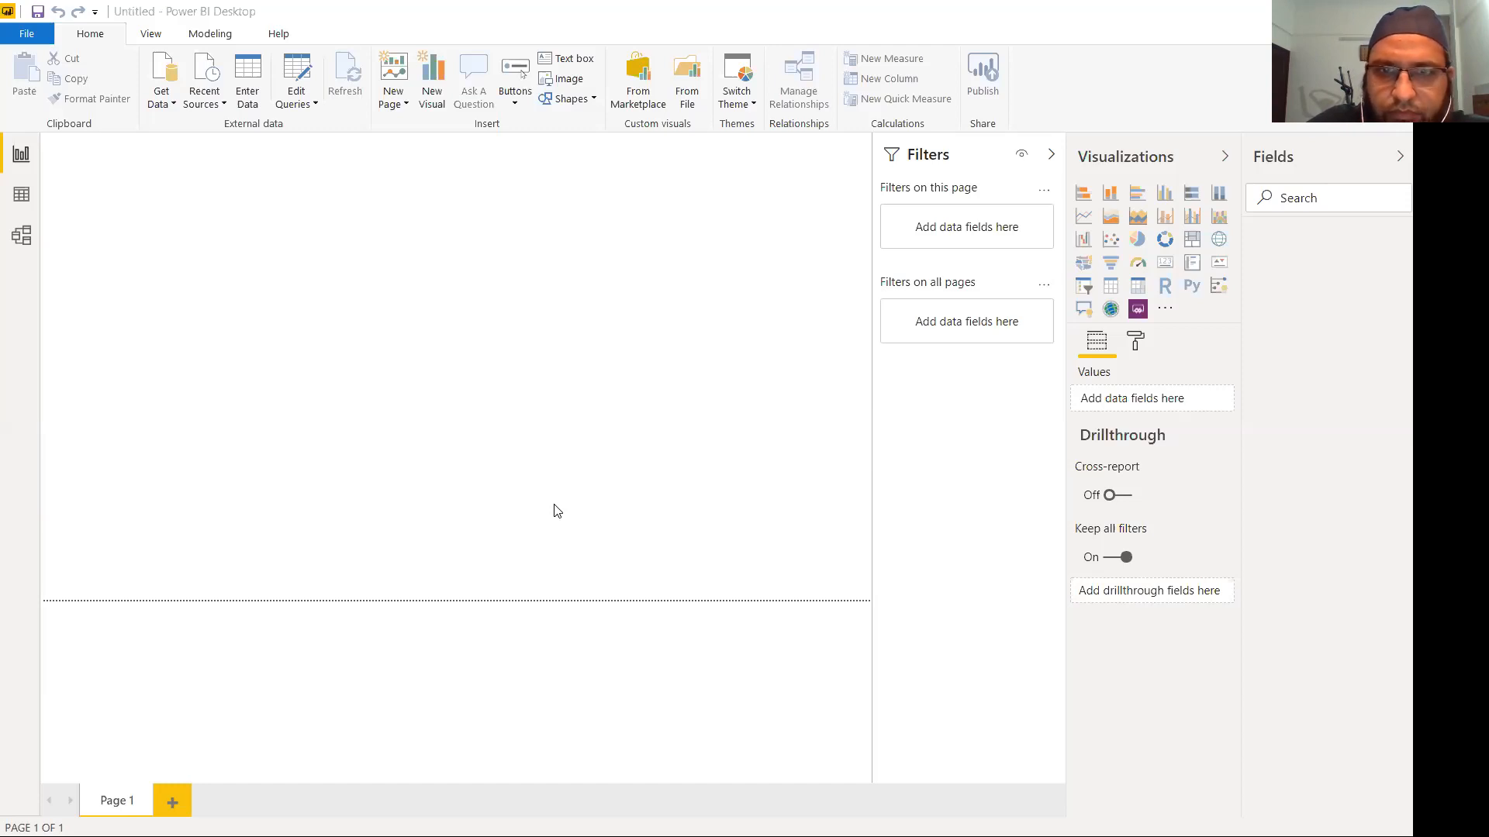
Bring the Power BI Desktop window into focus once sign-in finishes.
click(832, 542)
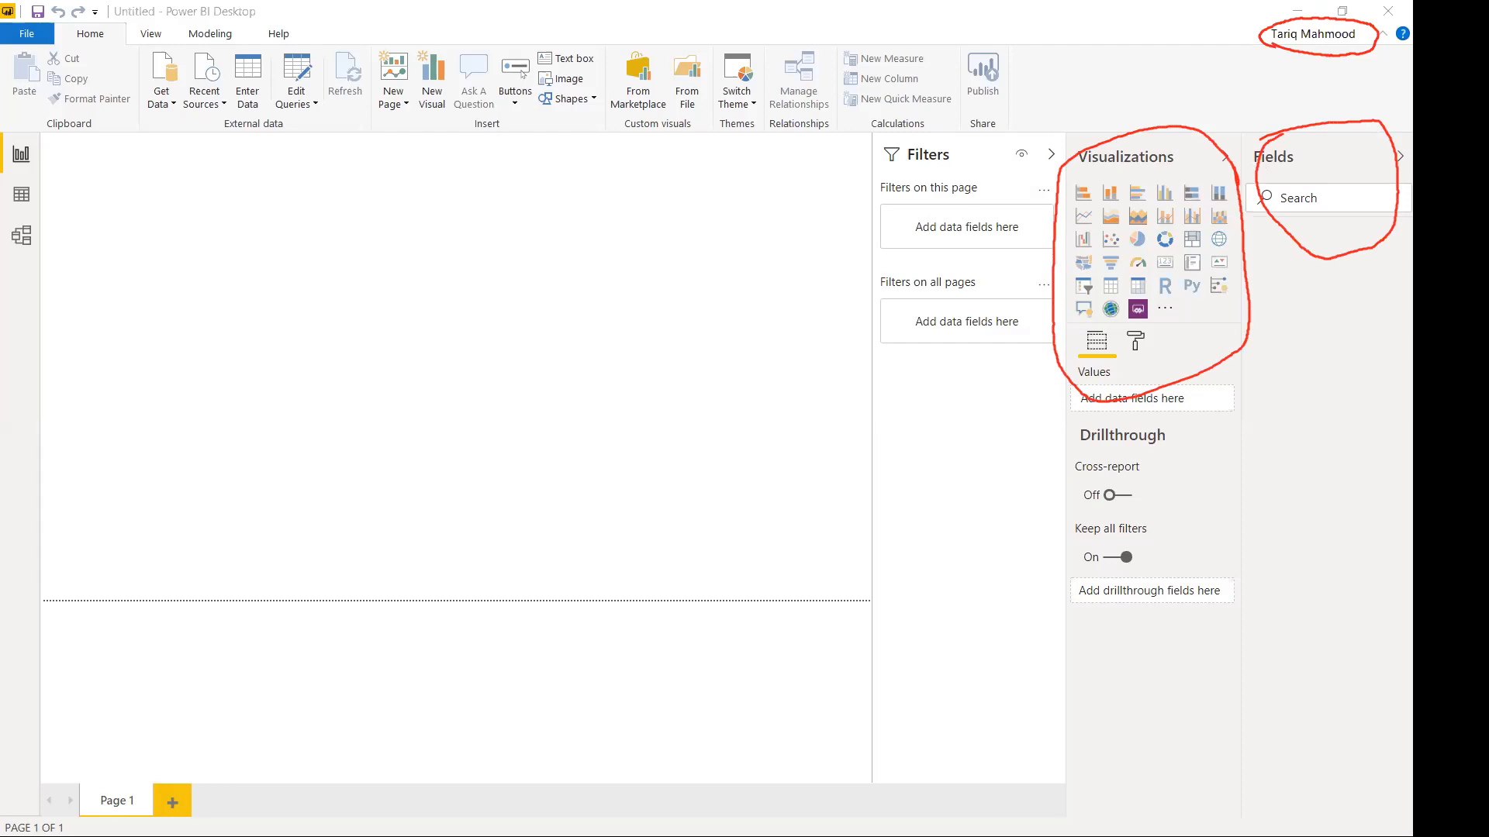
Collapse the Fields, Visualizations and Filters panes, then re-expand the Filters pane.
click(1395, 155)
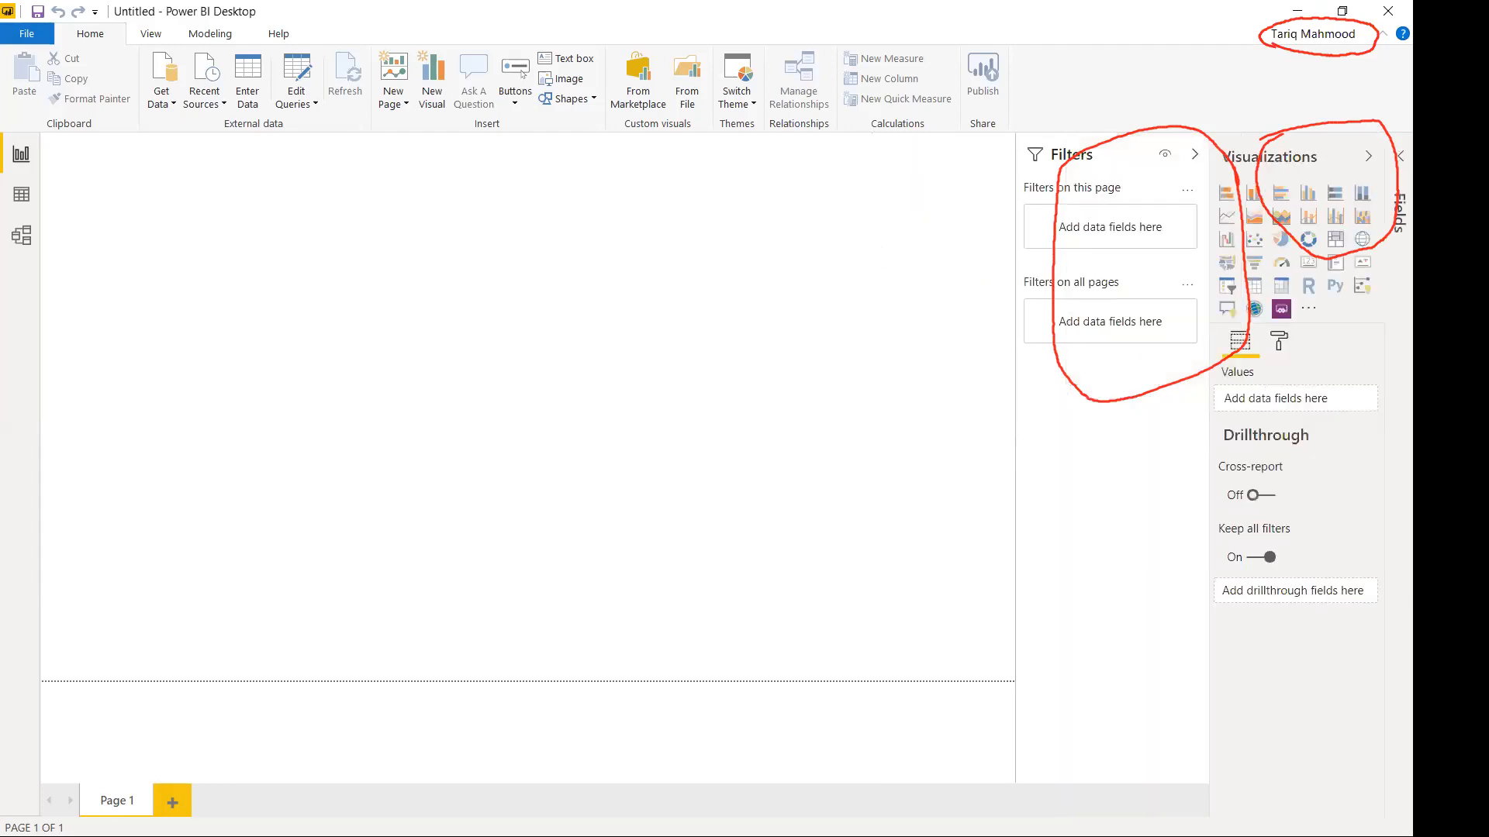
click(1368, 156)
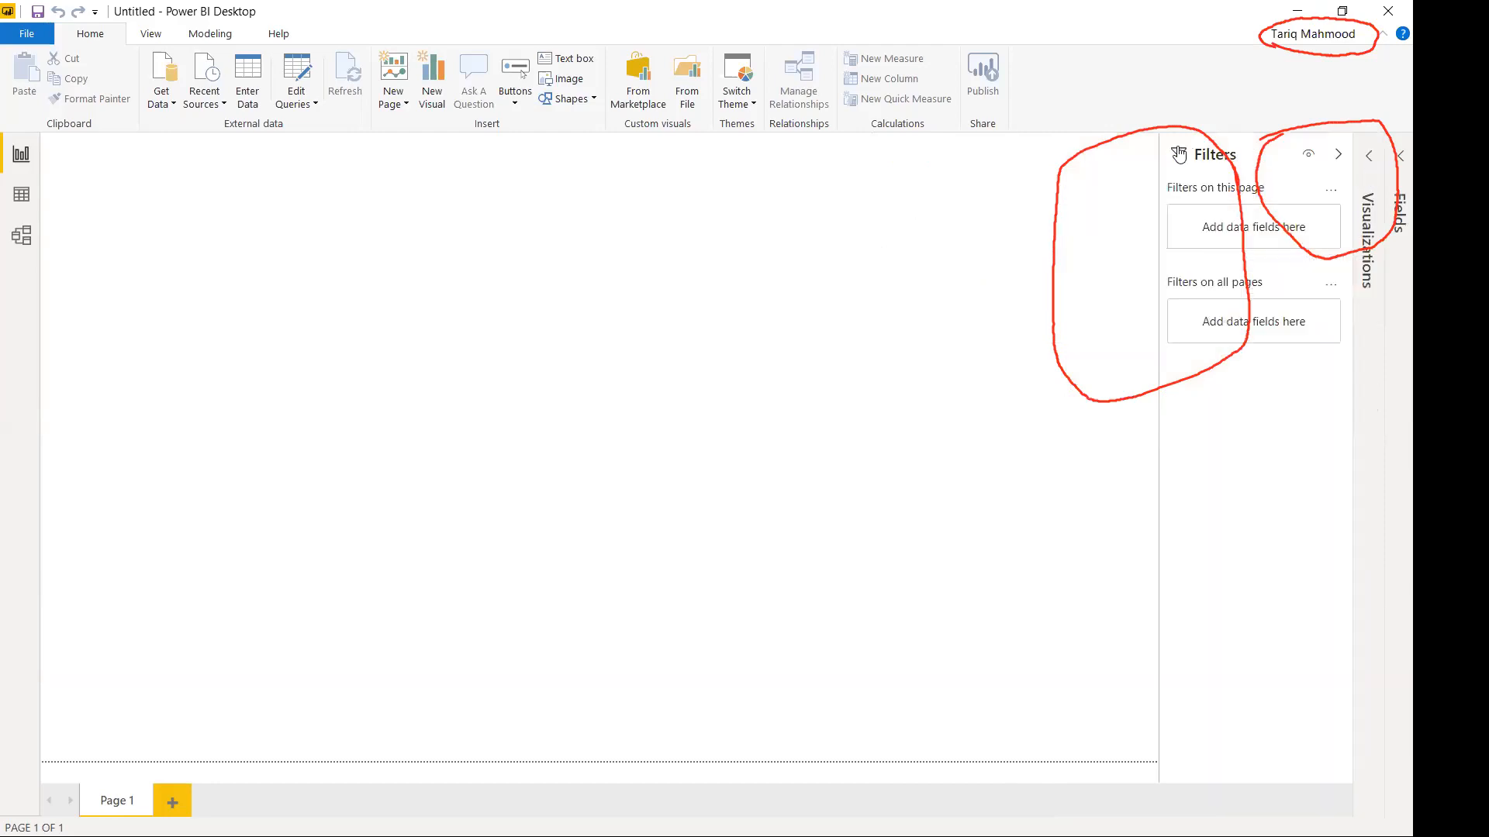
click(1337, 154)
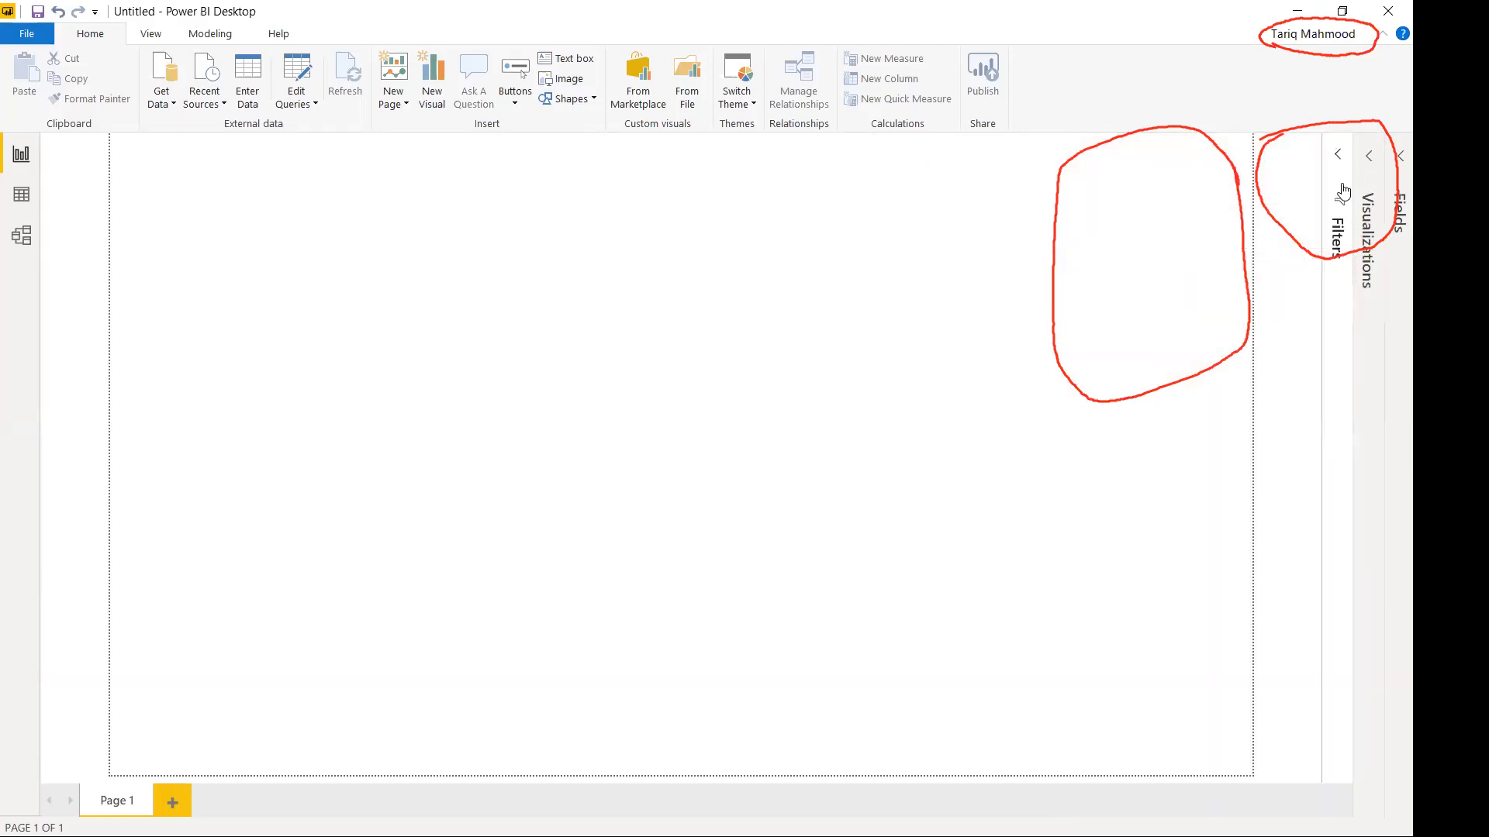
click(1337, 154)
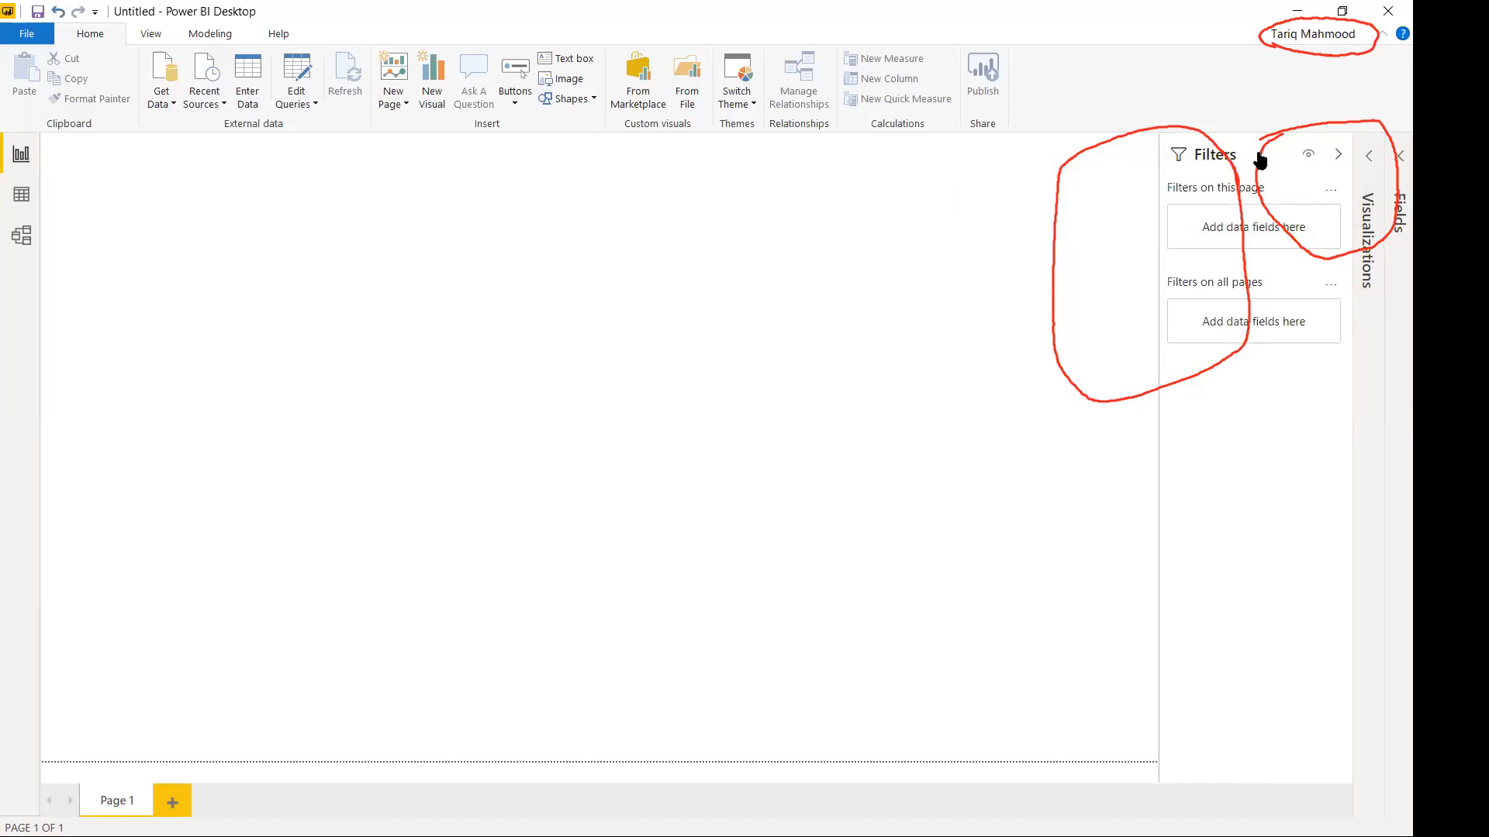
click(1337, 154)
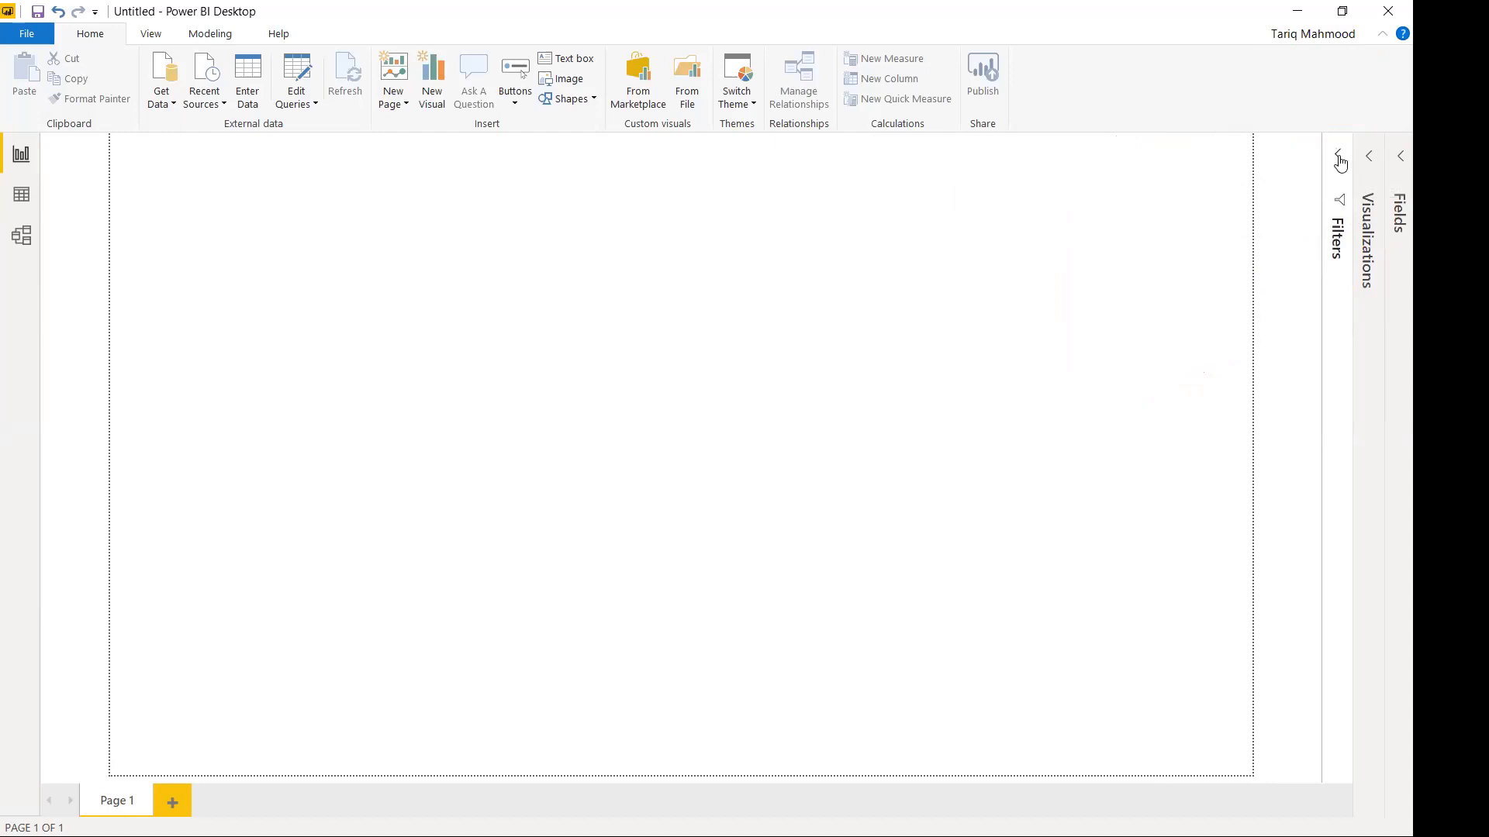
click(1339, 156)
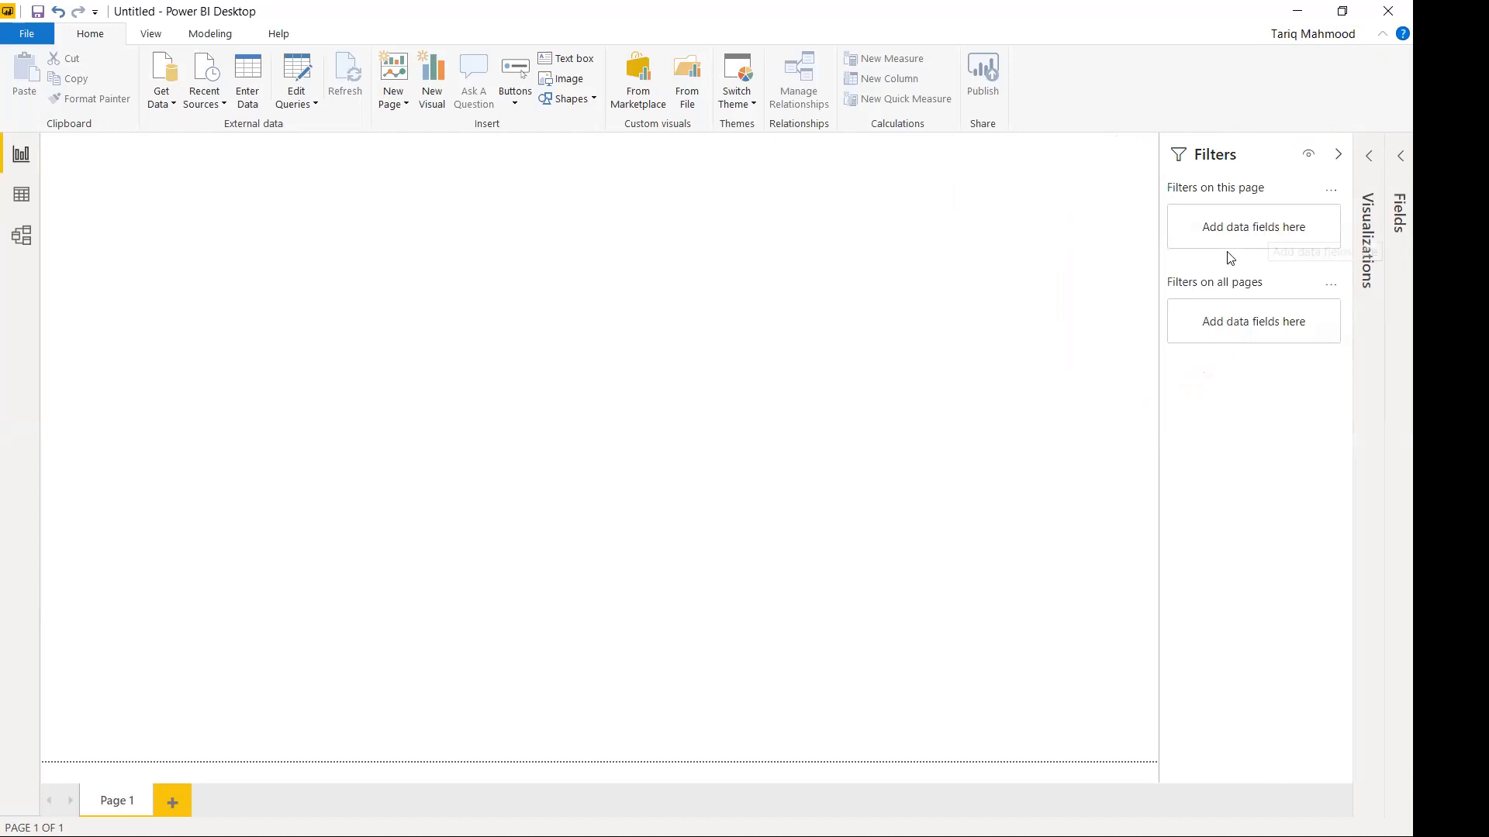
Expand the Visualizations pane, circle the visual gallery in red, then erase the ink.
click(1371, 164)
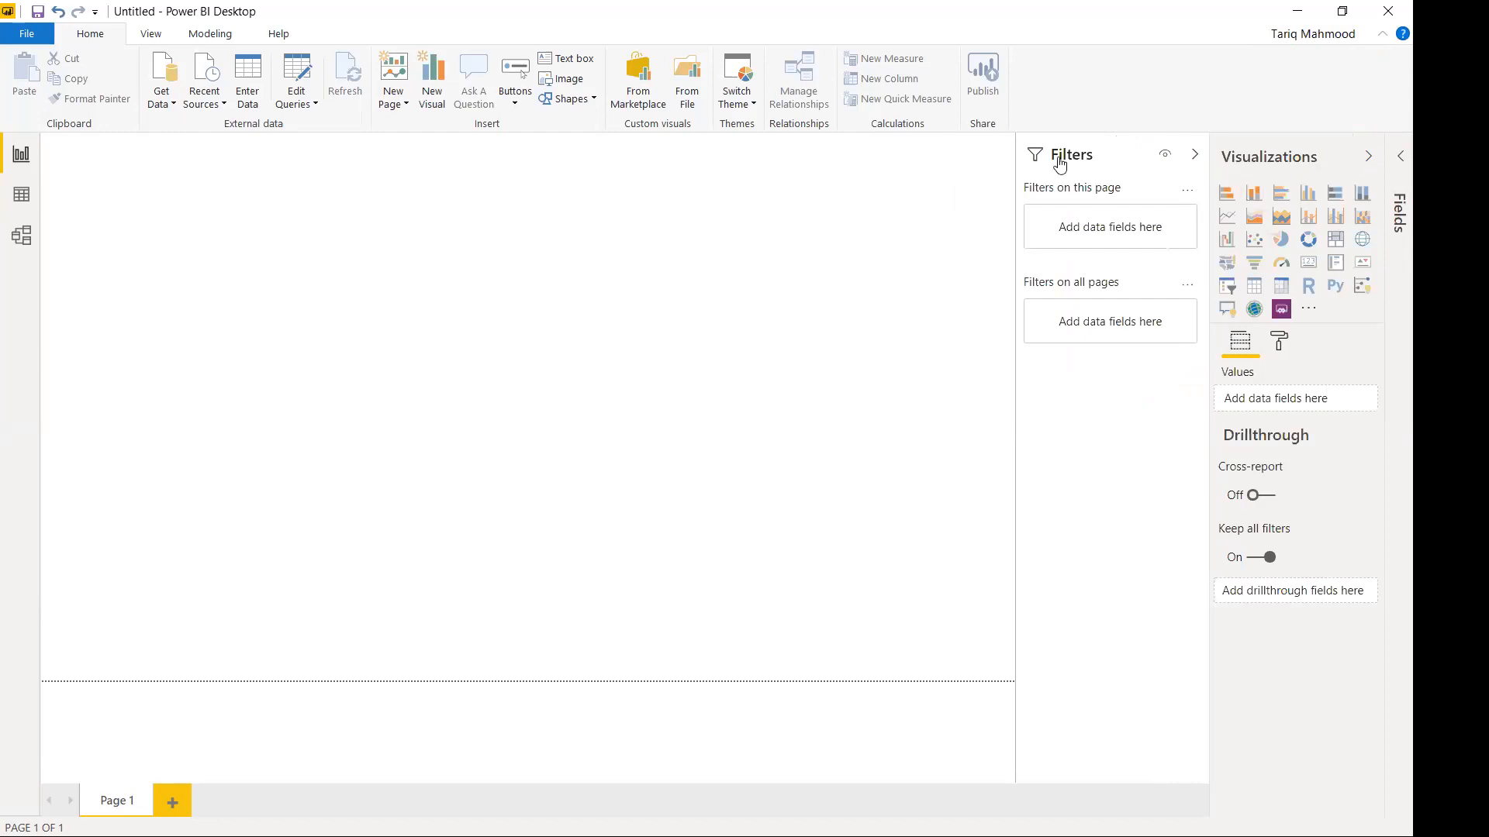
mouse_move(1211, 177)
mouse_down()
mouse_move(1380, 176)
mouse_move(1388, 316)
mouse_move(1326, 345)
mouse_move(1253, 334)
mouse_move(1214, 221)
mouse_move(1216, 171)
mouse_up()
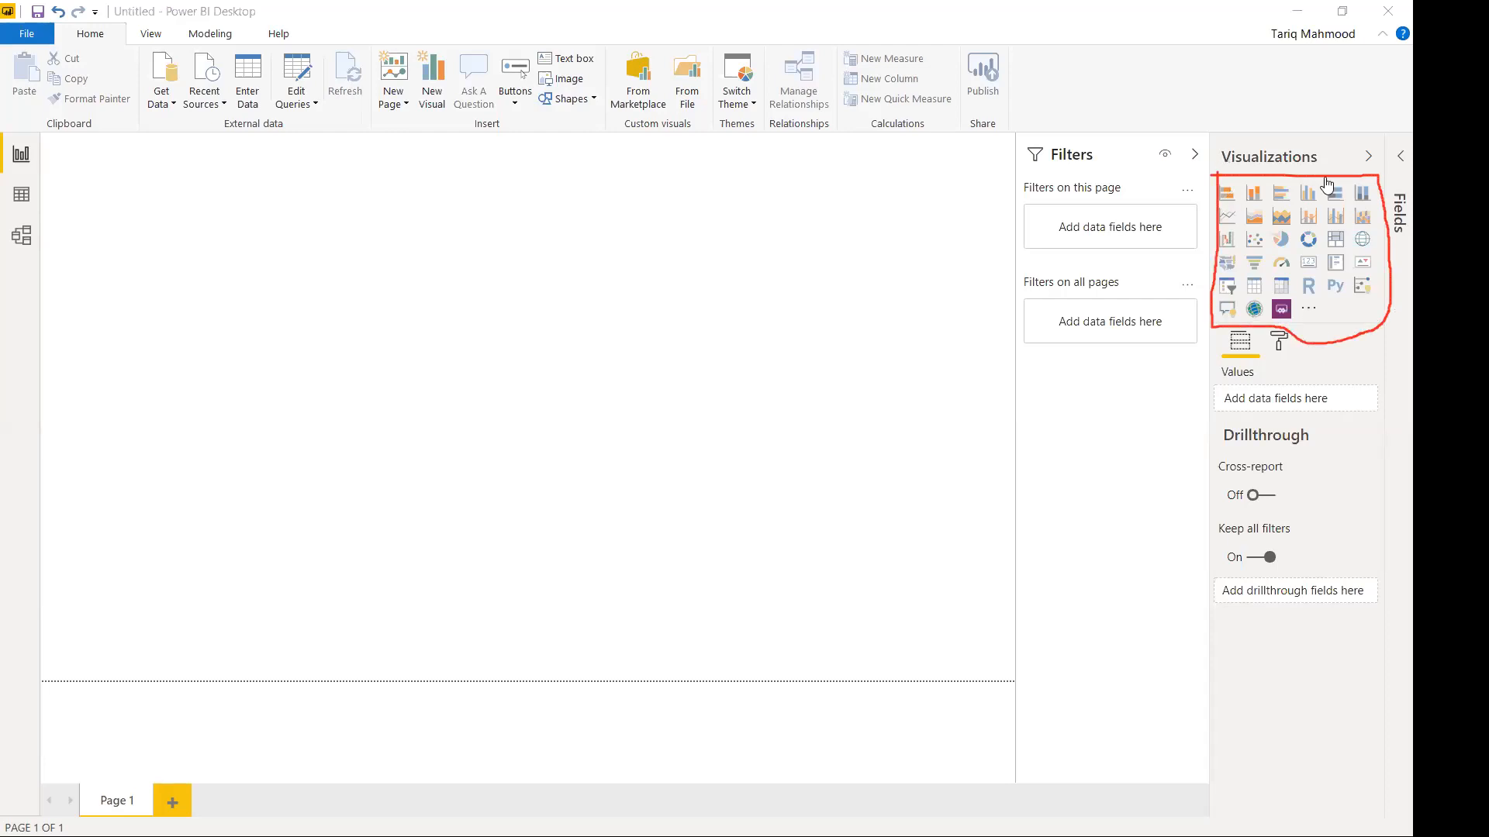
key(Escape)
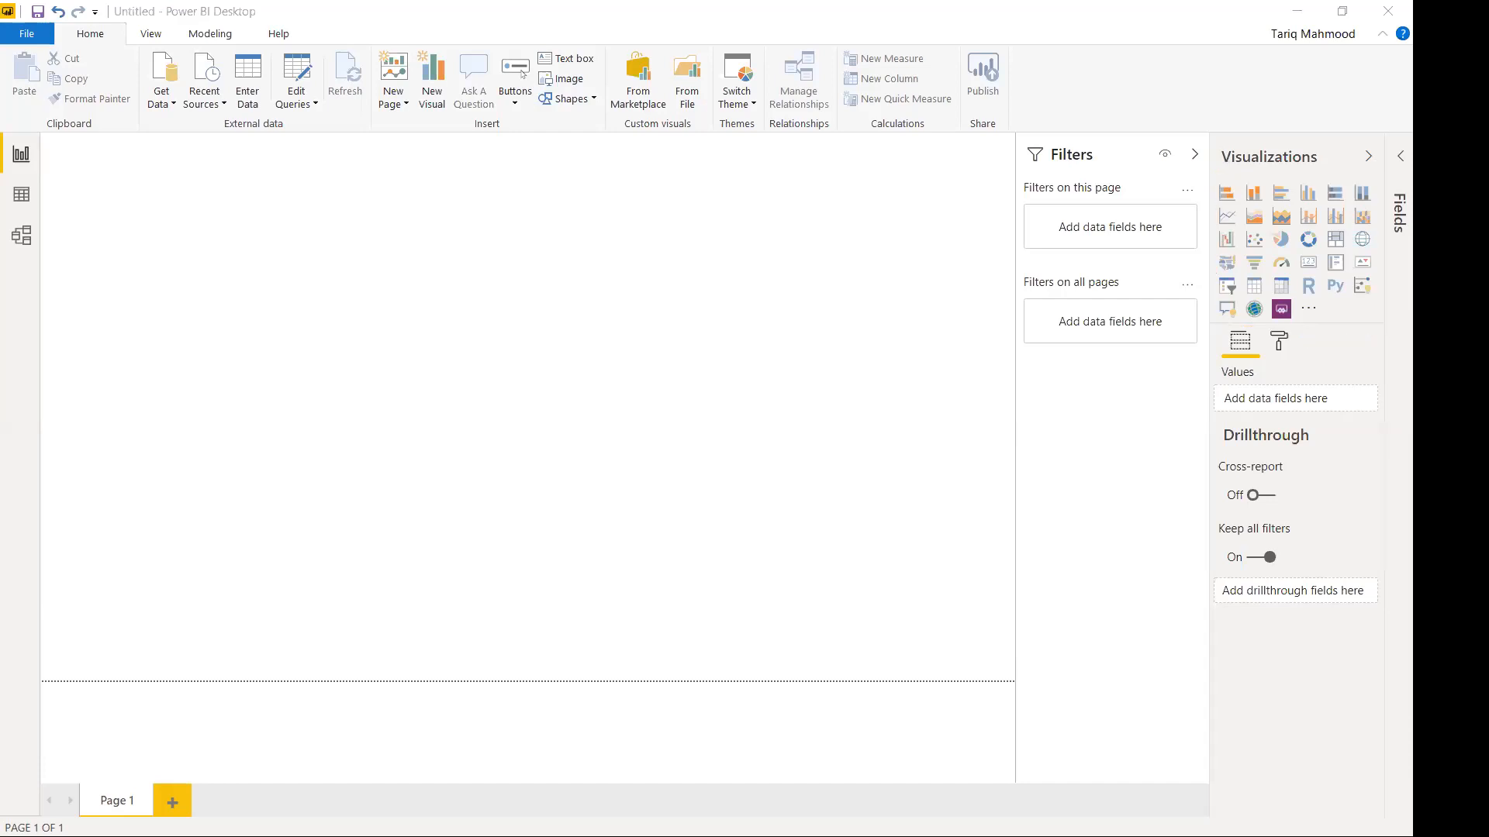
Expand the Fields pane and draw arrows from the field list to visuals and filters.
click(1400, 156)
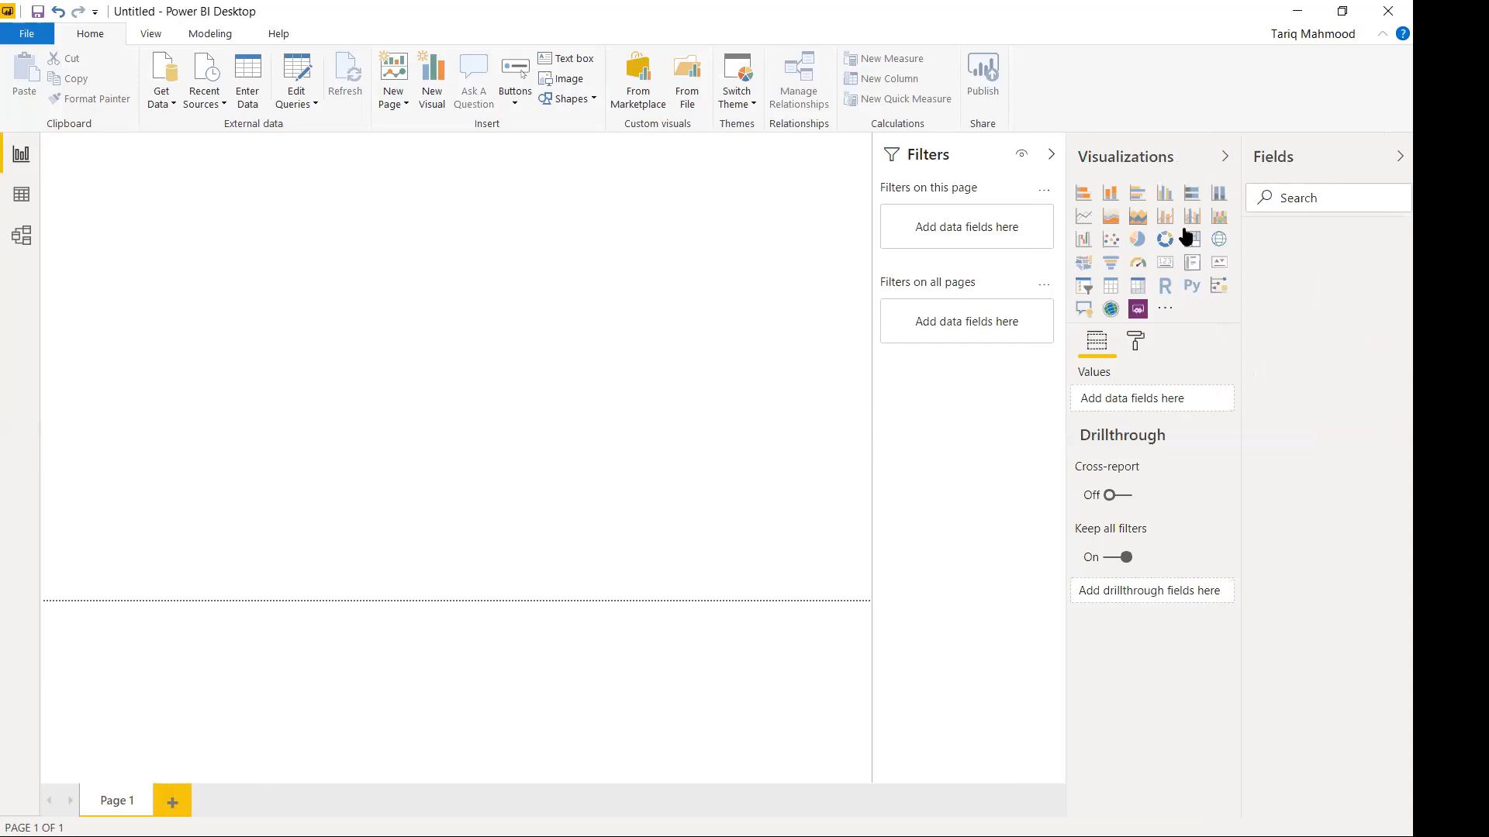
click(1090, 154)
mouse_move(1313, 230)
mouse_down()
mouse_move(1374, 347)
mouse_move(1292, 496)
mouse_move(1289, 224)
mouse_up()
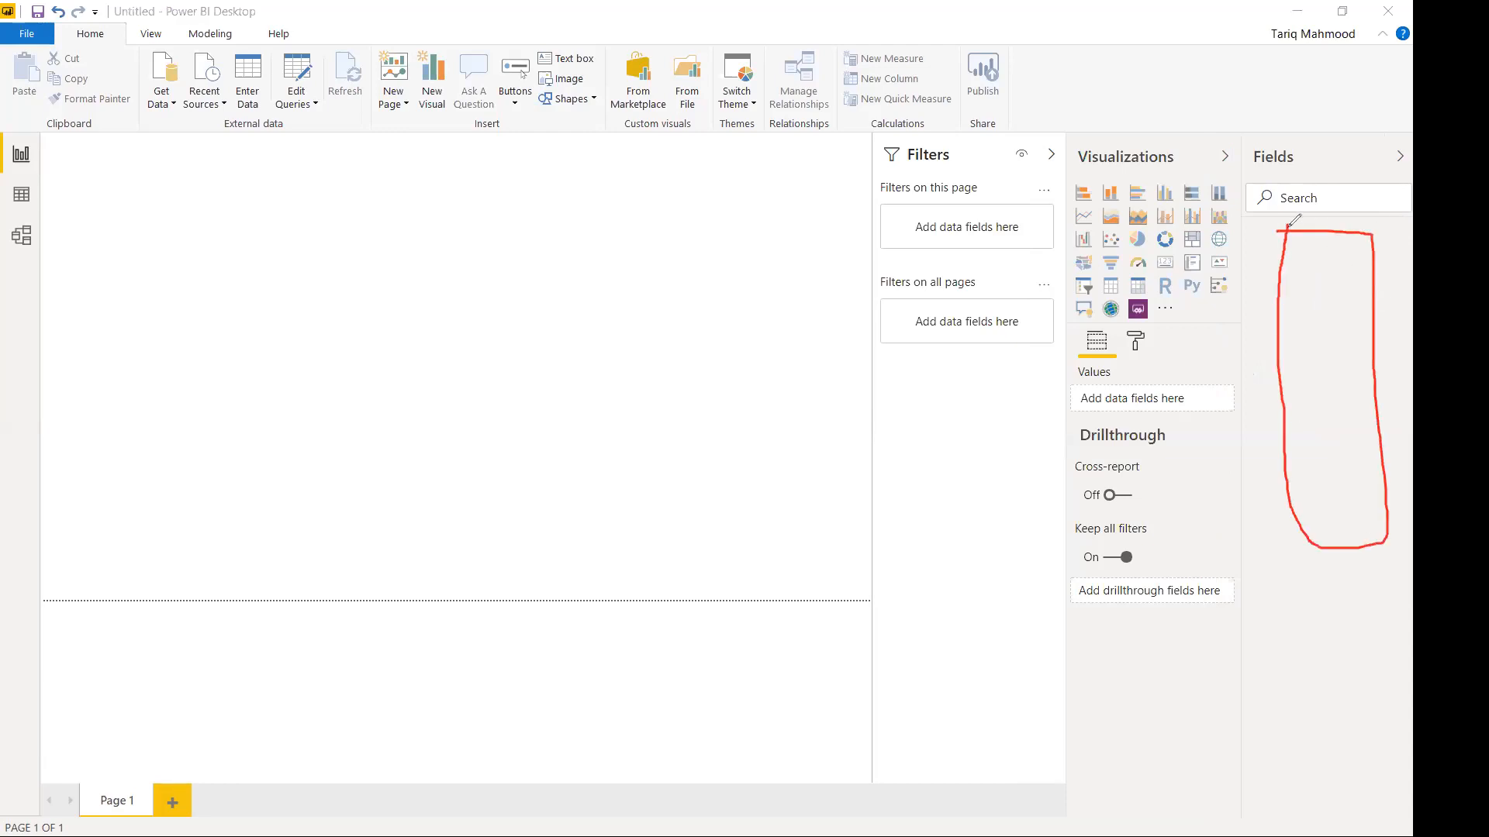
mouse_move(1353, 330)
mouse_down()
mouse_move(1241, 332)
mouse_move(1140, 257)
mouse_move(1171, 242)
mouse_up()
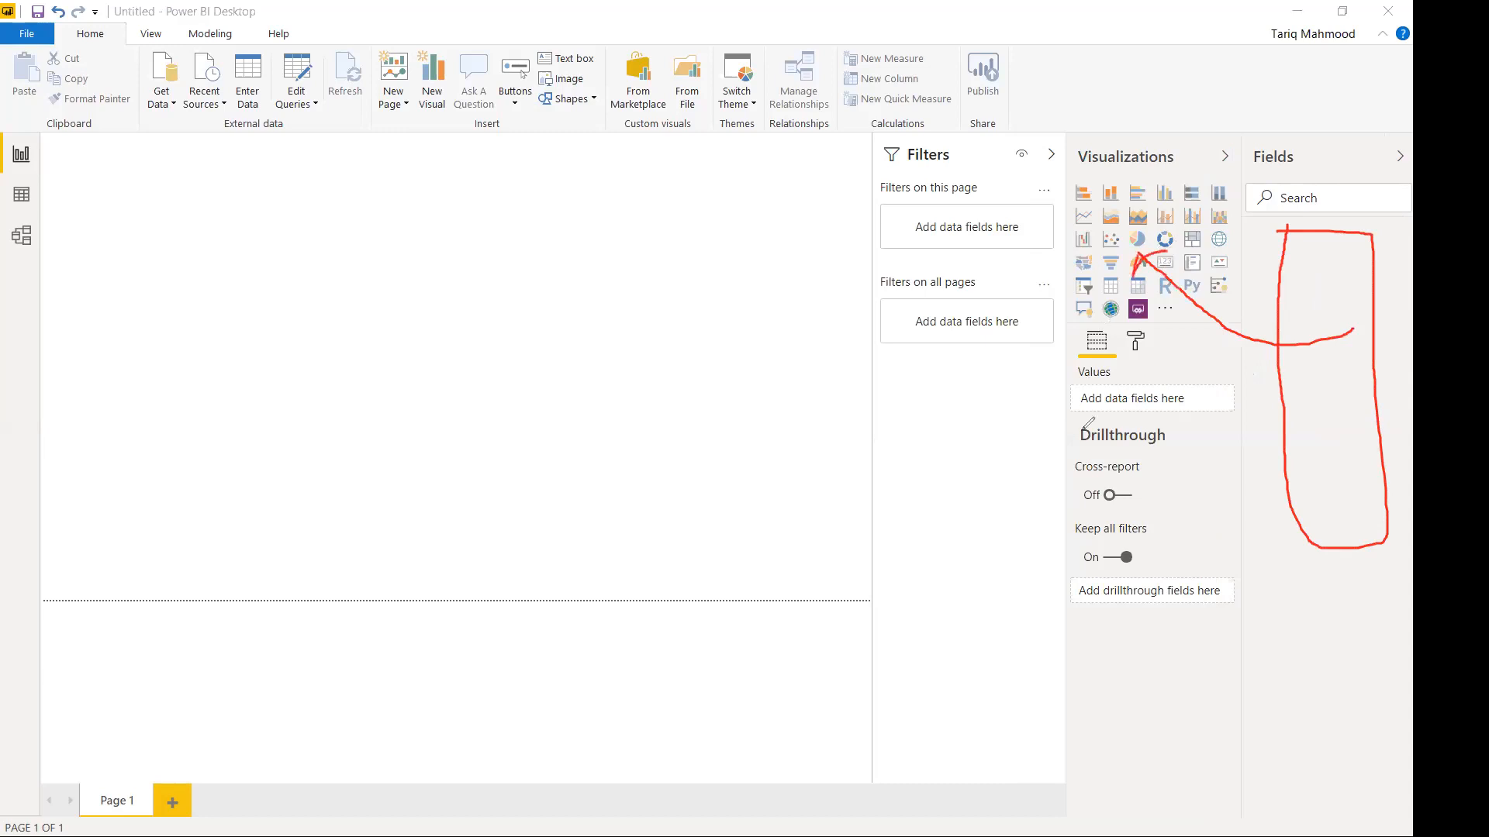
mouse_move(1329, 414)
mouse_down()
mouse_move(1199, 471)
mouse_move(1109, 476)
mouse_up()
mouse_move(1017, 423)
mouse_down()
mouse_move(954, 232)
mouse_move(943, 254)
mouse_move(986, 259)
mouse_up()
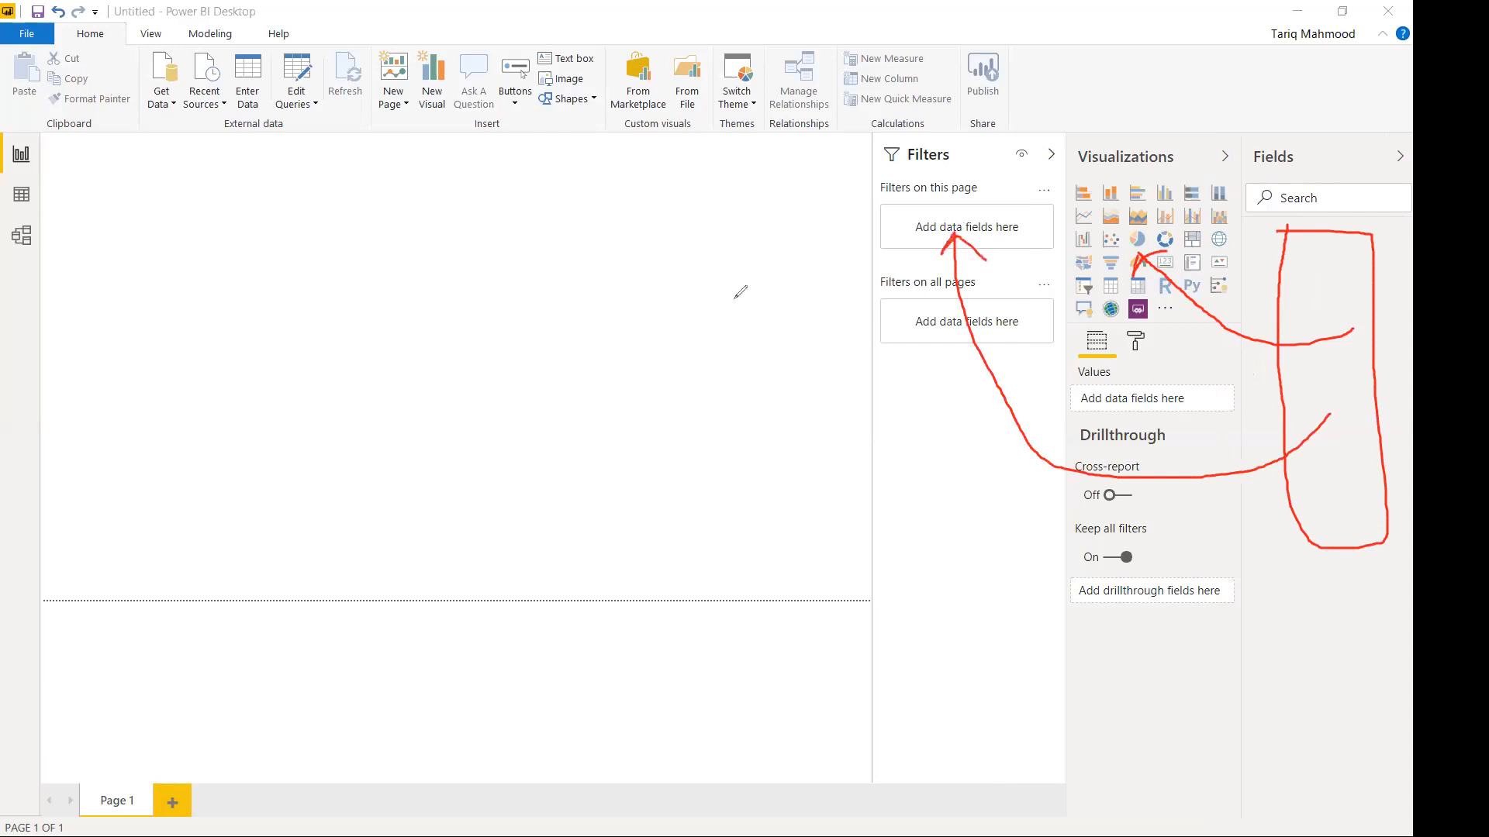
Handwrite 'Result' on the canvas, scribble beneath it, and circle it.
mouse_move(309, 384)
mouse_down()
mouse_move(359, 341)
mouse_move(523, 448)
mouse_up()
drag(533, 383, 572, 424)
drag(606, 395, 608, 443)
drag(585, 326, 606, 442)
drag(624, 312, 700, 402)
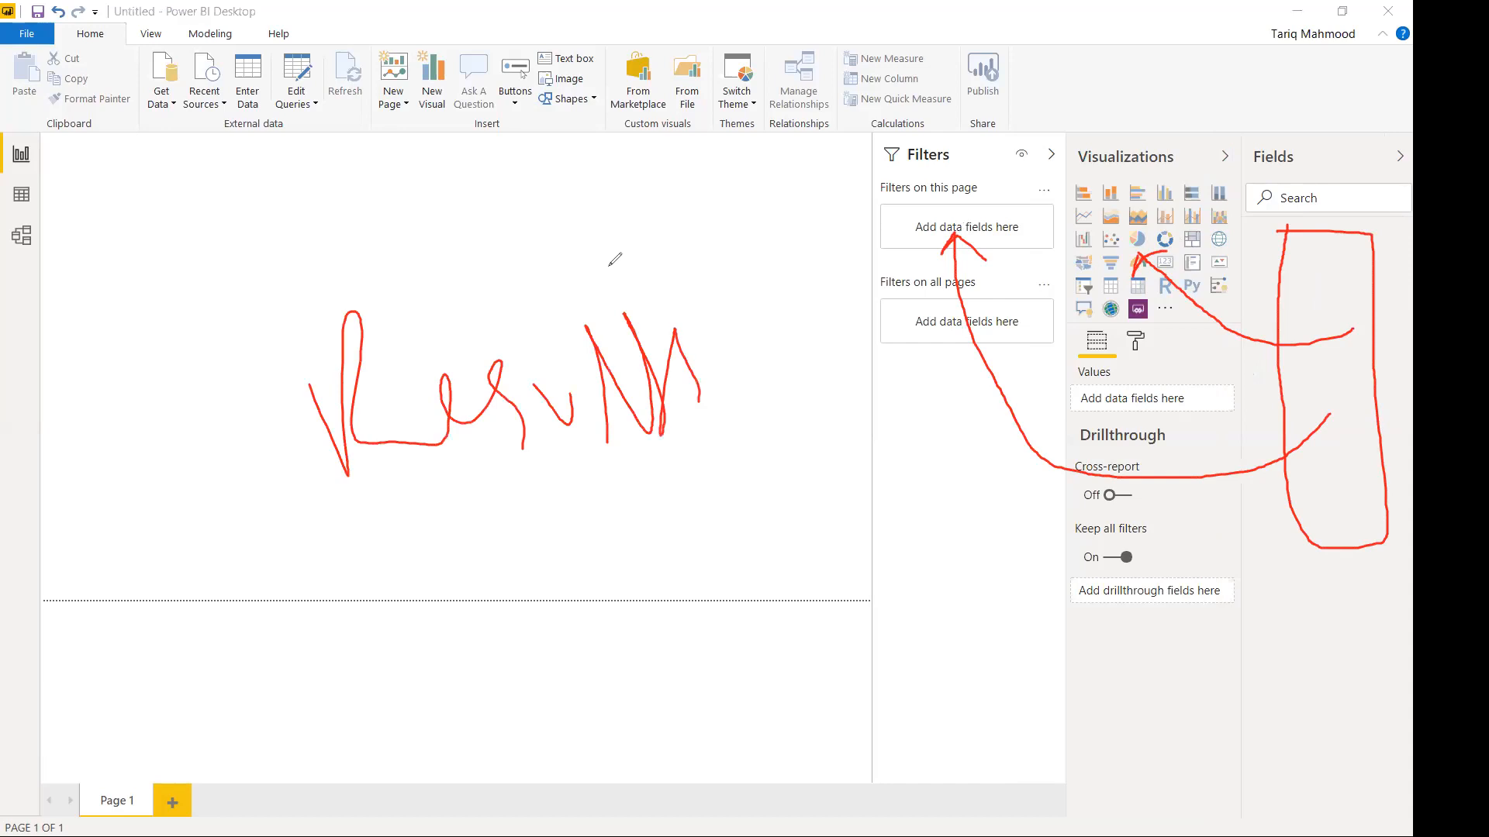
drag(401, 555, 735, 445)
mouse_move(1000, 673)
mouse_down()
mouse_move(1298, 653)
mouse_move(932, 662)
mouse_move(1307, 621)
mouse_move(949, 650)
mouse_up()
mouse_move(752, 455)
mouse_down()
mouse_move(761, 430)
mouse_move(323, 249)
mouse_move(441, 543)
mouse_up()
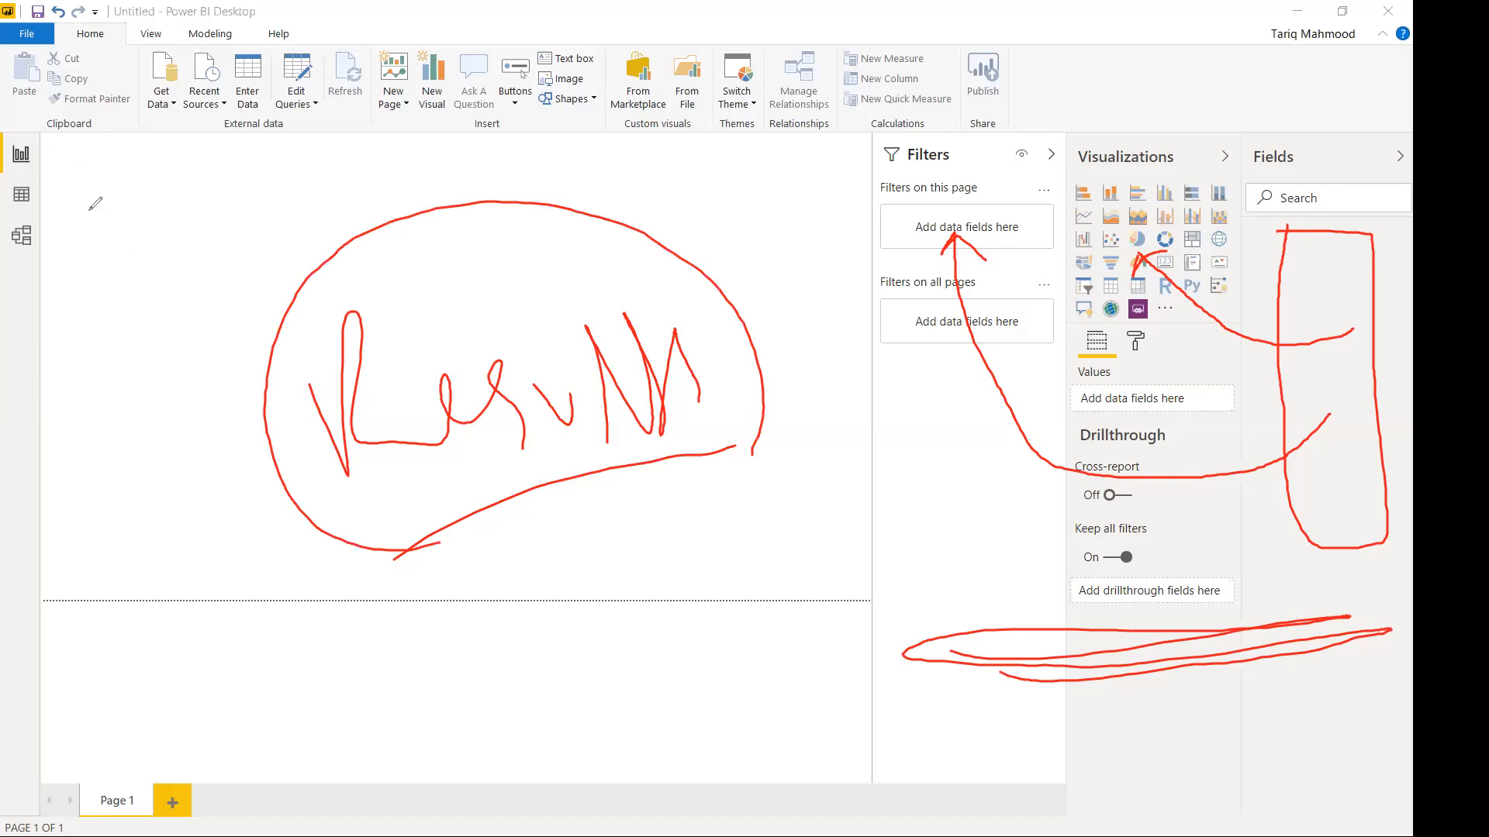
Handwrite 'Dashboards' above the circled Result note.
drag(117, 330, 161, 380)
mouse_move(200, 271)
mouse_down()
mouse_move(225, 295)
mouse_move(263, 256)
mouse_move(304, 272)
mouse_up()
drag(327, 216, 429, 229)
mouse_move(440, 157)
mouse_down()
mouse_move(460, 209)
mouse_move(508, 227)
mouse_up()
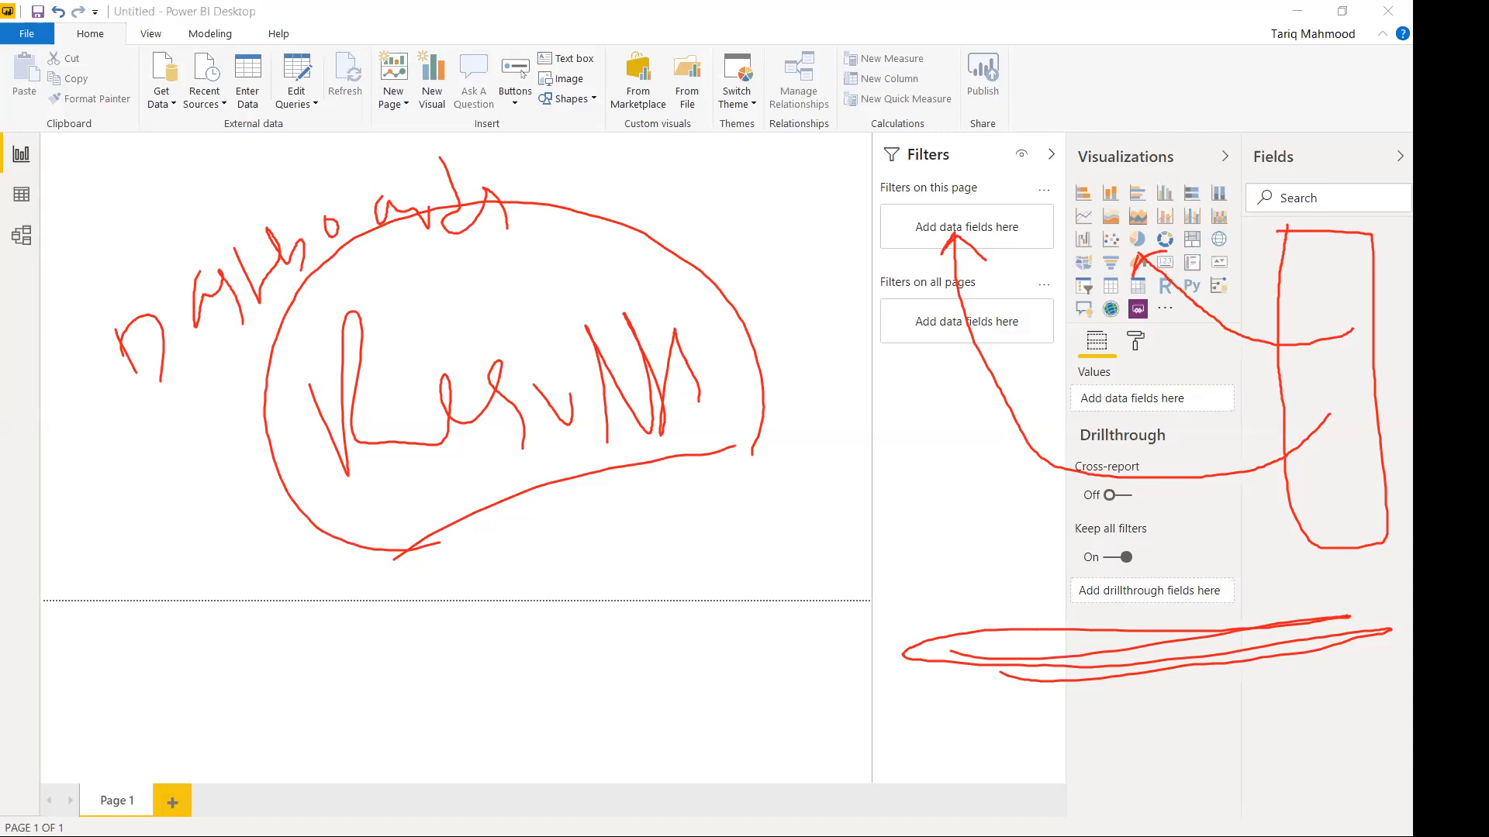
Add Page 2 and Page 3, try renaming each tab, return to Page 1, and clear the ink.
click(172, 802)
click(247, 802)
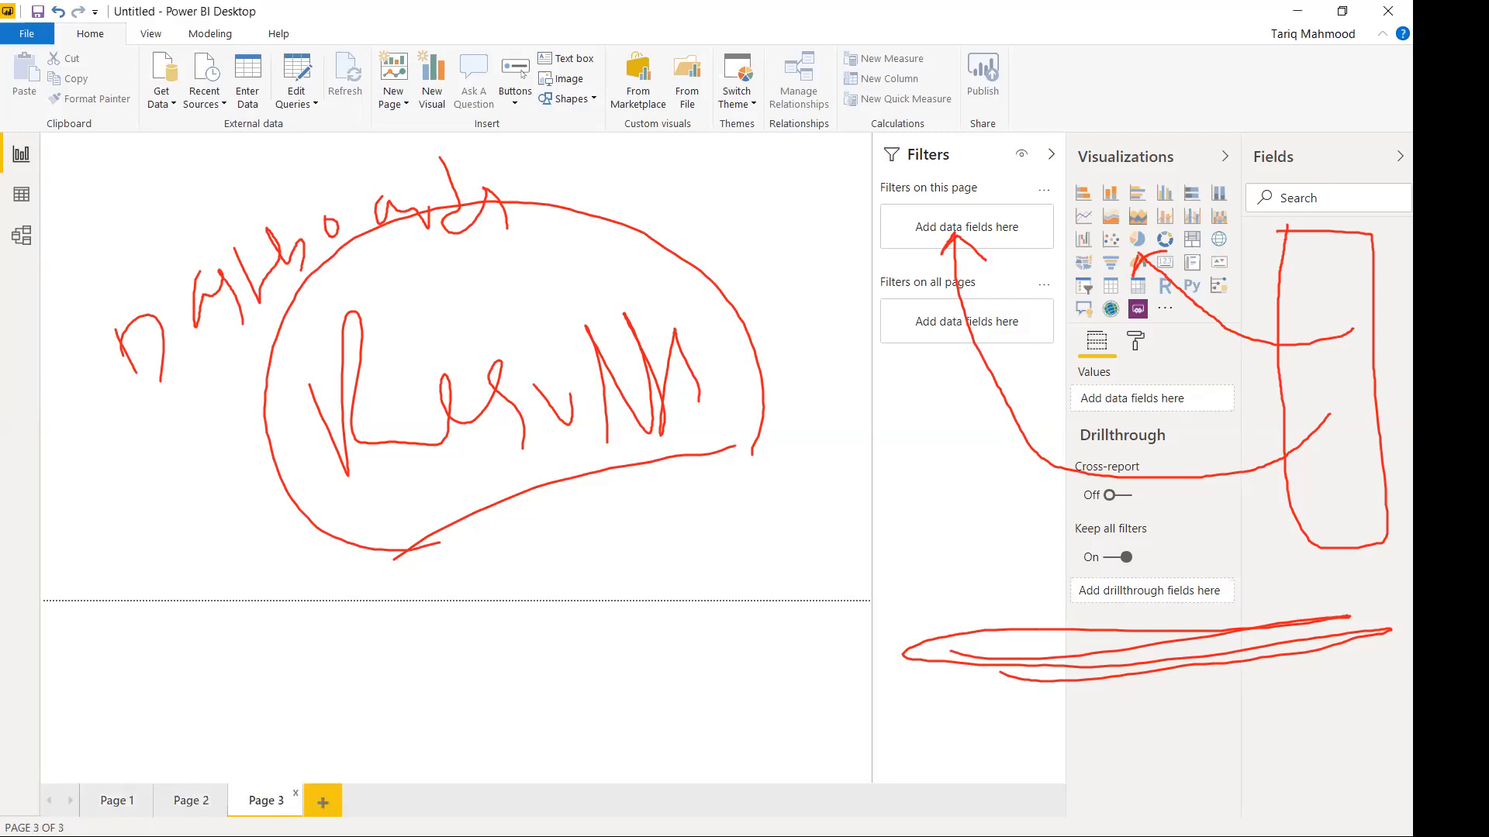
double_click(117, 803)
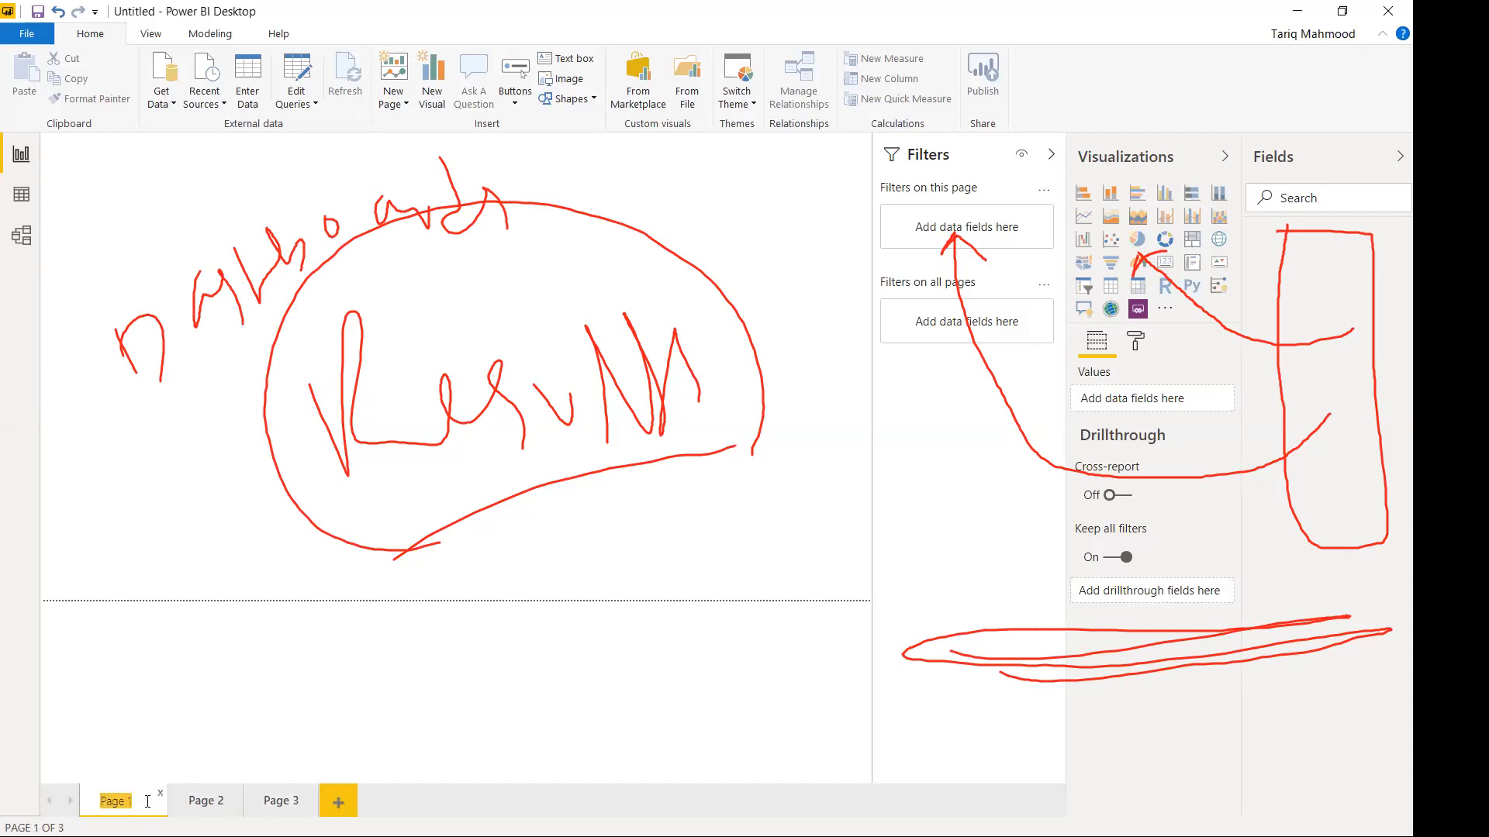
double_click(198, 803)
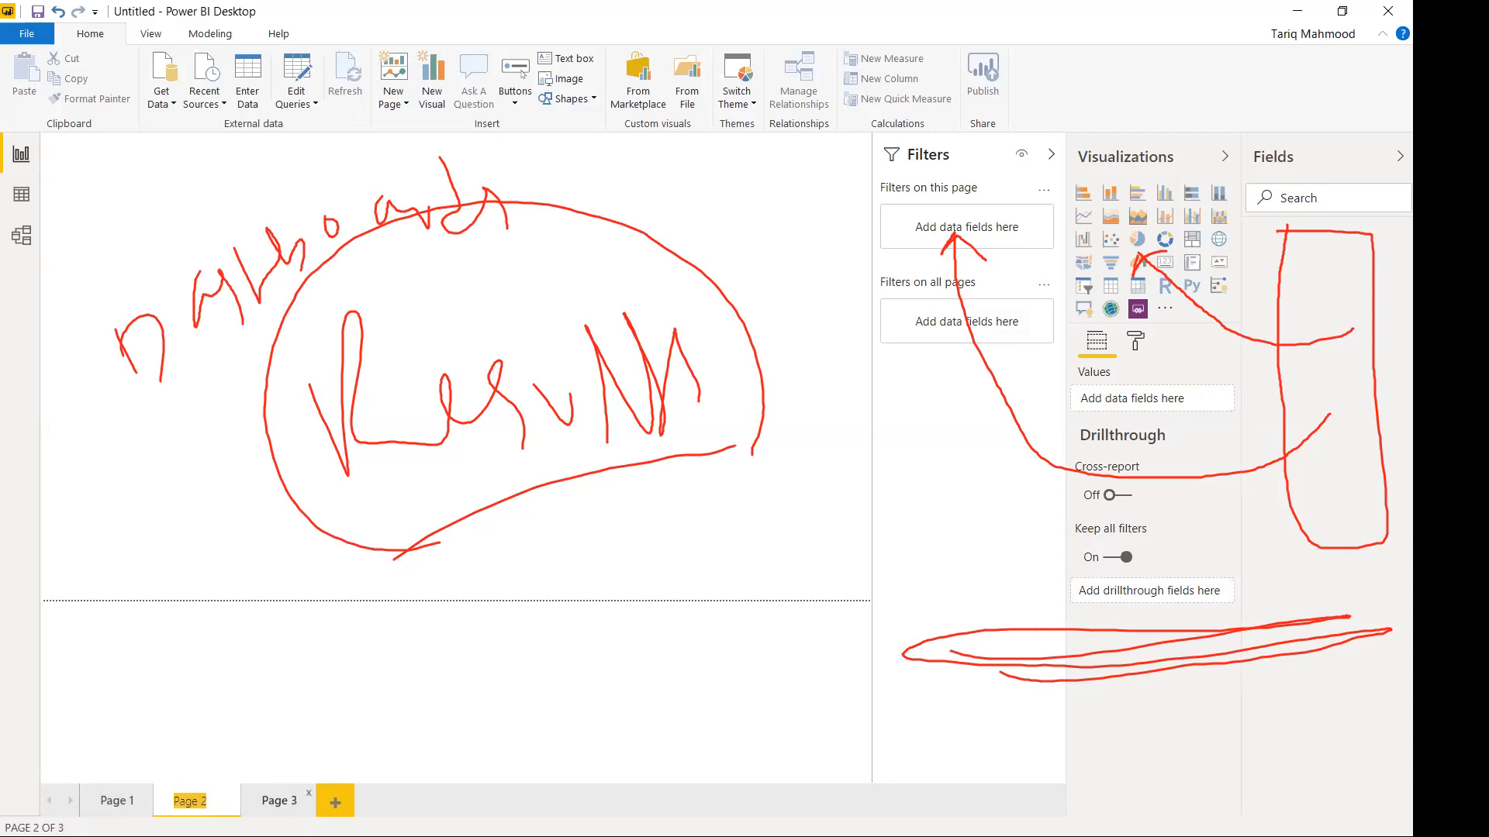
double_click(268, 806)
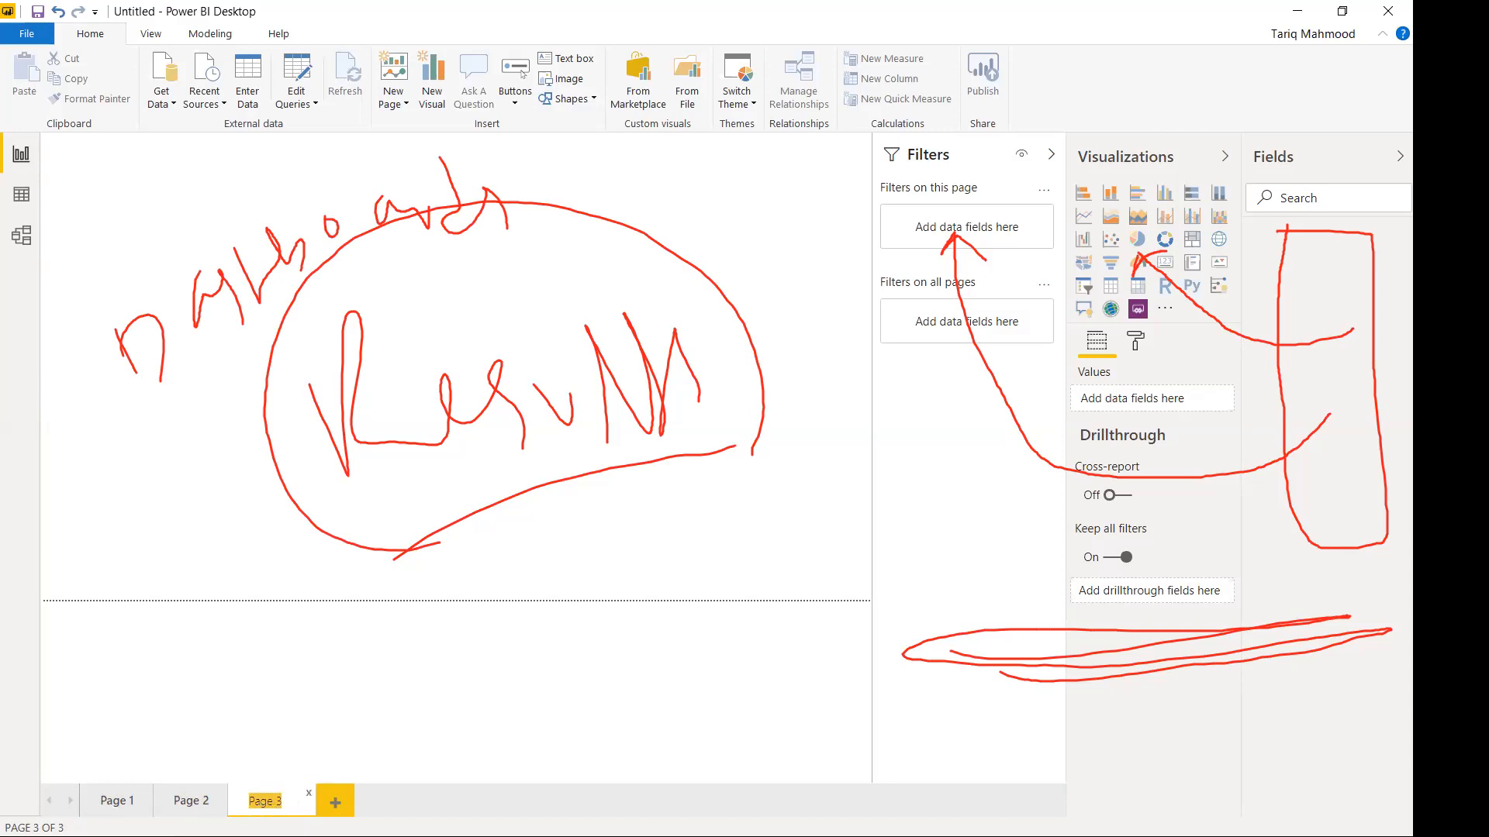
click(121, 802)
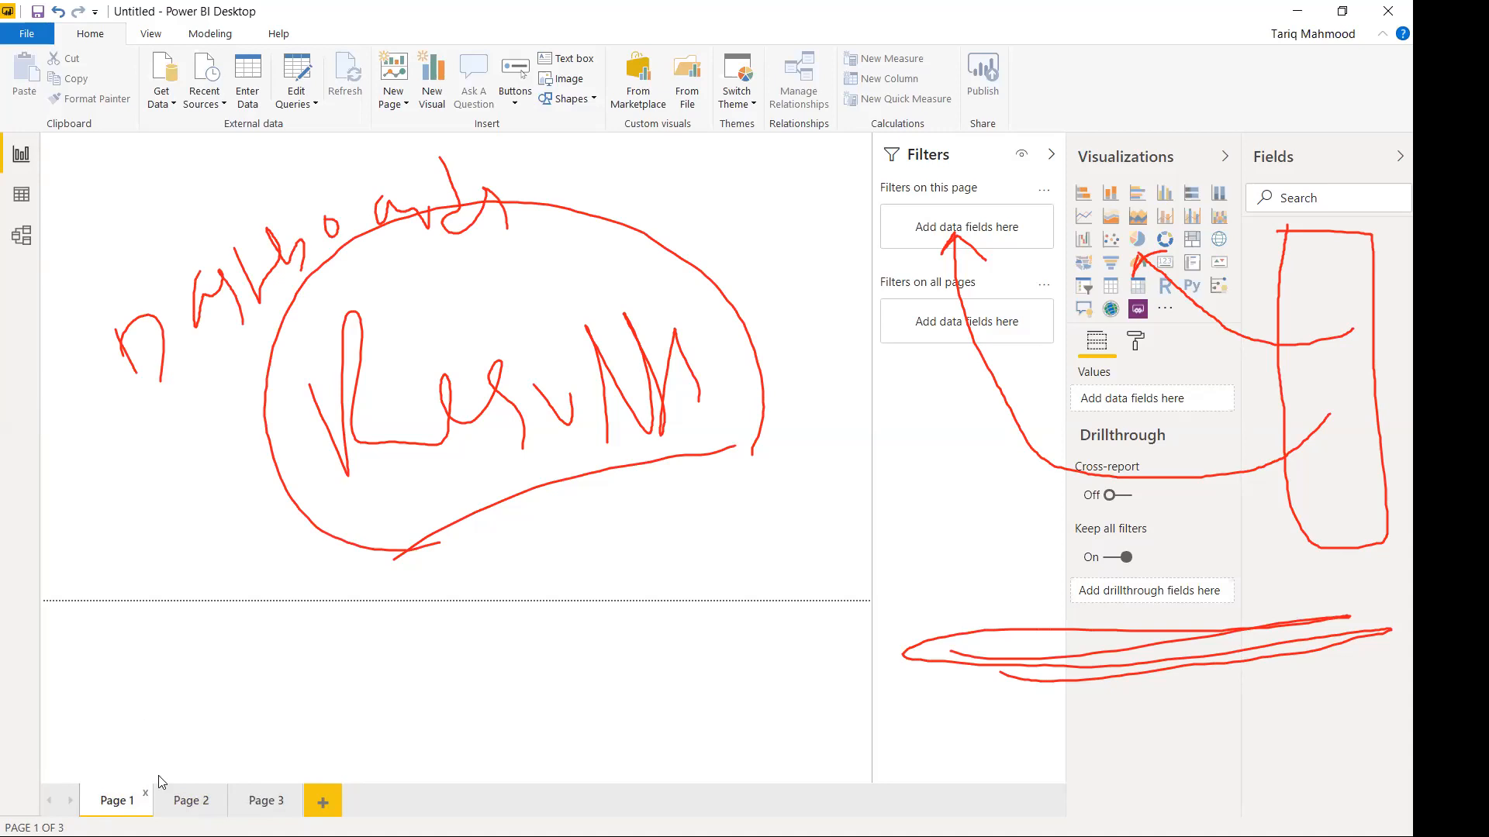
click(845, 153)
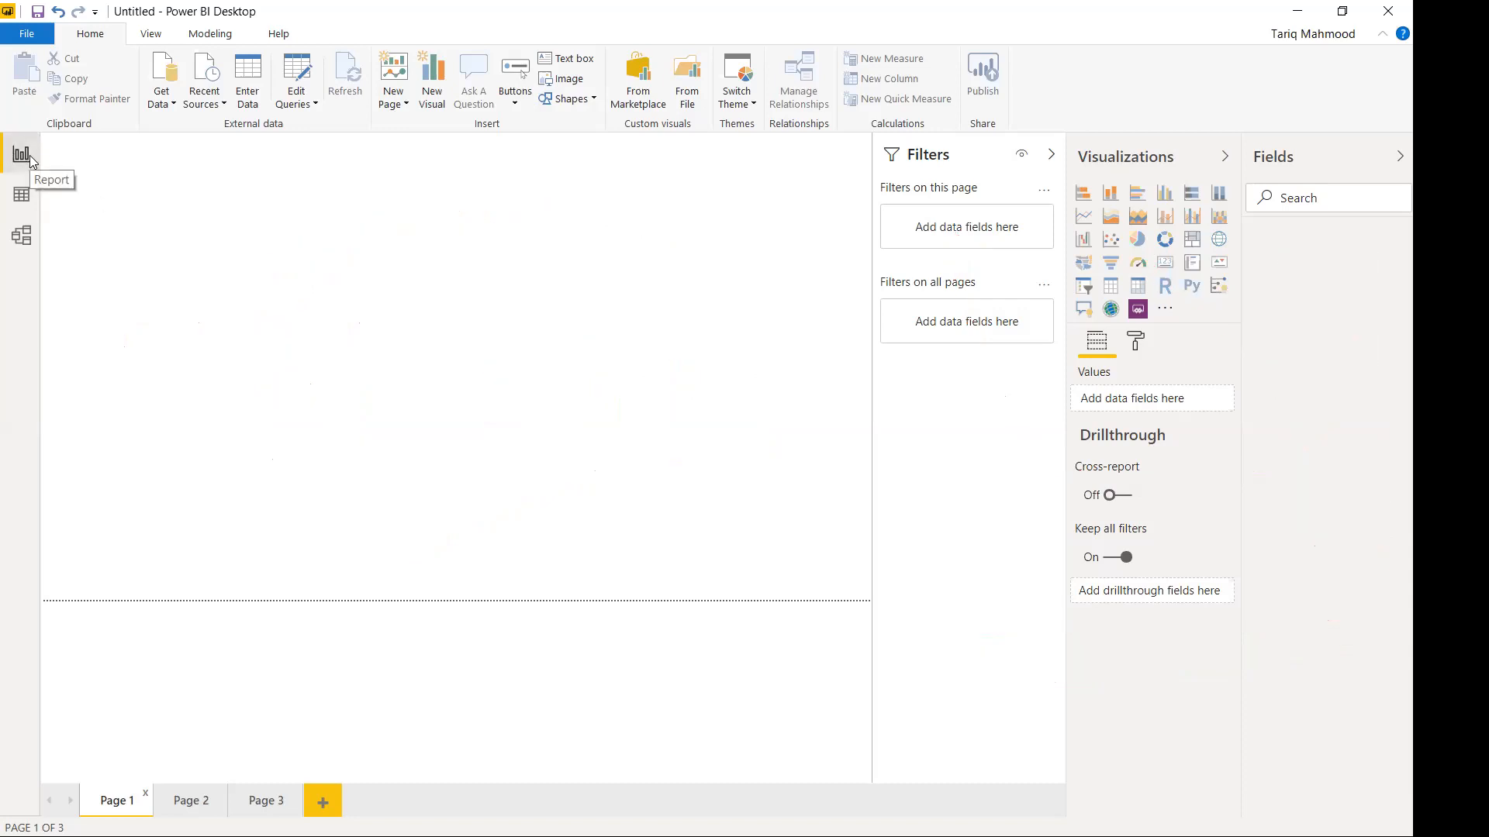
click(29, 201)
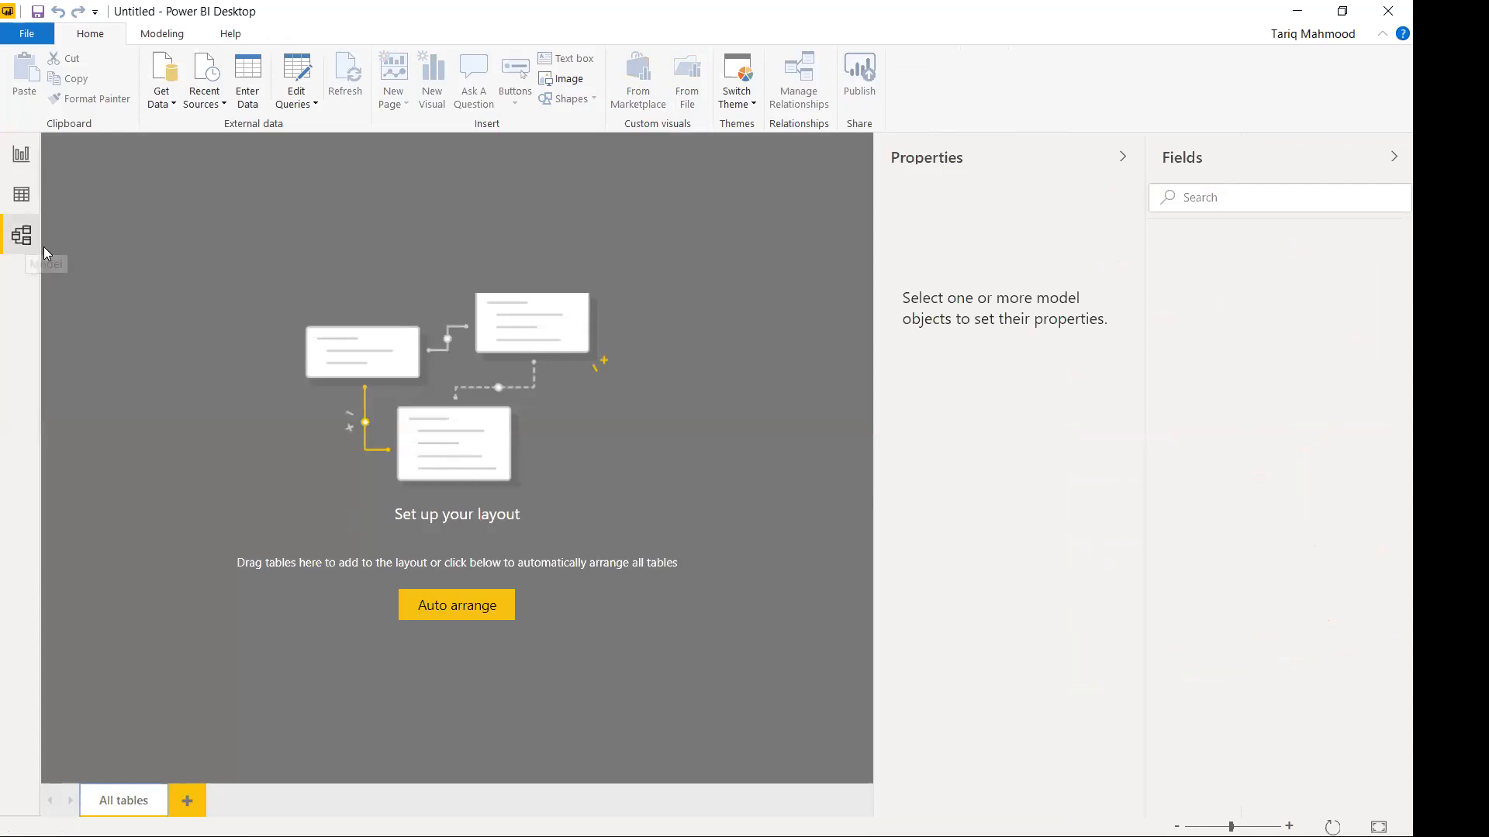
click(20, 197)
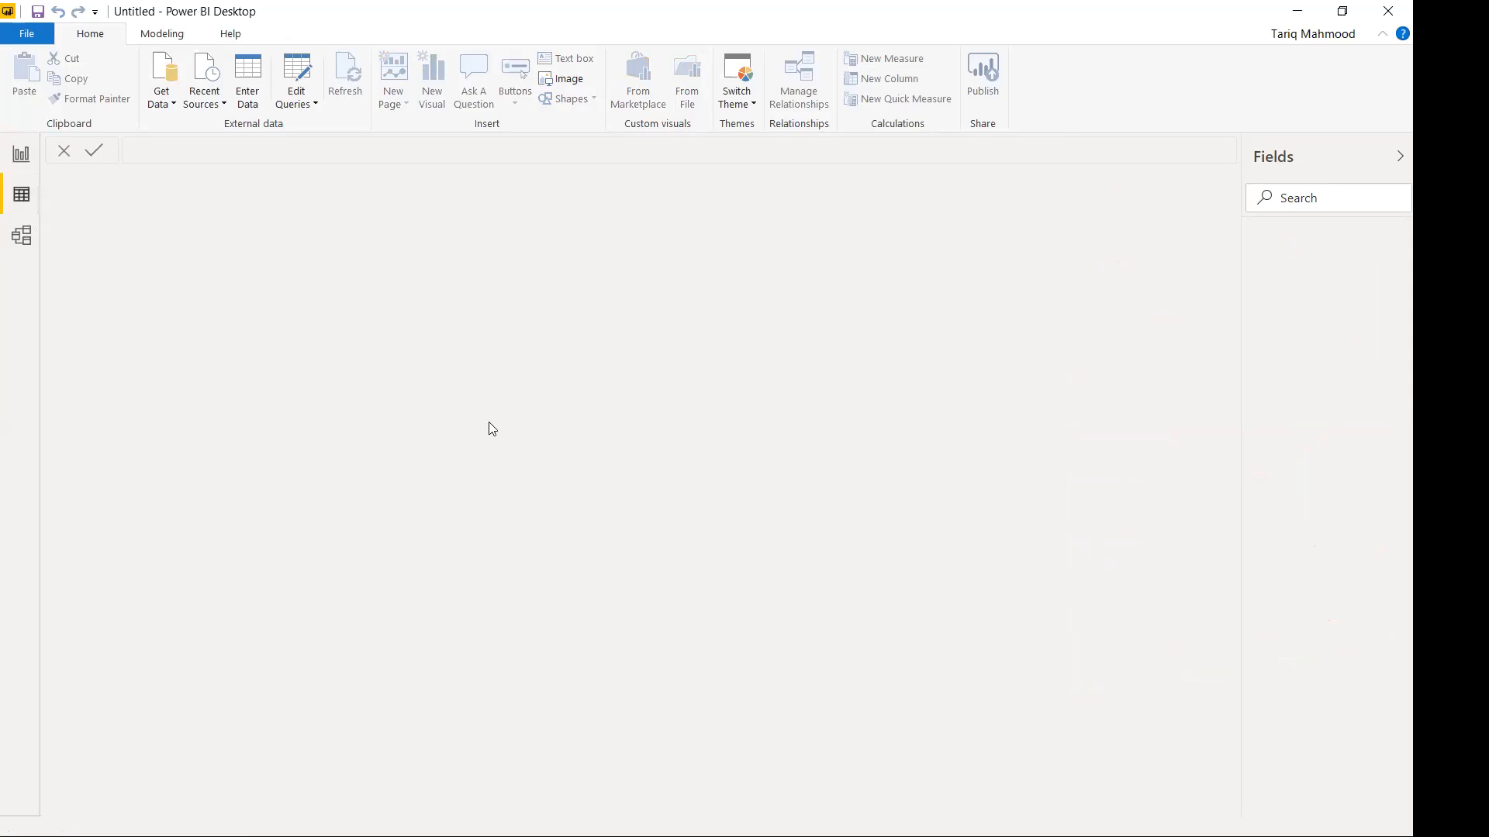
click(31, 159)
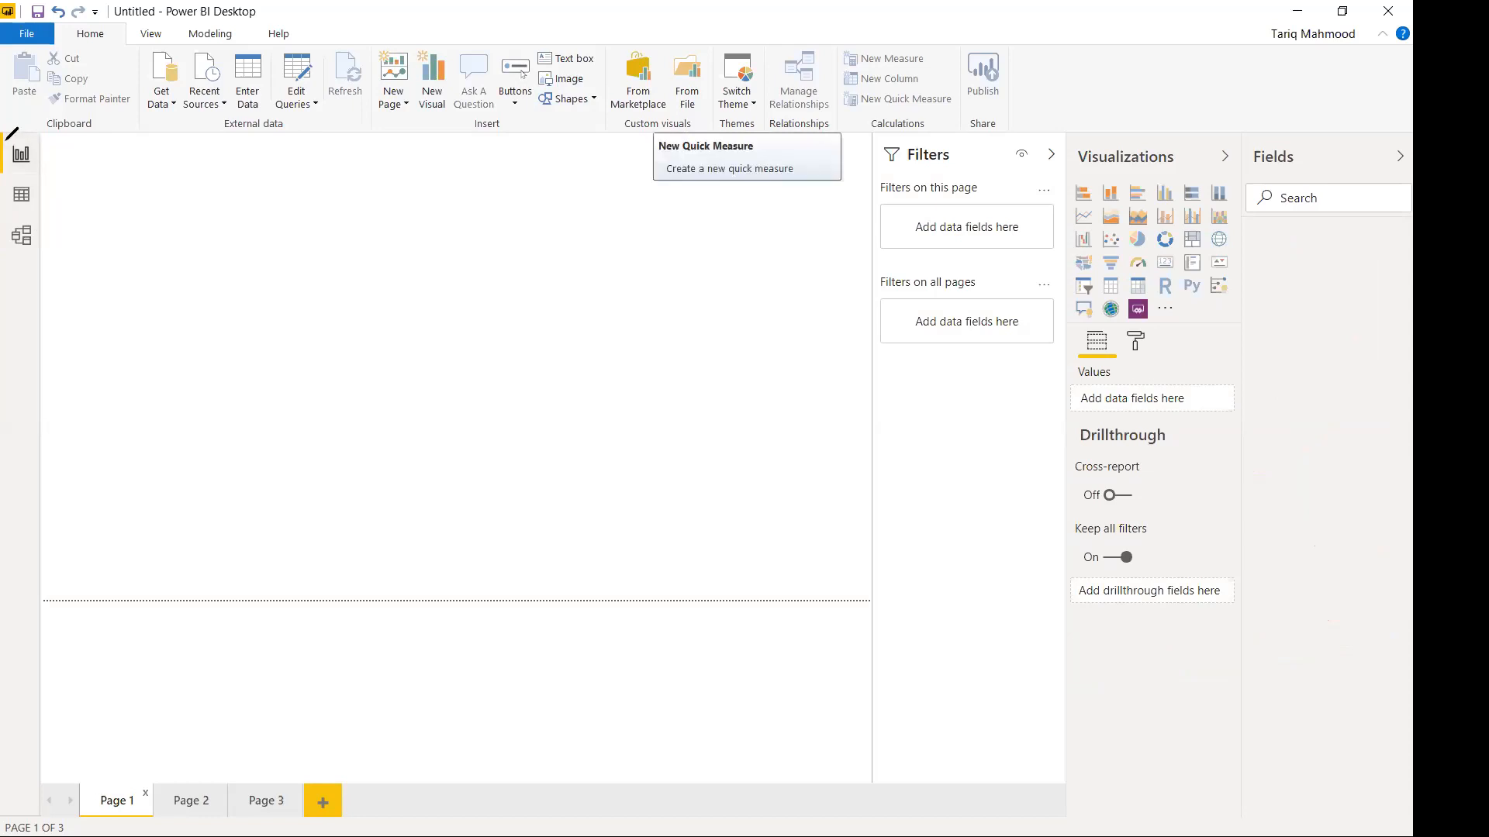
mouse_move(44, 146)
mouse_down()
mouse_move(9, 161)
mouse_move(45, 201)
mouse_up()
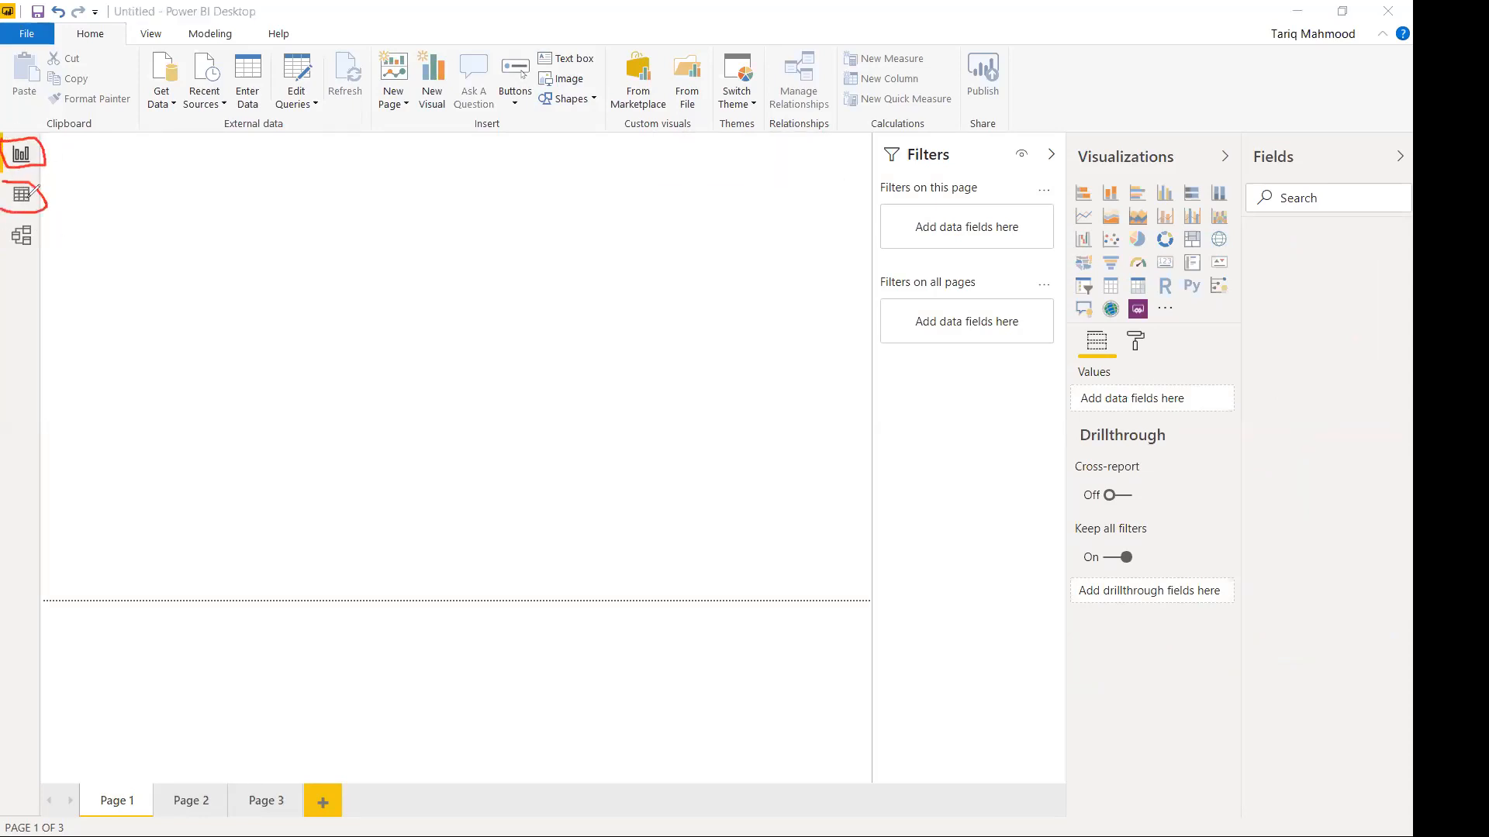
drag(897, 385, 1061, 387)
drag(1096, 636, 1224, 636)
drag(1264, 243, 1396, 234)
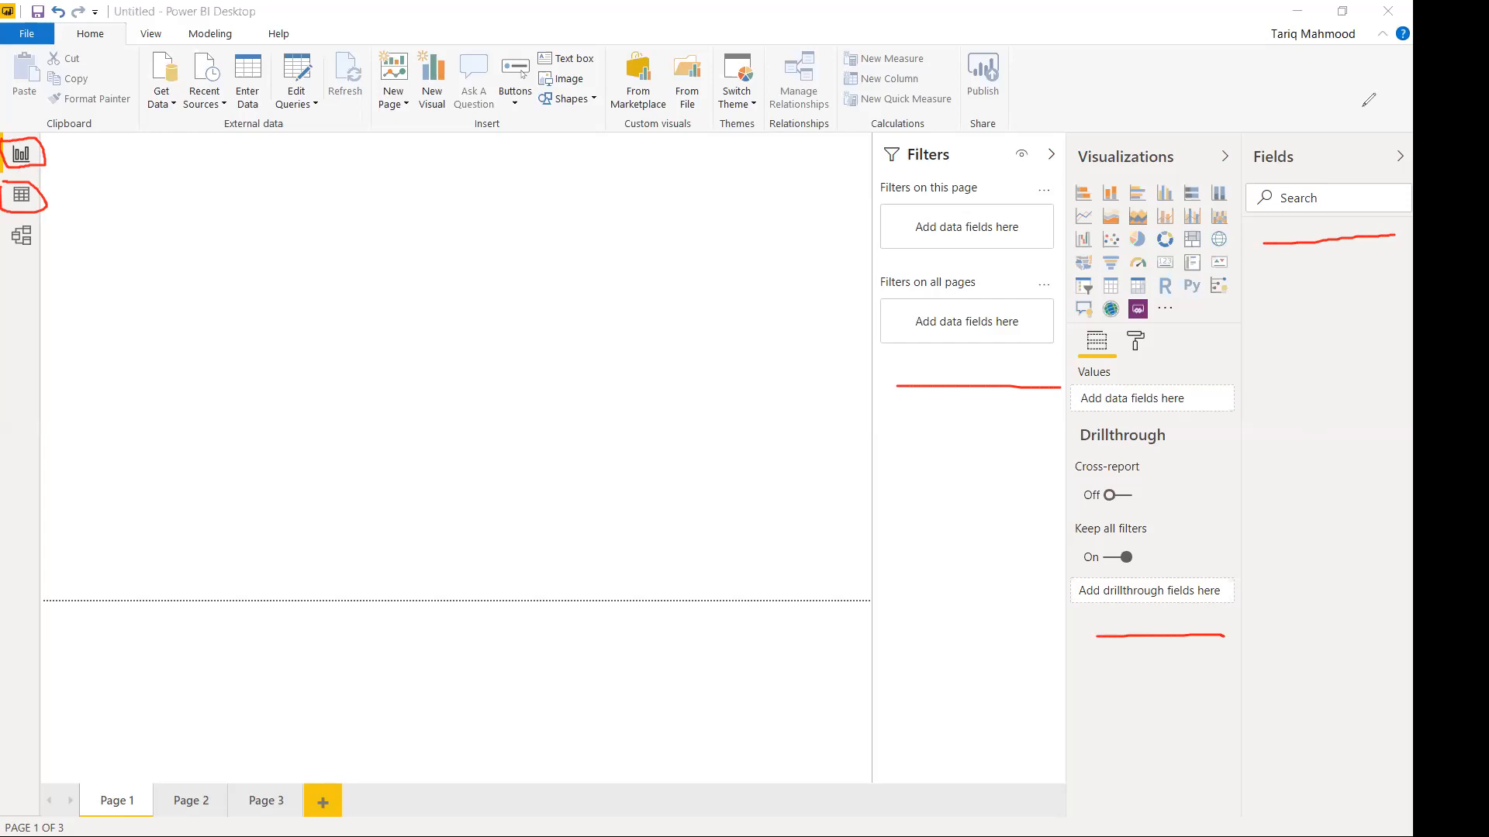
click(1363, 106)
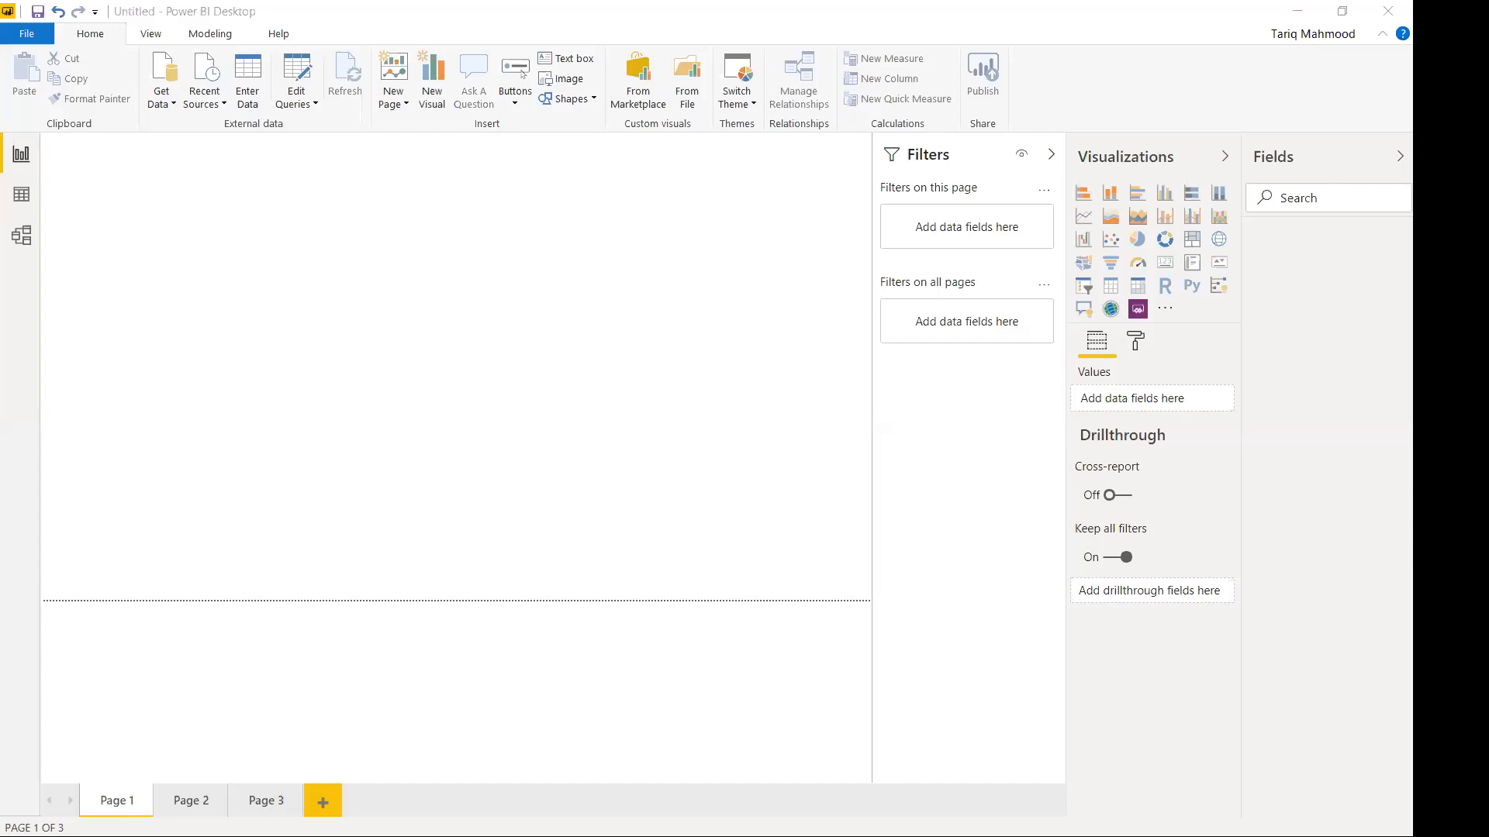
Connect to the census Excel workbook through Get Data > Excel.
click(177, 108)
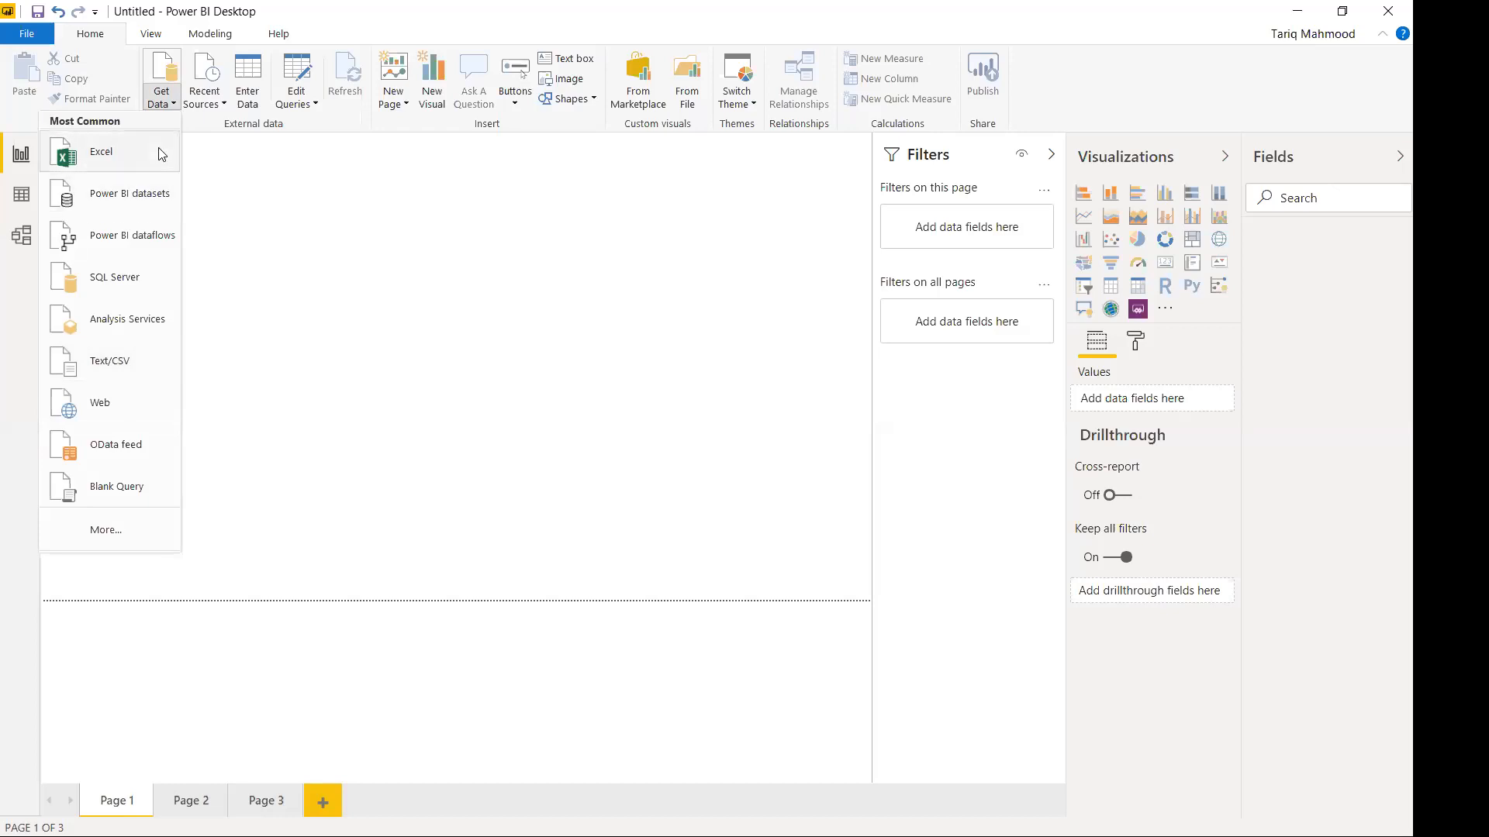
click(107, 158)
click(215, 148)
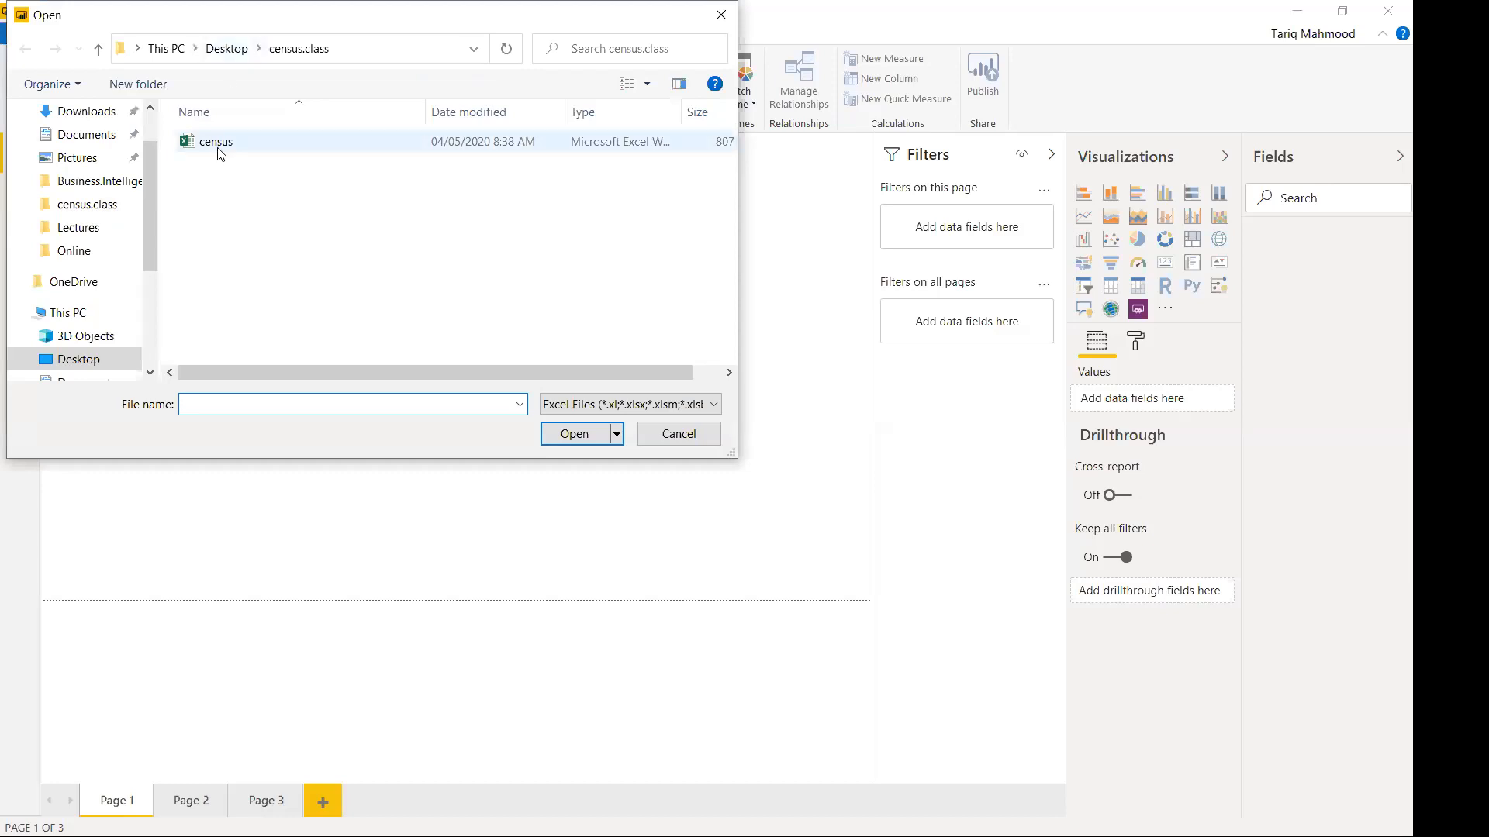
click(575, 434)
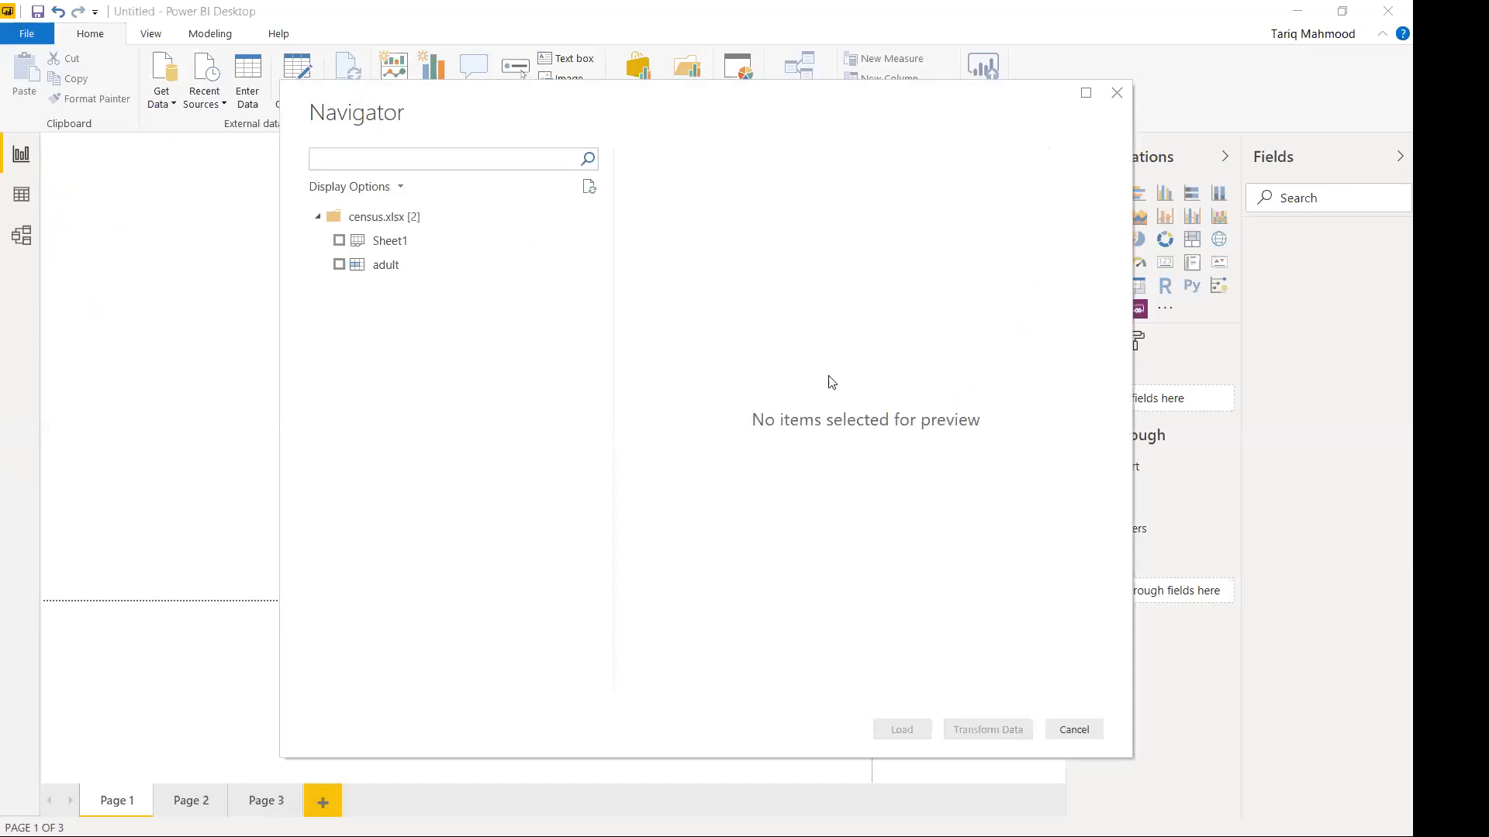
Preview Sheet1 and adult, check Sheet1, and send it to Transform Data.
click(397, 245)
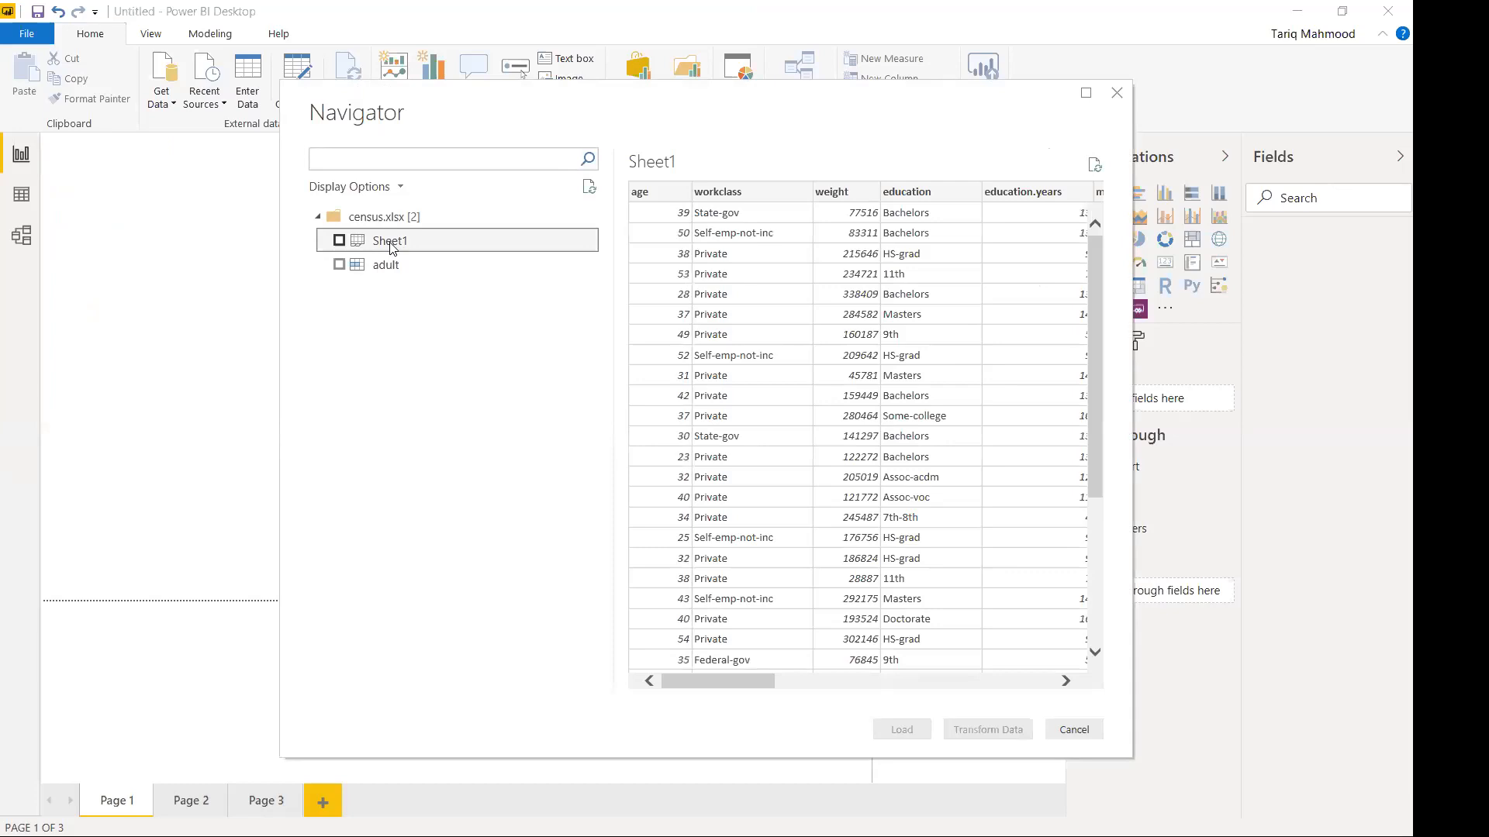
click(385, 266)
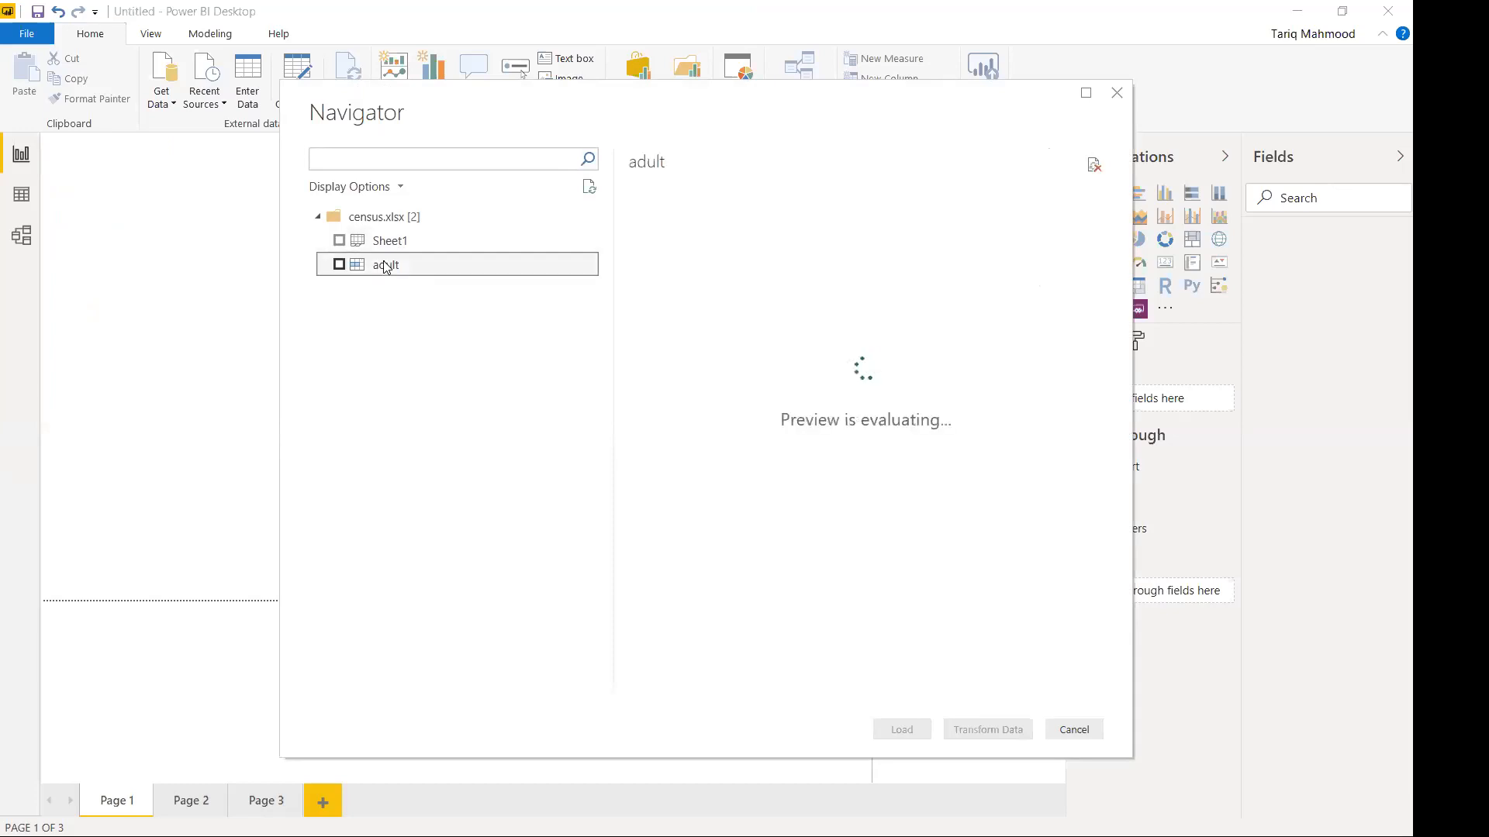
drag(759, 691, 682, 690)
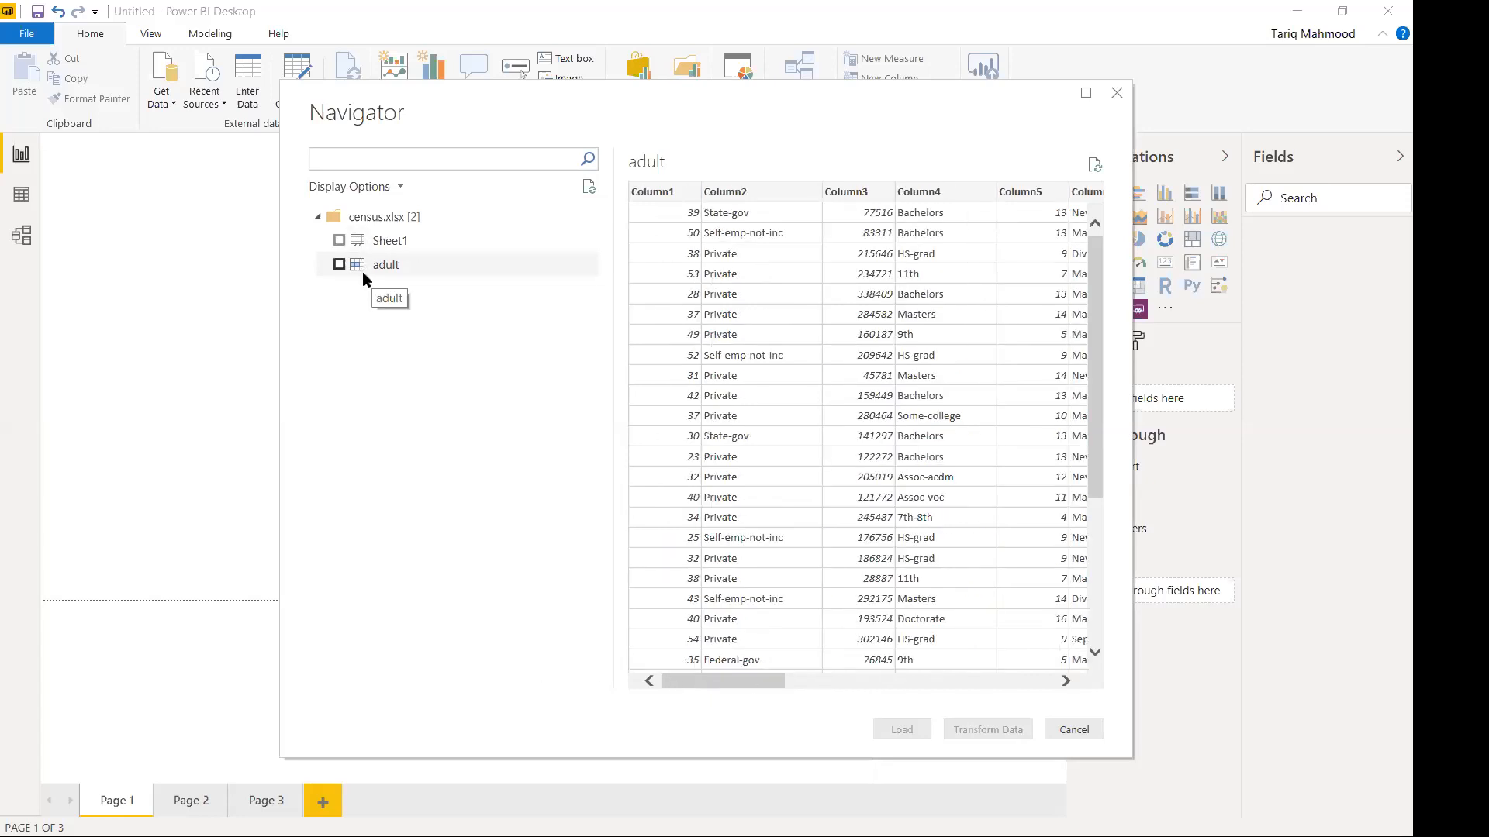
click(339, 240)
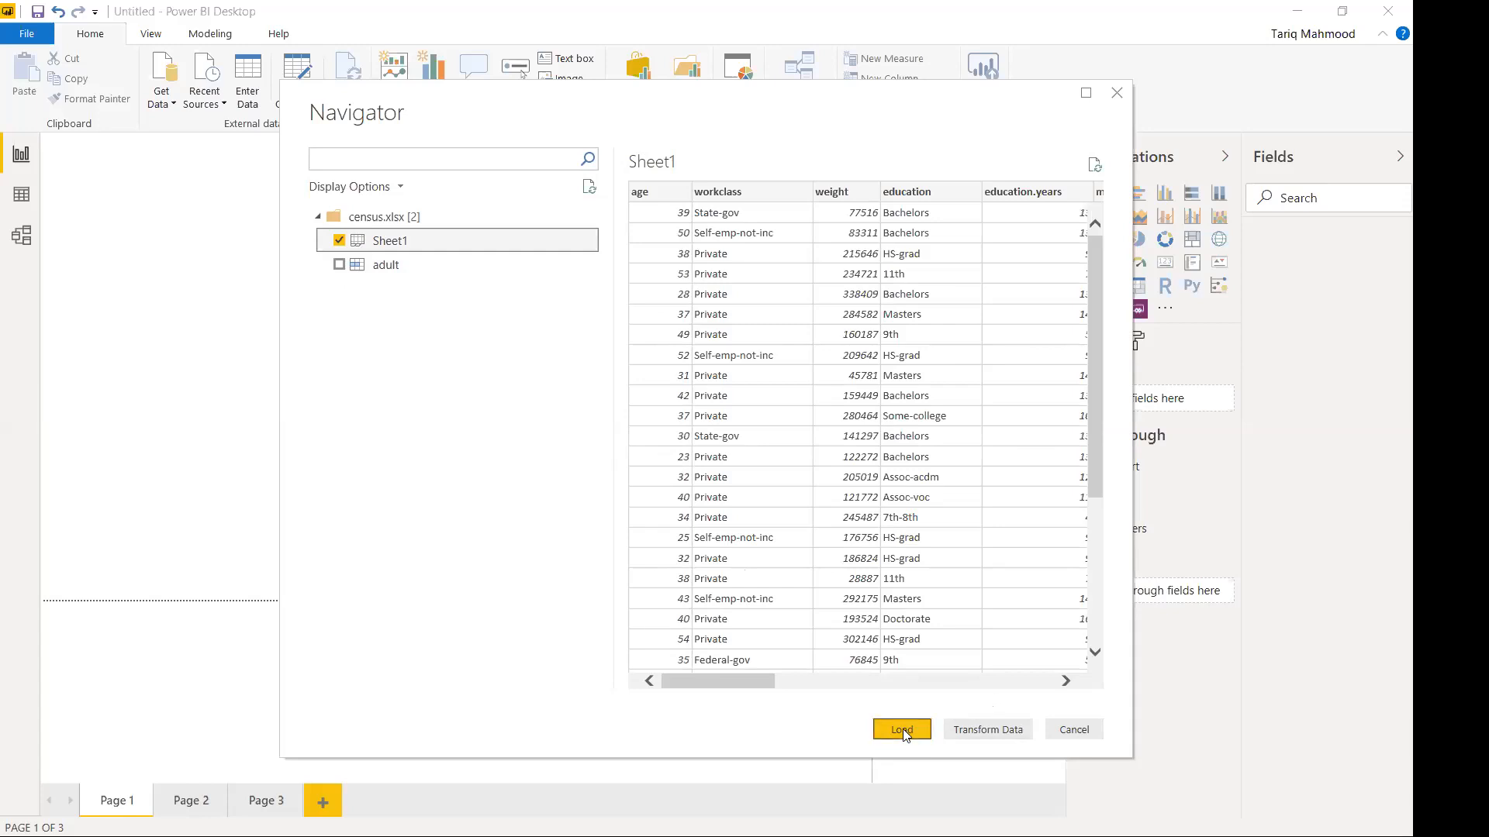
click(971, 737)
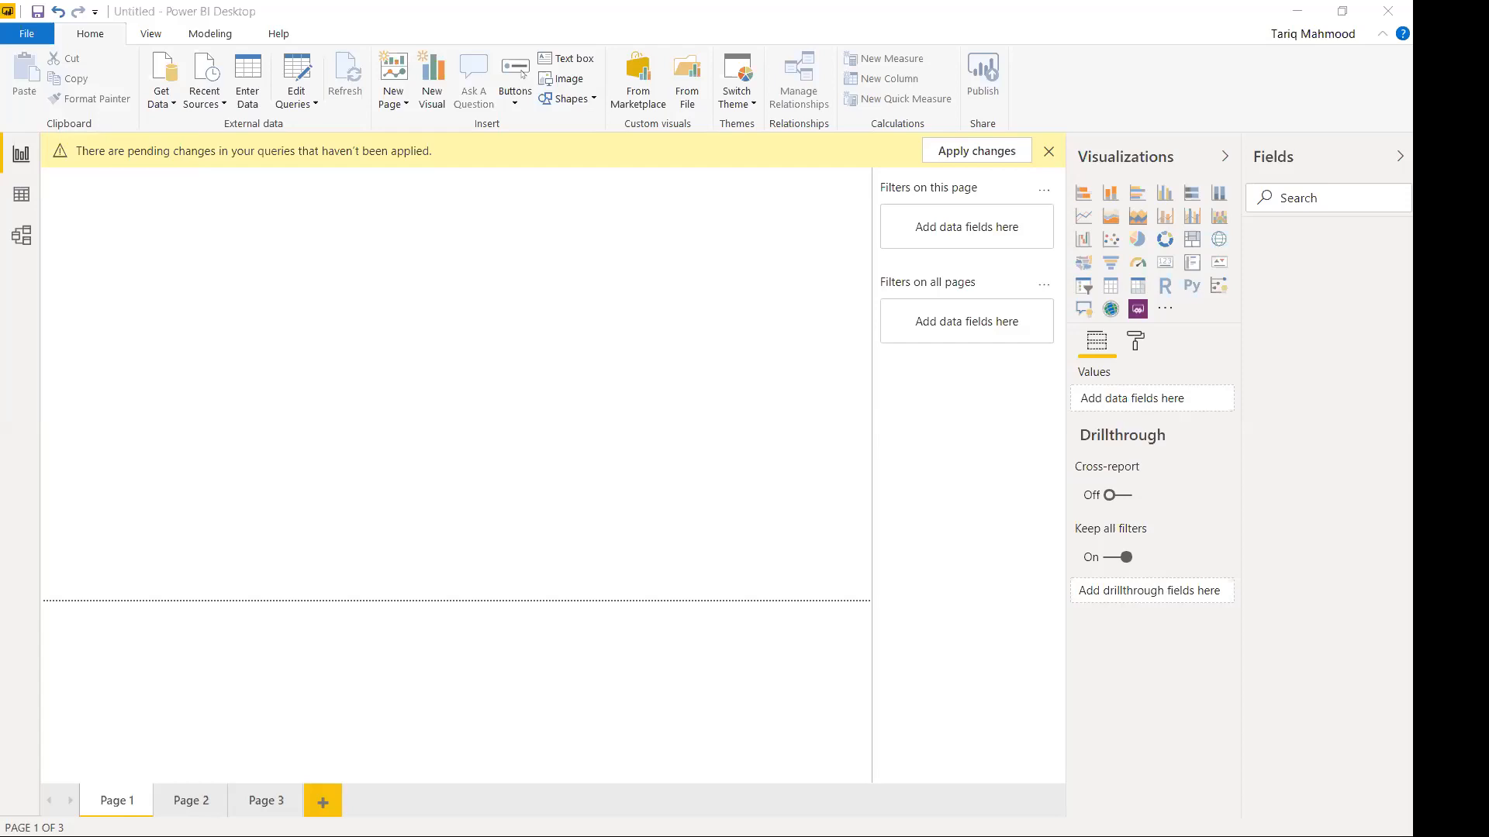
Bring up the Age column profile showing 66 distinct and 10 unique values.
mouse_move(284, 239)
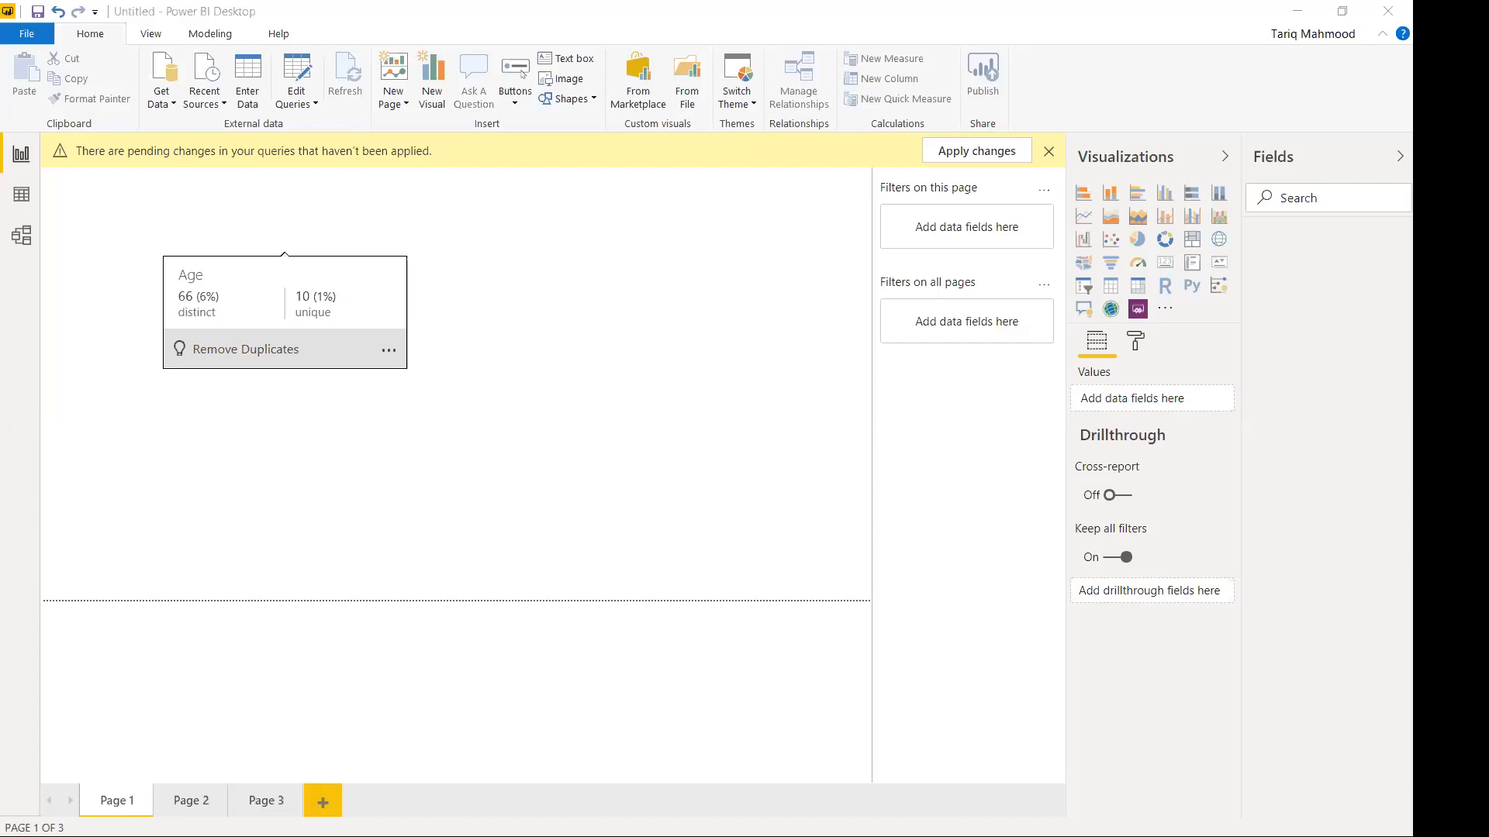
Apply Keep Duplicates from the Age column's statistics card actions.
click(388, 351)
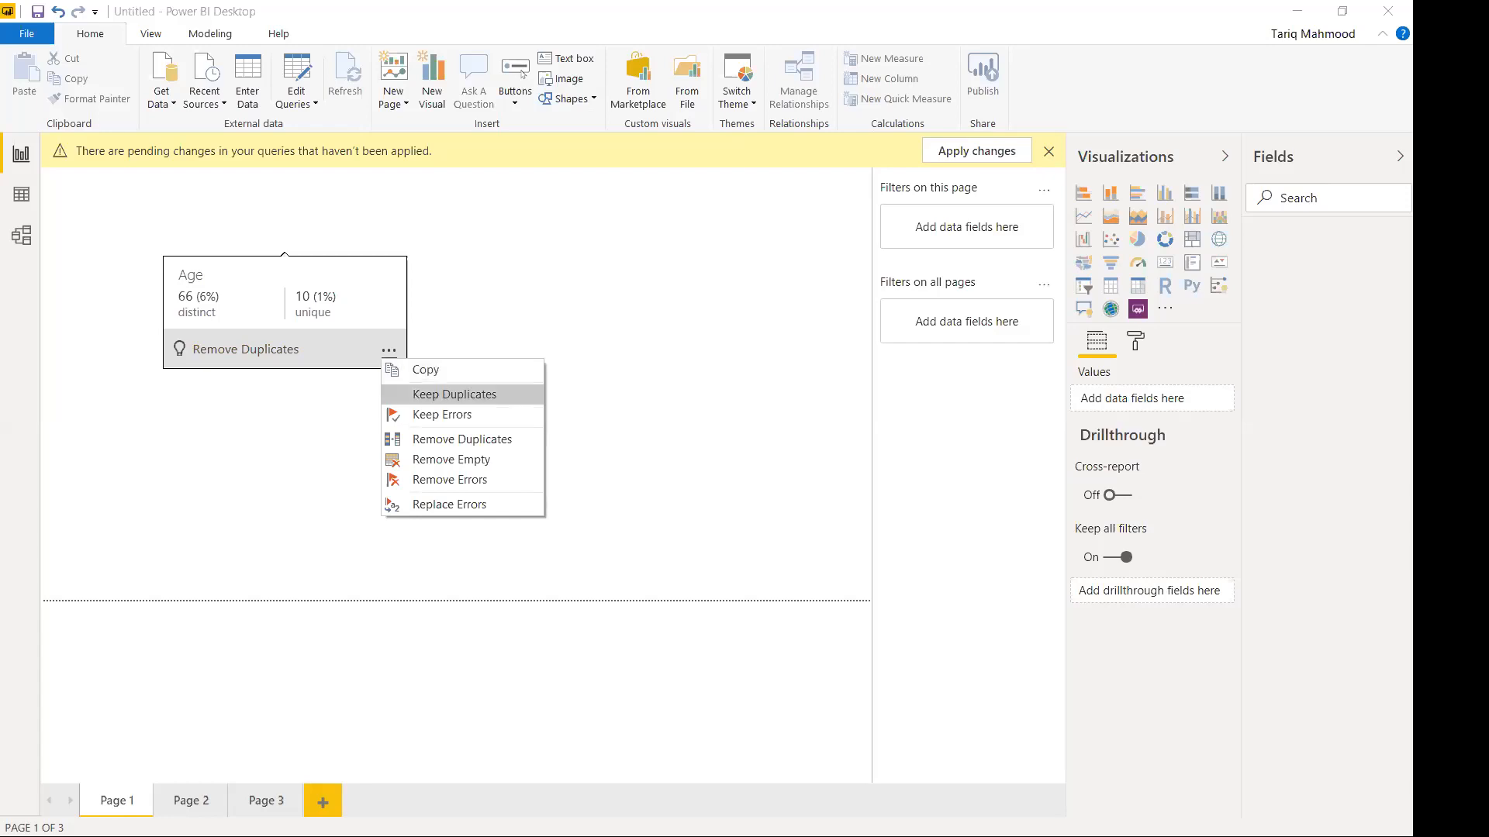
click(454, 394)
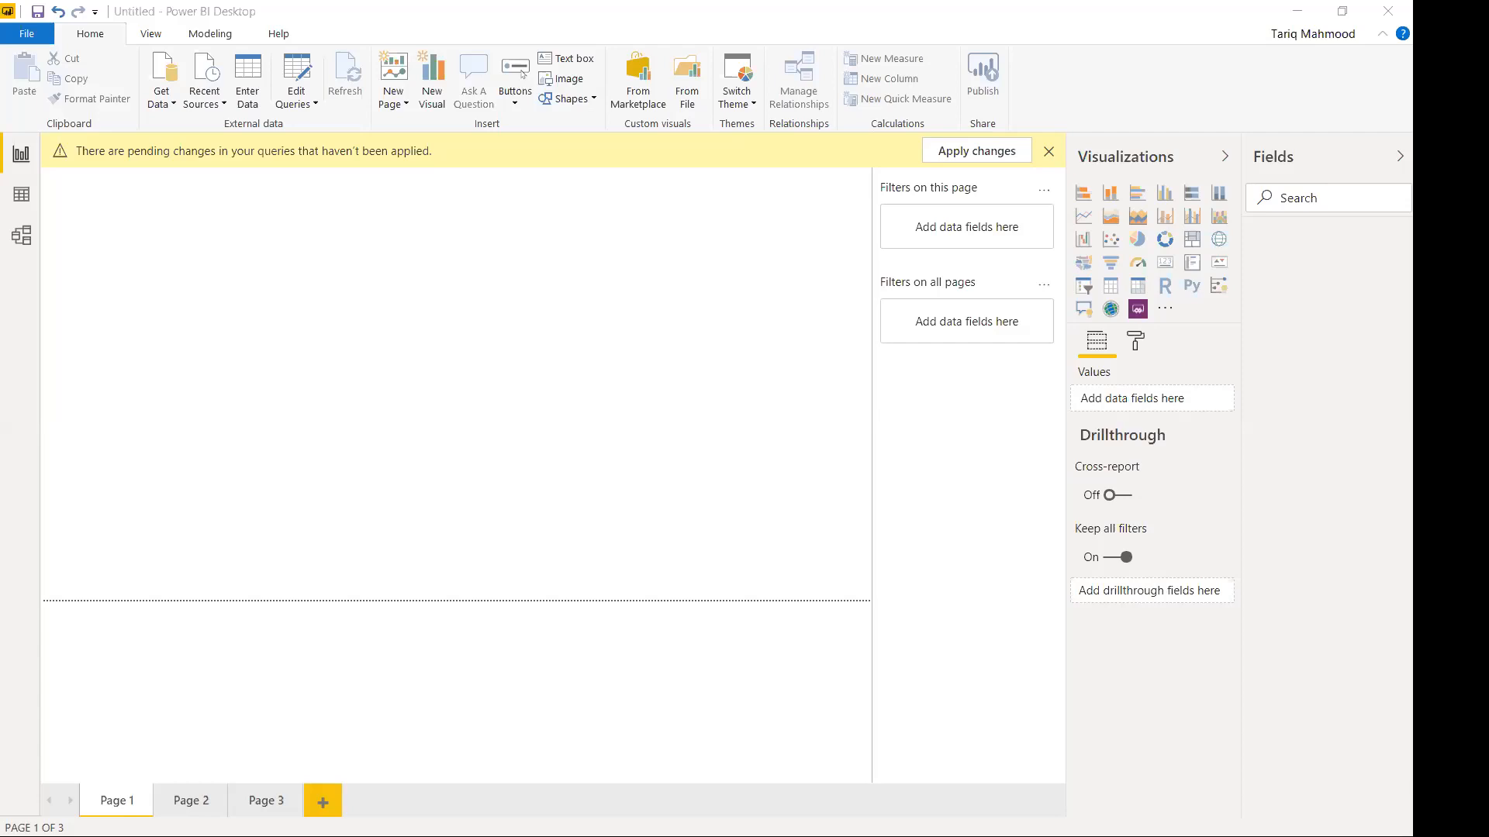
mouse_move(284, 243)
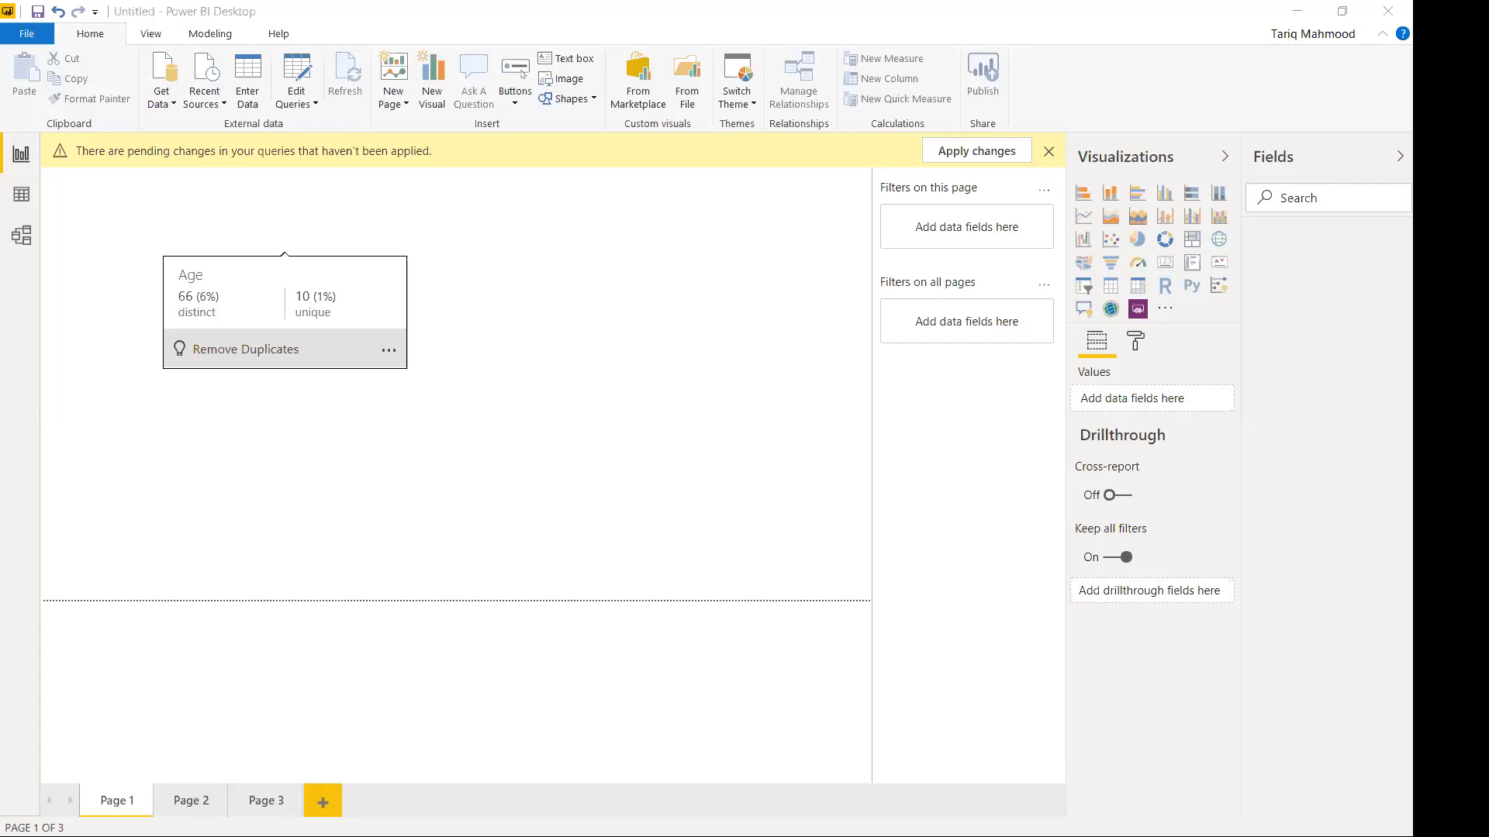
click(388, 351)
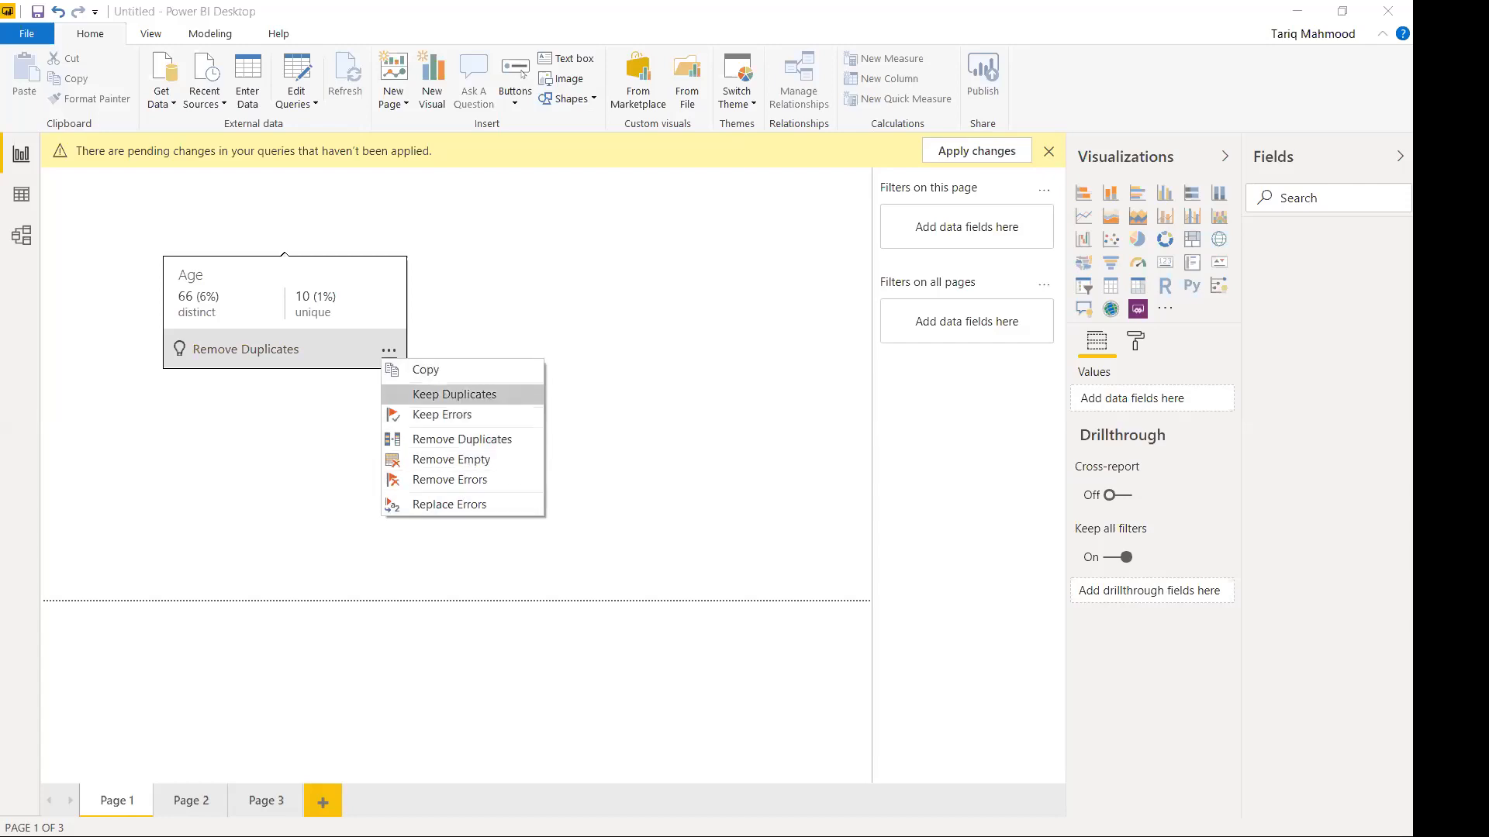
click(454, 395)
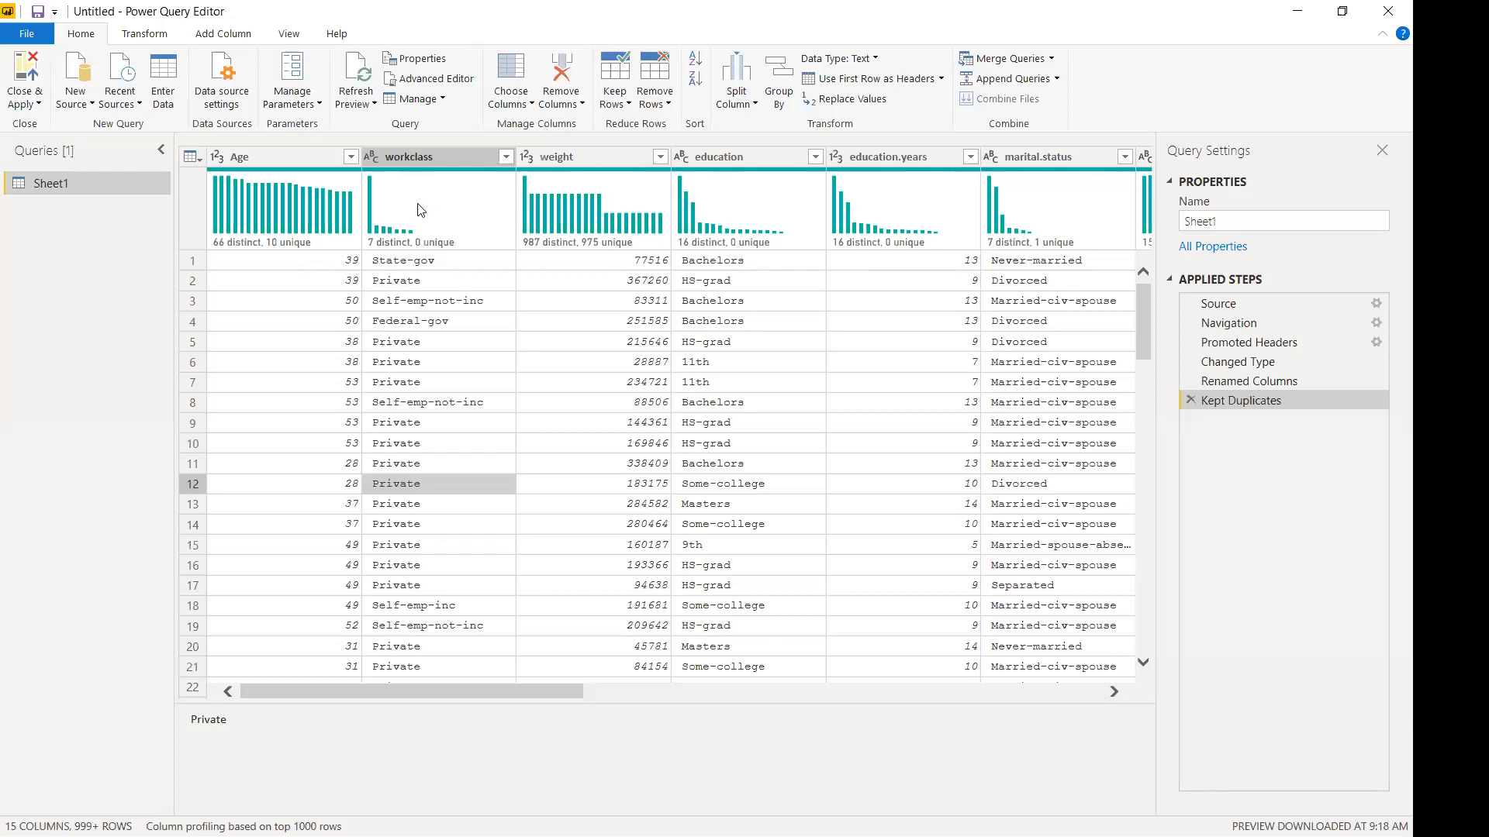
Show the action list on the Age column's distinct/unique statistics card.
mouse_move(418, 209)
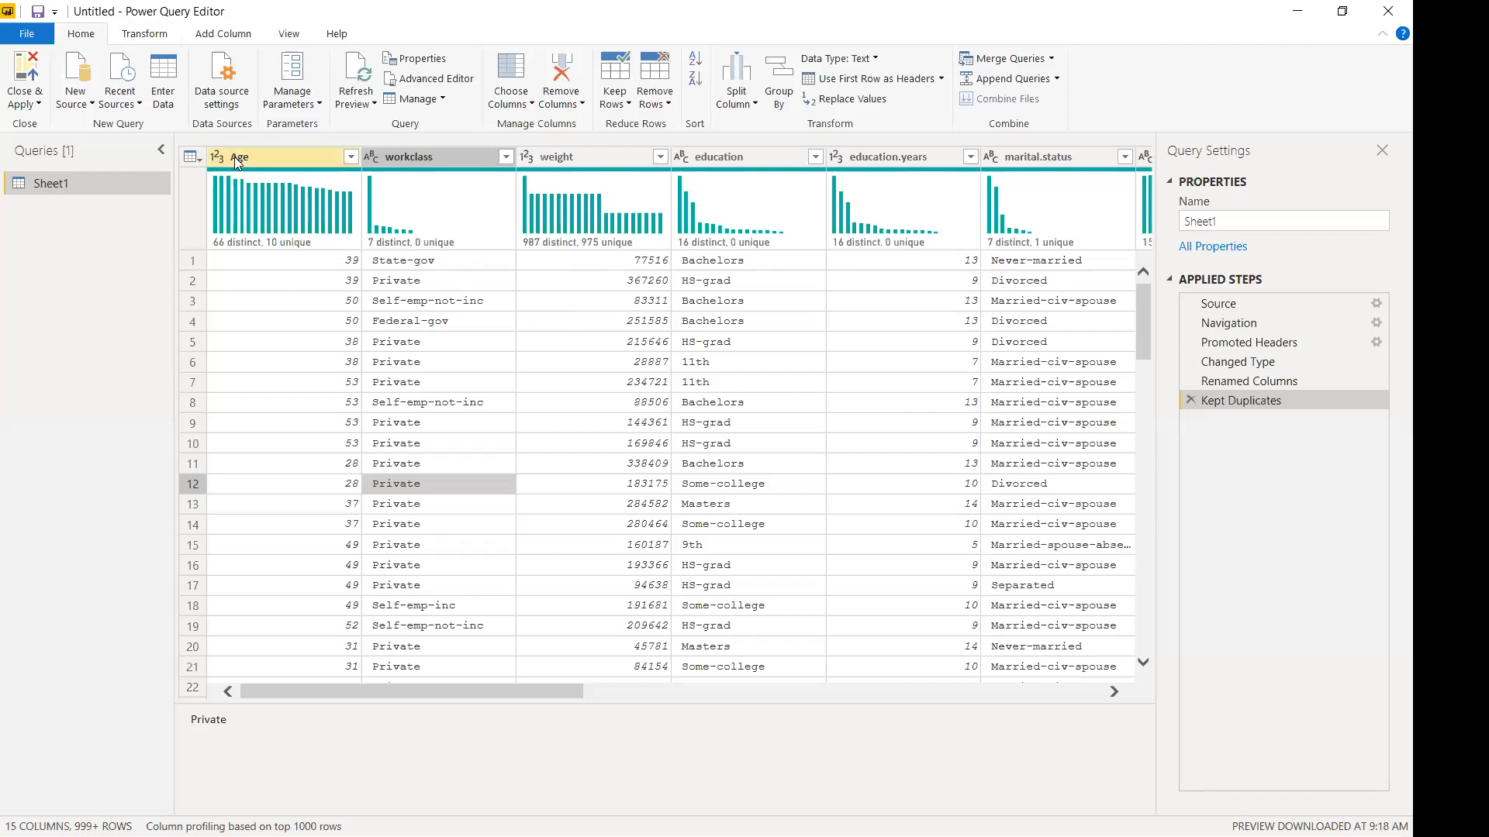
mouse_move(305, 247)
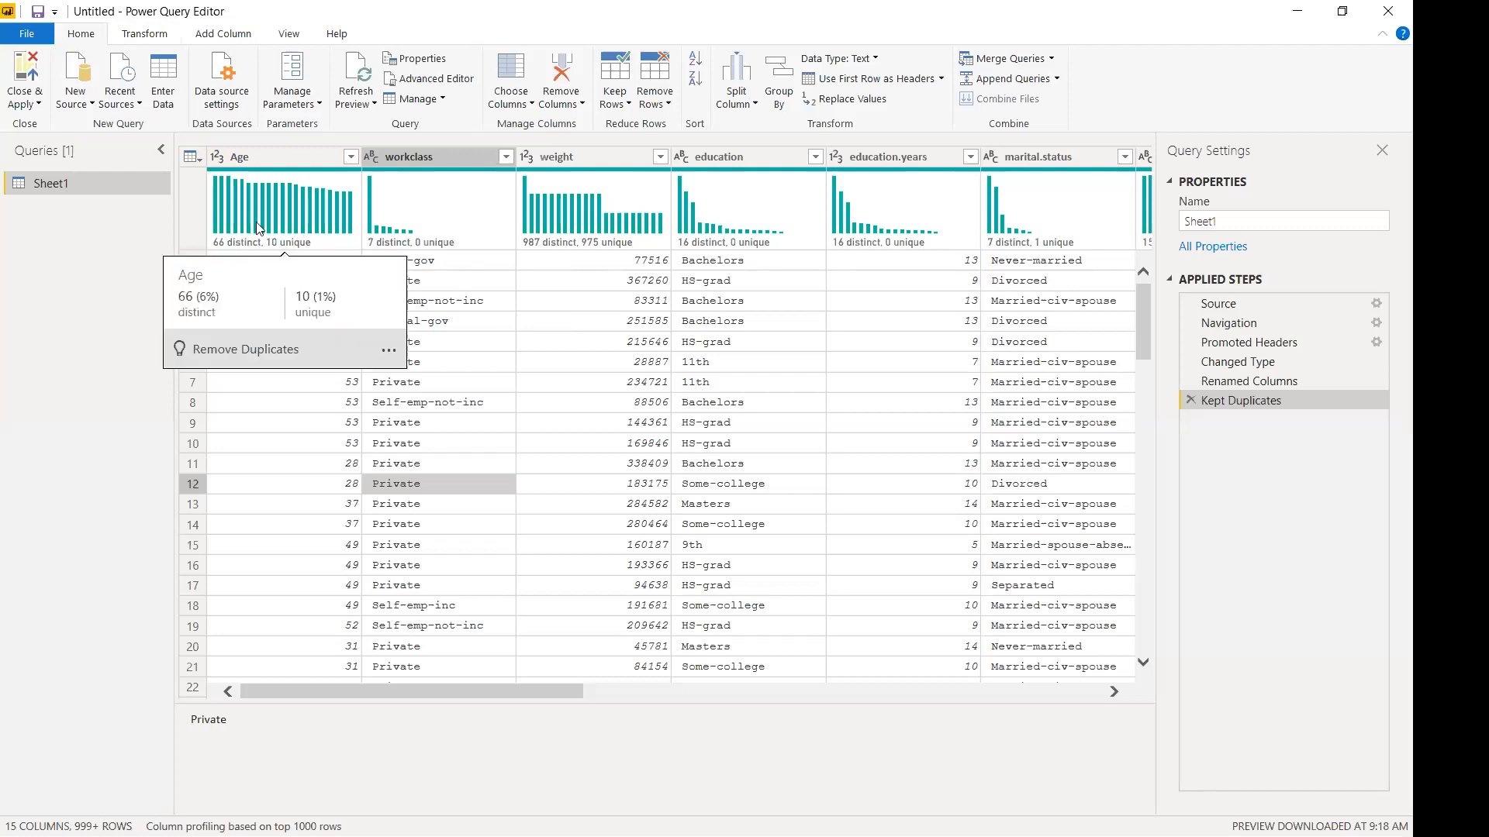
click(387, 352)
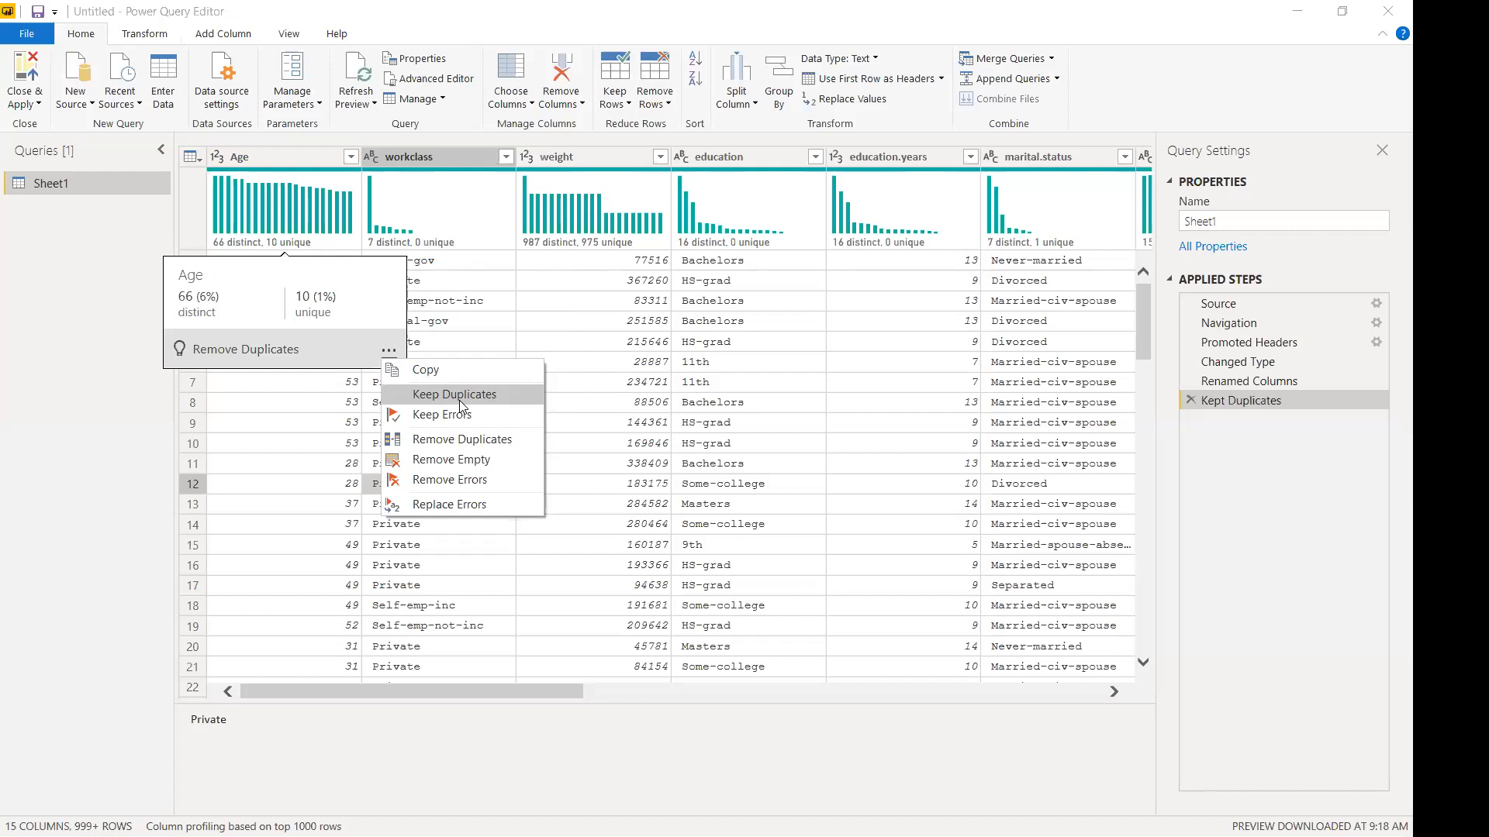
Dismiss the actions list and inspect Age cells, including the 53 values in rows 7–9.
click(337, 463)
click(351, 387)
click(353, 403)
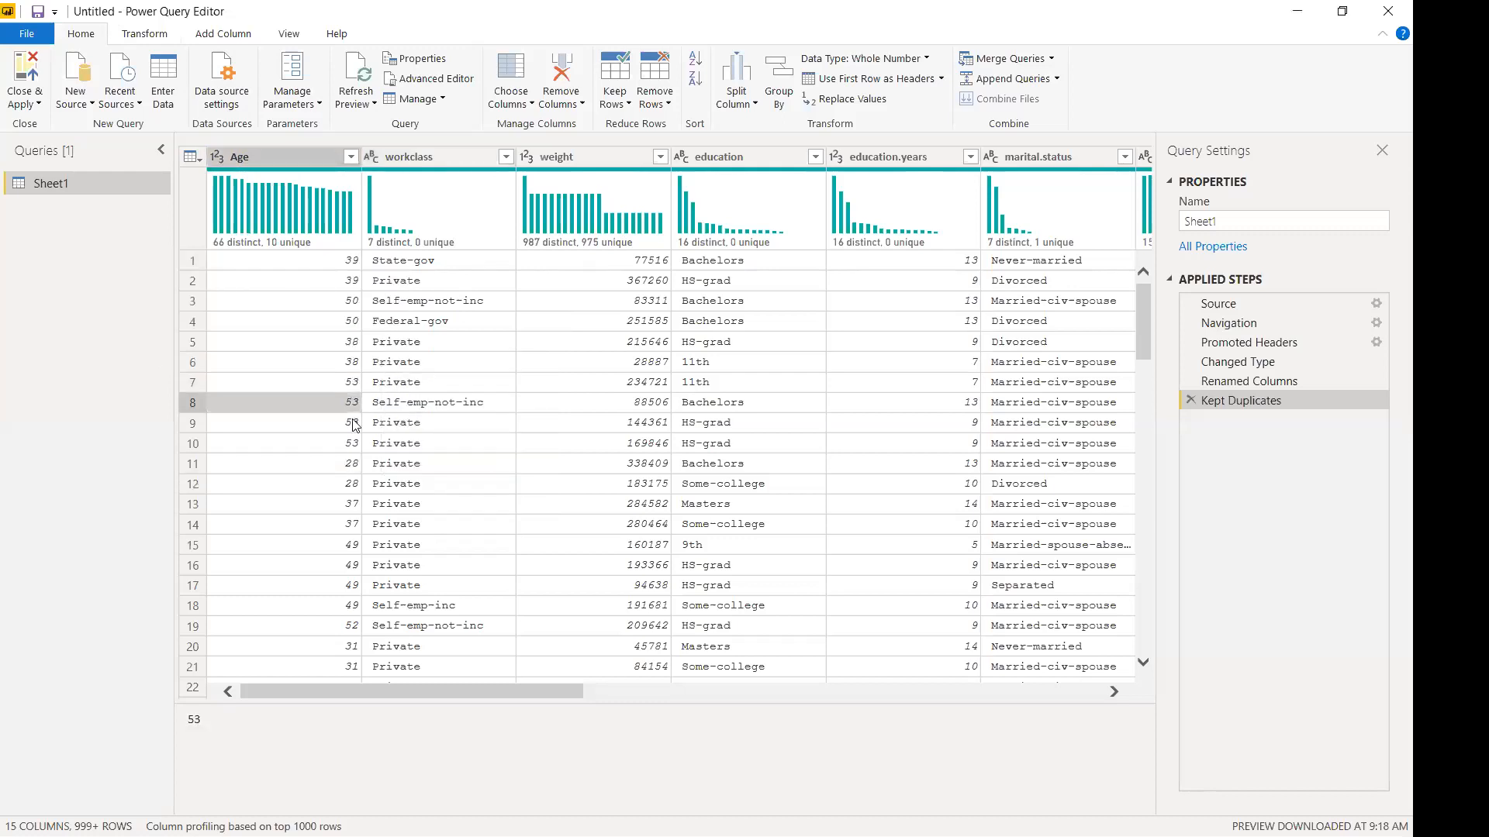
click(353, 423)
click(349, 443)
click(349, 386)
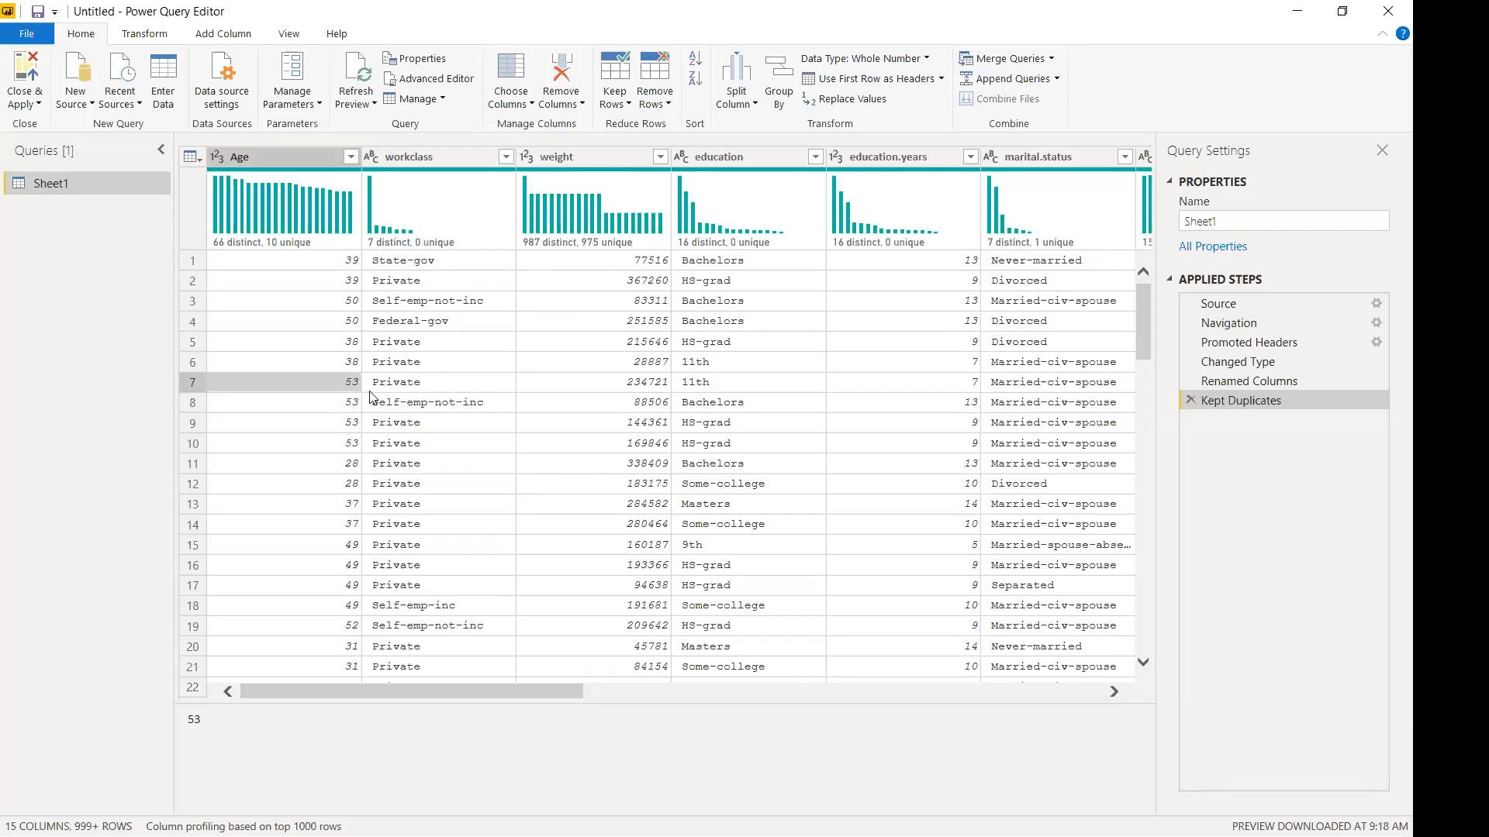
click(343, 405)
click(344, 430)
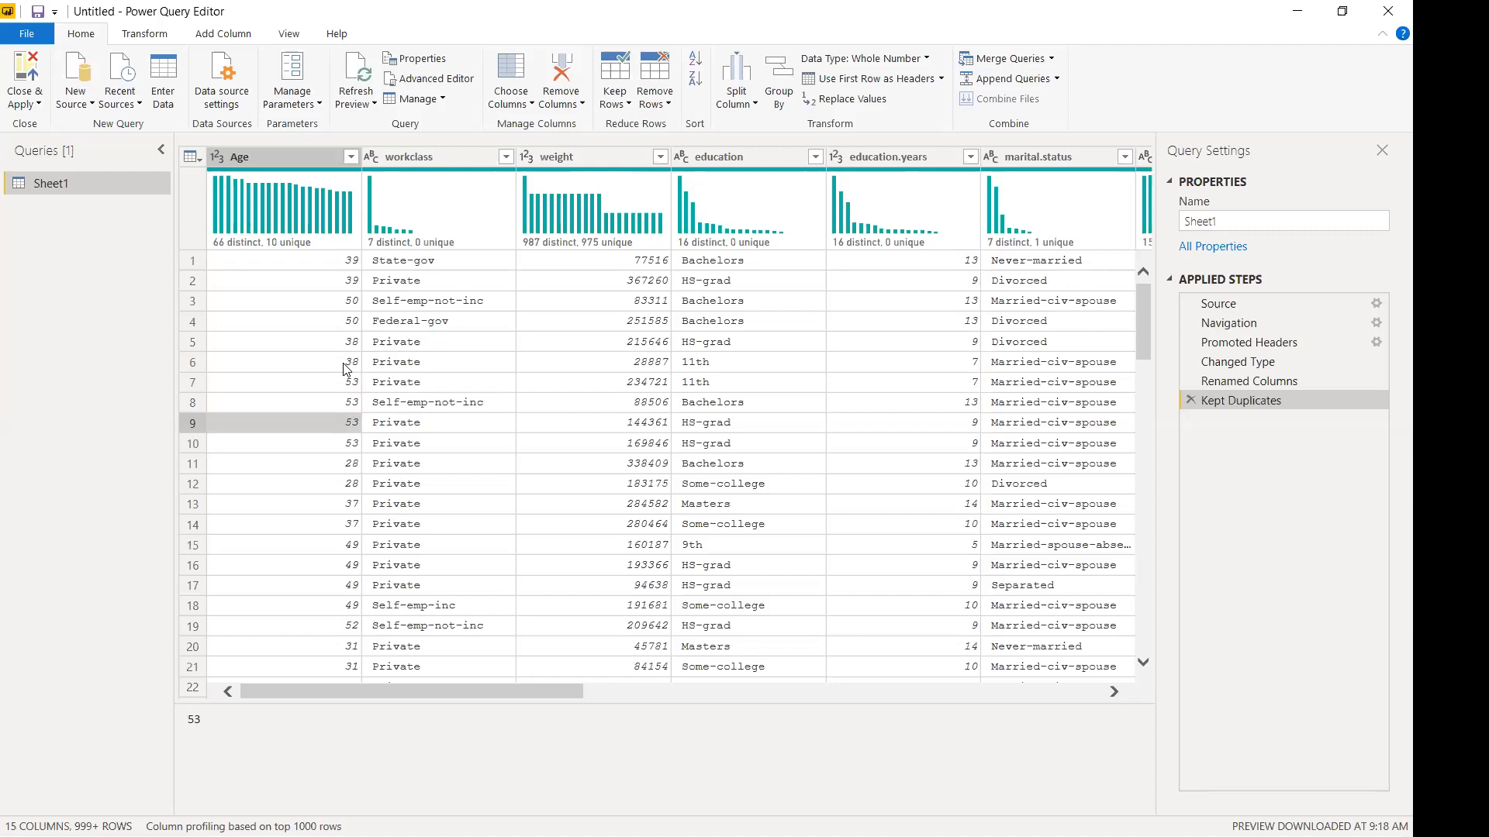
Select the Age column and apply Keep Duplicates again, creating Kept Duplicates1.
click(306, 246)
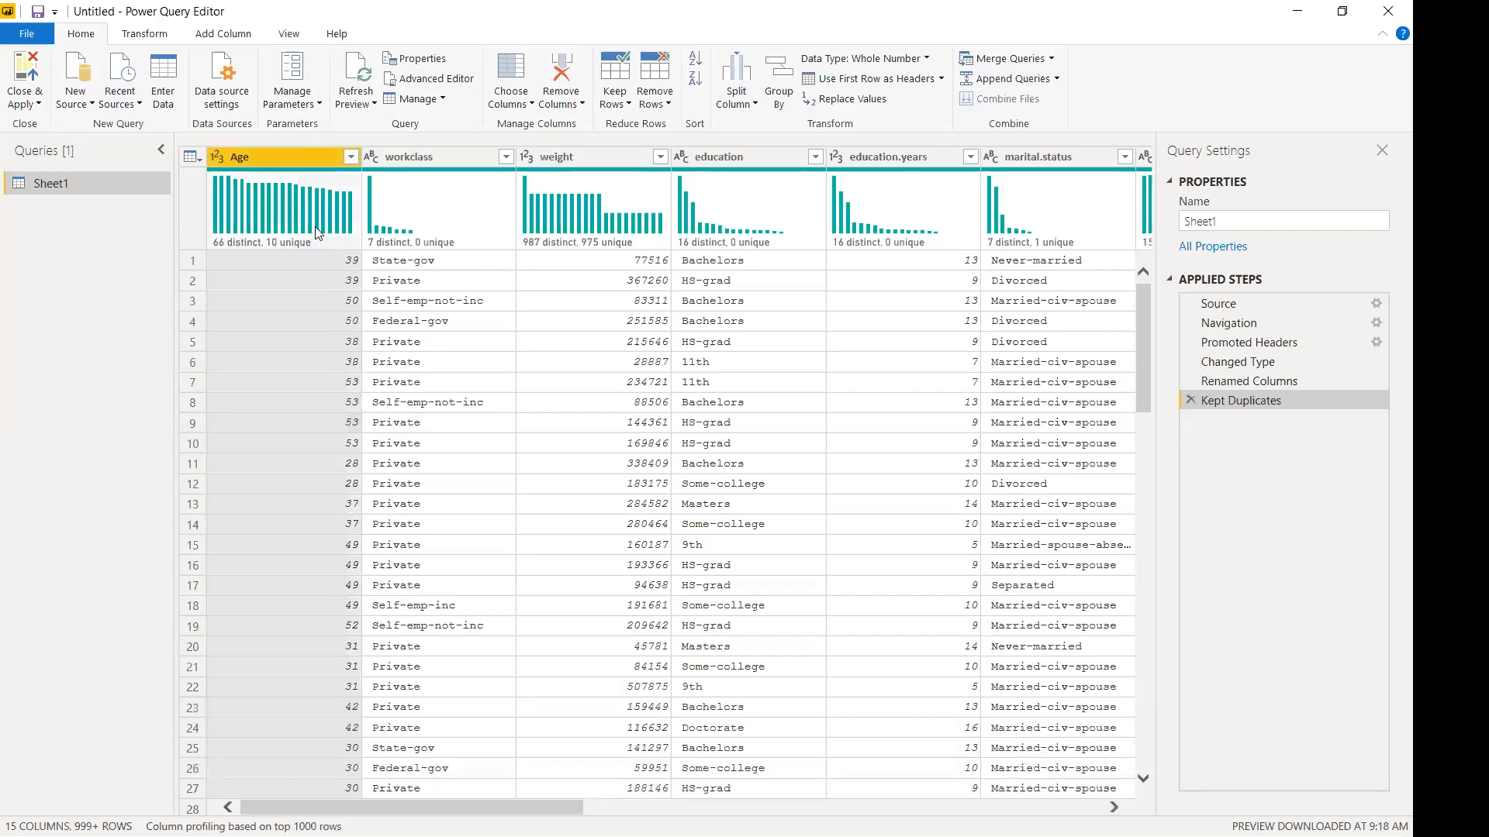
click(389, 352)
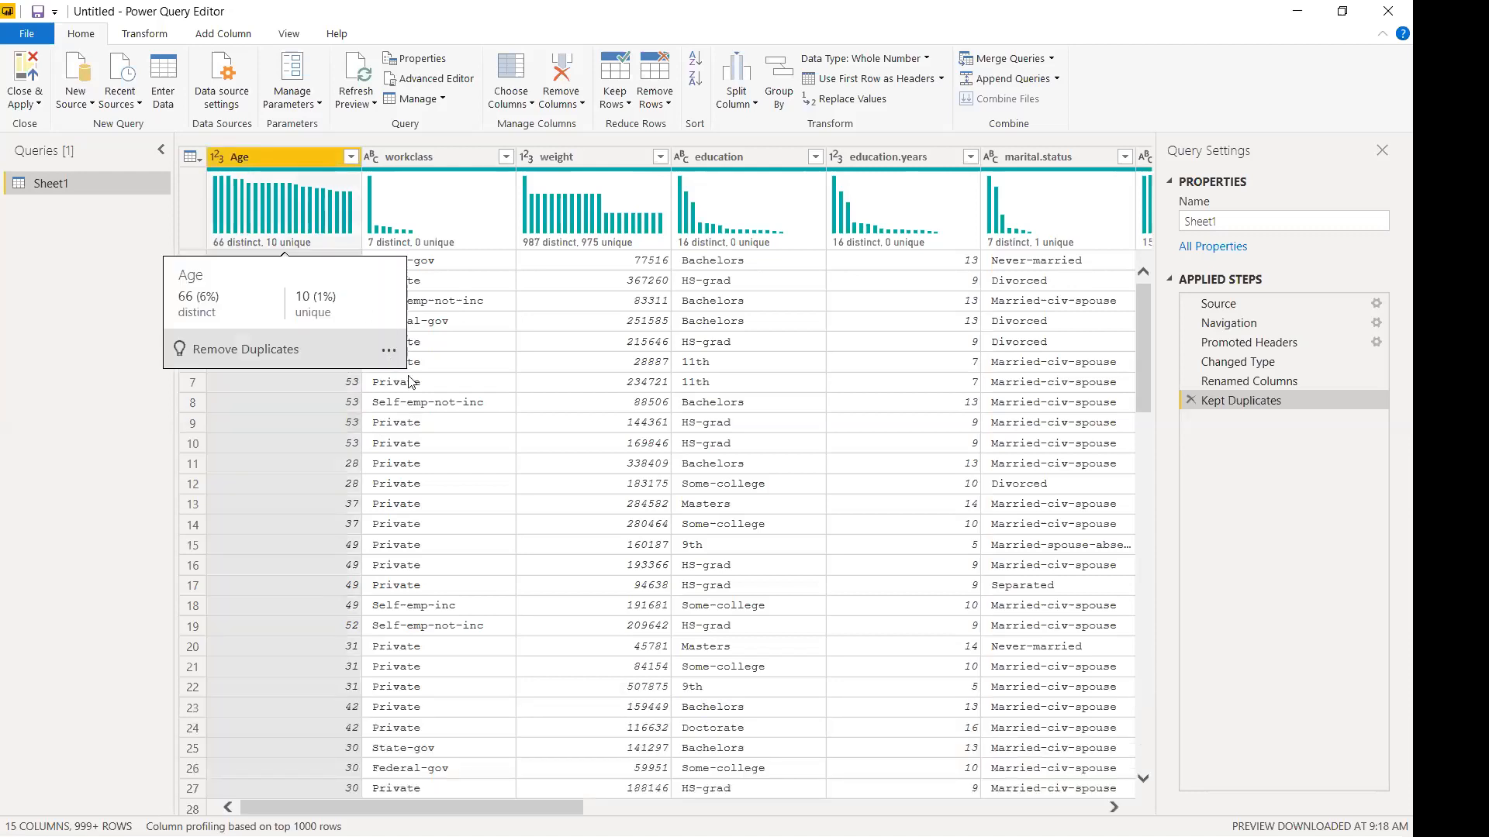
click(429, 397)
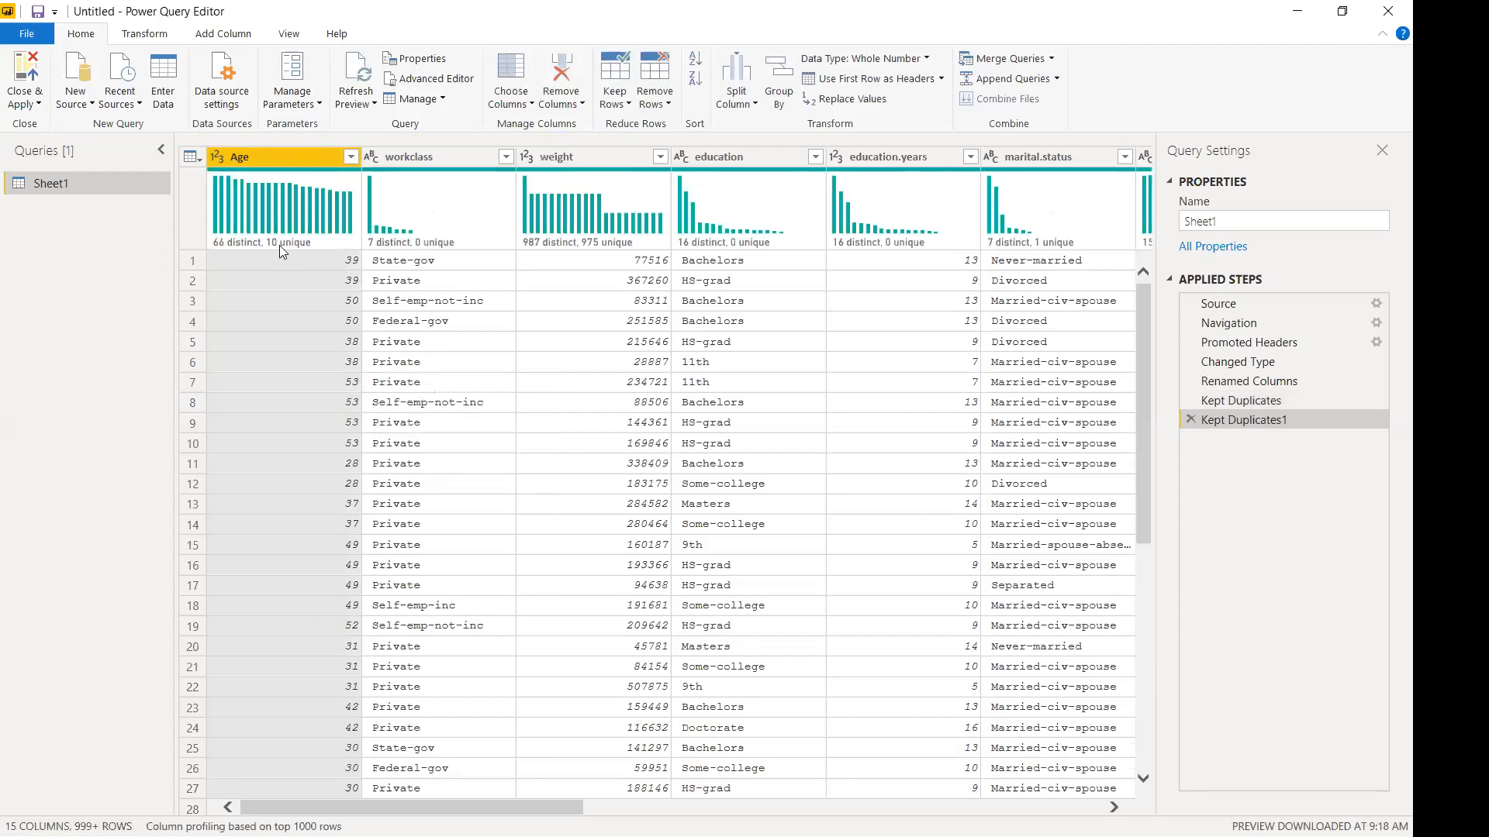
mouse_move(331, 238)
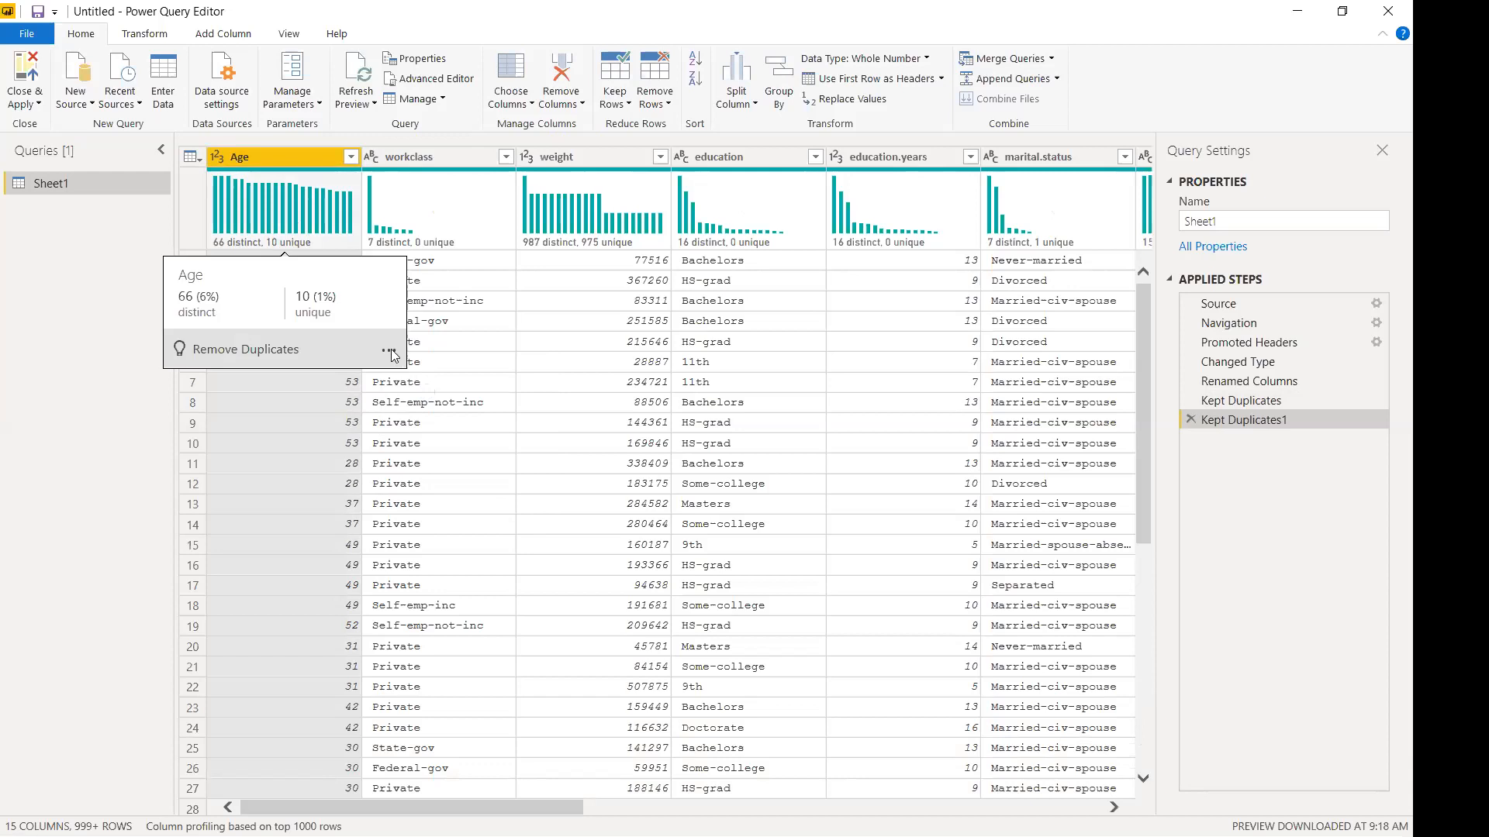
click(389, 352)
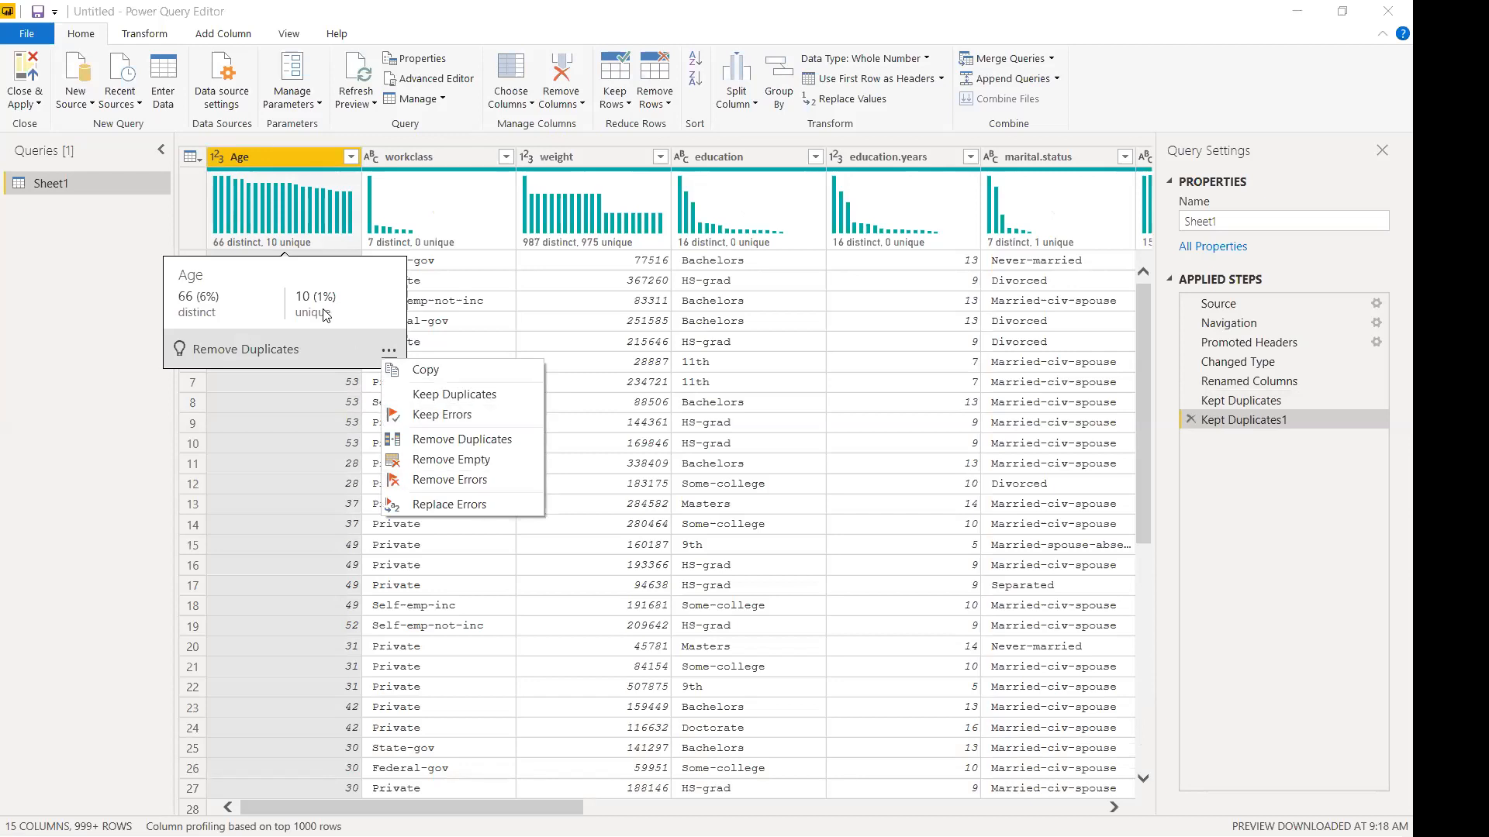
click(265, 248)
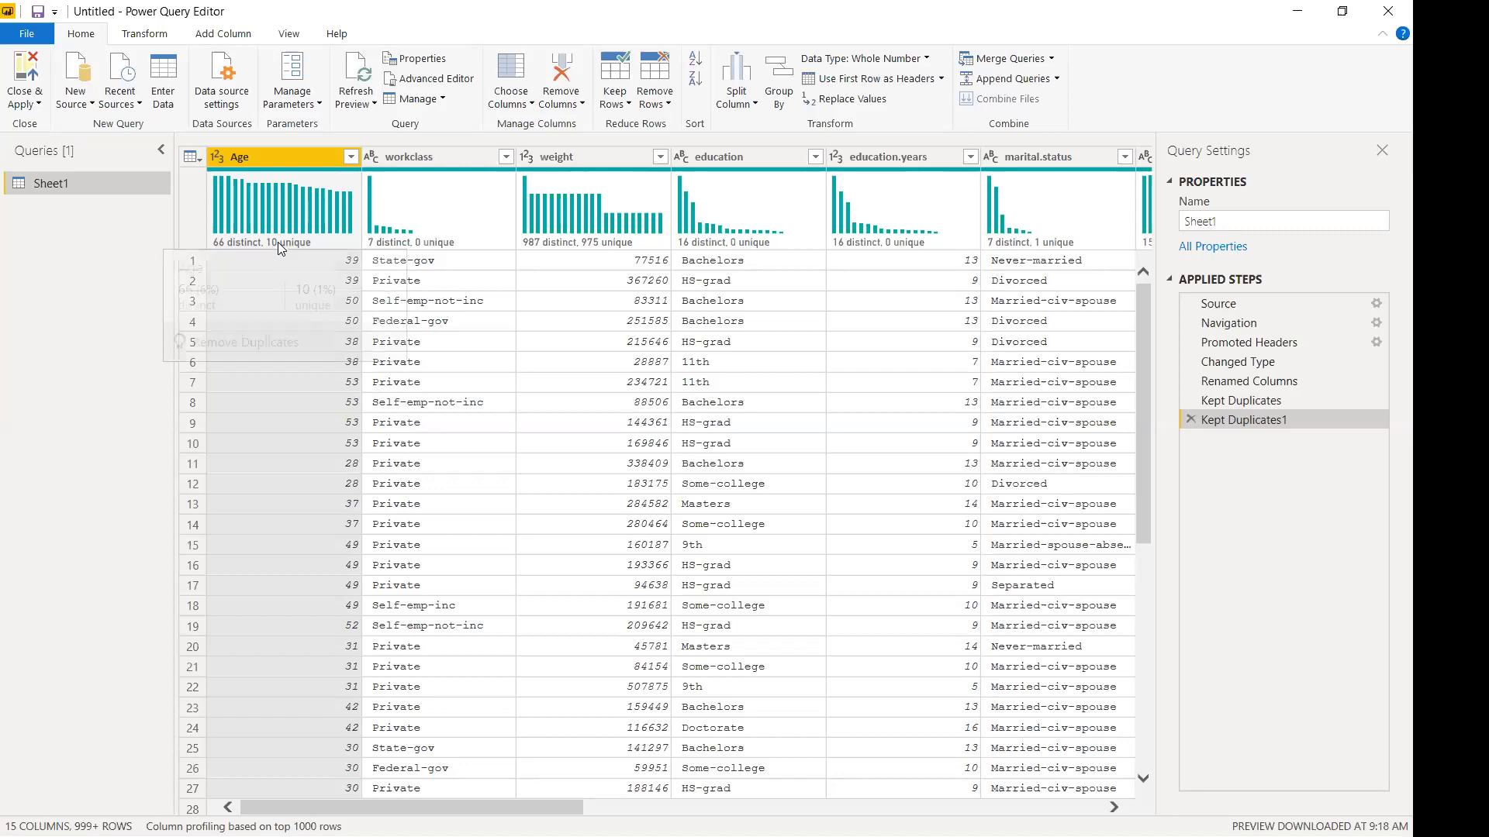
mouse_move(279, 244)
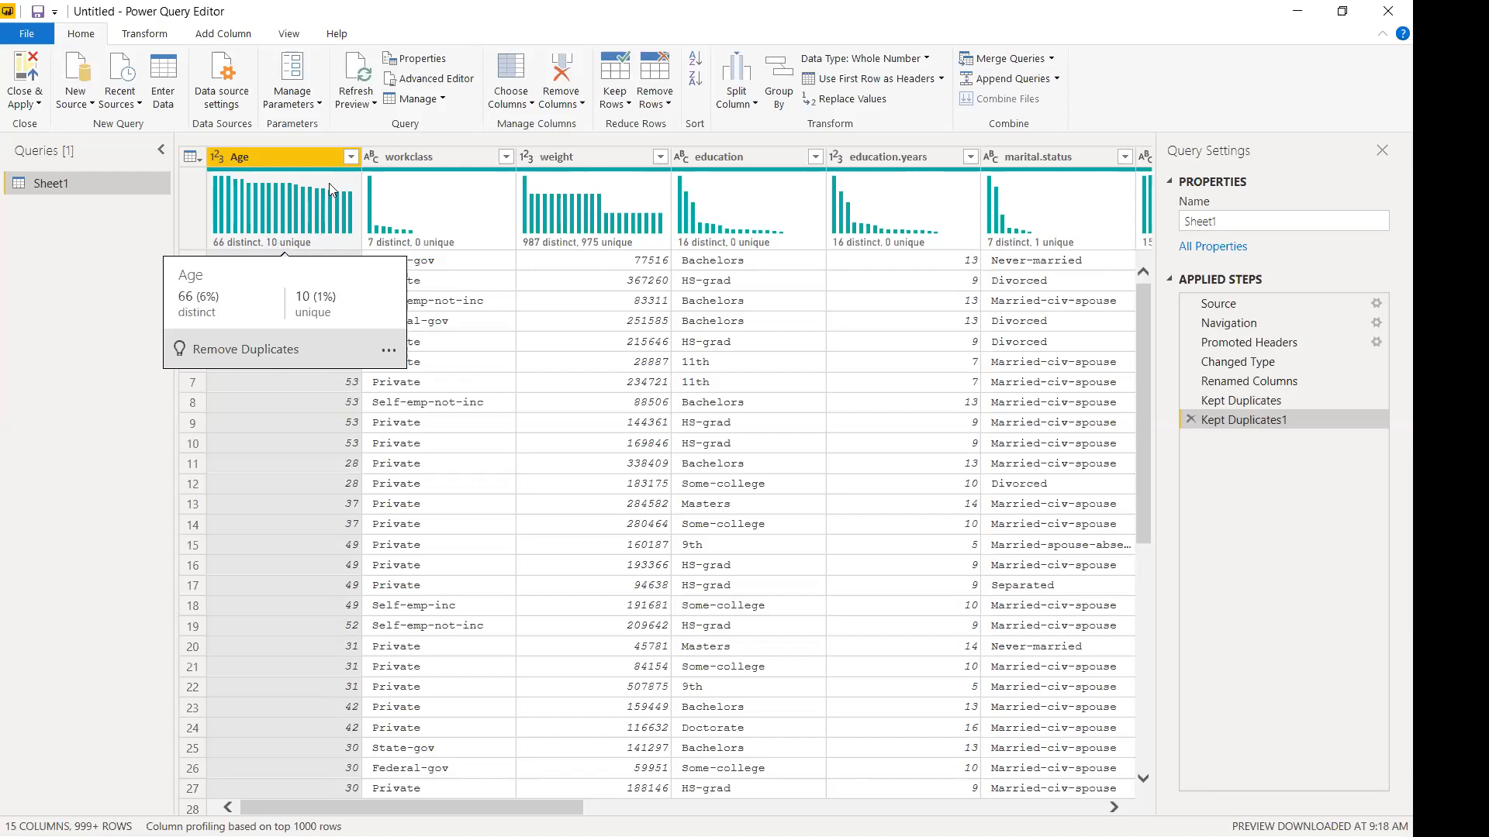
Sort Age ascending, then descending, then clear the Age sort to restore the original row order.
click(351, 156)
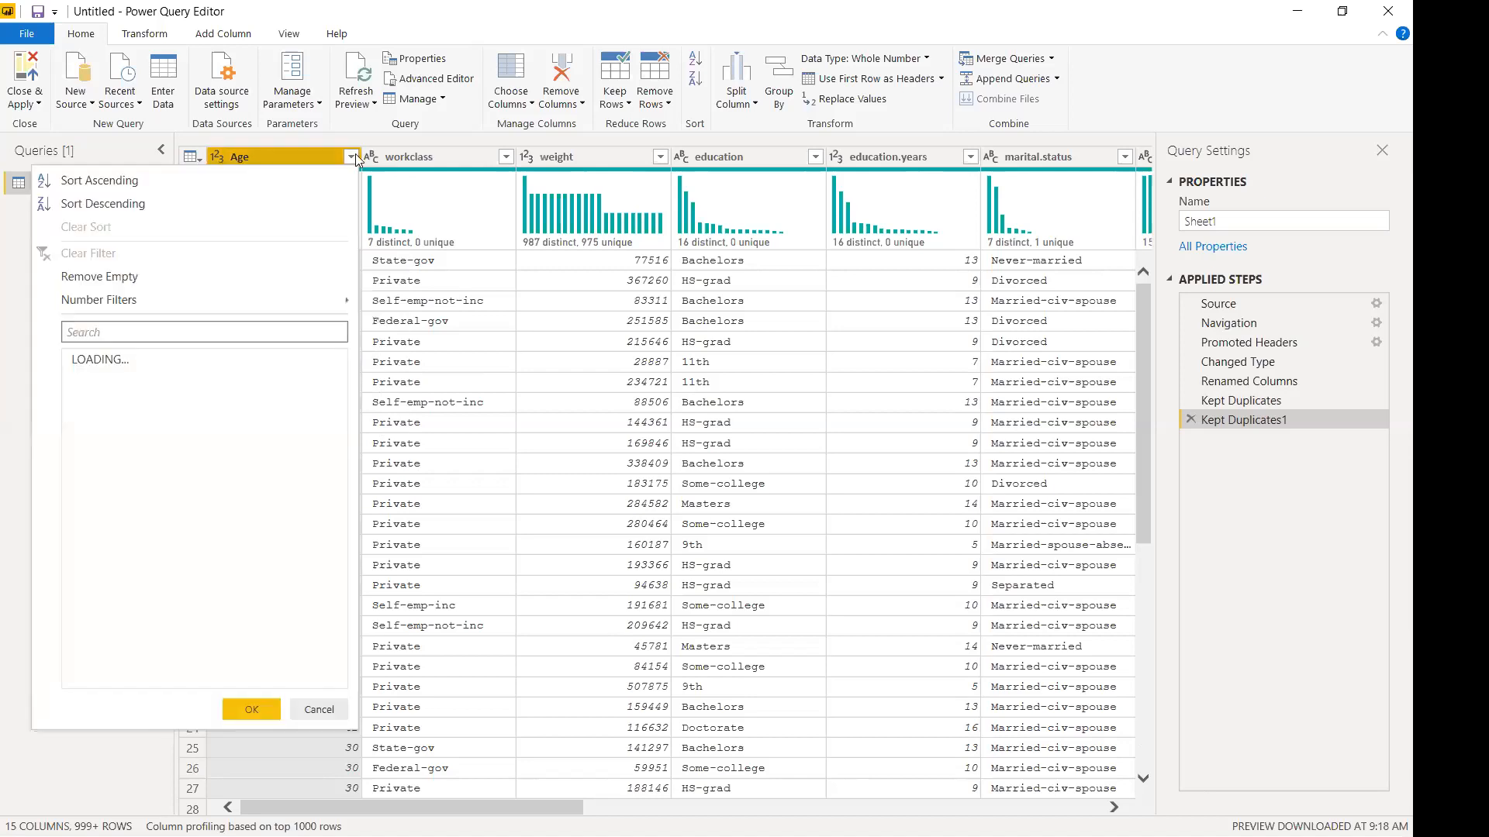
click(187, 181)
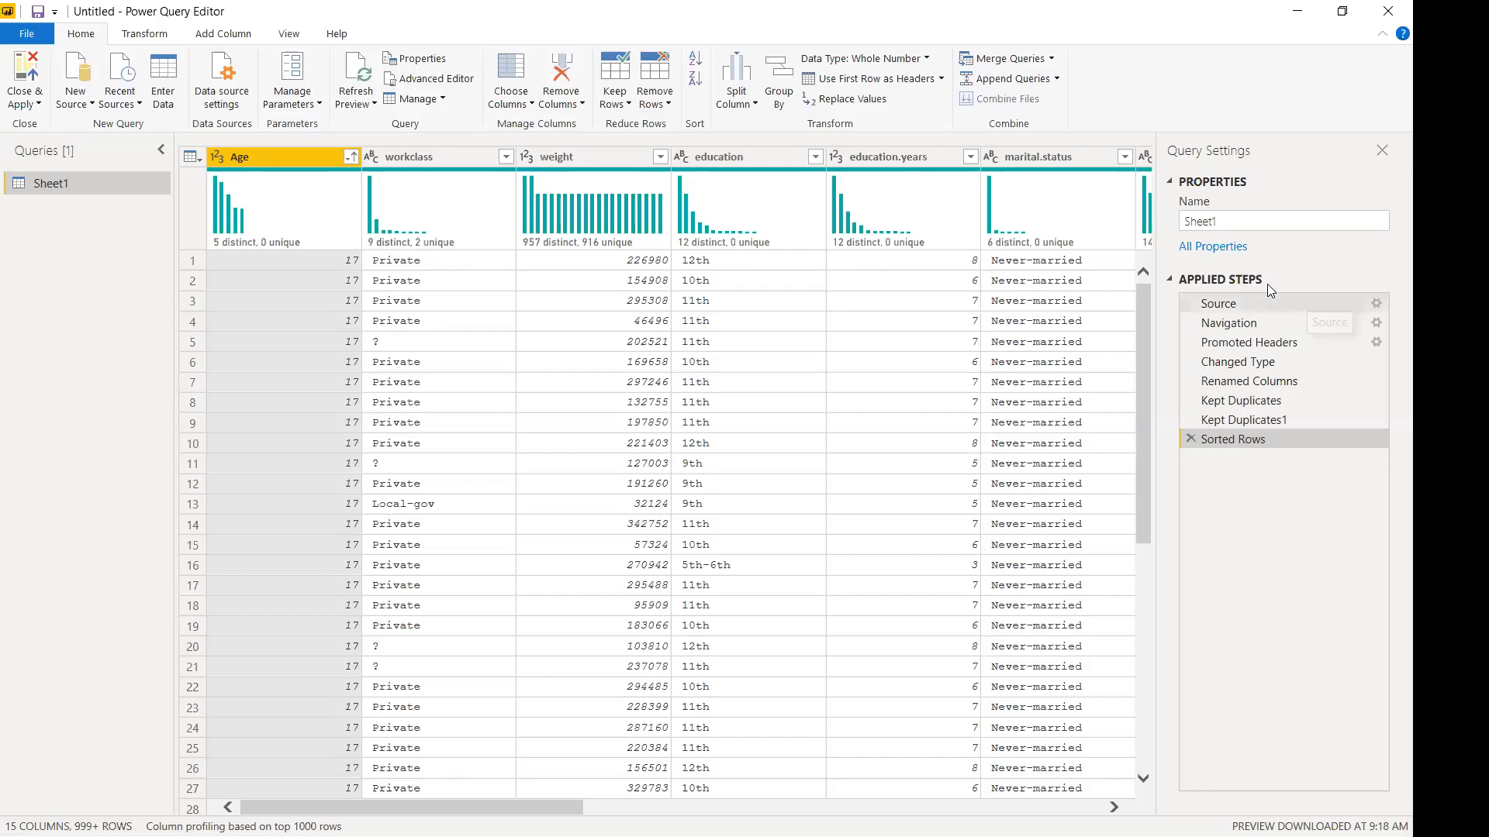
click(1132, 327)
drag(1143, 363, 1120, 649)
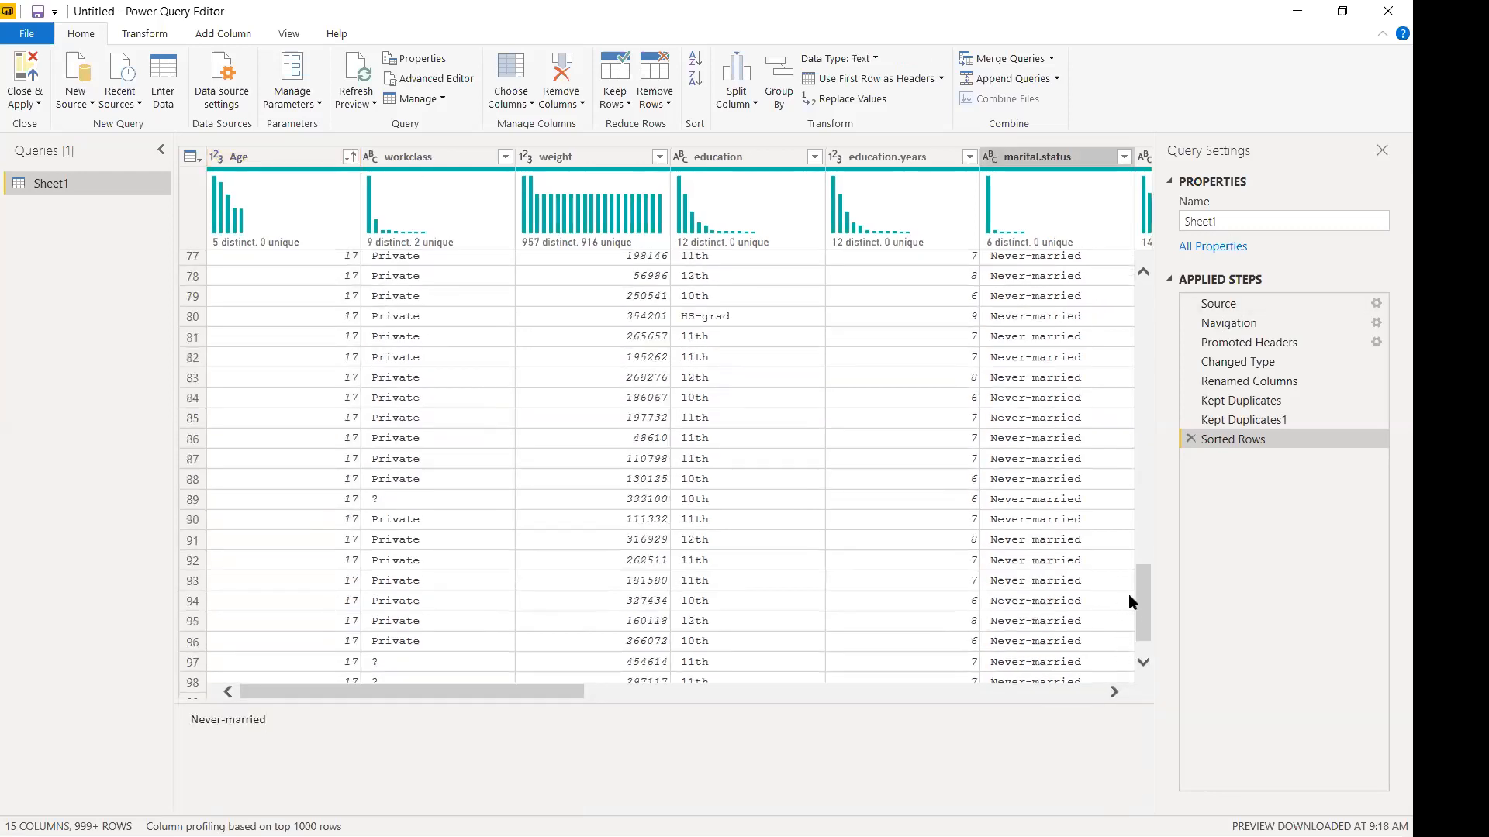
drag(1143, 587, 1145, 293)
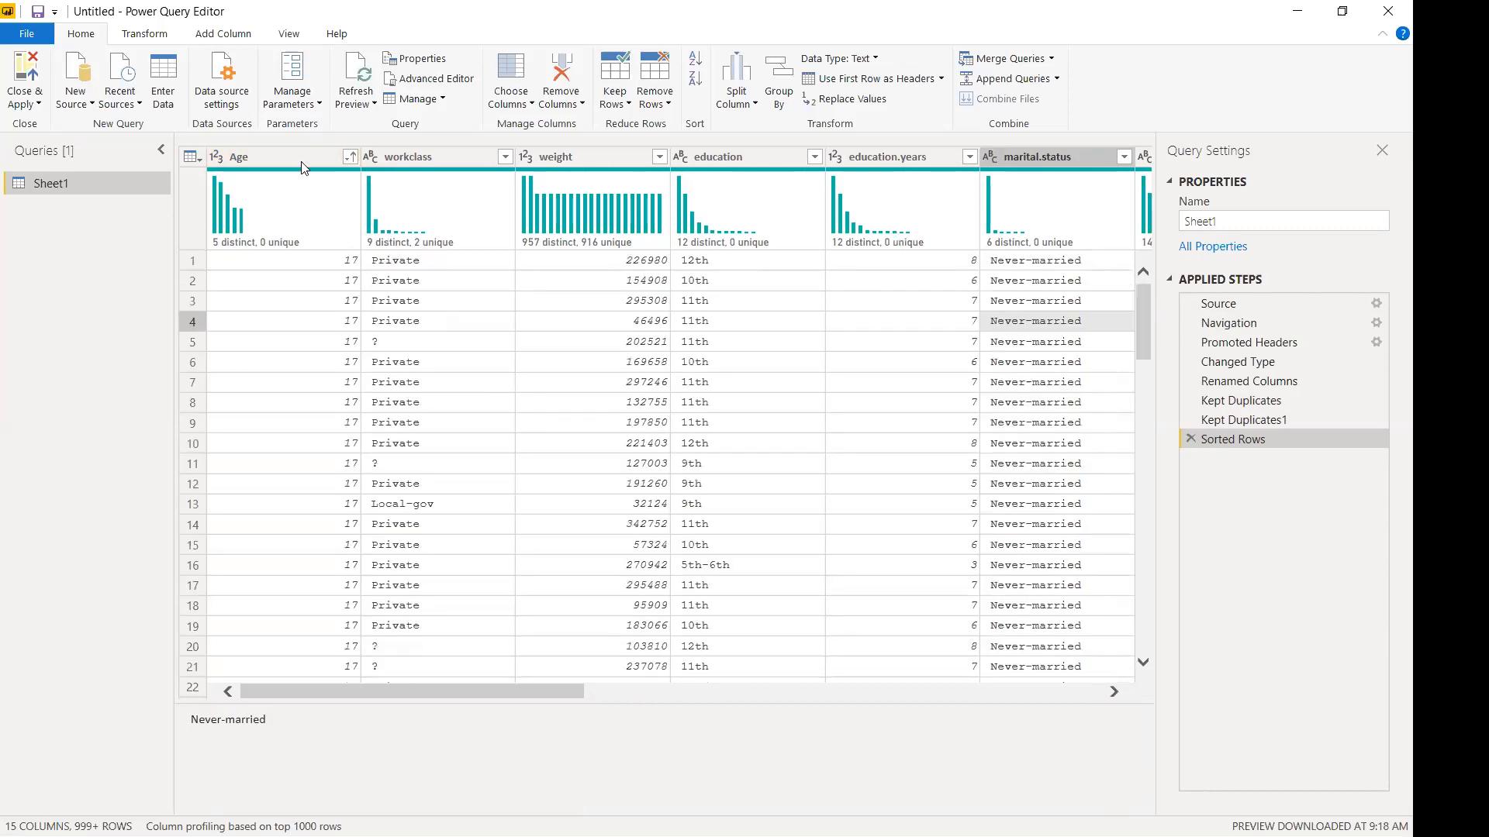
click(350, 156)
click(260, 204)
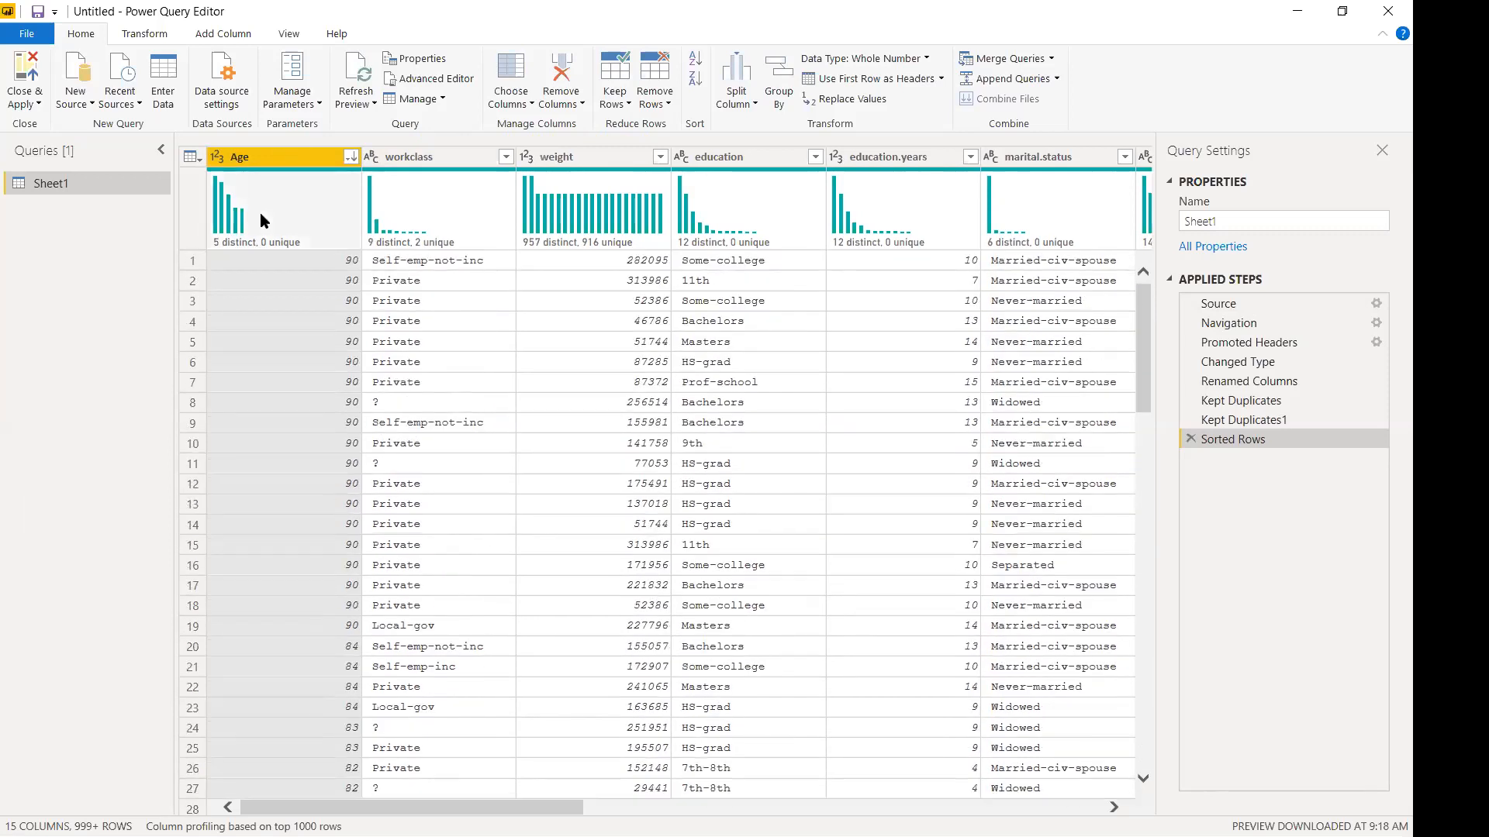
click(352, 158)
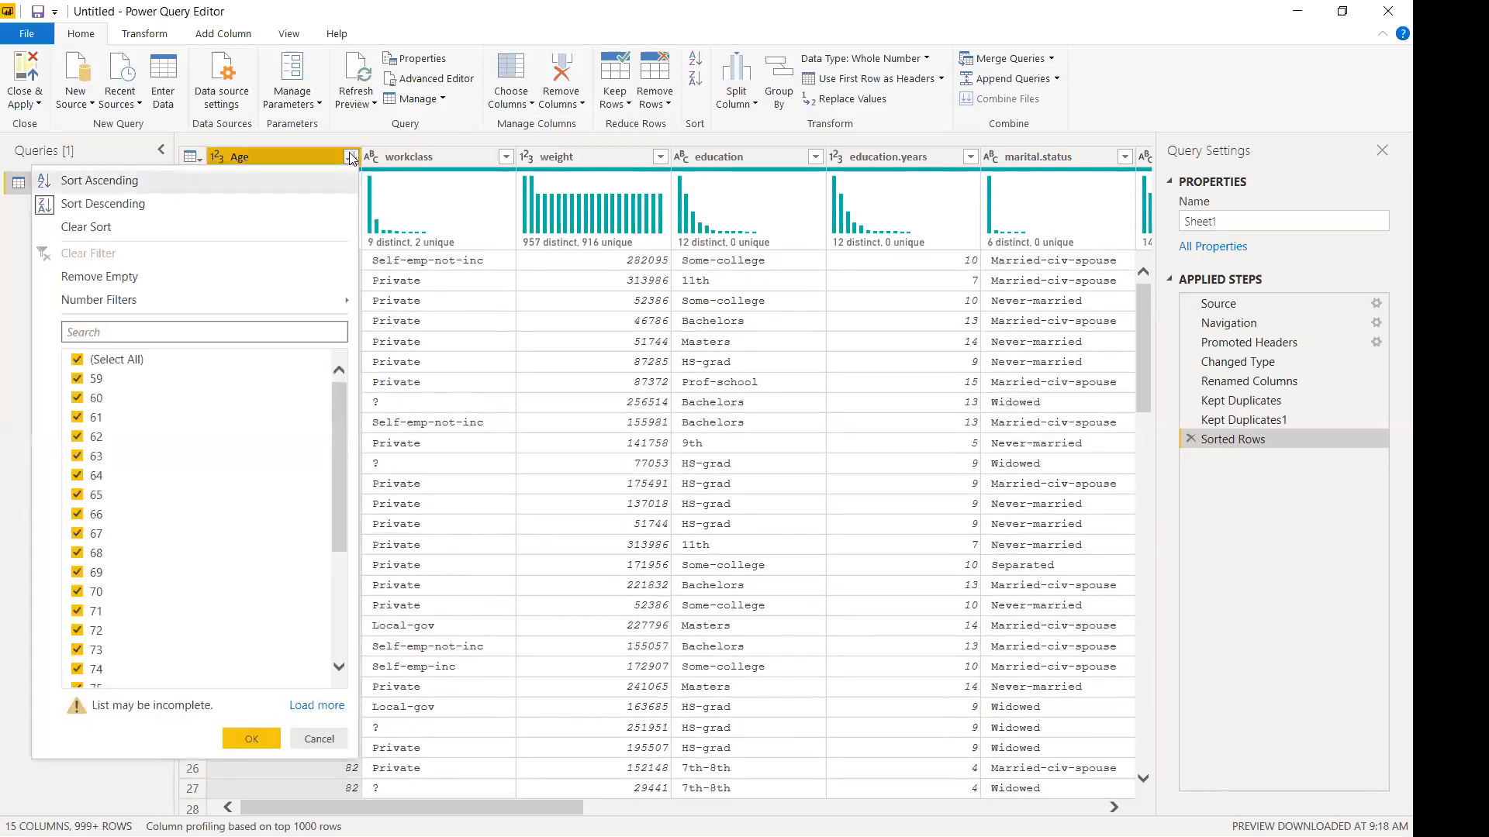
click(135, 226)
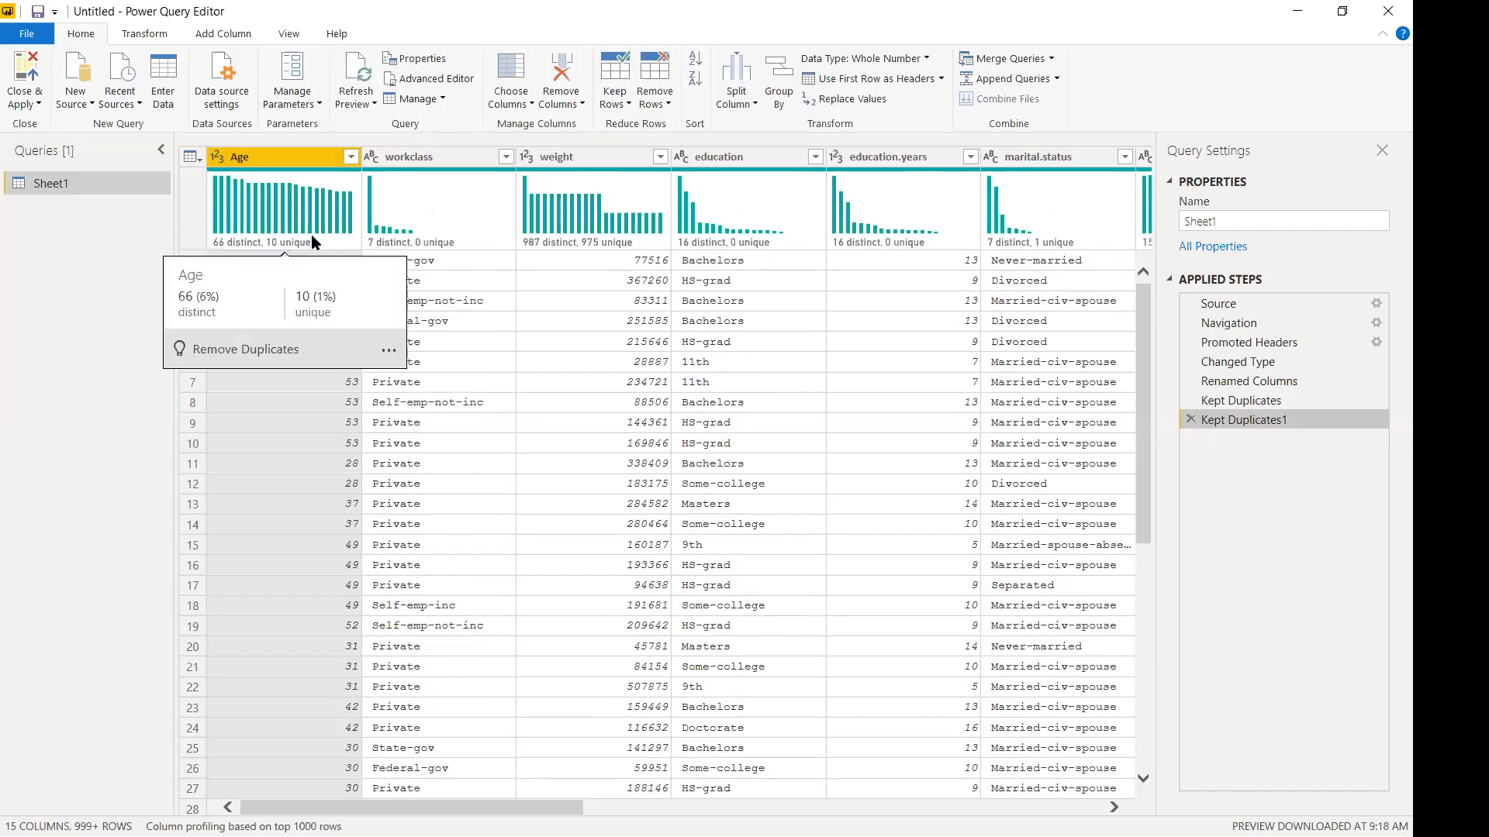
Change the workclass header to Work.Class, capitalising the W and the C.
mouse_move(581, 245)
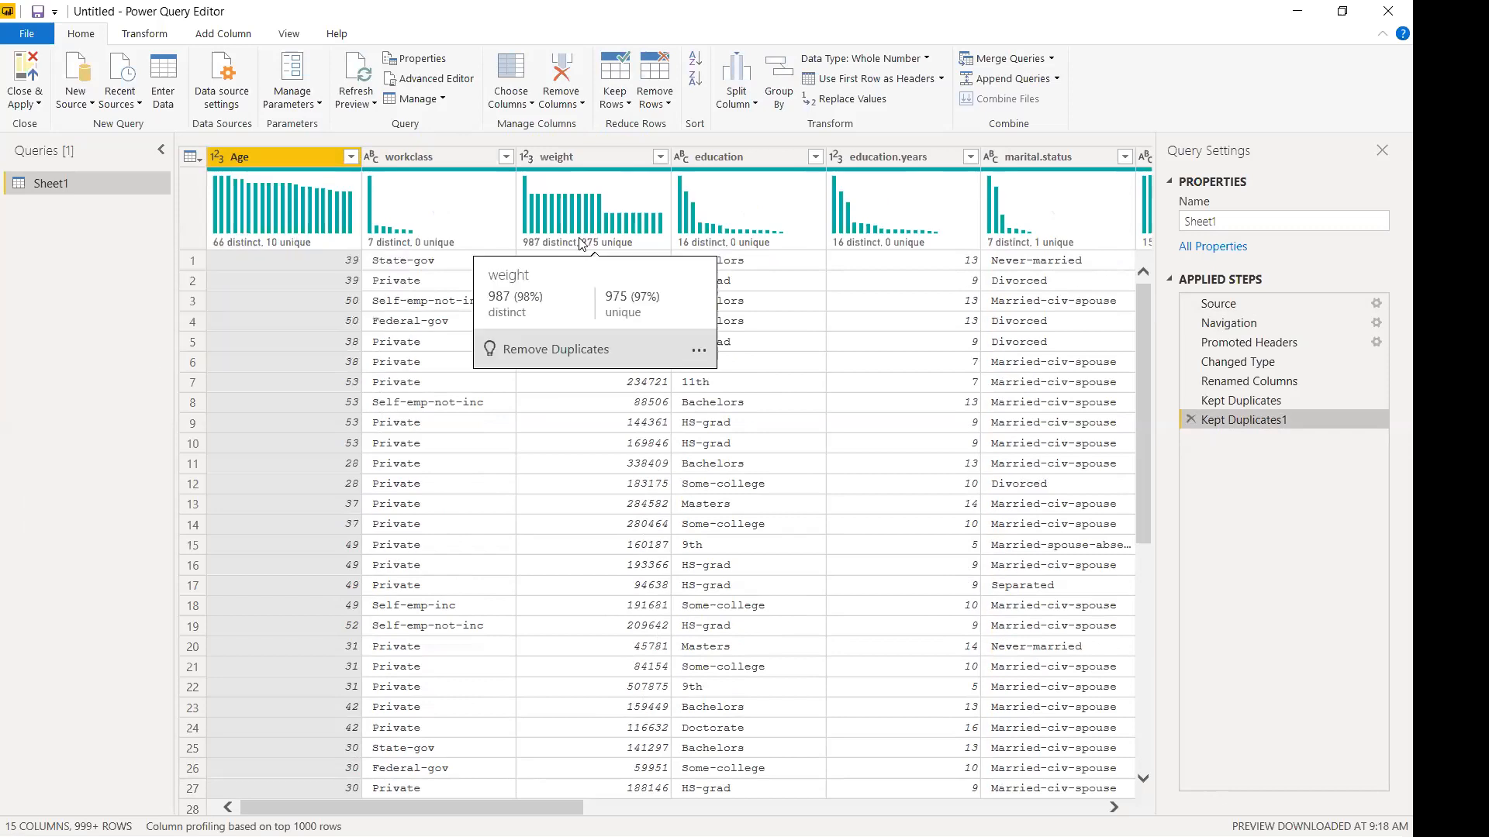
double_click(417, 155)
key(Home)
key(Delete)
text(Work.)
key(Delete)
text(C)
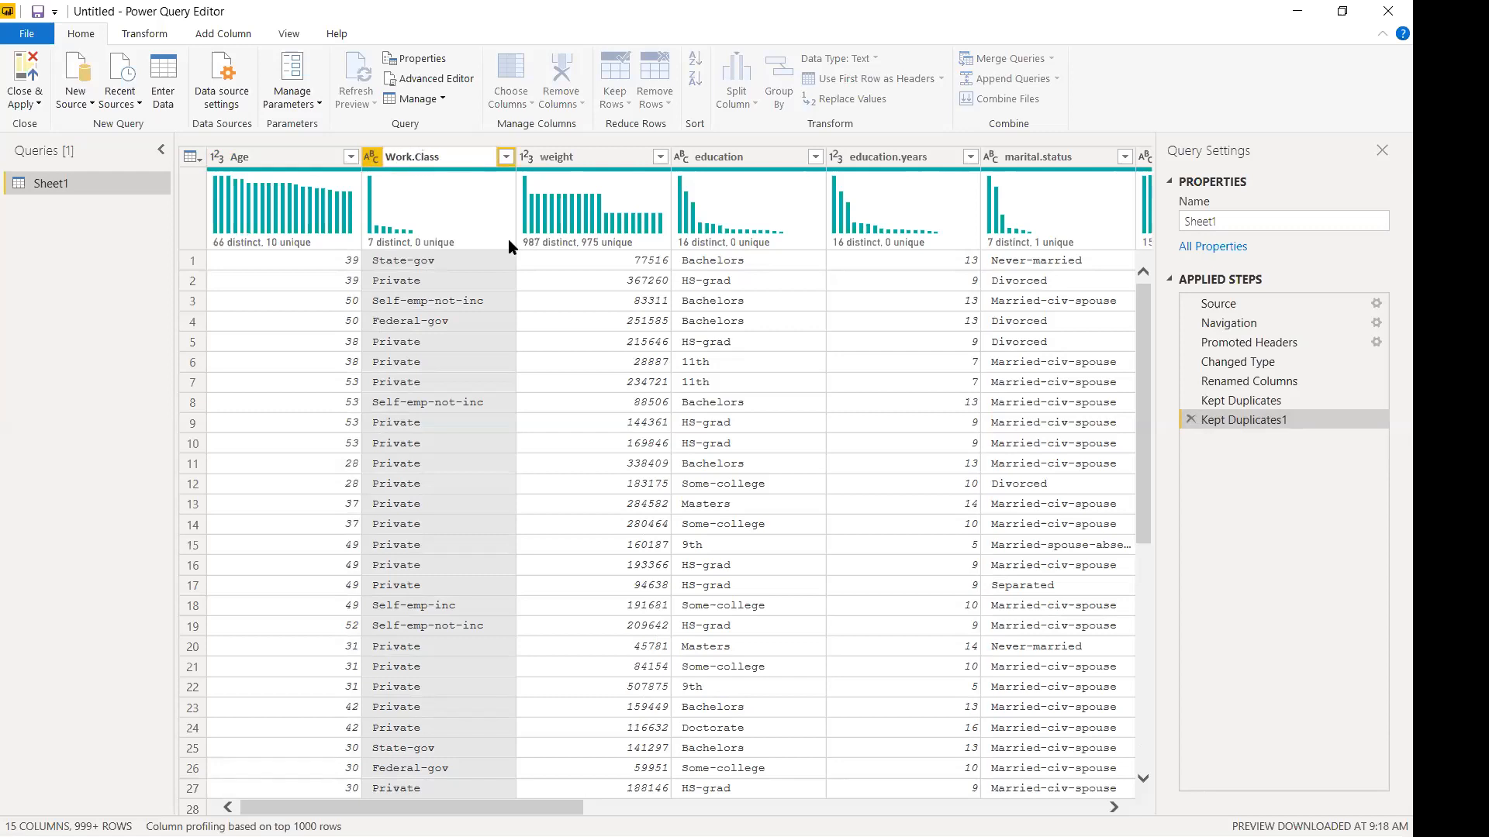
key(Return)
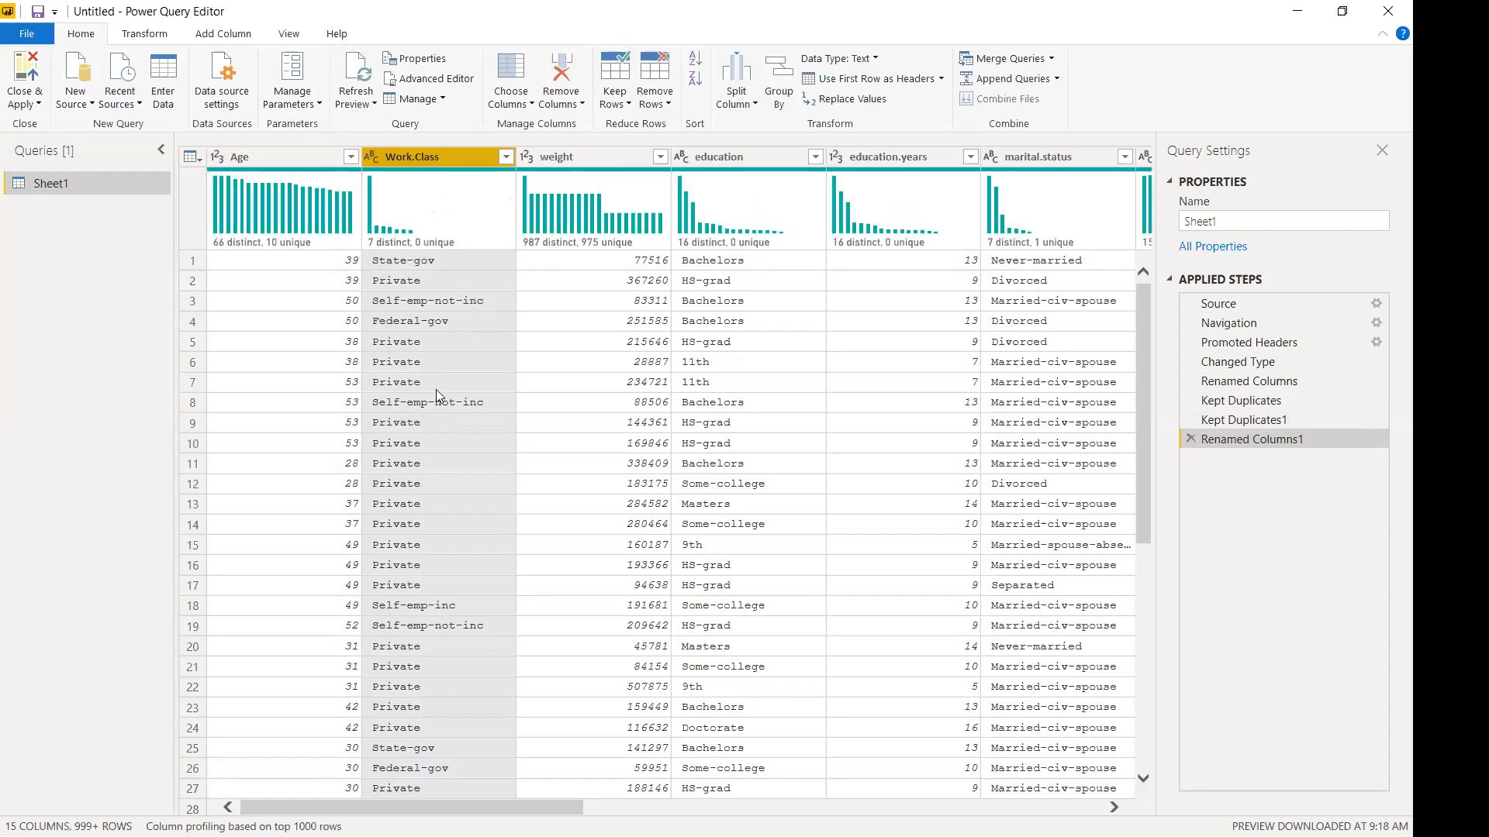
Apply Keep Duplicates from the Work.Class column profile, leaving 7 distinct and 0 unique values.
mouse_move(431, 242)
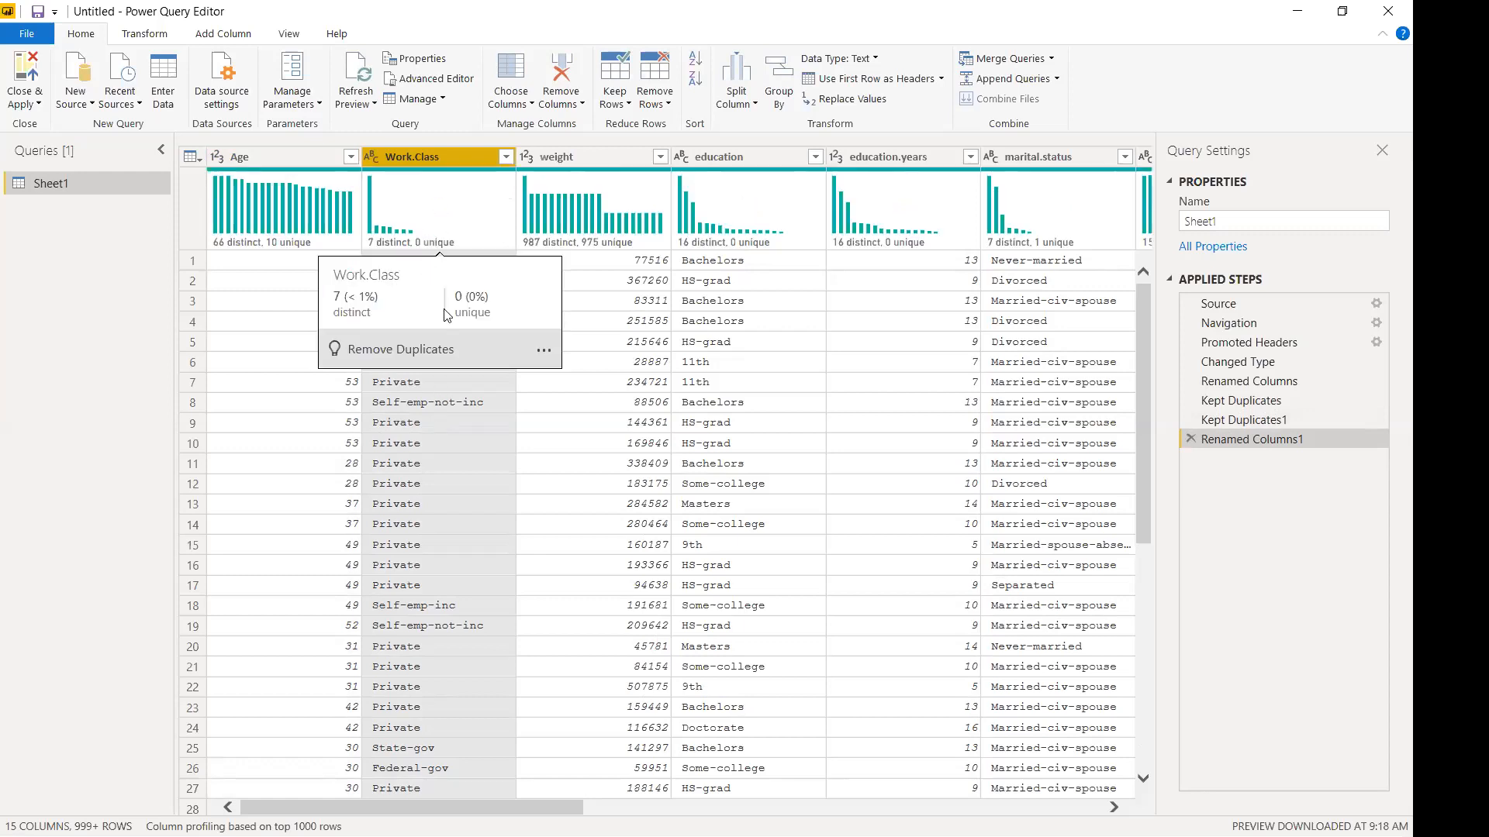
click(544, 351)
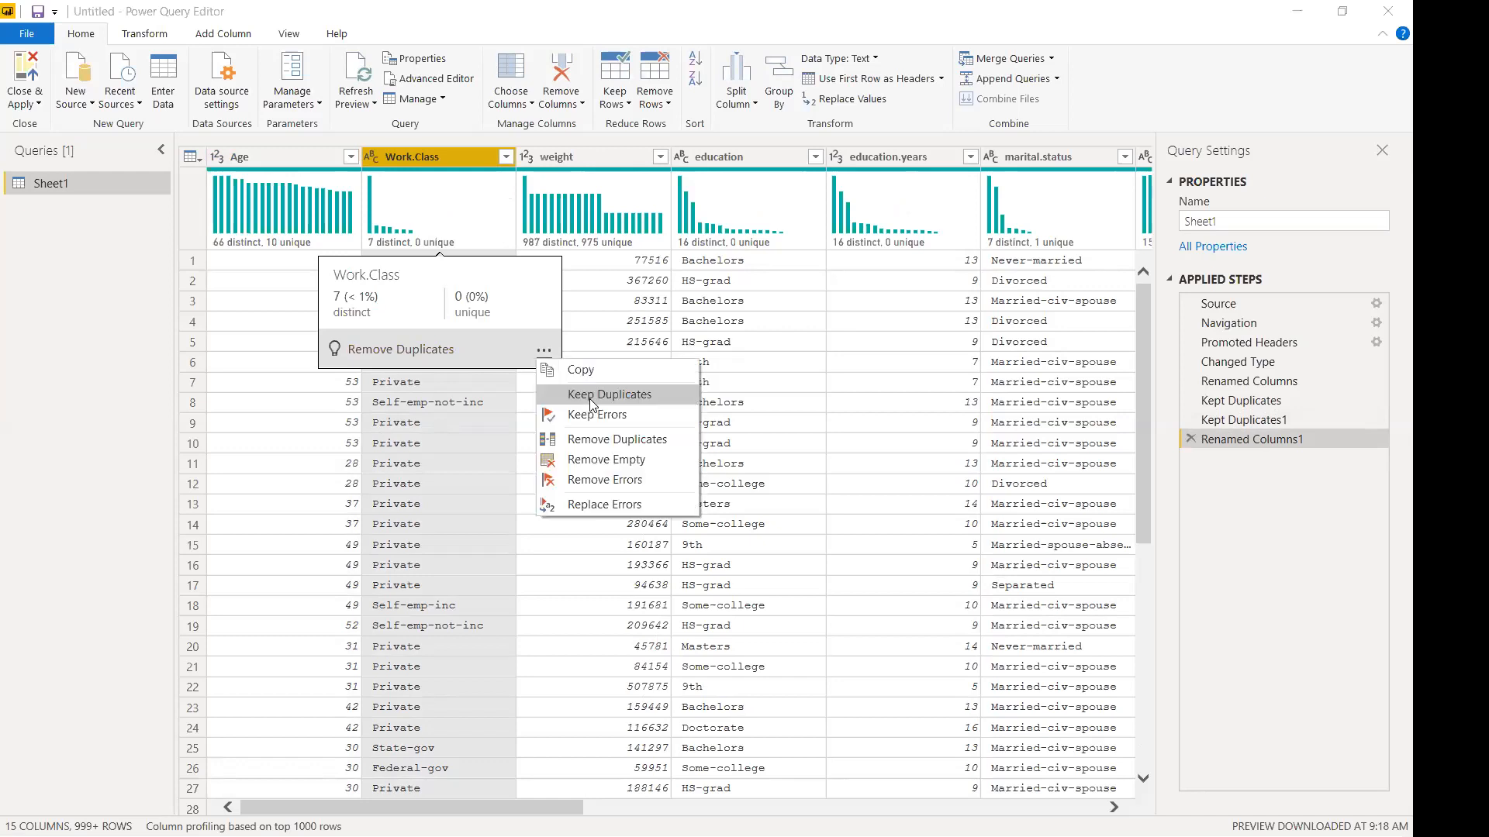
click(589, 399)
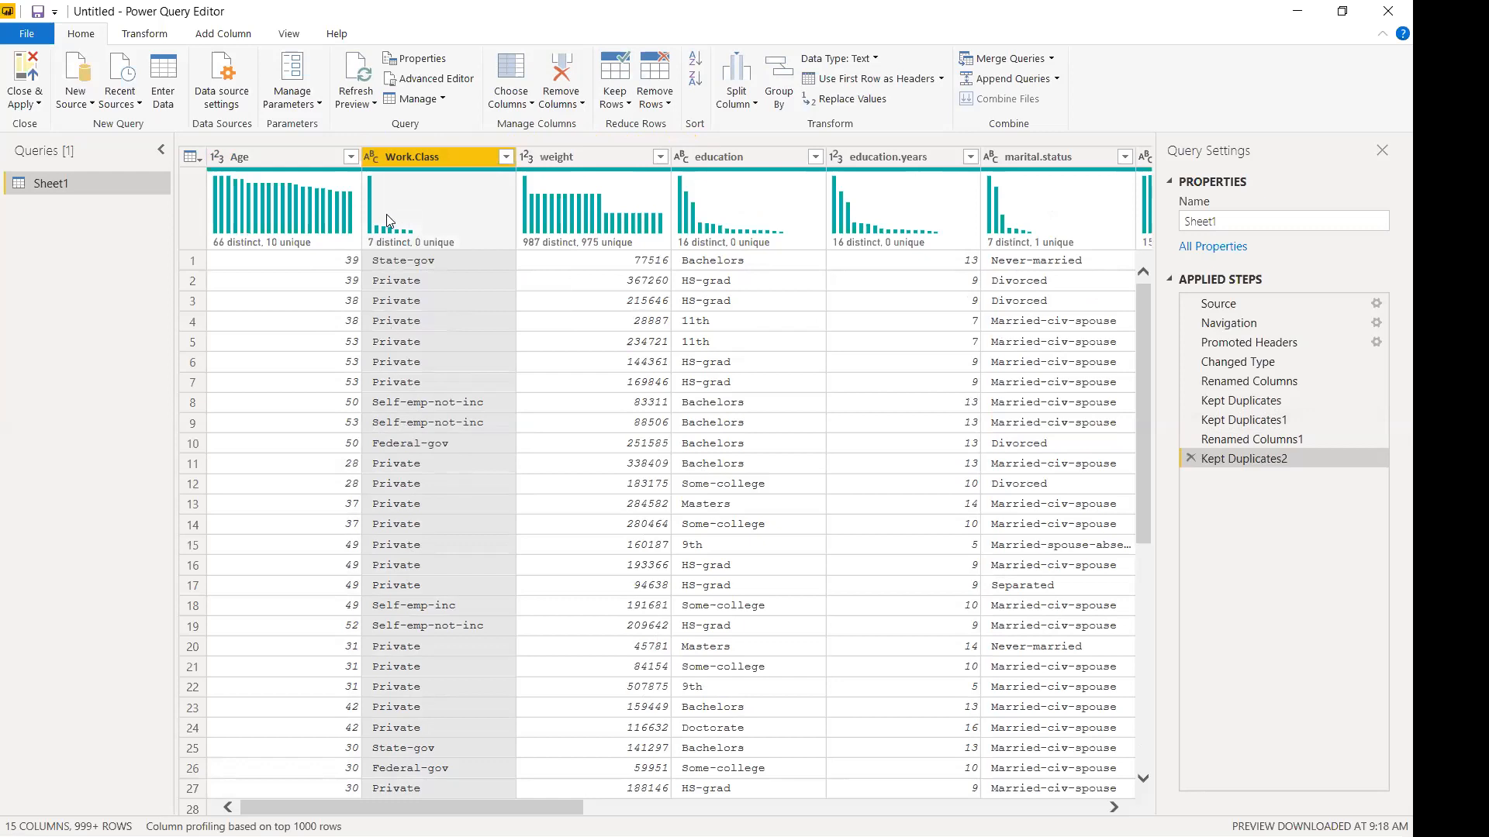
click(506, 158)
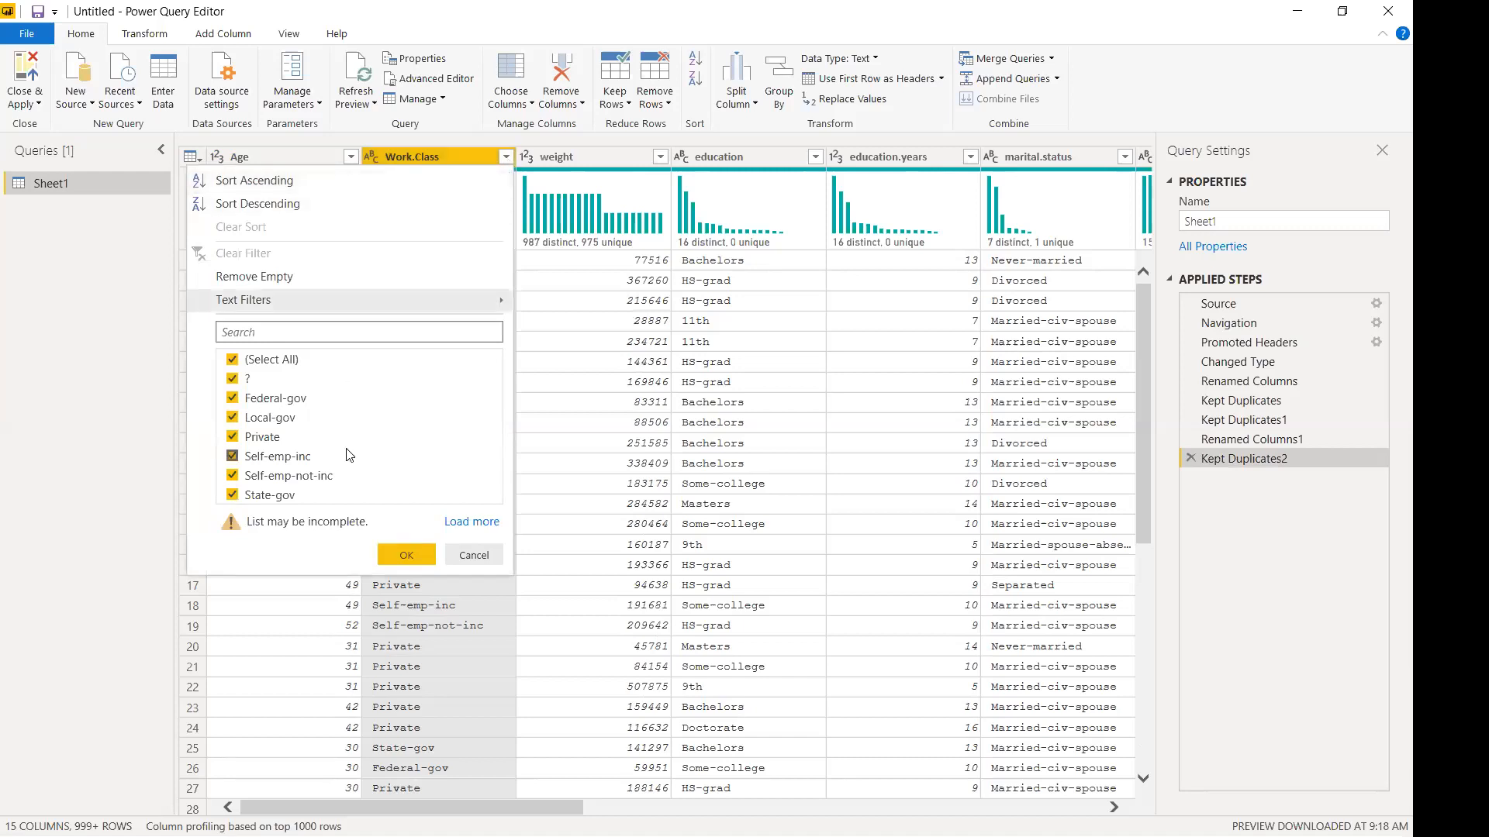
Inspect the full Work.Class value list and profile actions without making changes.
click(473, 521)
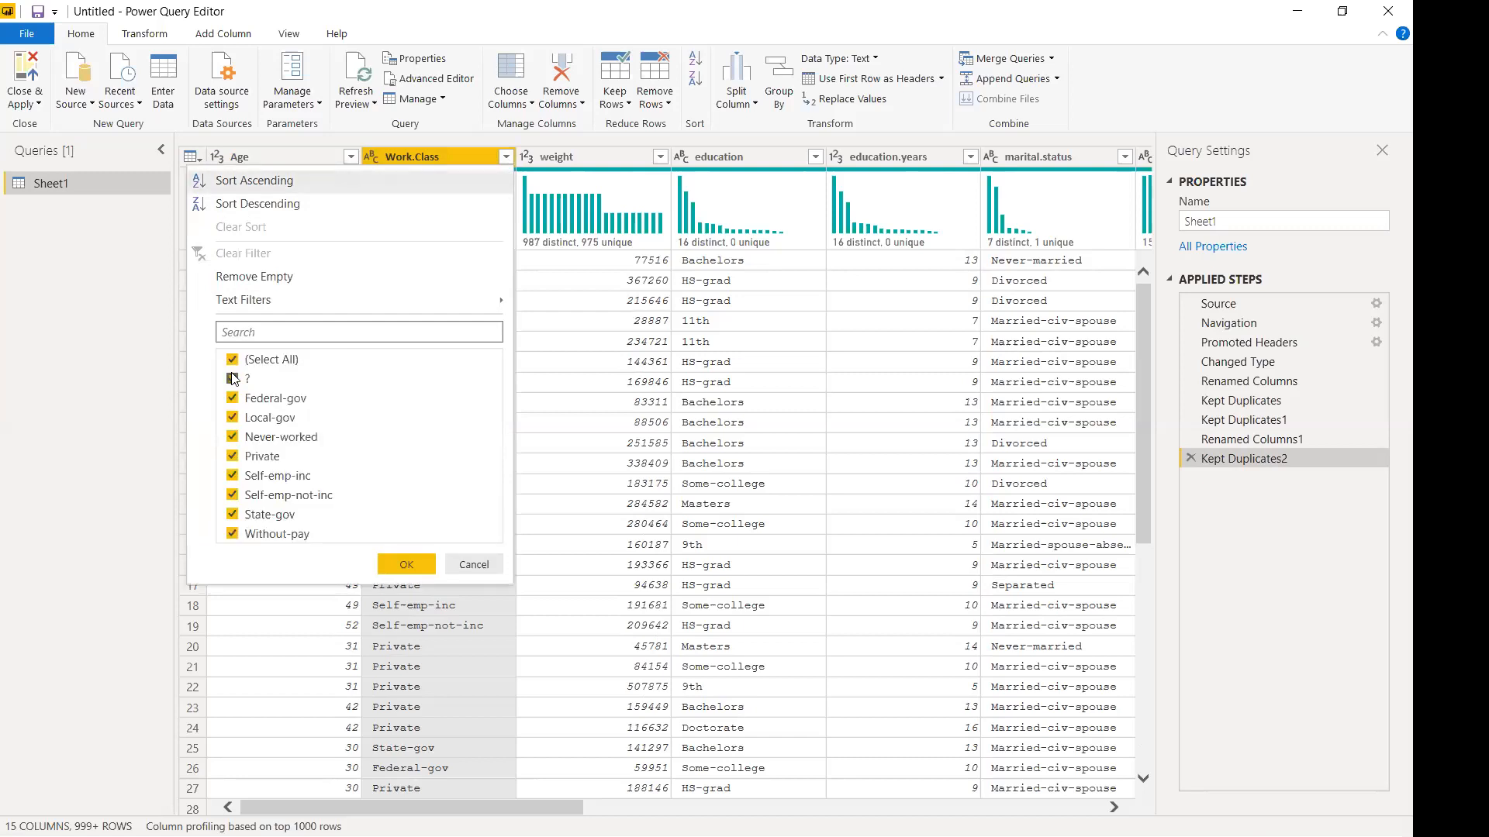
click(473, 564)
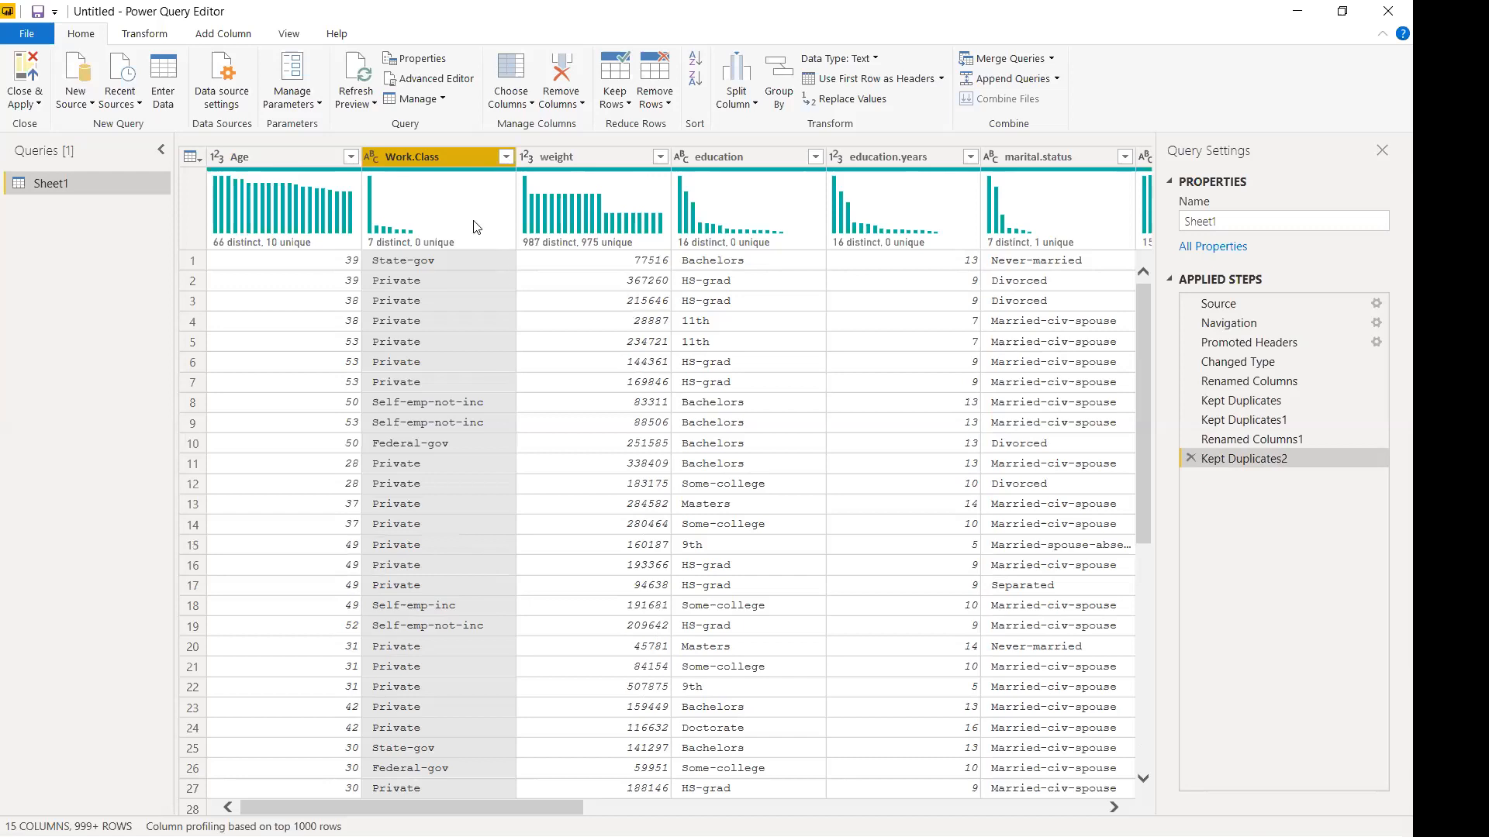
mouse_move(435, 221)
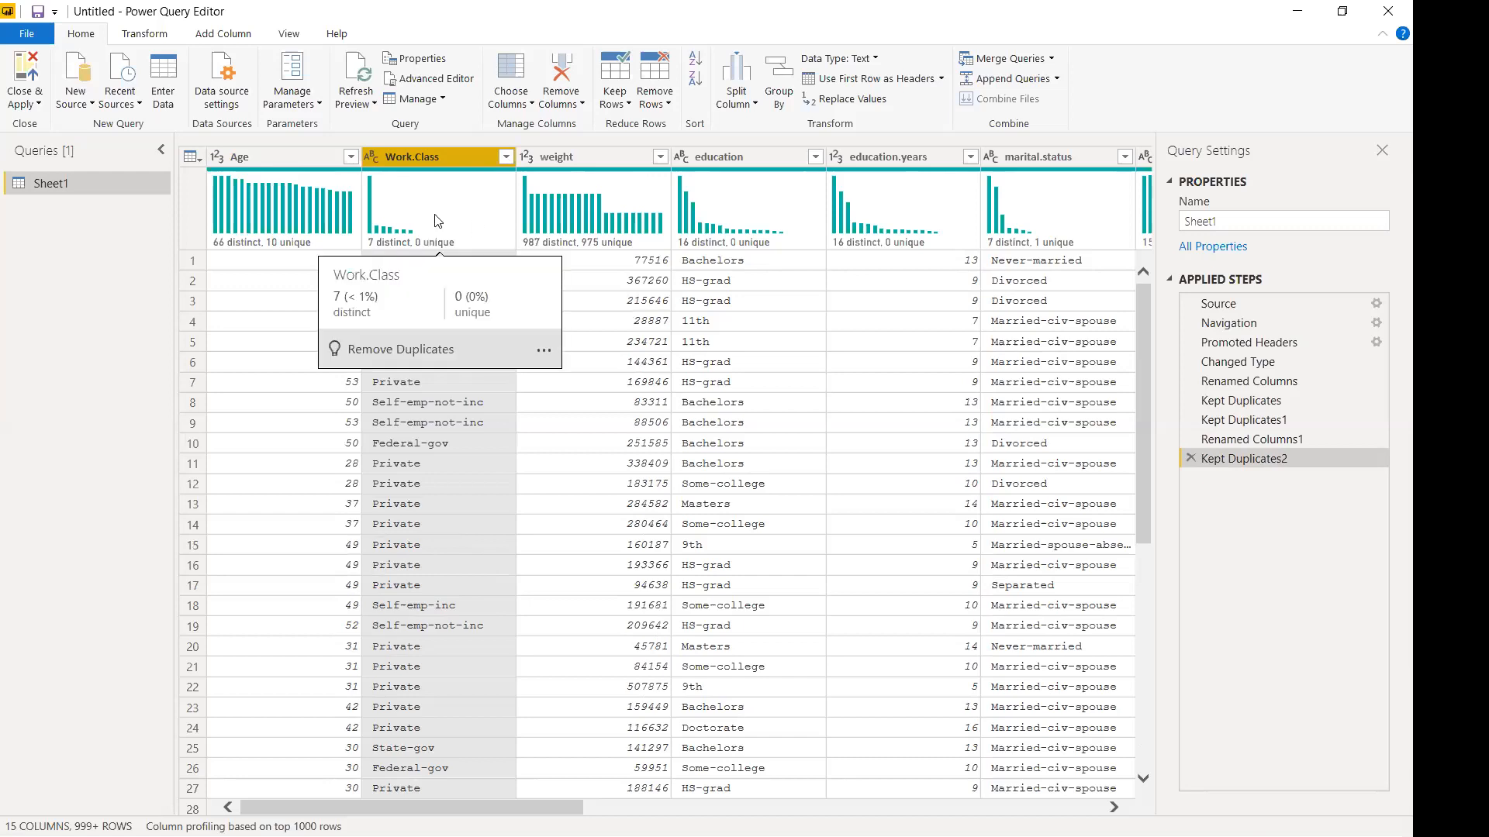
click(545, 351)
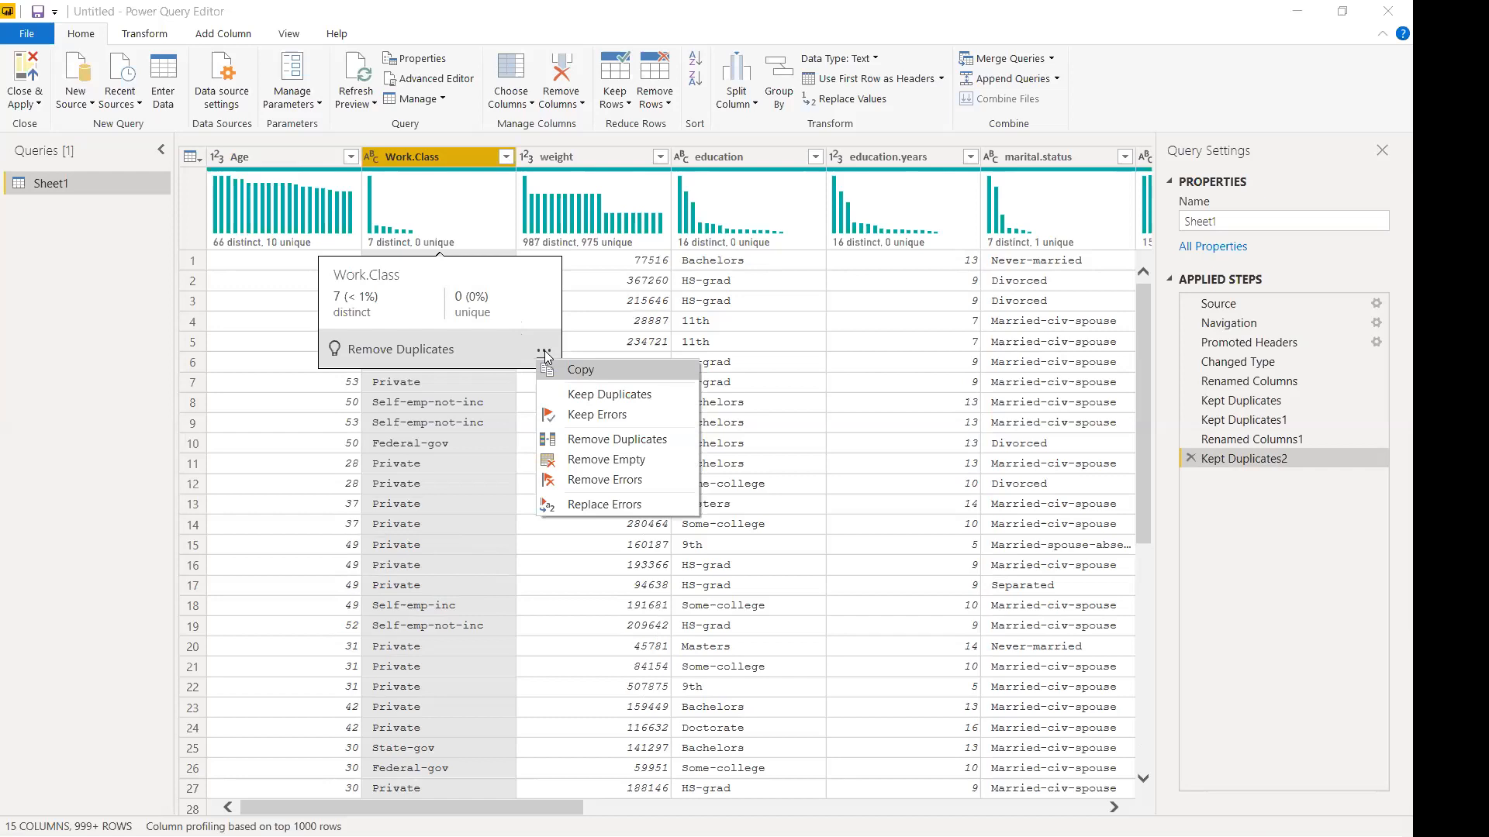
click(469, 300)
Apply Remove Empty to Work.Class, adding a Filtered Rows step.
click(505, 156)
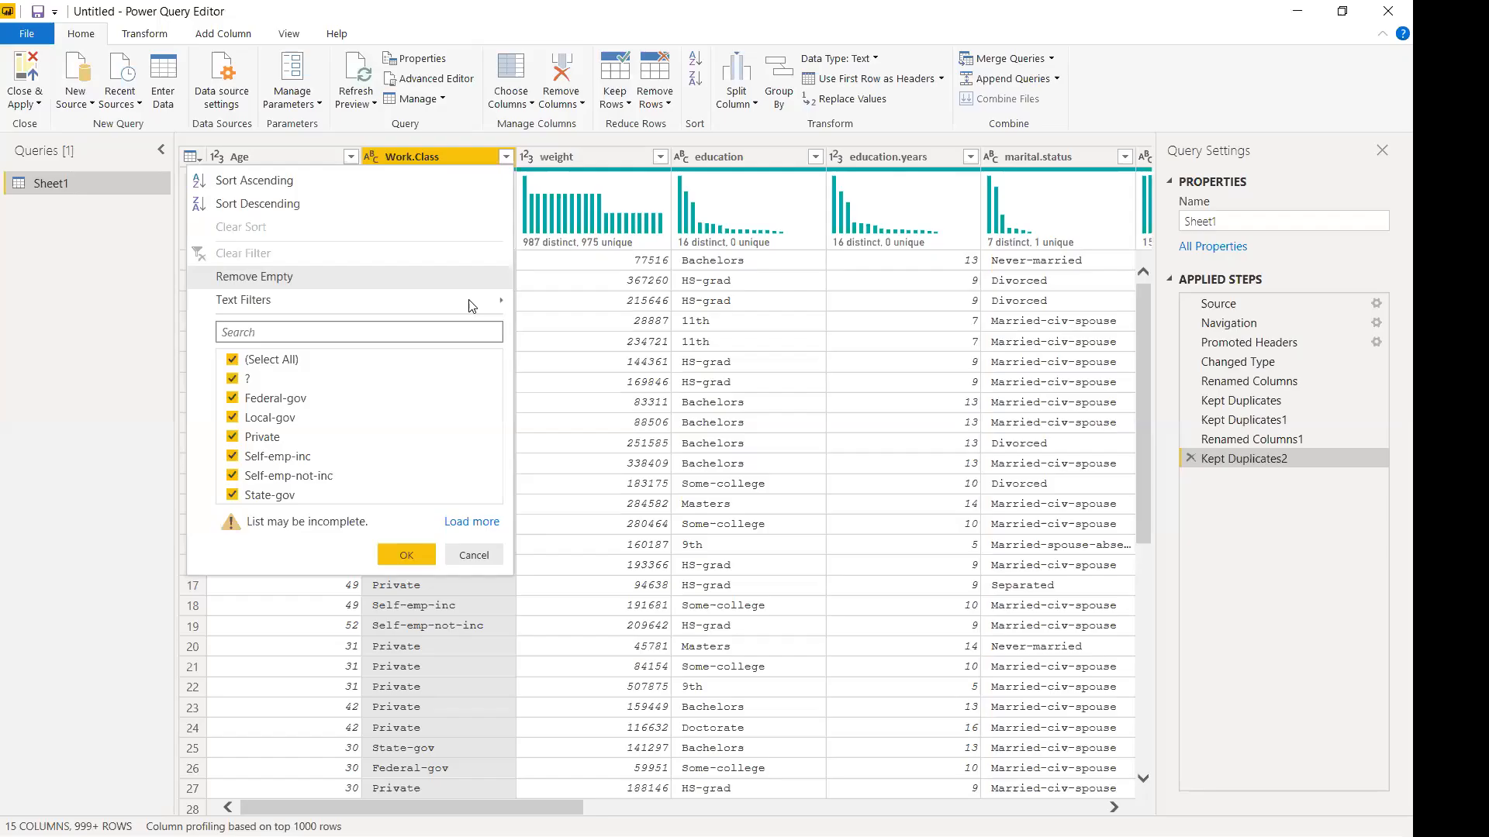
click(502, 155)
click(503, 156)
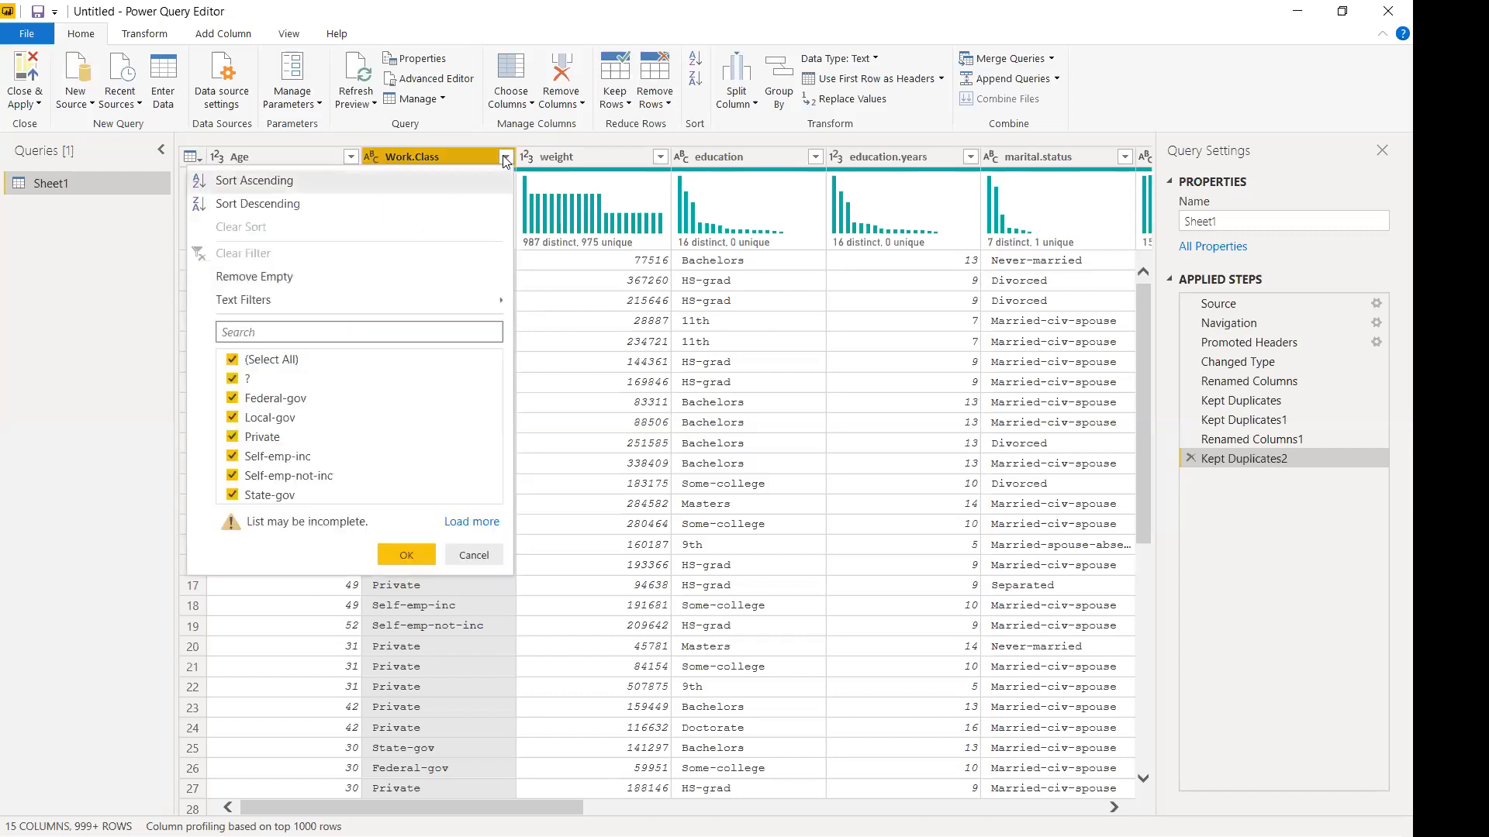
click(281, 278)
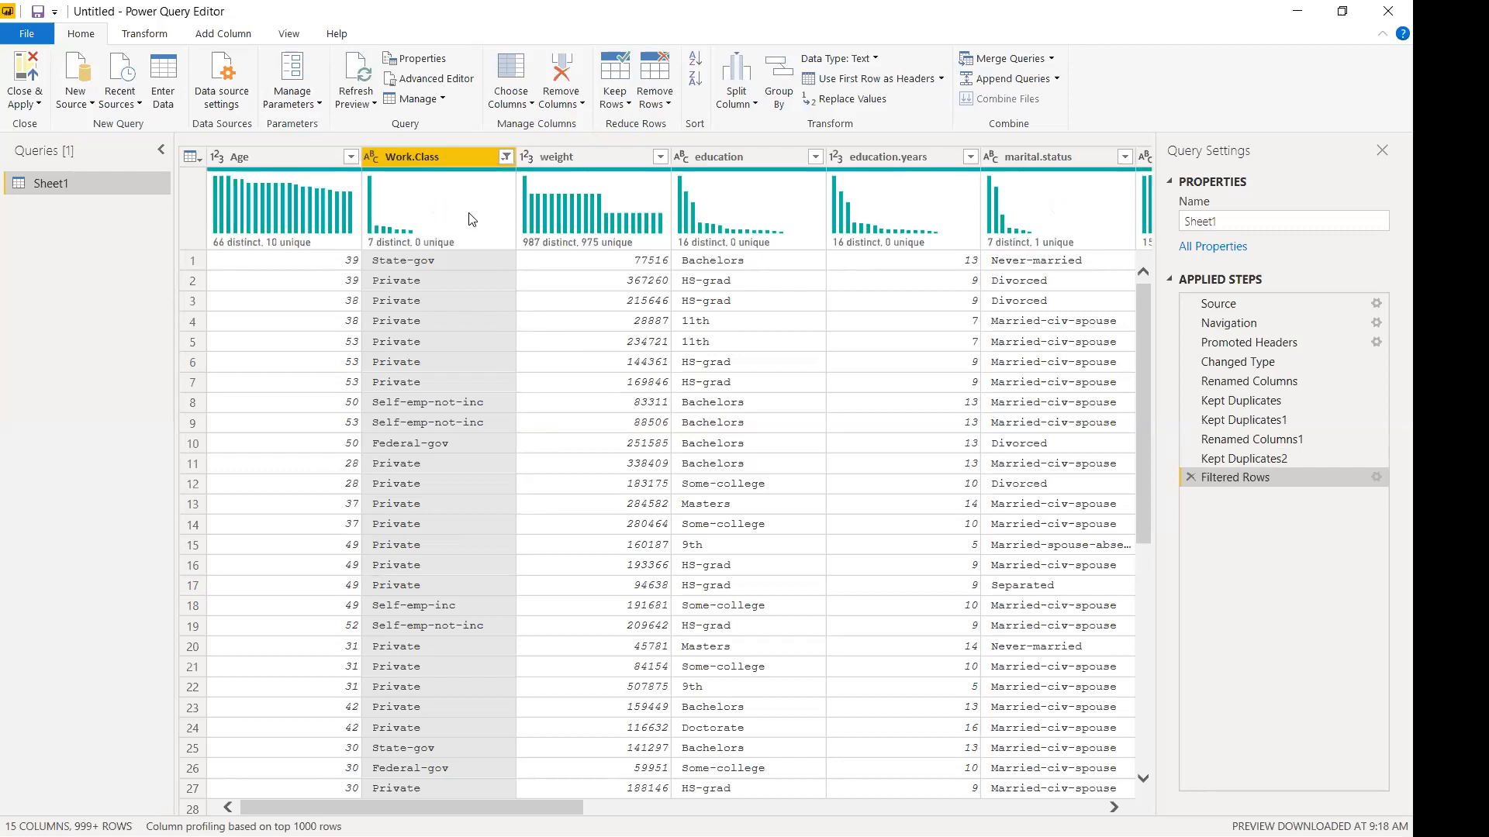
click(506, 157)
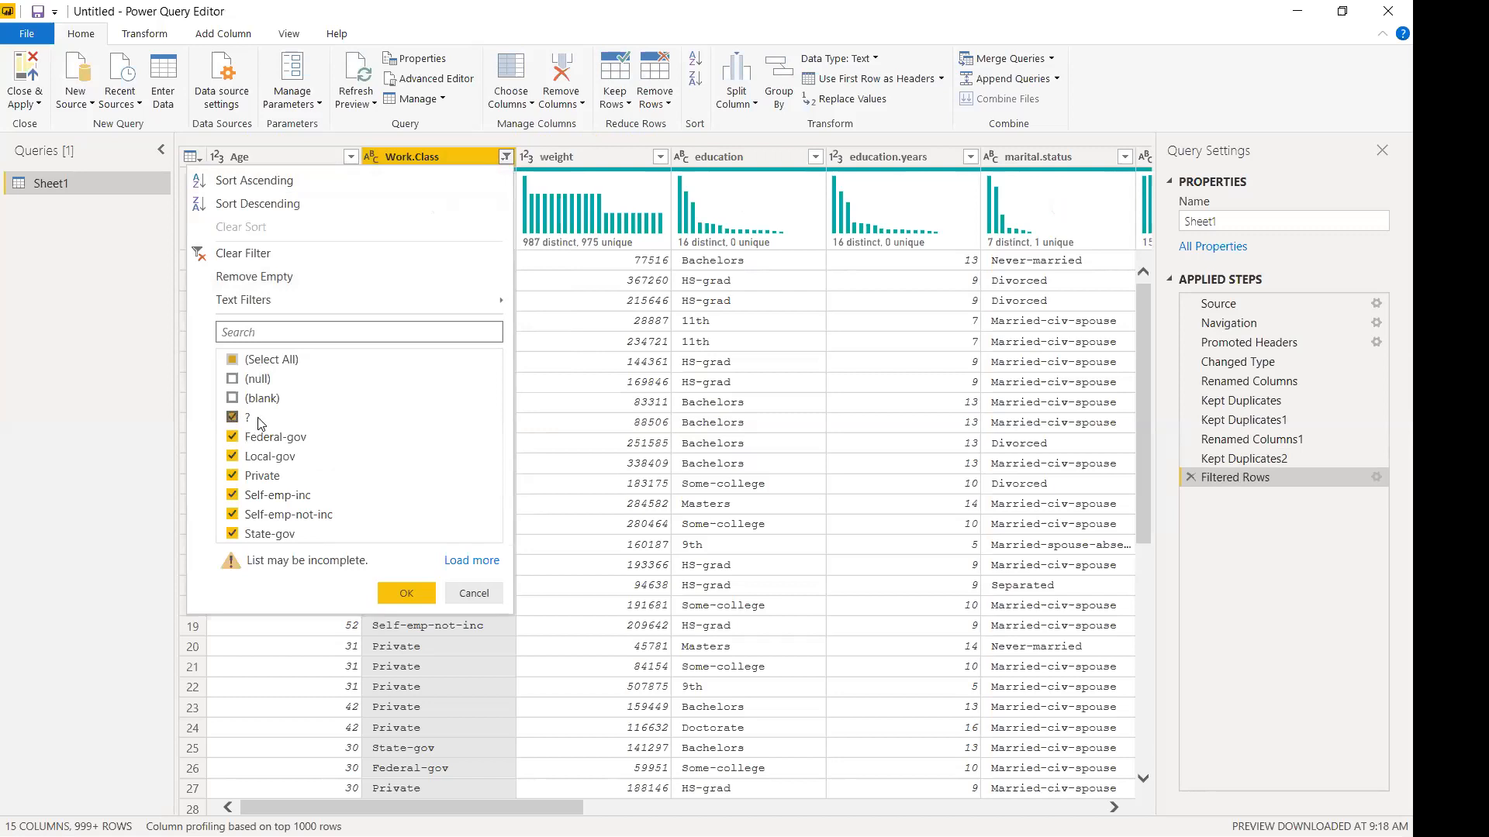
Exclude the ? value from the Work.Class filter, keeping Federal-gov through State-gov.
click(231, 418)
click(397, 597)
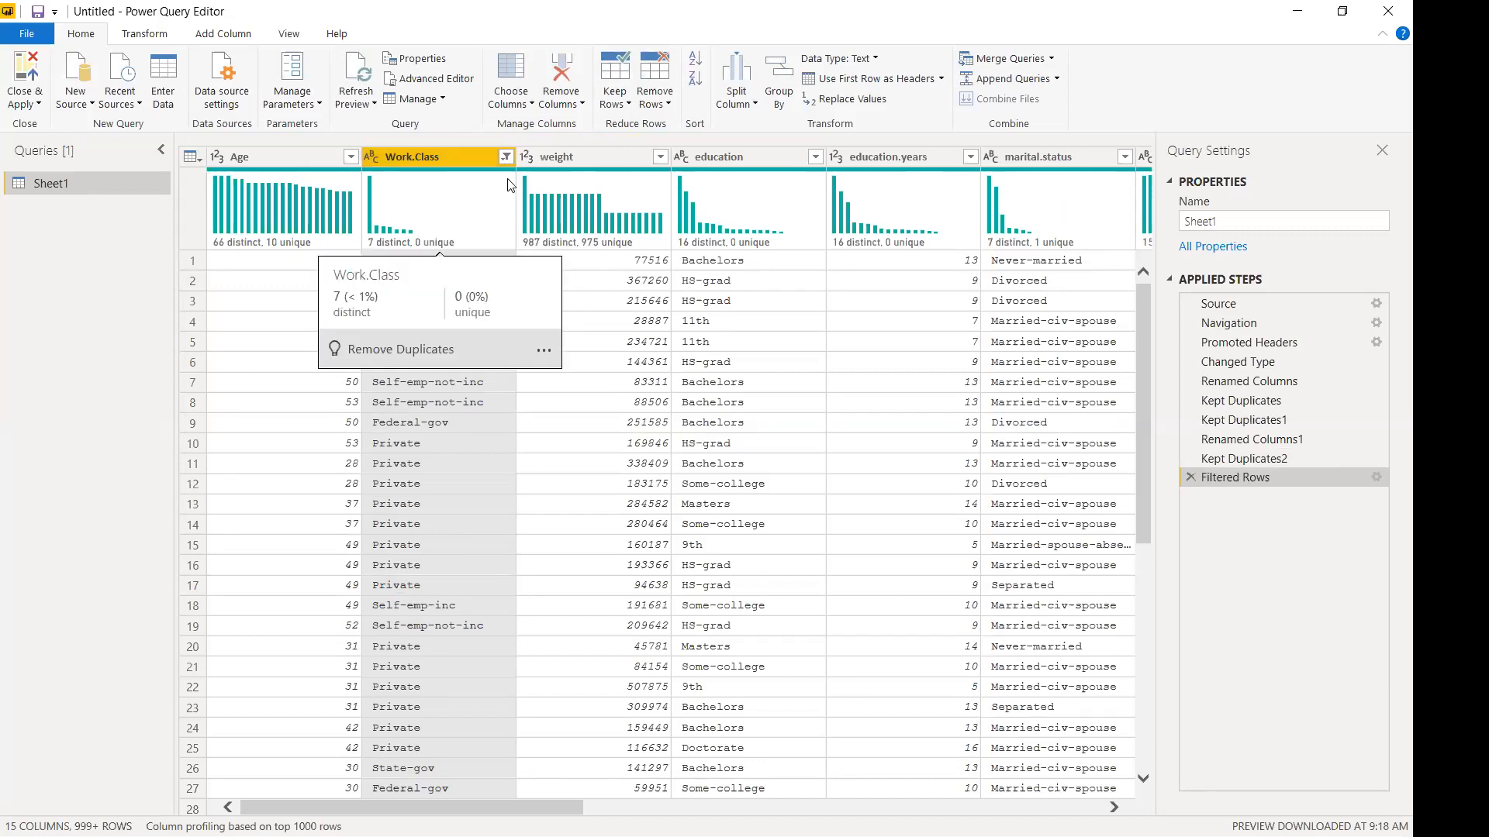
click(506, 156)
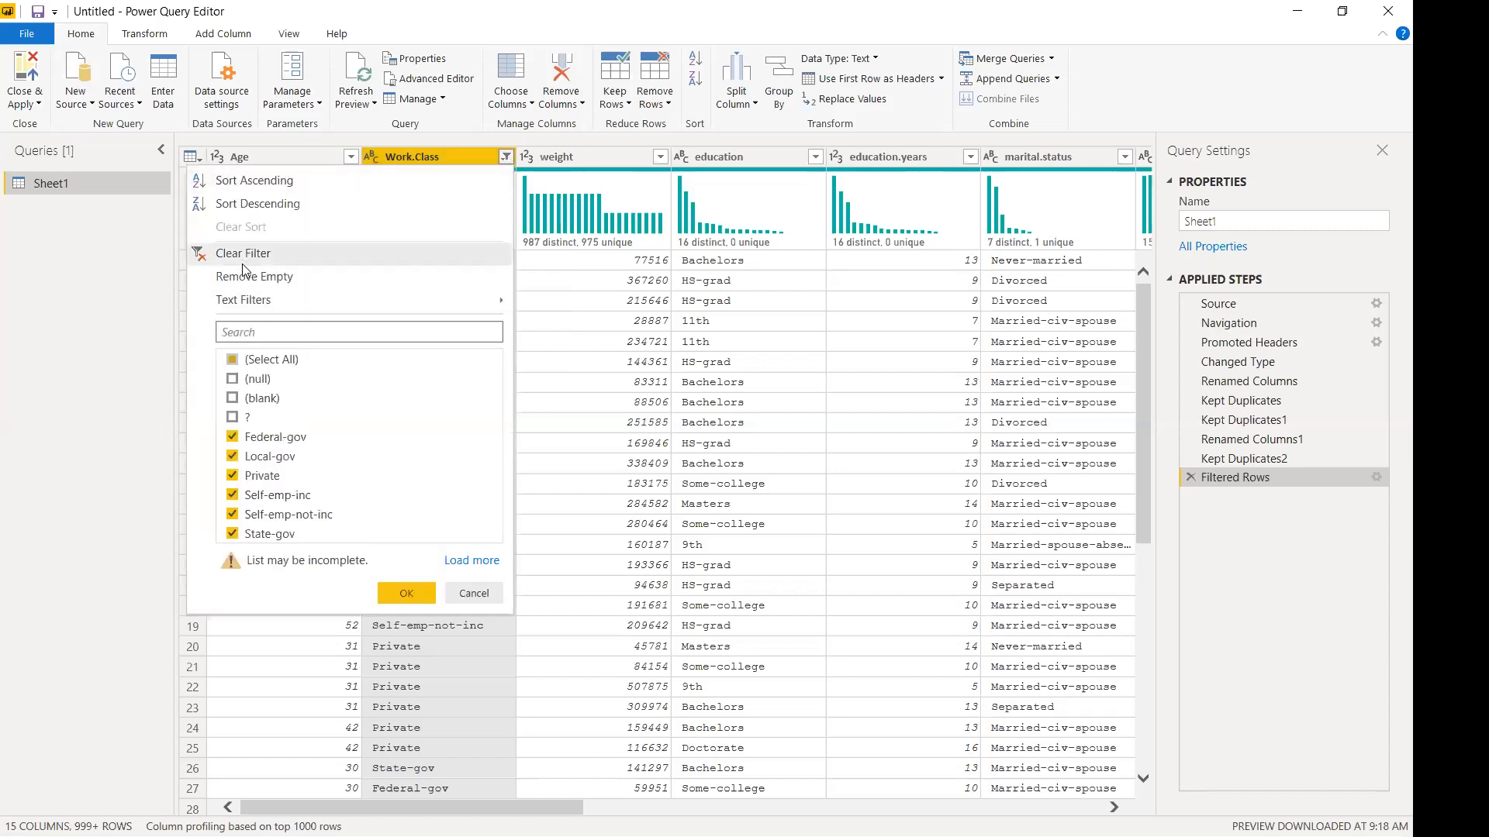
mouse_move(250, 312)
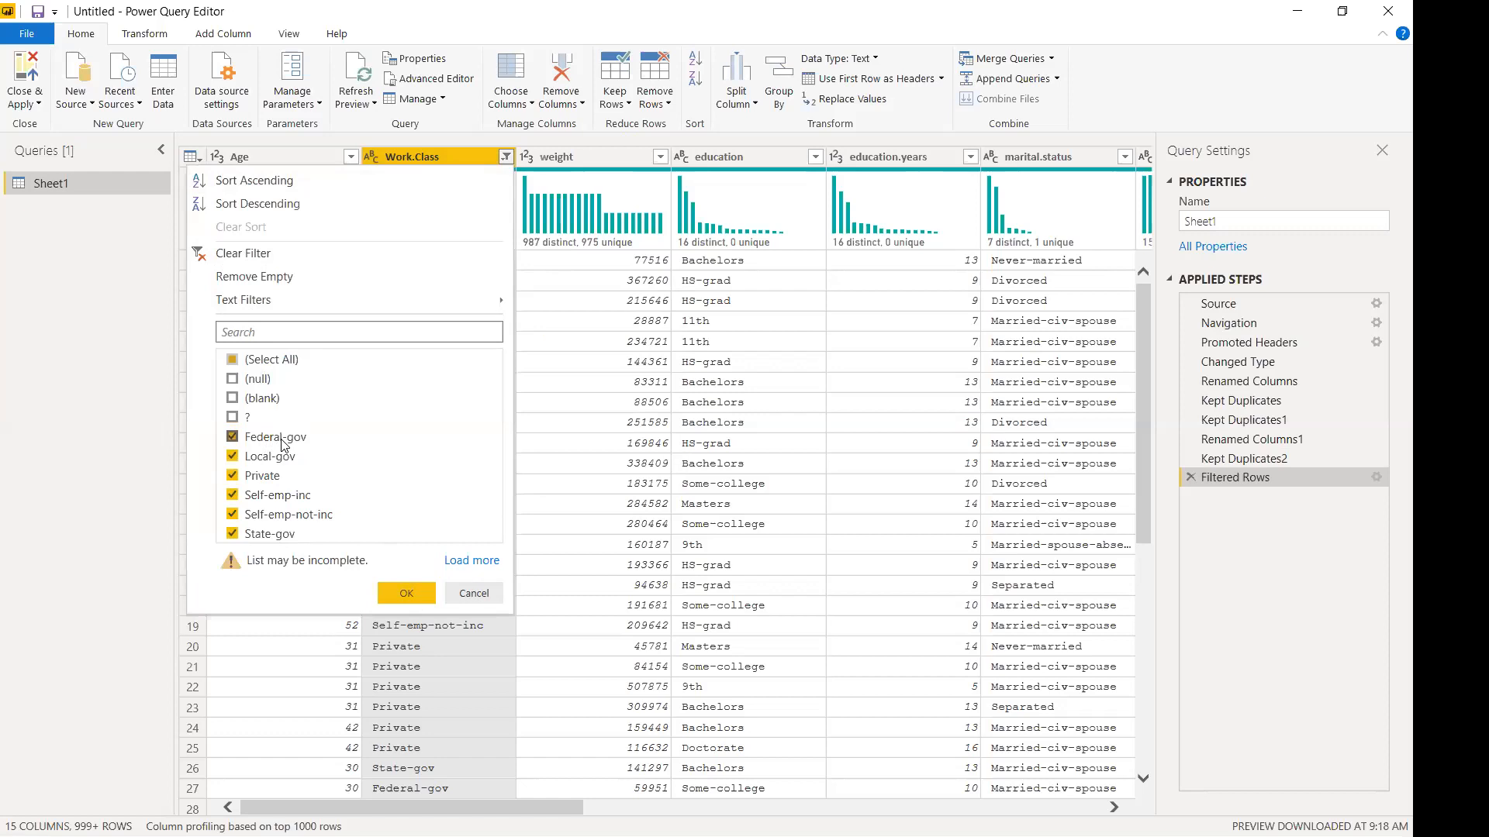
click(422, 594)
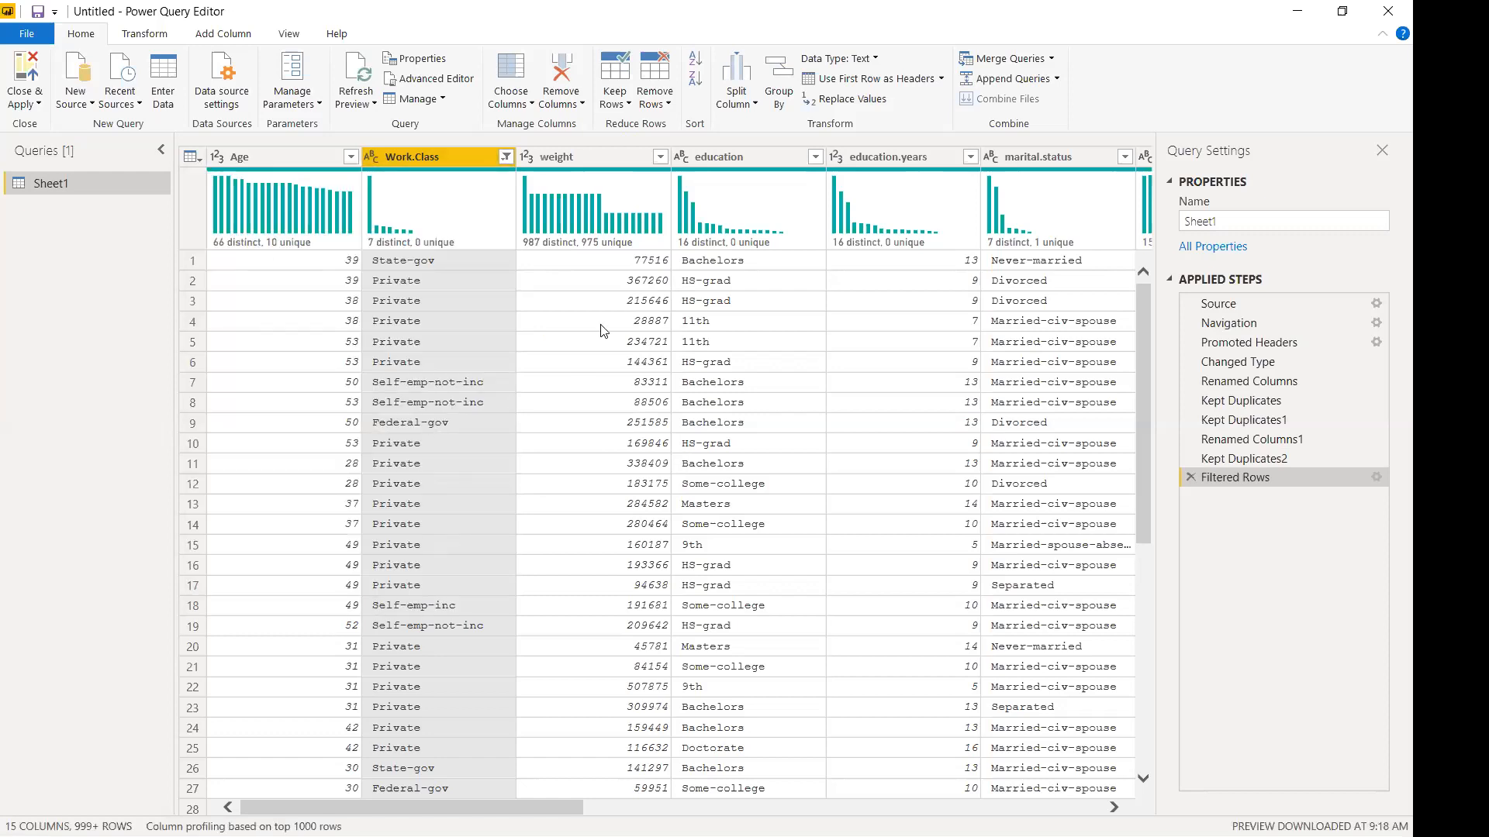
double_click(554, 157)
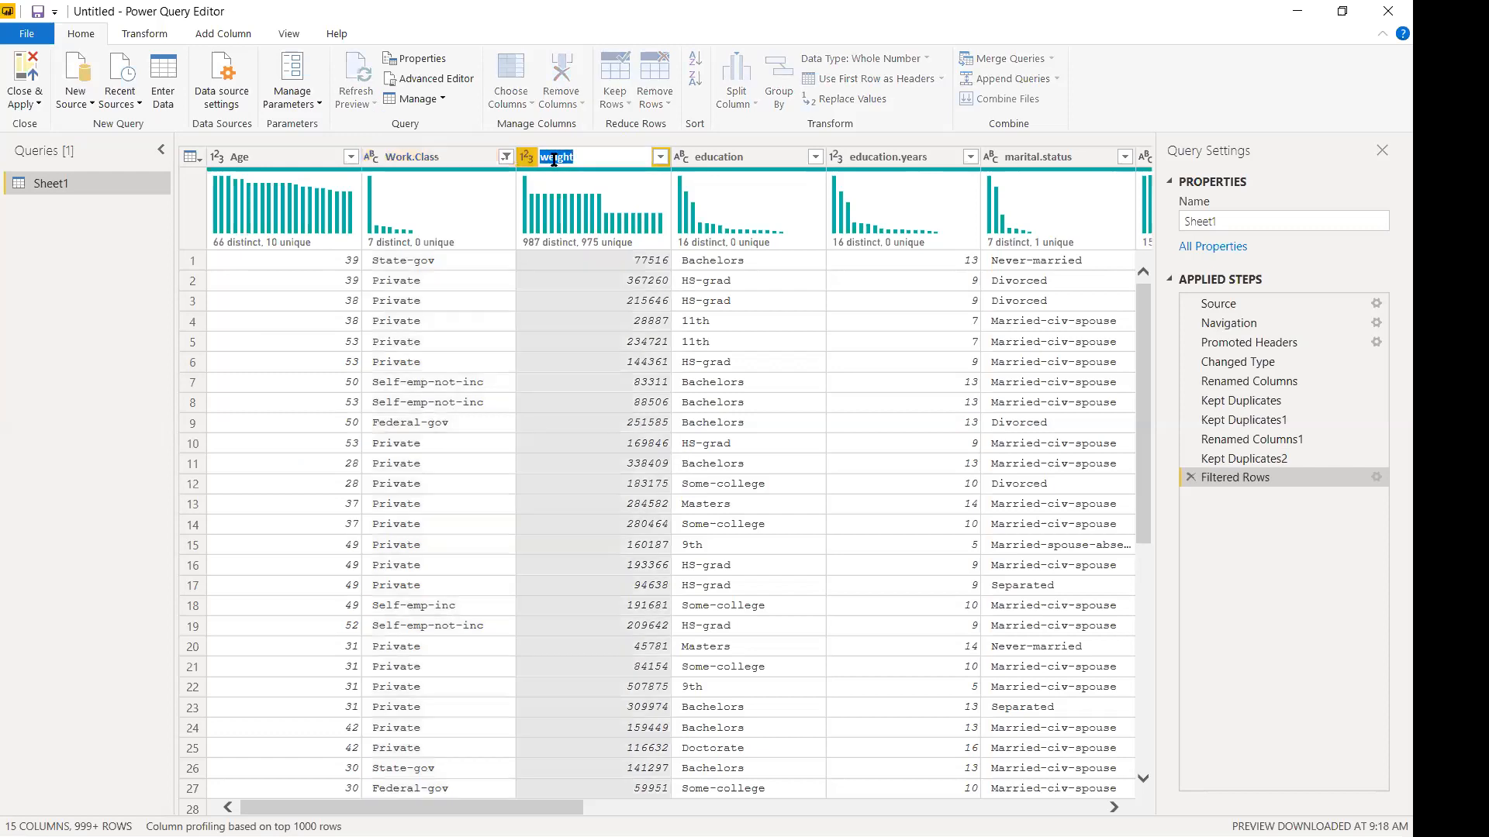
Capitalise the weight header to Weight, adding a Renamed Columns2 step.
key(Left)
key(Right)
key(BackSpace)
text(W)
key(Return)
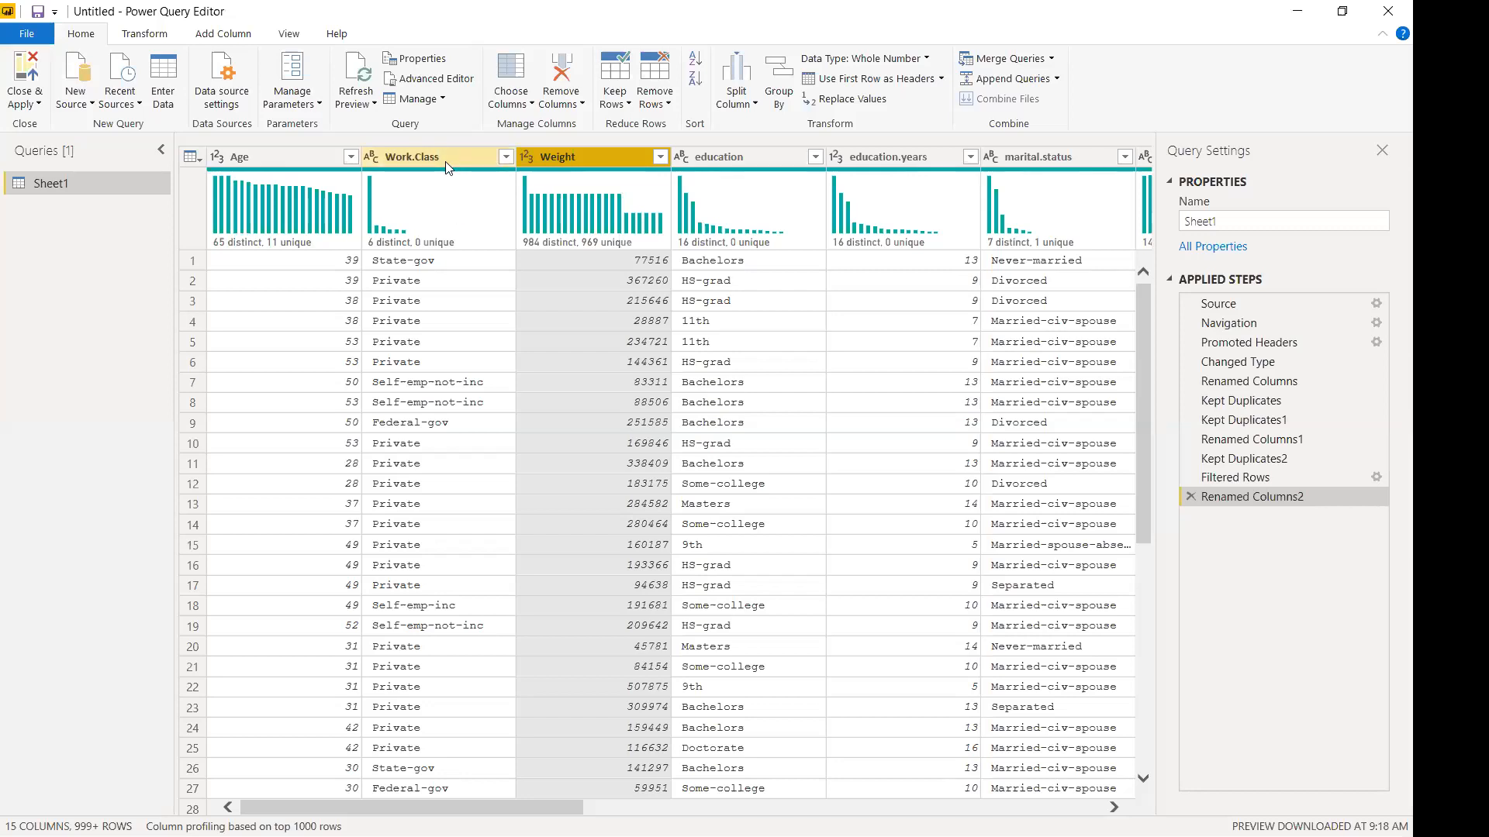
mouse_move(398, 231)
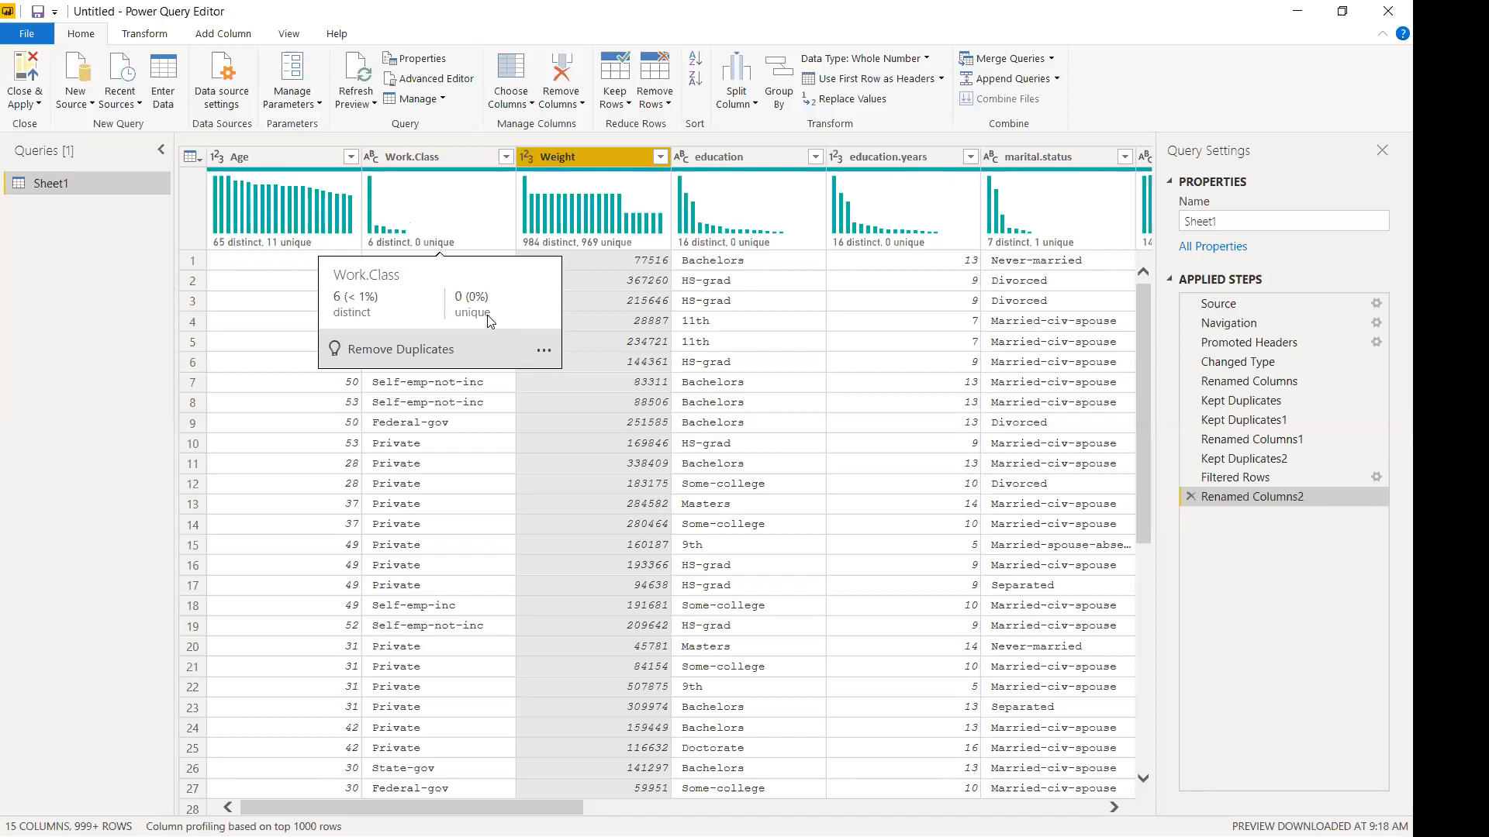
Apply Remove Empty to the Weight column, adding a Filtered Rows1 step.
mouse_move(585, 220)
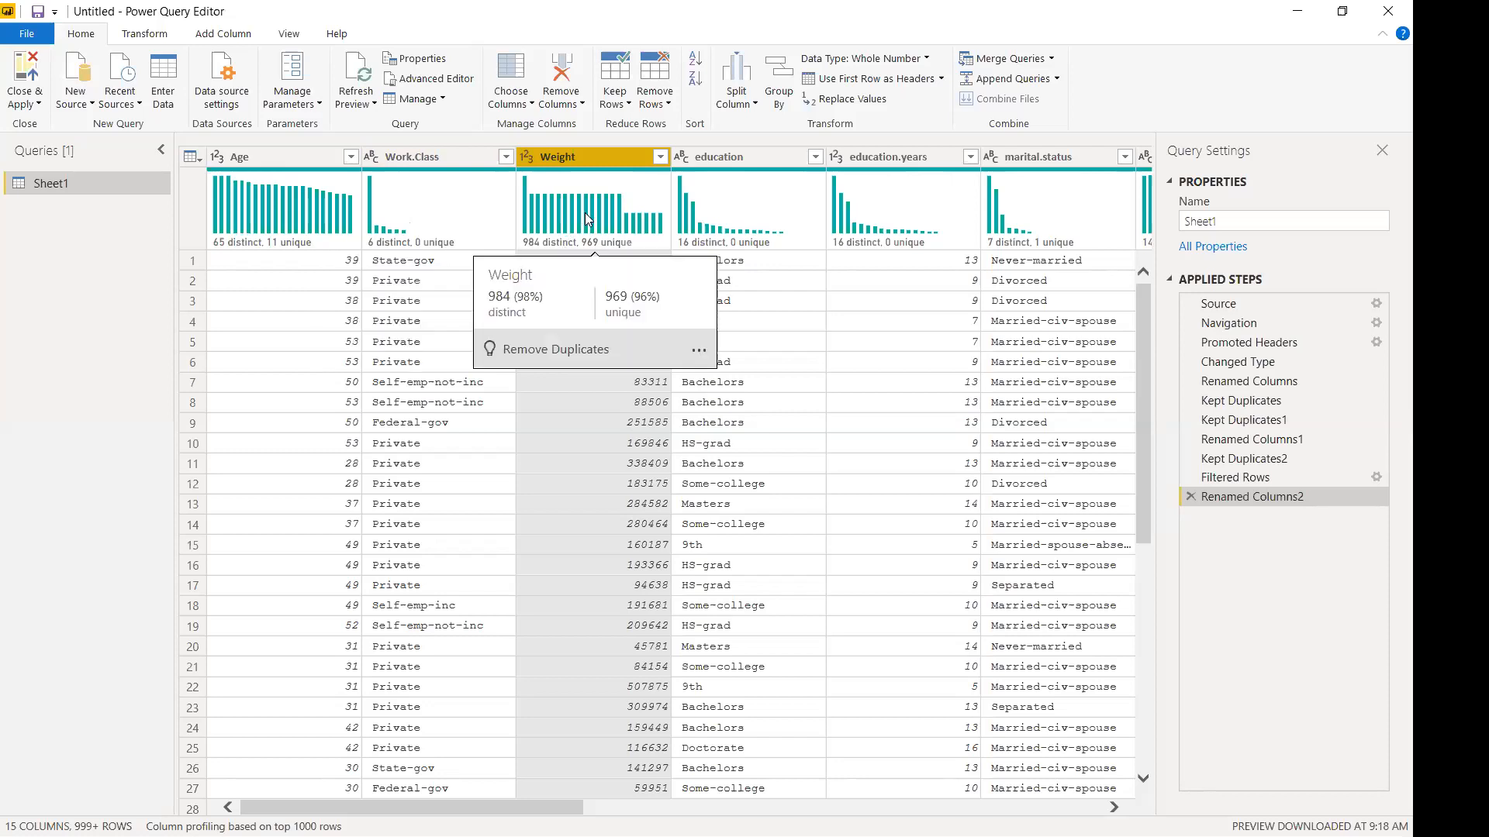
click(659, 159)
scroll(647, 411, down, 5)
drag(650, 398, 634, 369)
mouse_move(464, 304)
click(444, 275)
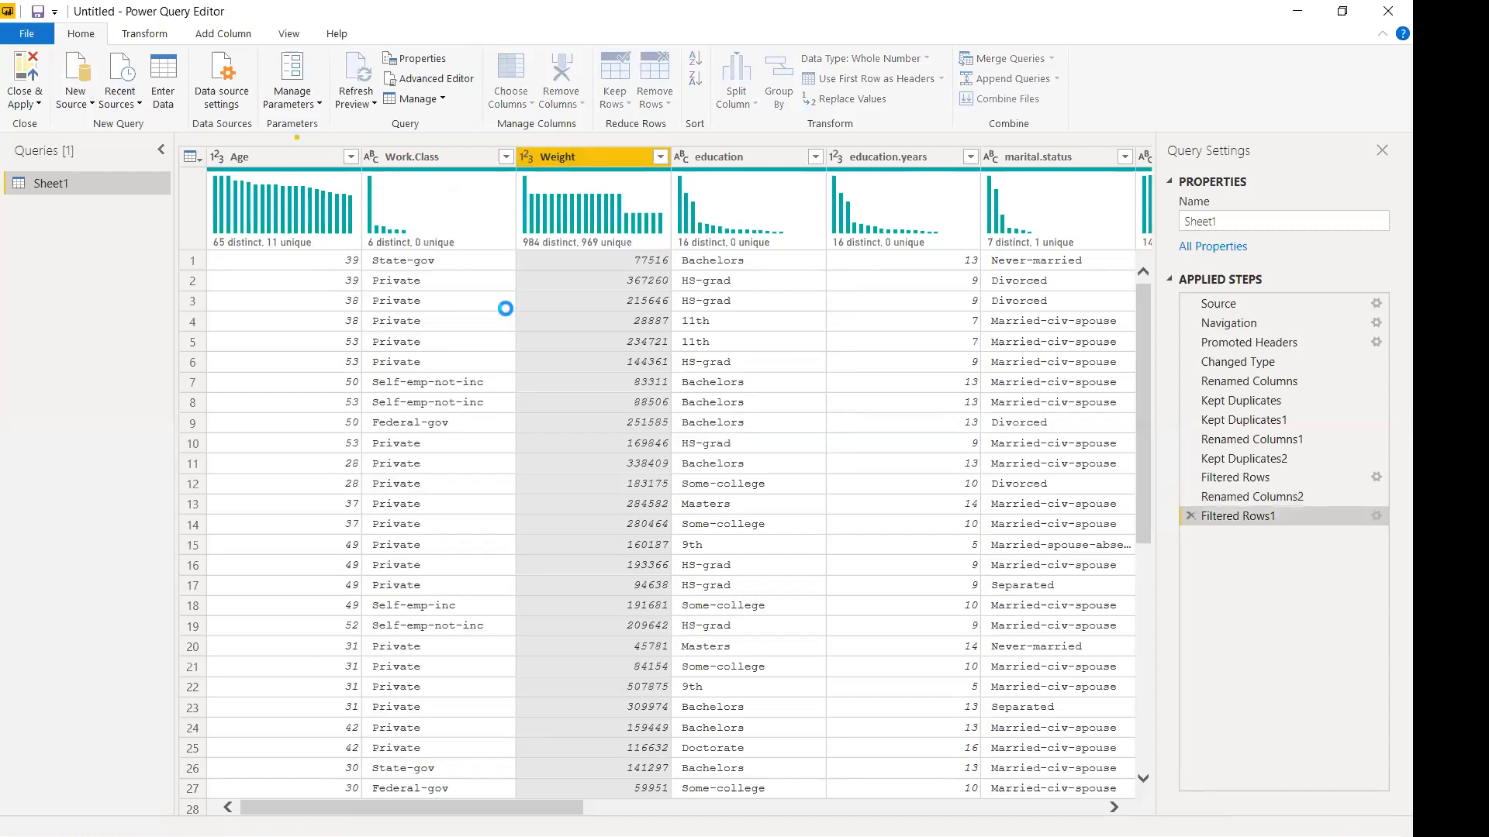
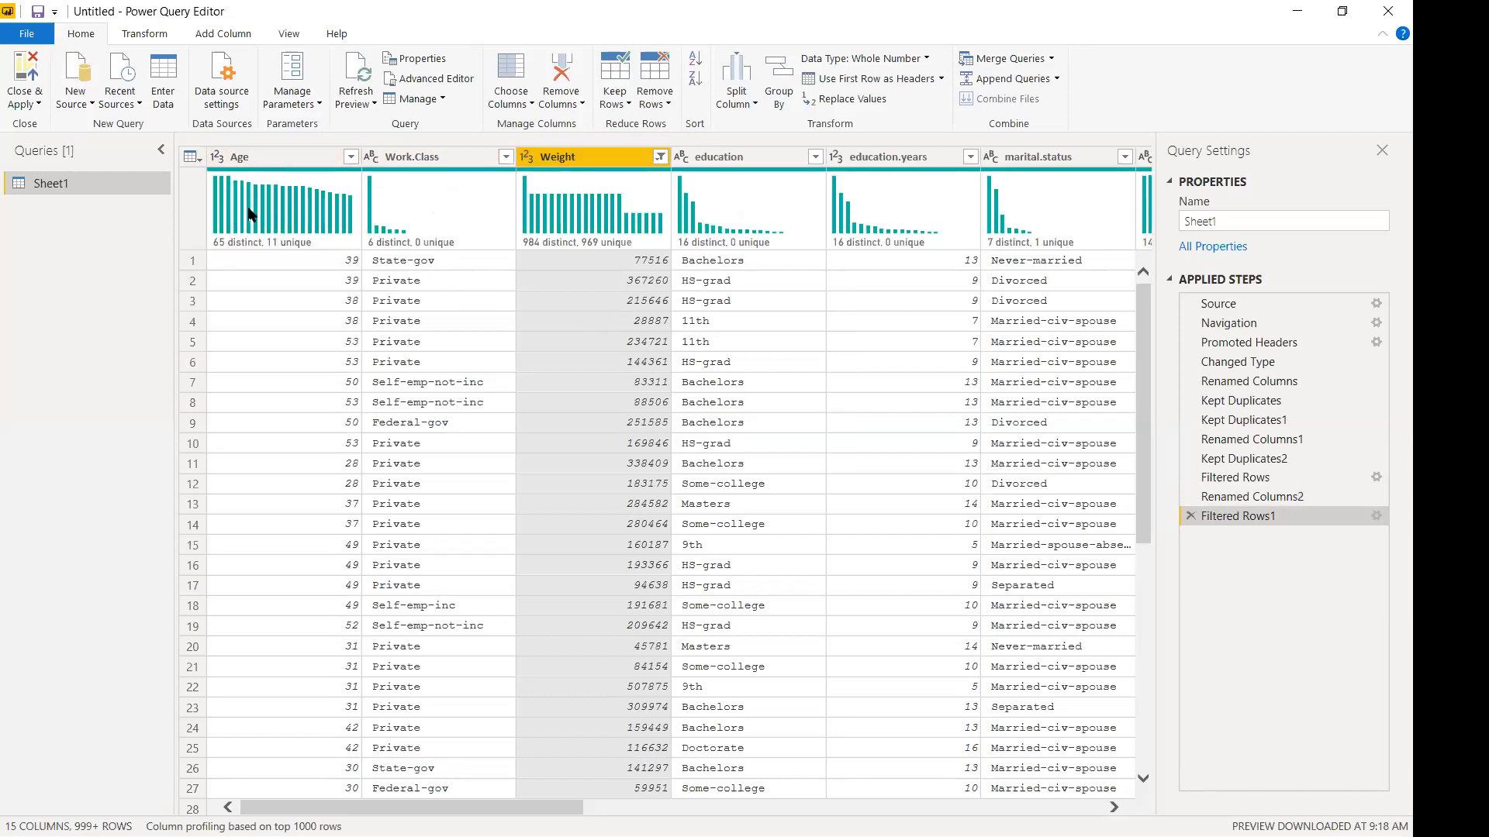
Rename the education column header to Education with a capital E.
mouse_move(346, 216)
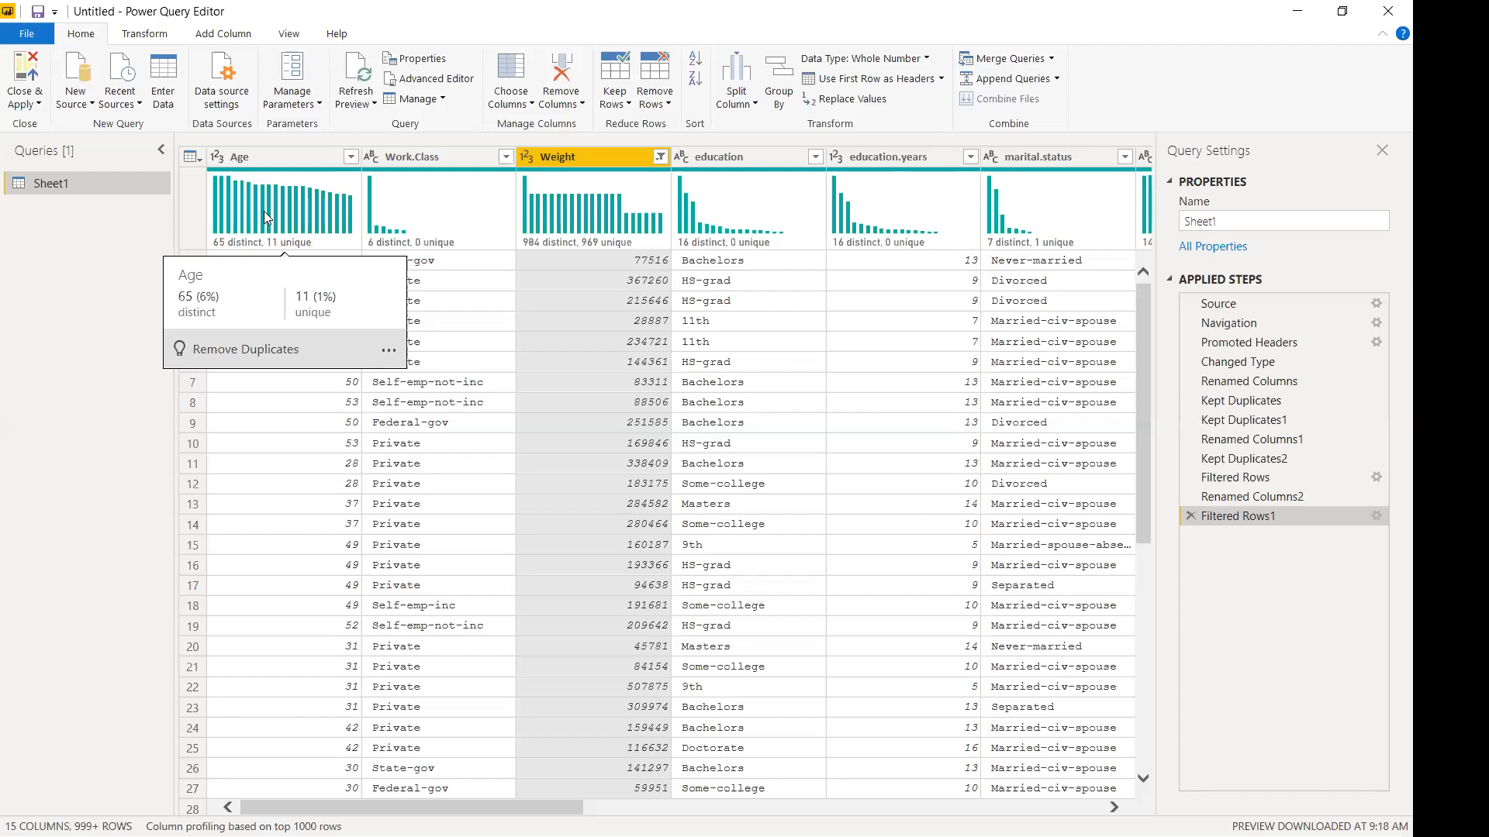
mouse_move(572, 229)
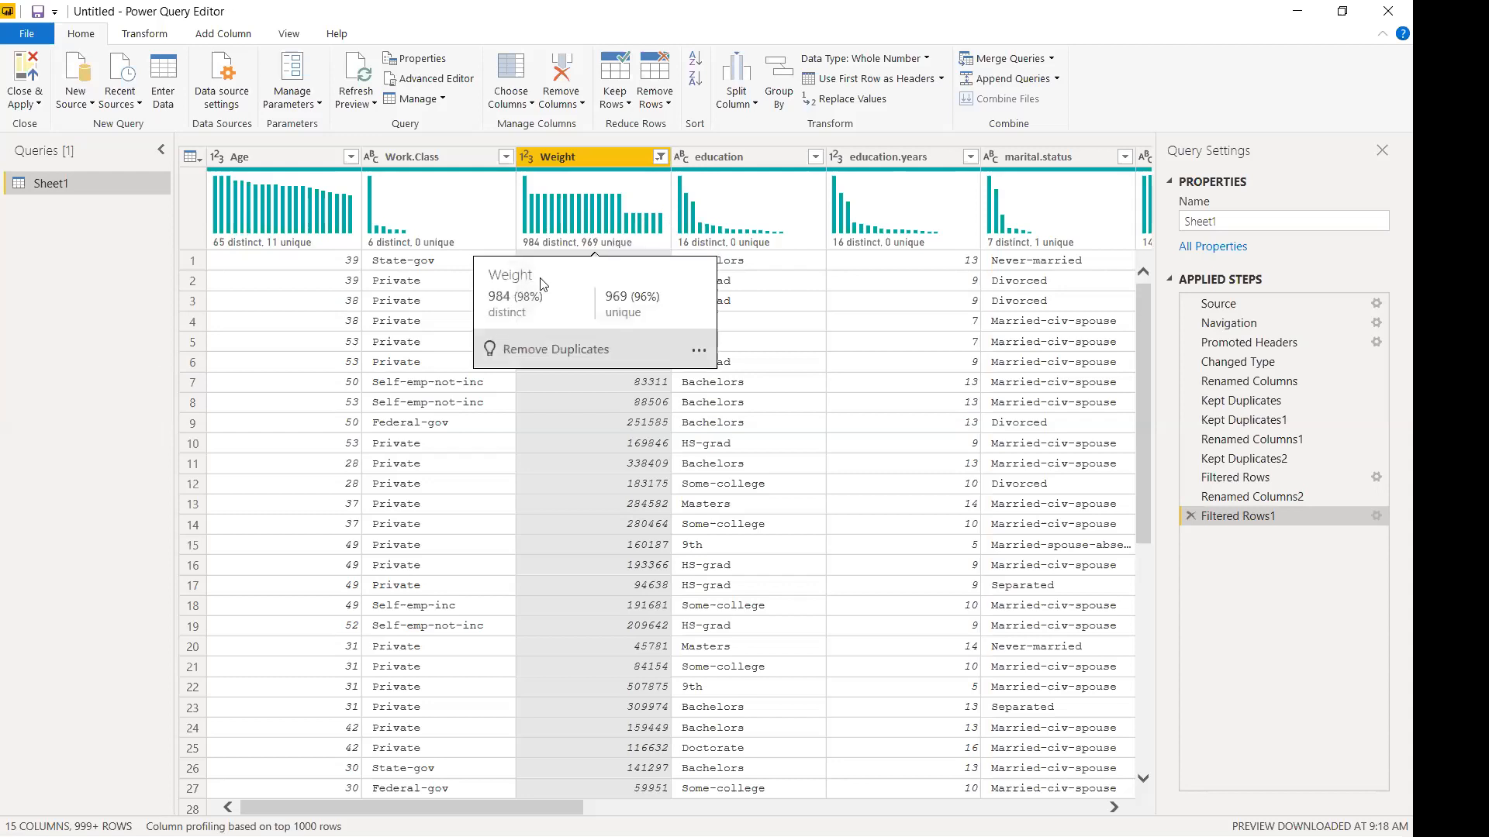
mouse_move(407, 188)
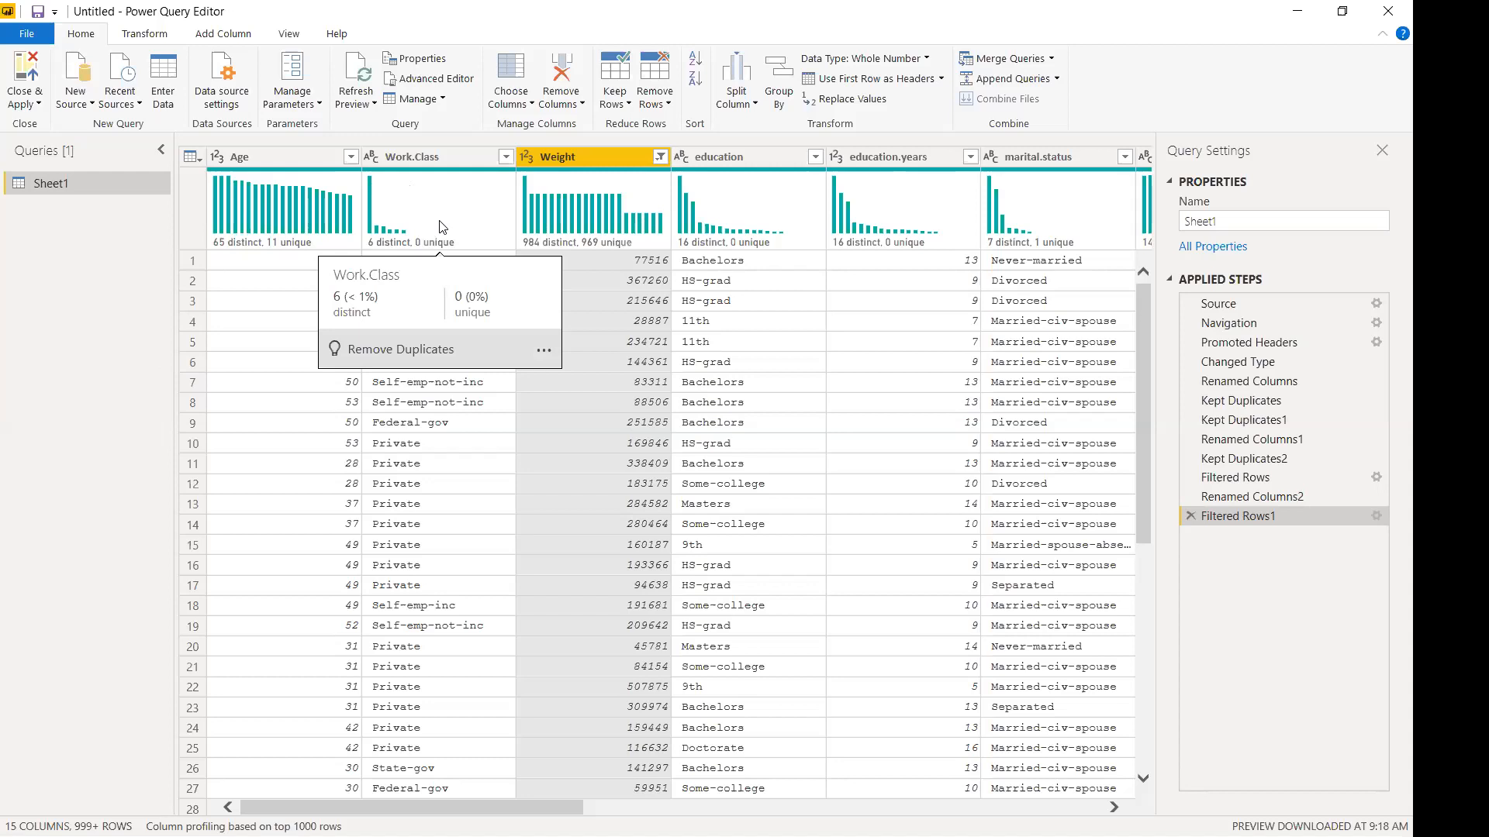
mouse_move(751, 211)
double_click(698, 155)
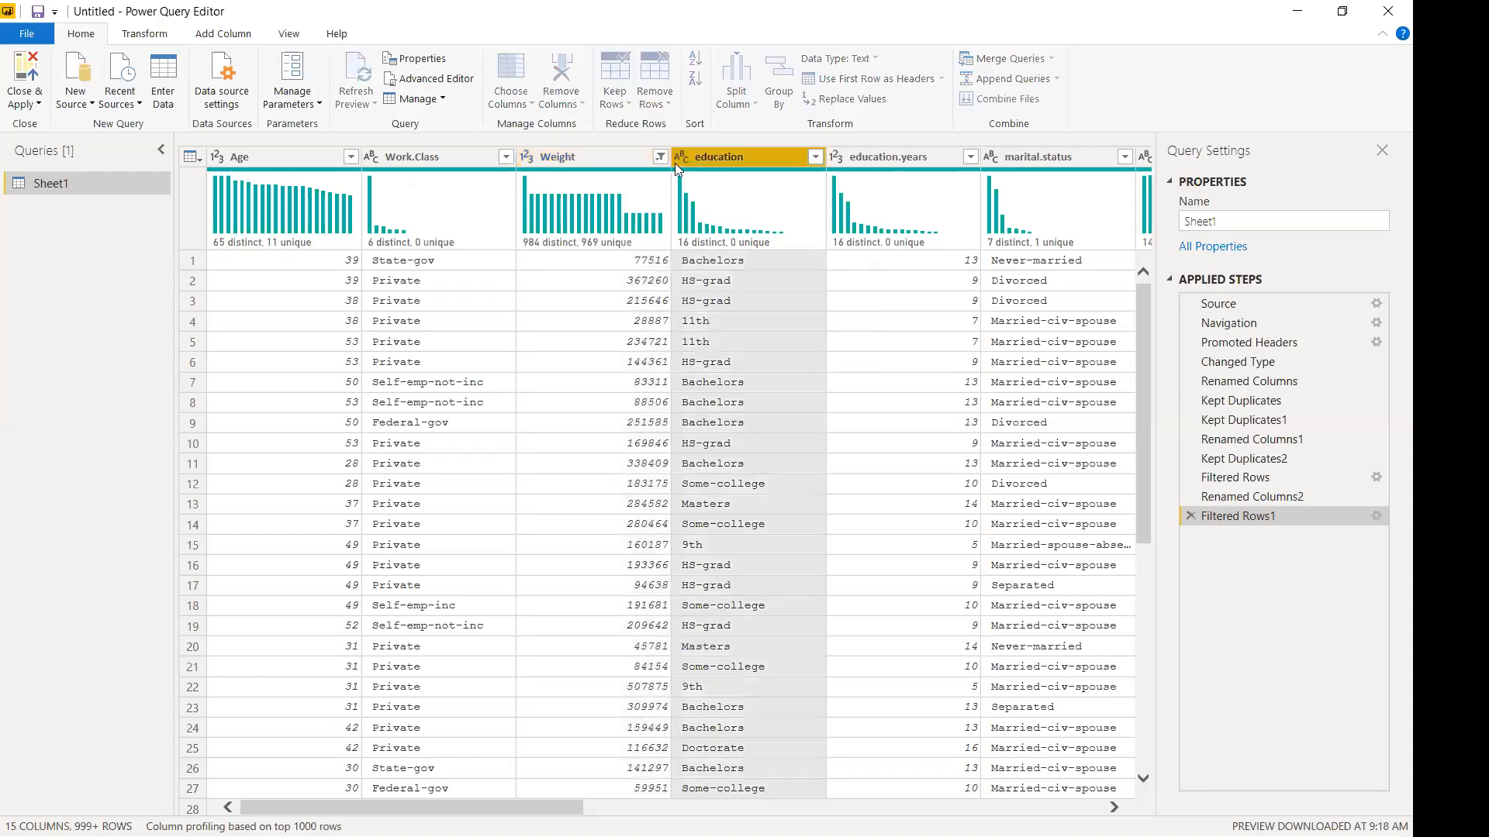
key(Home)
key(Delete)
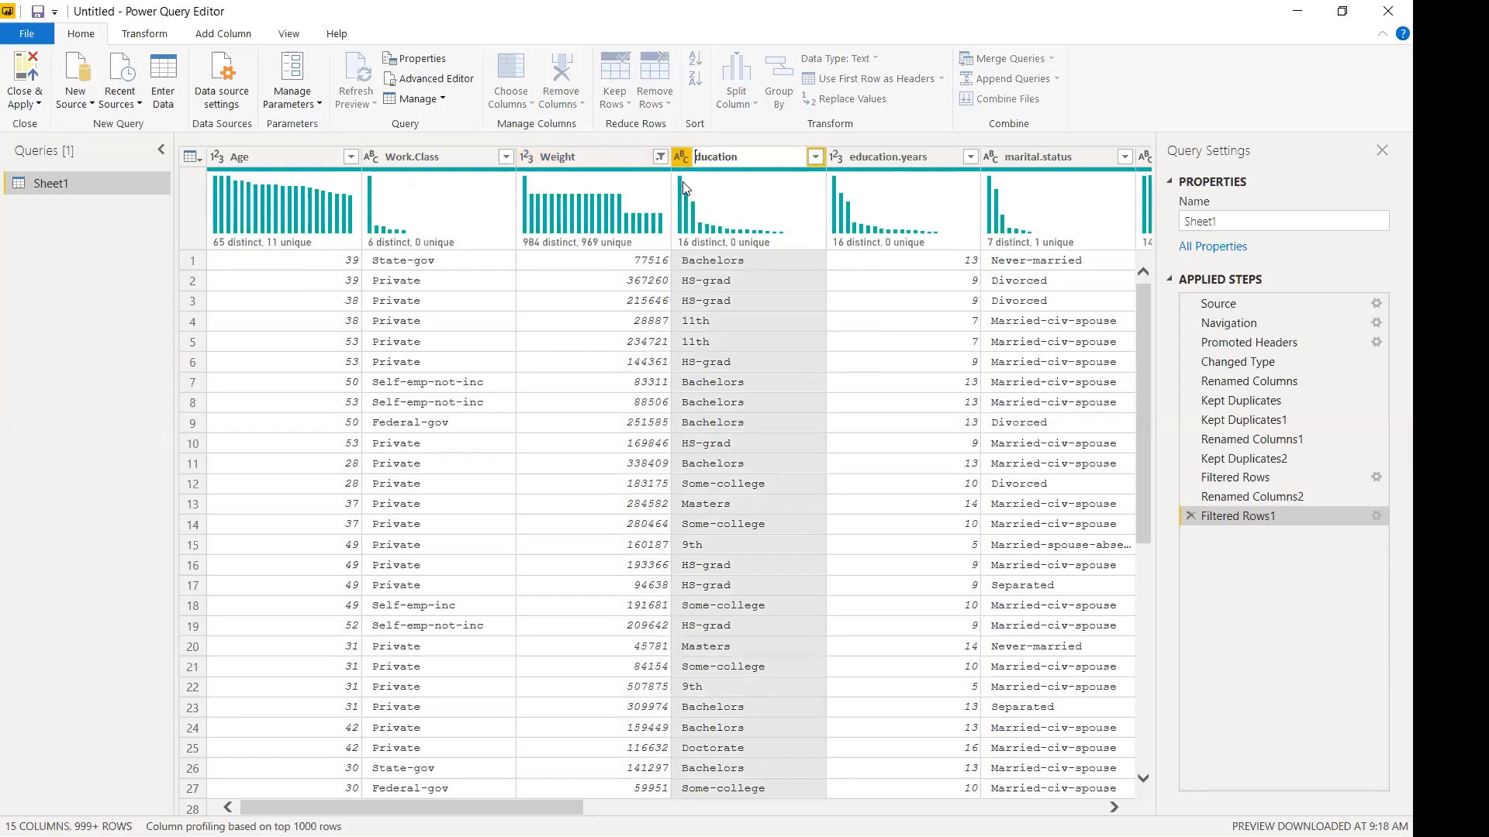
text(E)
key(Return)
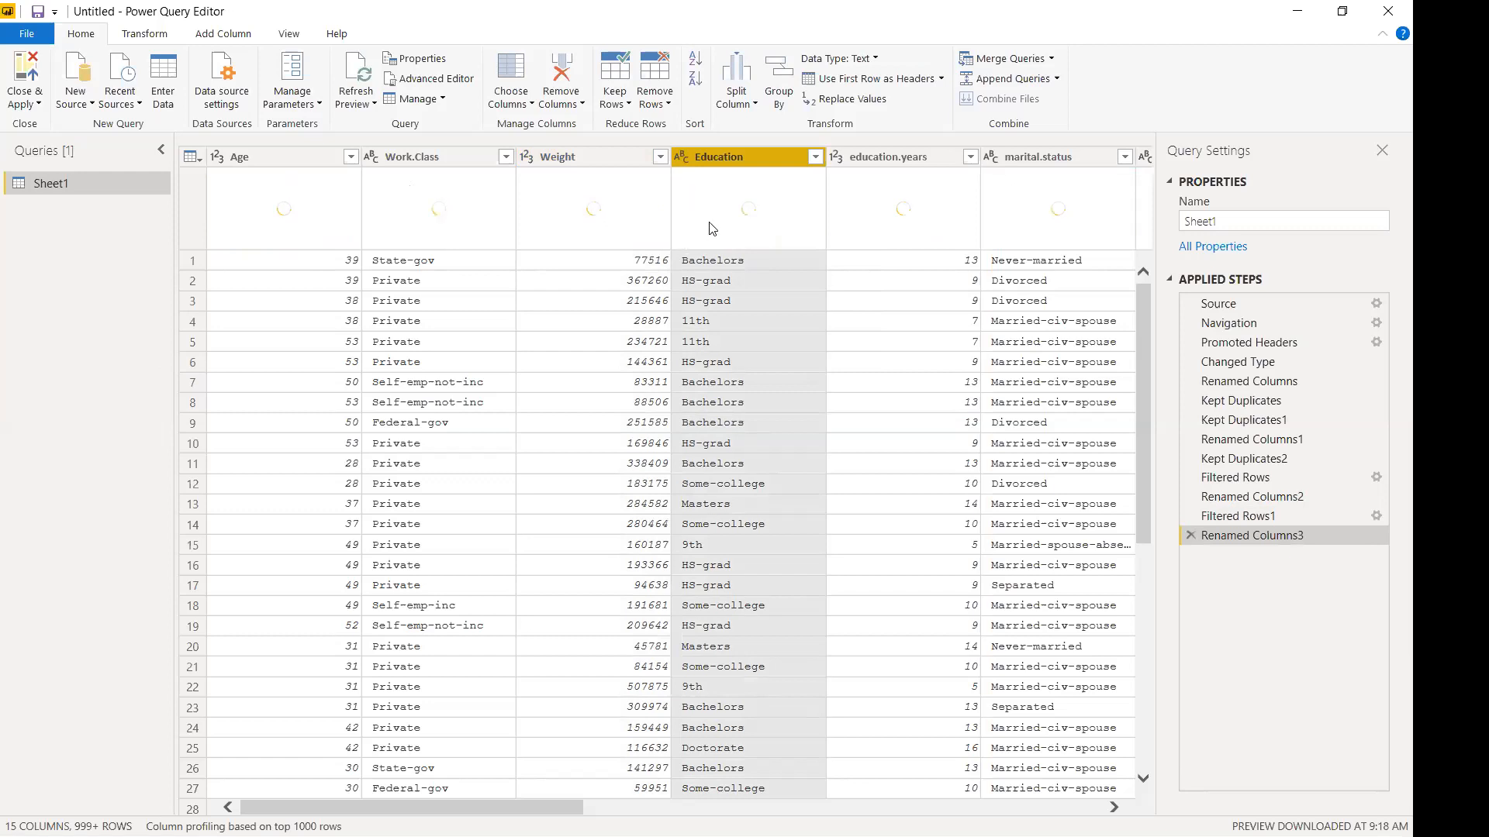
Load the full list of Education values and close it without filtering.
click(816, 158)
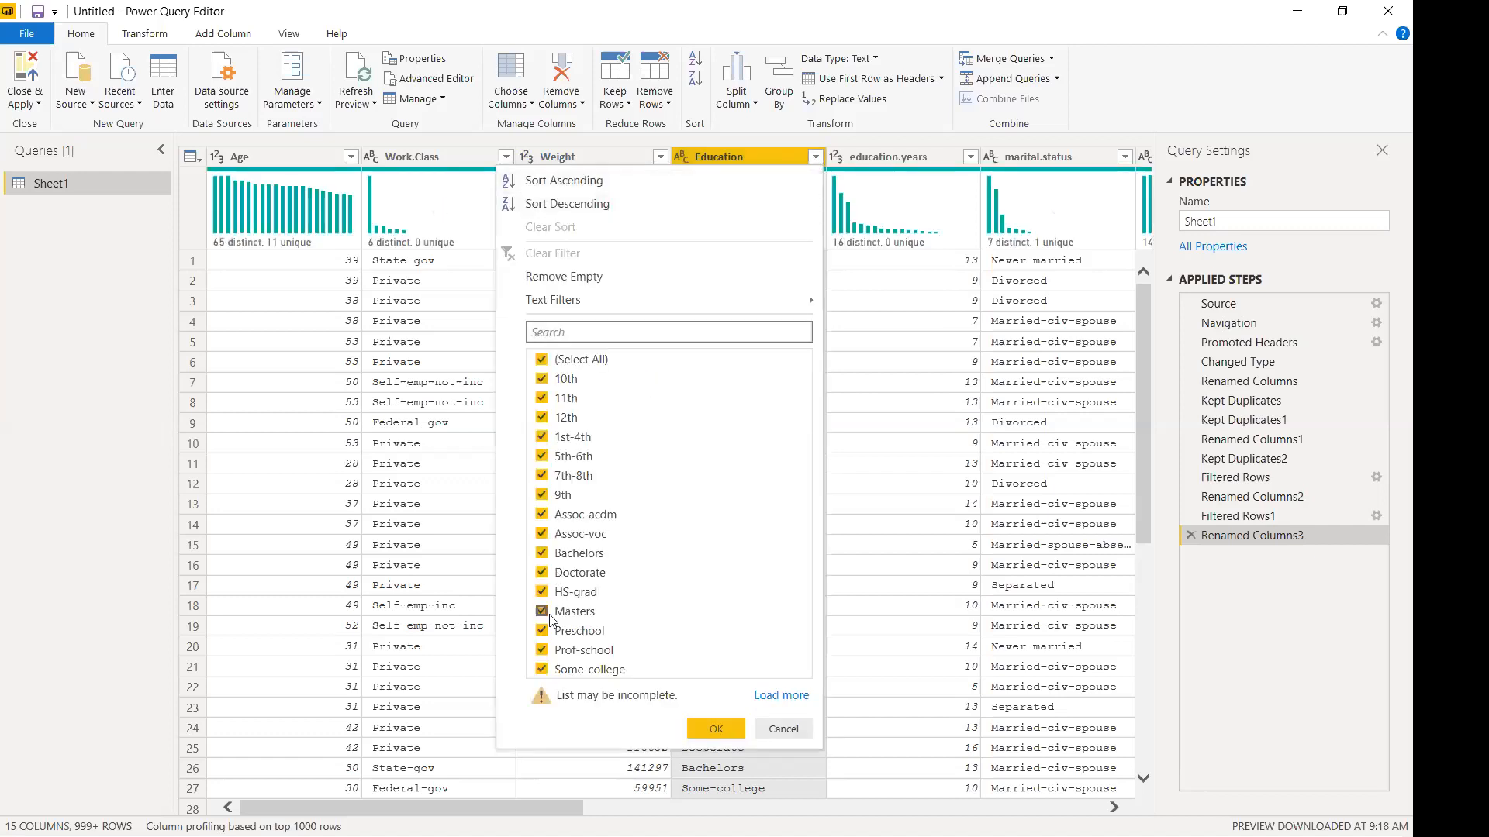
click(781, 696)
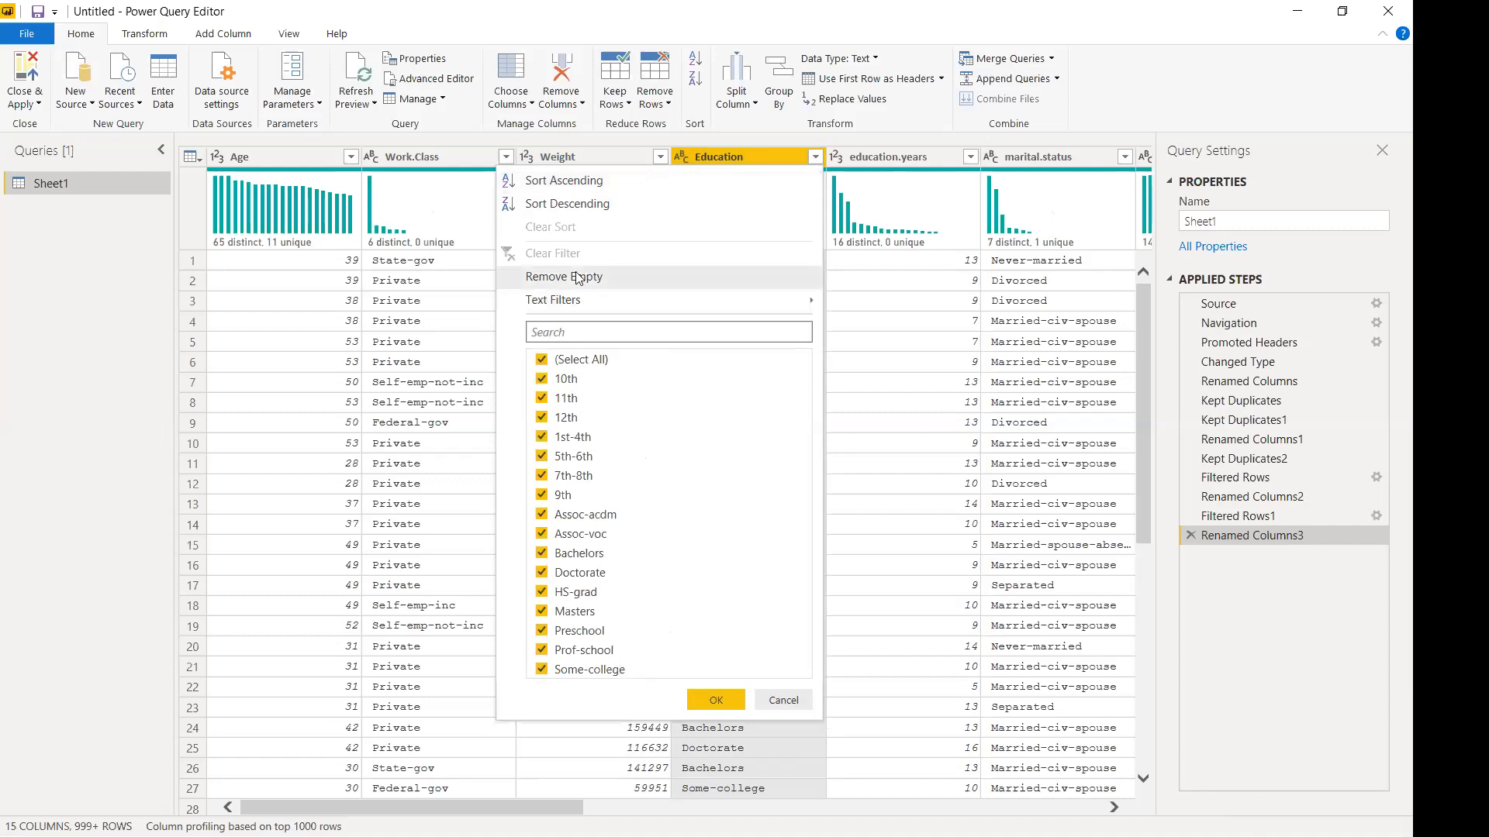
click(784, 700)
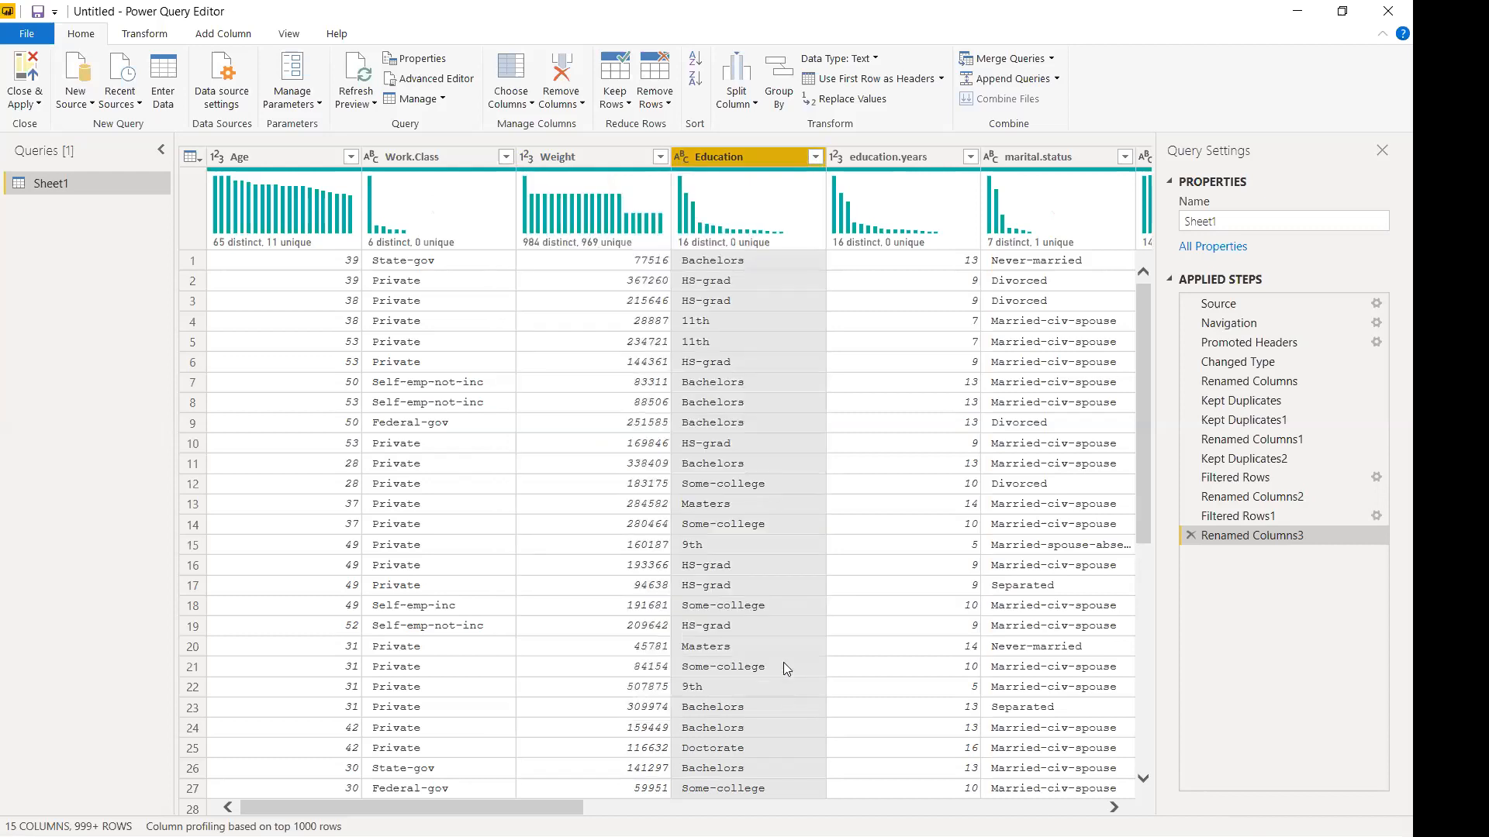
mouse_move(742, 231)
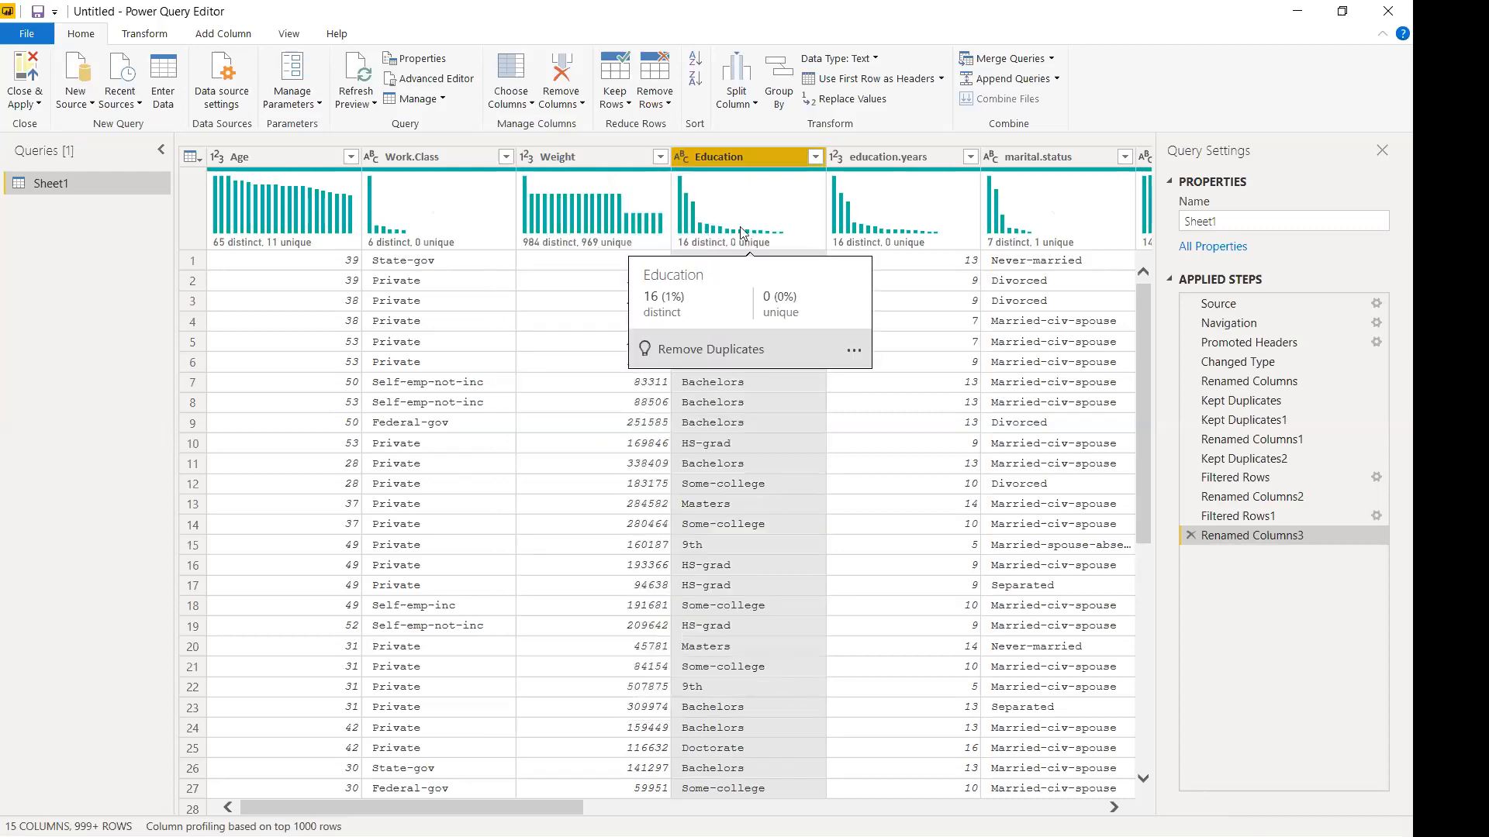
mouse_move(608, 246)
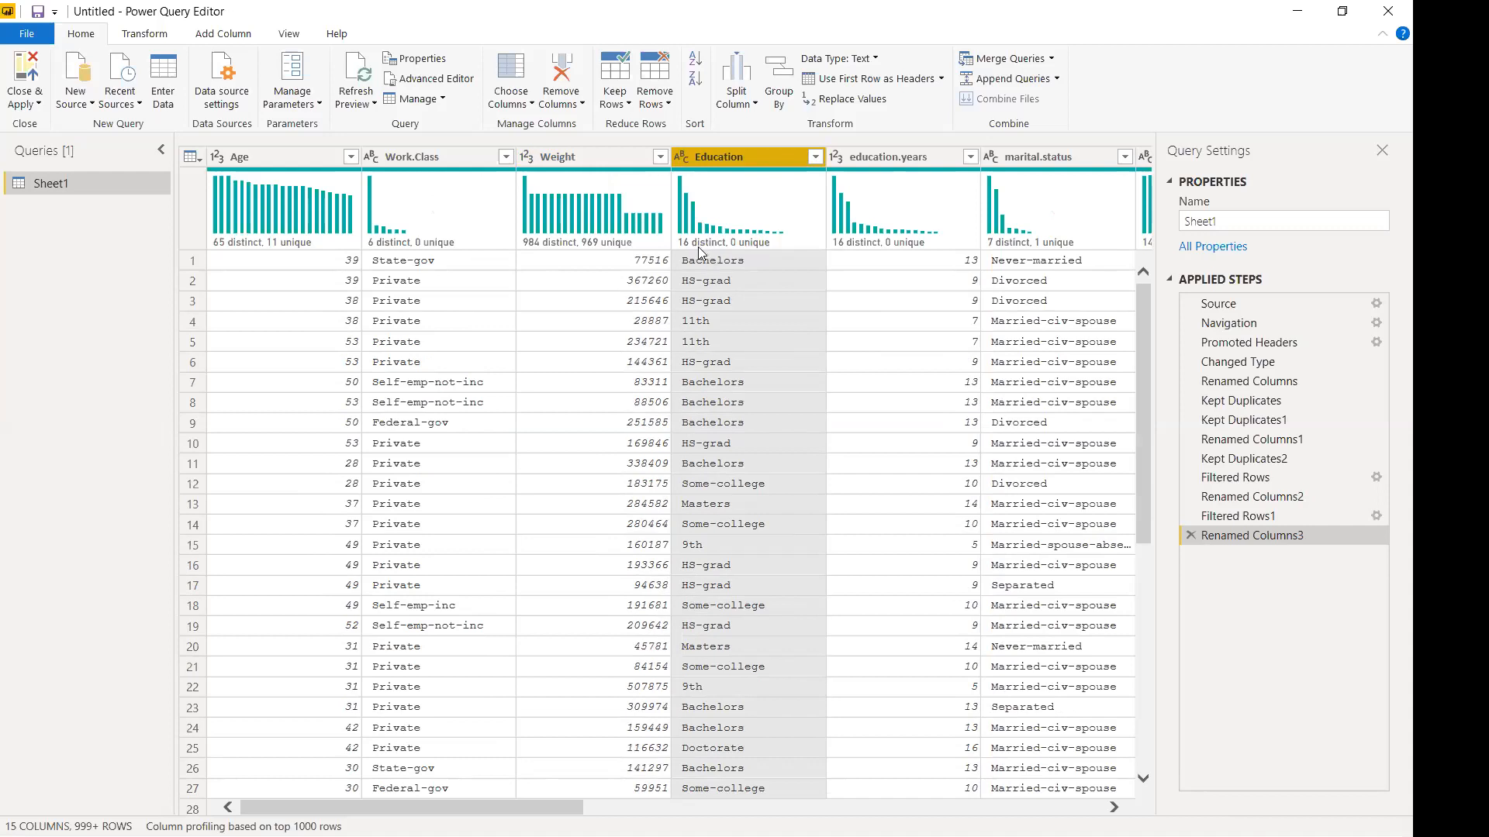
mouse_move(691, 246)
Rename the education.years column to Education.Years.
drag(505, 811, 627, 811)
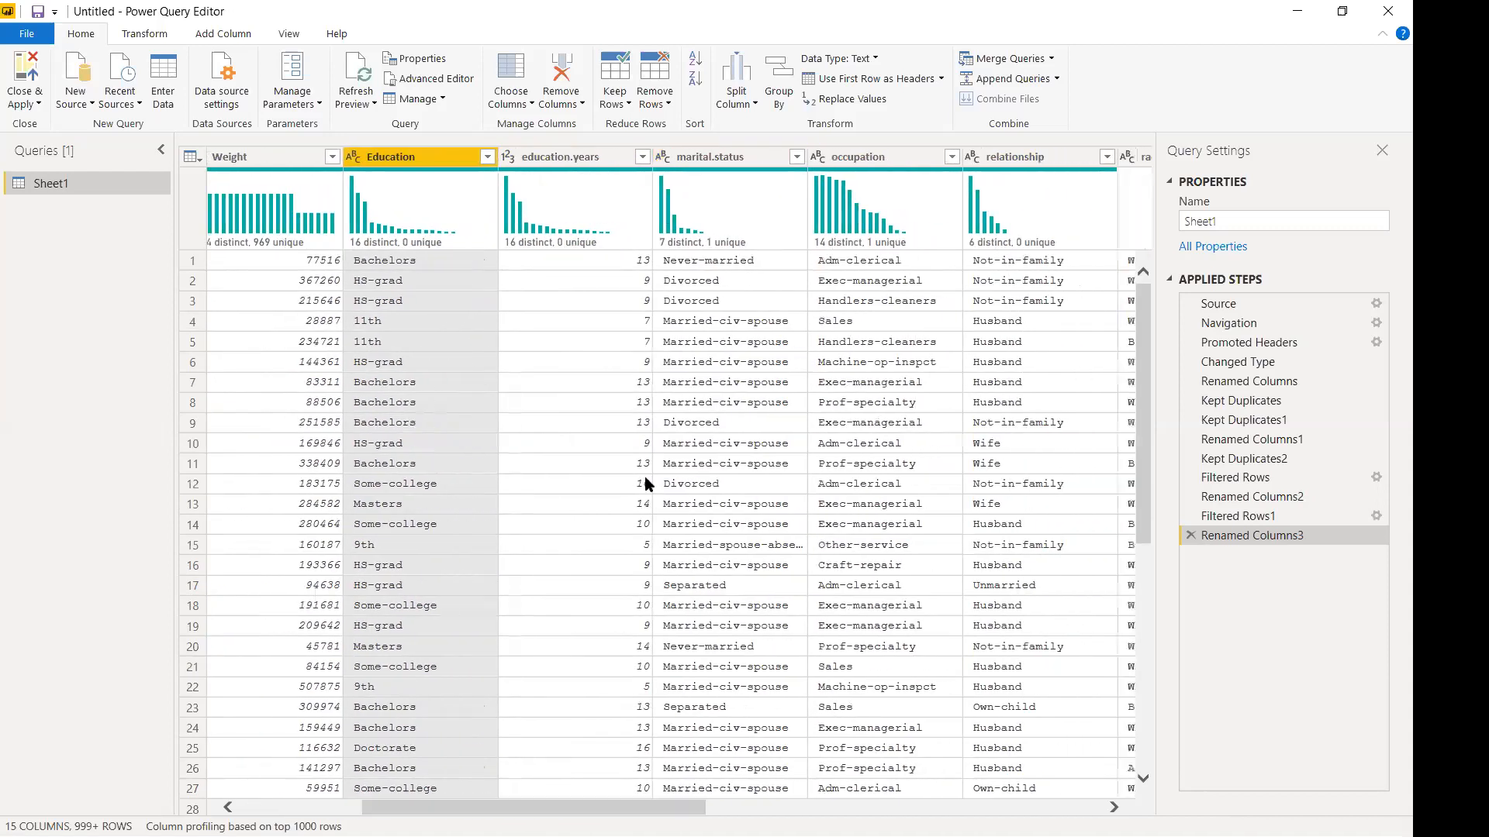
double_click(544, 158)
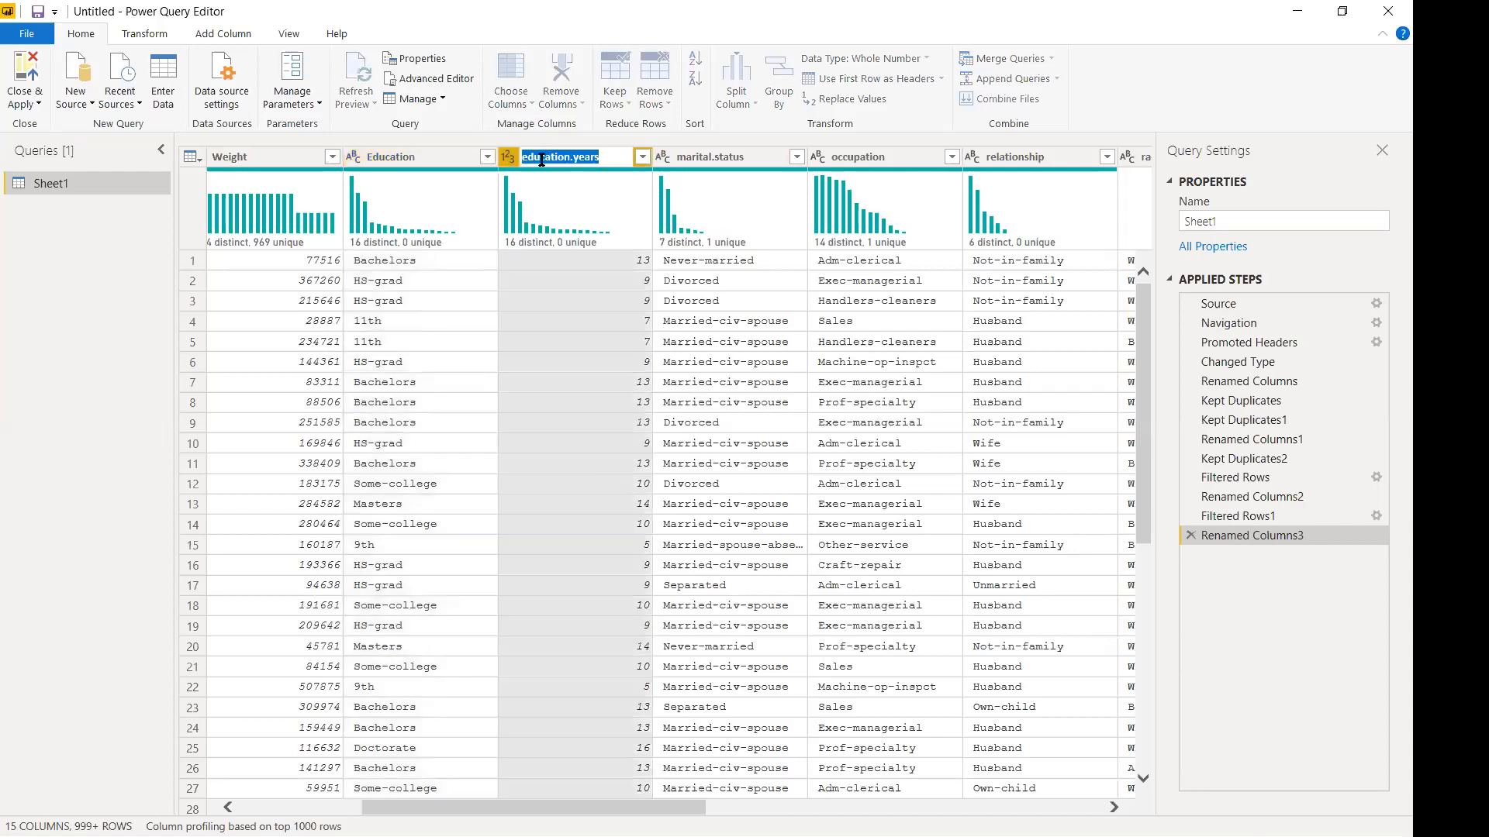
key(Left)
key(Right)
key(BackSpace)
text(E)
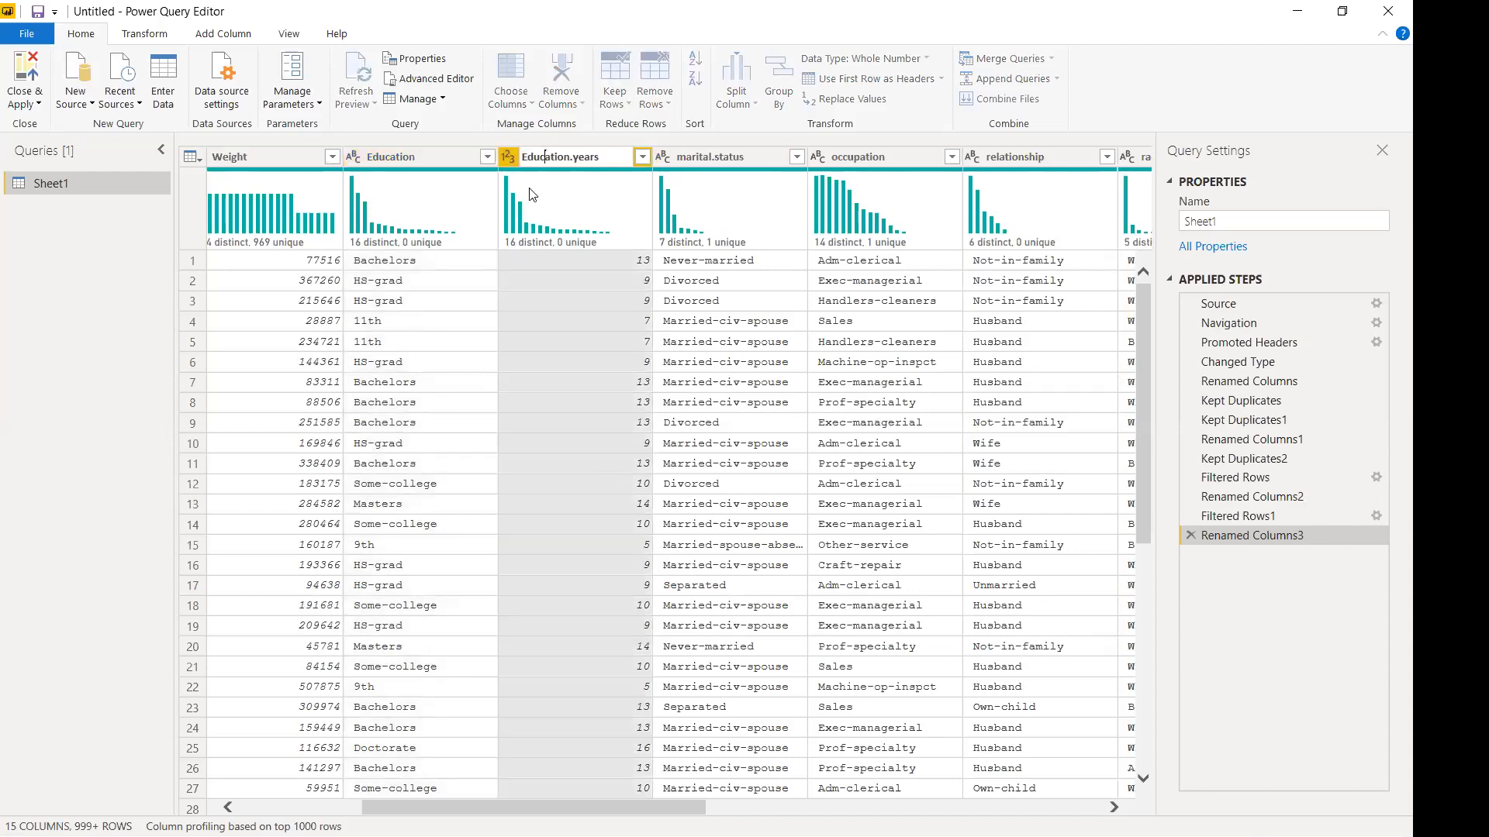
key(BackSpace)
text(Y)
key(Return)
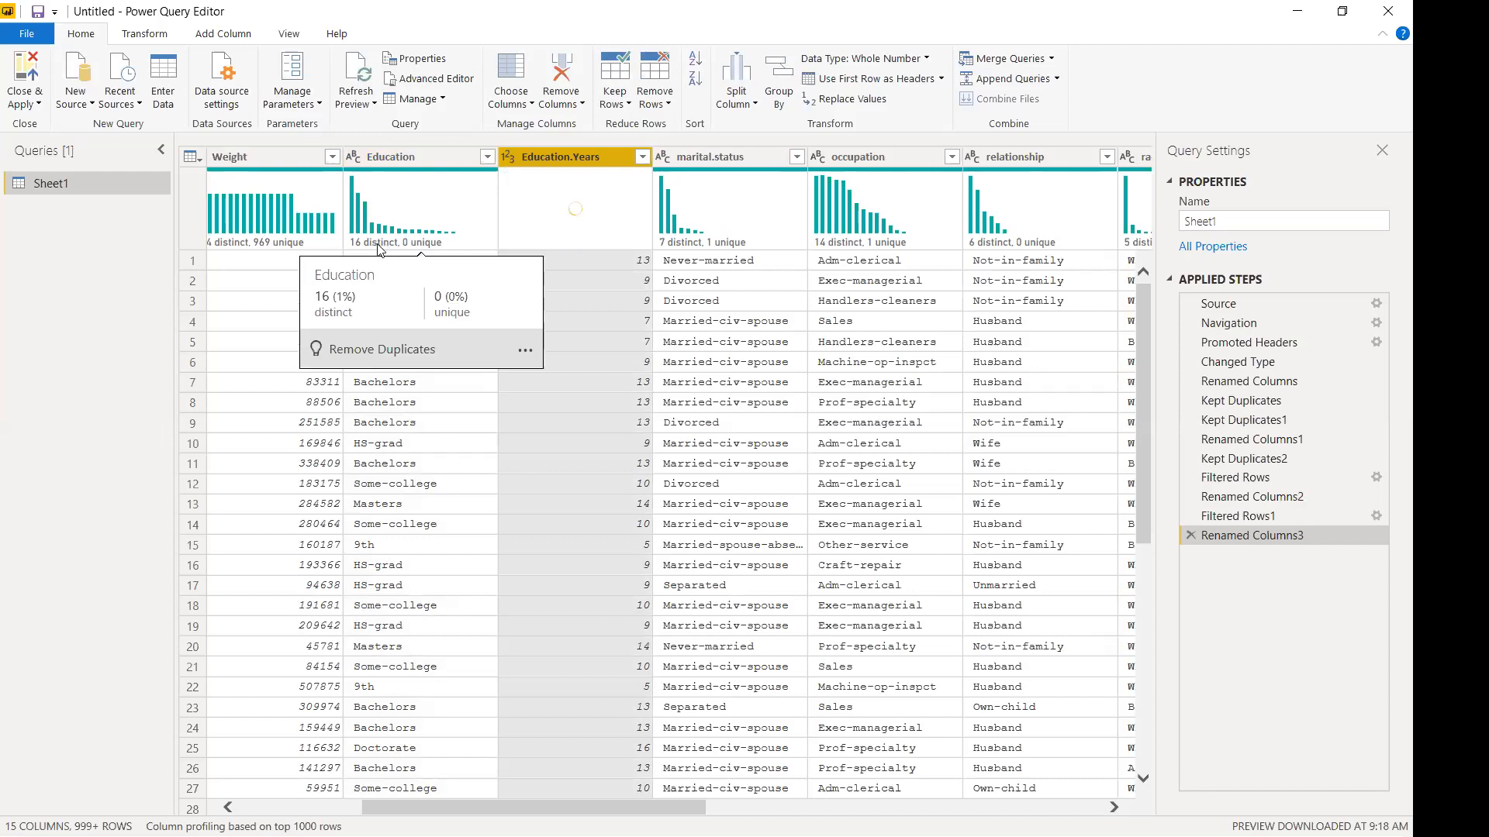
Capitalise marital.status to Marital.Status.
mouse_move(412, 245)
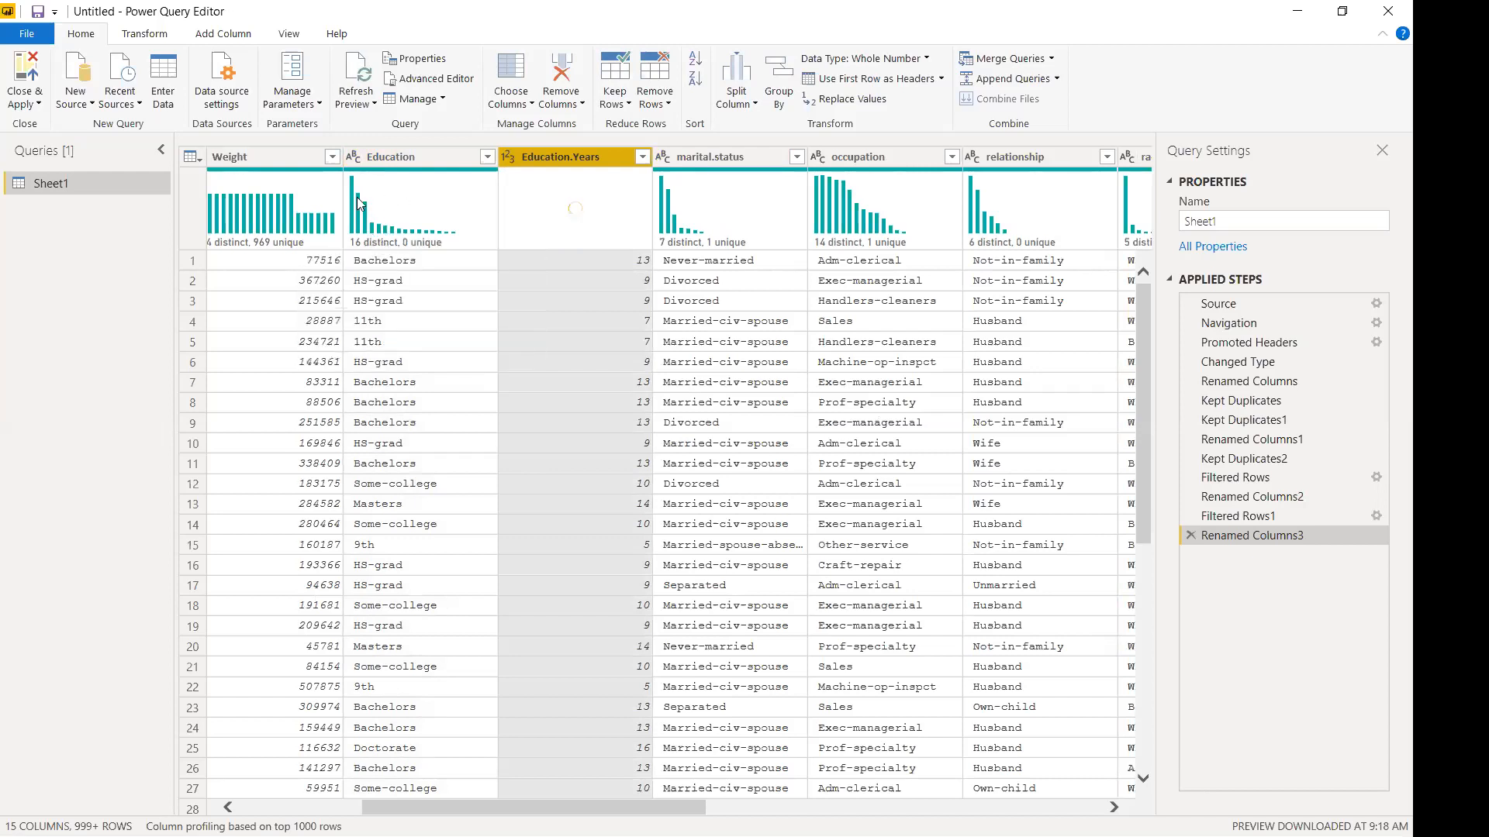
mouse_move(362, 217)
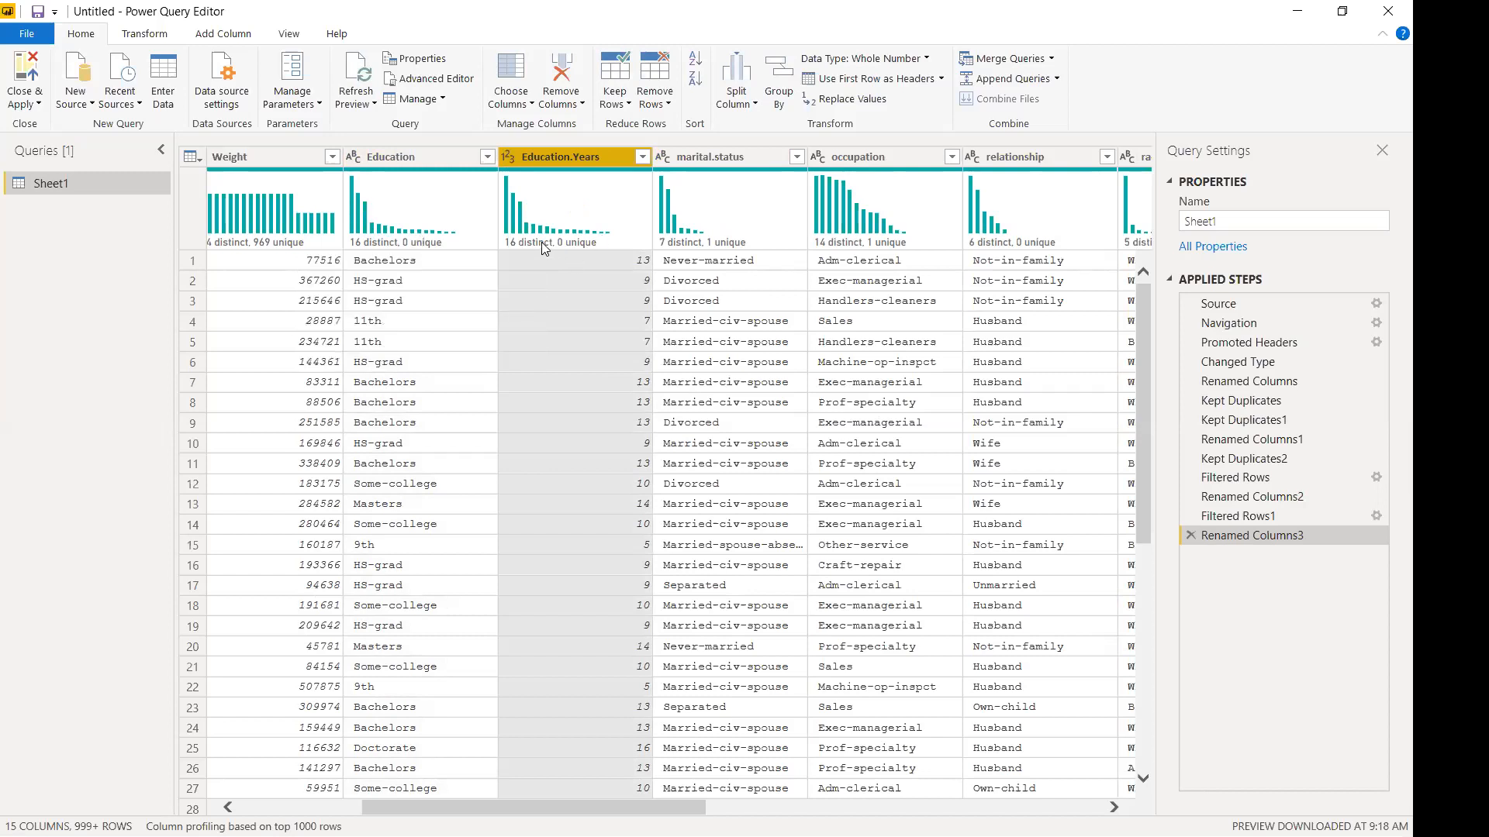
mouse_move(509, 225)
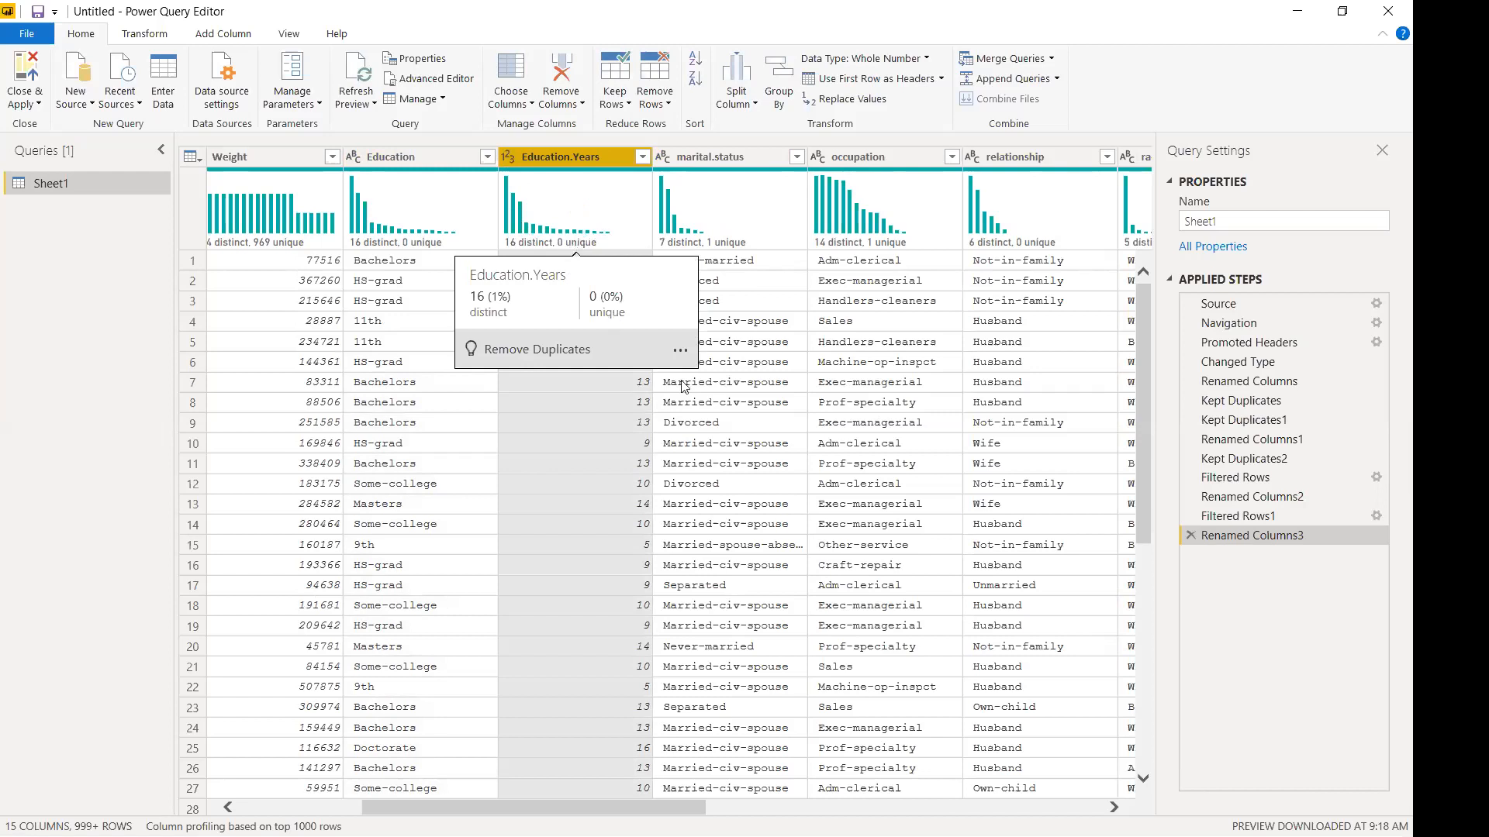
mouse_move(694, 184)
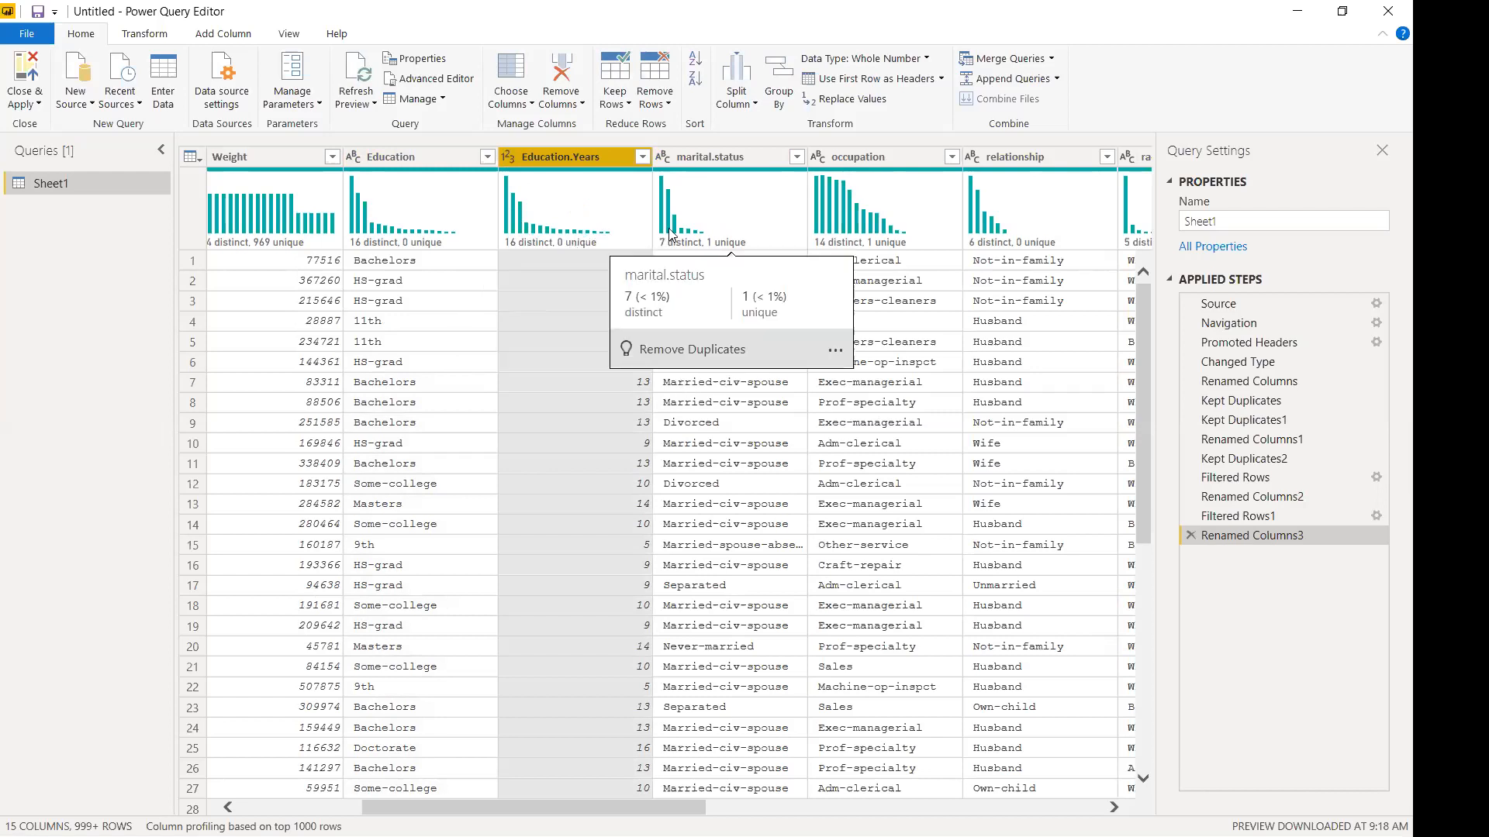
click(688, 155)
click(687, 155)
key(BackSpace)
text(M)
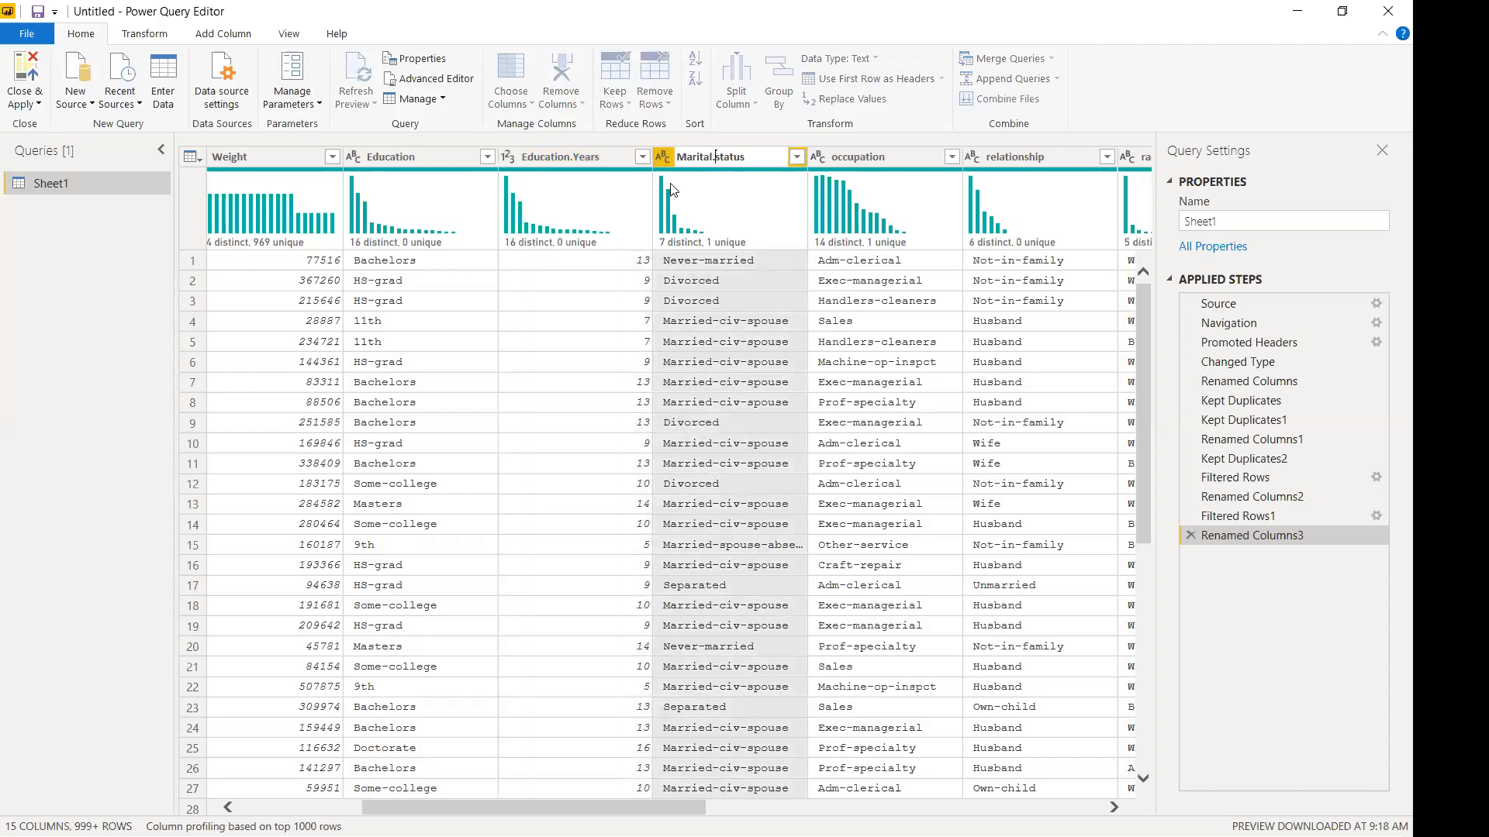
key(Escape)
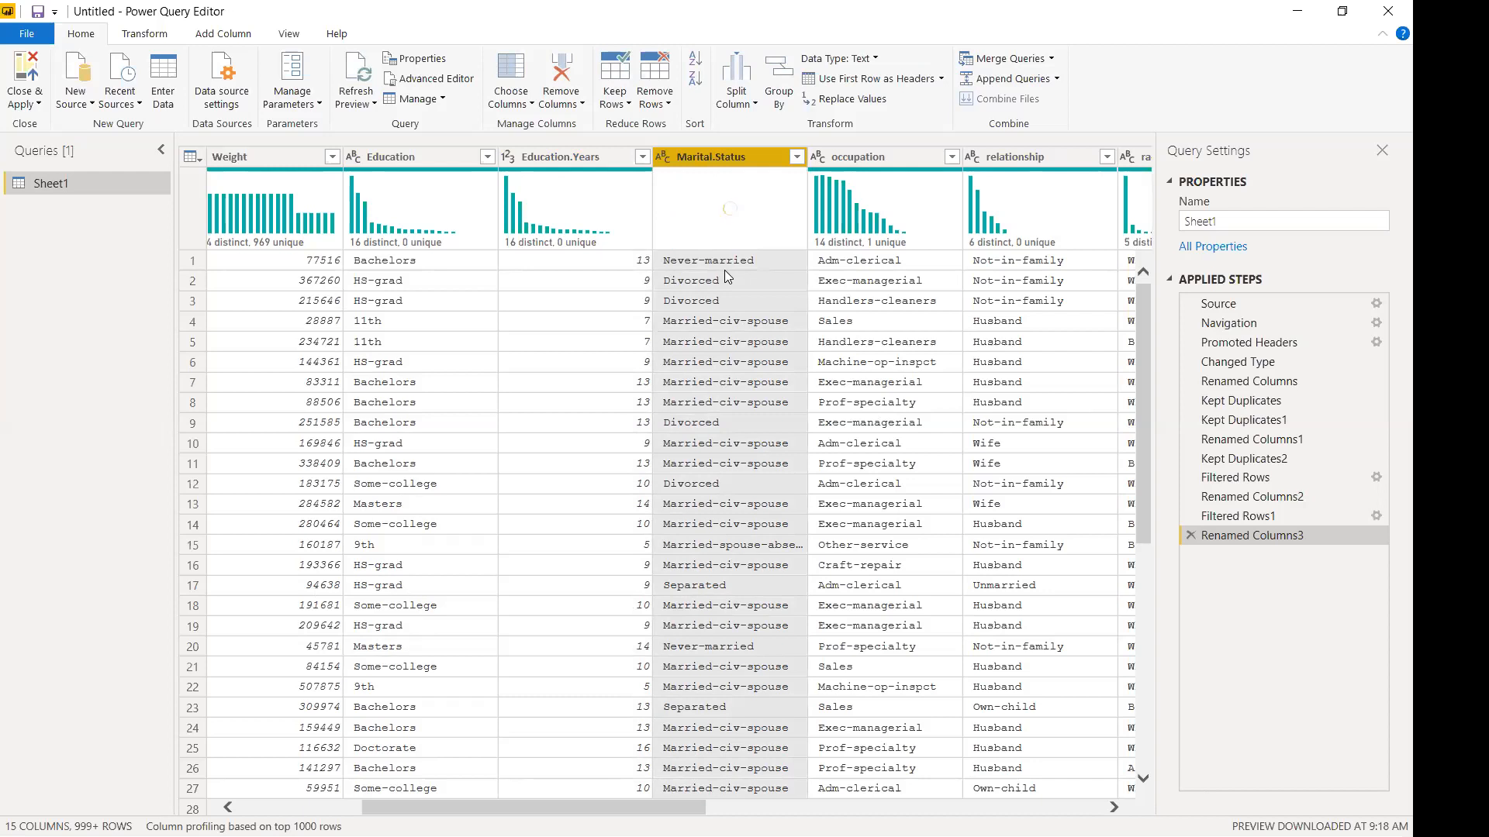
mouse_move(704, 248)
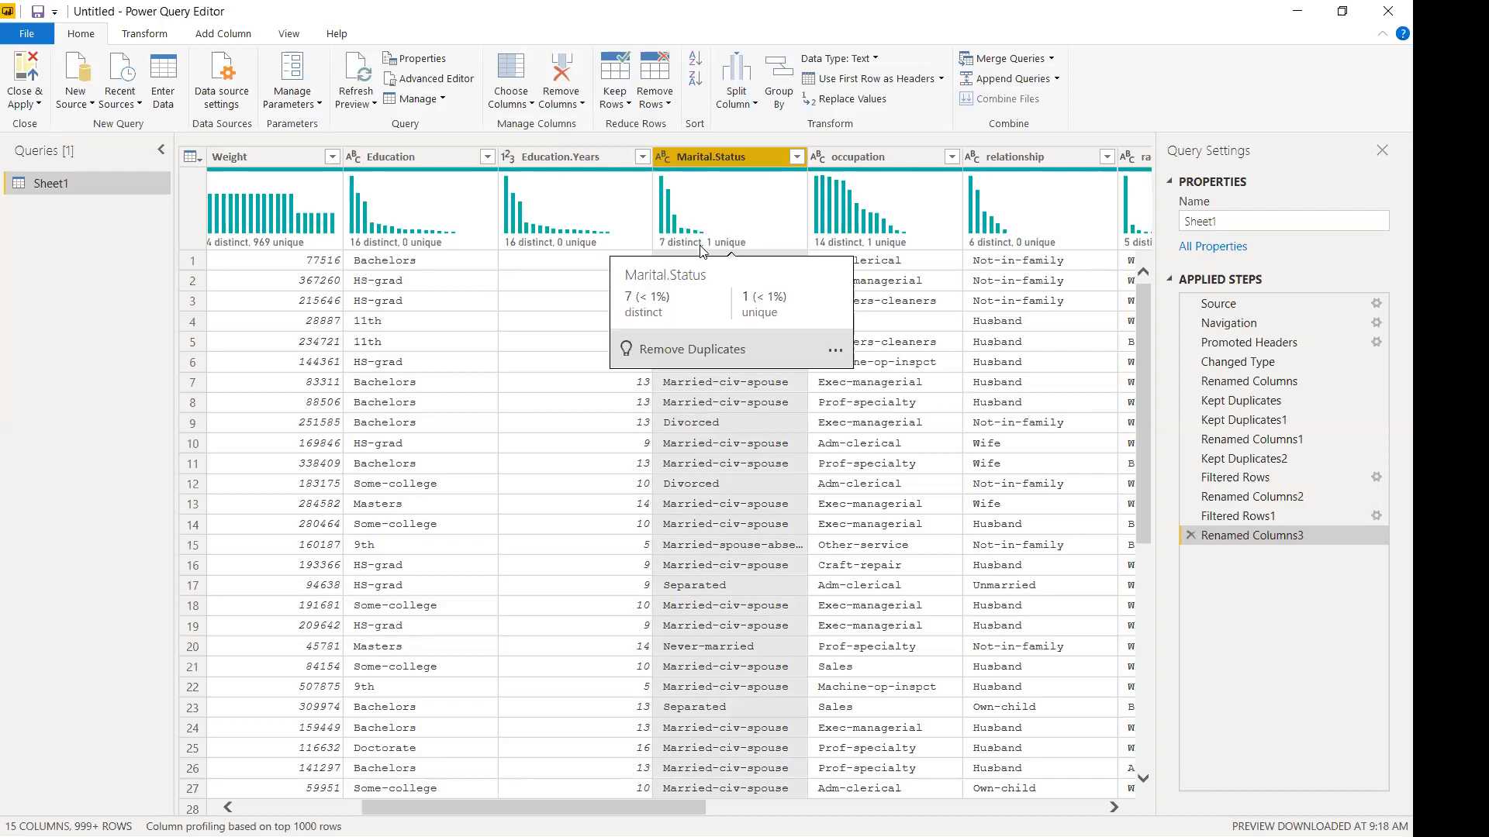
Review the full Education.Years and Marital.Status value lists without filtering.
click(642, 157)
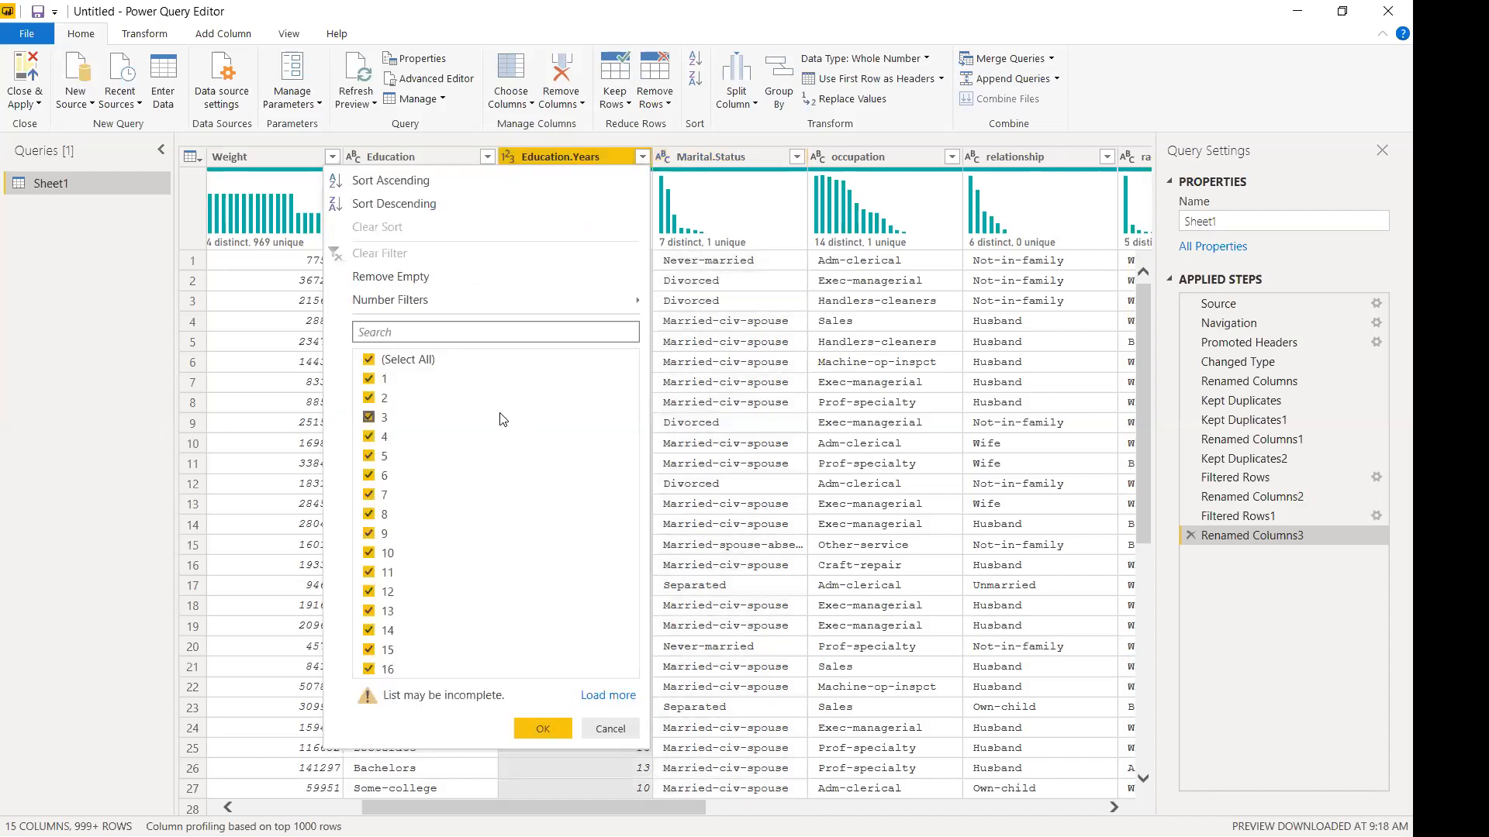
click(604, 696)
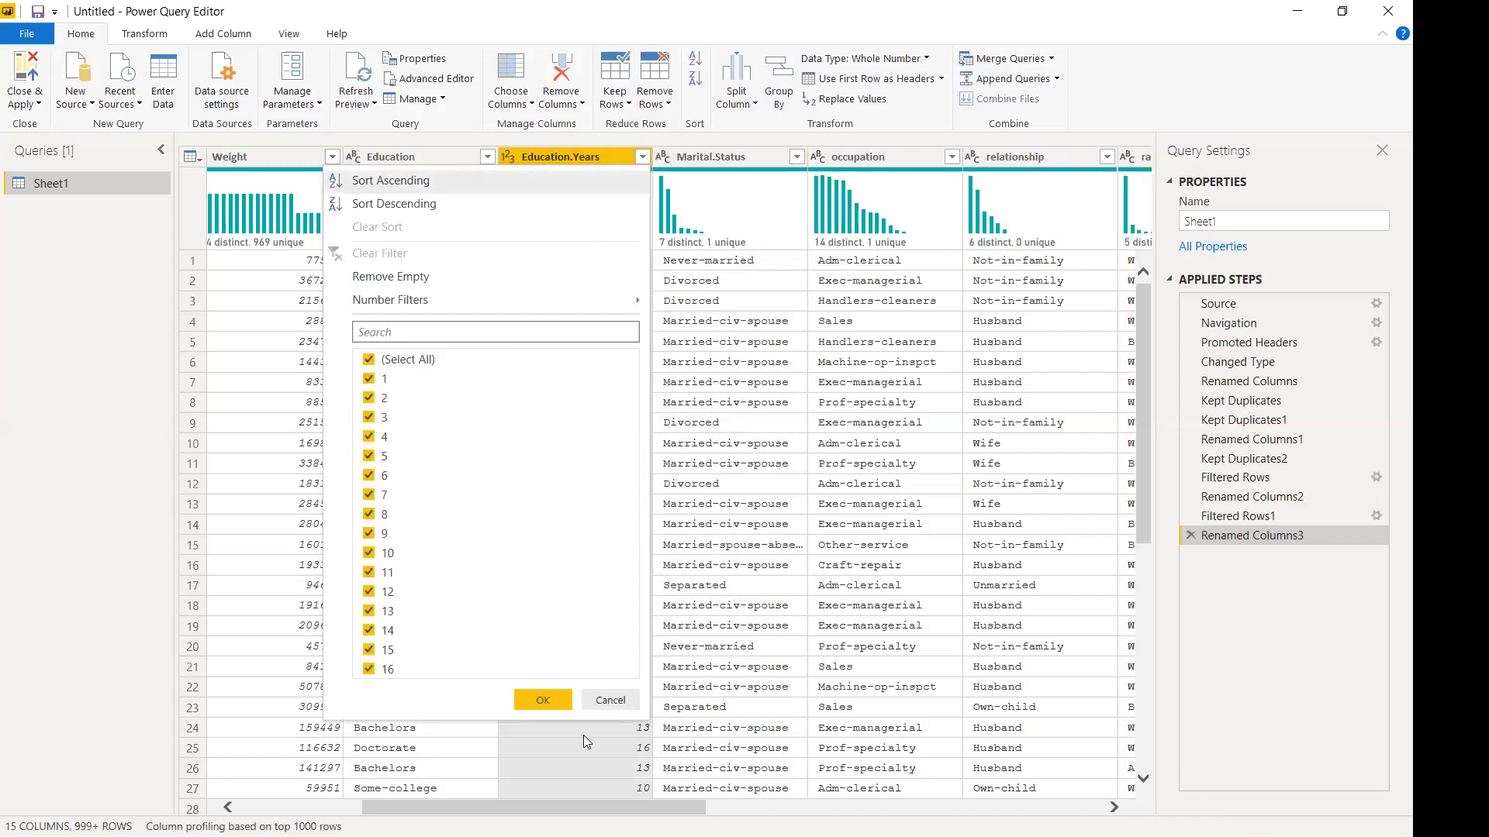
click(610, 701)
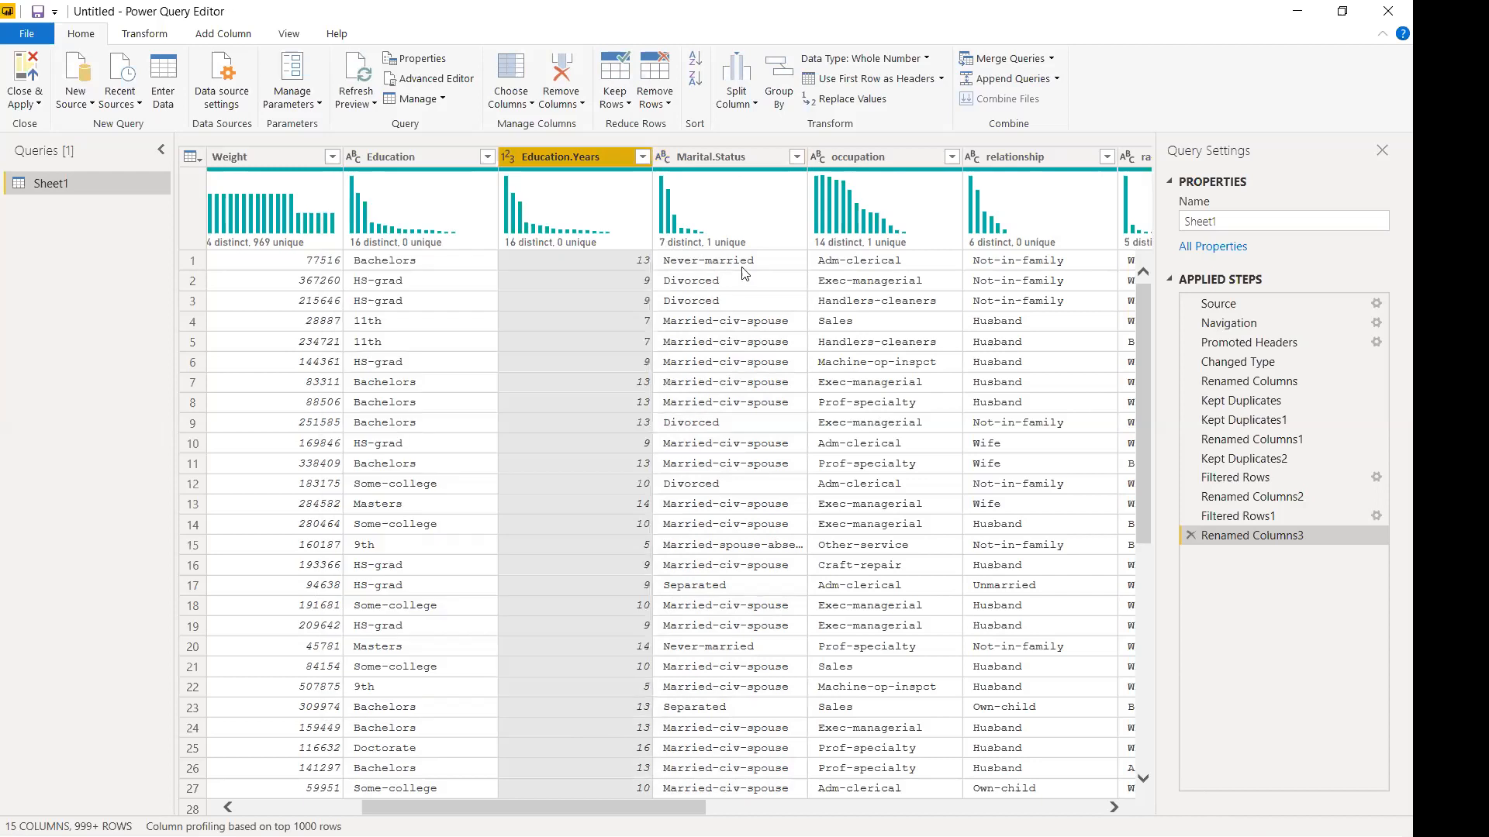
click(796, 156)
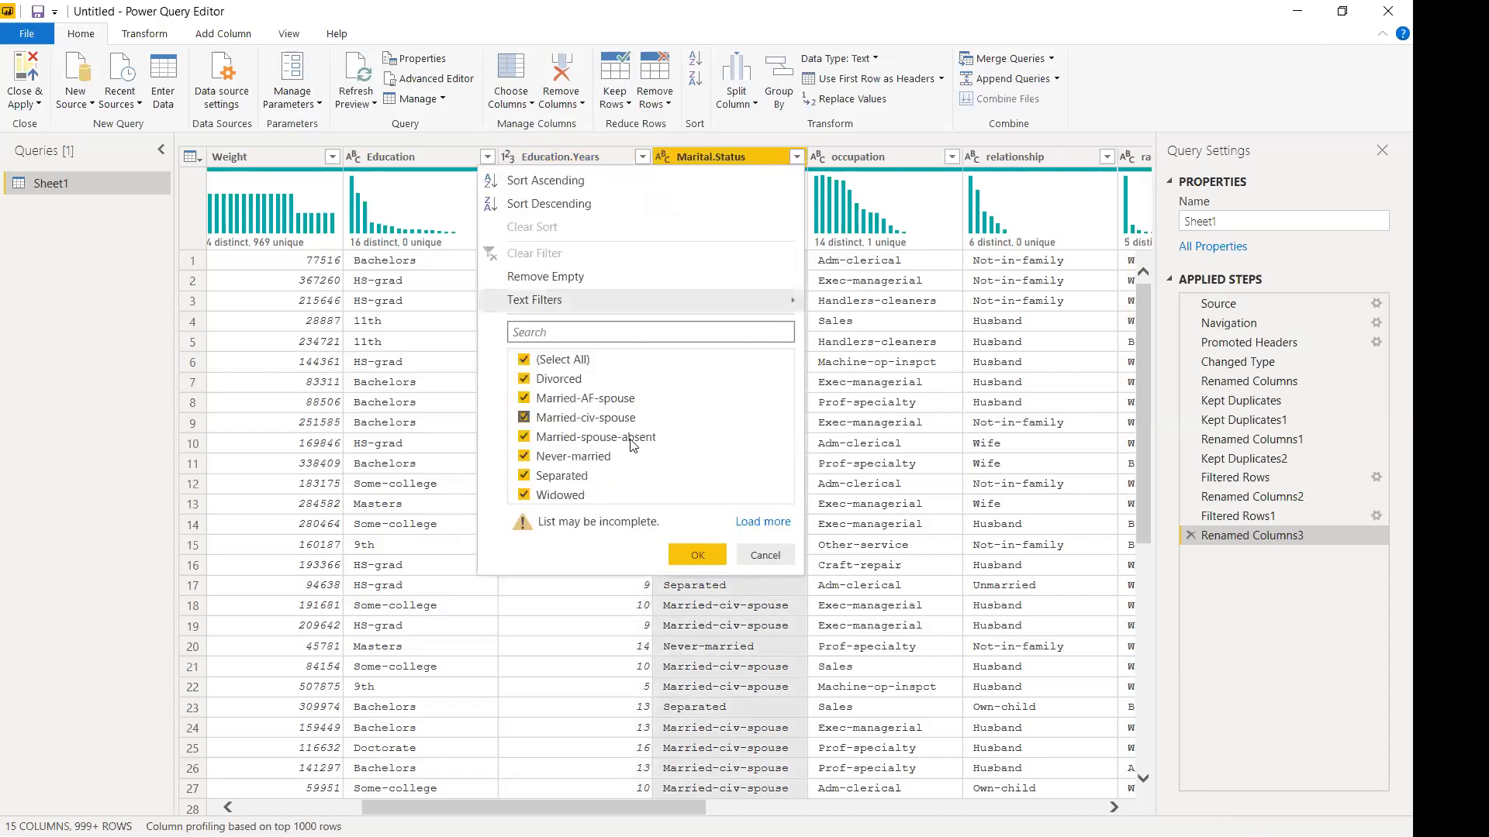
click(764, 522)
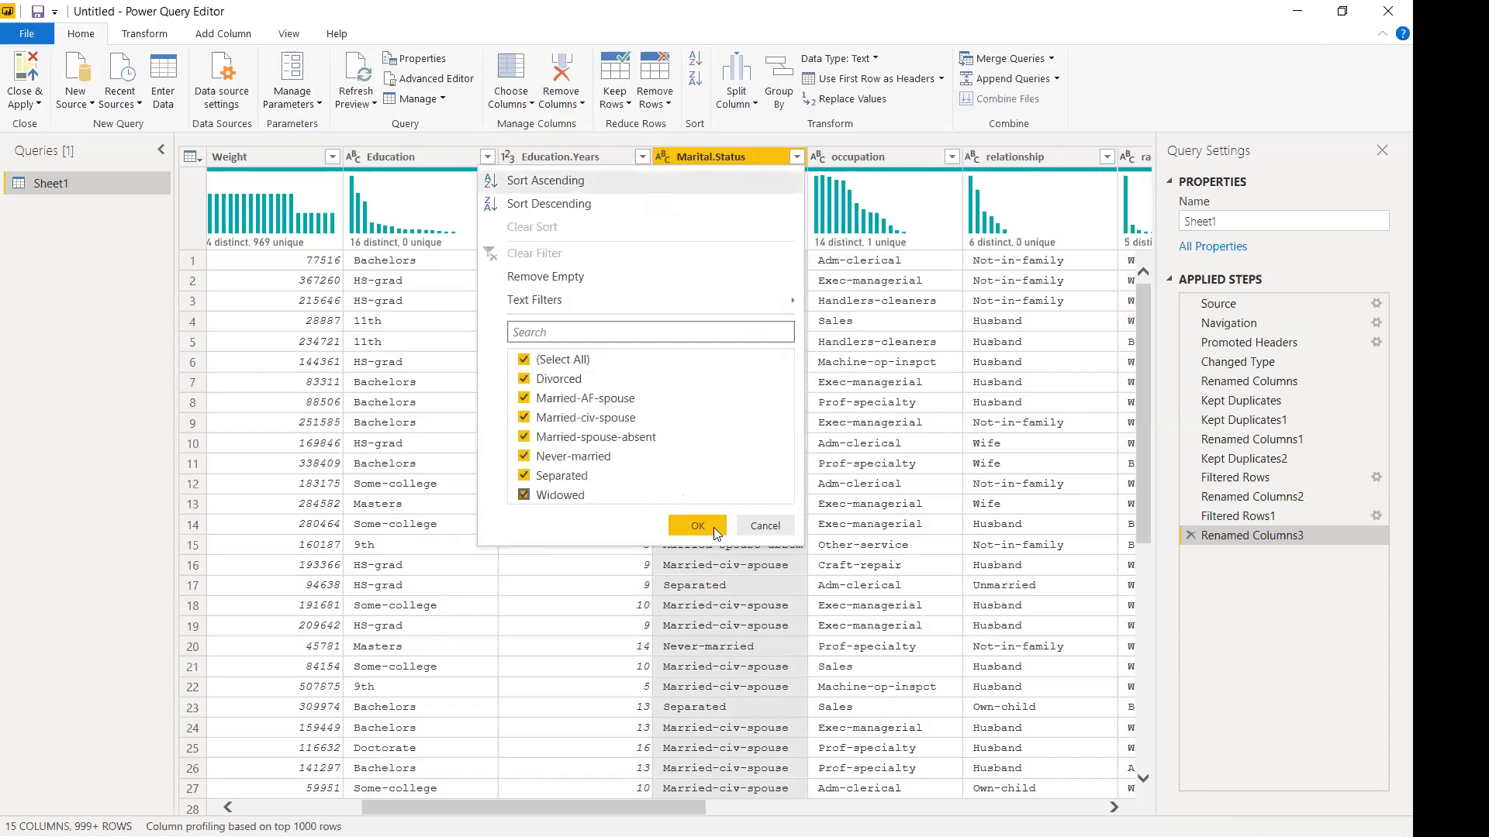
click(767, 526)
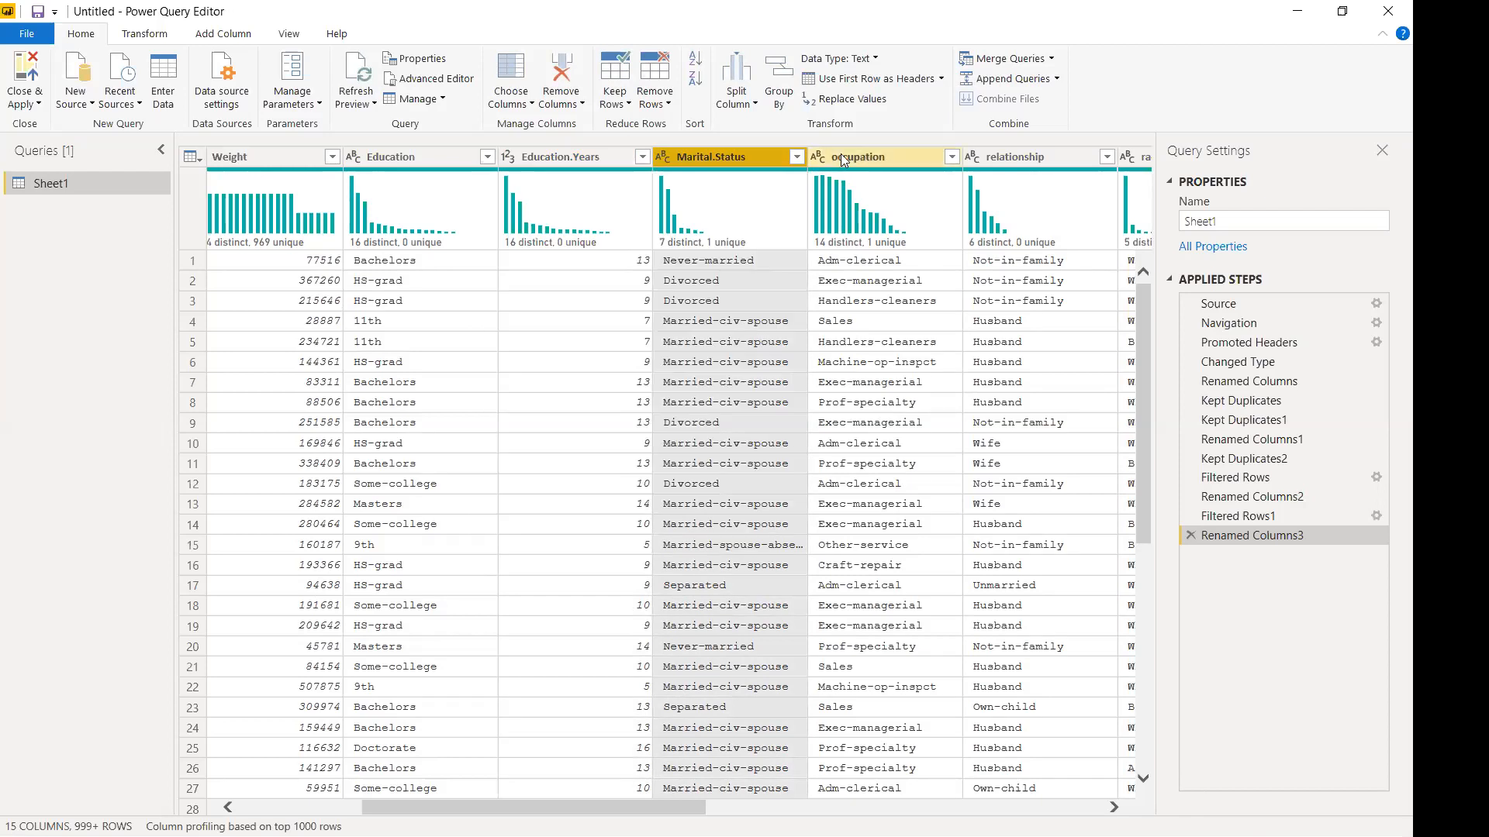
Rename the occupation column to Occupation.
click(842, 156)
double_click(842, 156)
key(Home)
key(Delete)
text(O)
key(Return)
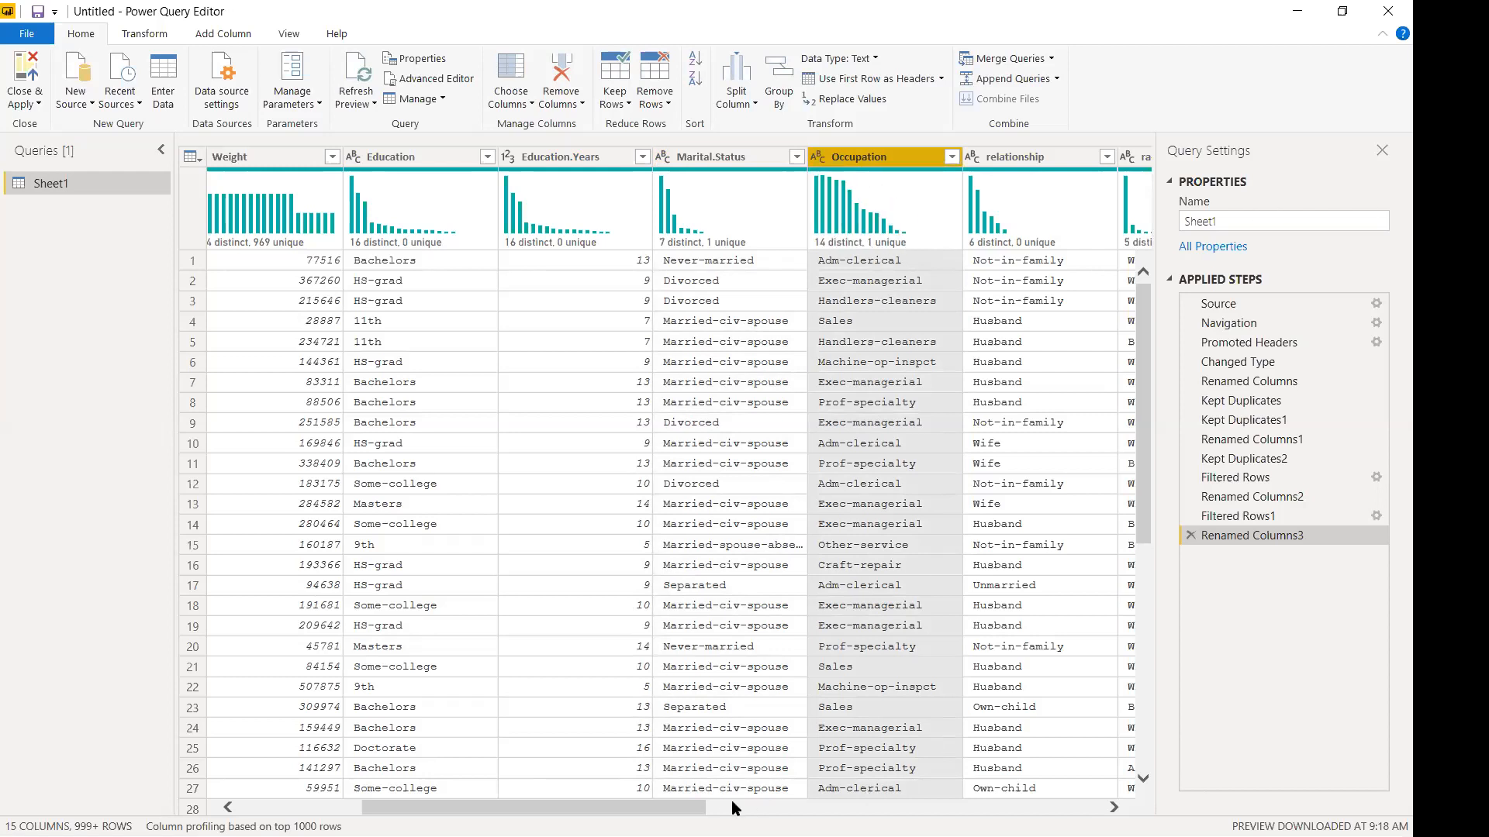
Rename relationship to Relationship and review its values without filtering.
drag(664, 807, 830, 793)
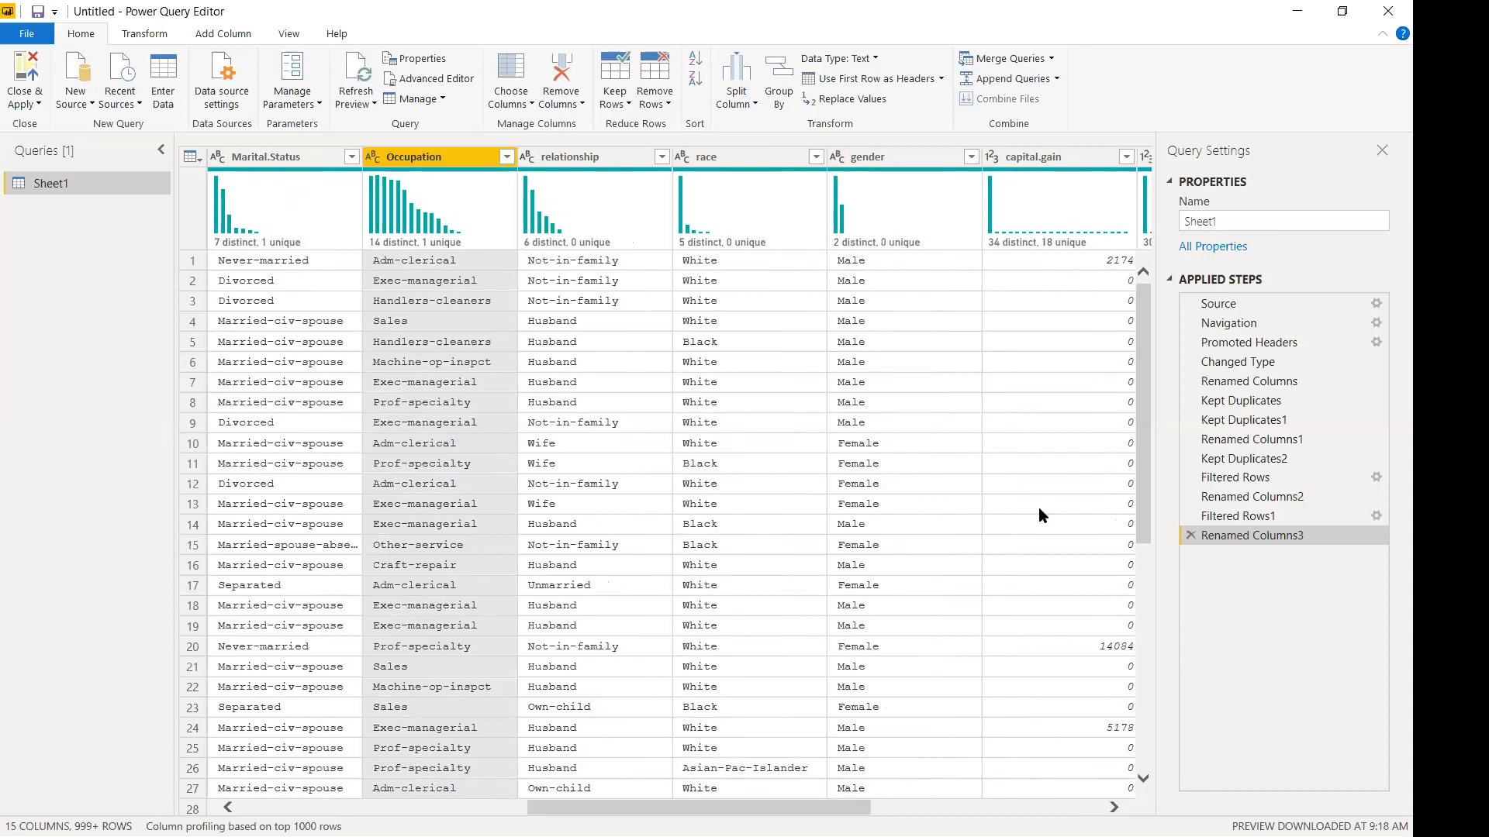
double_click(552, 156)
click(548, 165)
key(BackSpace)
text(R)
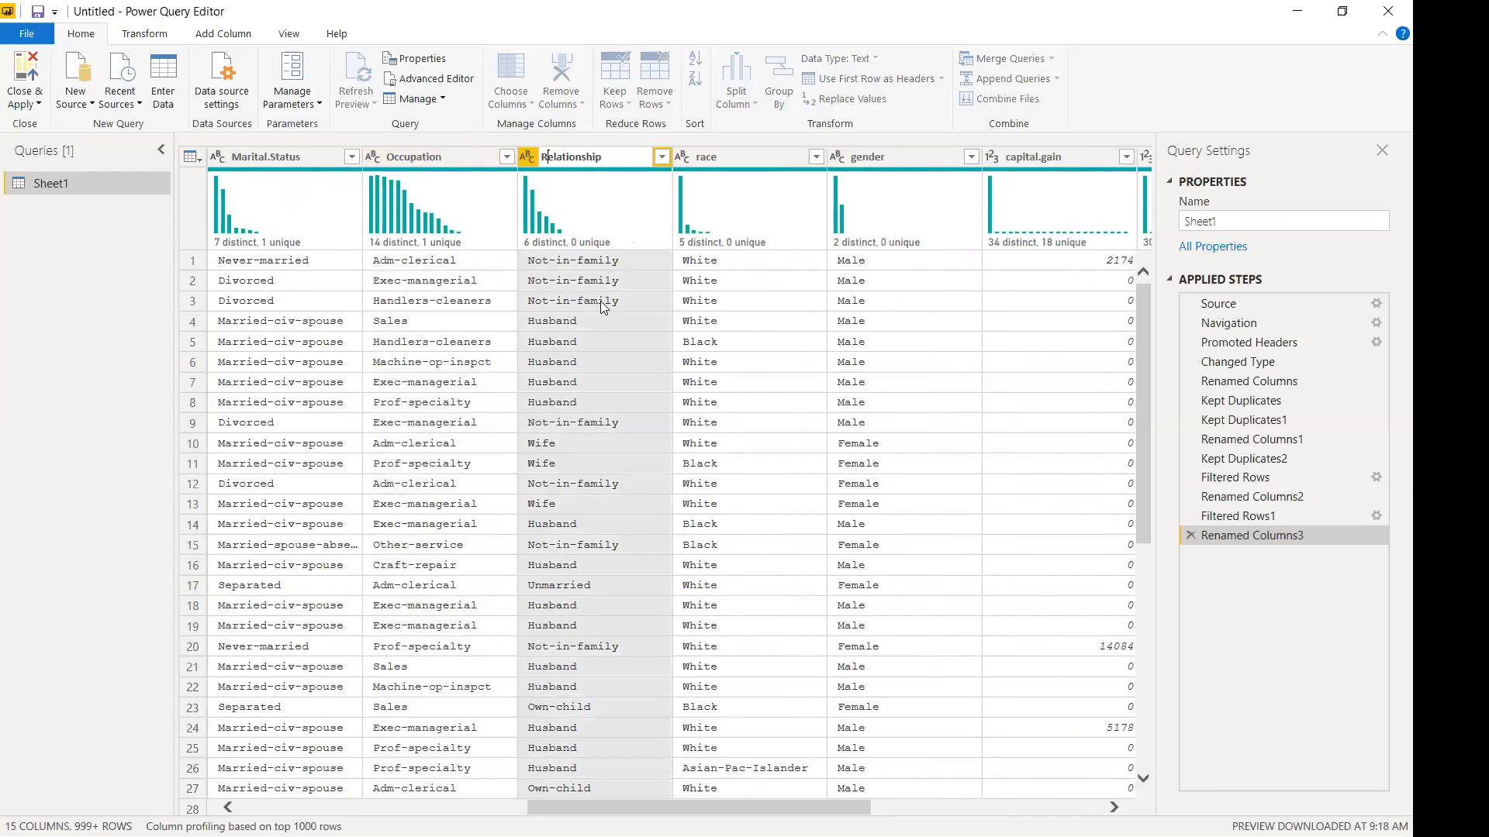
key(Return)
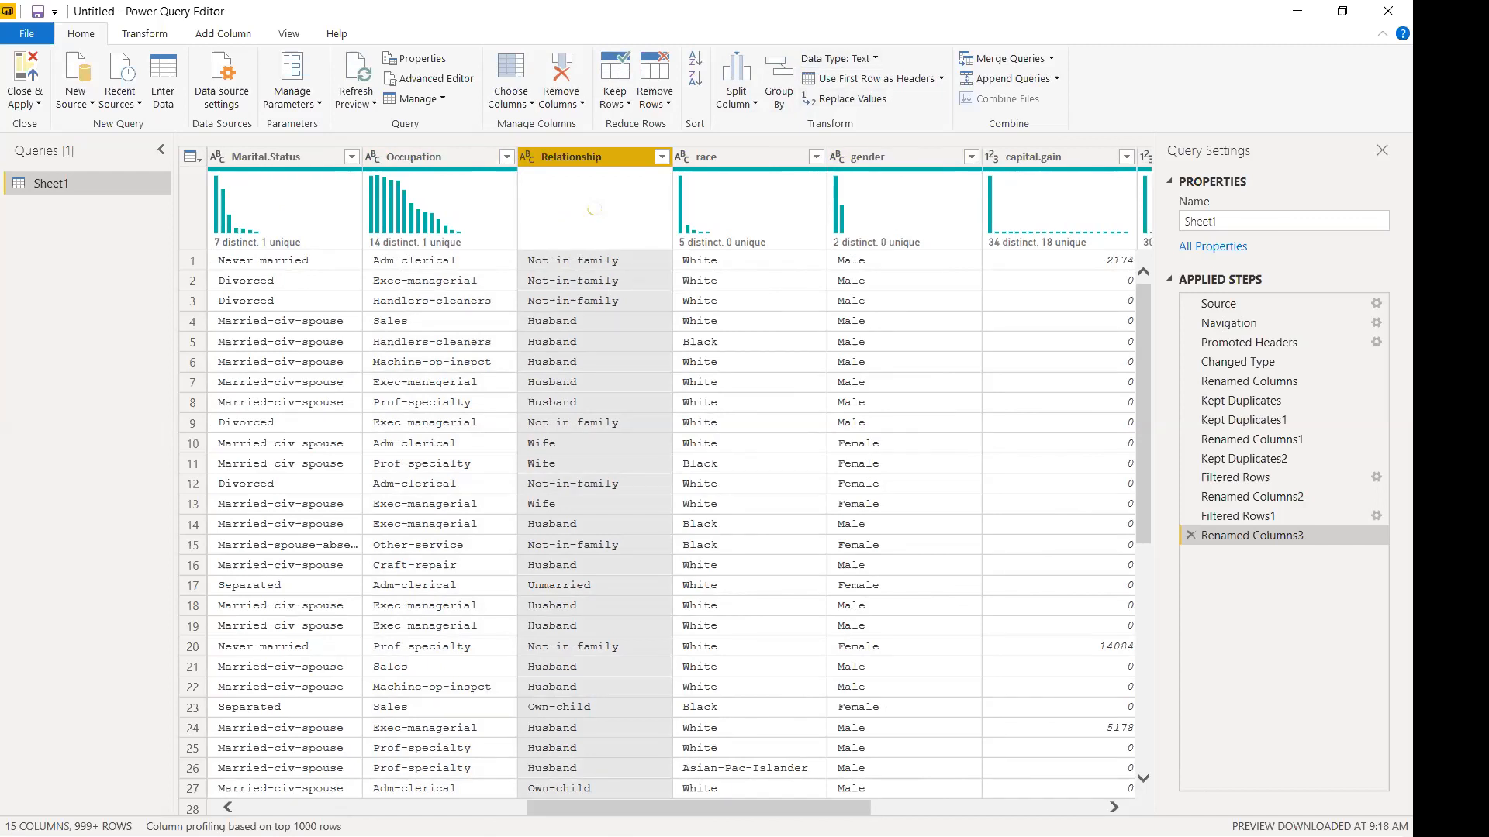
drag(629, 812, 341, 810)
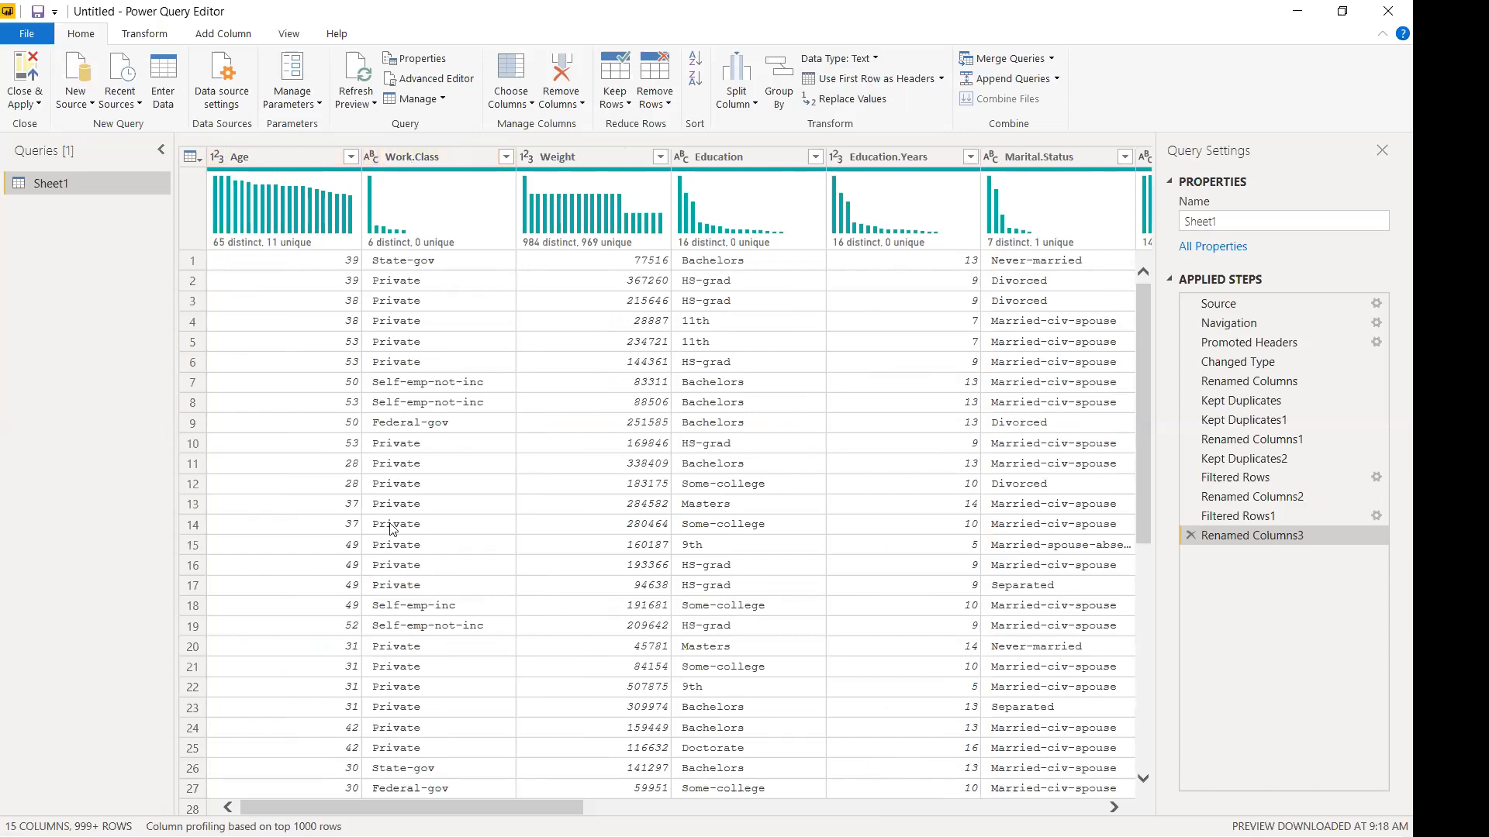
drag(412, 807, 778, 807)
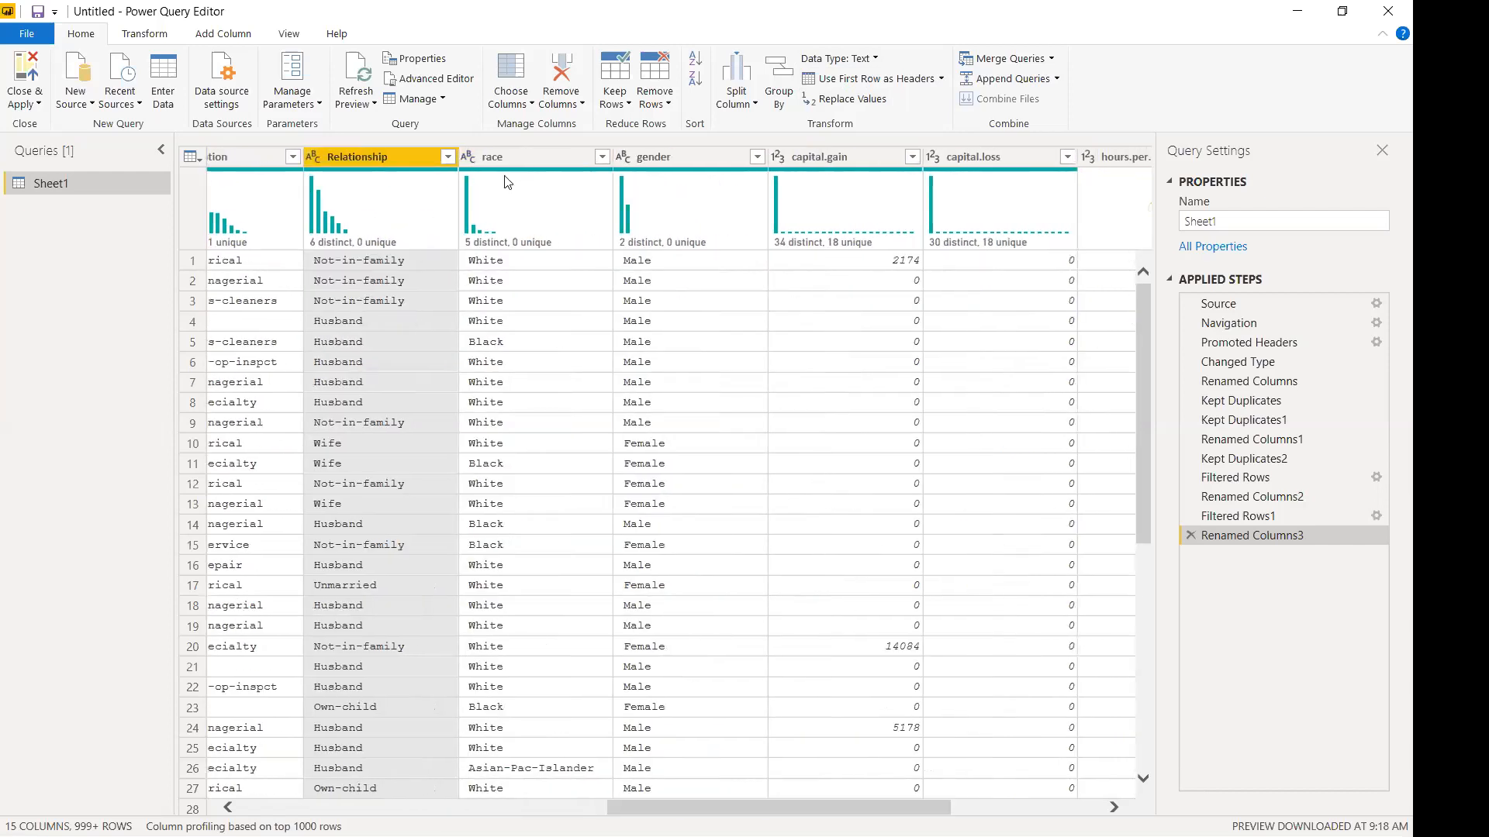
click(447, 158)
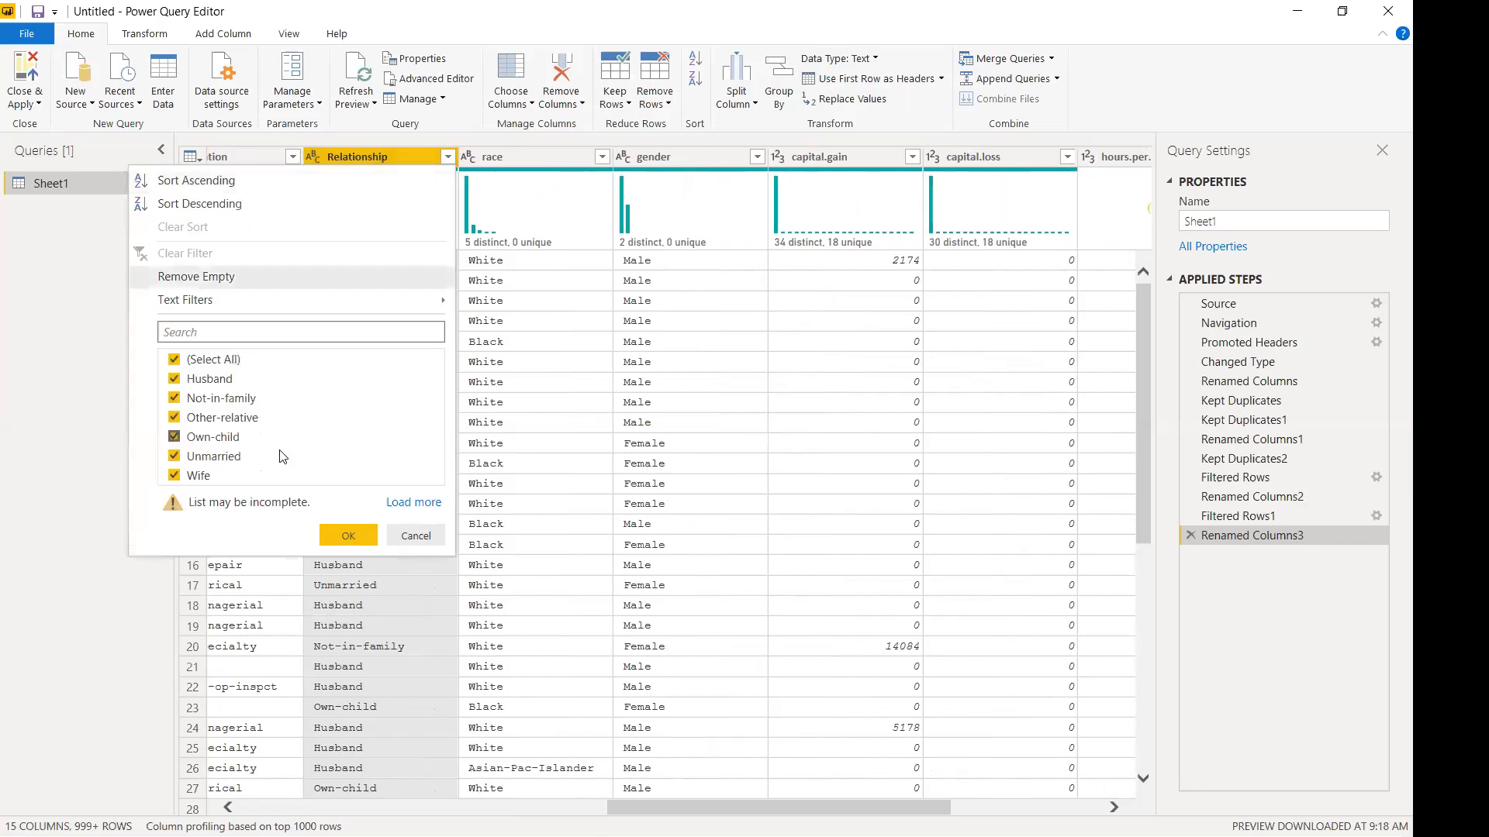
click(413, 502)
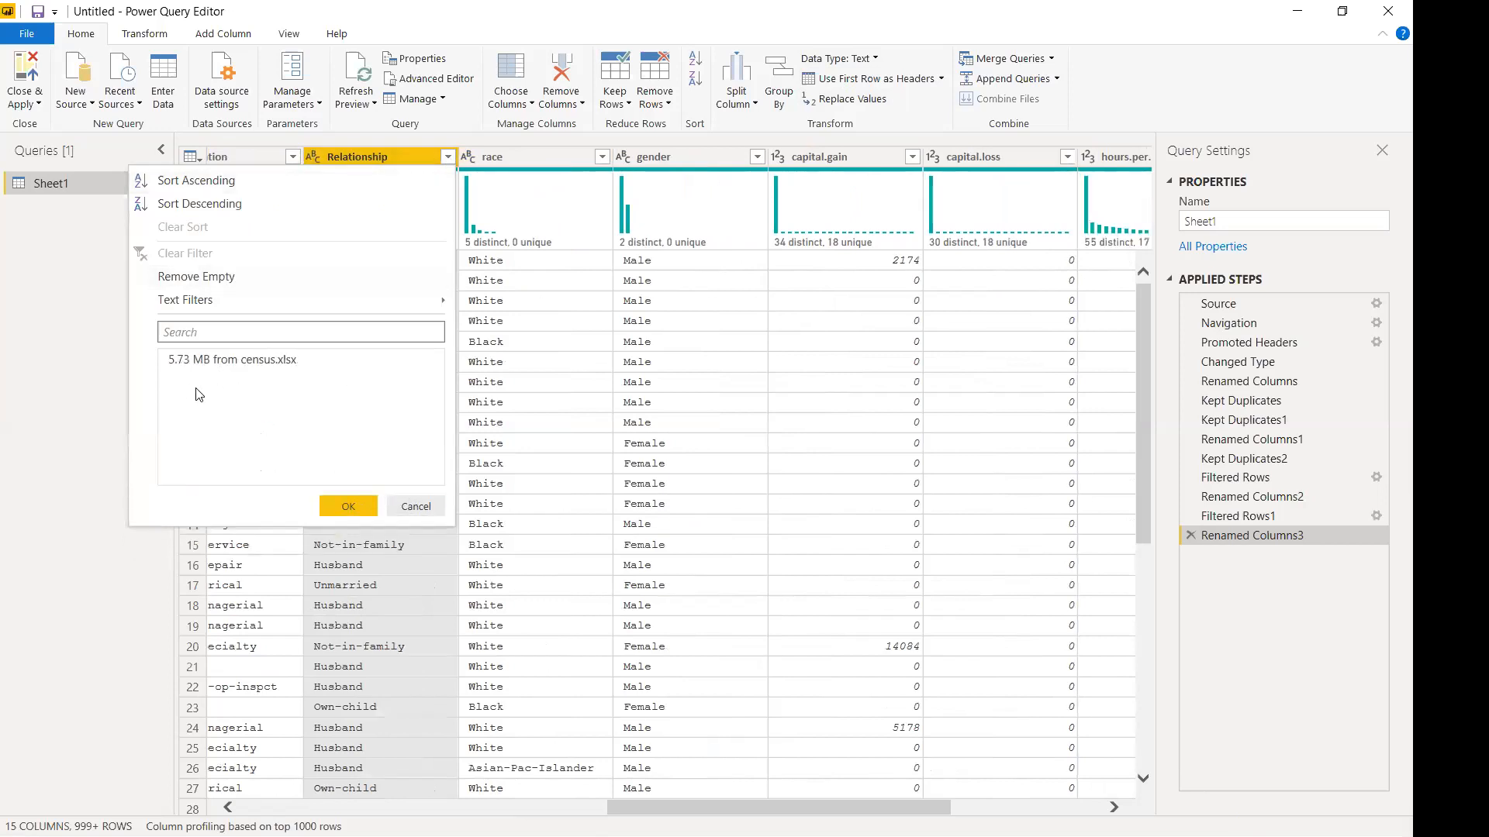
click(416, 506)
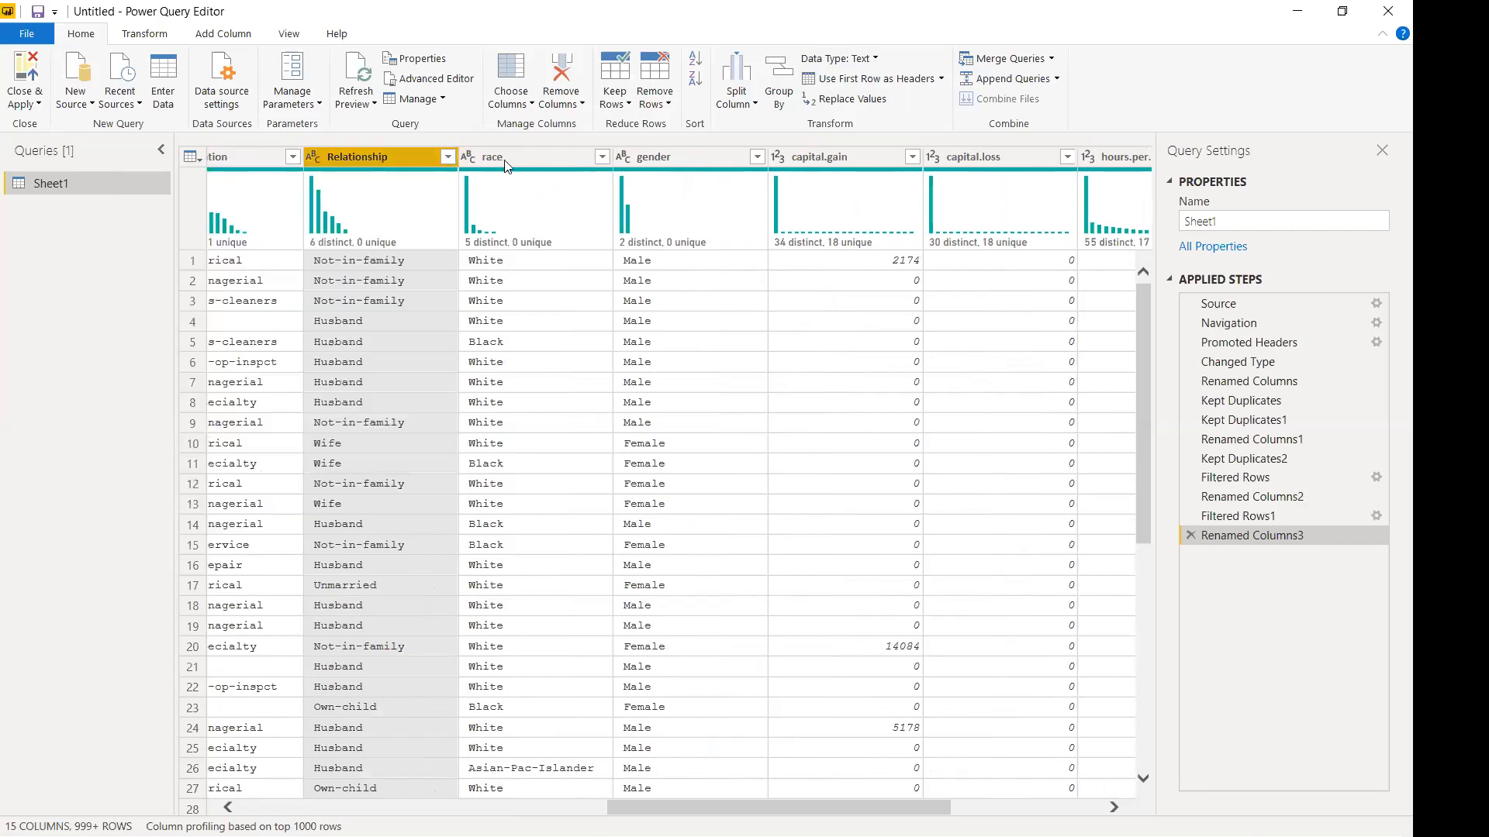
Rename race to Race and review its full value list.
double_click(484, 158)
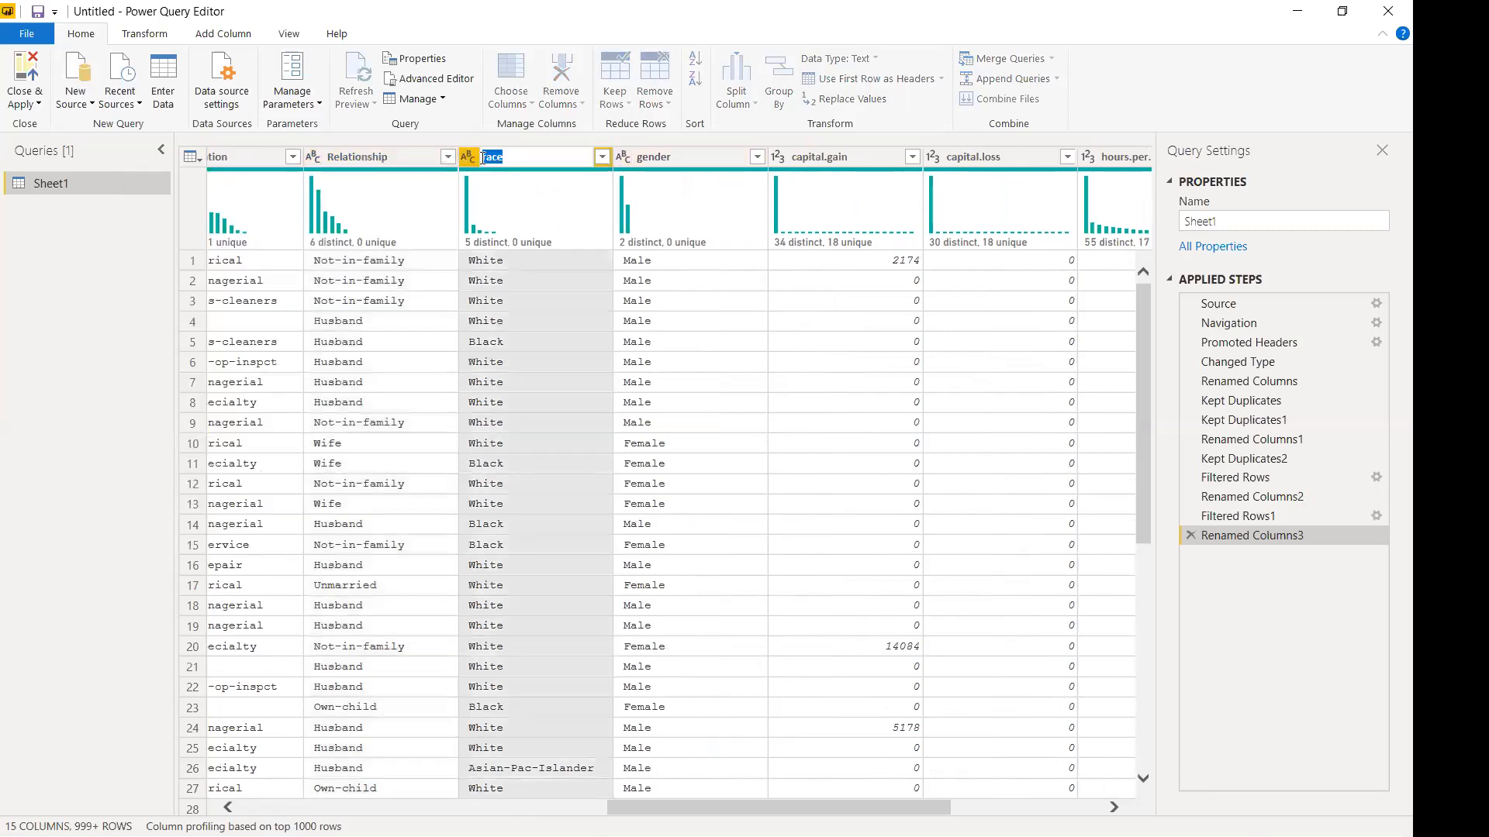
click(487, 157)
key(BackSpace)
text(R)
key(Return)
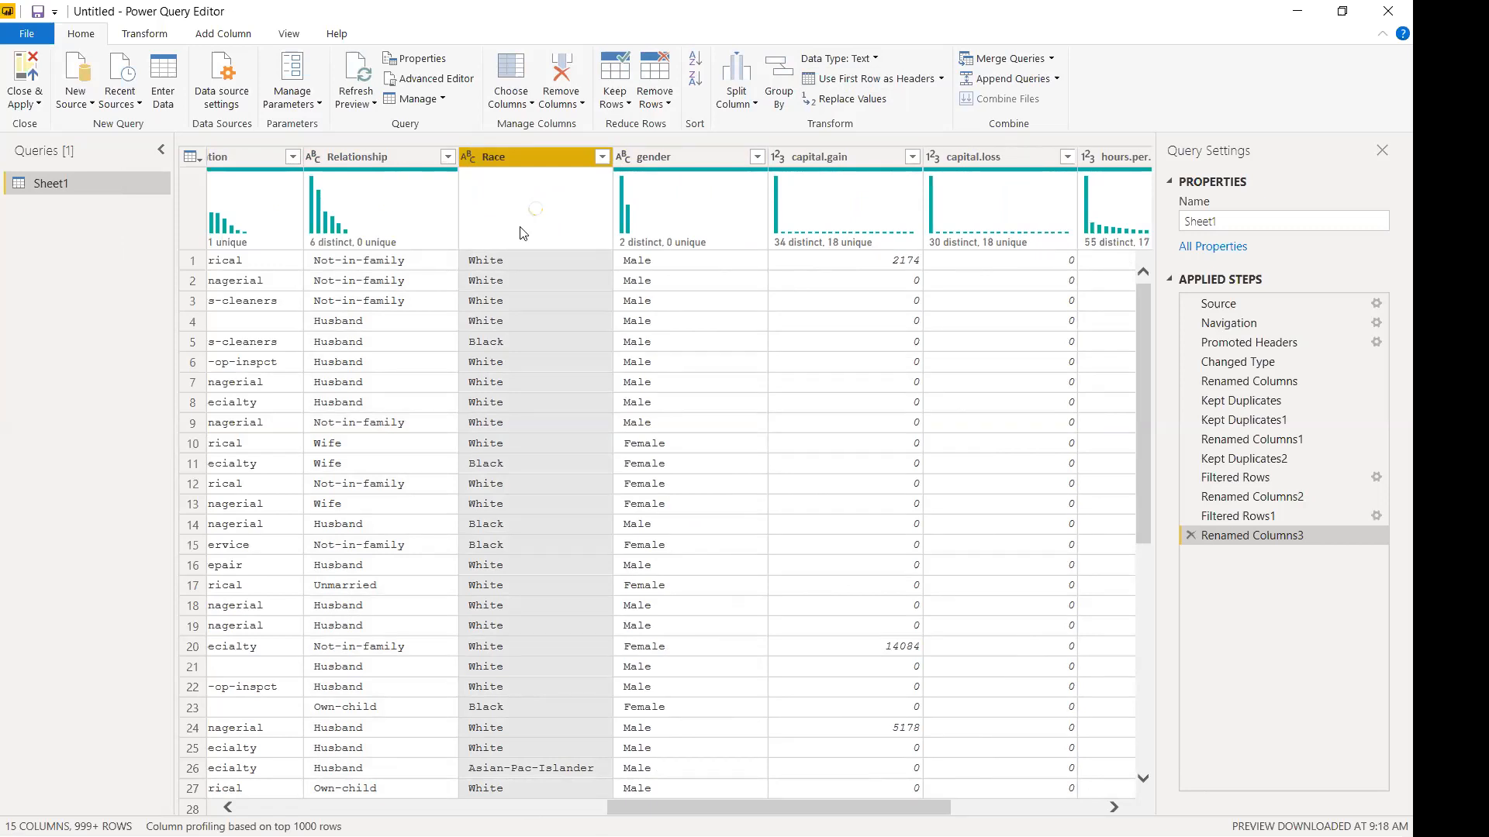
click(602, 157)
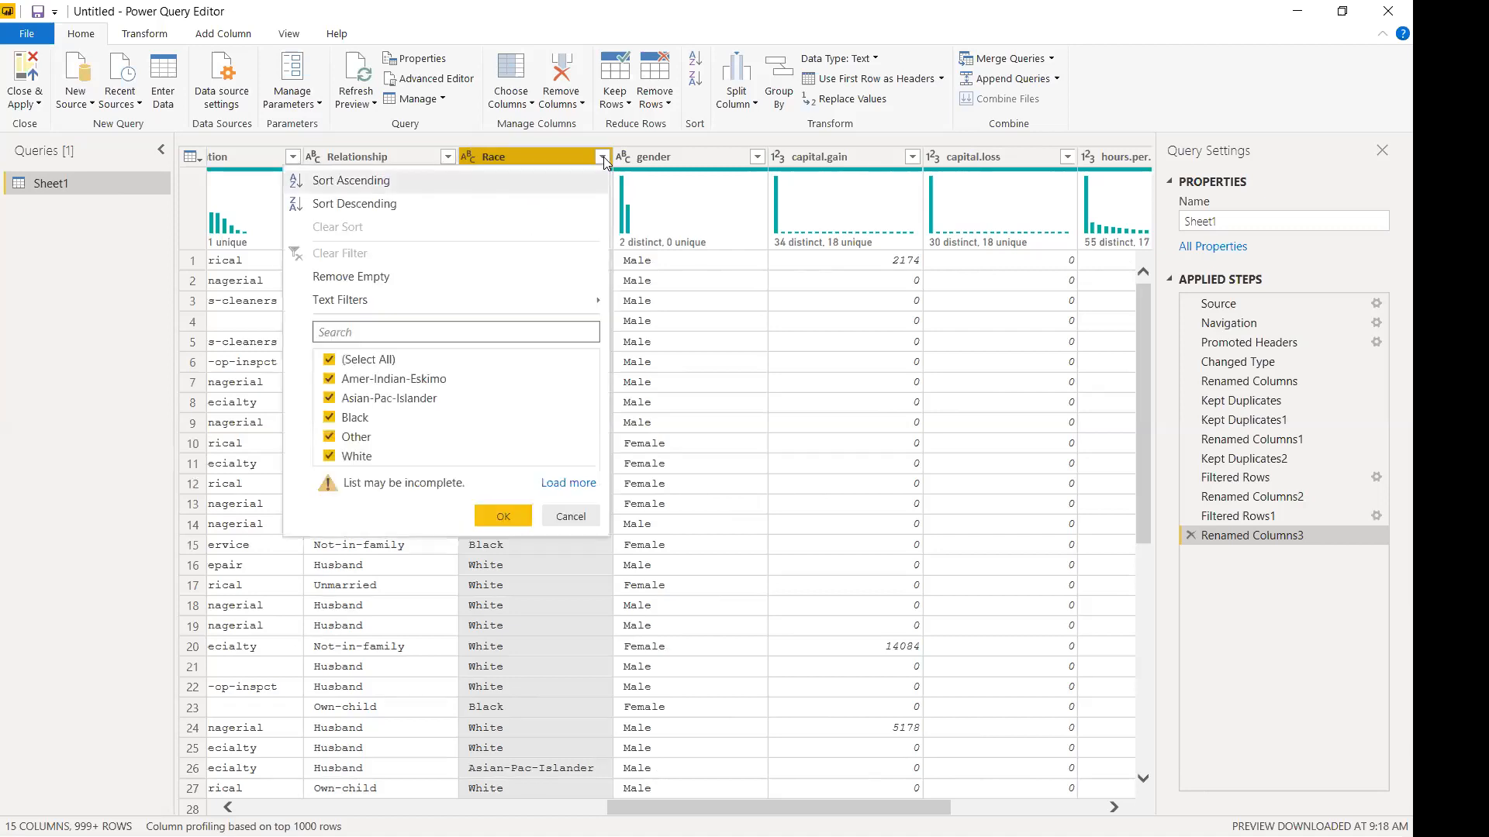
click(568, 483)
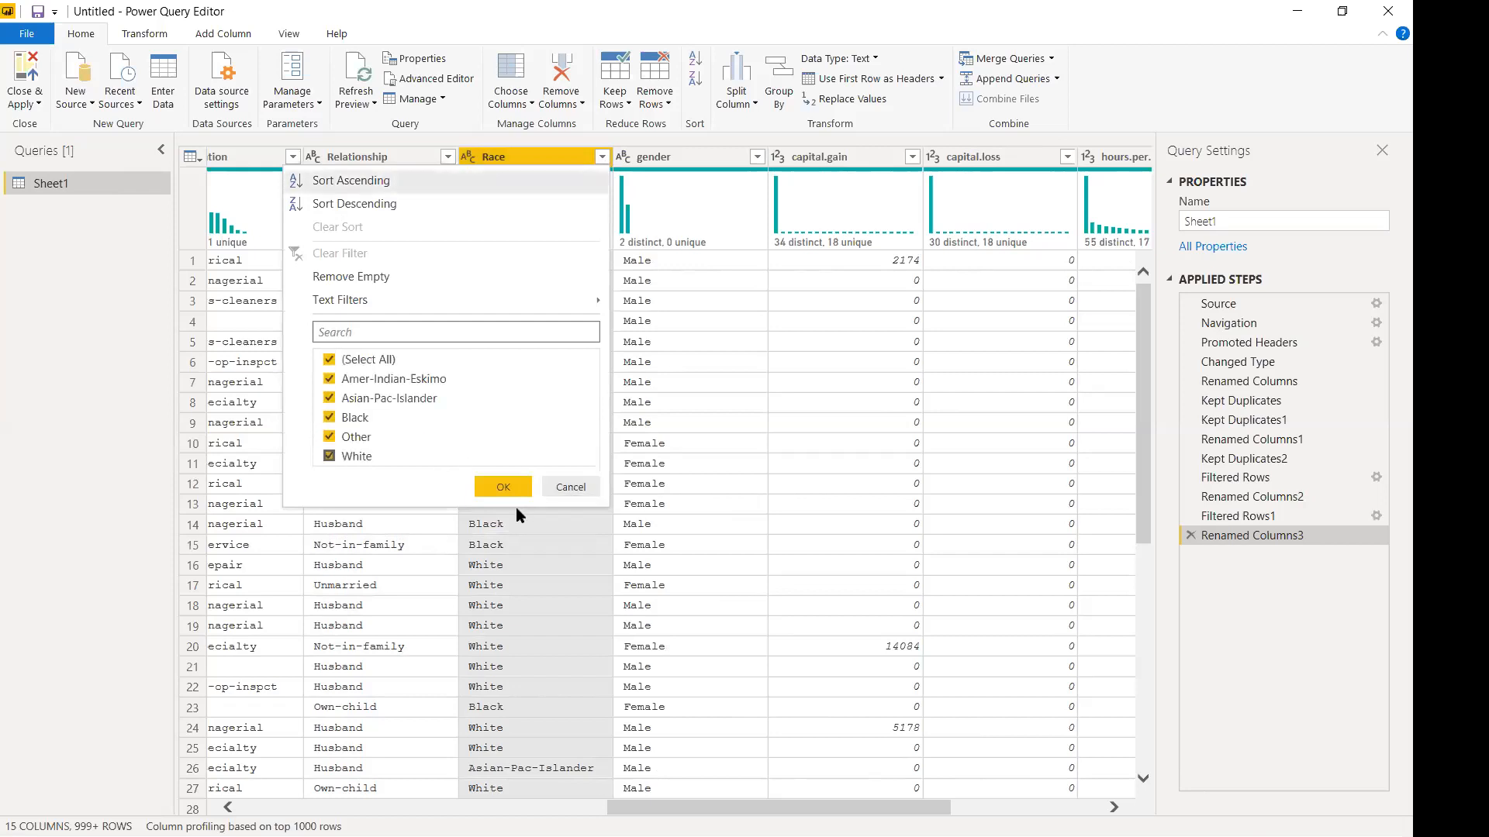
click(569, 486)
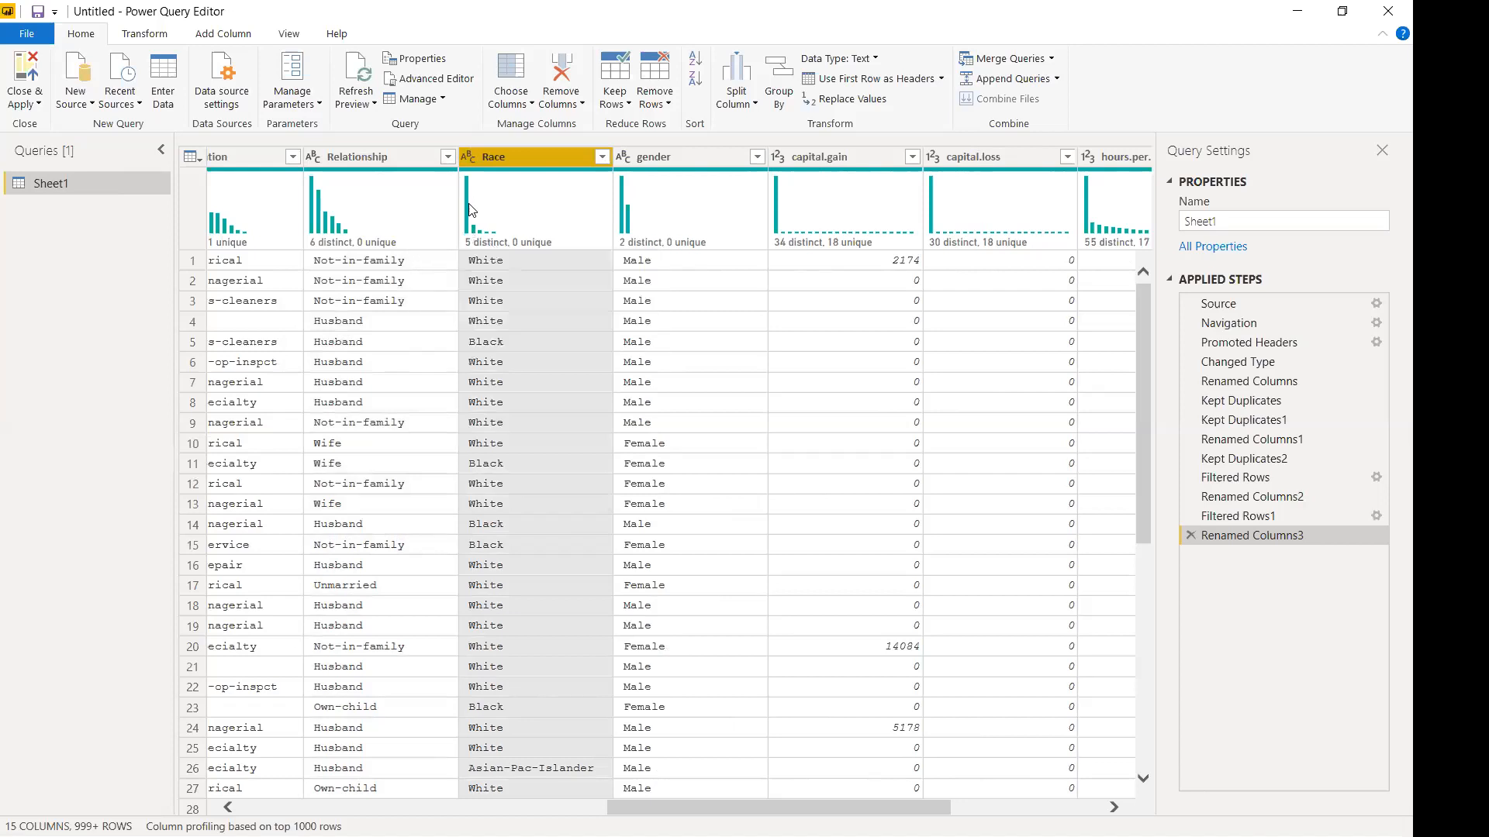
Rename gender to Gender and review its full value list.
mouse_move(471, 208)
double_click(667, 154)
click(642, 156)
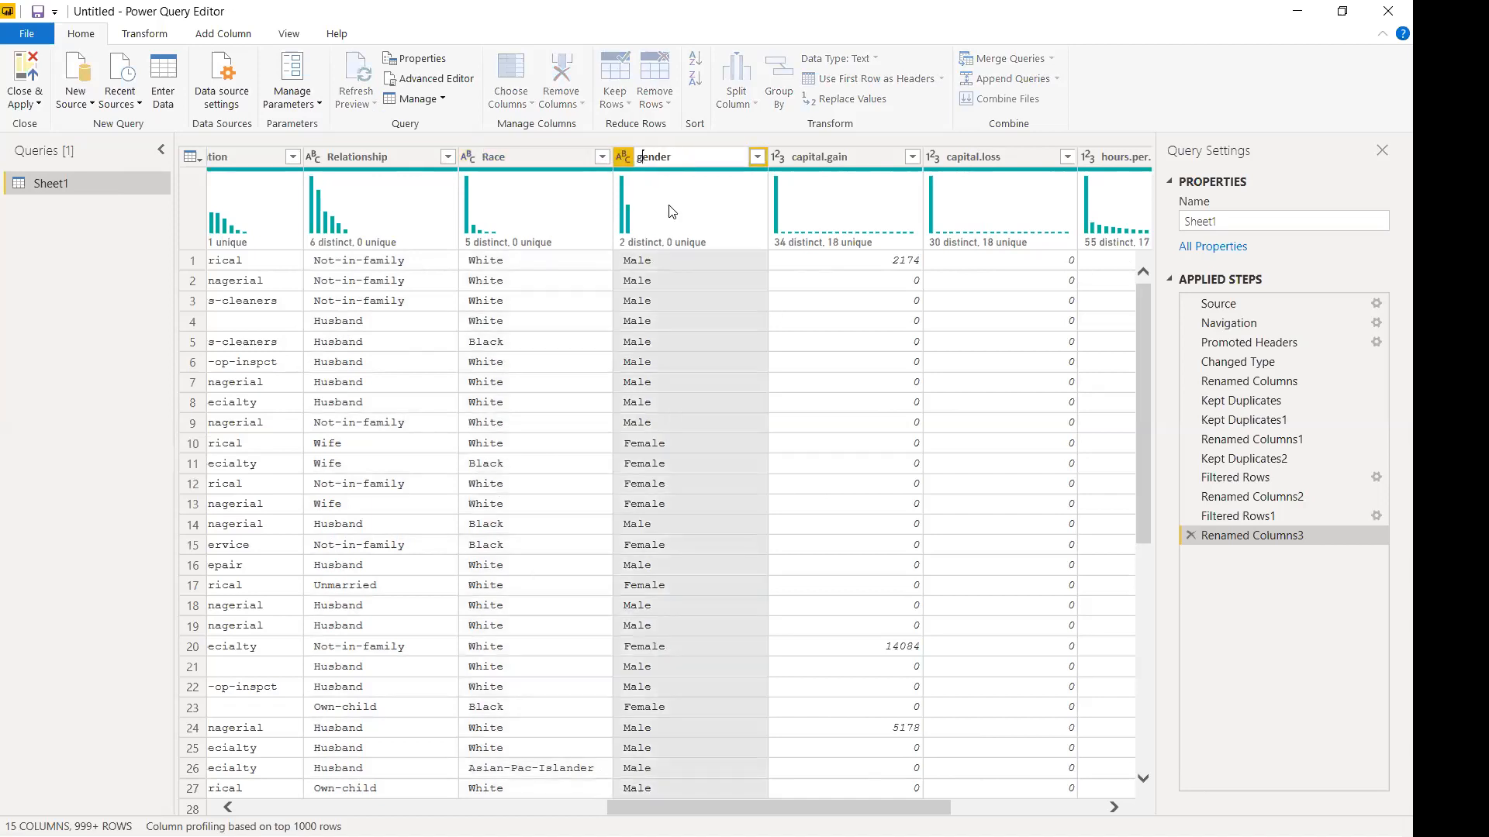
key(BackSpace)
text(G)
key(Return)
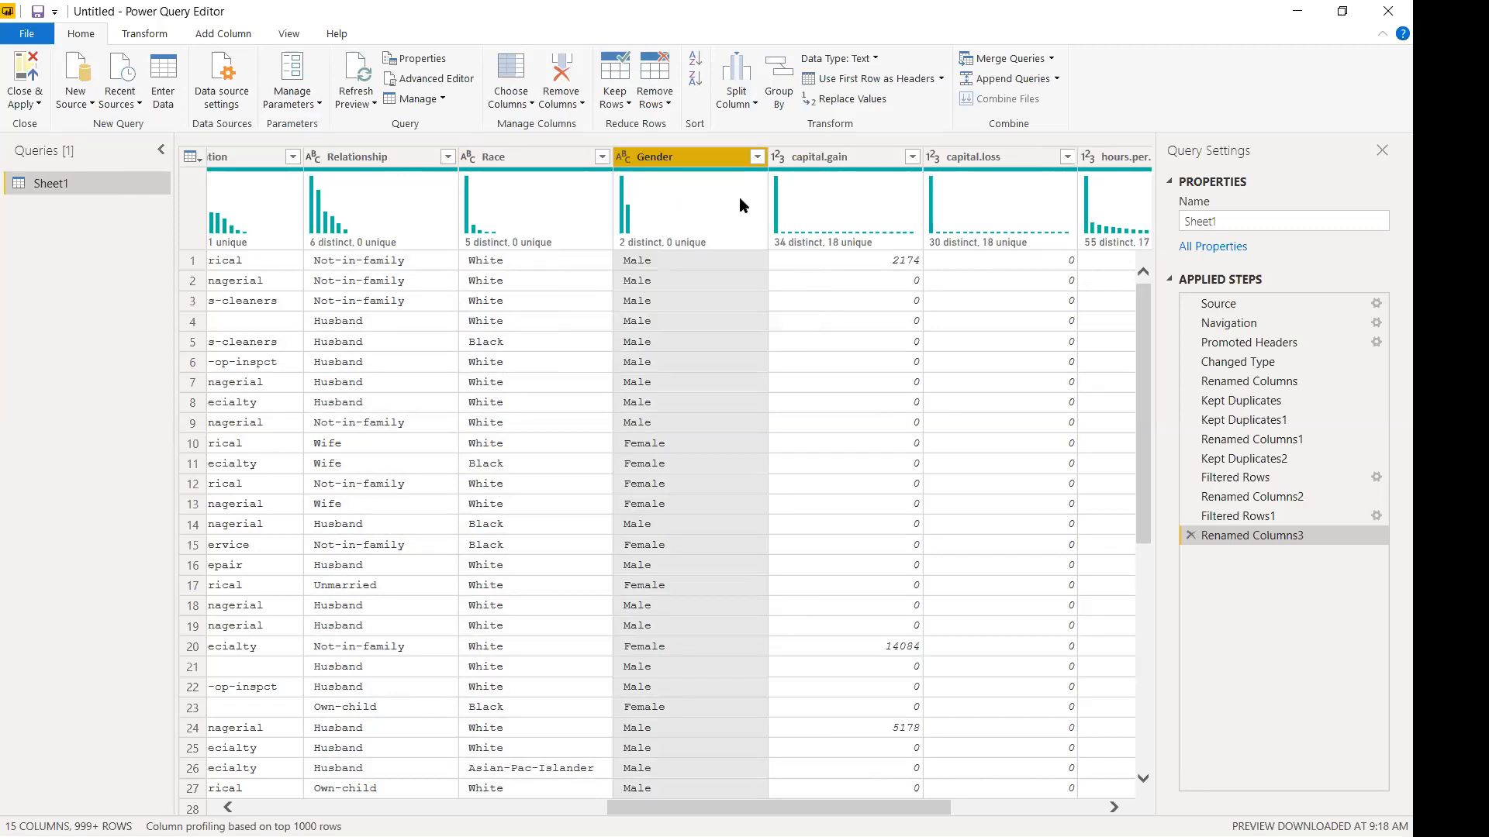
click(756, 157)
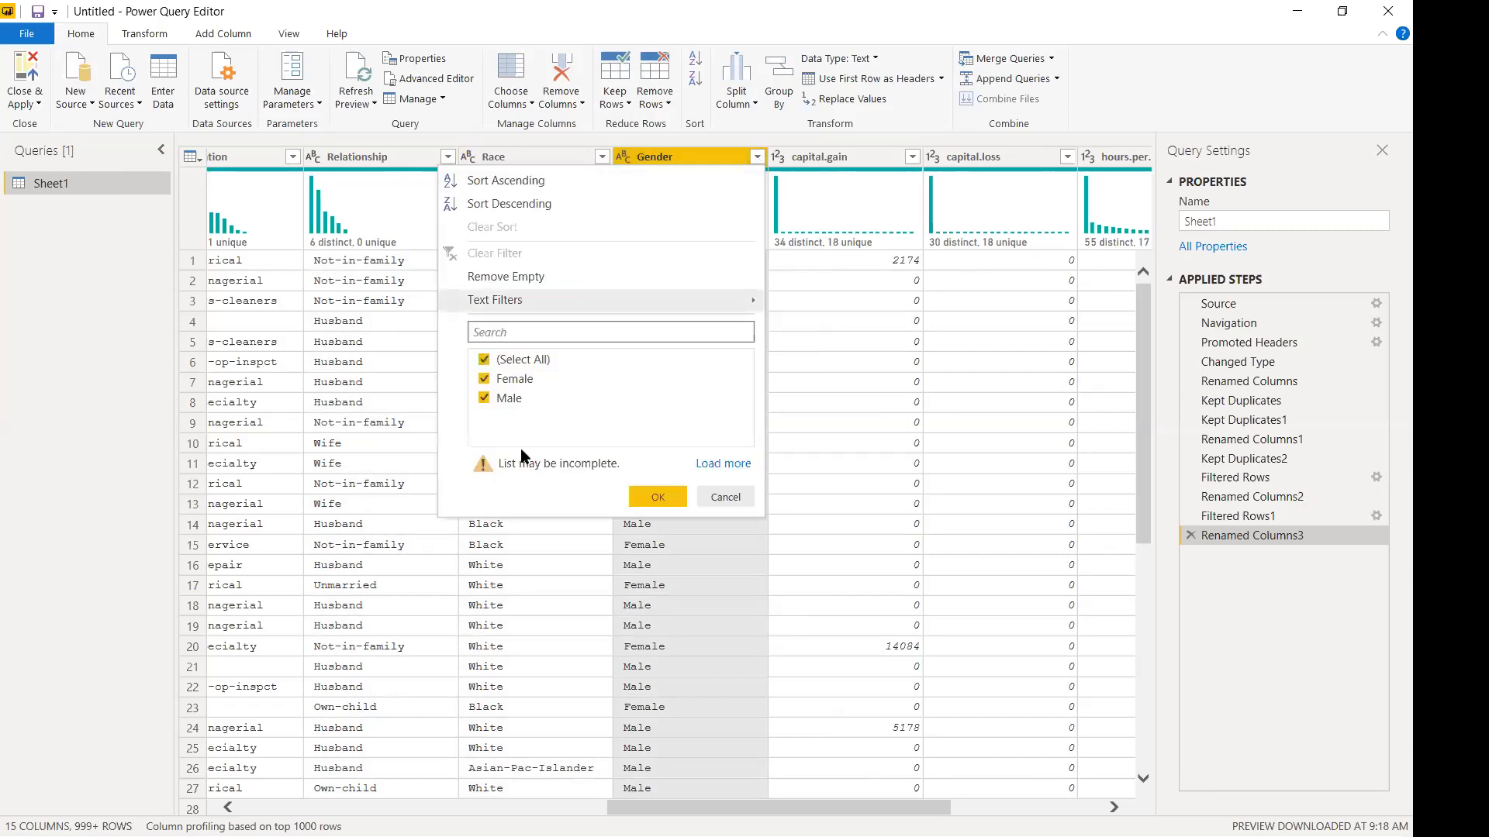
click(714, 464)
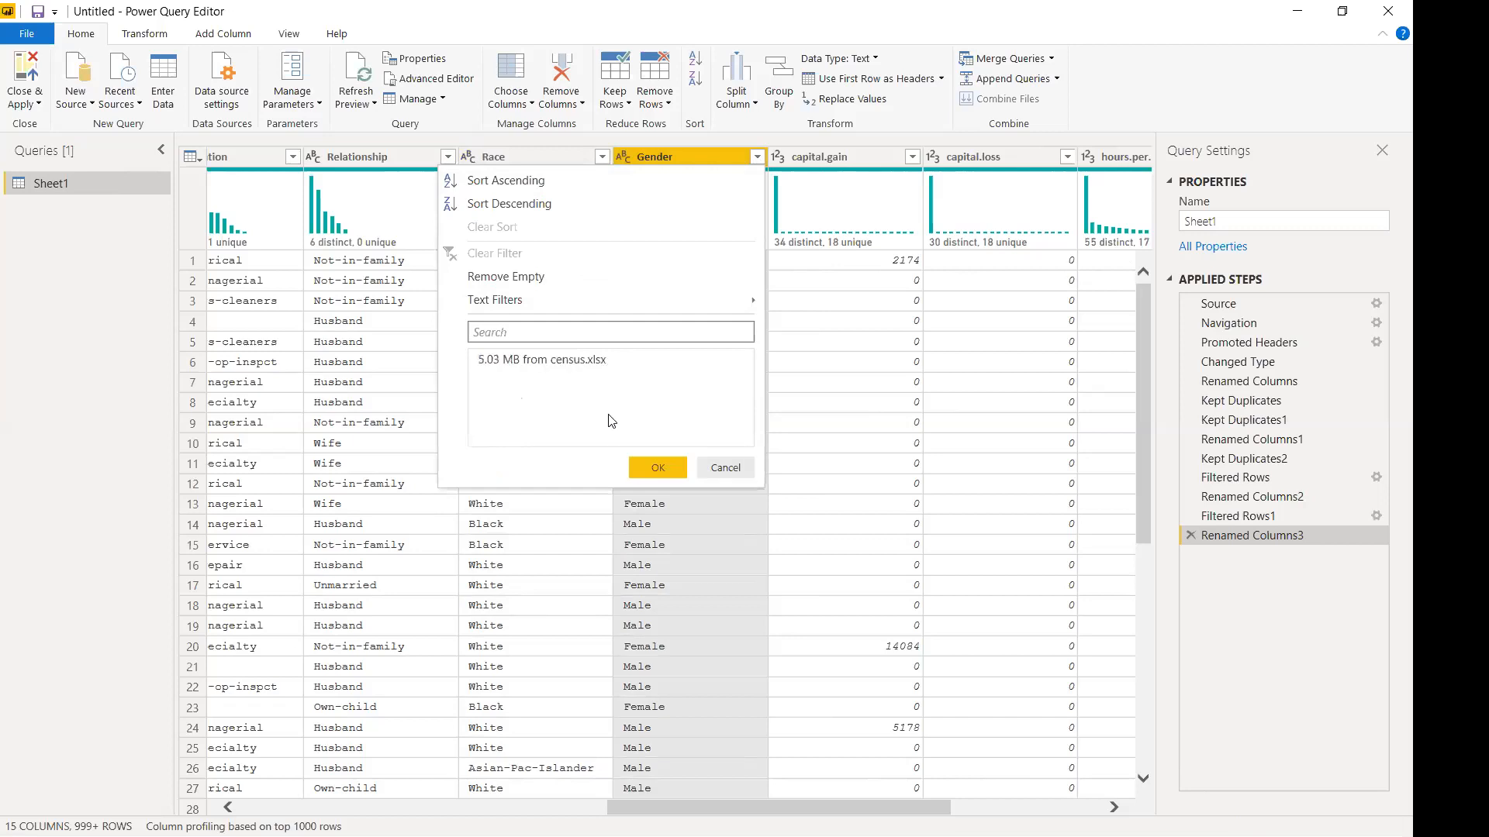
click(729, 469)
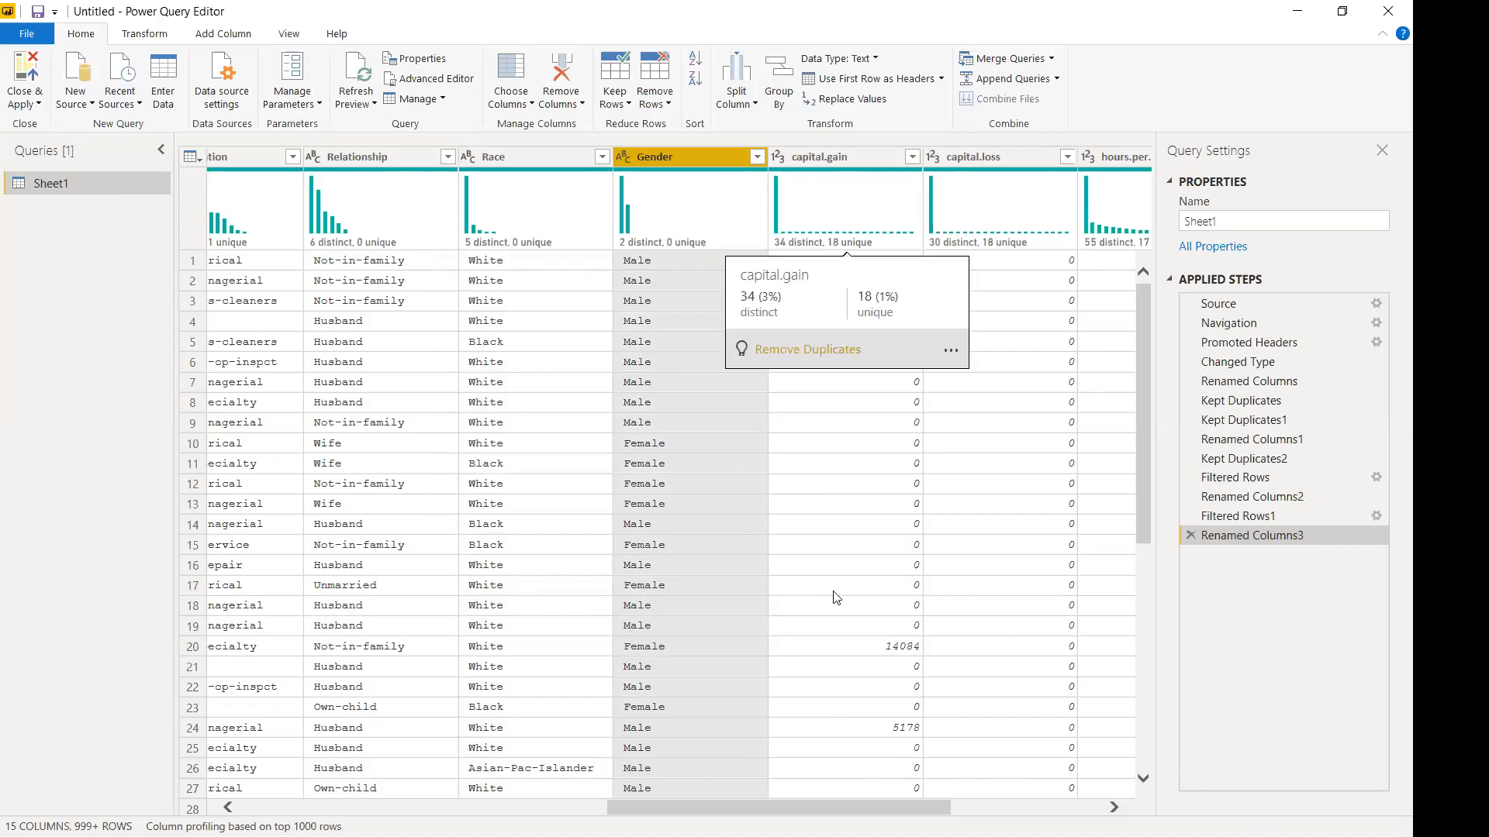
scroll(580, 198, right, 3)
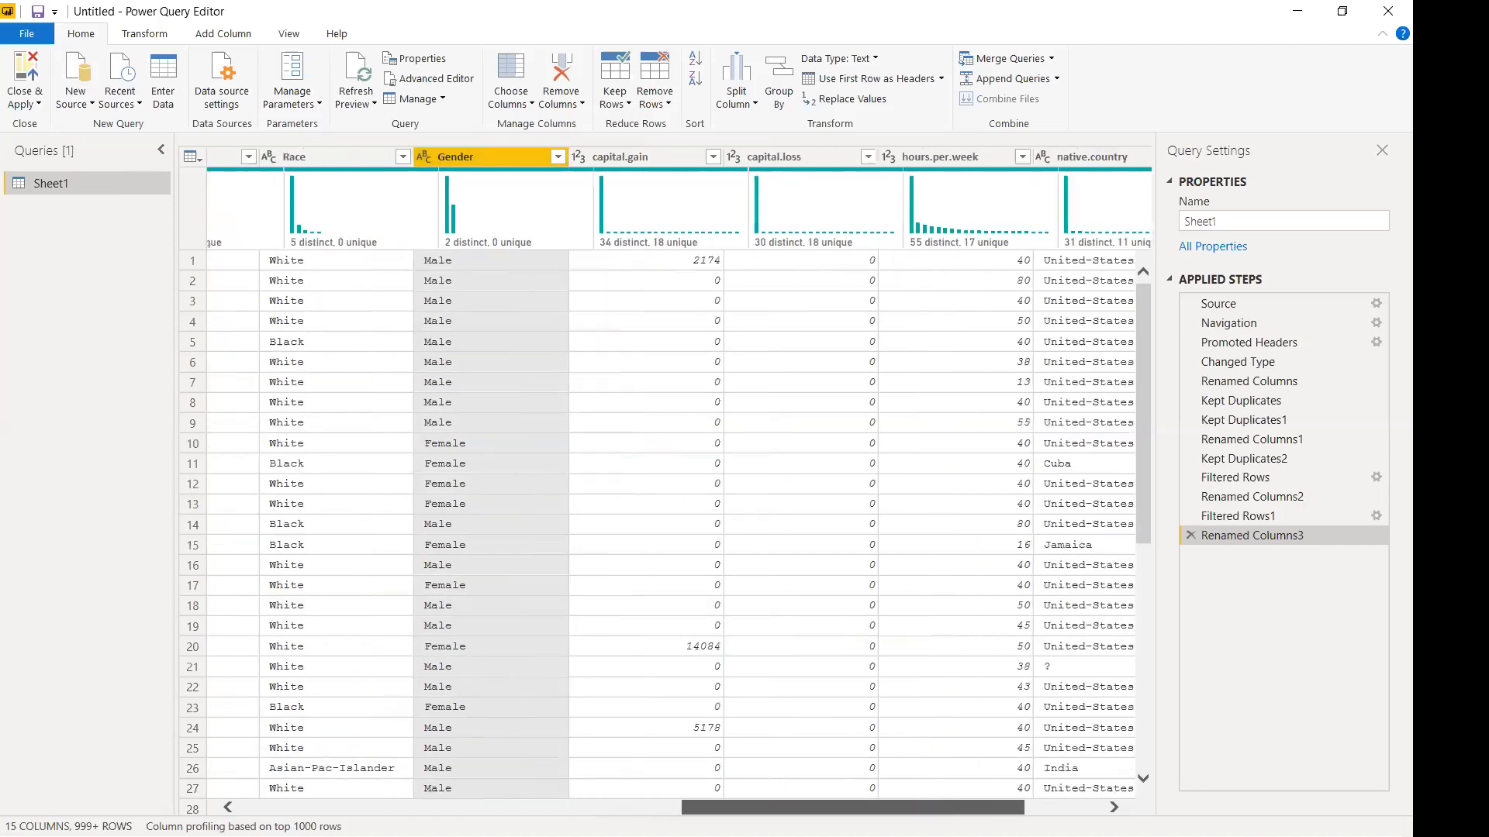
mouse_move(580, 198)
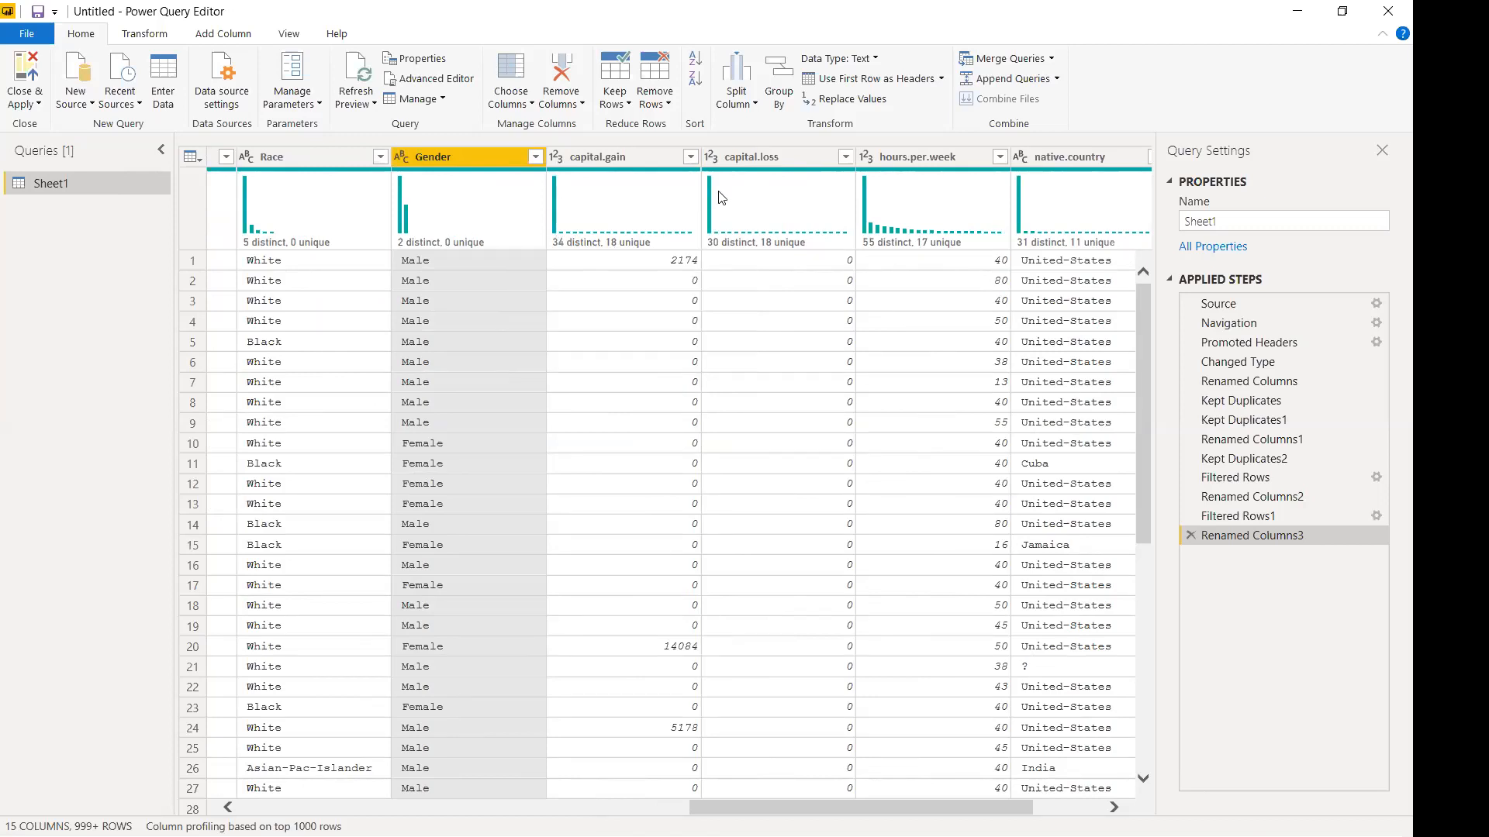
mouse_move(712, 195)
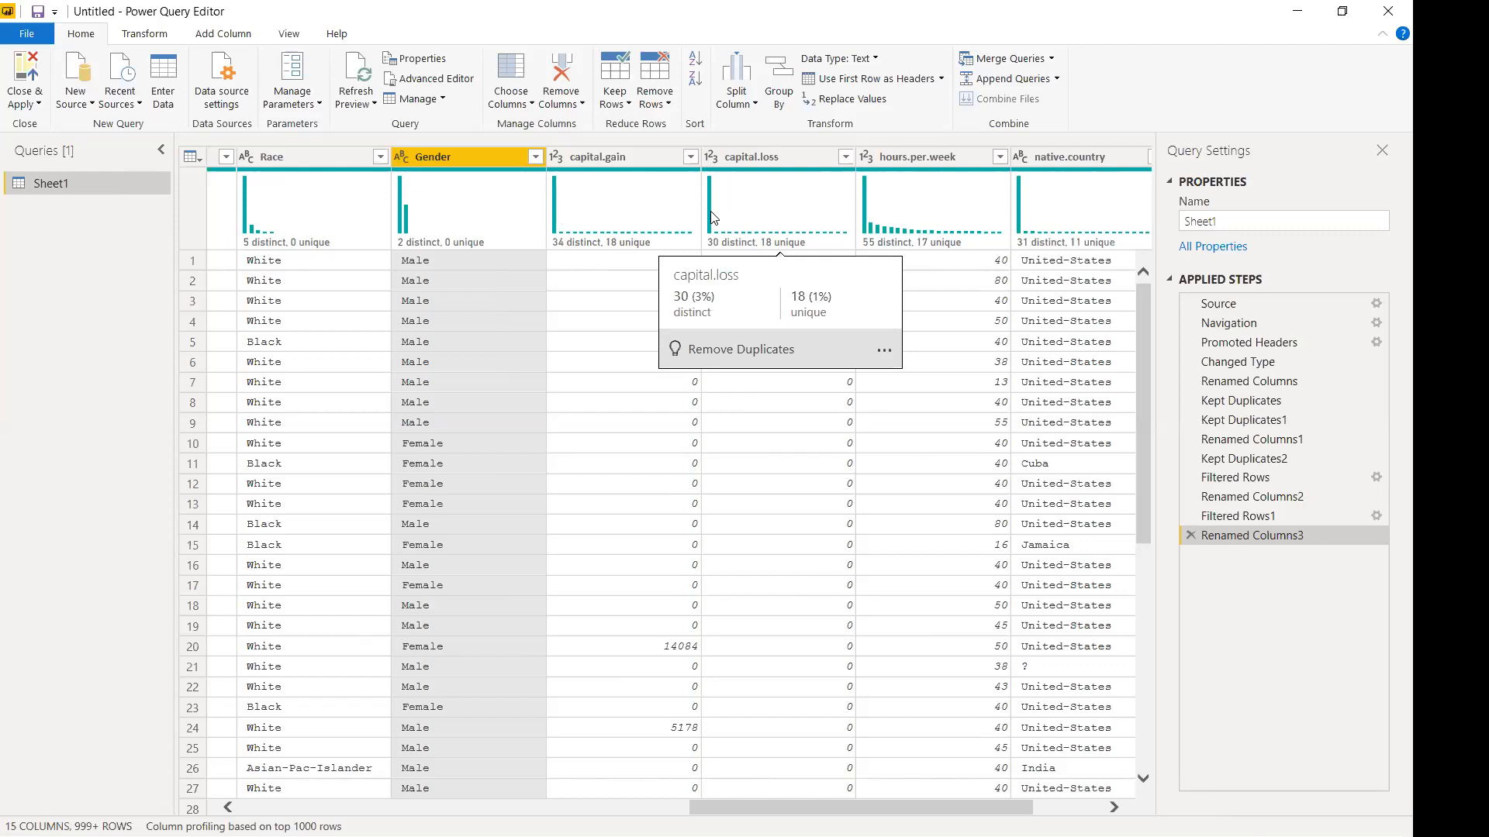
Review the capital.gain and capital.loss value lists without filtering.
click(691, 155)
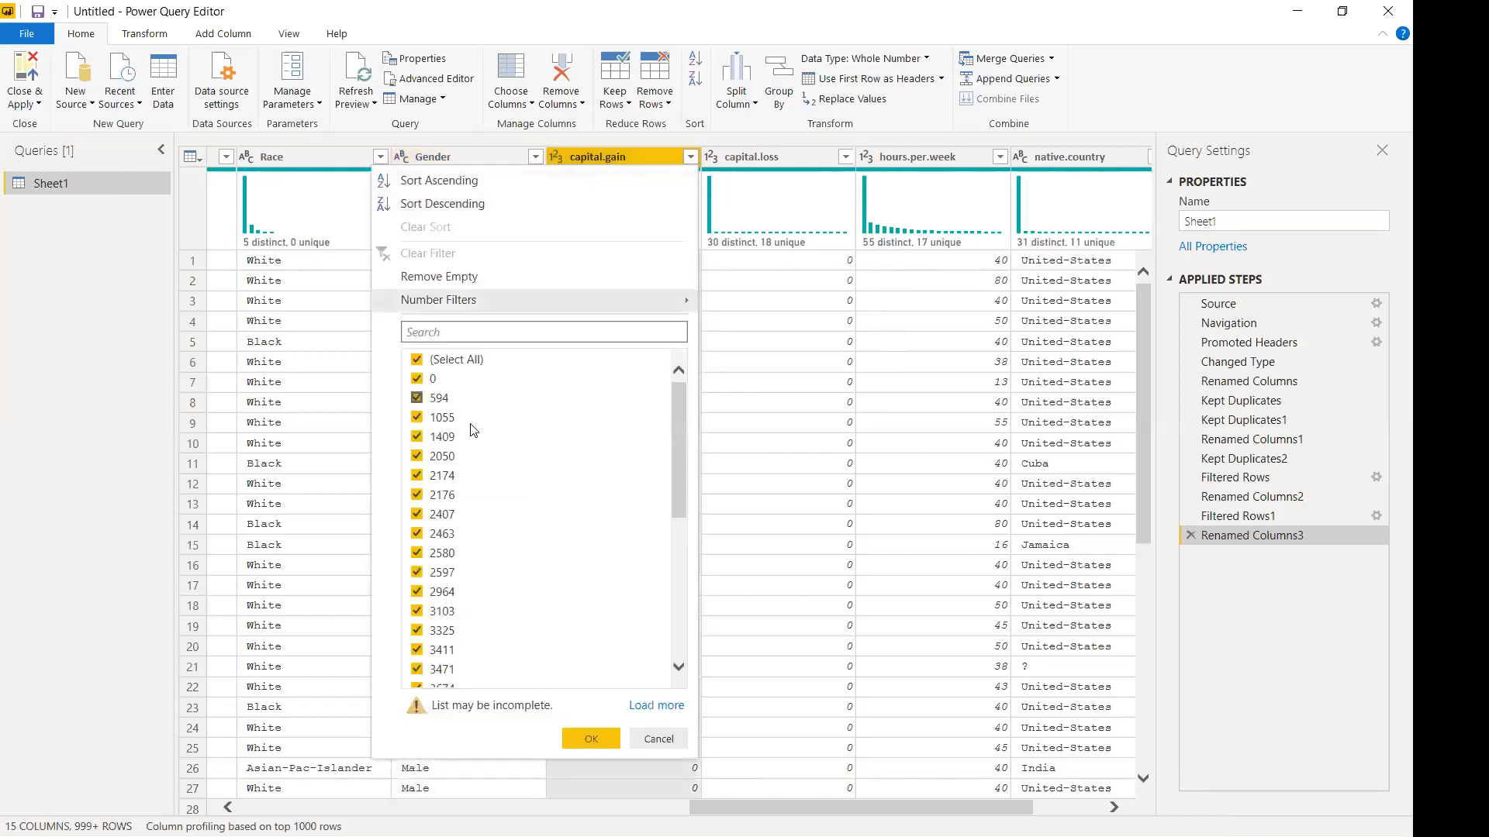
scroll(465, 547, down, 5)
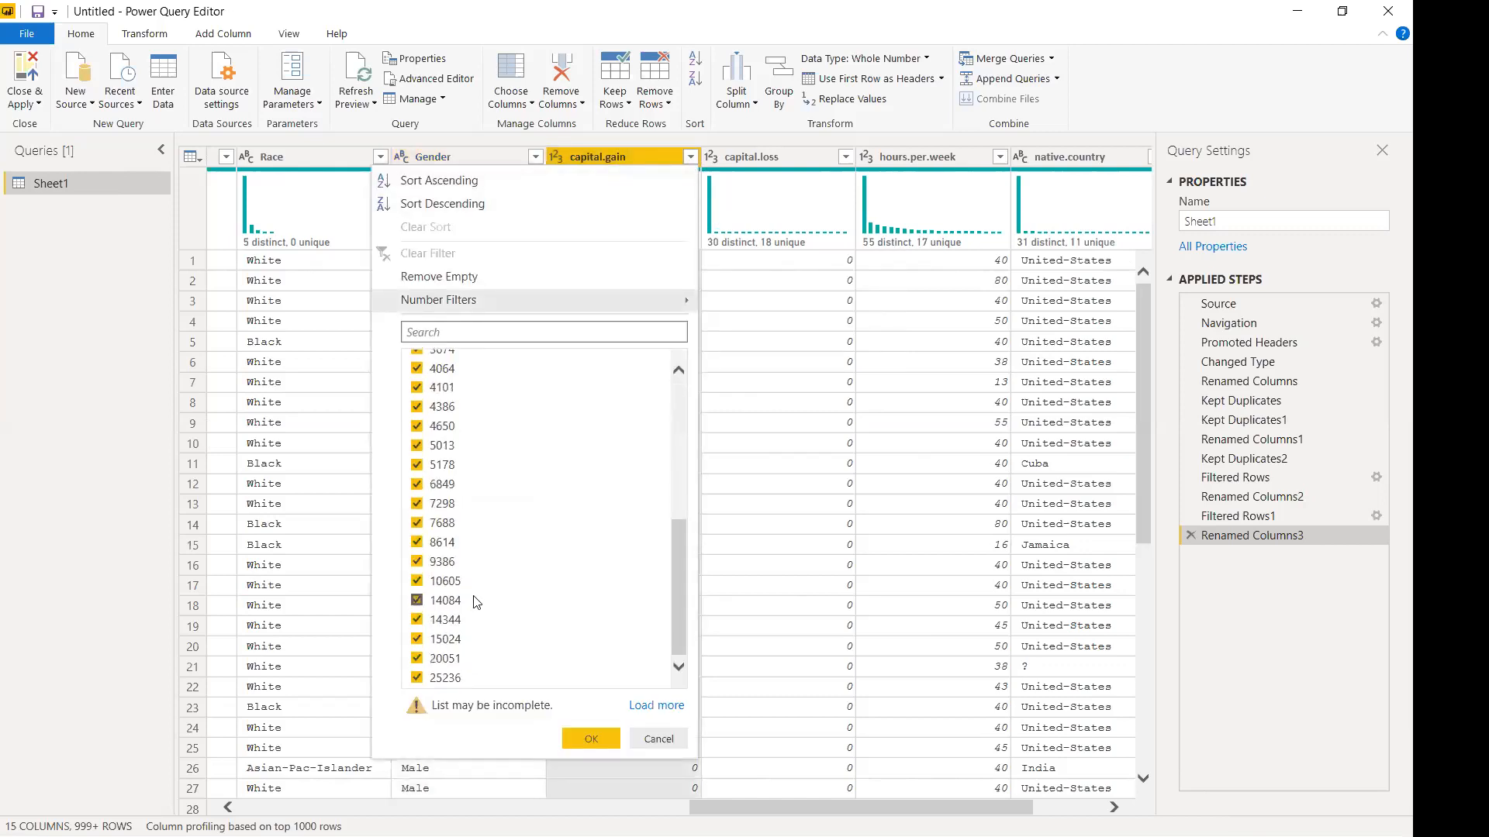
click(658, 738)
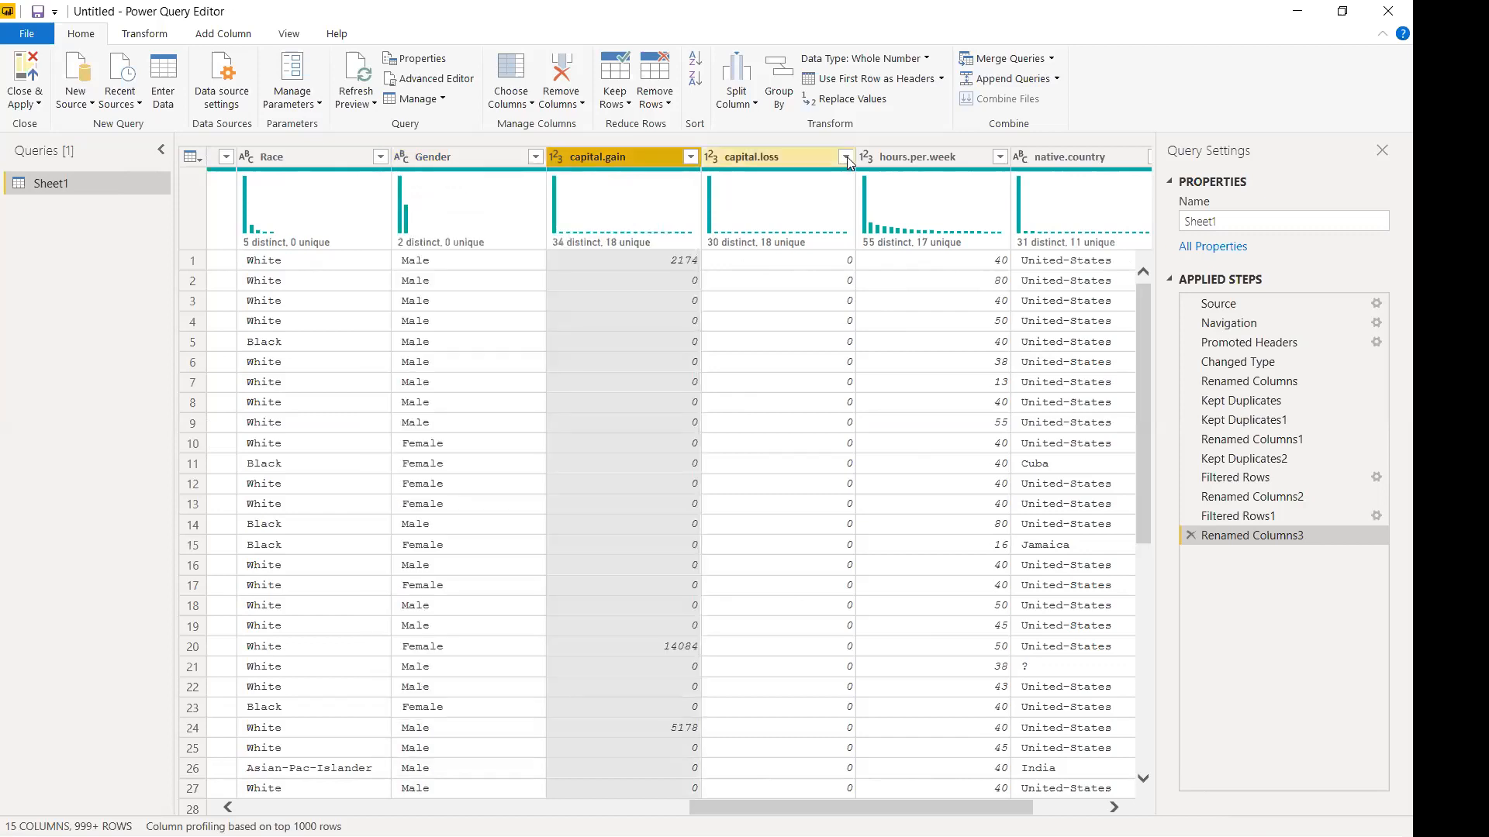
click(847, 156)
scroll(620, 400, down, 5)
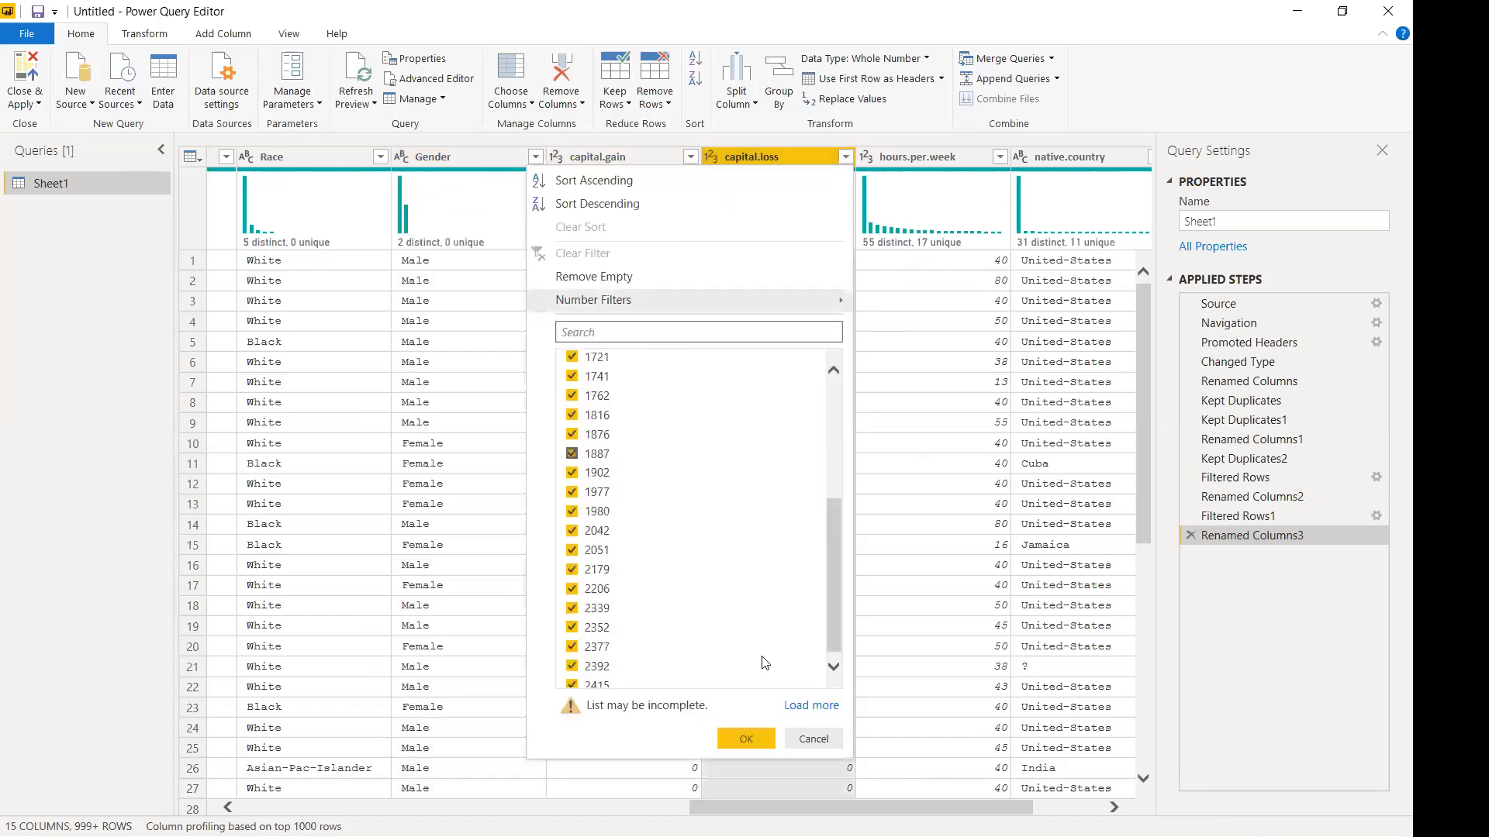
click(812, 739)
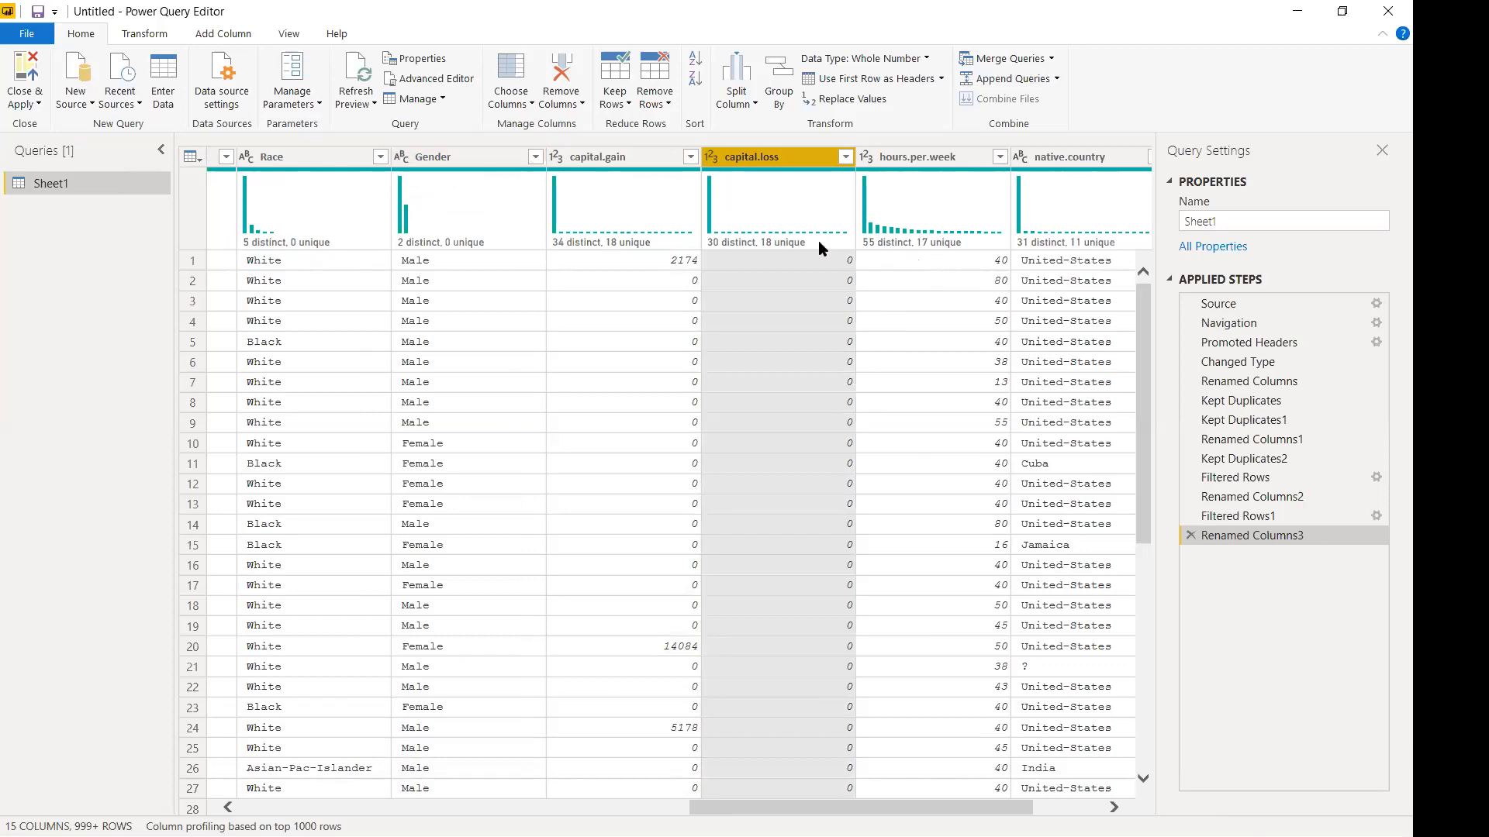
Filter out null values from hours.per.week, then recheck the filter list.
mouse_move(826, 233)
mouse_move(867, 214)
click(999, 156)
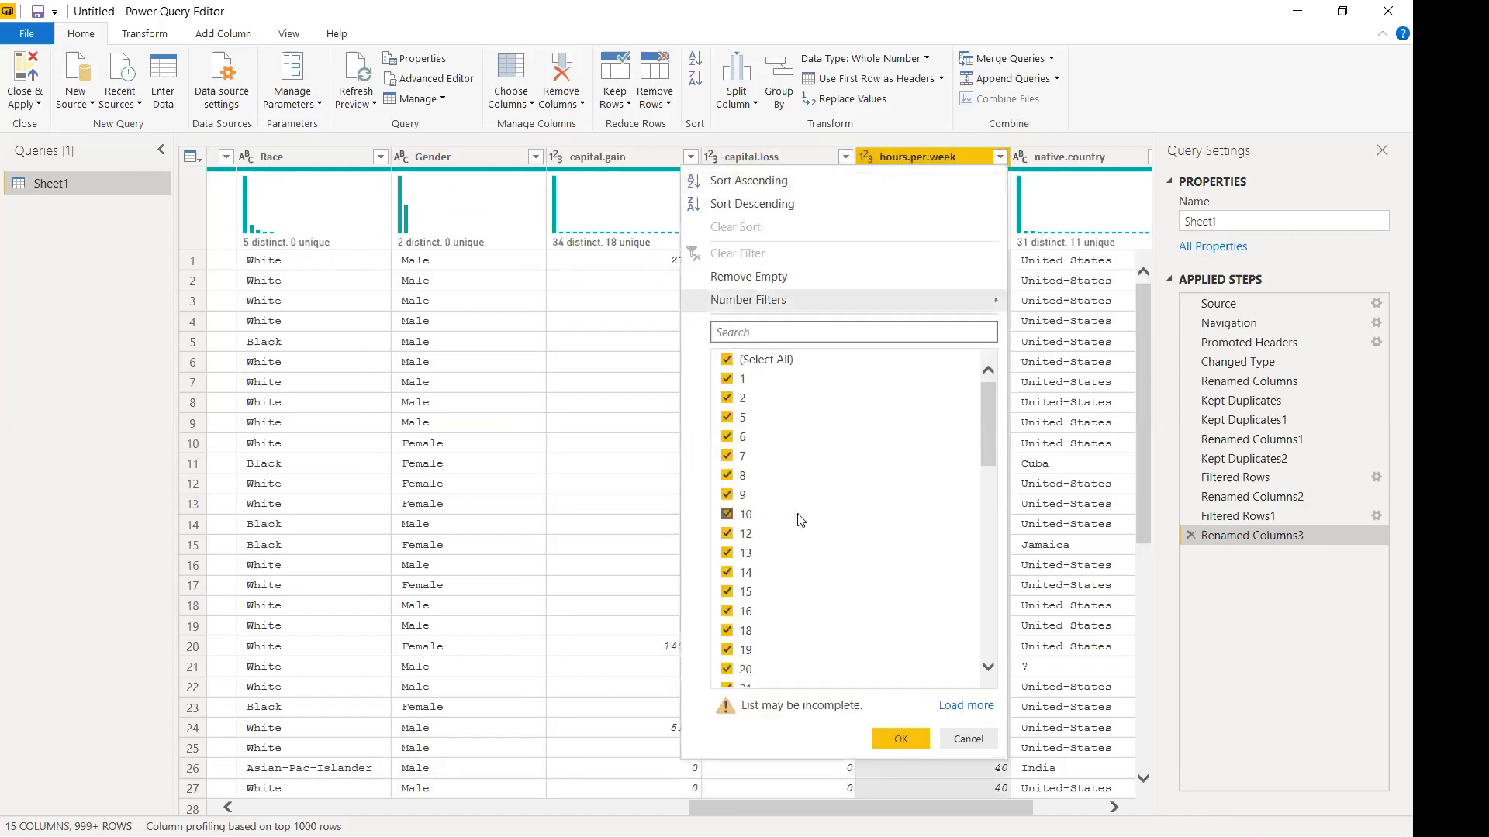
scroll(799, 518, down, 10)
scroll(801, 521, up, 10)
click(751, 279)
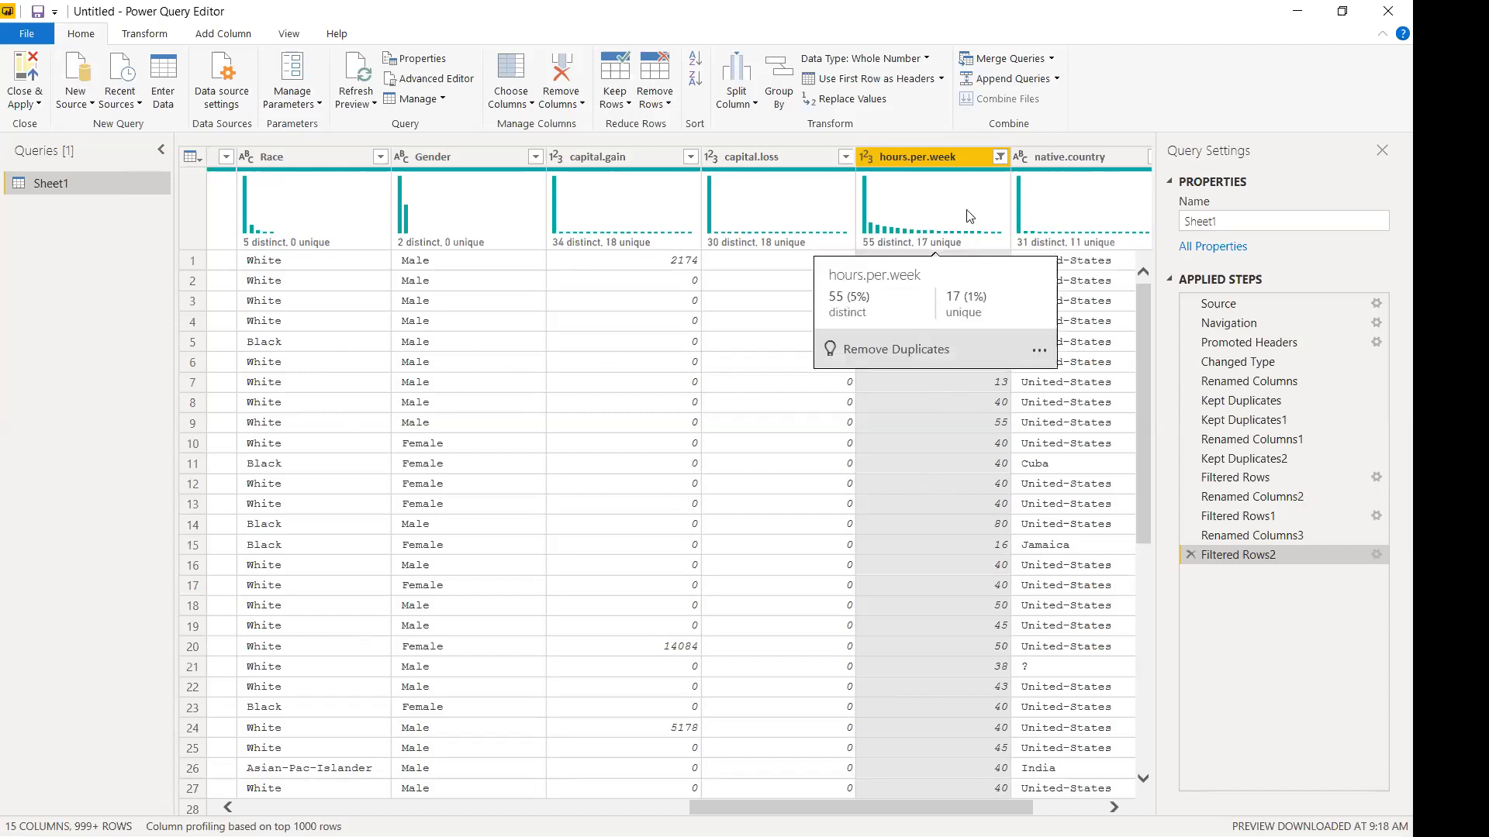
click(999, 157)
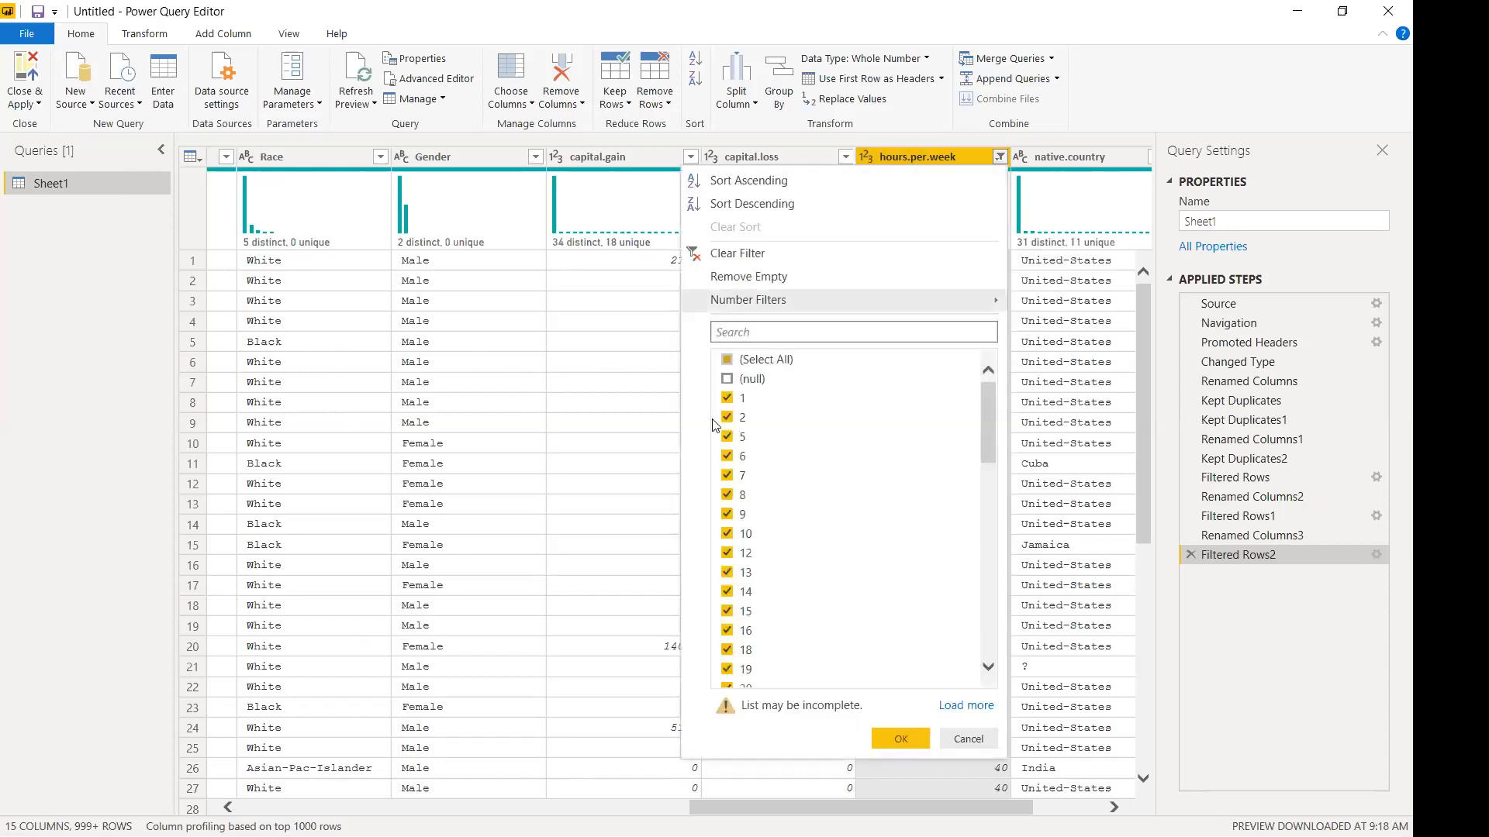
click(977, 744)
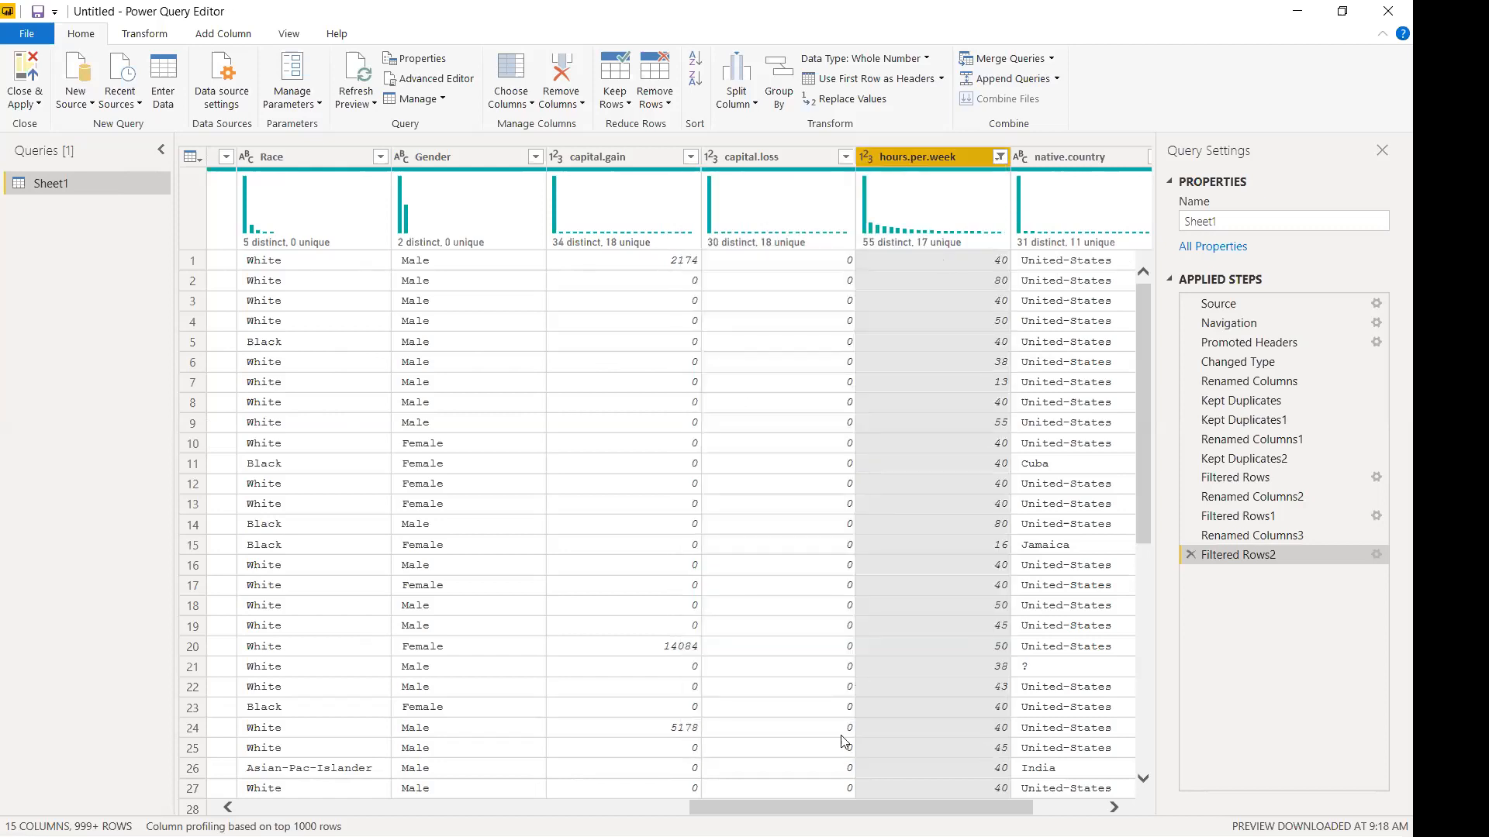
drag(831, 807, 901, 805)
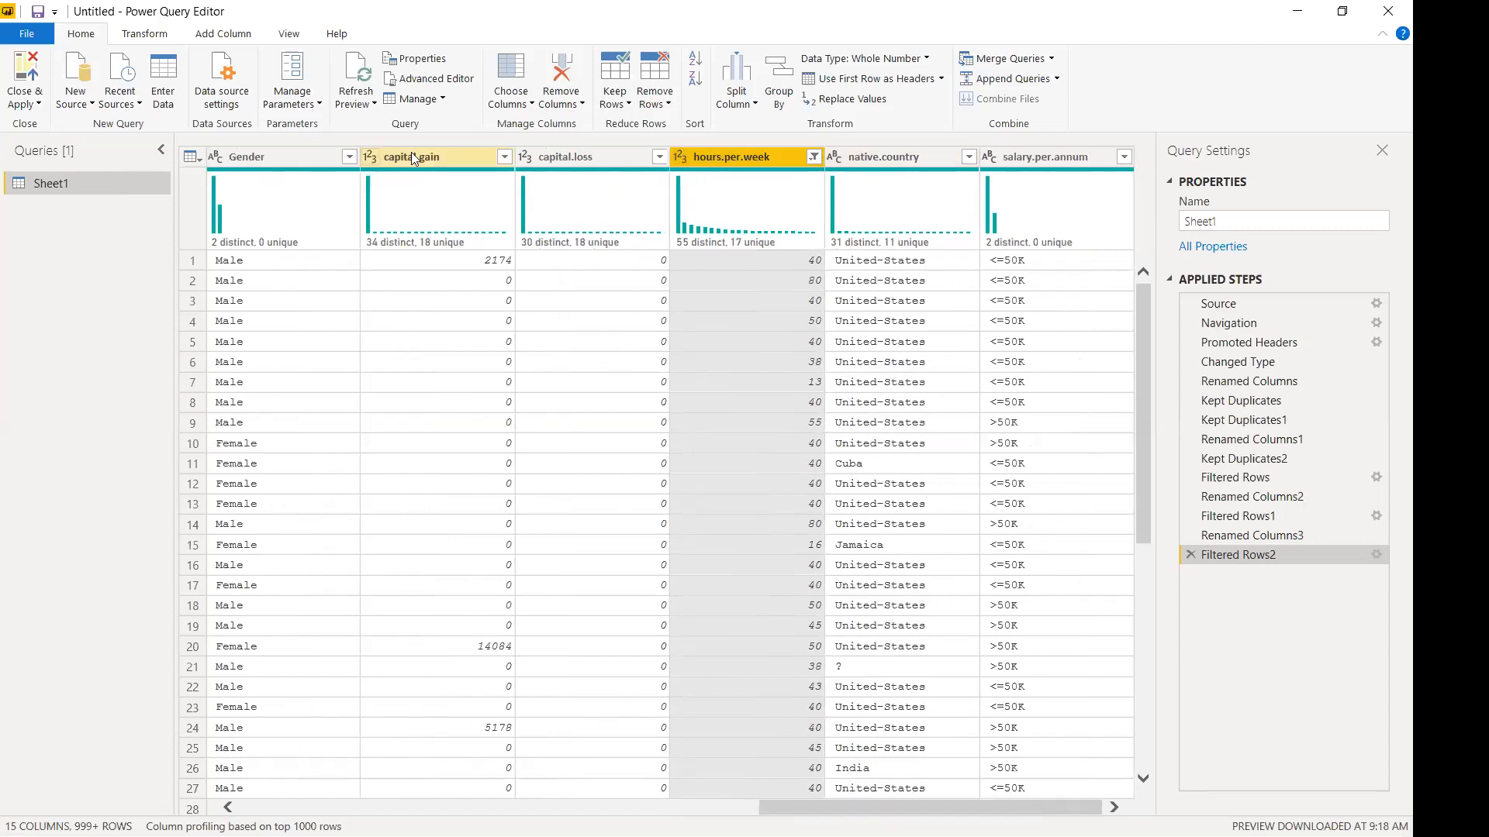
Rename capital.gain to CGAIN and capital.loss to CLOSS.
click(390, 161)
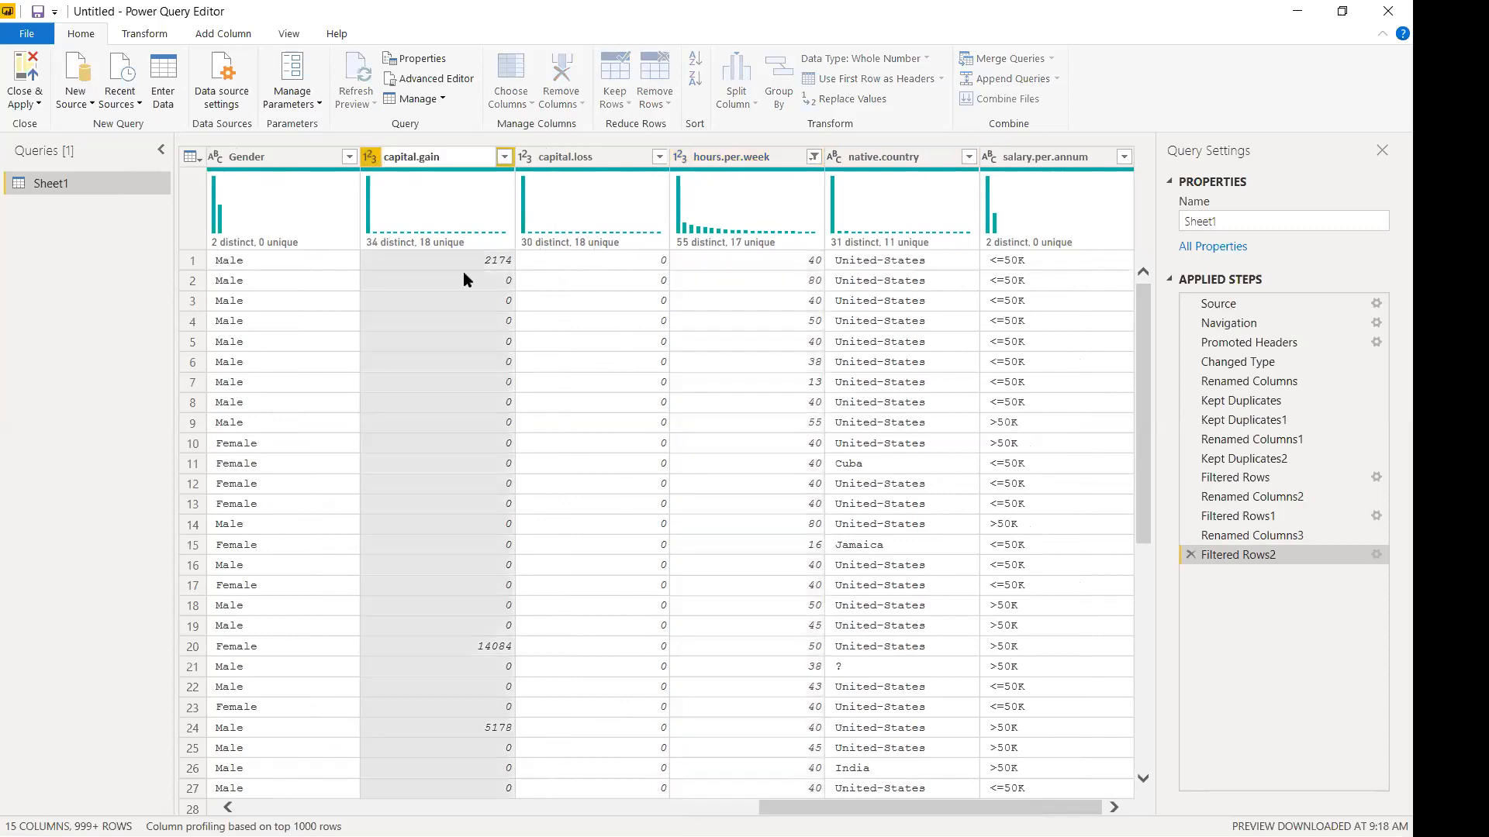
key(ctrl+shift+Right)
key(ctrl+shift+Right)
key(ctrl+shift+Right)
text(CGAIN)
key(Return)
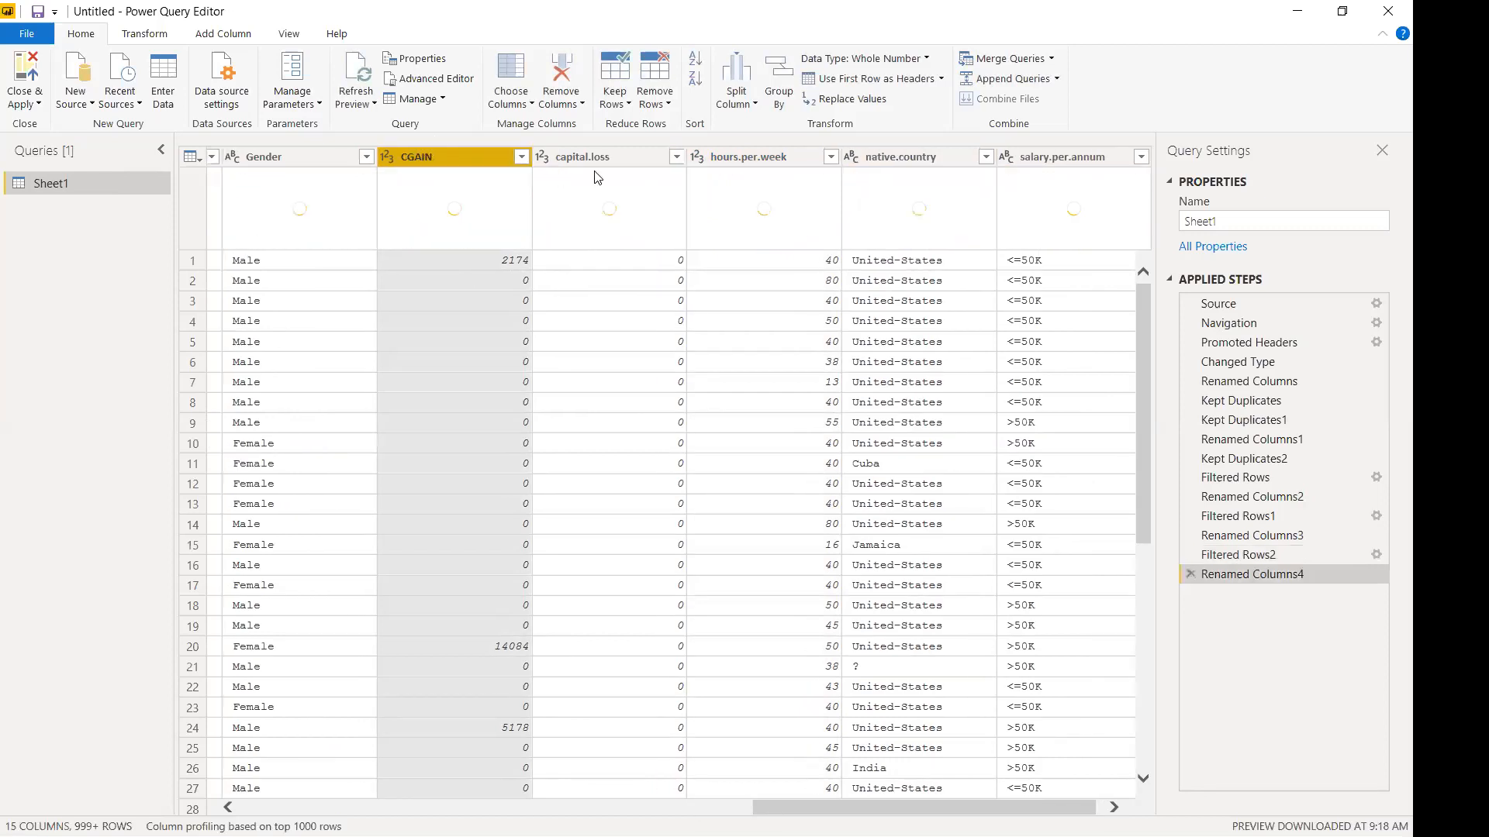
double_click(586, 158)
text(CLOSS)
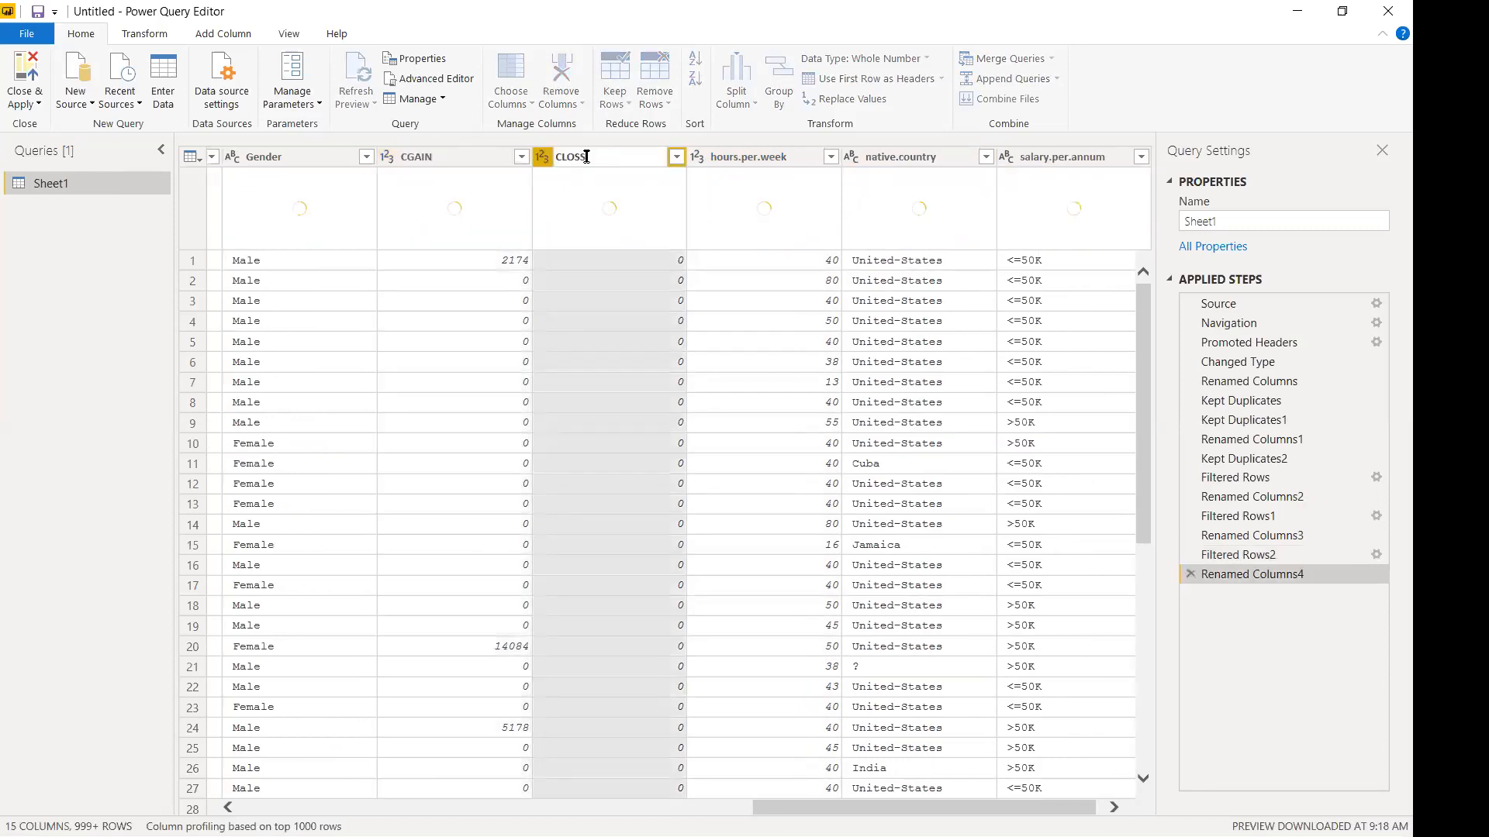
key(Return)
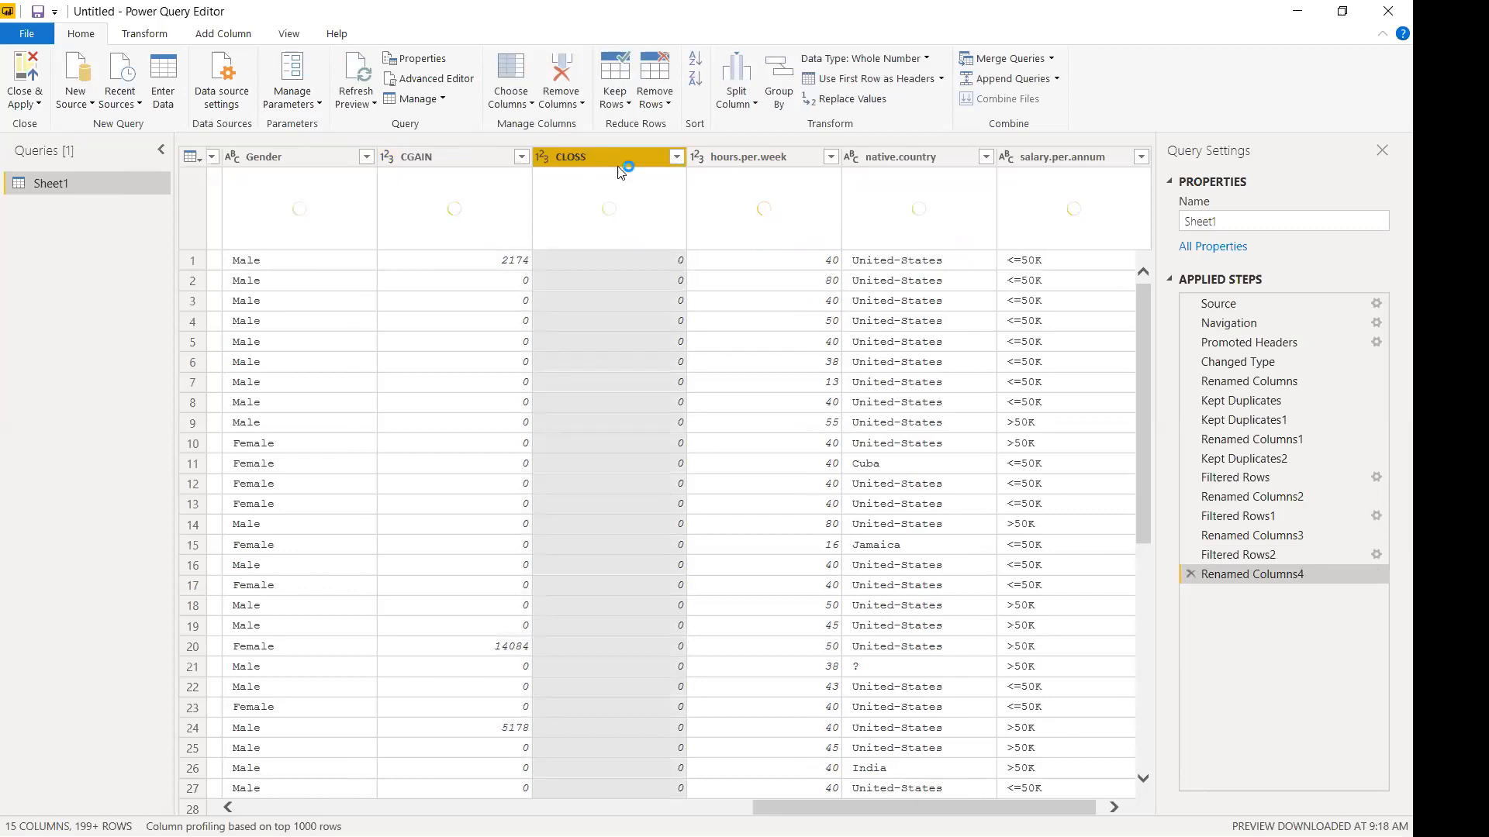
Rename hours.per.week to Hours.Per.Week.
double_click(729, 158)
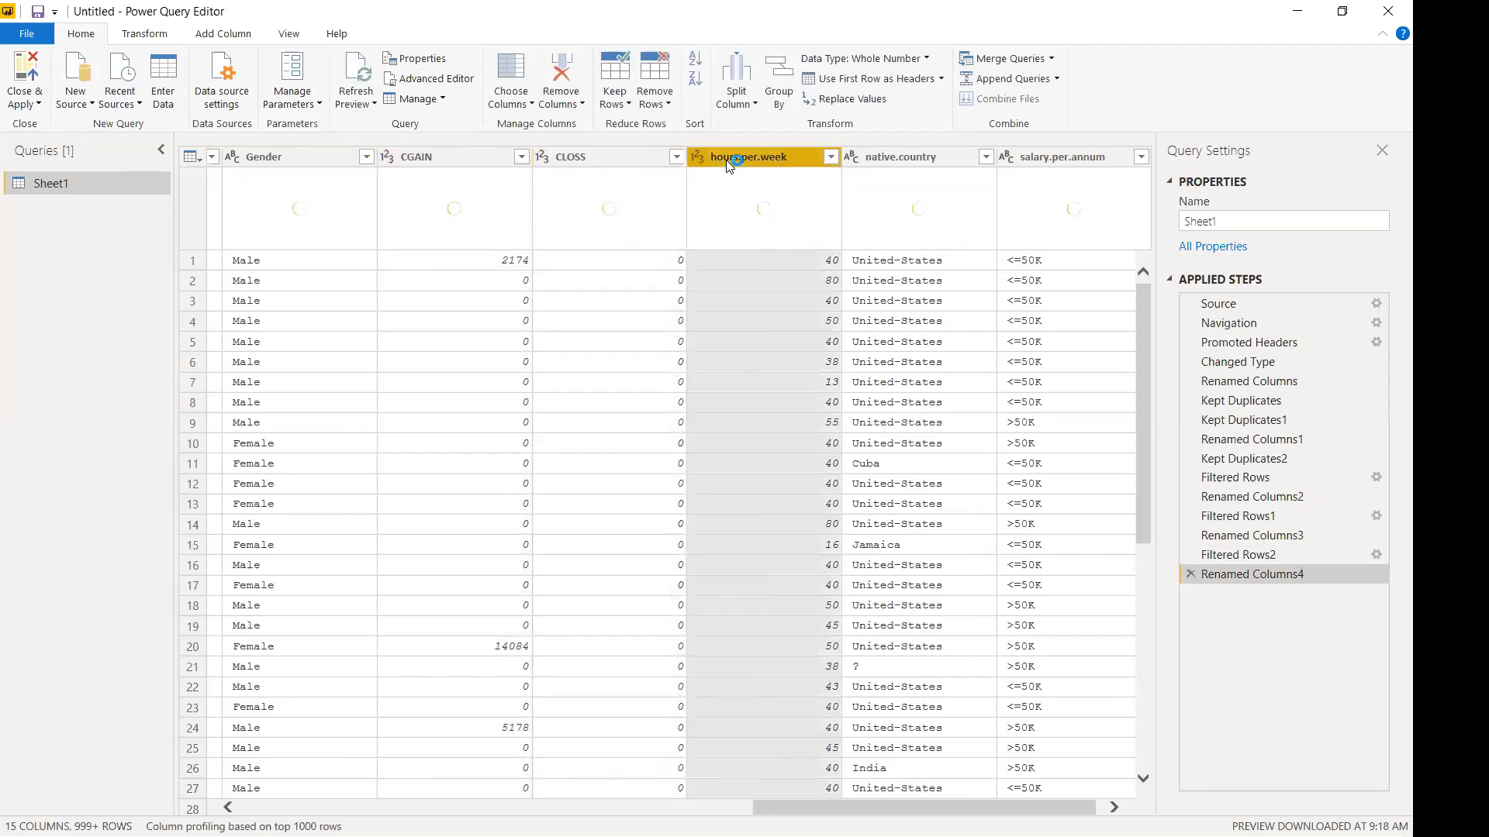
key(Home)
key(BackSpace)
text(H)
key(Left)
key(Right)
key(Right)
key(Right)
key(BackSpace)
text(P)
key(BackSpace)
text(W)
key(Return)
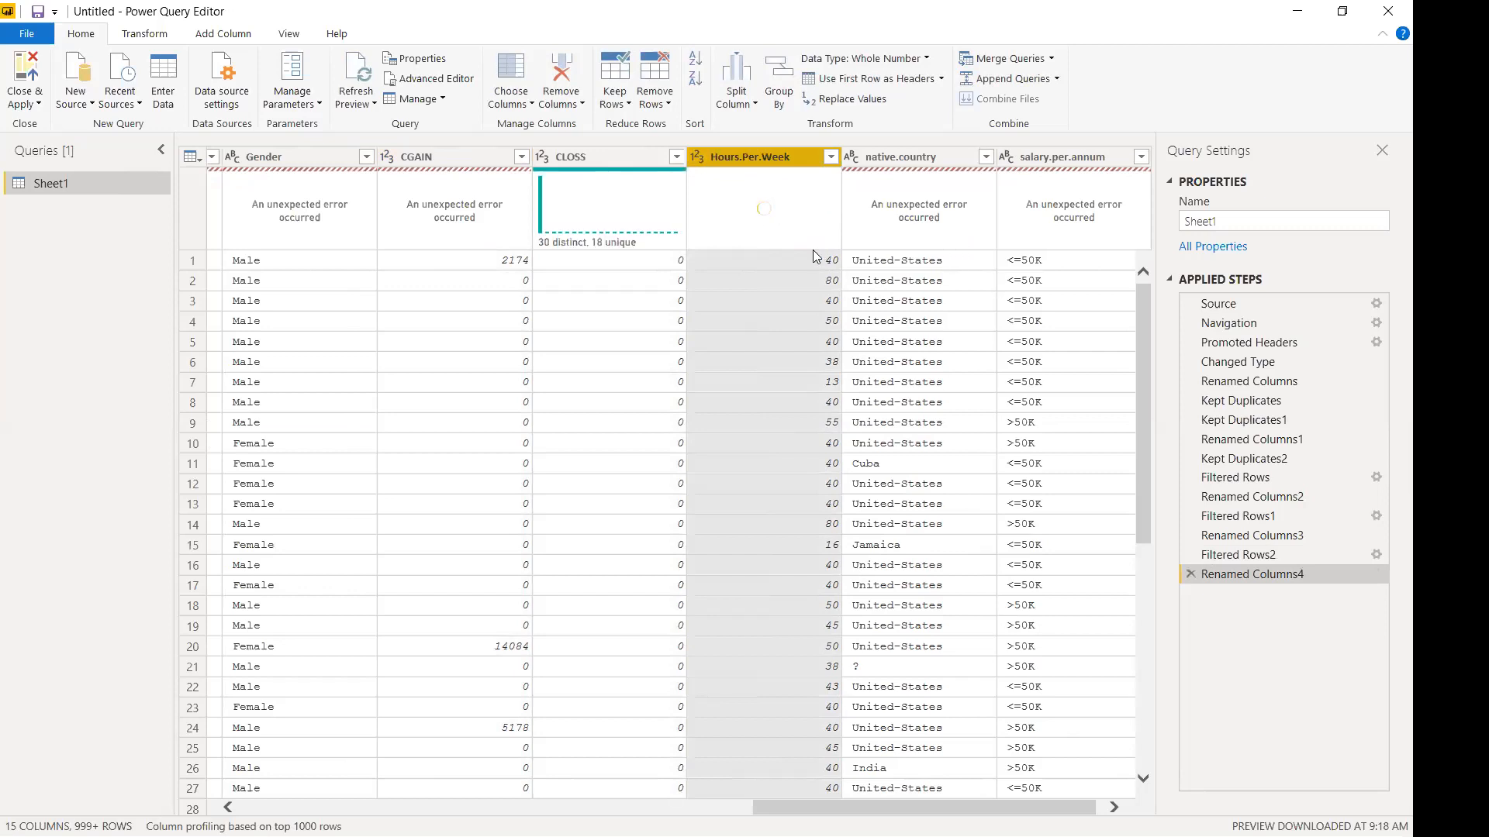
Add dots to the short names, giving C.GAIN and C.LOSS.
click(300, 235)
click(366, 158)
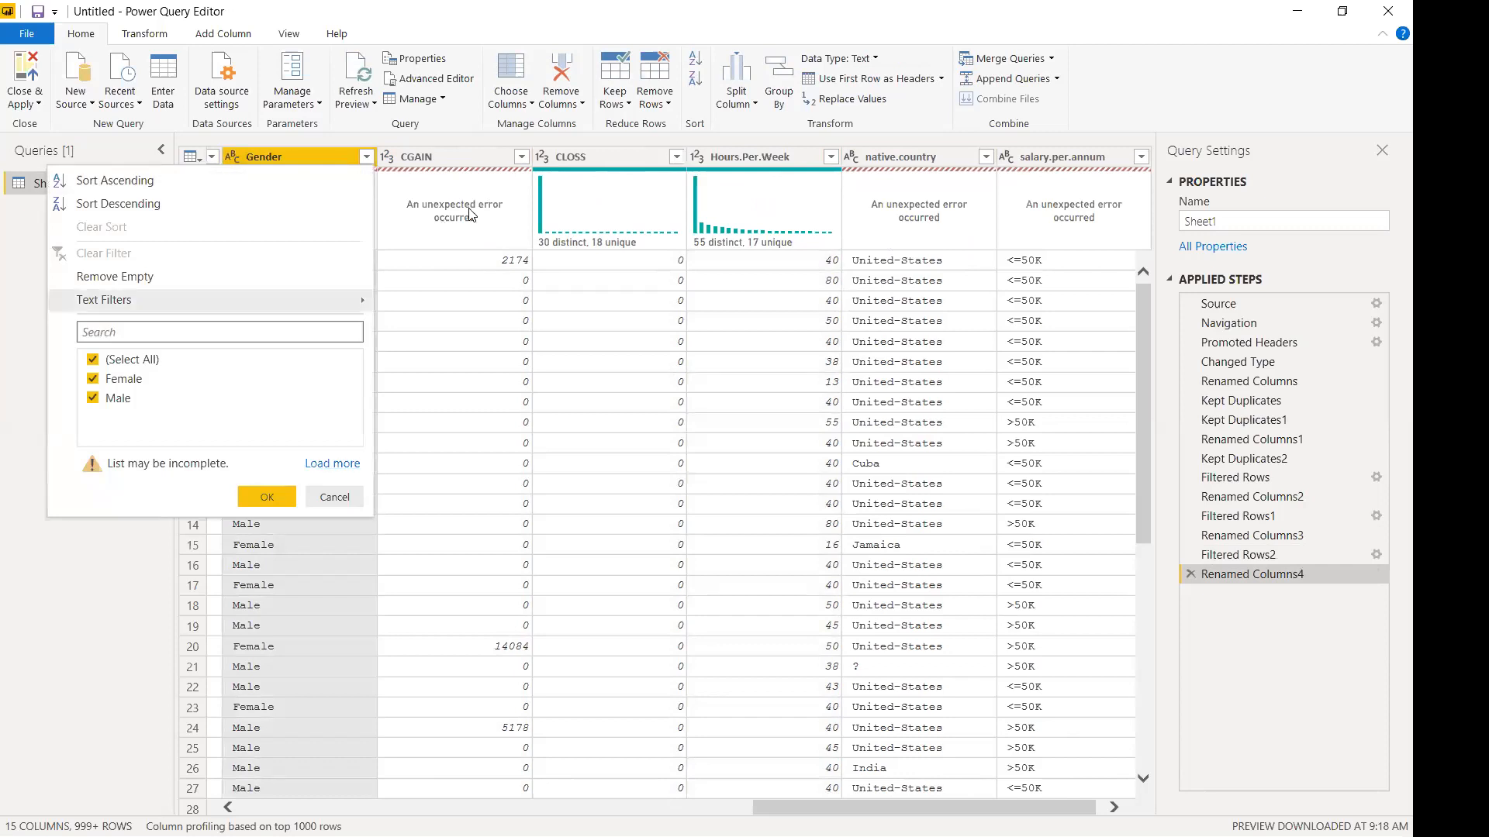
click(471, 214)
click(366, 158)
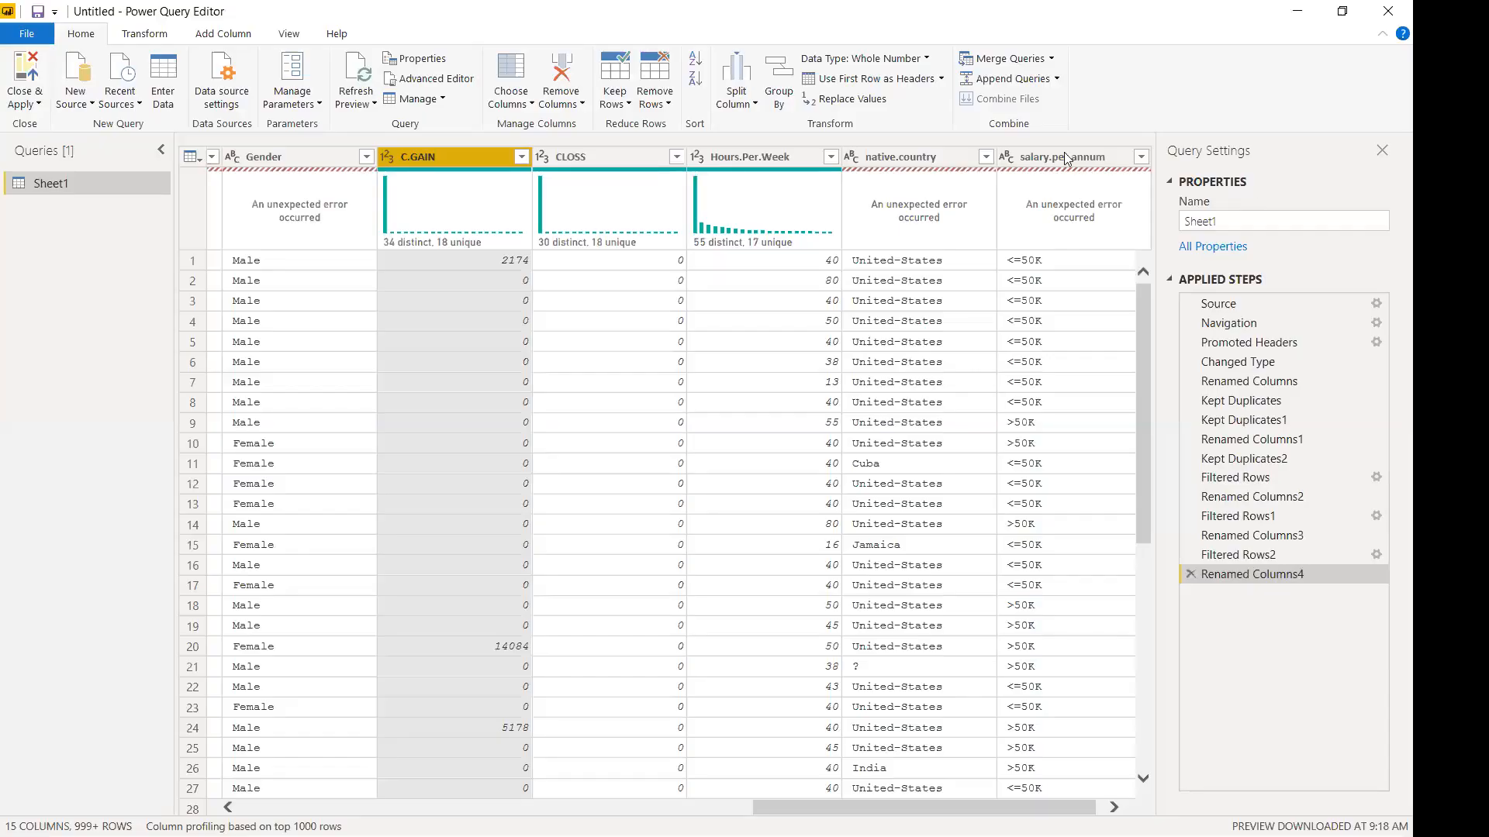
double_click(570, 159)
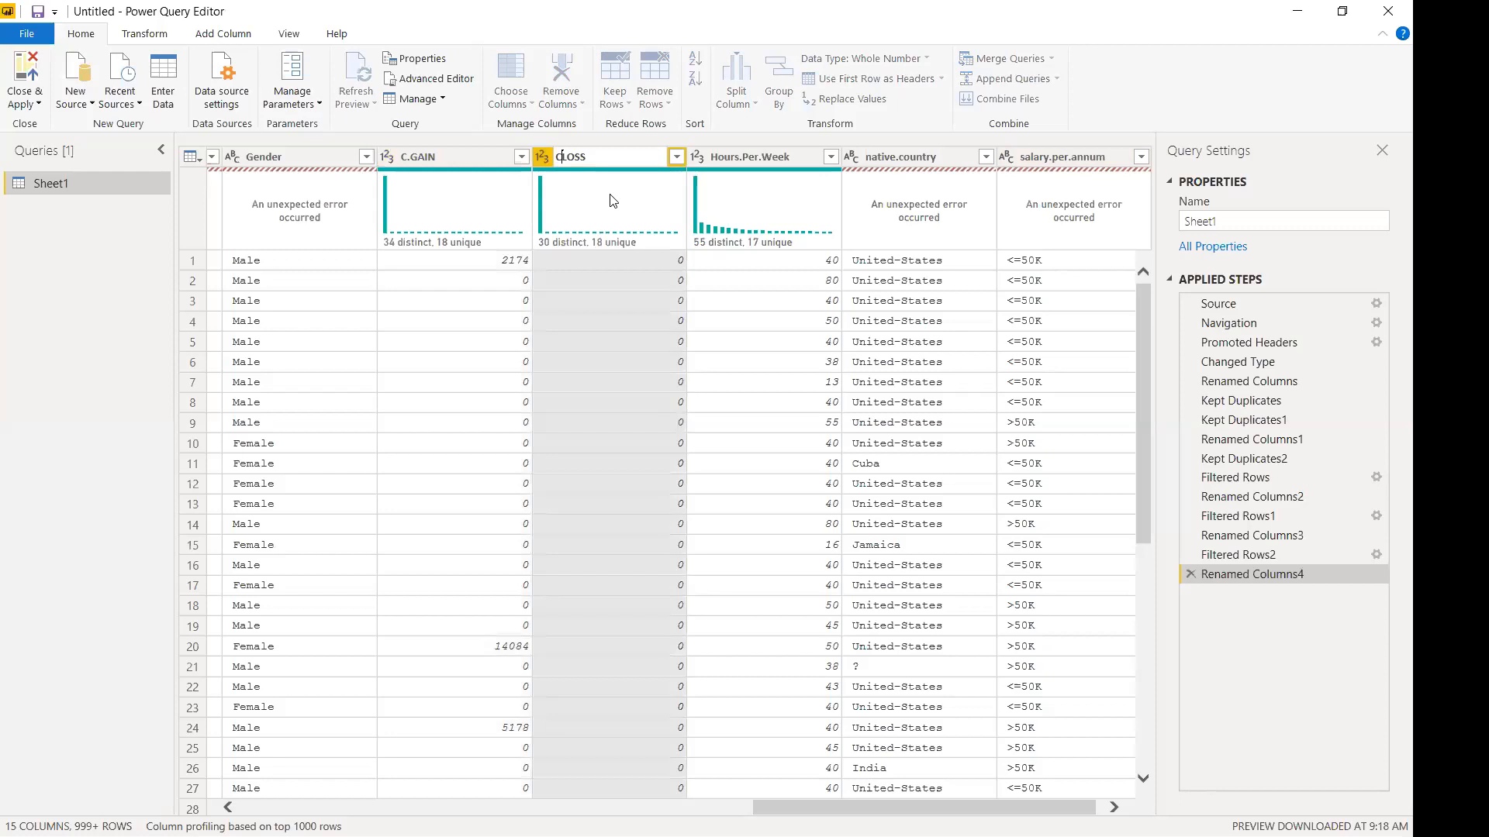
text(.)
key(Return)
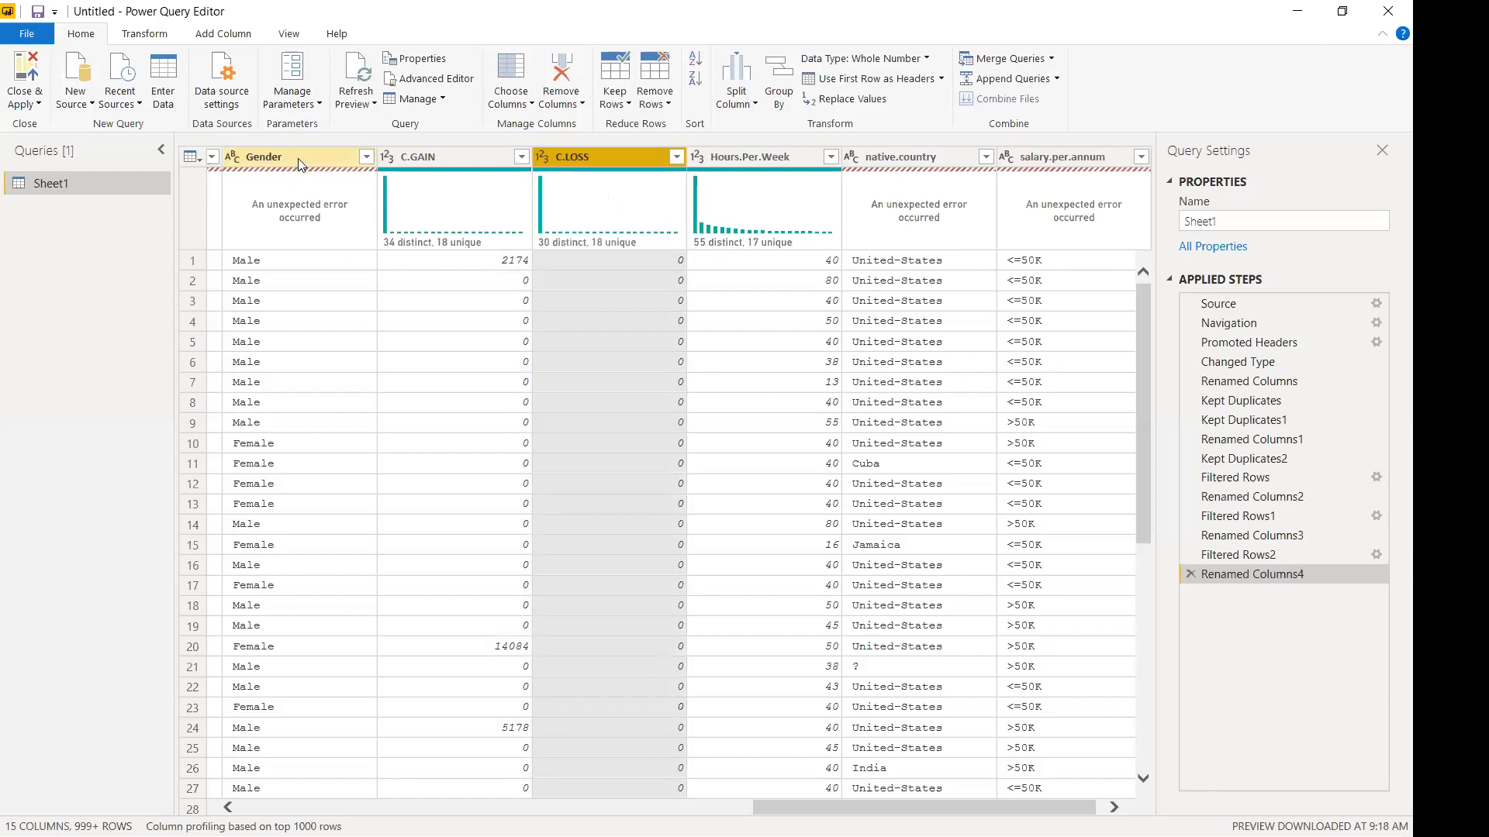
Rename the Gender column to P.Gender.
click(297, 158)
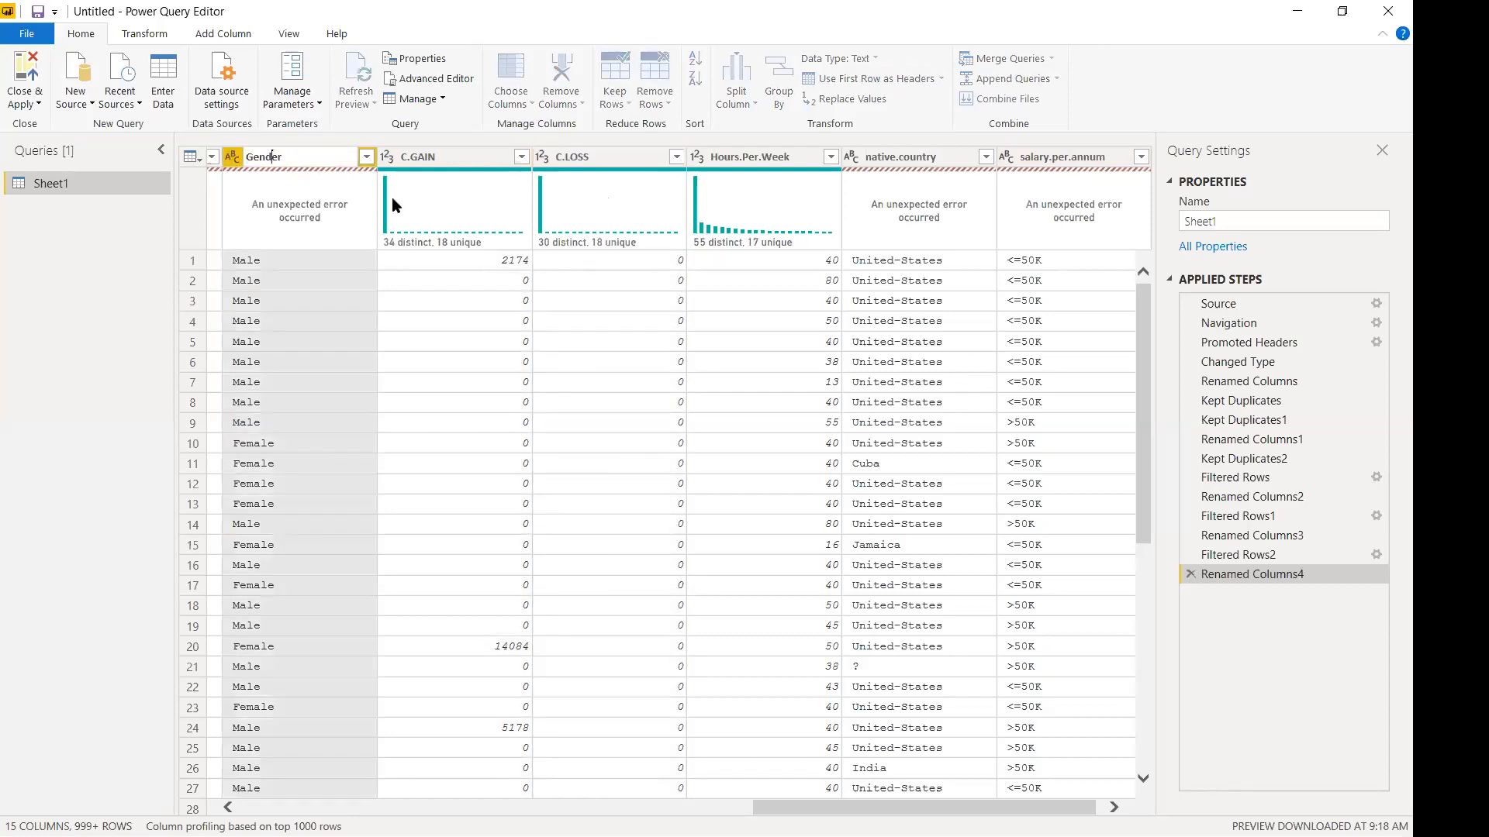
key(BackSpace)
text(r)
key(Return)
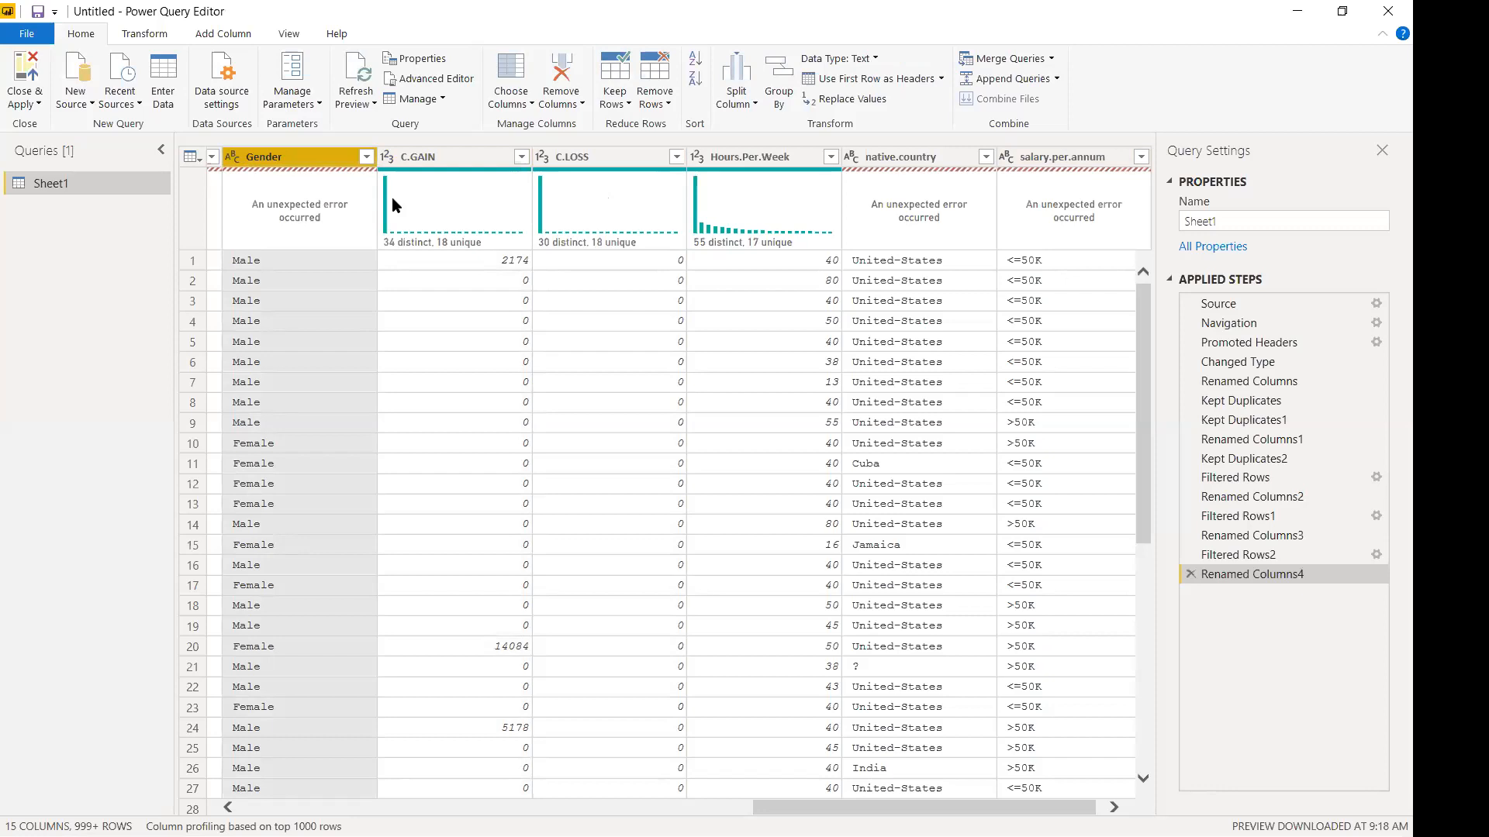
double_click(305, 157)
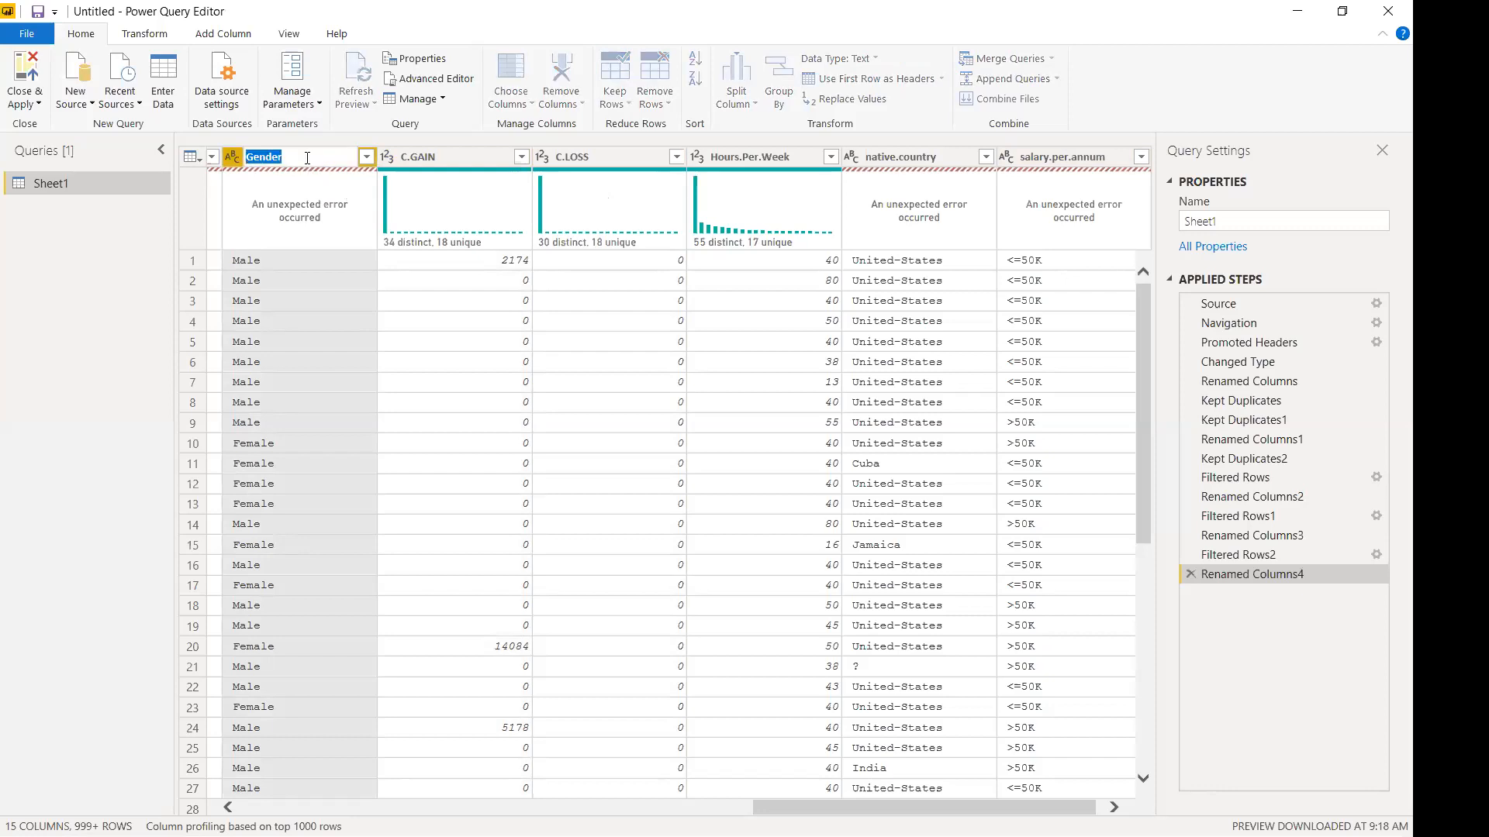
click(307, 157)
text(.Recode)
key(BackSpace)
key(BackSpace)
key(BackSpace)
key(BackSpace)
key(BackSpace)
key(BackSpace)
key(BackSpace)
key(BackSpace)
text(P.)
key(Return)
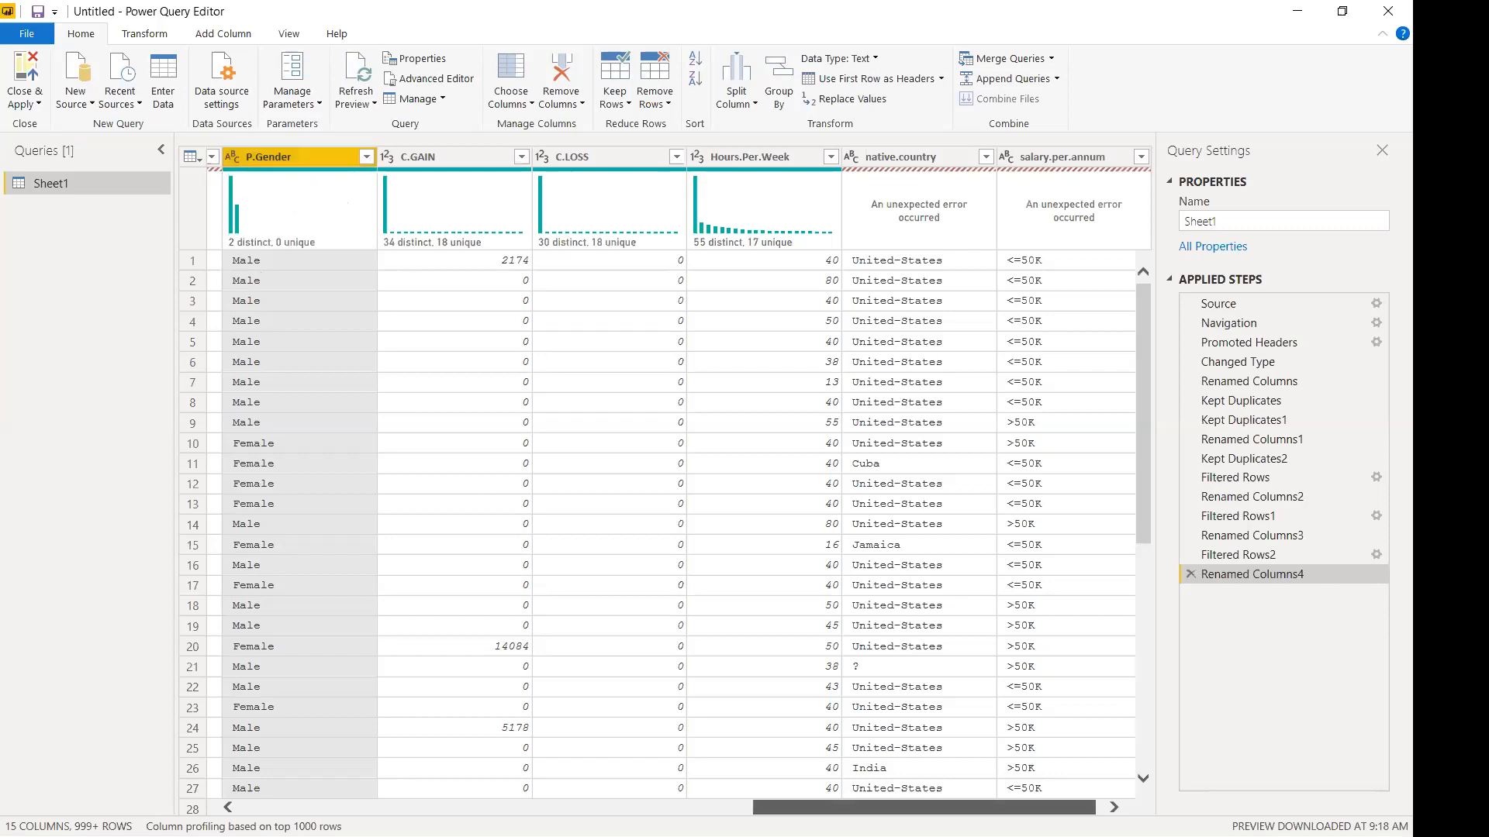
drag(922, 807, 935, 807)
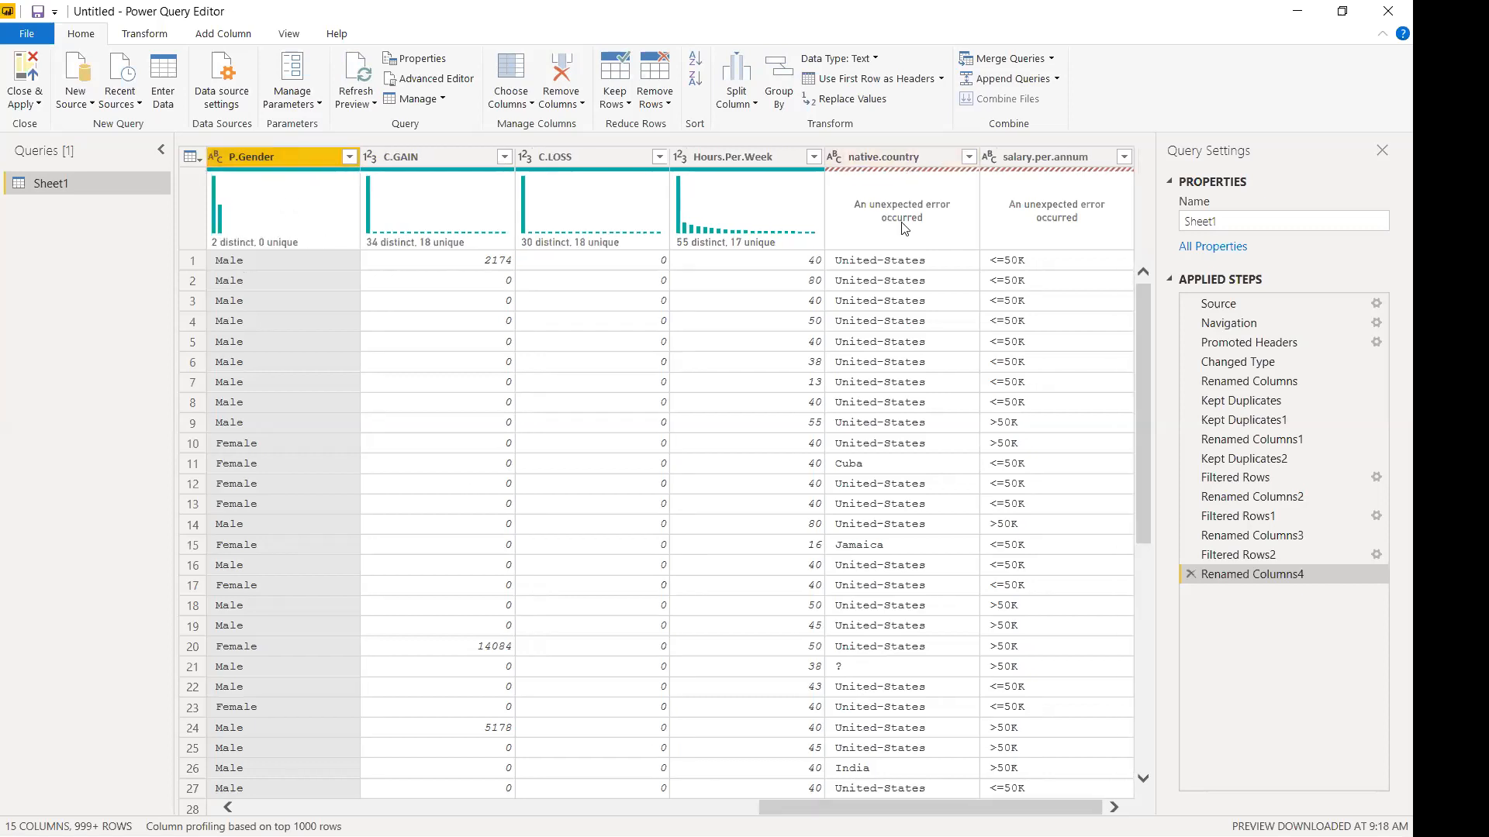
Rename native.country to Native.Country.
click(884, 157)
double_click(884, 157)
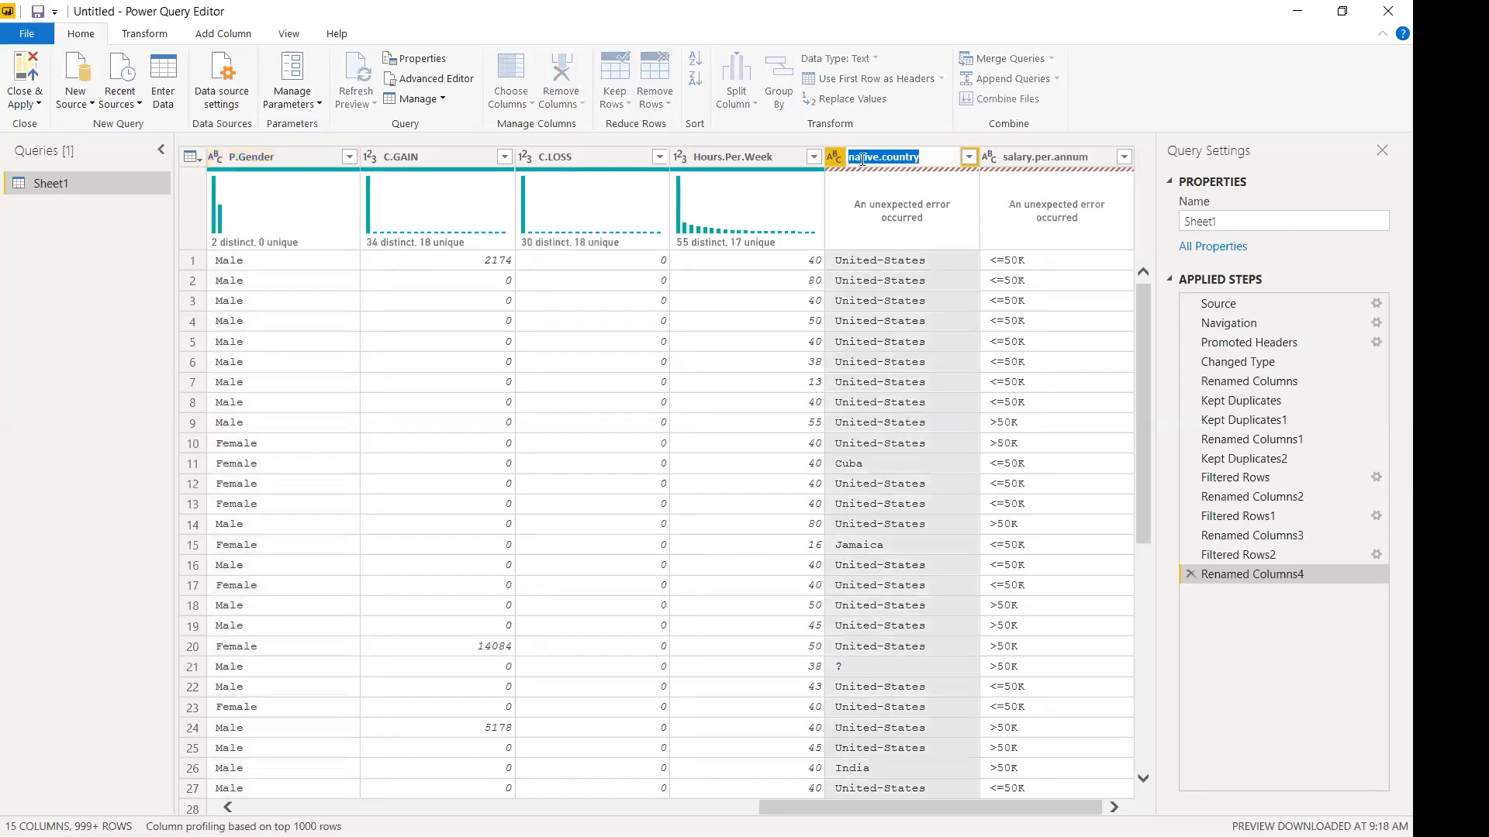
key(BackSpace)
text(N)
key(BackSpace)
text(C)
key(Return)
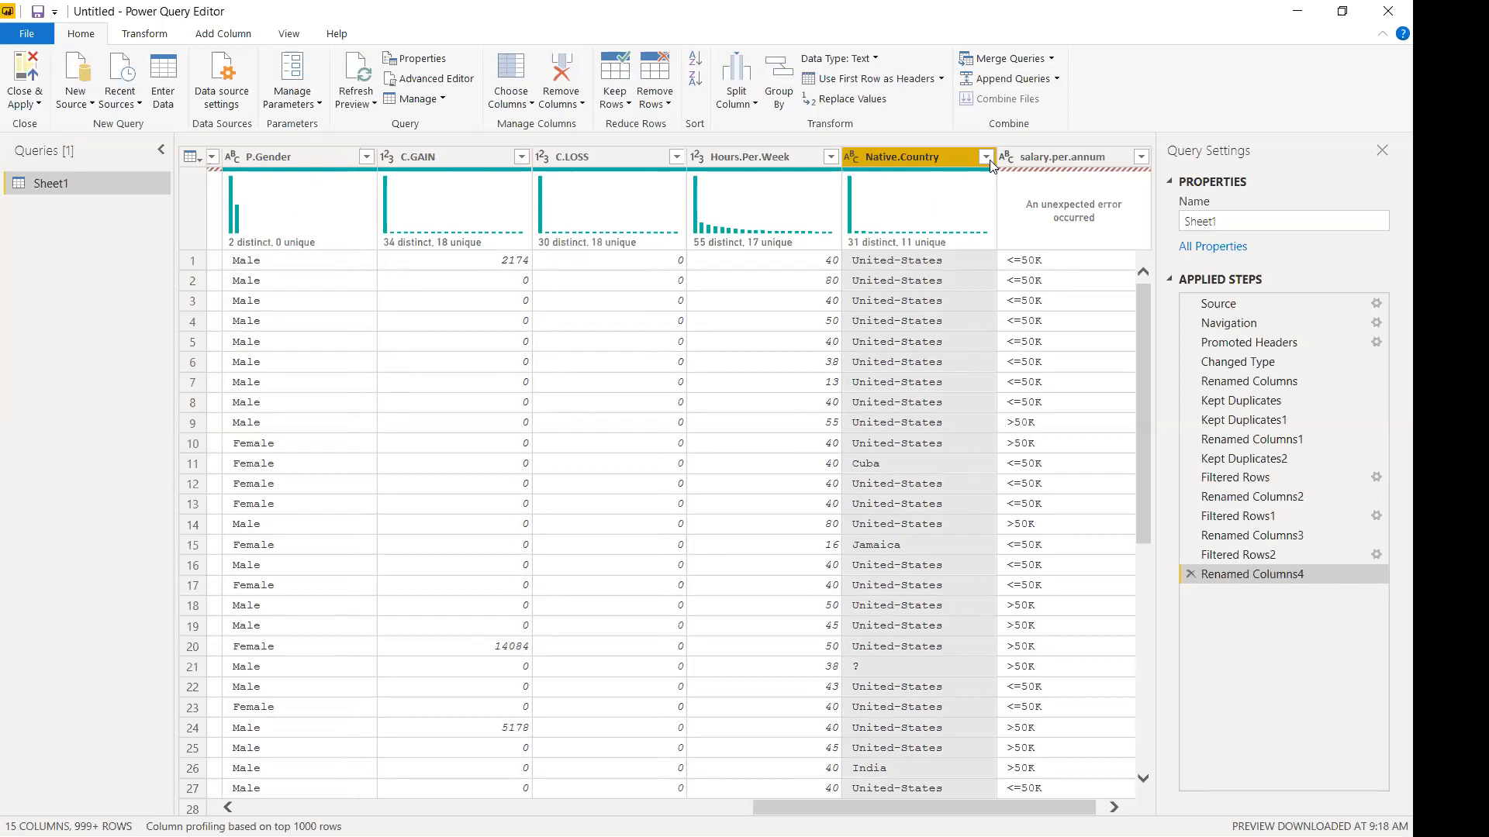
Exclude the unknown ? value from the Native.Country filter.
click(986, 157)
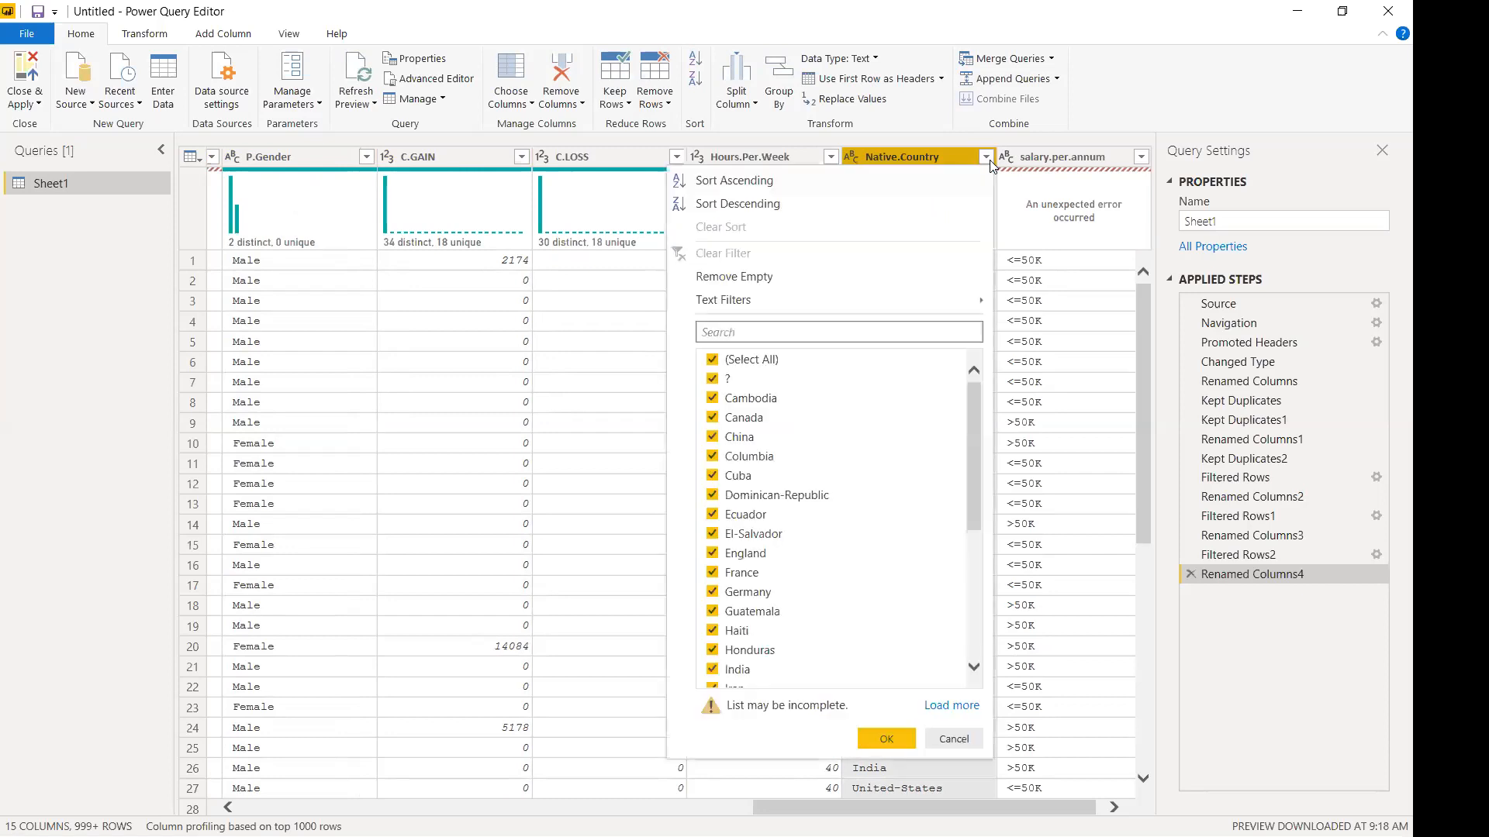
click(713, 379)
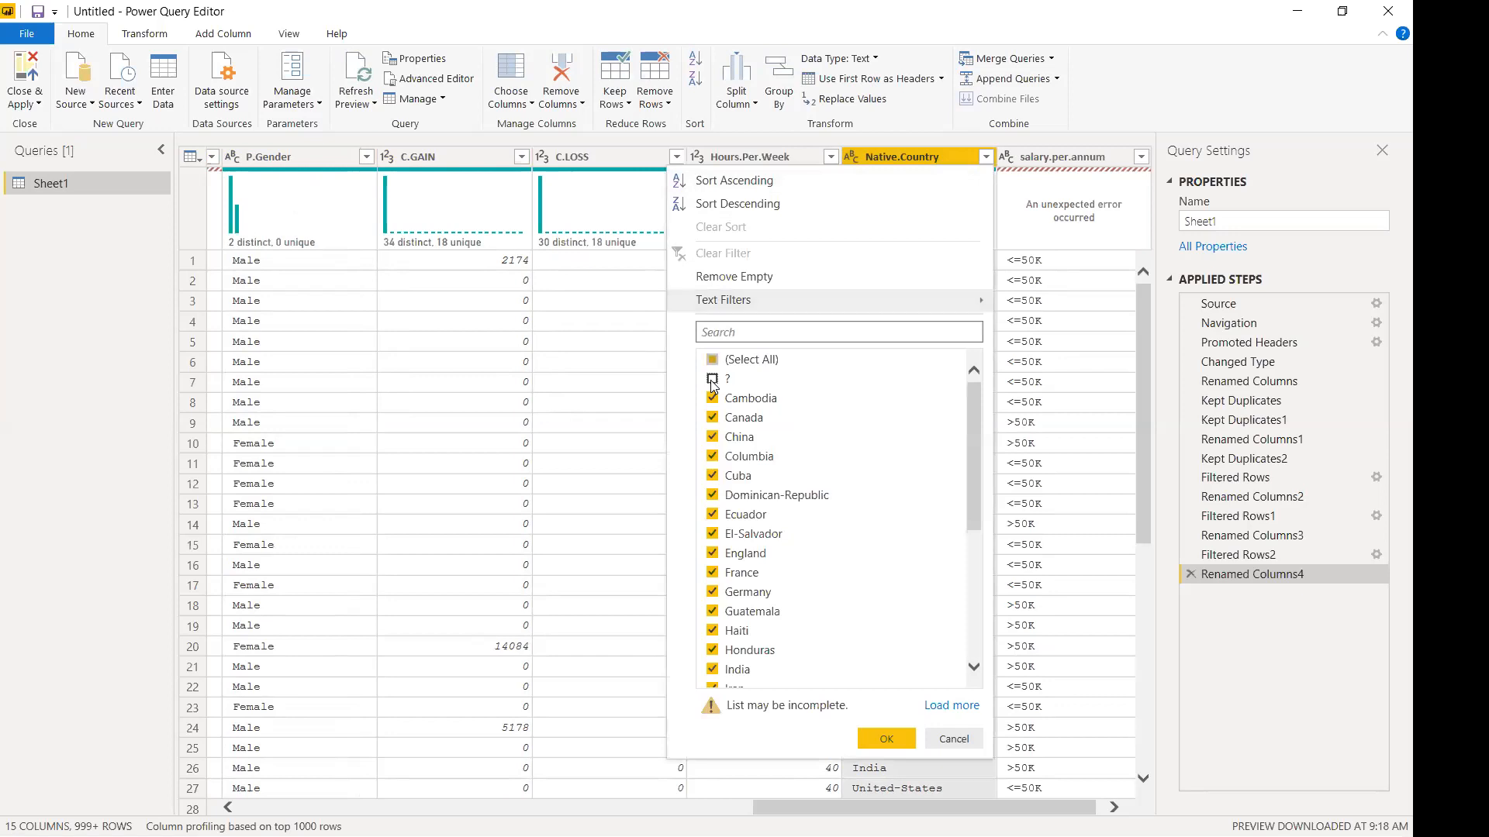
scroll(766, 570, down, 5)
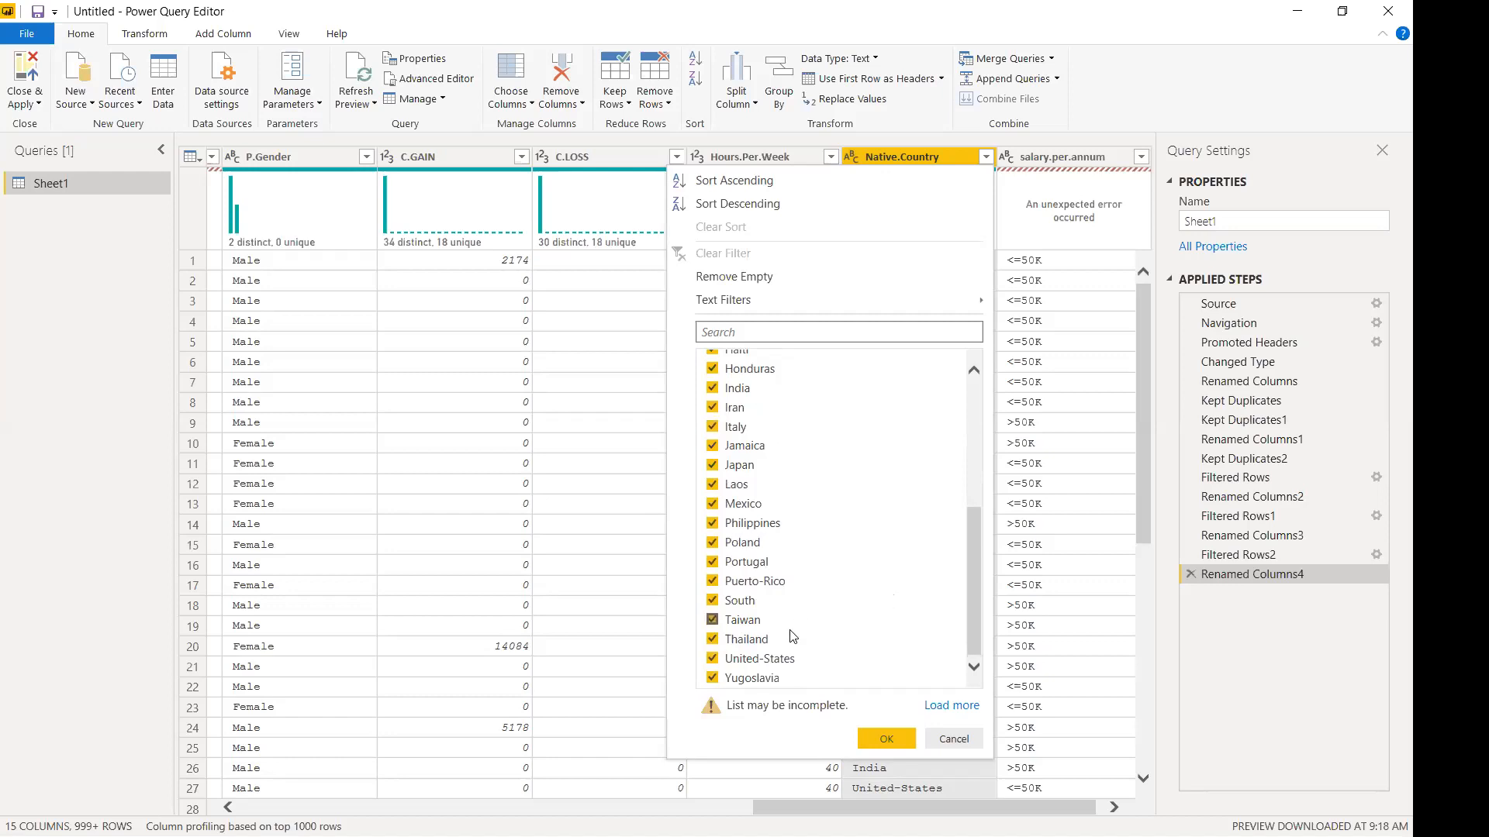
scroll(787, 653, up, 5)
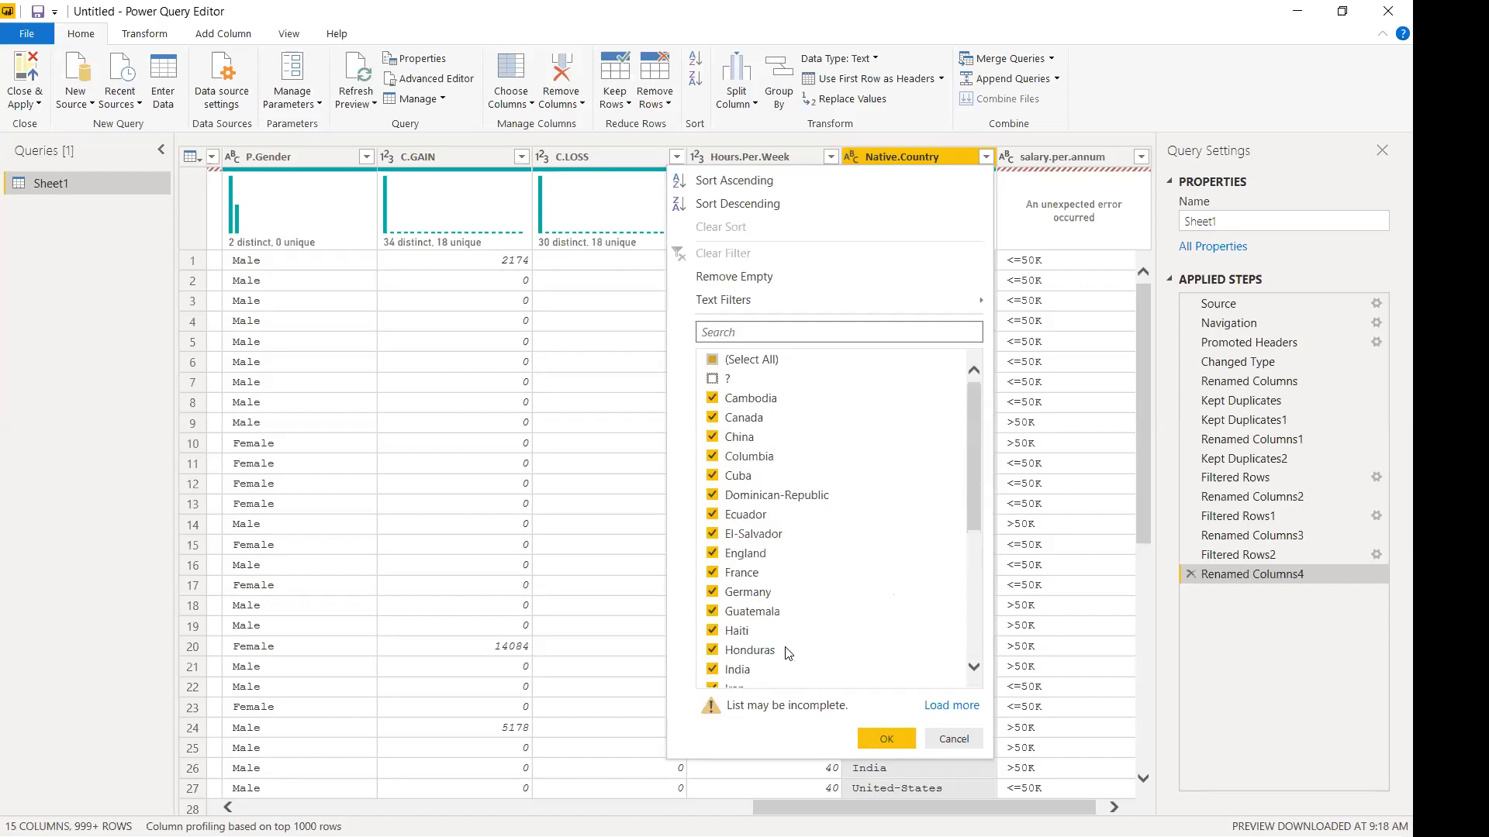
click(886, 740)
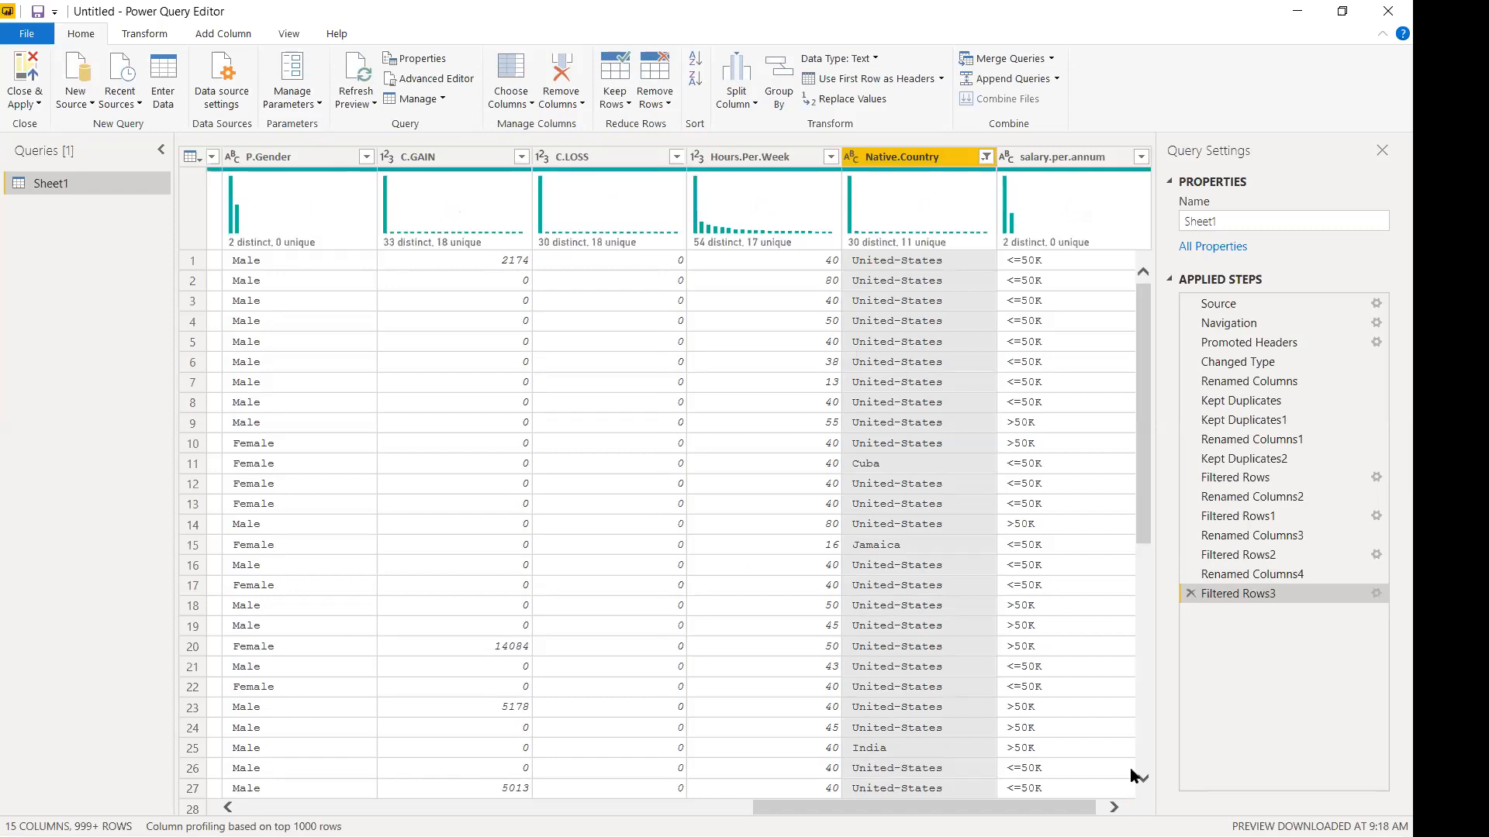
Rename the salary.per.annum column to Salary.
double_click(1064, 157)
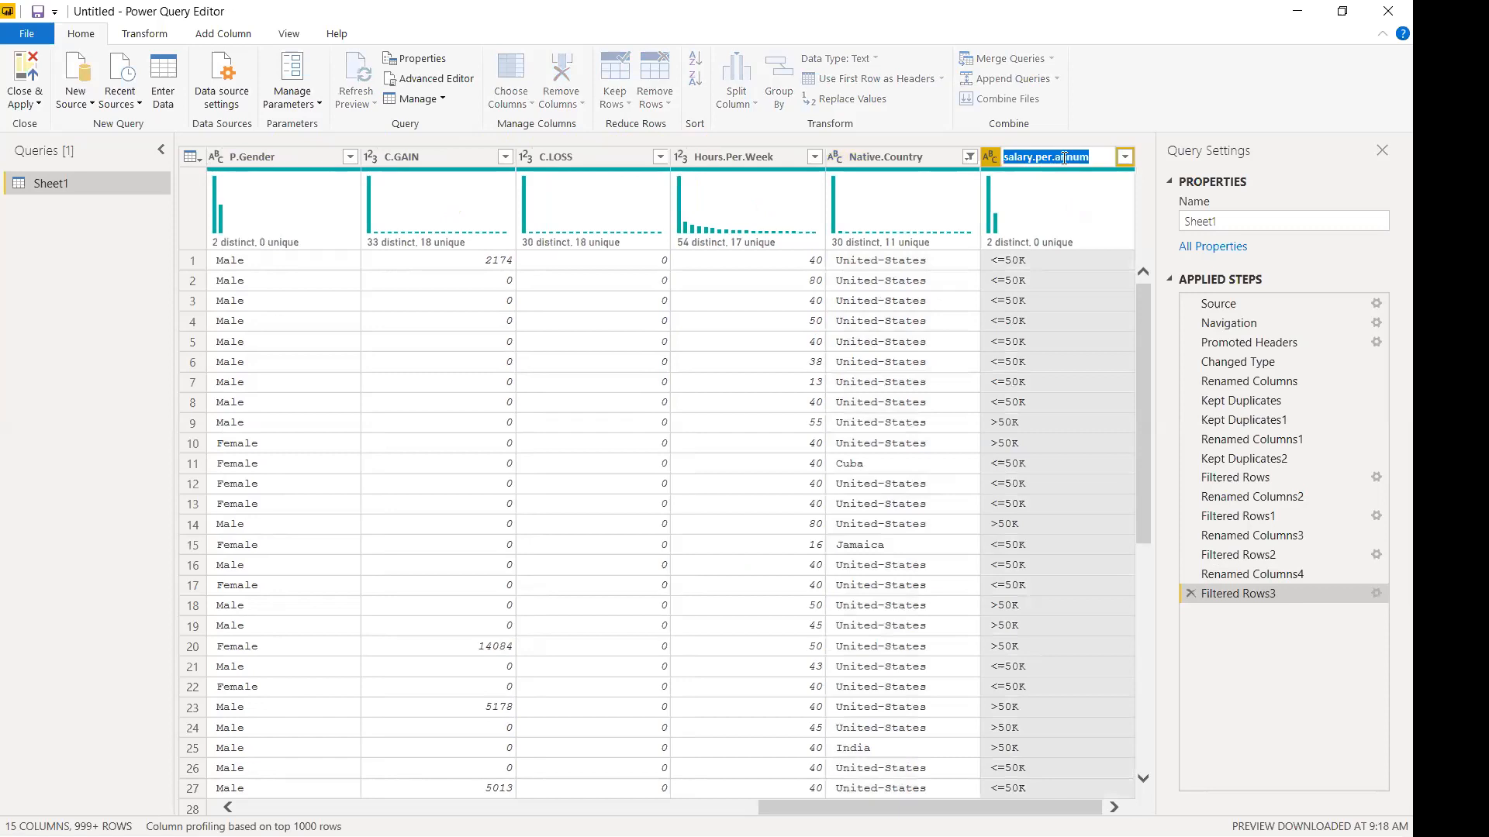
text(Salary)
key(Return)
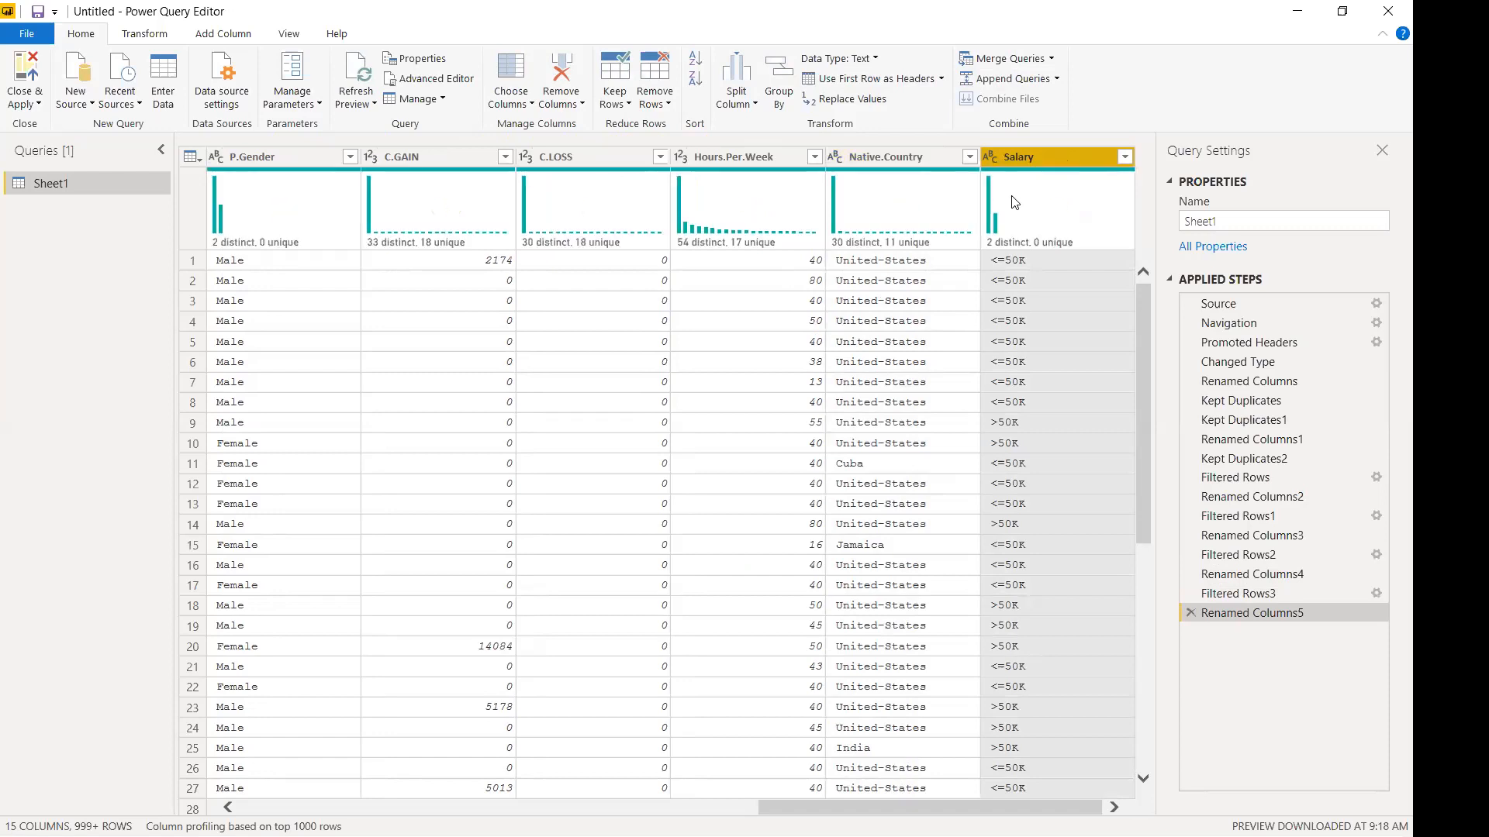
Check the Salary filter list without filtering, then bring up the Age column's type options.
click(1125, 157)
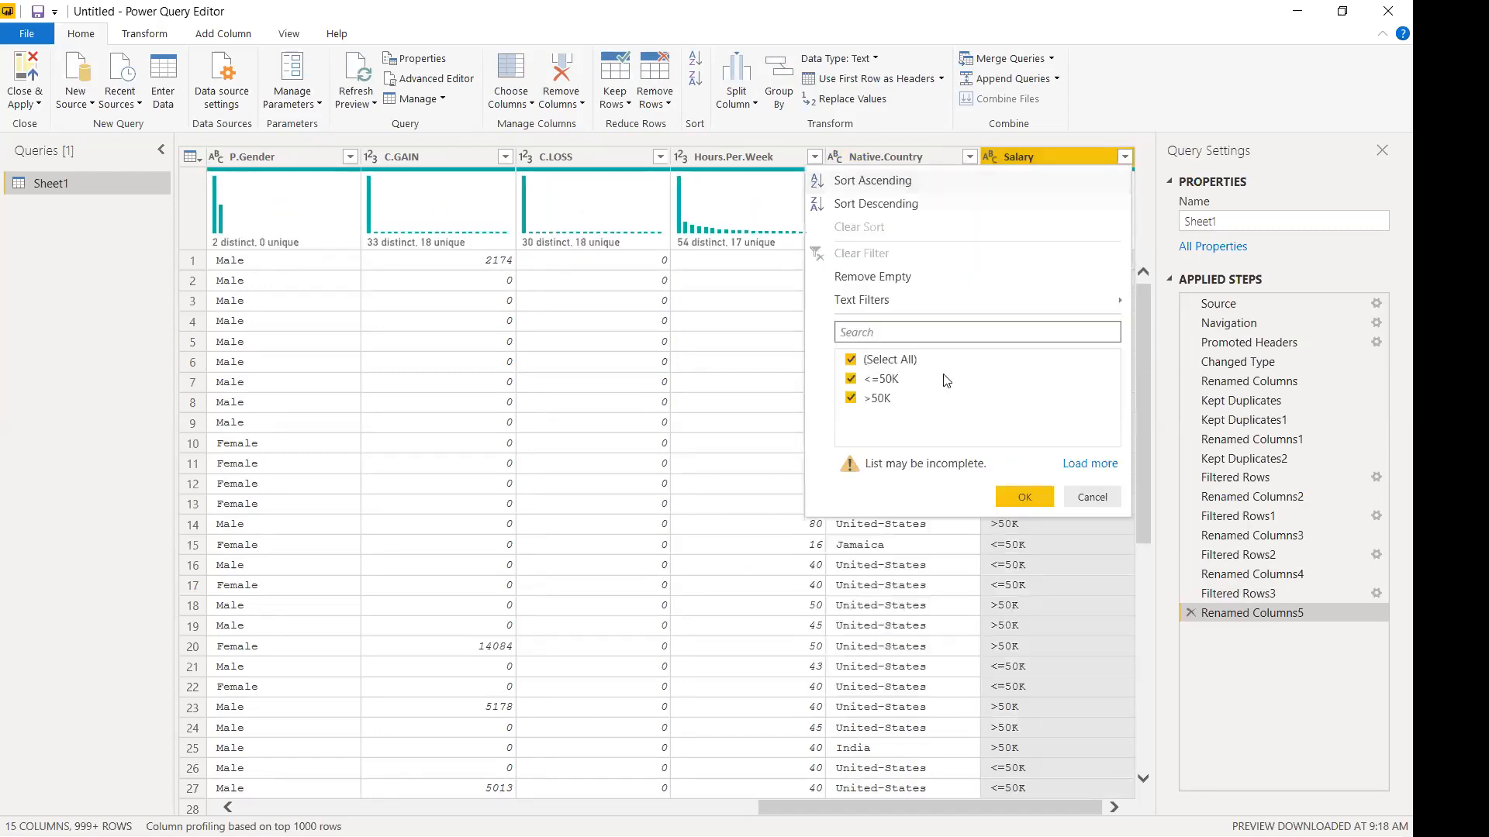
click(1108, 503)
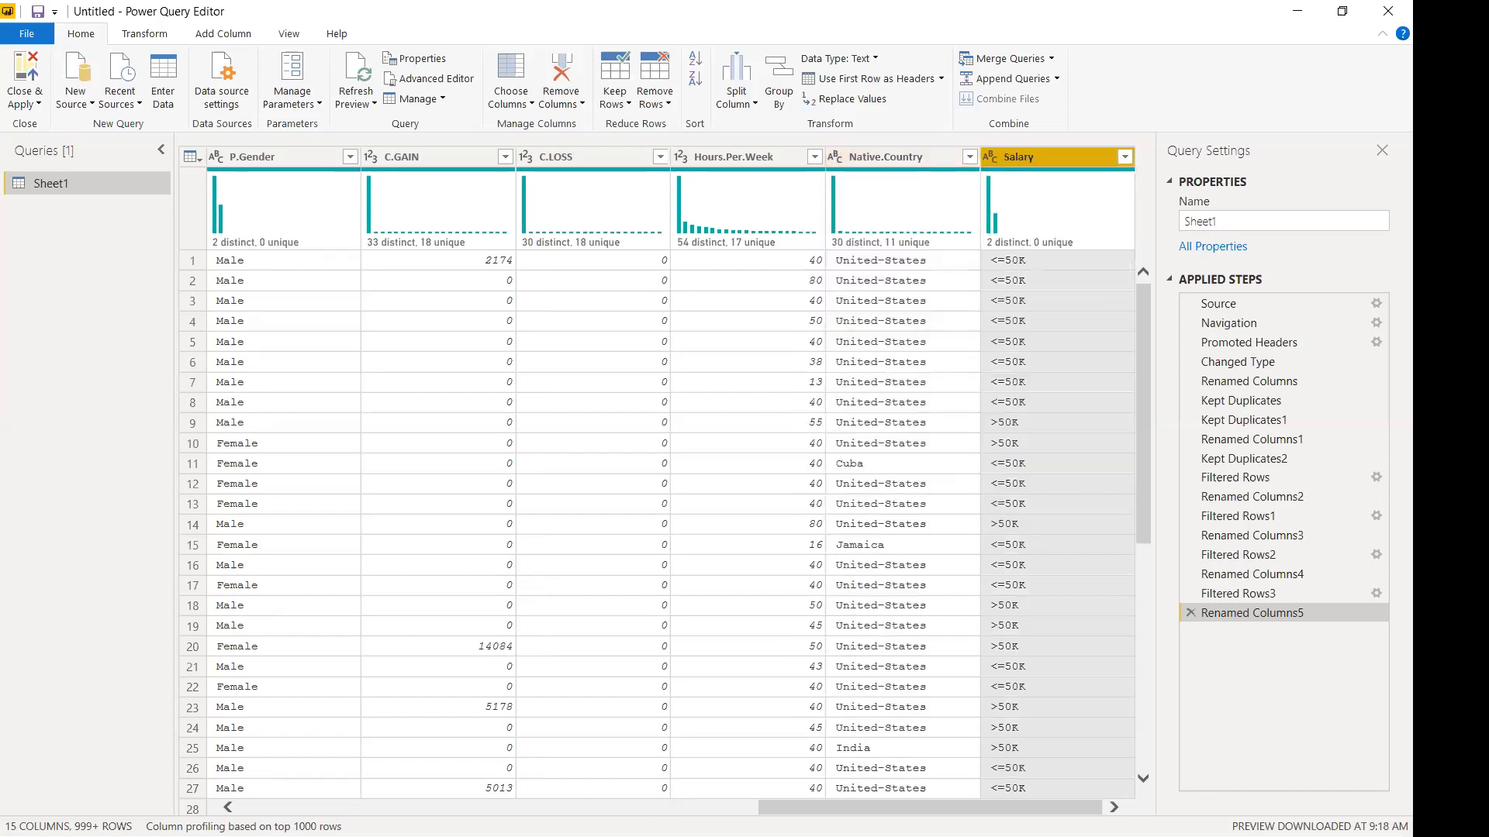
drag(806, 807, 291, 807)
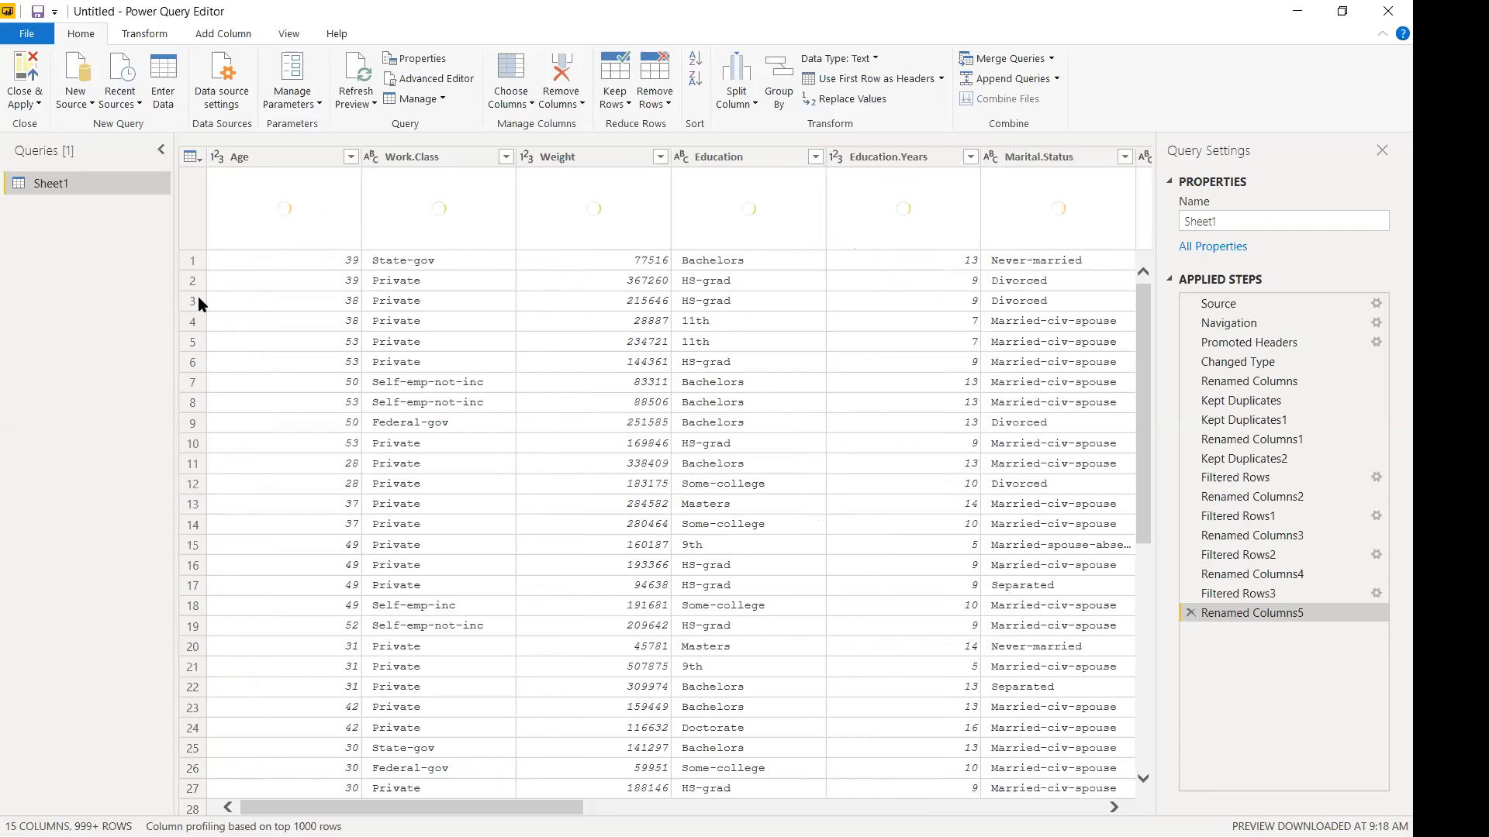
right_click(284, 161)
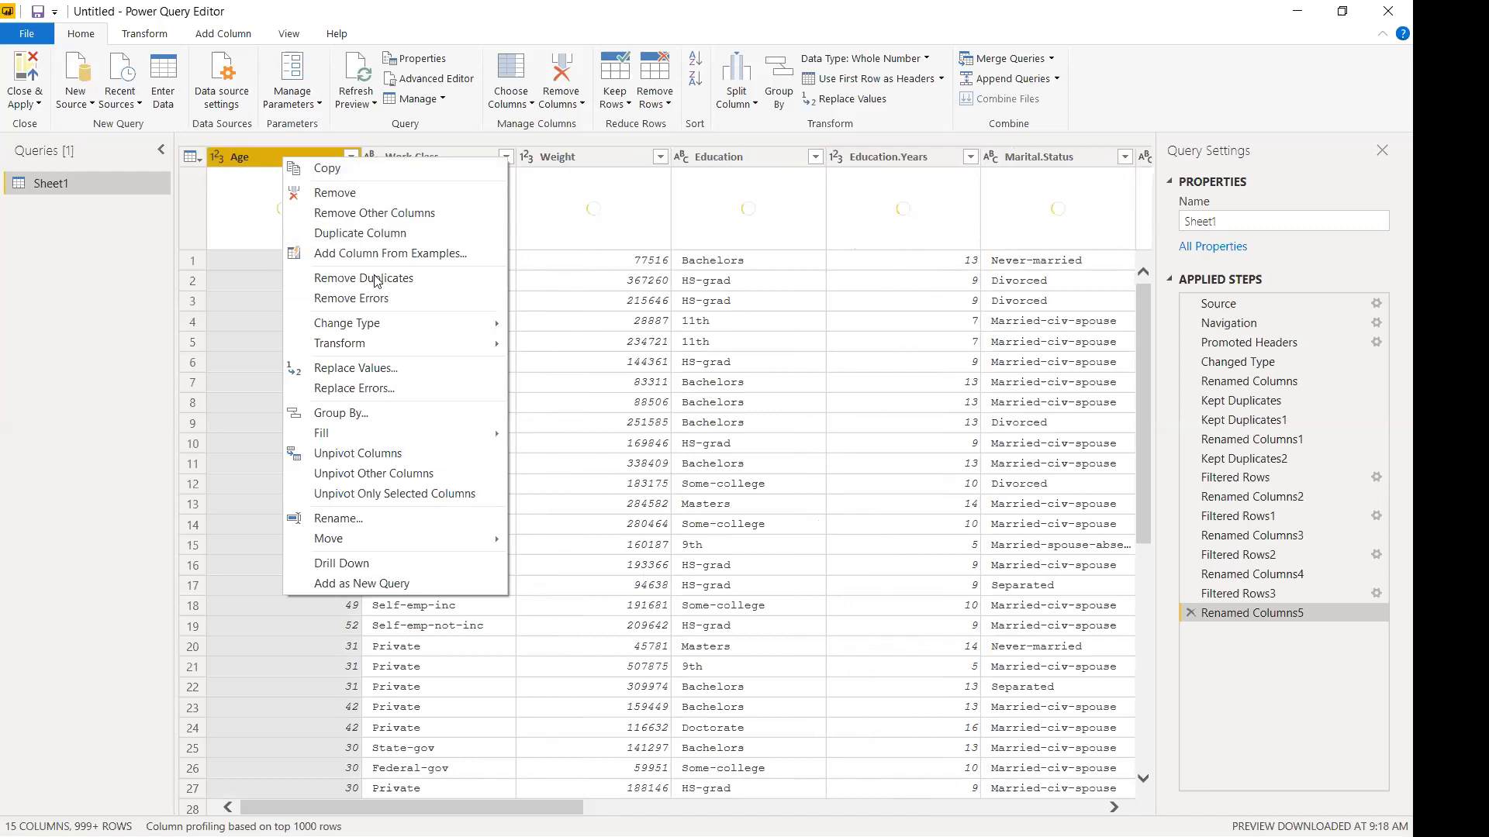
Browse the Age column's Transform and Fill submenus, then dismiss the menu unchanged.
mouse_move(373, 326)
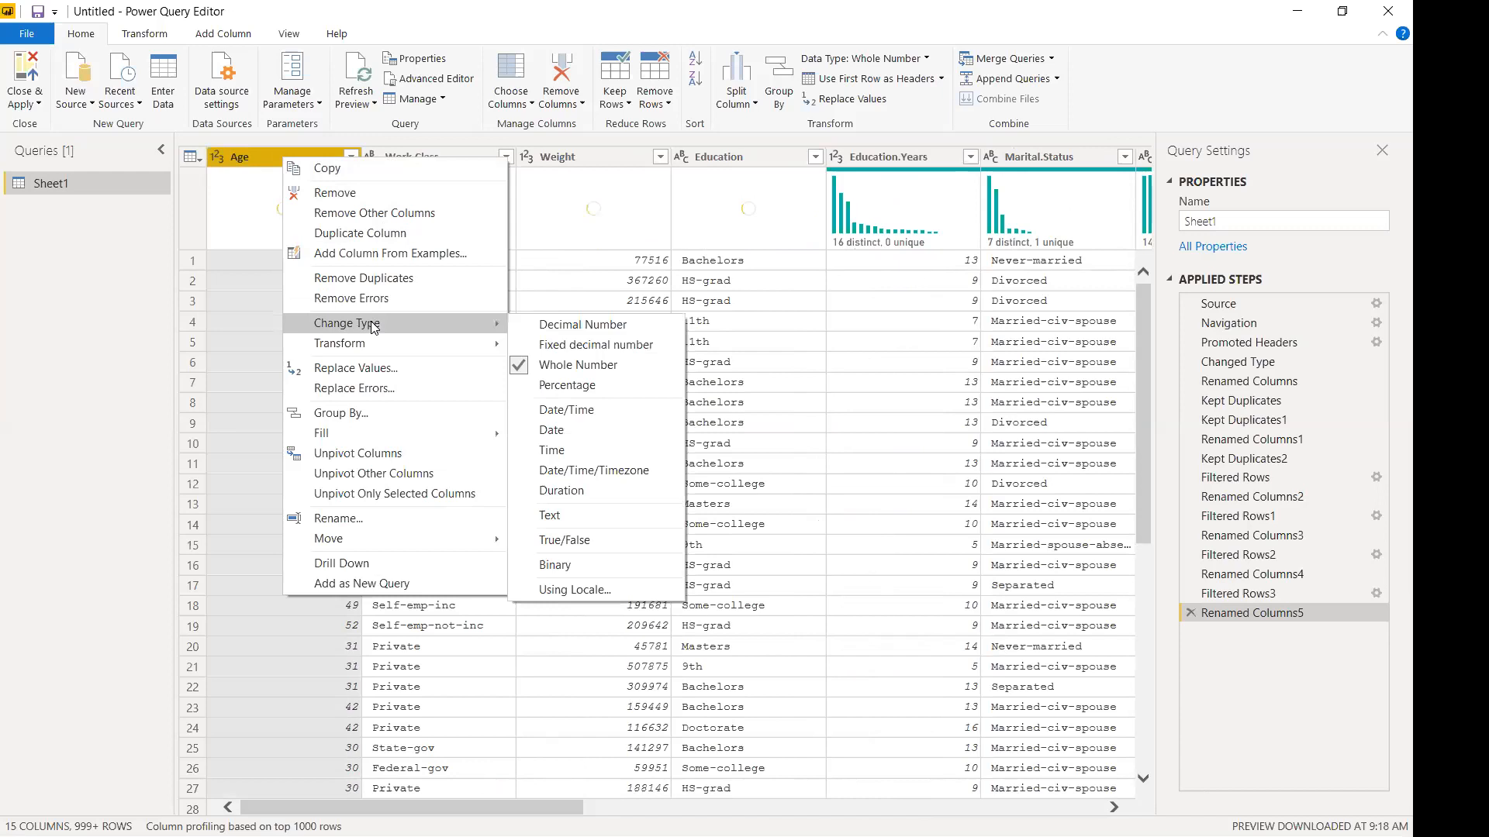
mouse_move(573, 344)
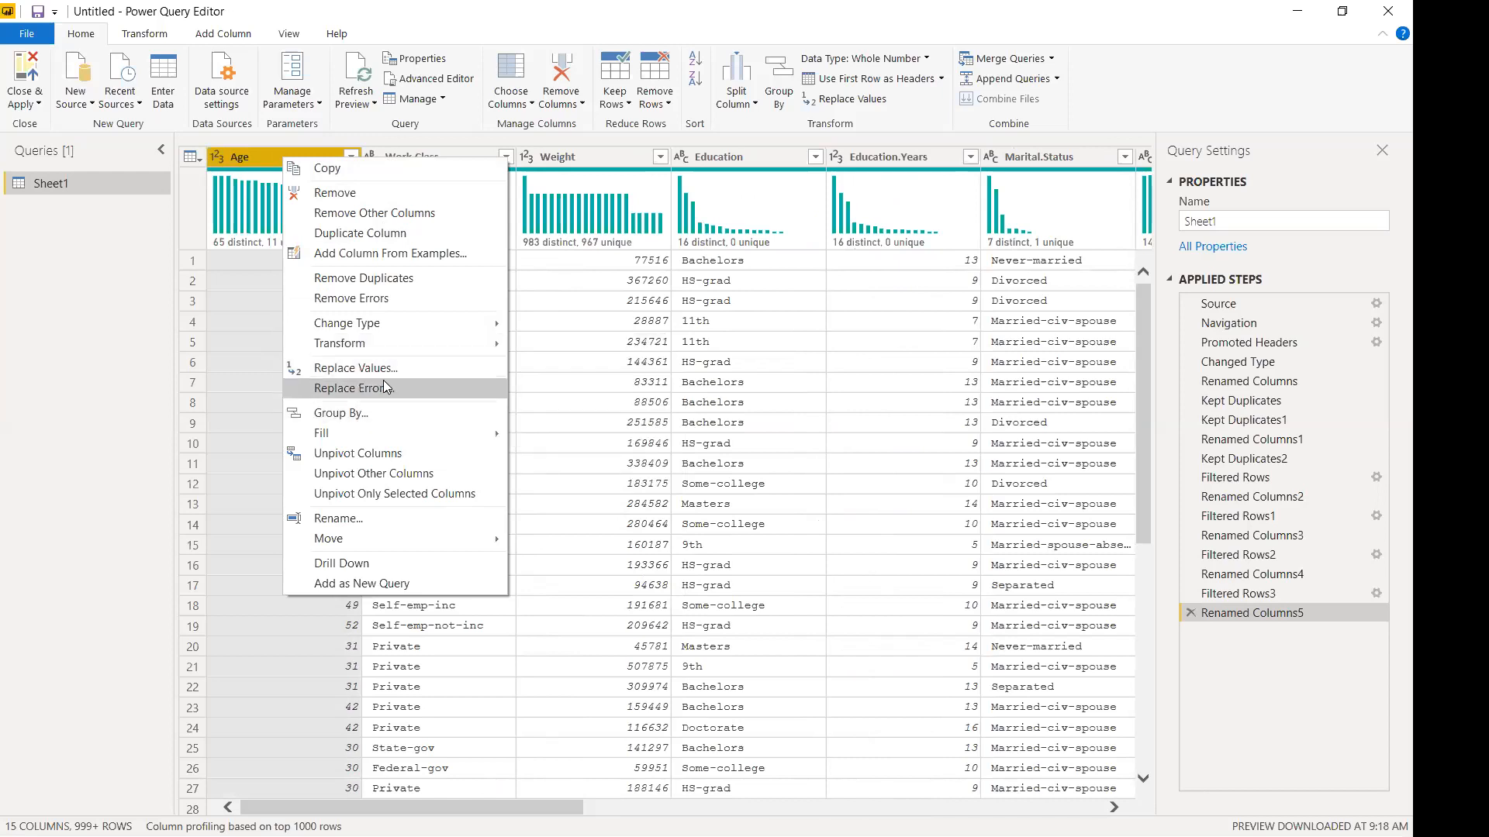
mouse_move(373, 439)
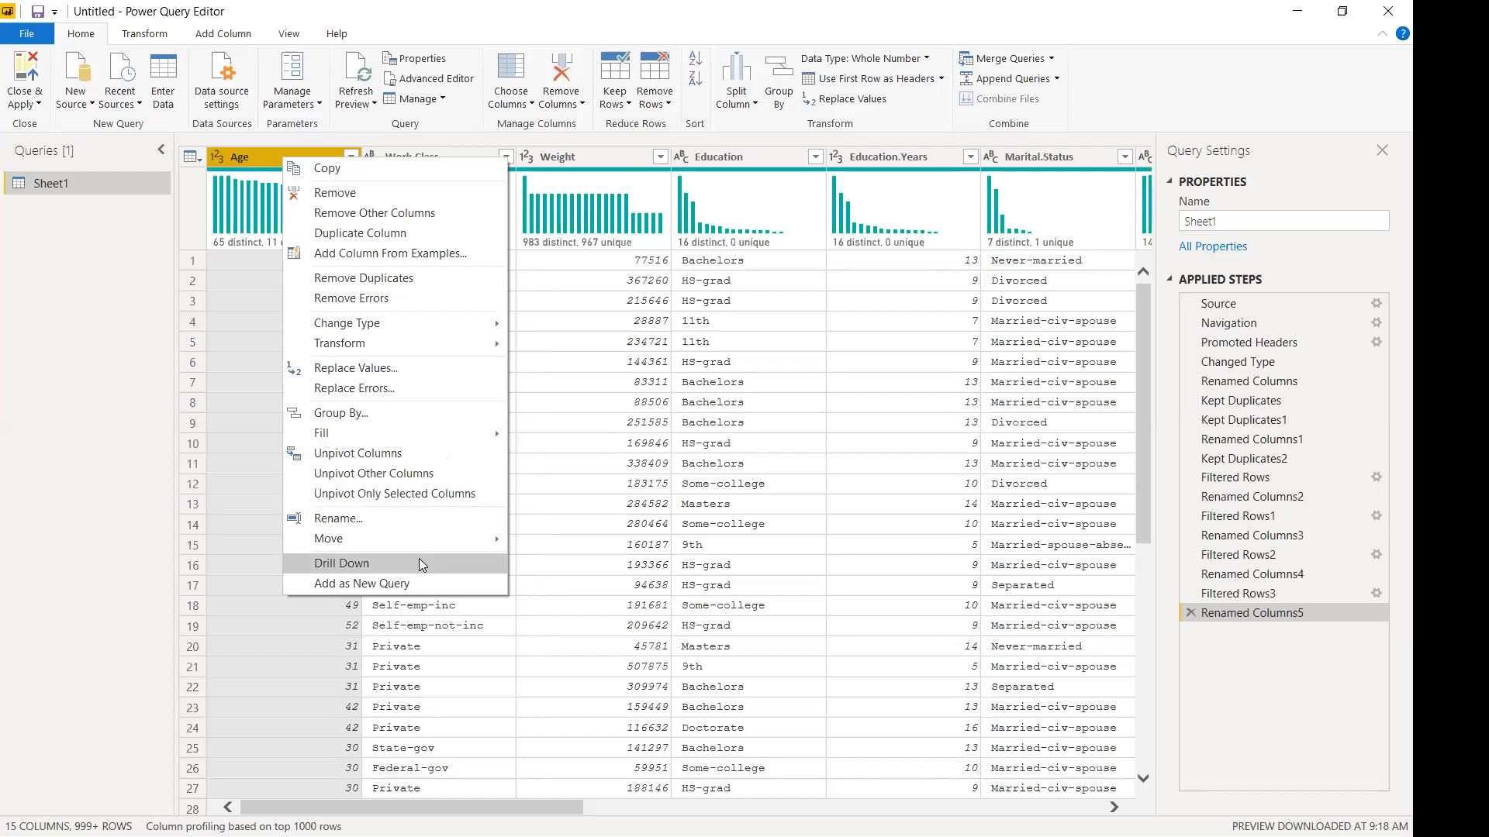
click(565, 319)
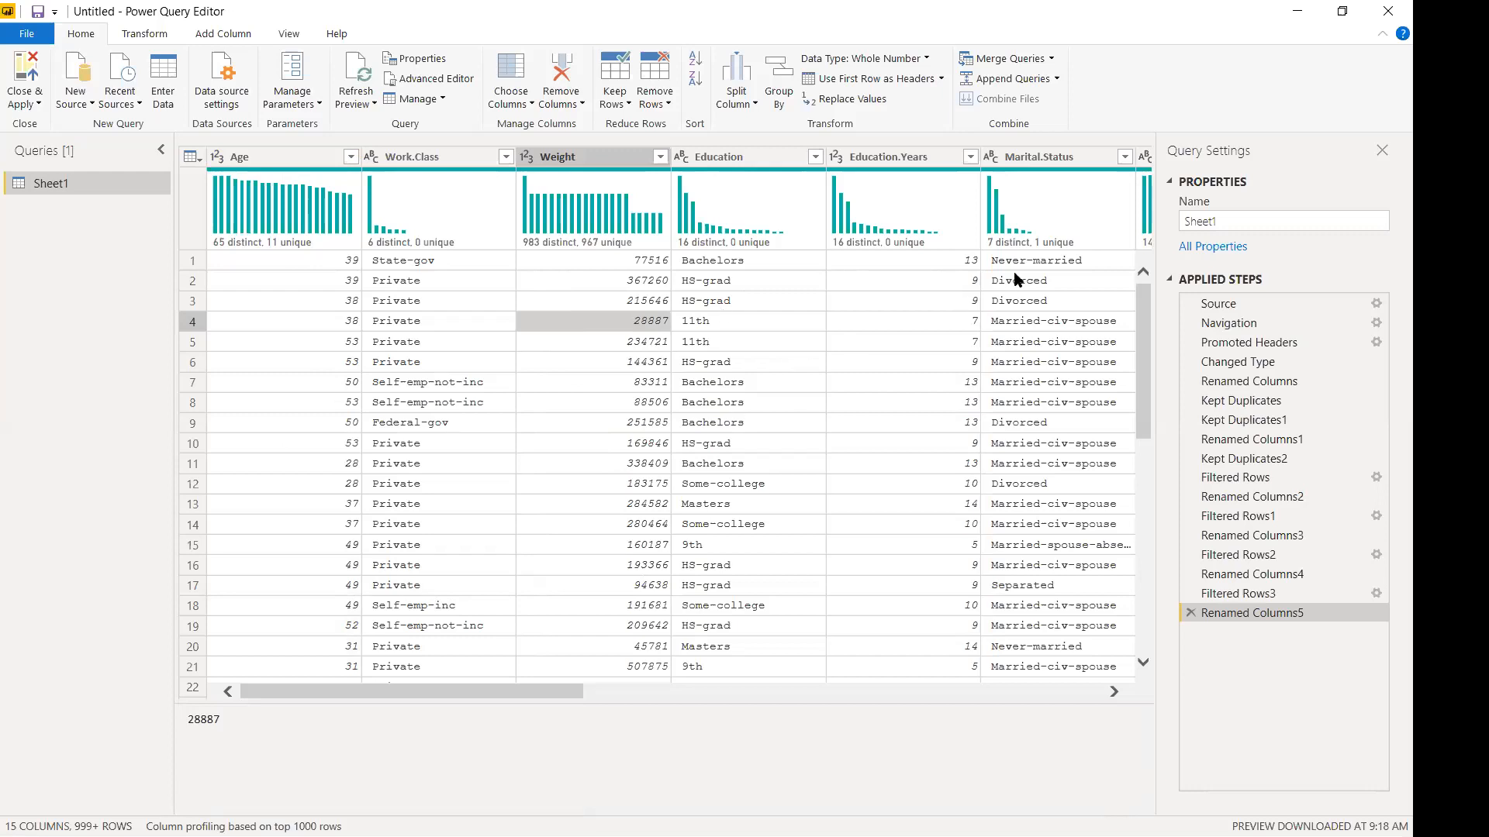
Select Marital.Status and show its value checklist of seven statuses, Divorced through Widowed.
click(1061, 164)
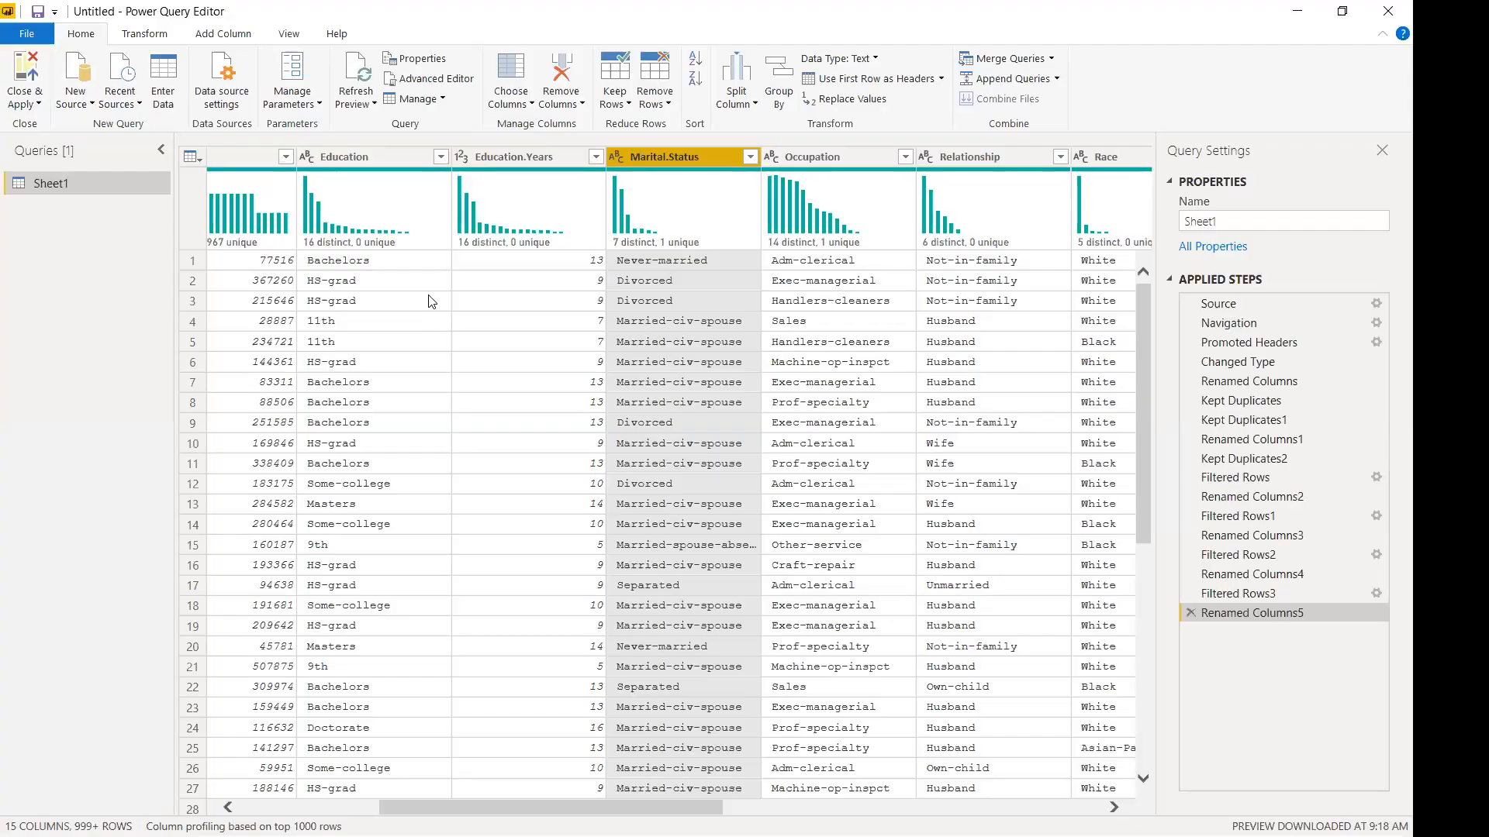
click(750, 157)
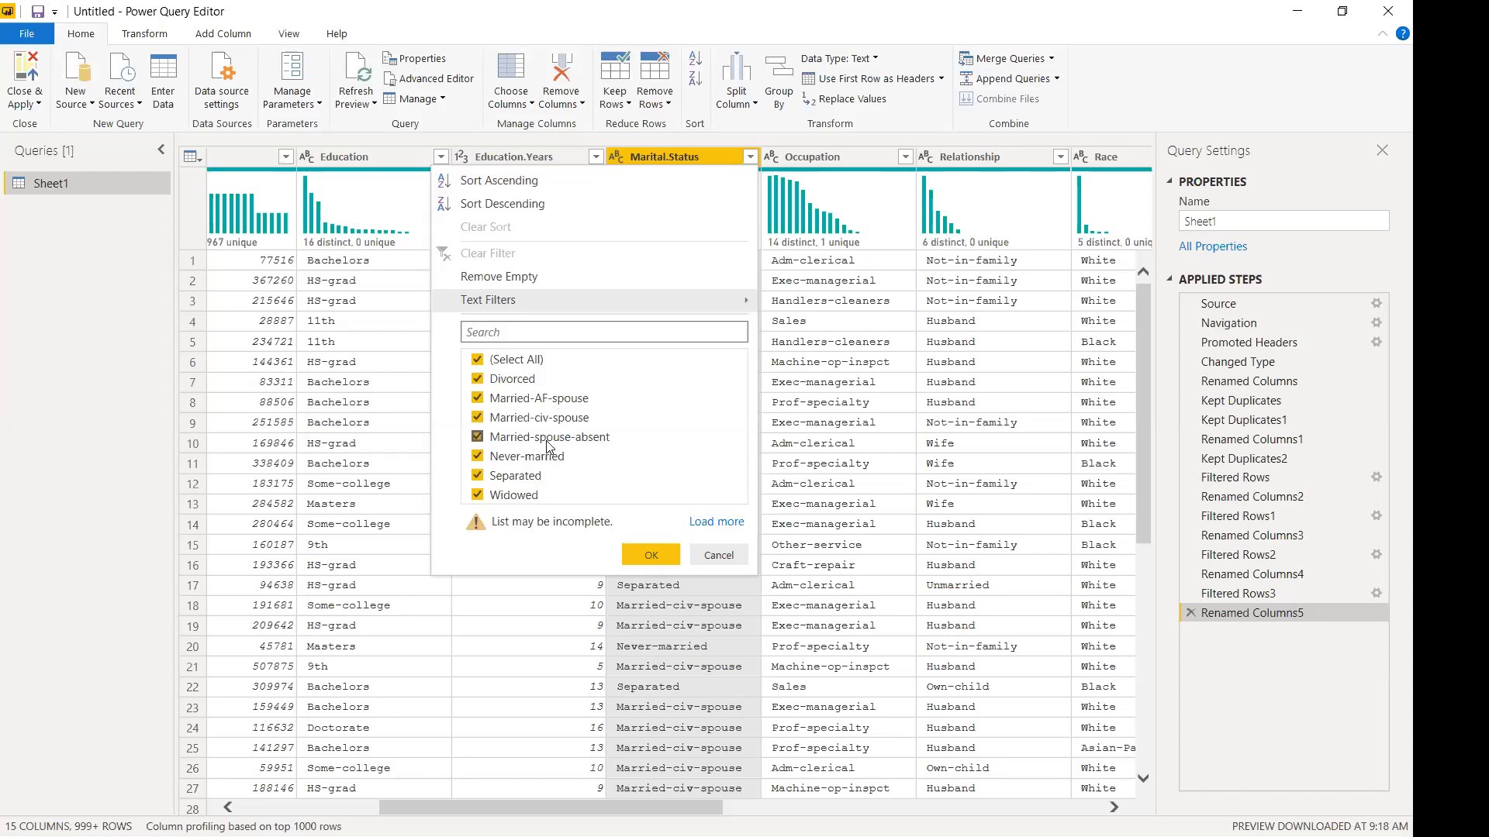
Start a Replace Values on Marital.Status with Married-civ-spouse as the value to find.
click(719, 567)
right_click(668, 163)
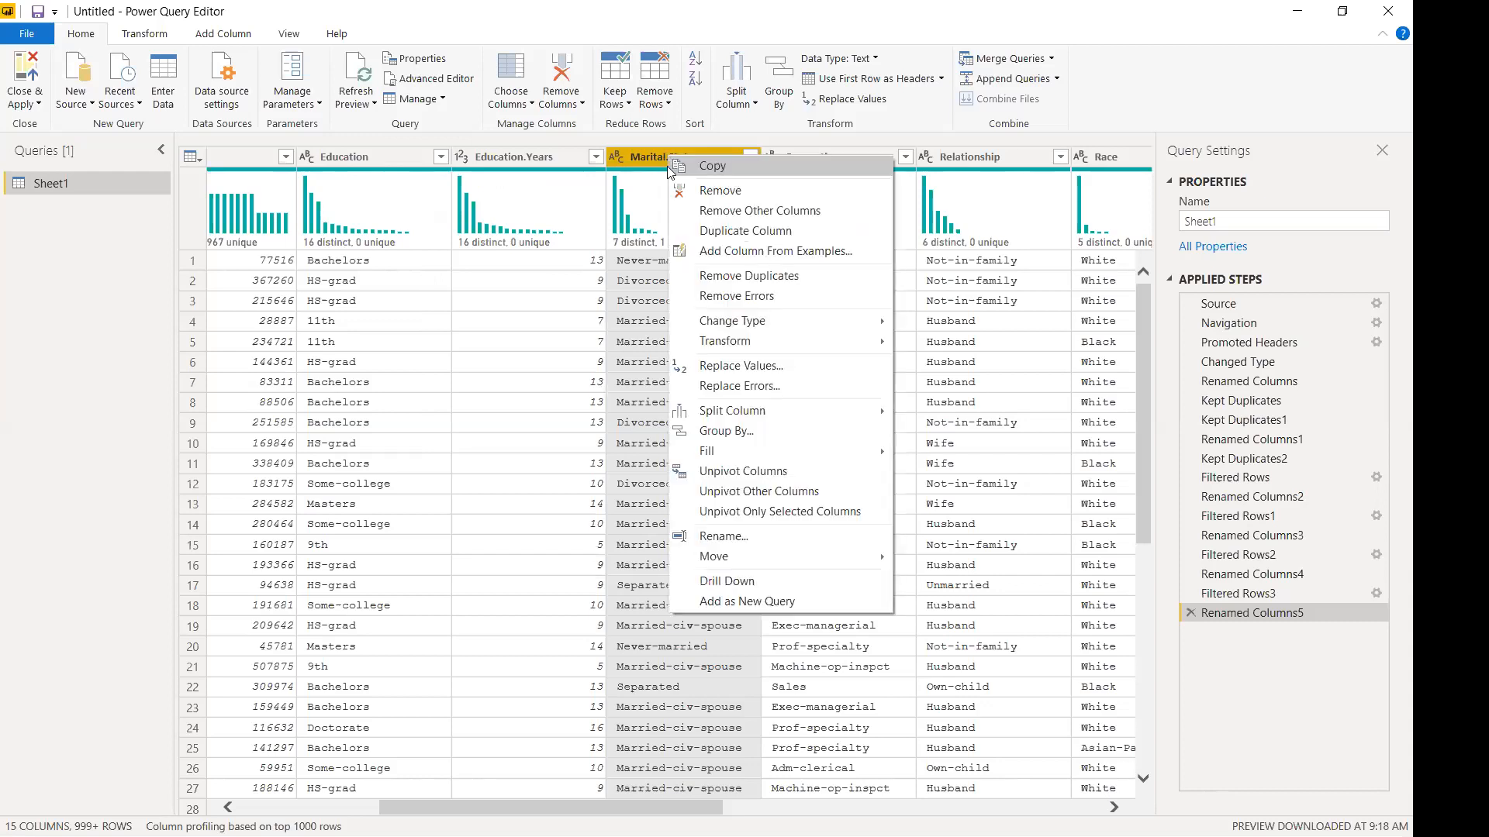
click(704, 366)
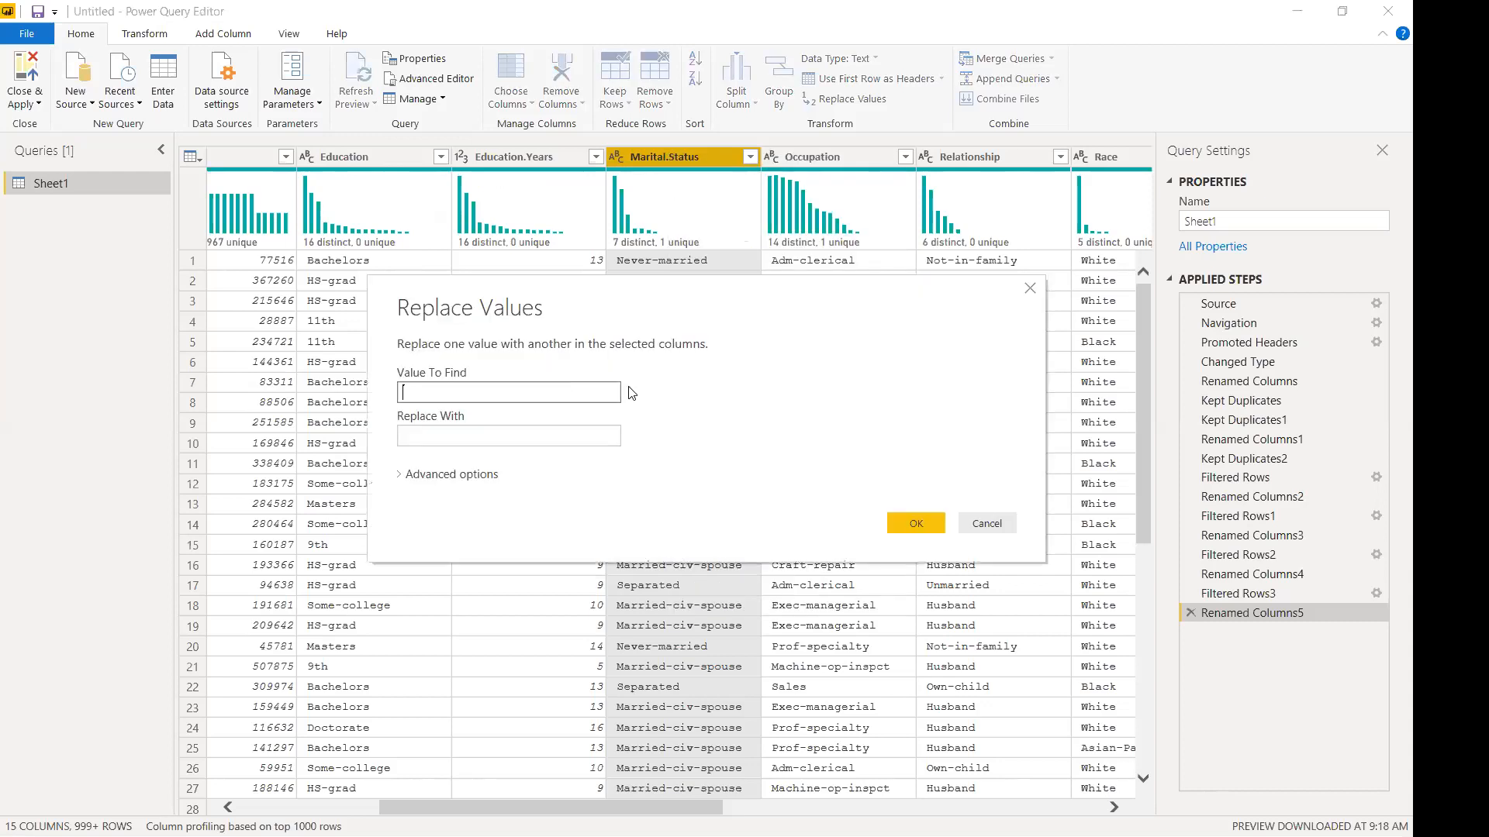
click(638, 487)
text(Married)
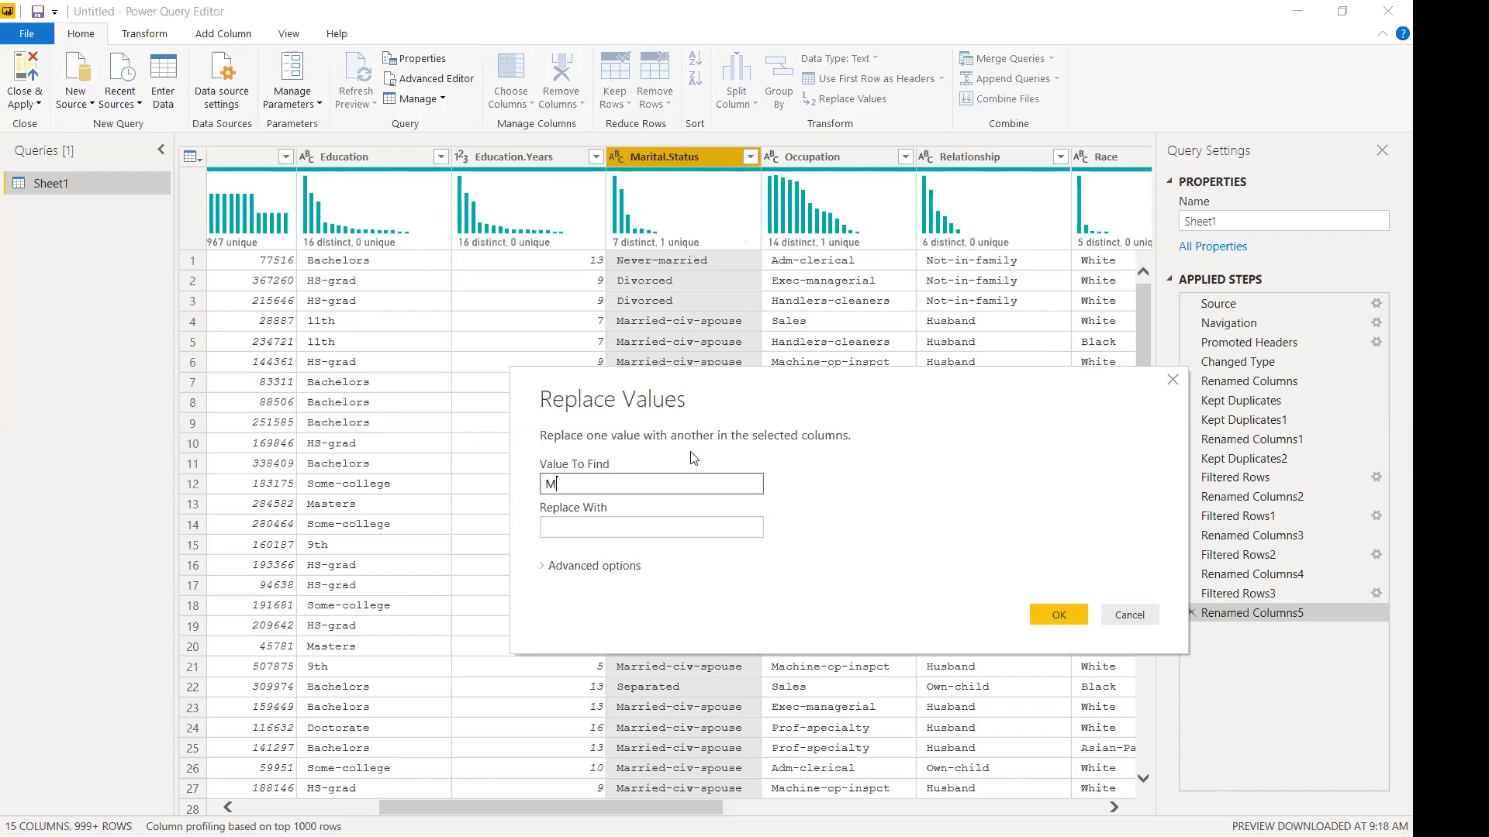
text(civ-spi)
key(BackSpace)
text(ouse)
key(Tab)
Set the replacement to Married-spouse-present, match entire cell contents only, and apply.
text(Married)
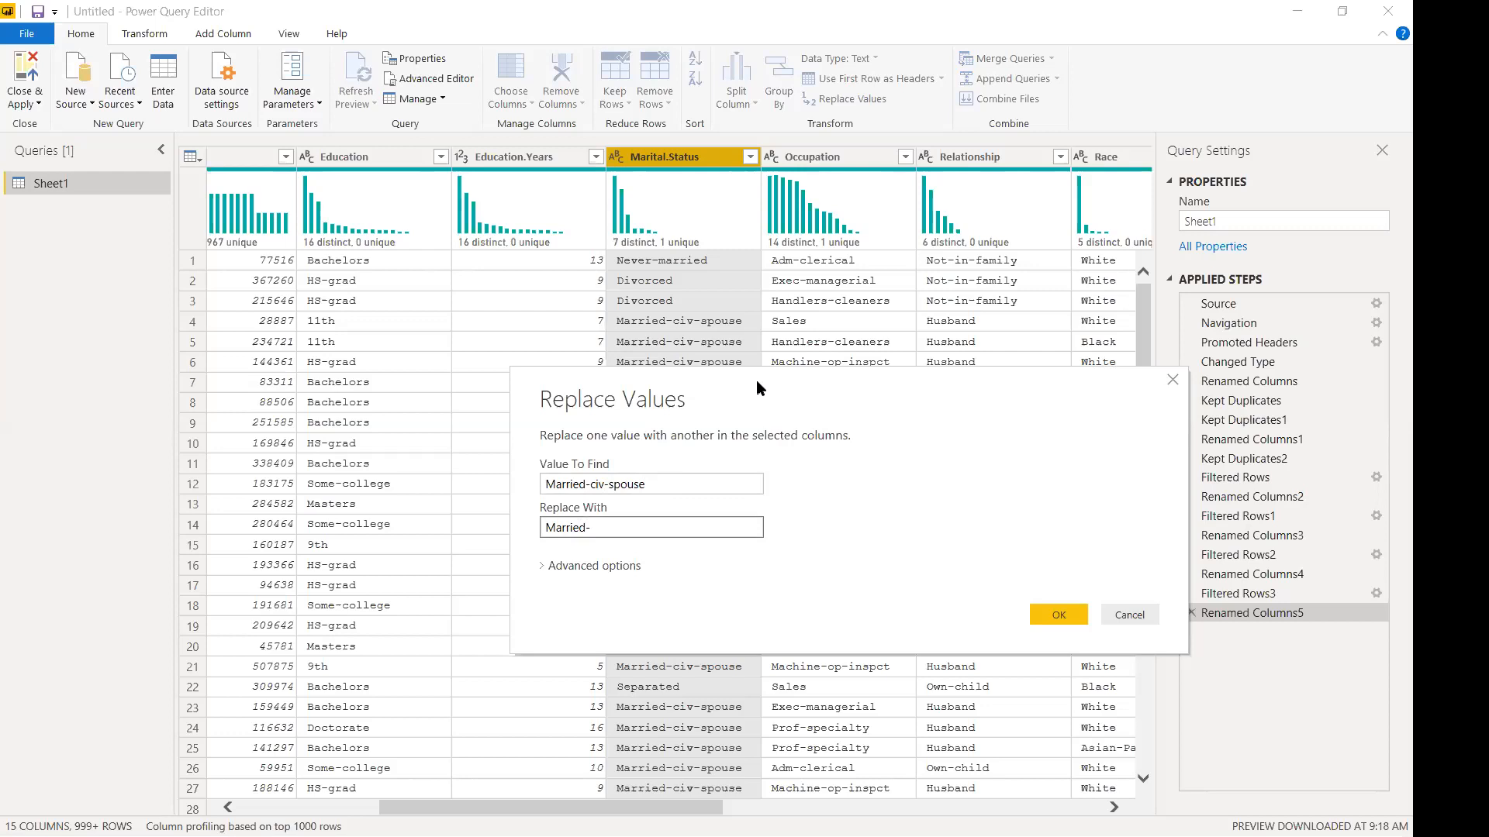
drag(756, 380, 729, 275)
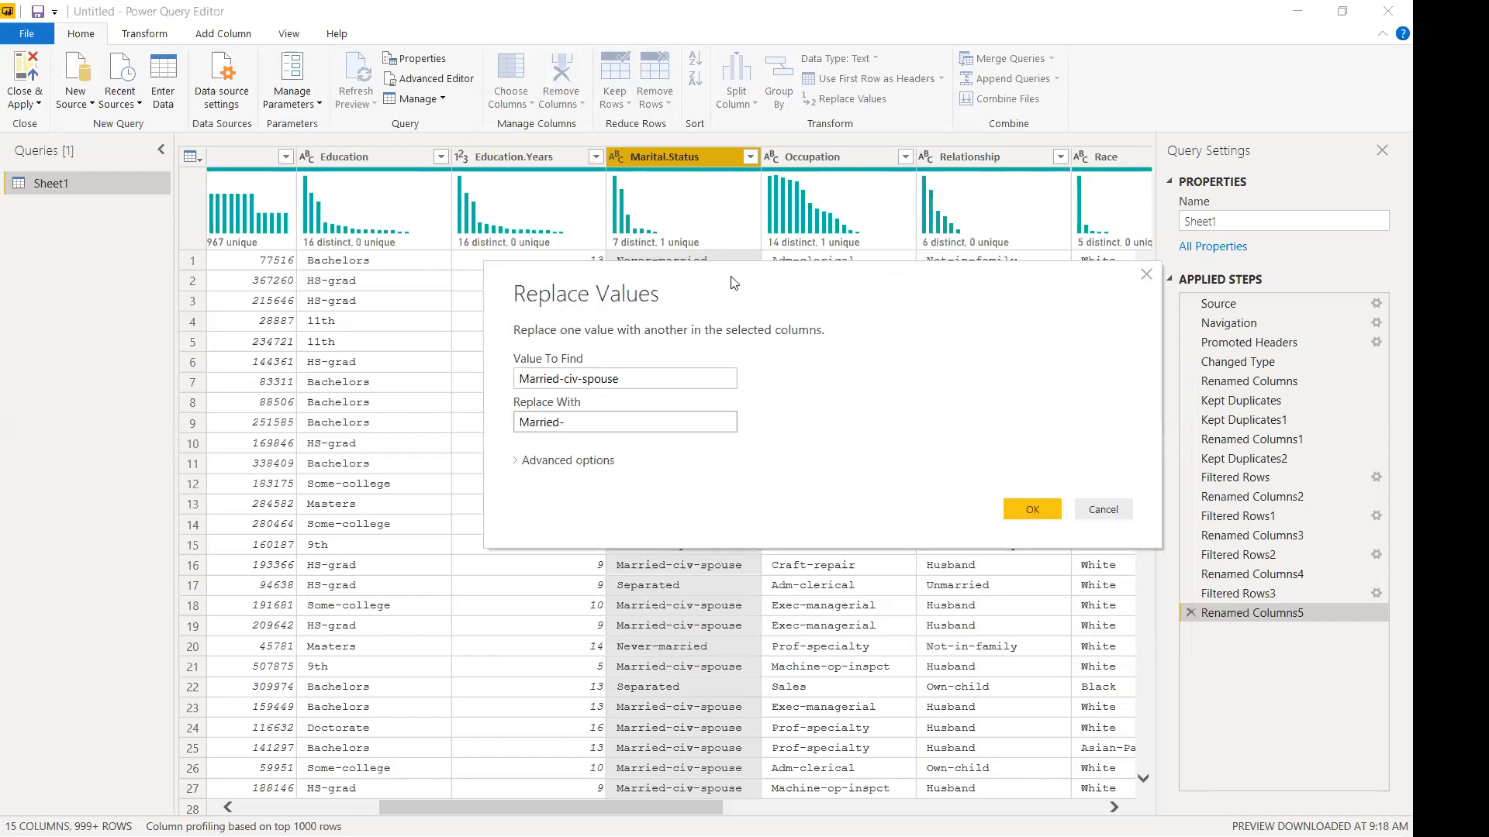
click(639, 414)
text(spouse-)
text(abs)
key(BackSpace)
key(BackSpace)
key(BackSpace)
text(present)
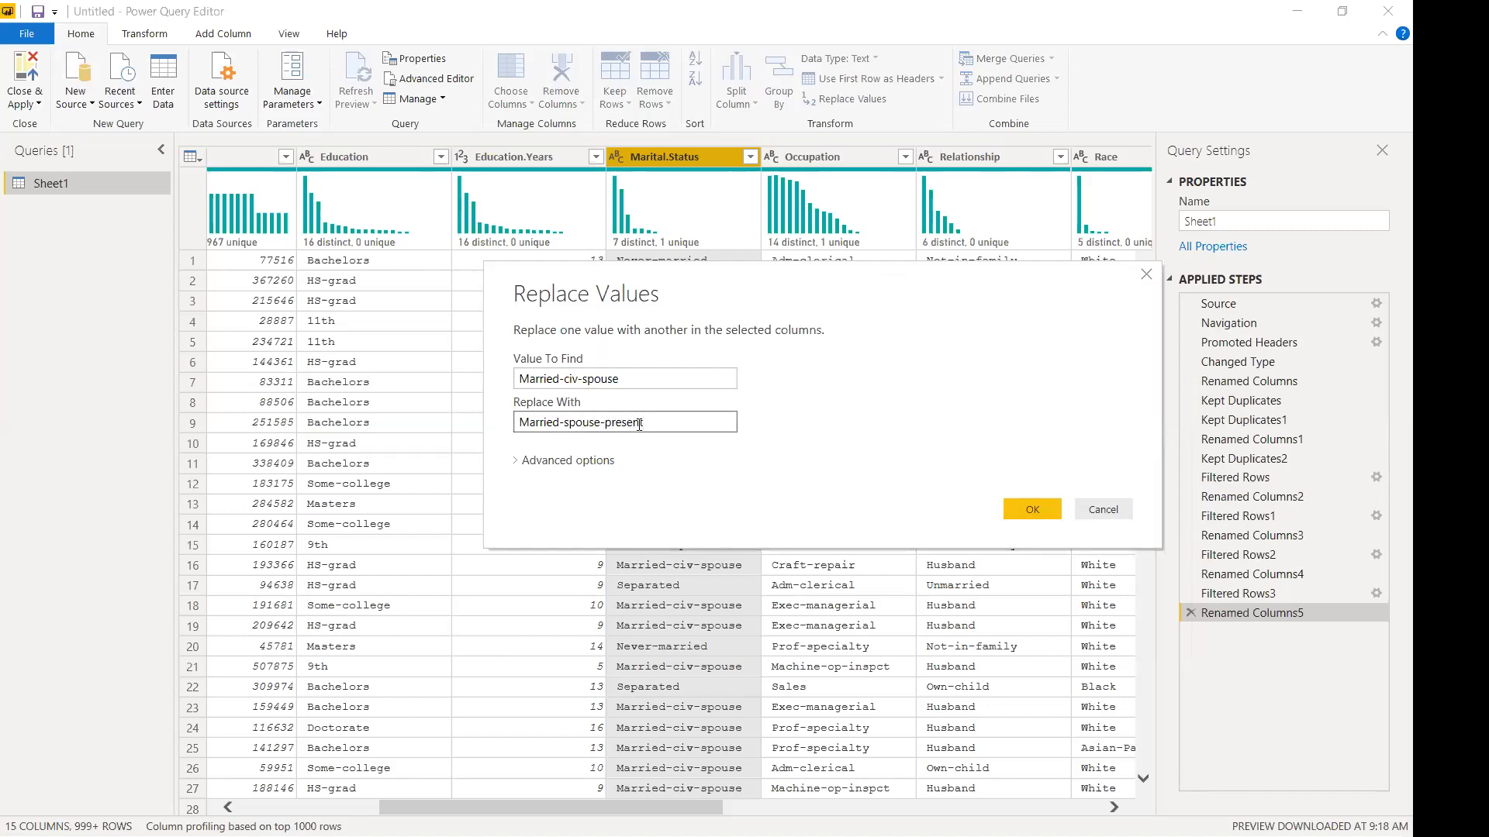
click(563, 461)
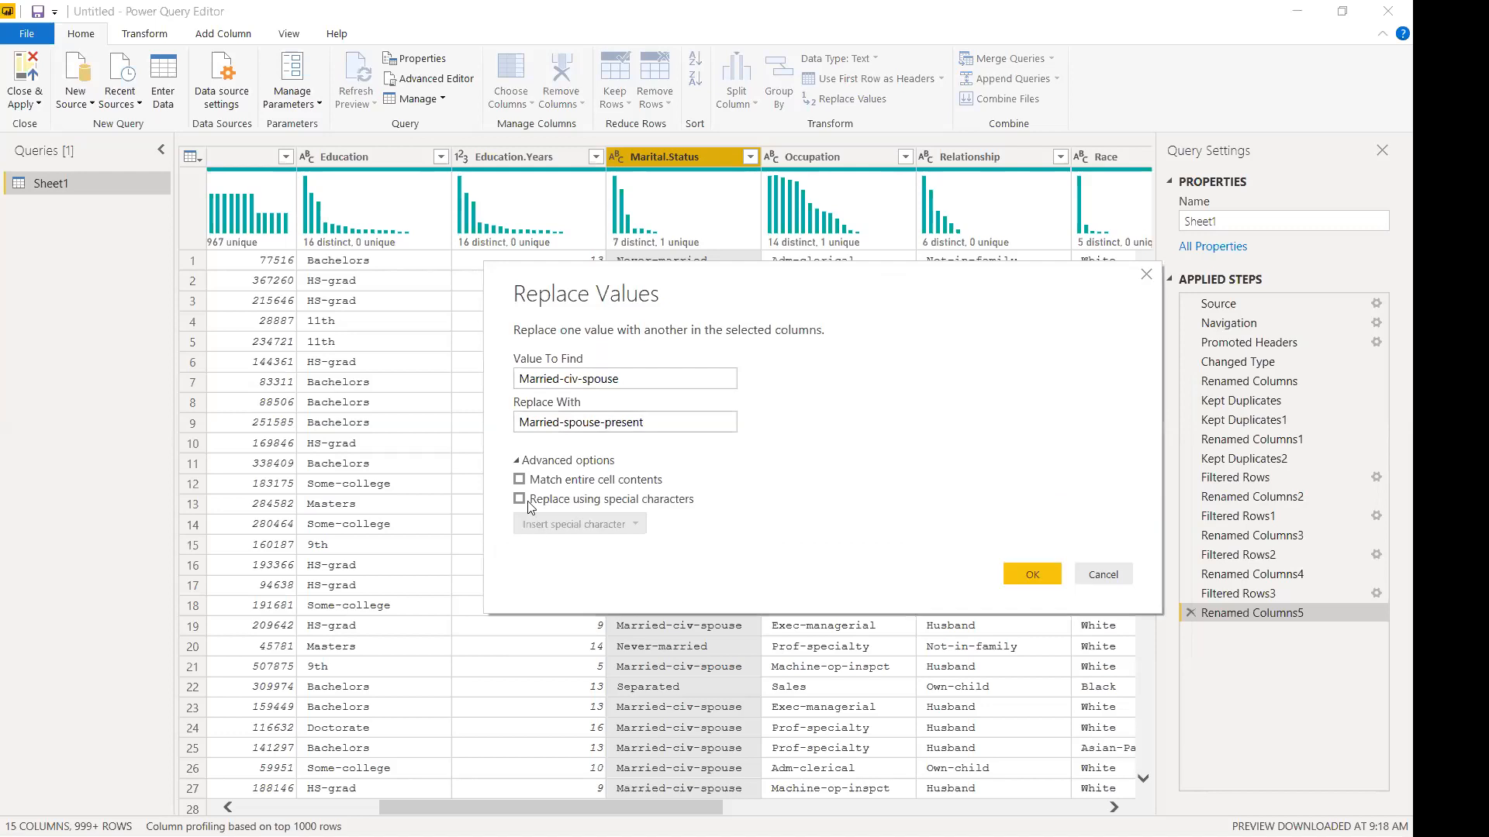
click(520, 481)
click(1010, 574)
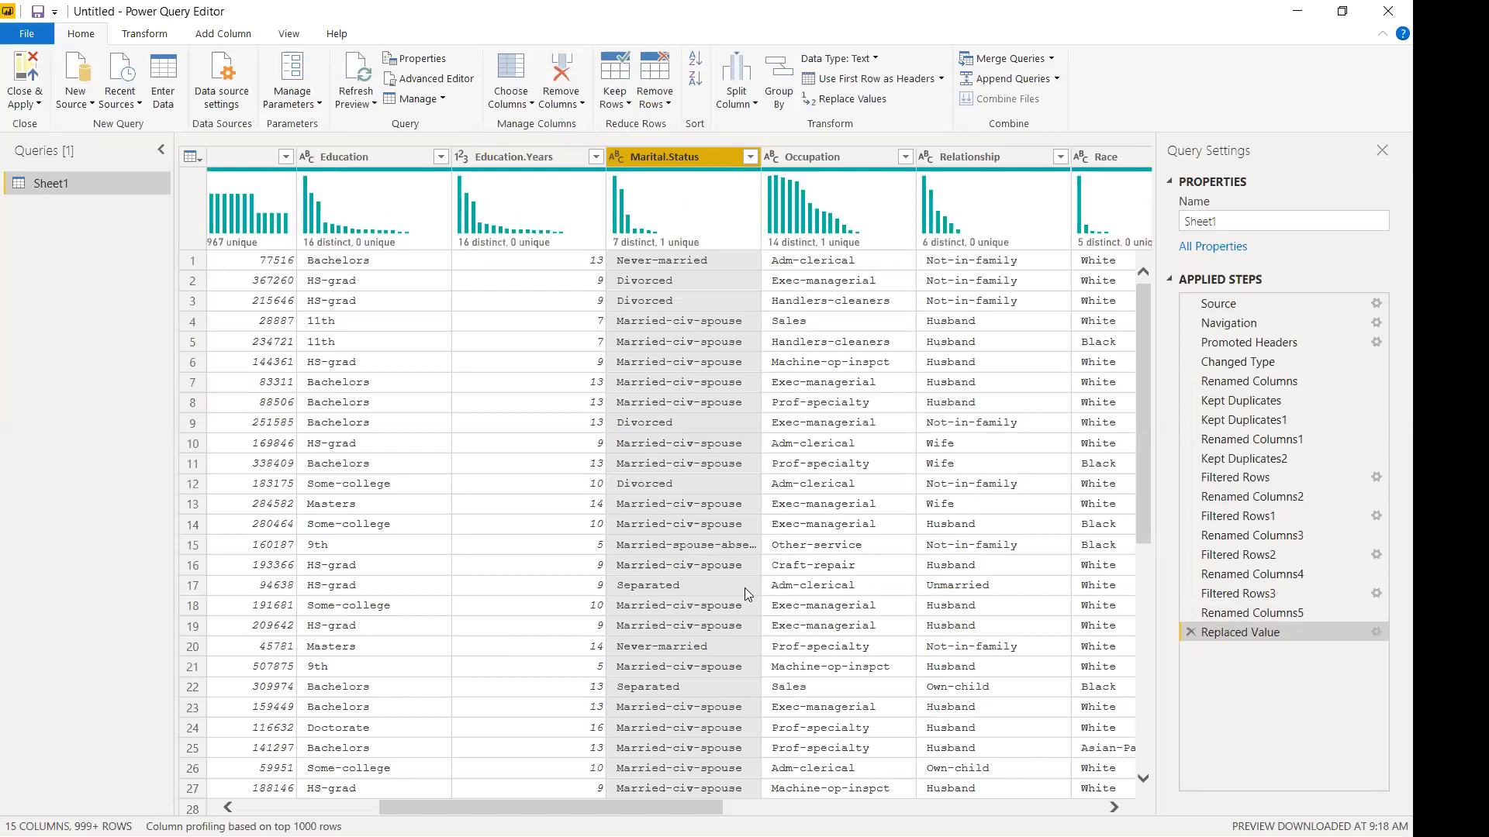
Widen the Marital.Status column so values like Married-civ-spouse show in full.
scroll(701, 564, down, 2)
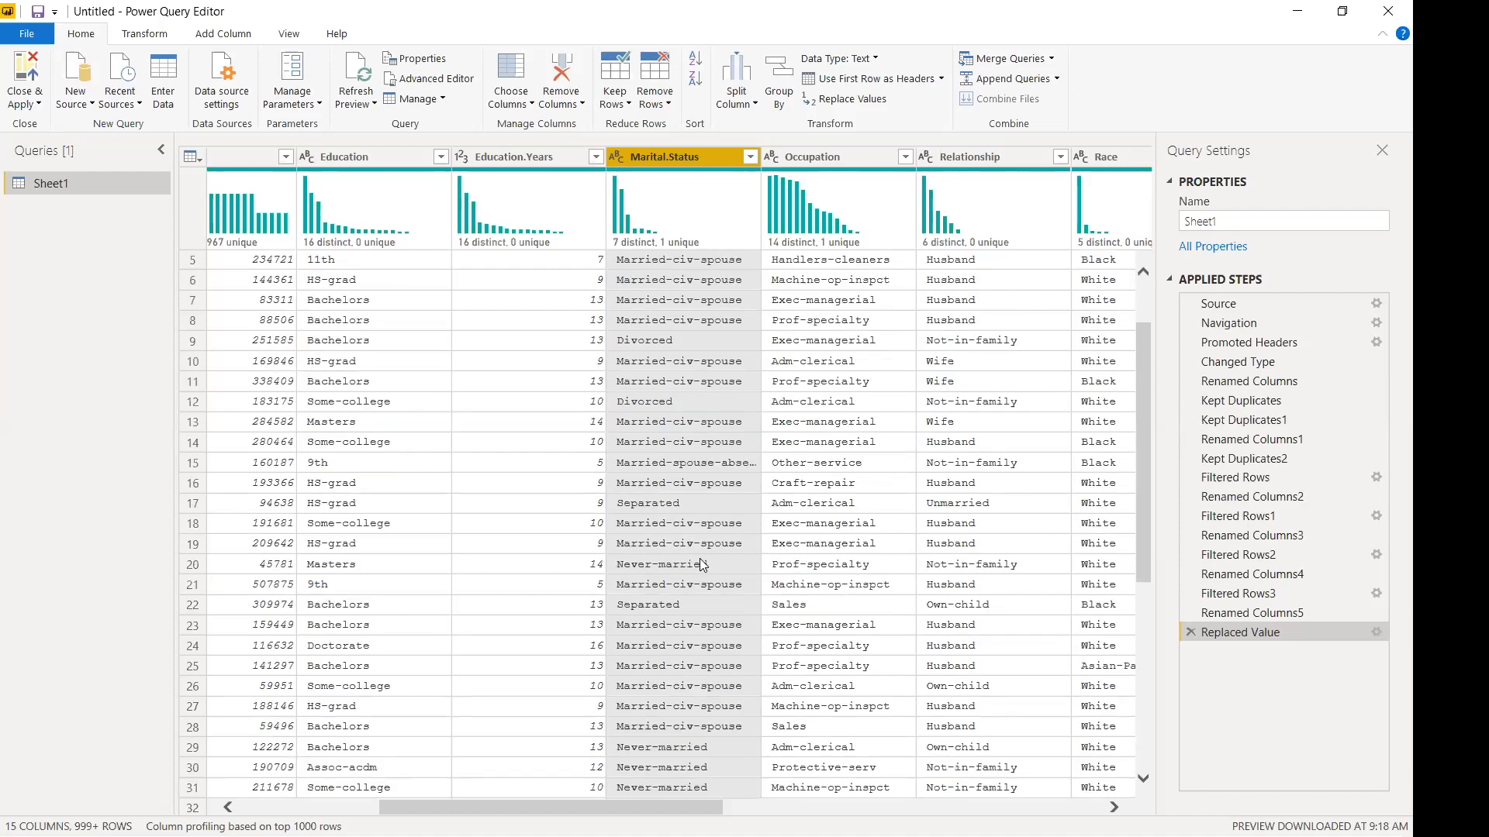
scroll(702, 564, down, 2)
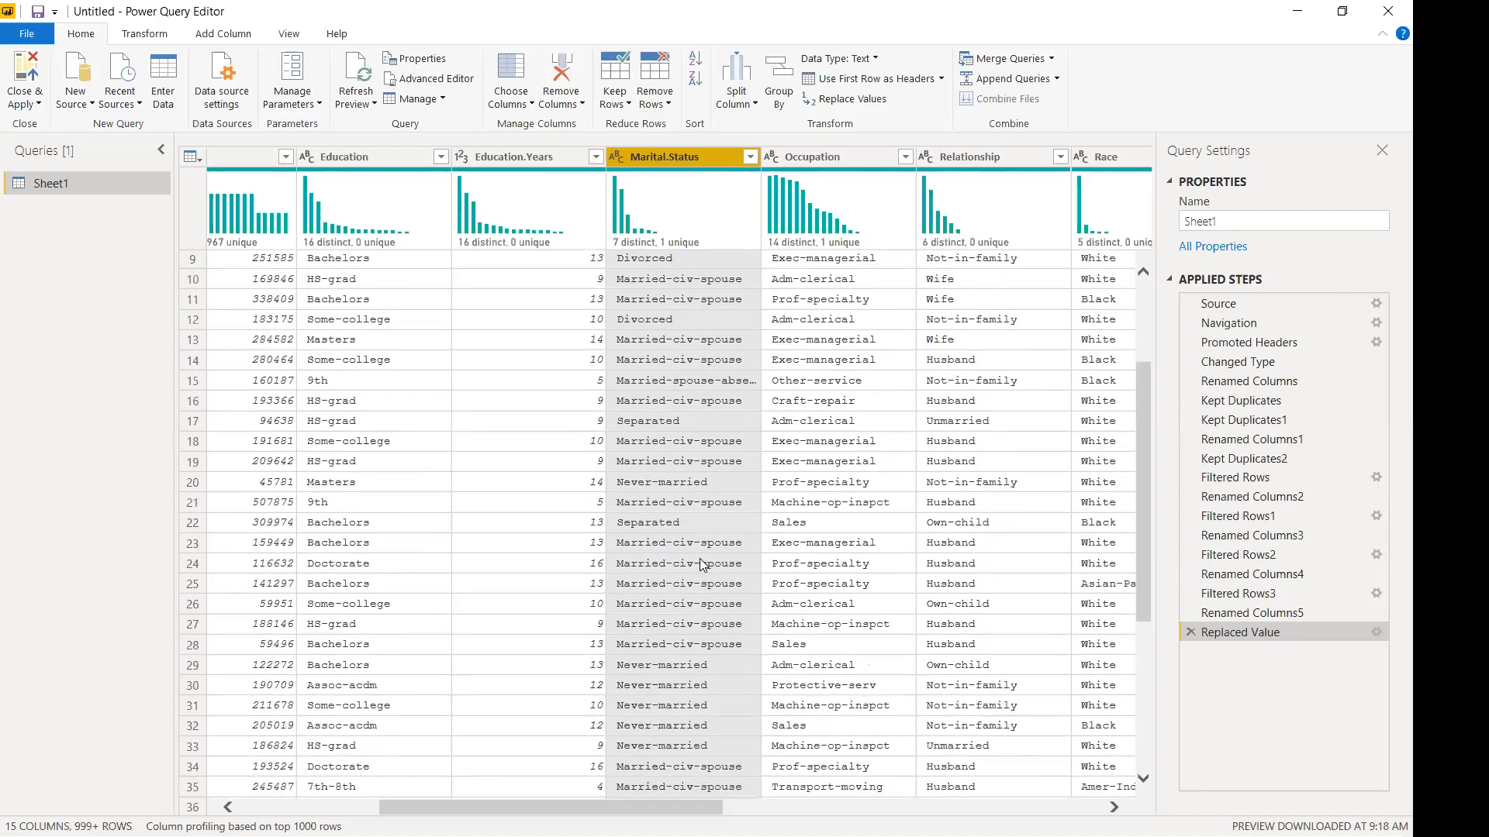
scroll(702, 564, up, 4)
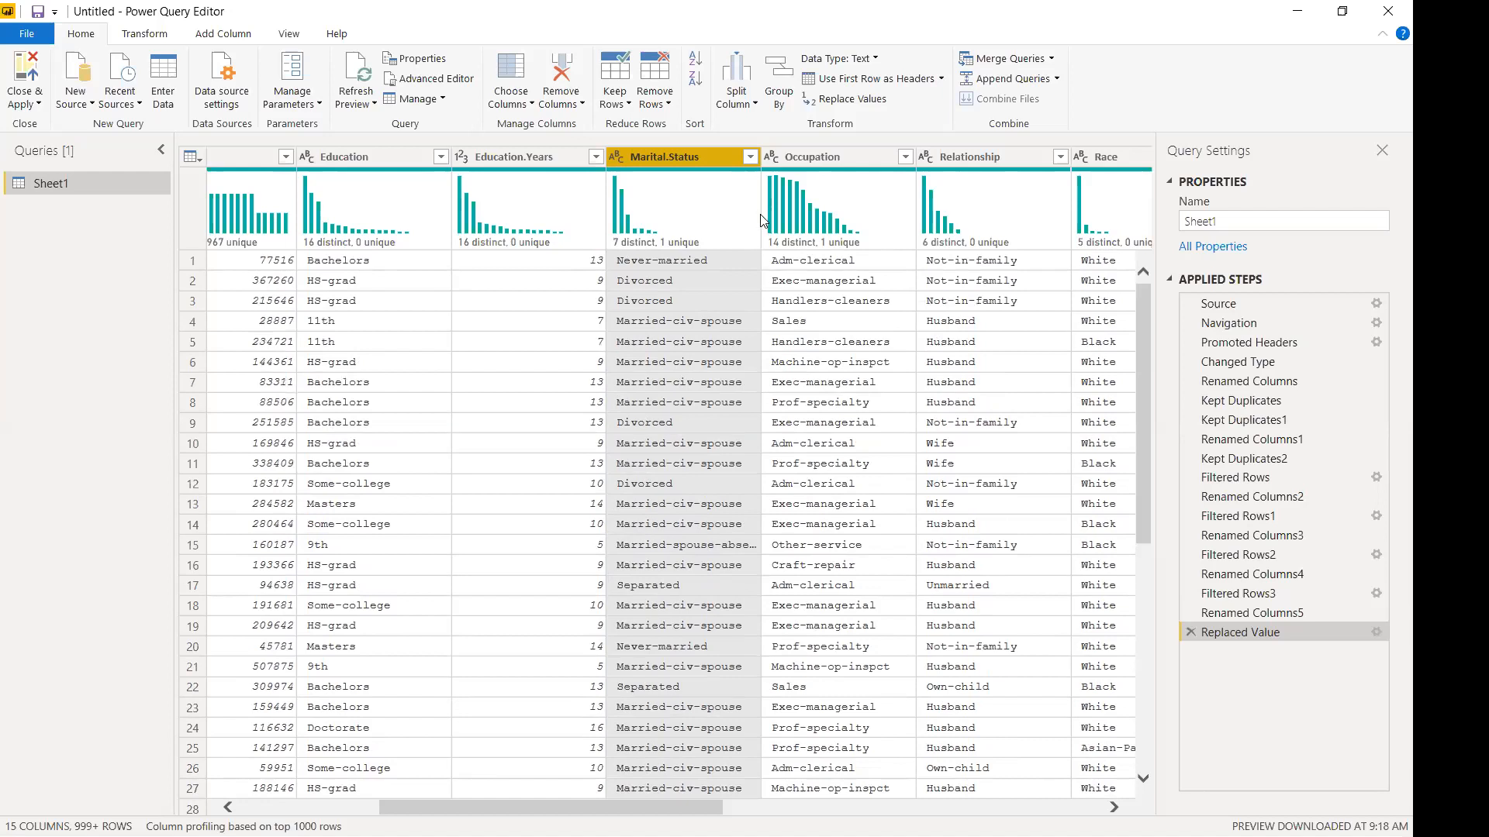
drag(762, 158, 819, 157)
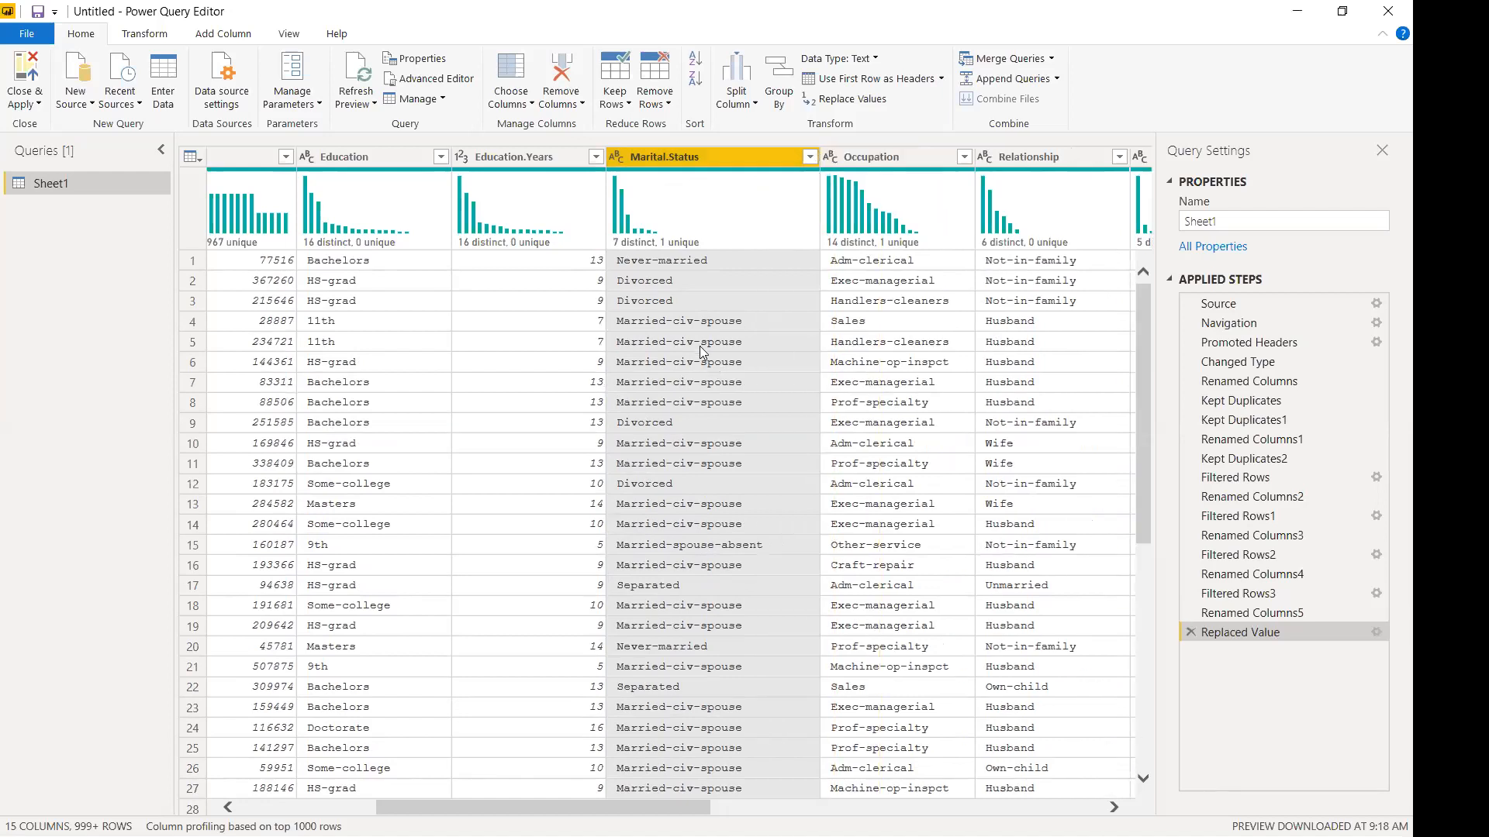
click(694, 322)
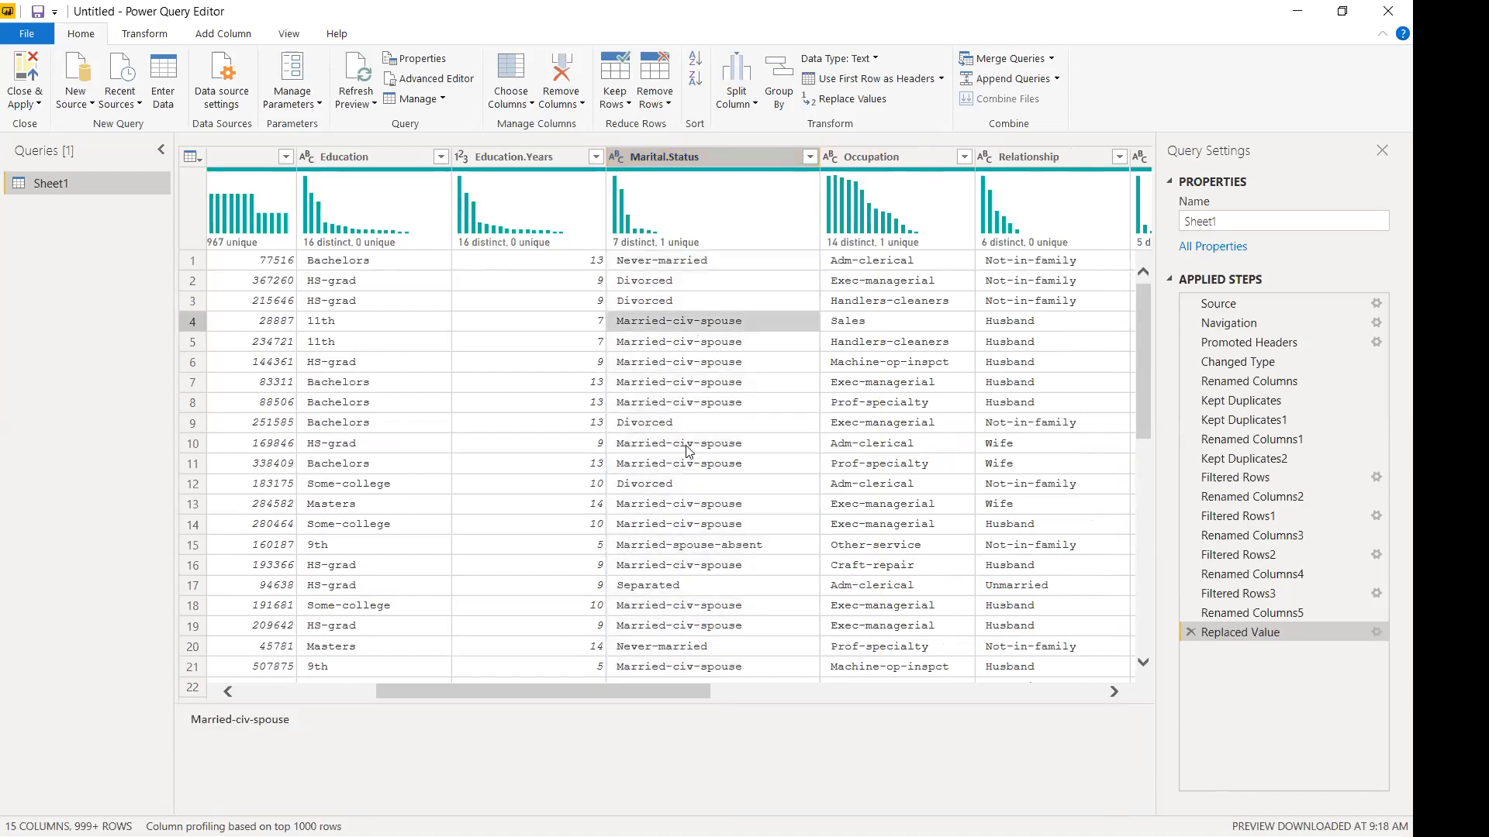
Open a fresh Replace Values dialog for the Marital.Status column.
scroll(689, 452, down, 5)
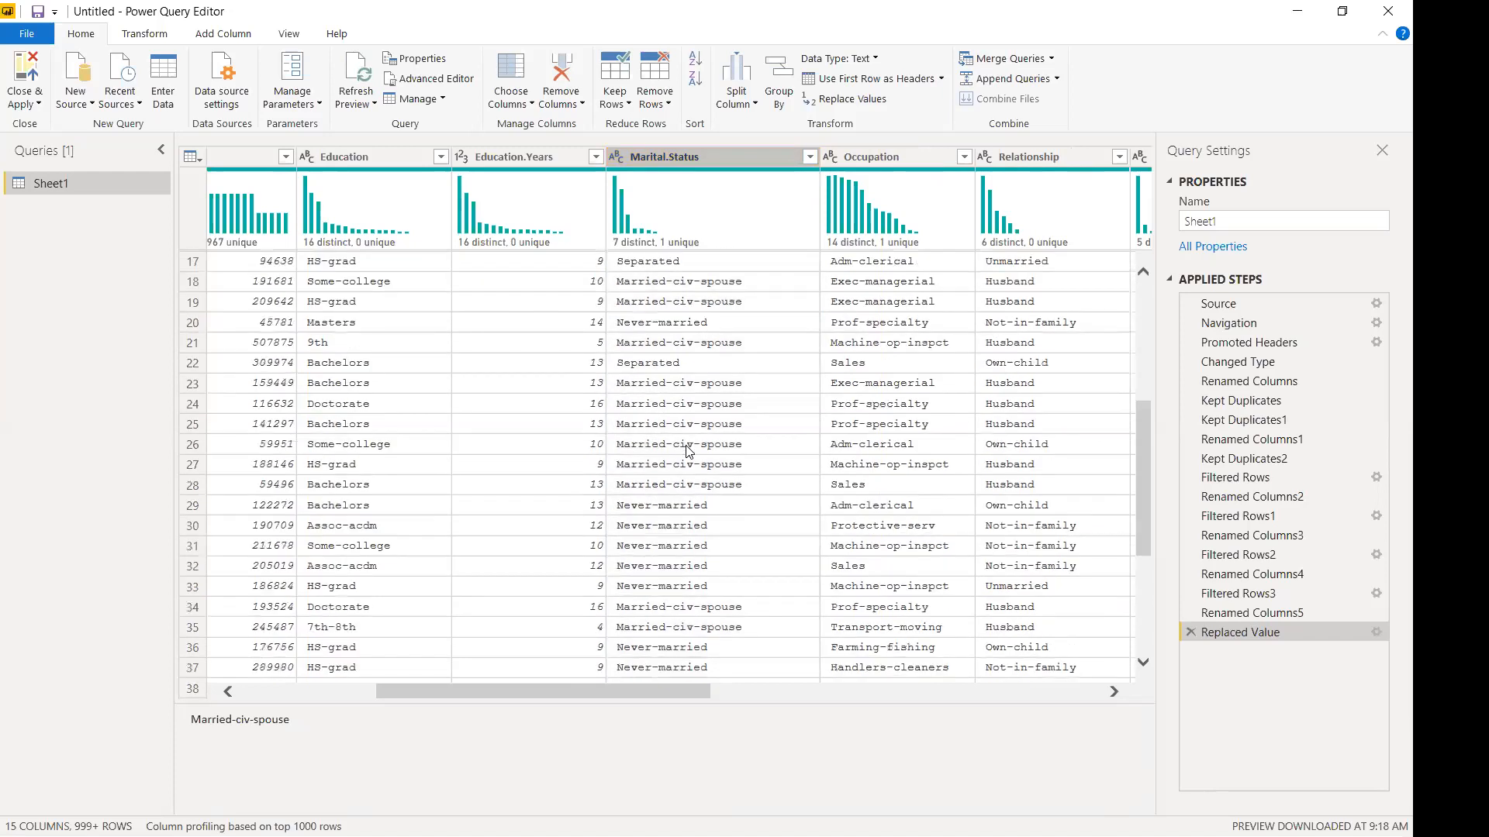
scroll(686, 447, down, 4)
scroll(686, 447, up, 9)
right_click(701, 154)
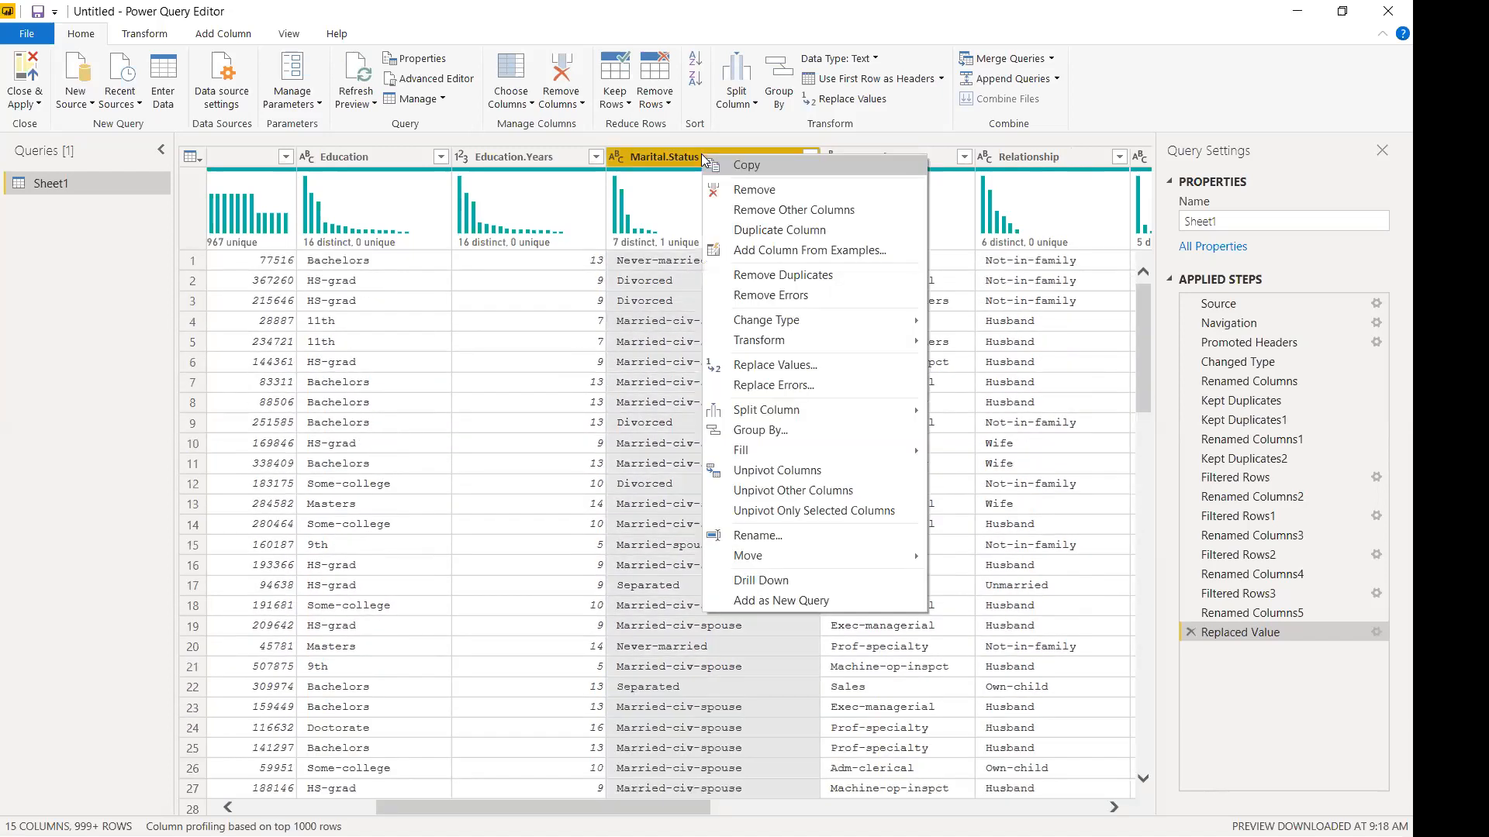
click(71, 284)
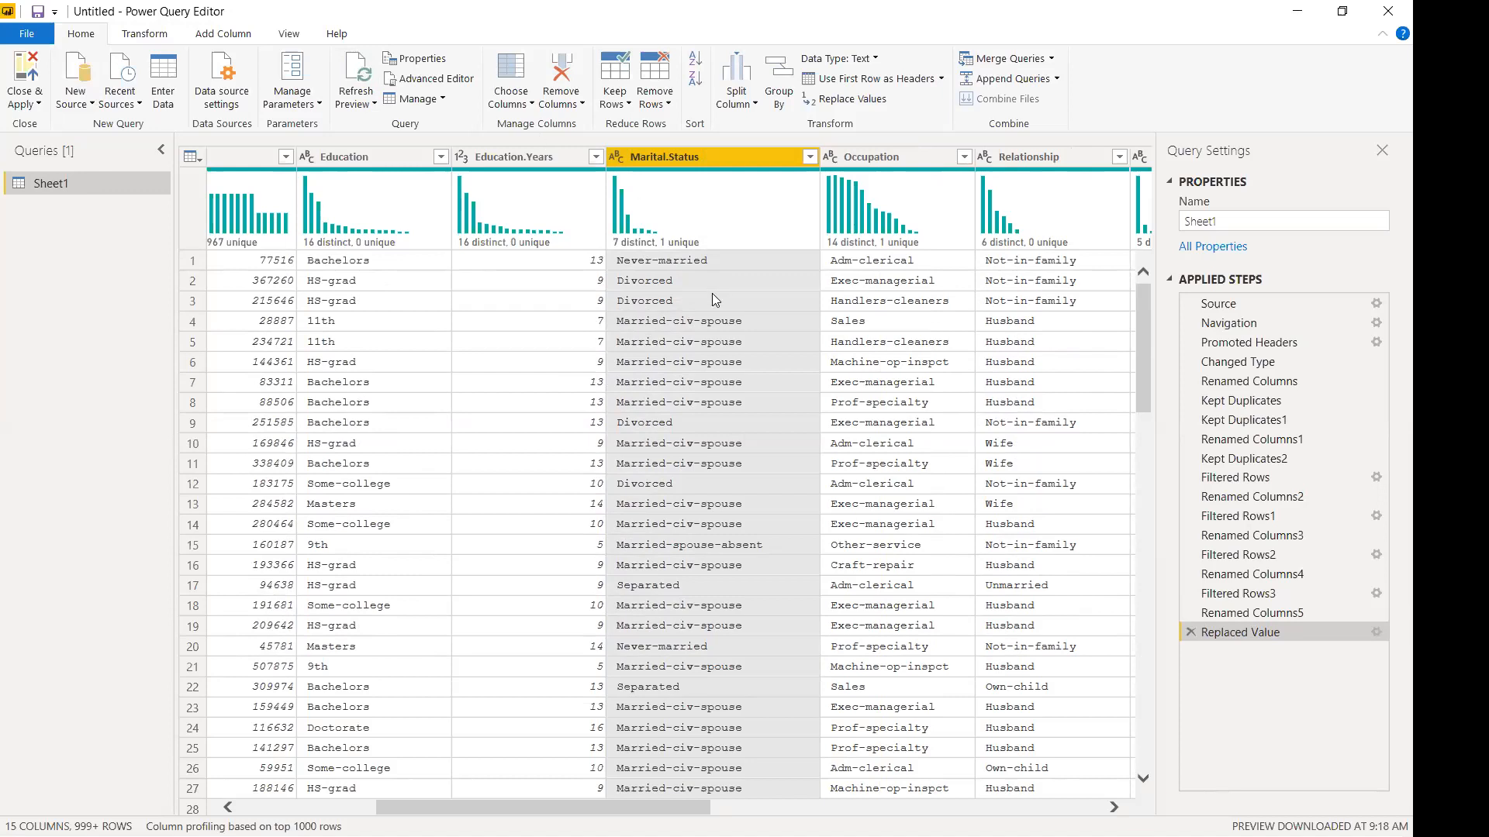
mouse_move(765, 226)
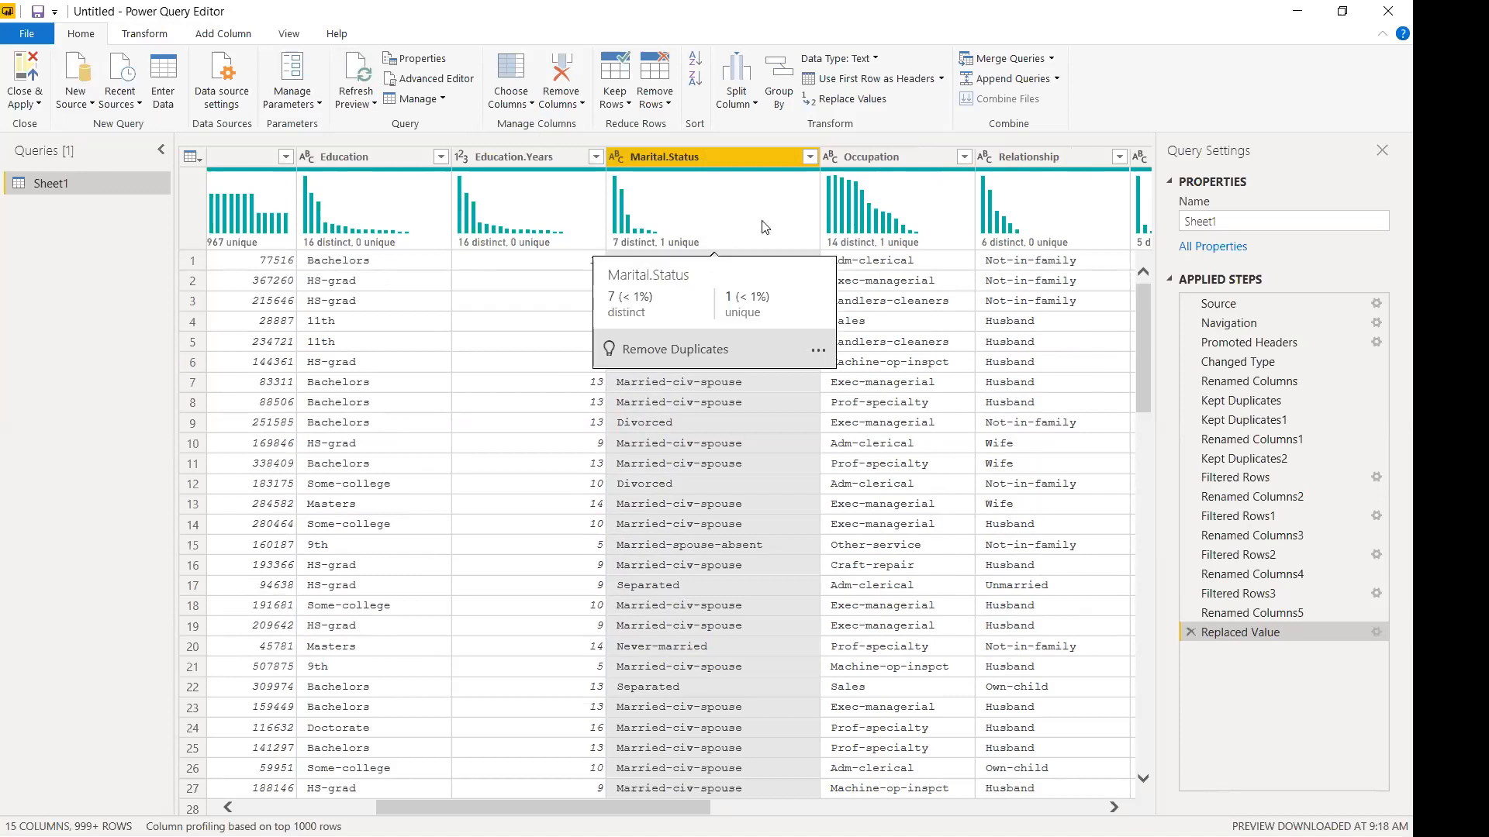
click(807, 159)
right_click(705, 158)
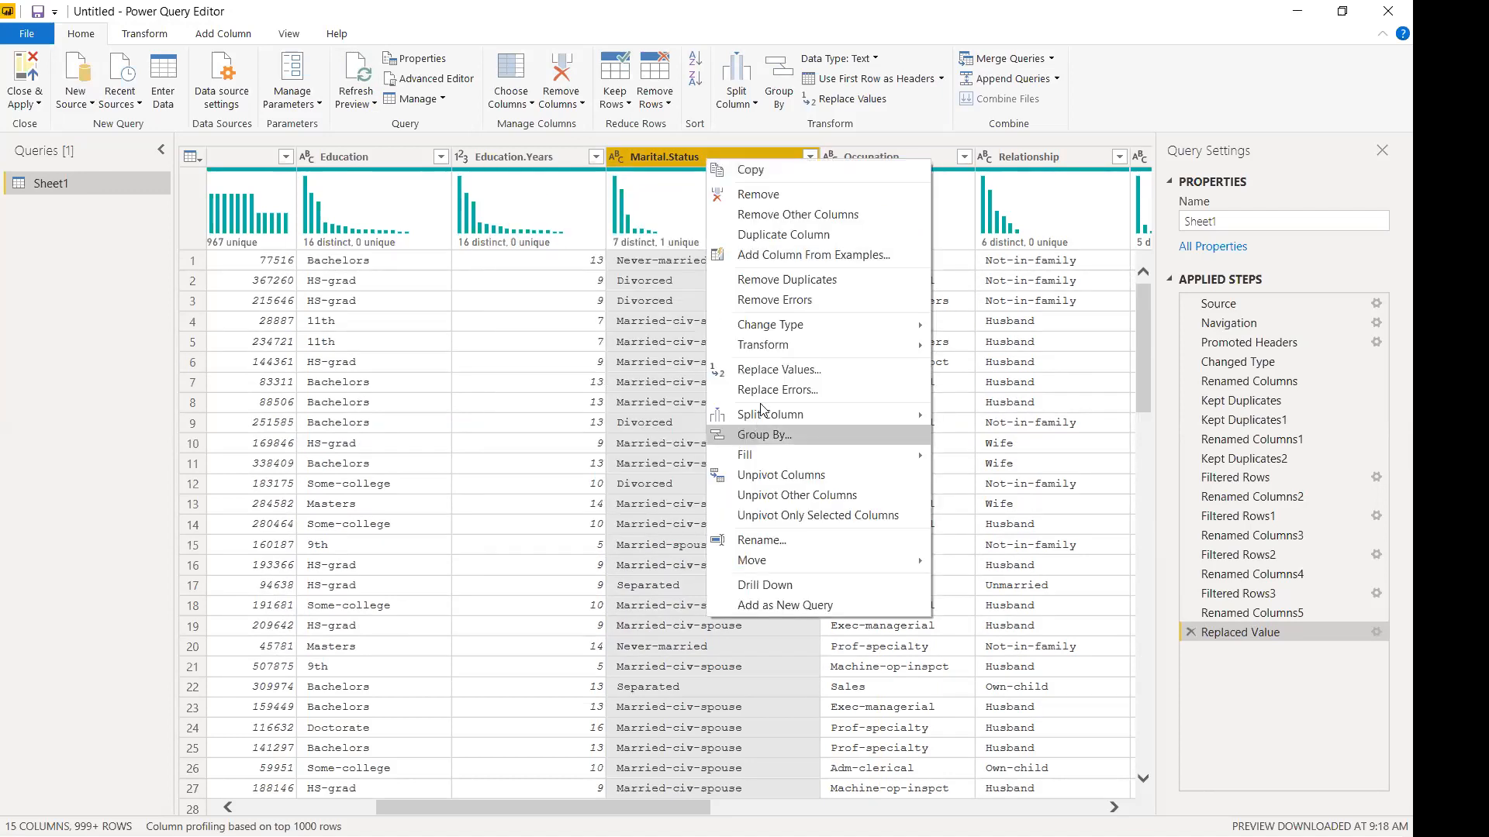
click(767, 371)
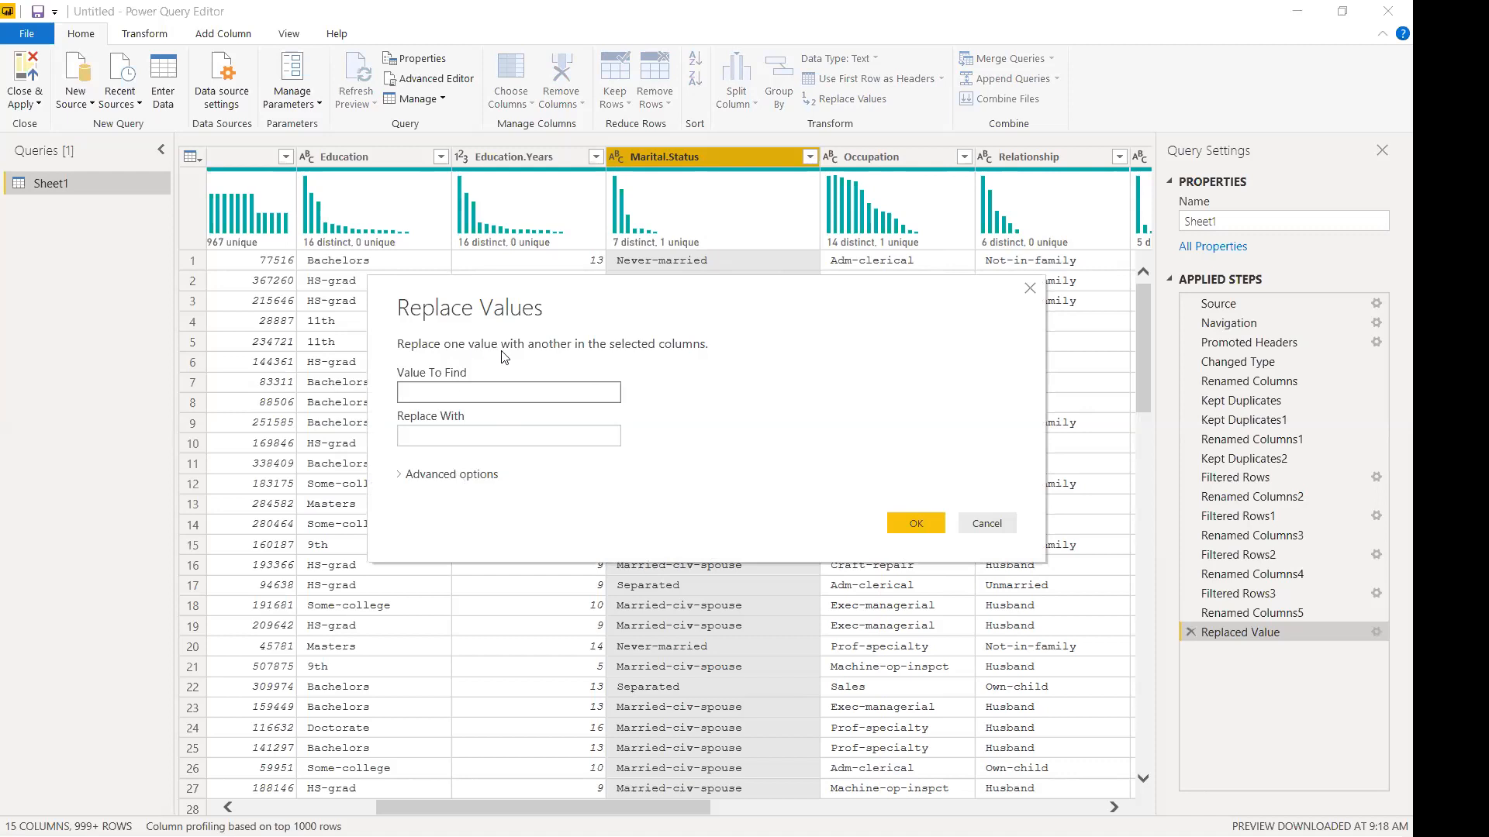
click(514, 434)
click(480, 390)
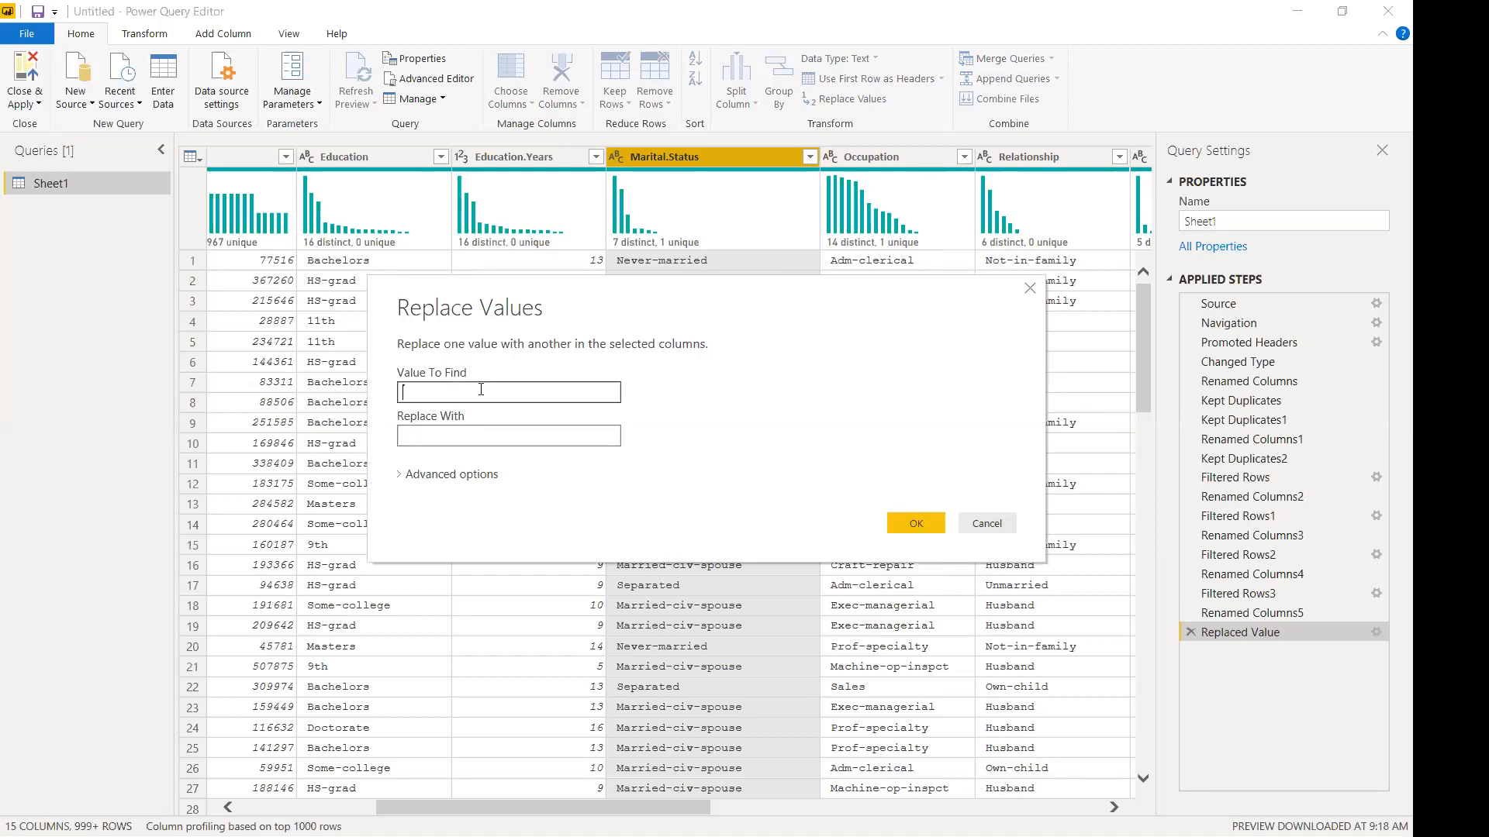
click(405, 474)
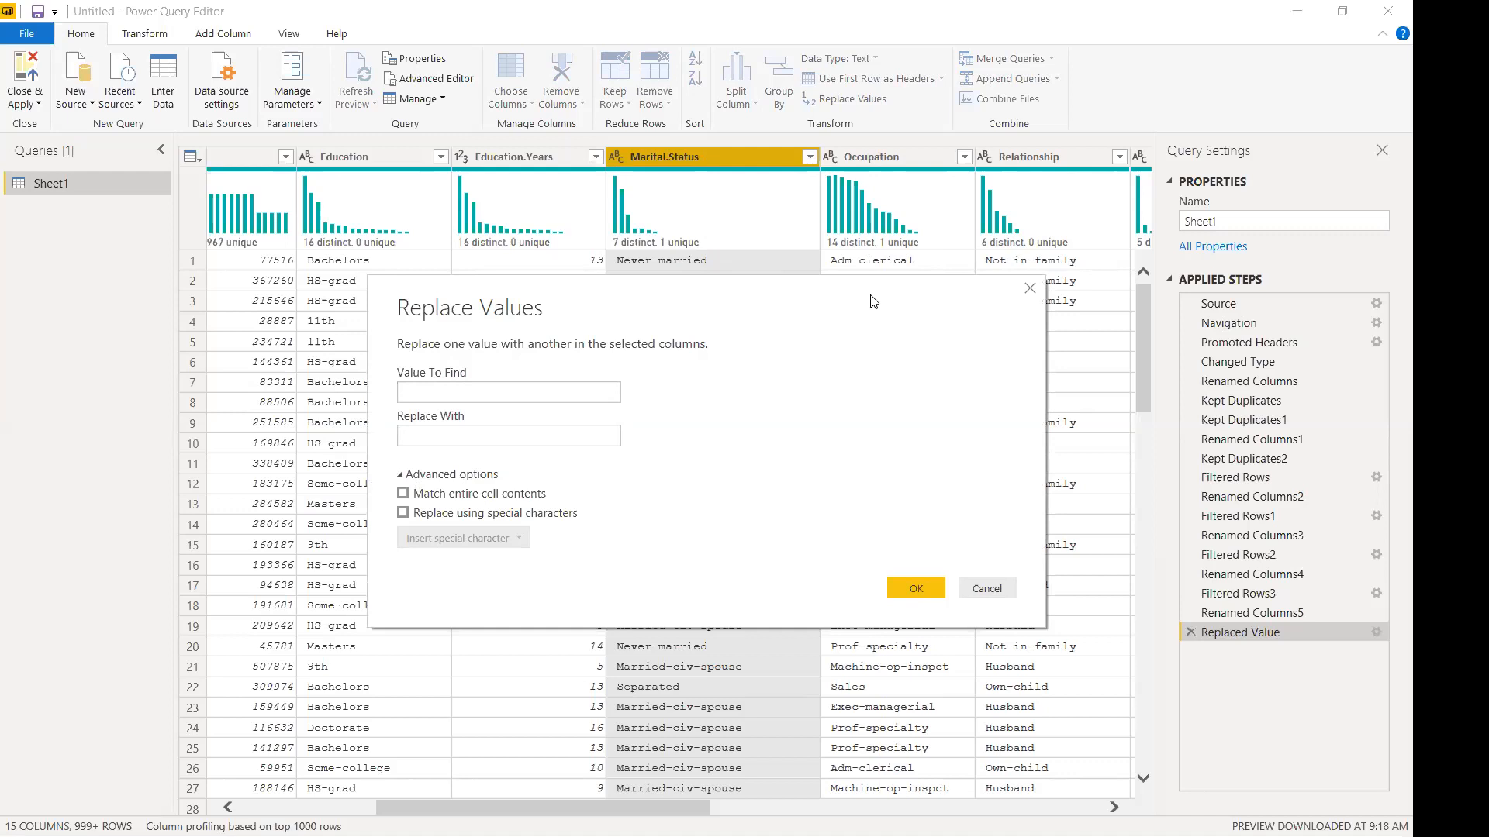
drag(874, 300, 811, 335)
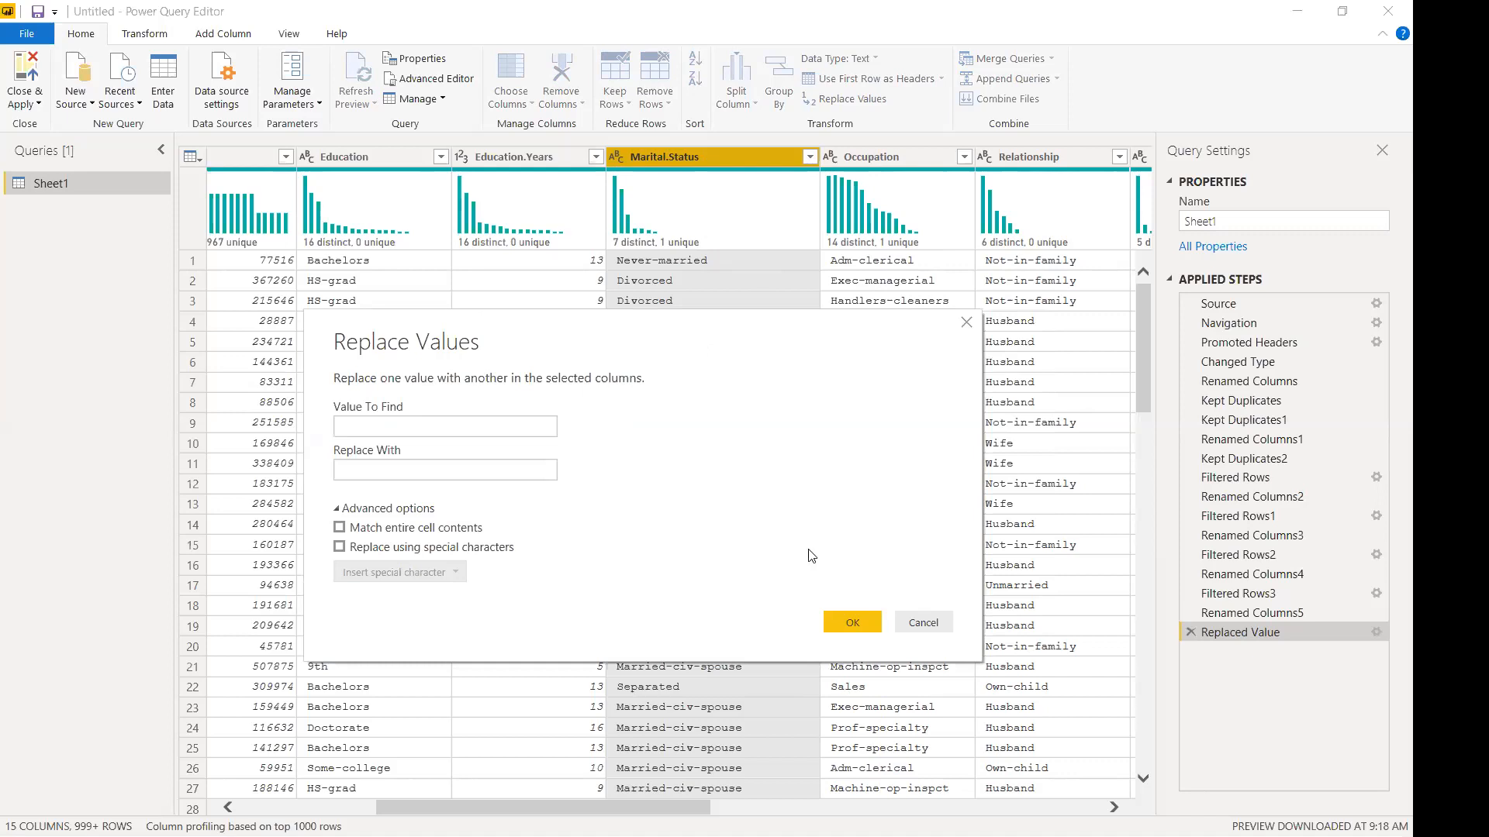
click(924, 622)
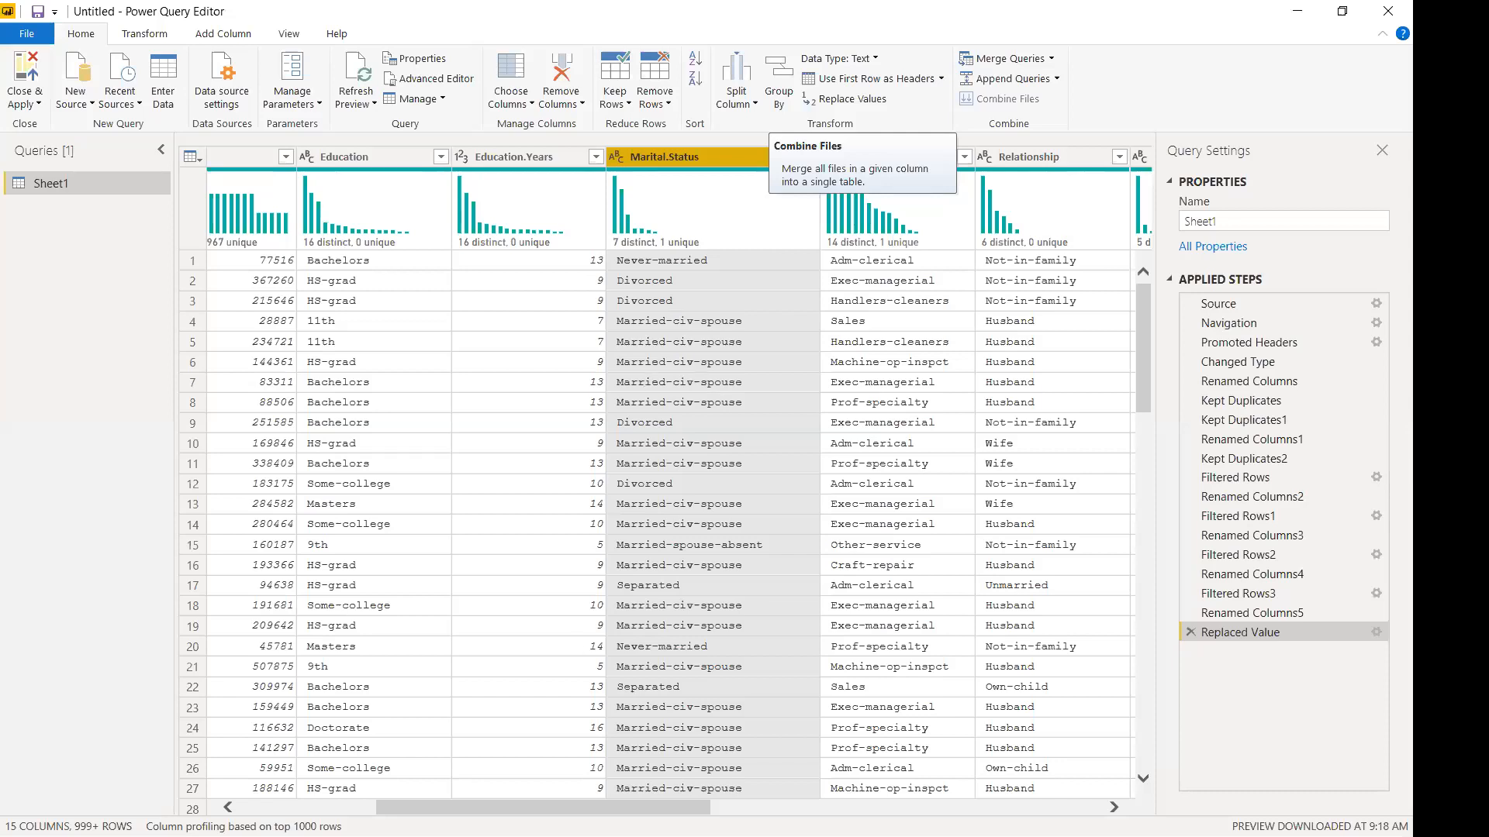
scroll(667, 481, right, 2)
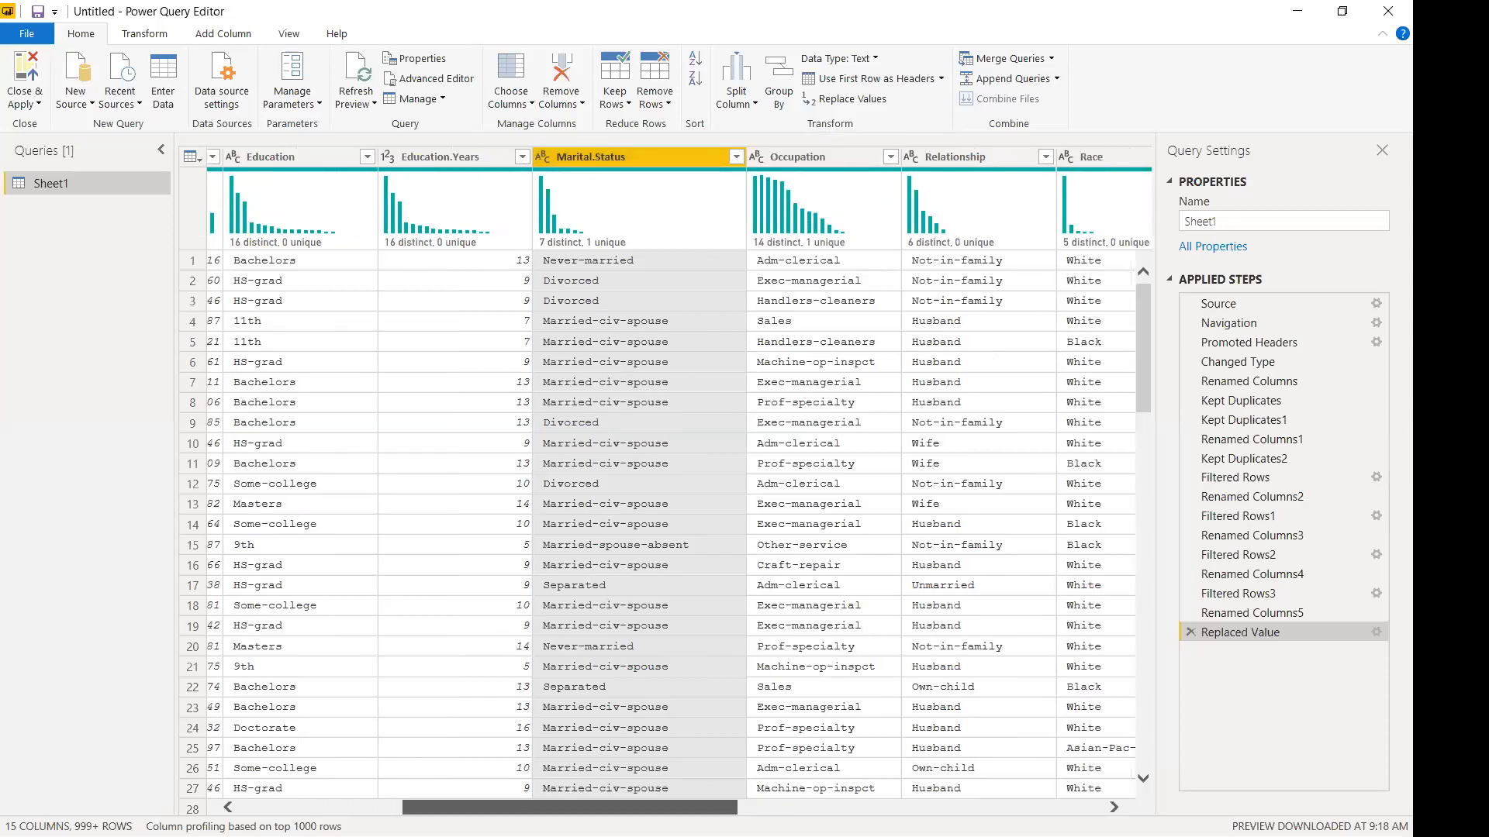
scroll(779, 172, right, 4)
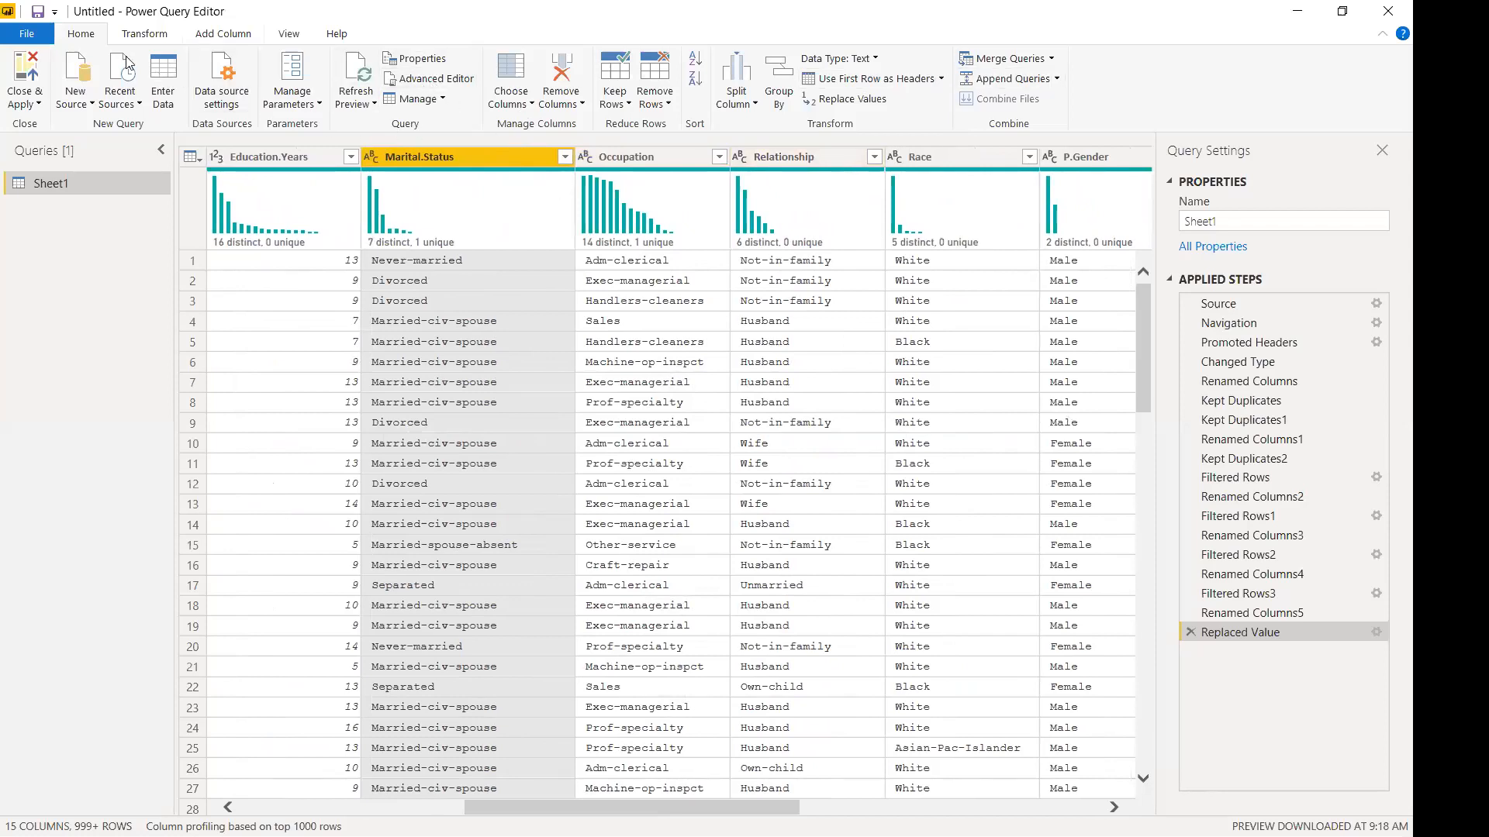
Replace Married-civ-spouse with Married-spouse-present via the Transform ribbon's Replace Values.
click(144, 36)
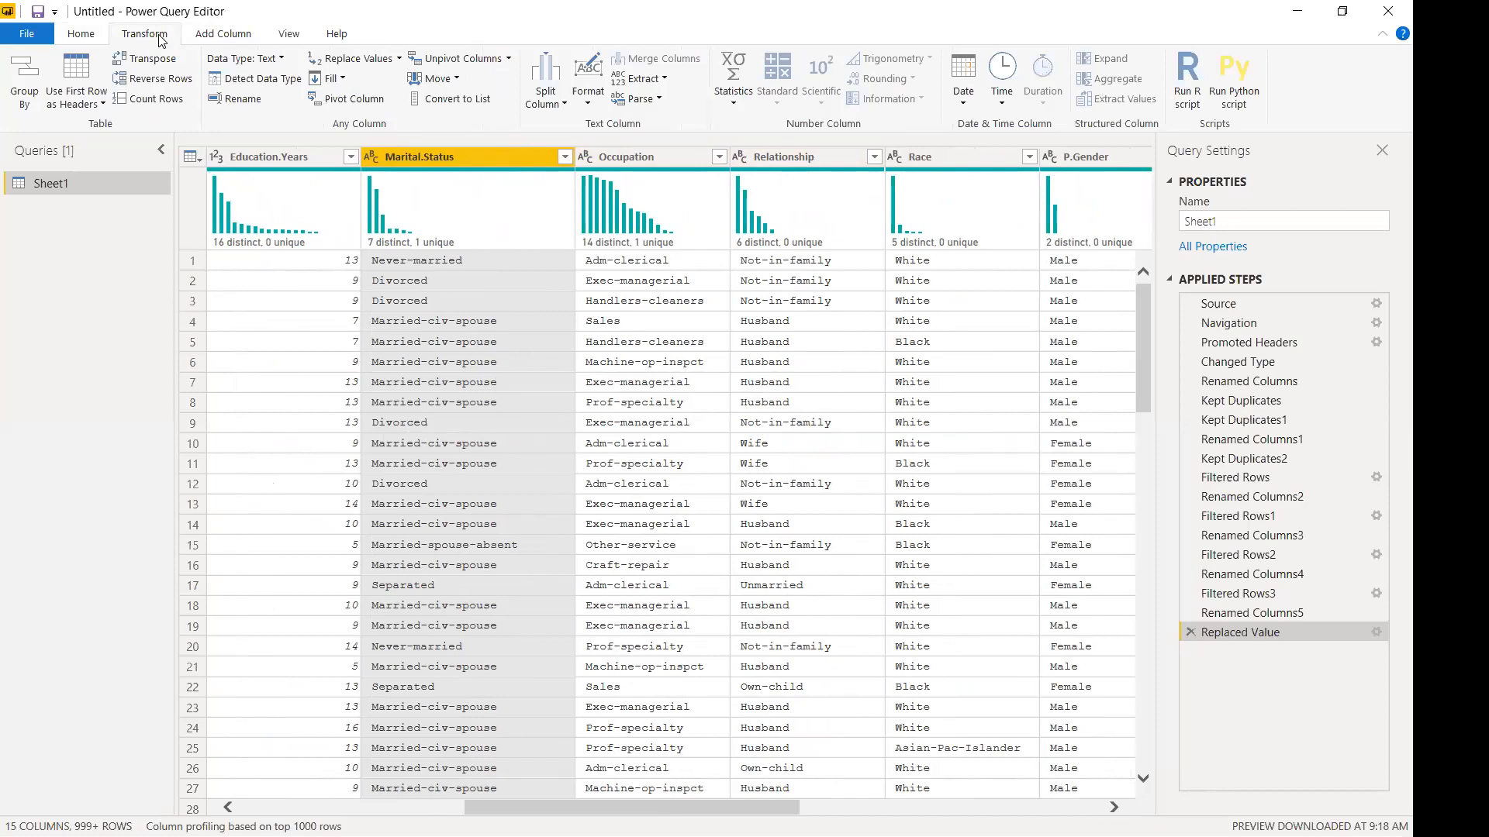
click(399, 59)
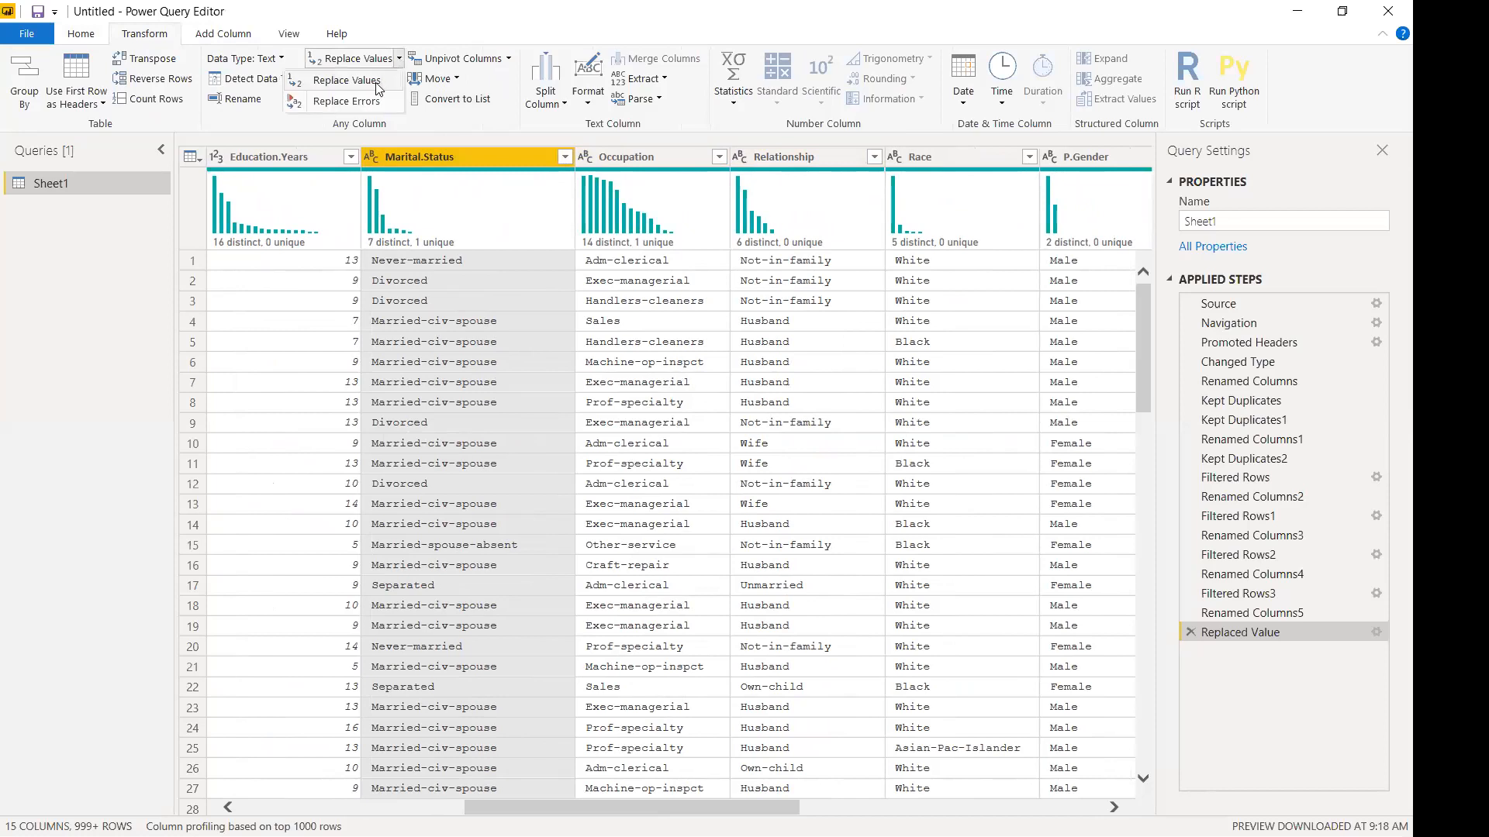
click(376, 83)
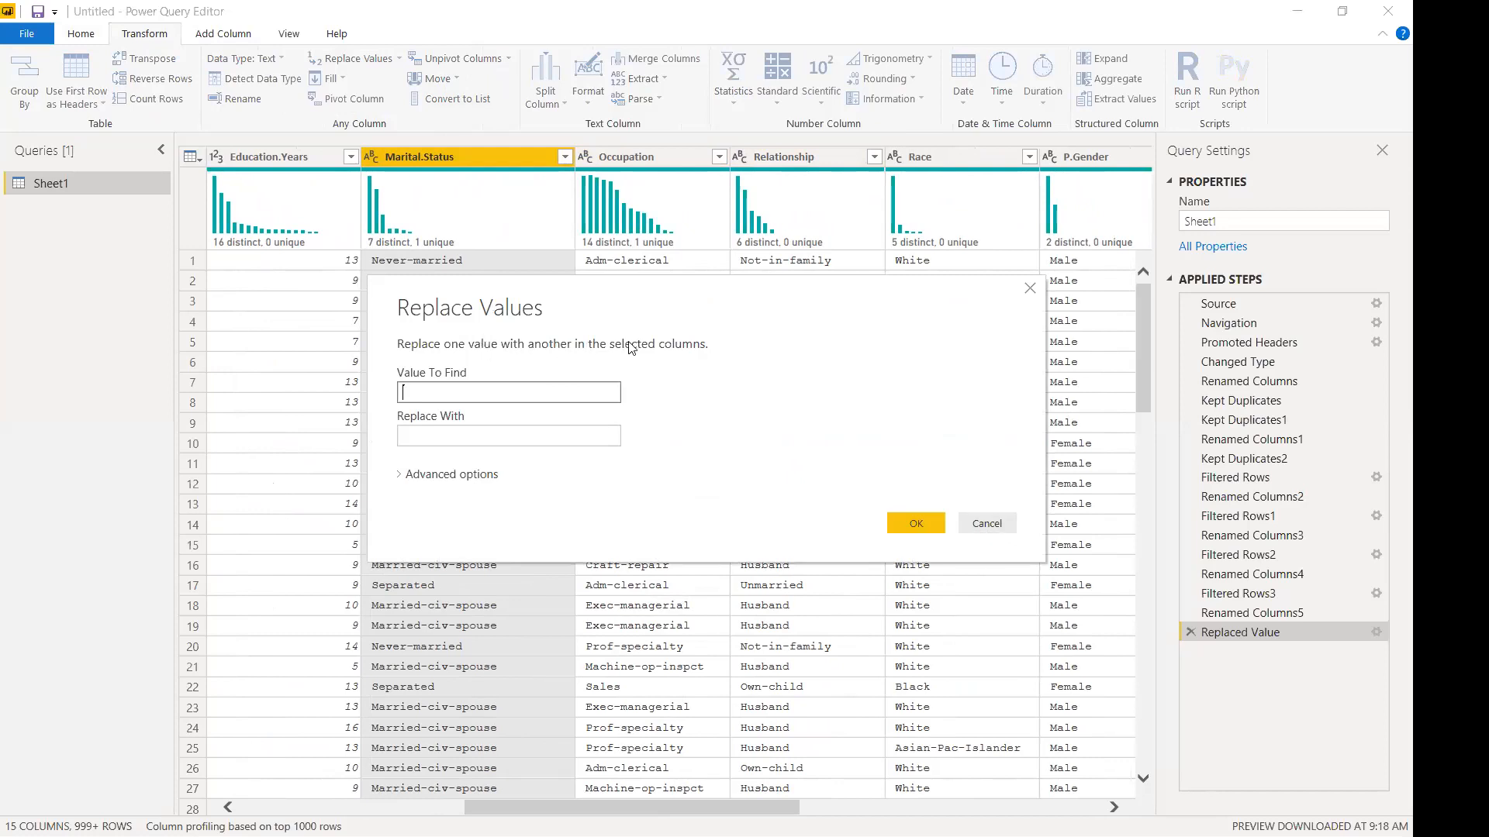
click(988, 524)
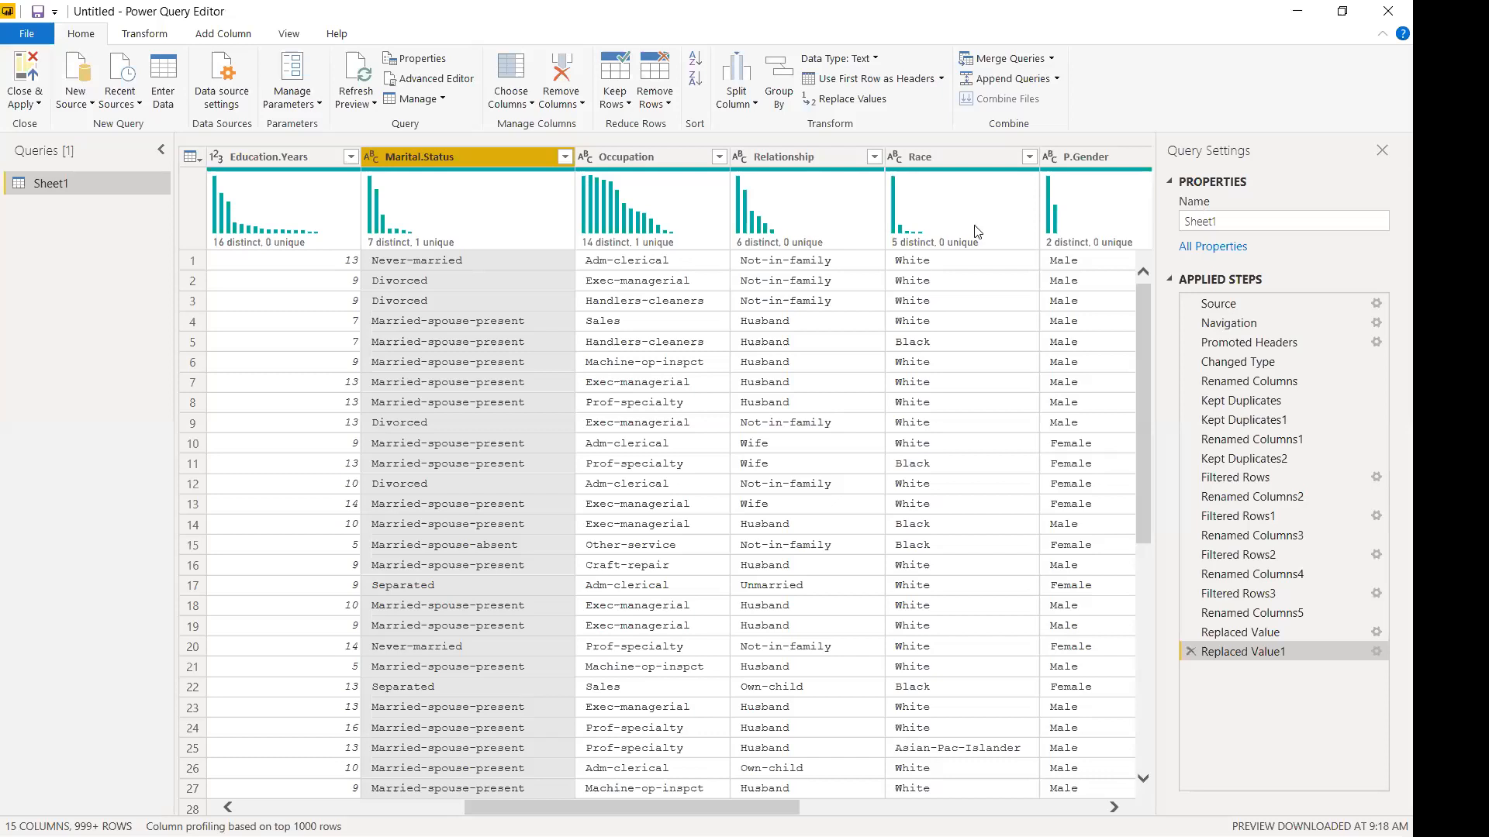
Reopen Replace Values on Marital.Status and cancel without changes.
right_click(493, 157)
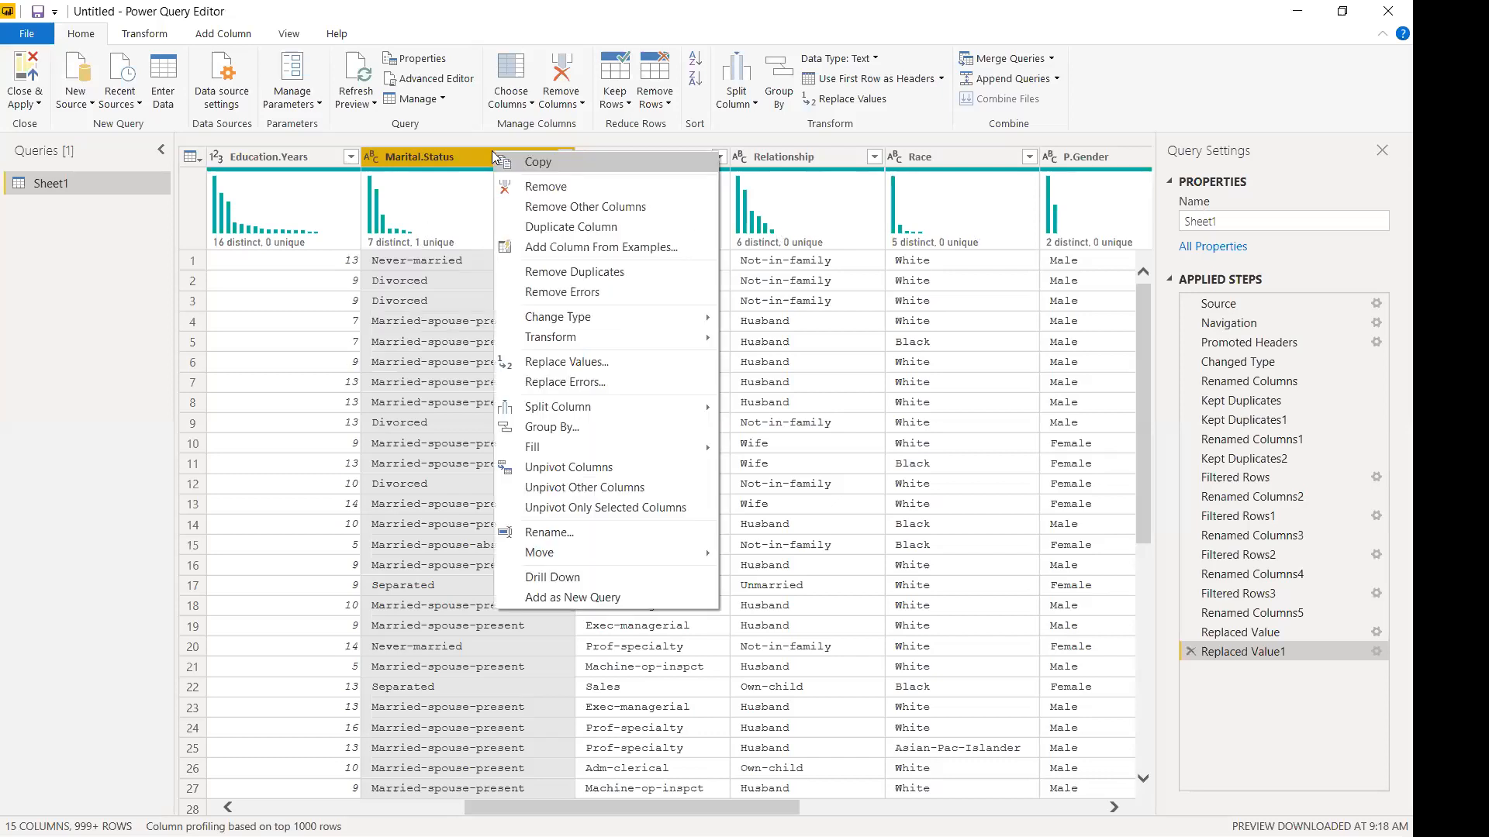
click(531, 363)
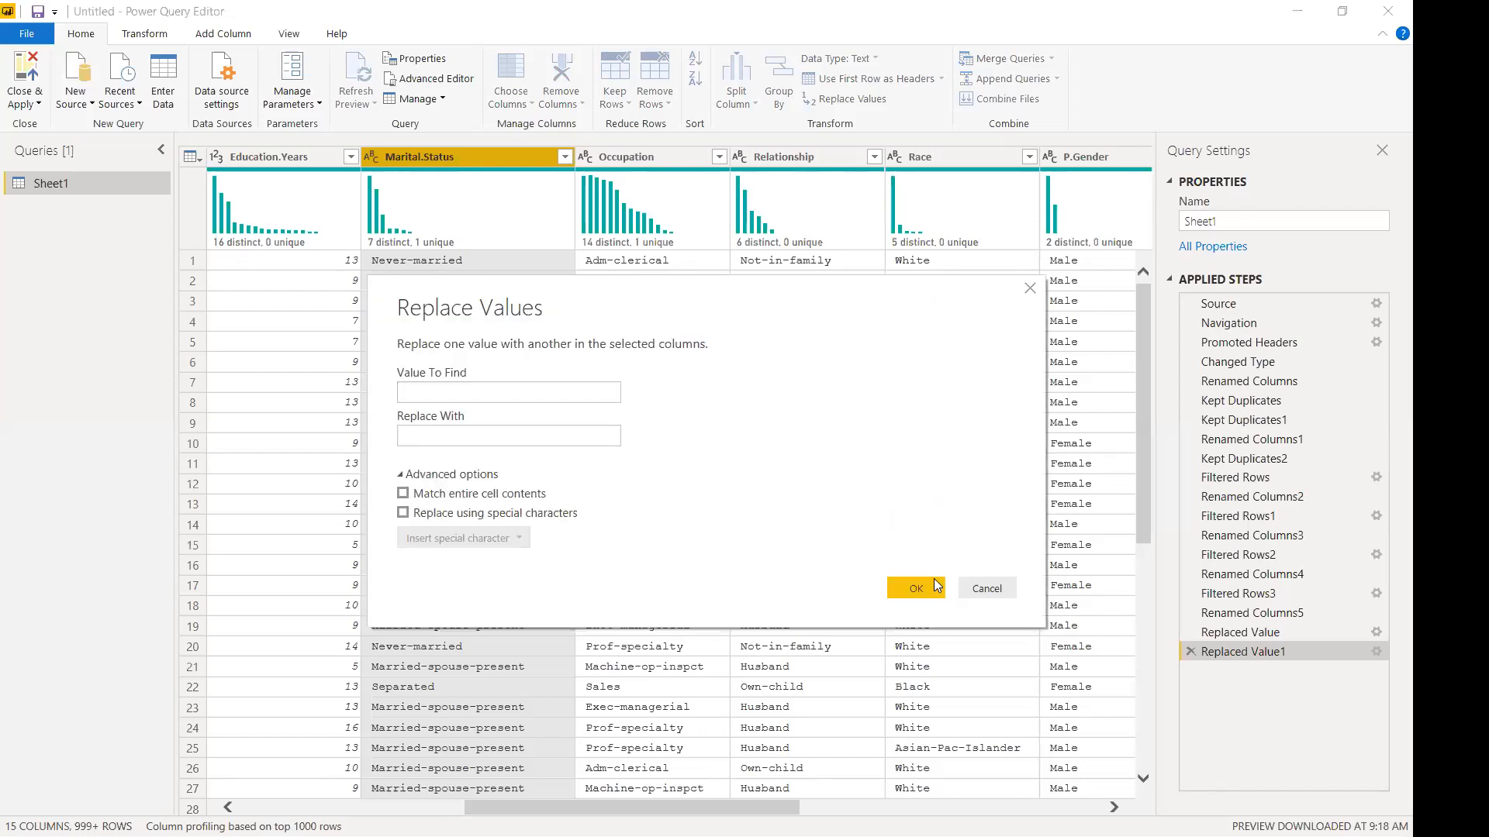
click(985, 589)
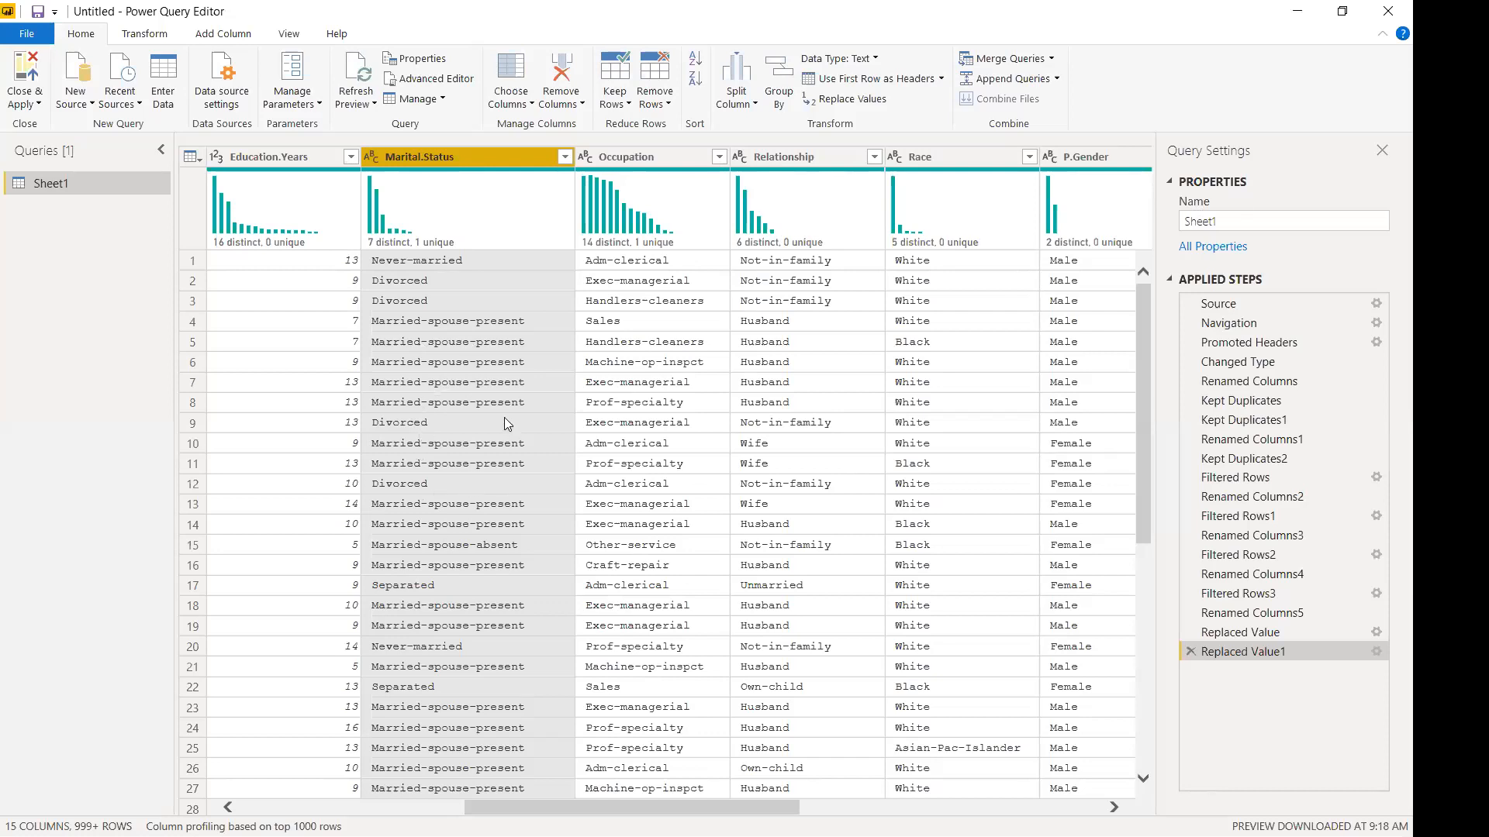
scroll(512, 423, down, 2)
scroll(512, 422, down, 13)
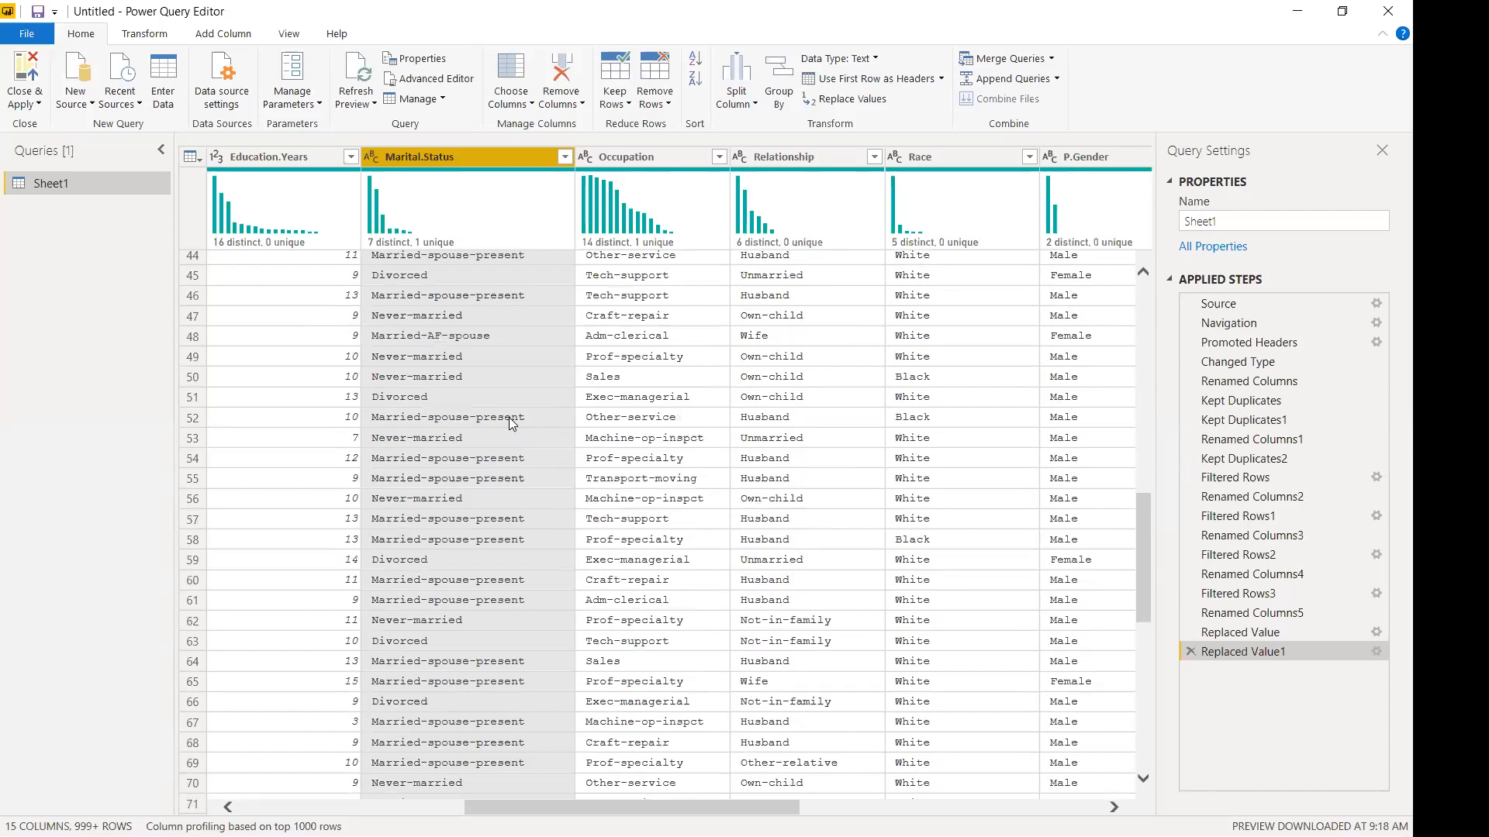
Replace Married-AF-spouse with Married-spouse-present in the Marital.Status column.
scroll(512, 422, up, 3)
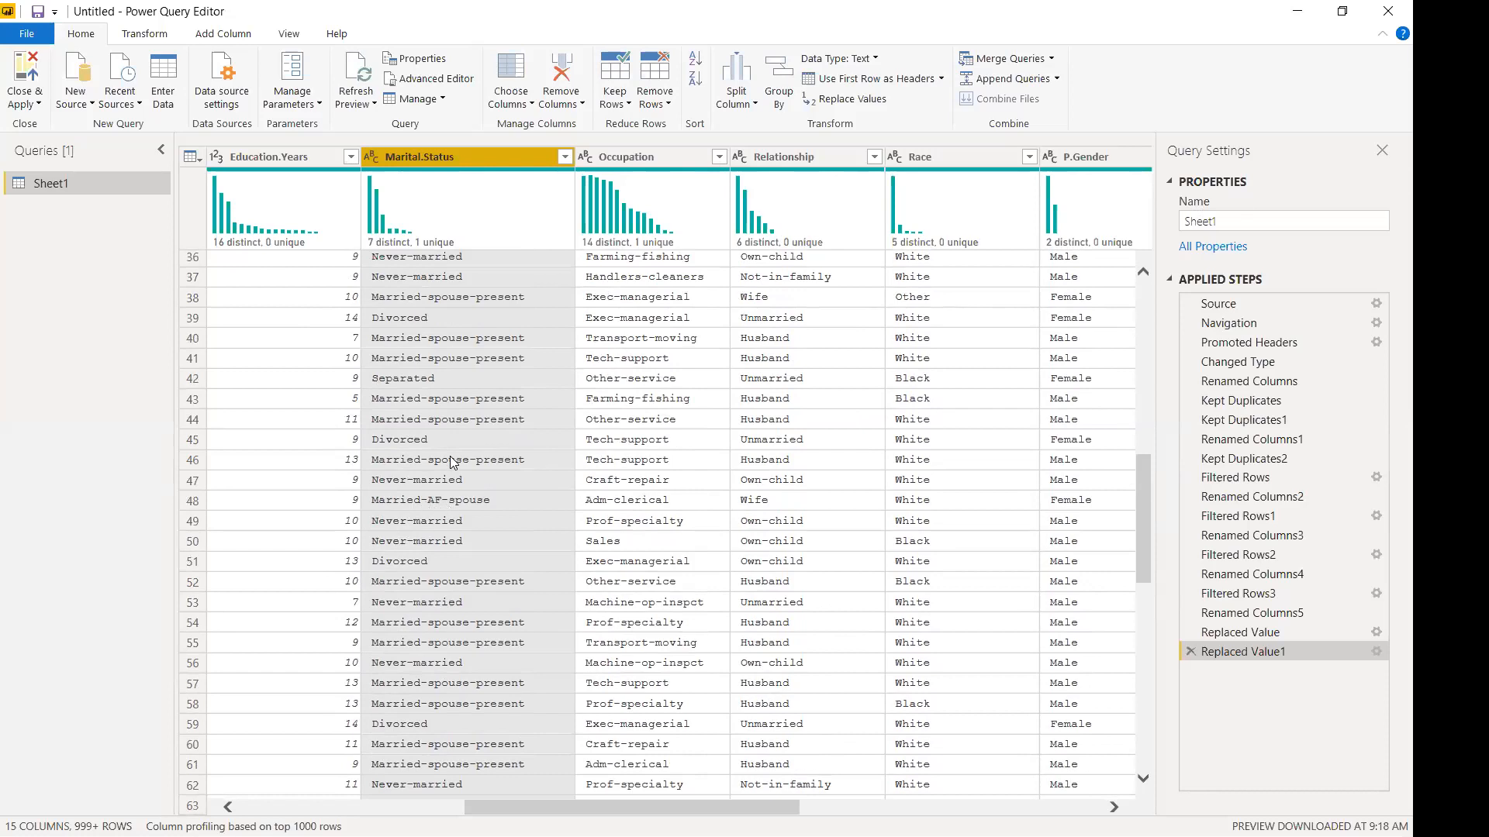
click(564, 157)
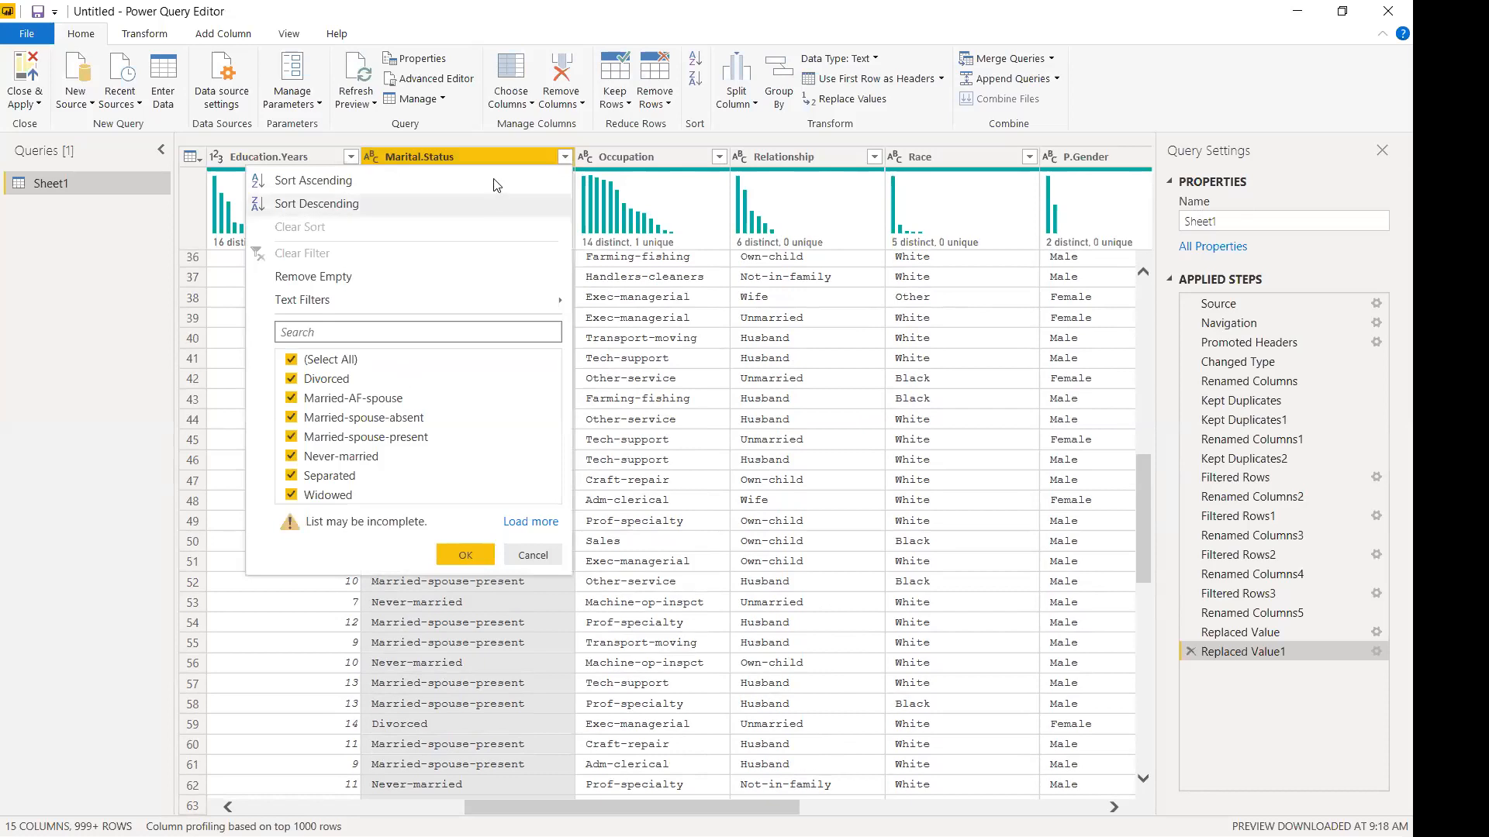
right_click(493, 157)
click(522, 367)
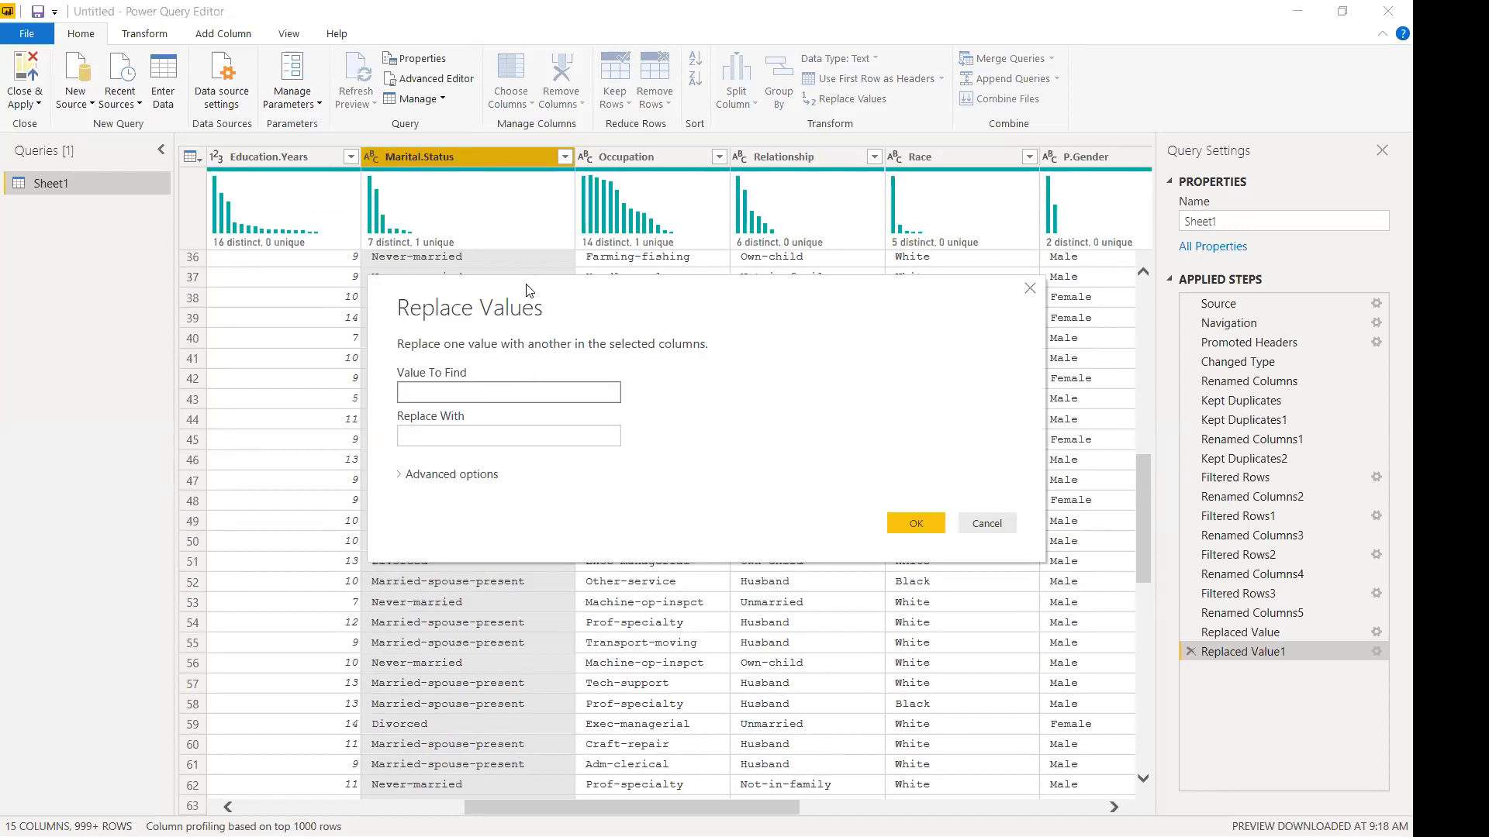
drag(527, 289, 735, 223)
text(Marrie)
text(d-AD)
text(F-spo)
text(use)
key(Tab)
text(Married-sp)
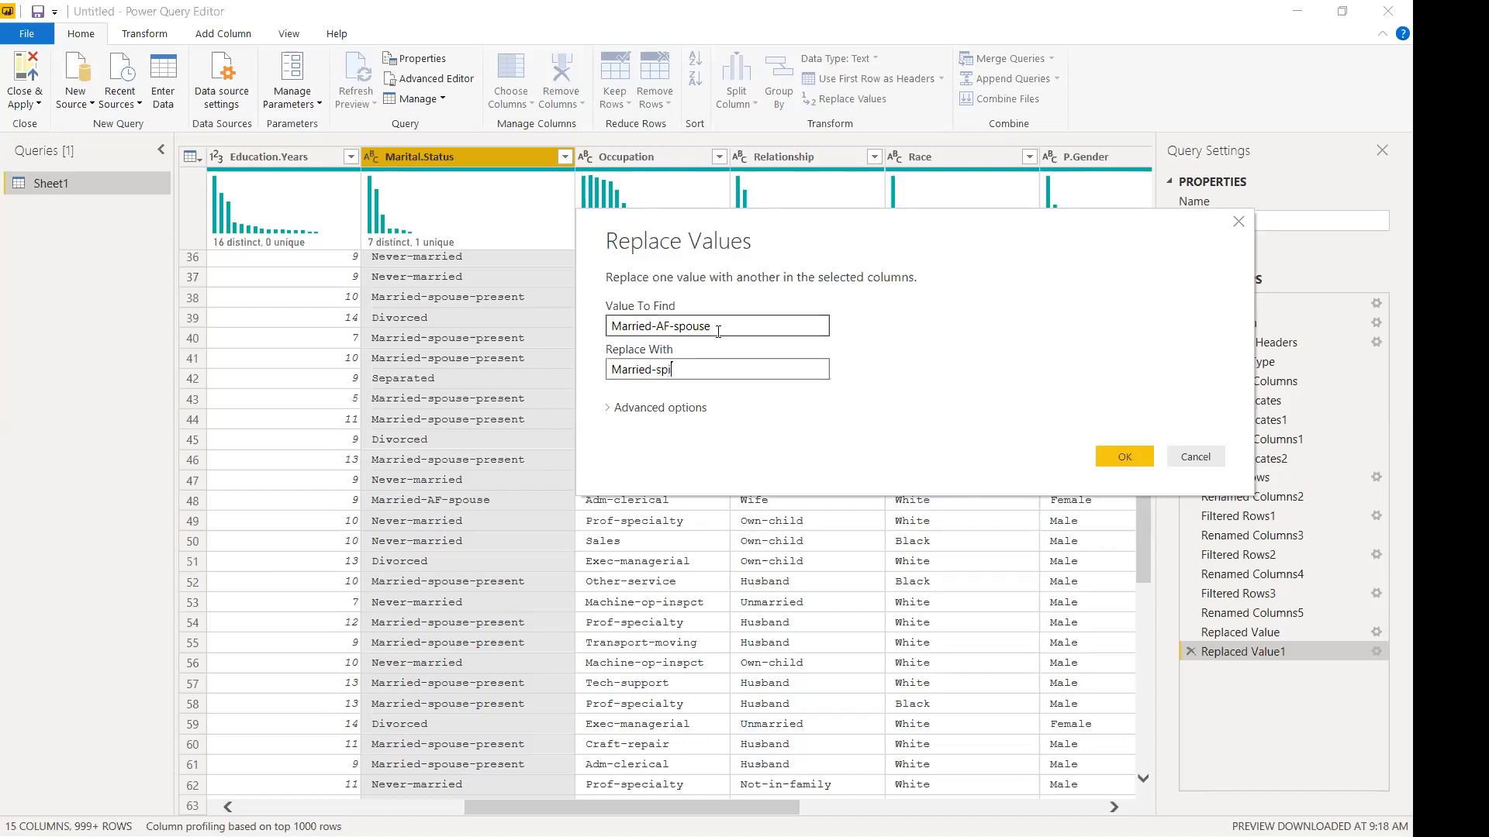
text(ouse-present)
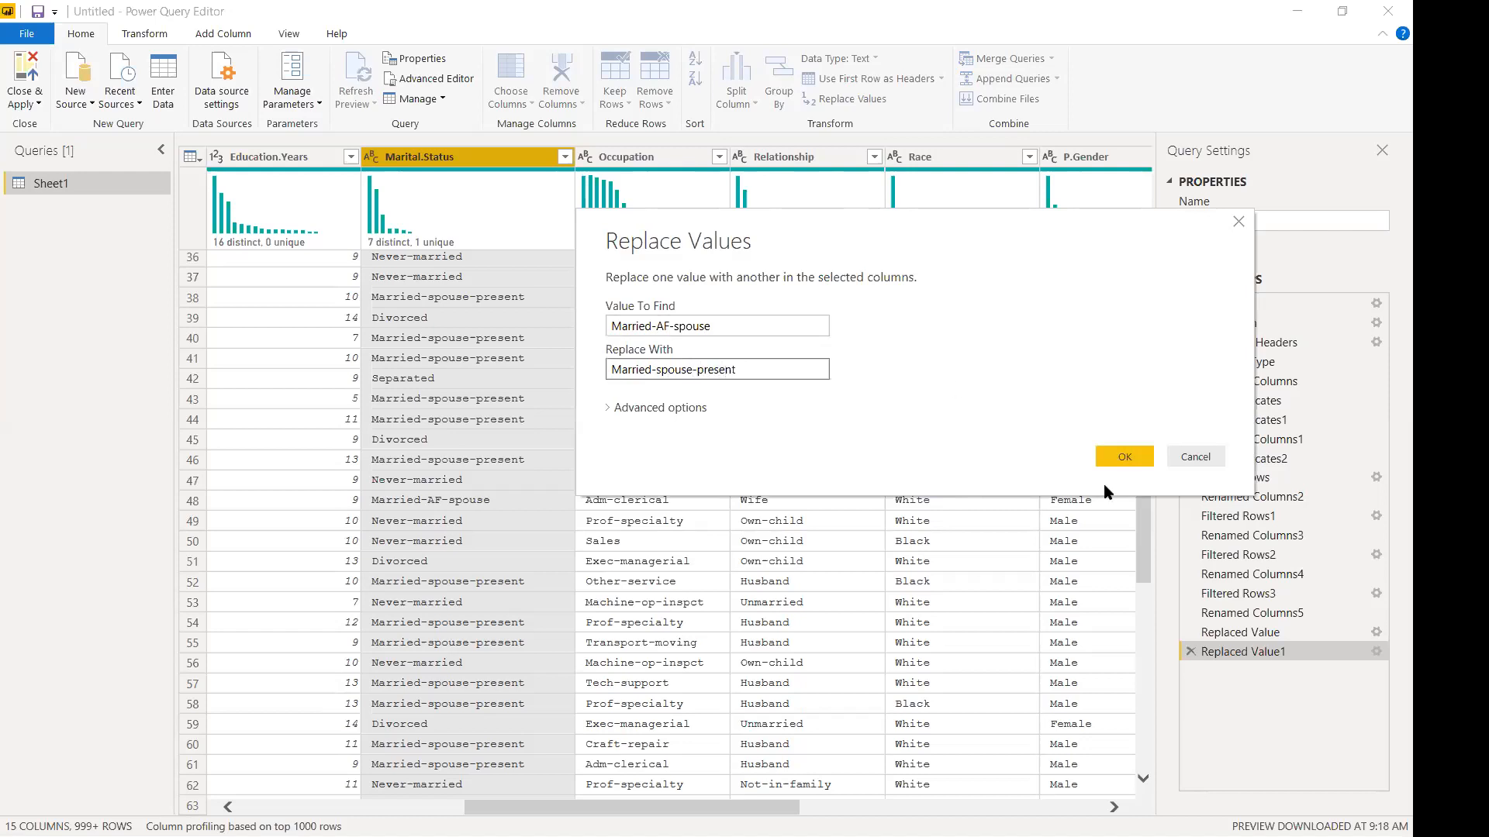
click(1124, 456)
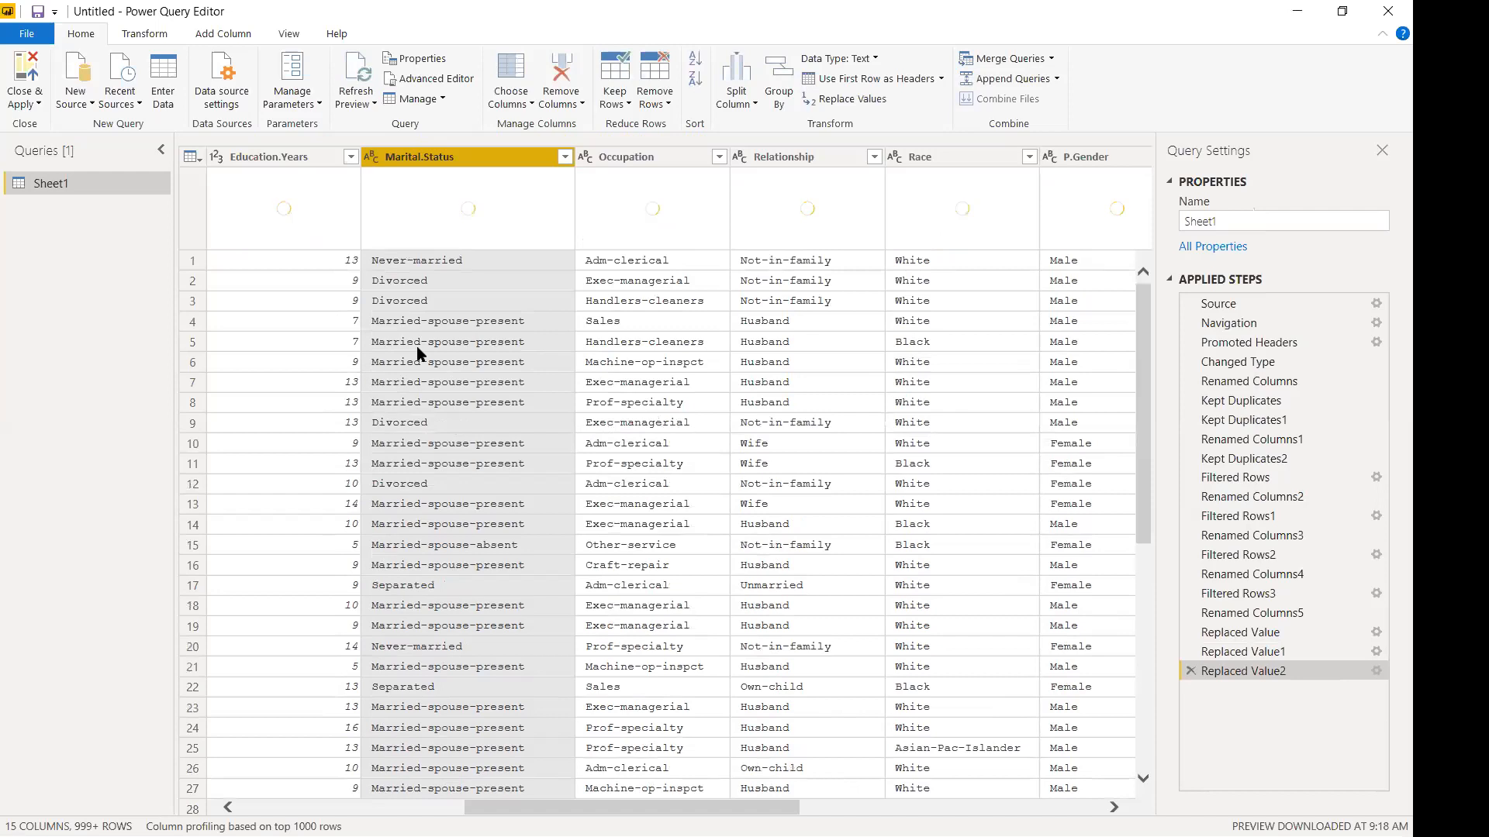
click(565, 158)
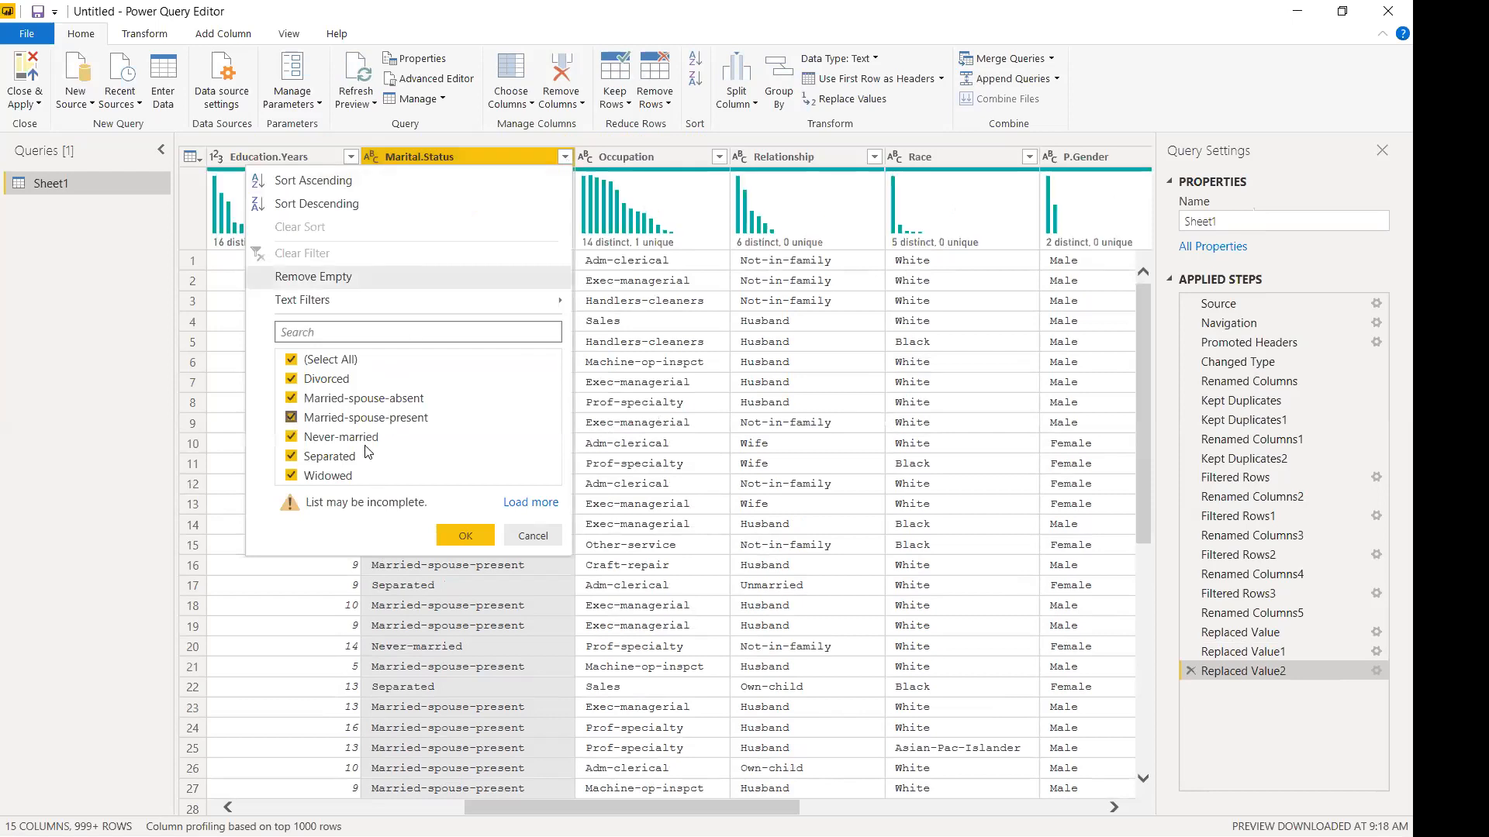
click(533, 537)
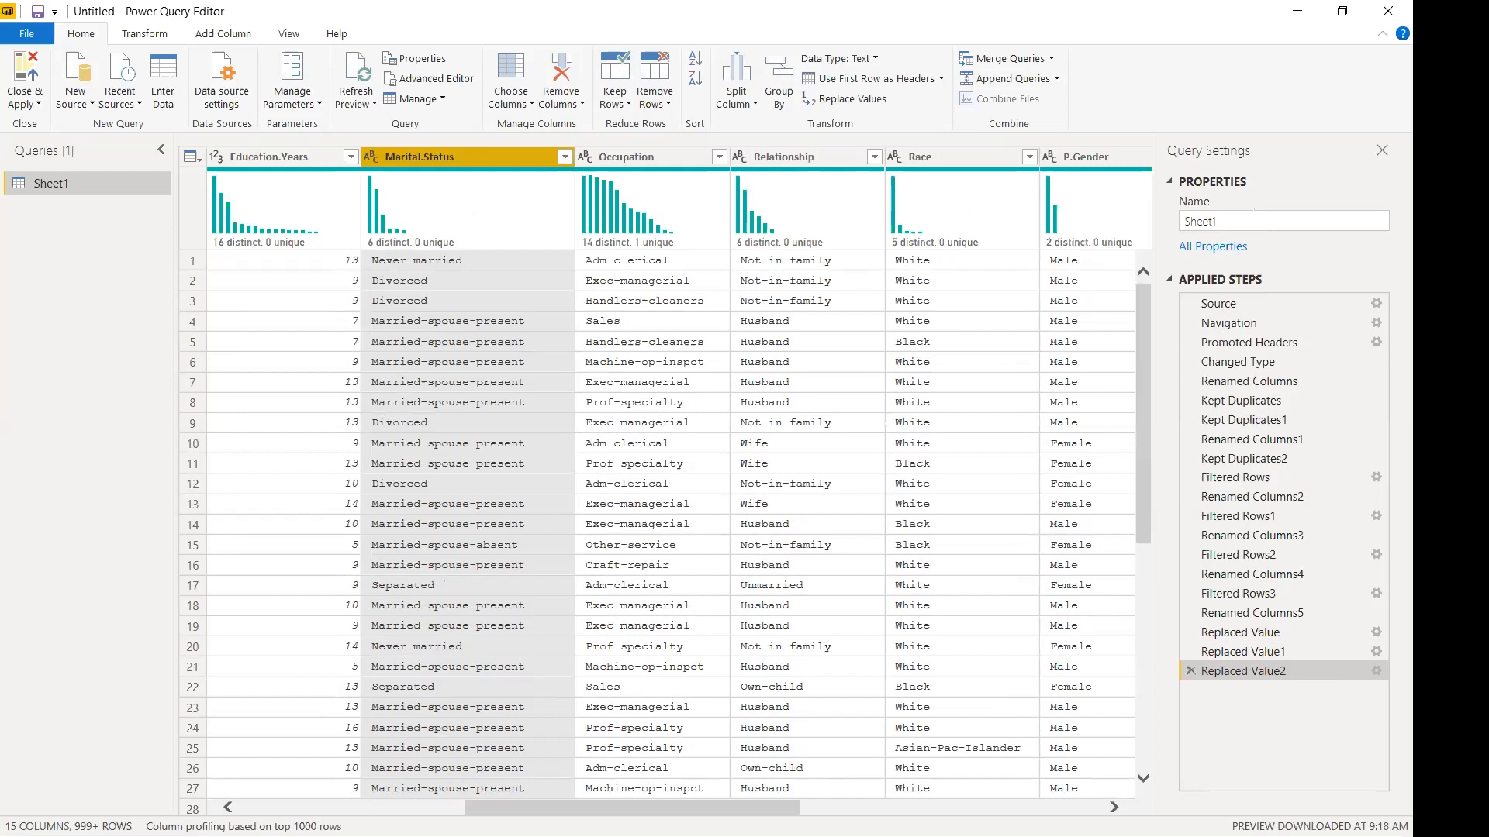
drag(700, 807, 1029, 799)
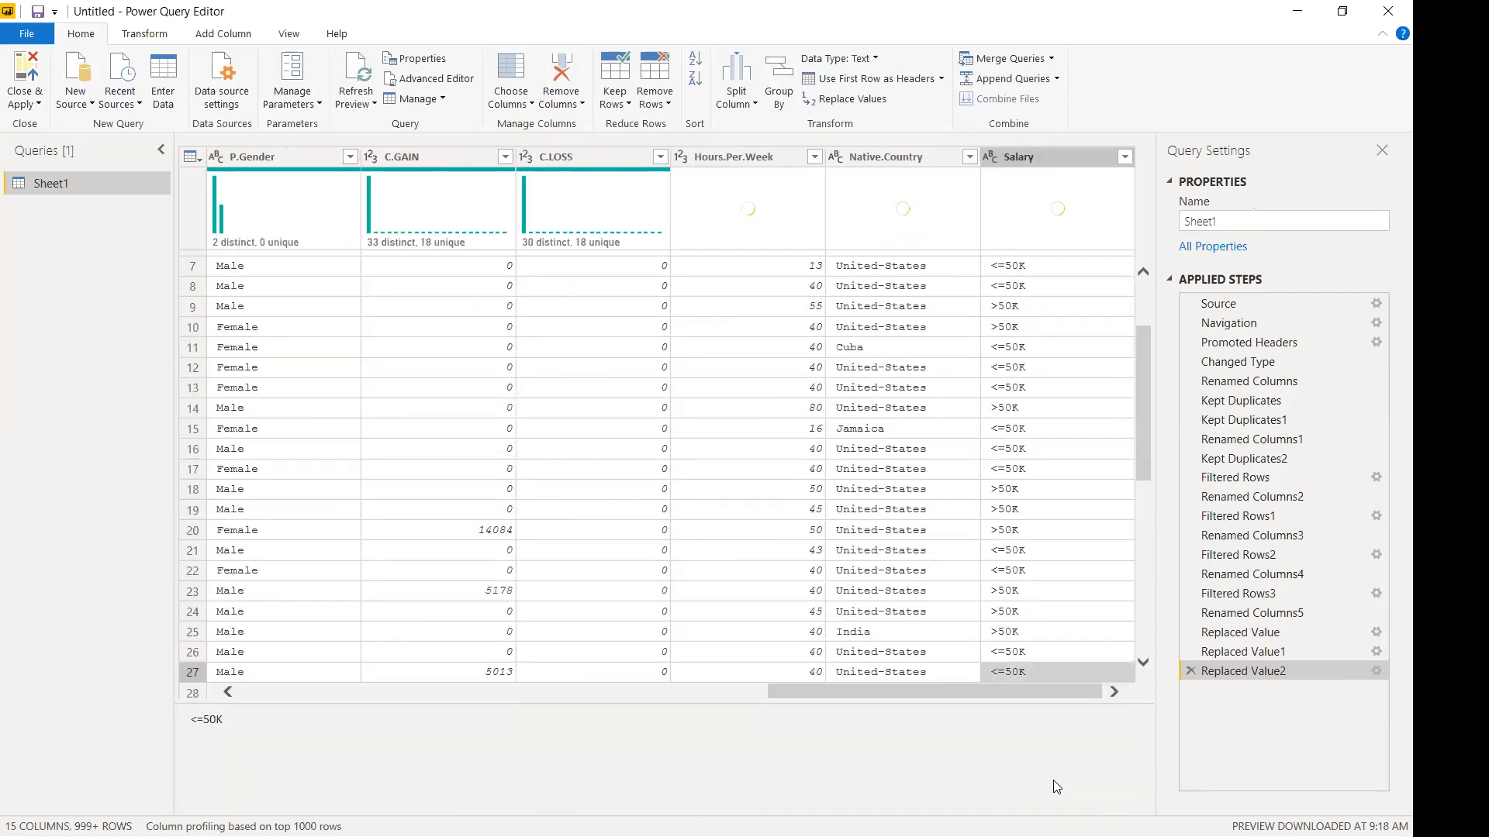
mouse_move(999, 695)
mouse_down()
mouse_move(969, 698)
mouse_move(1003, 697)
mouse_up()
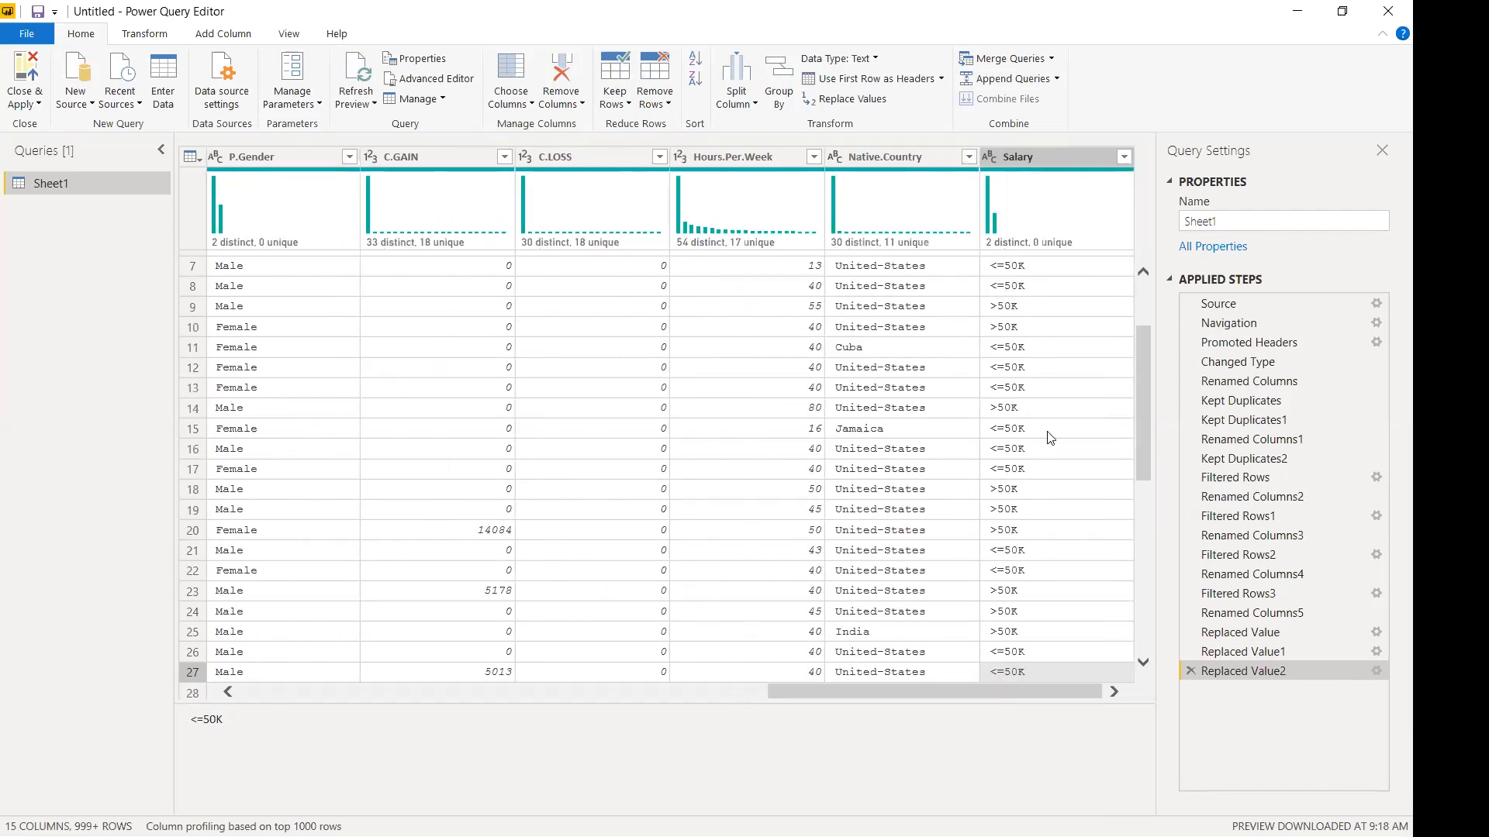
drag(924, 691, 724, 684)
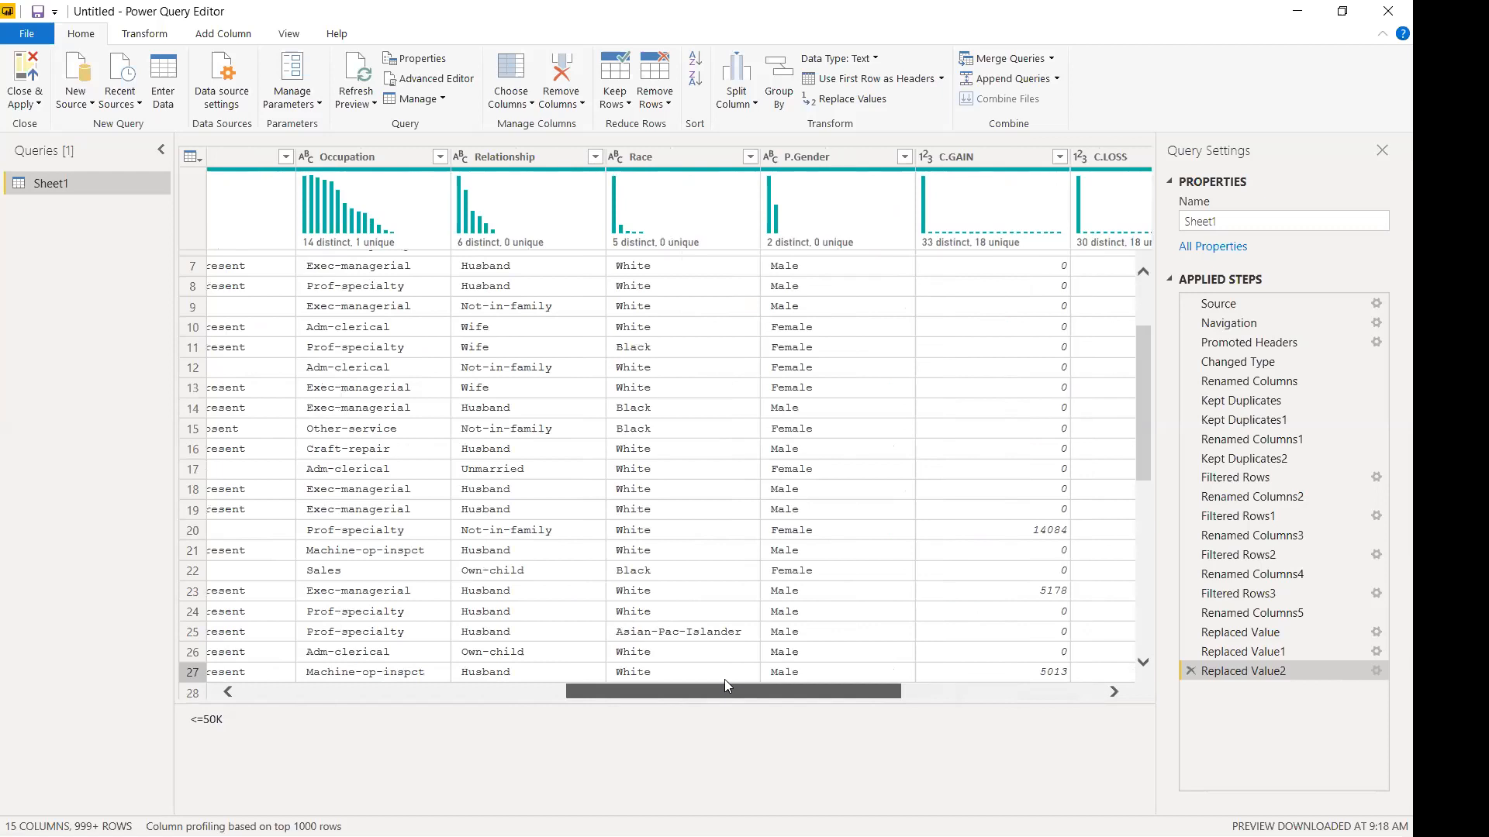
drag(725, 681, 147, 665)
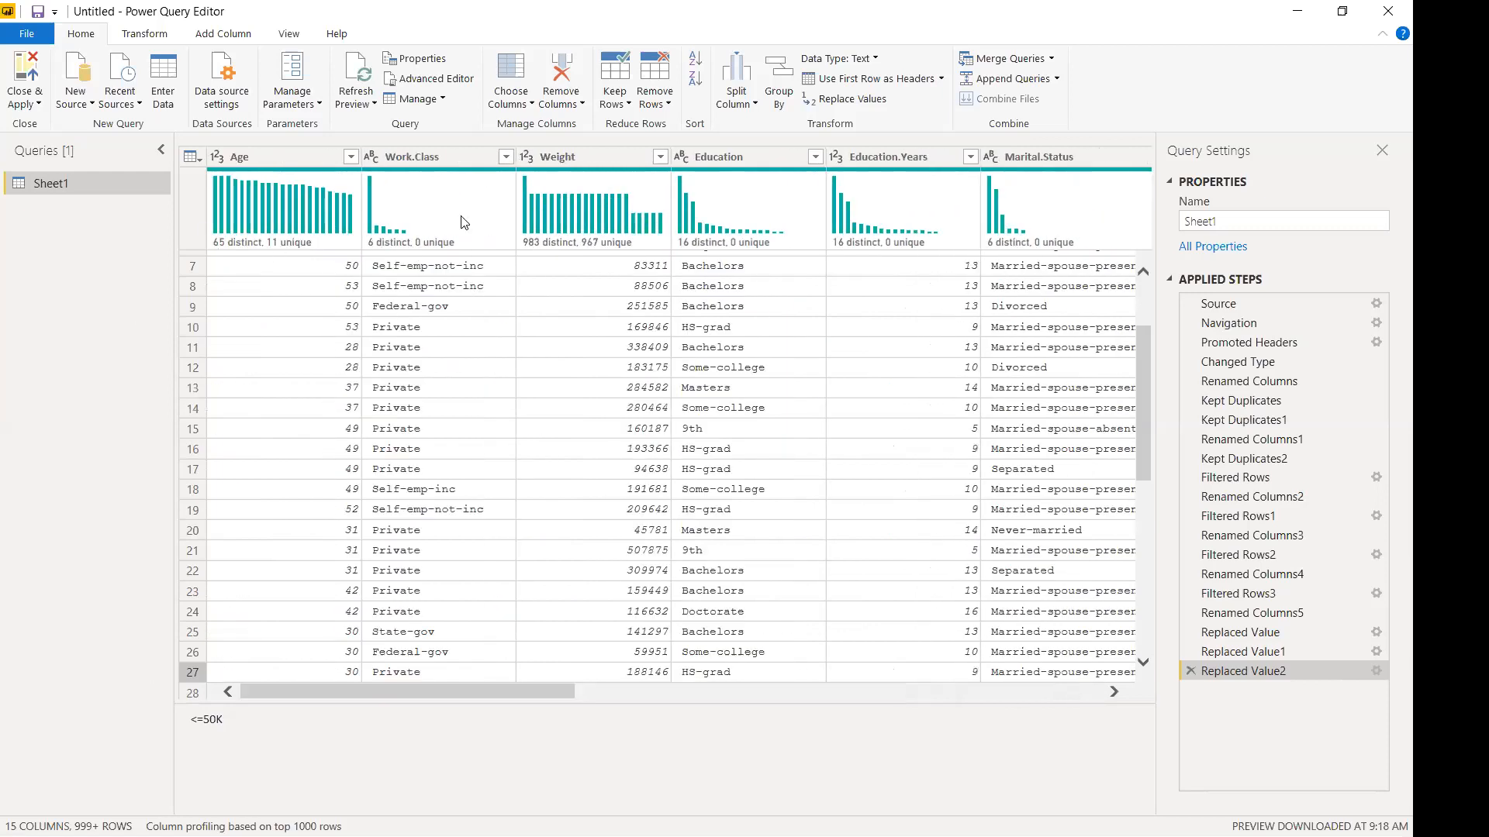
click(505, 156)
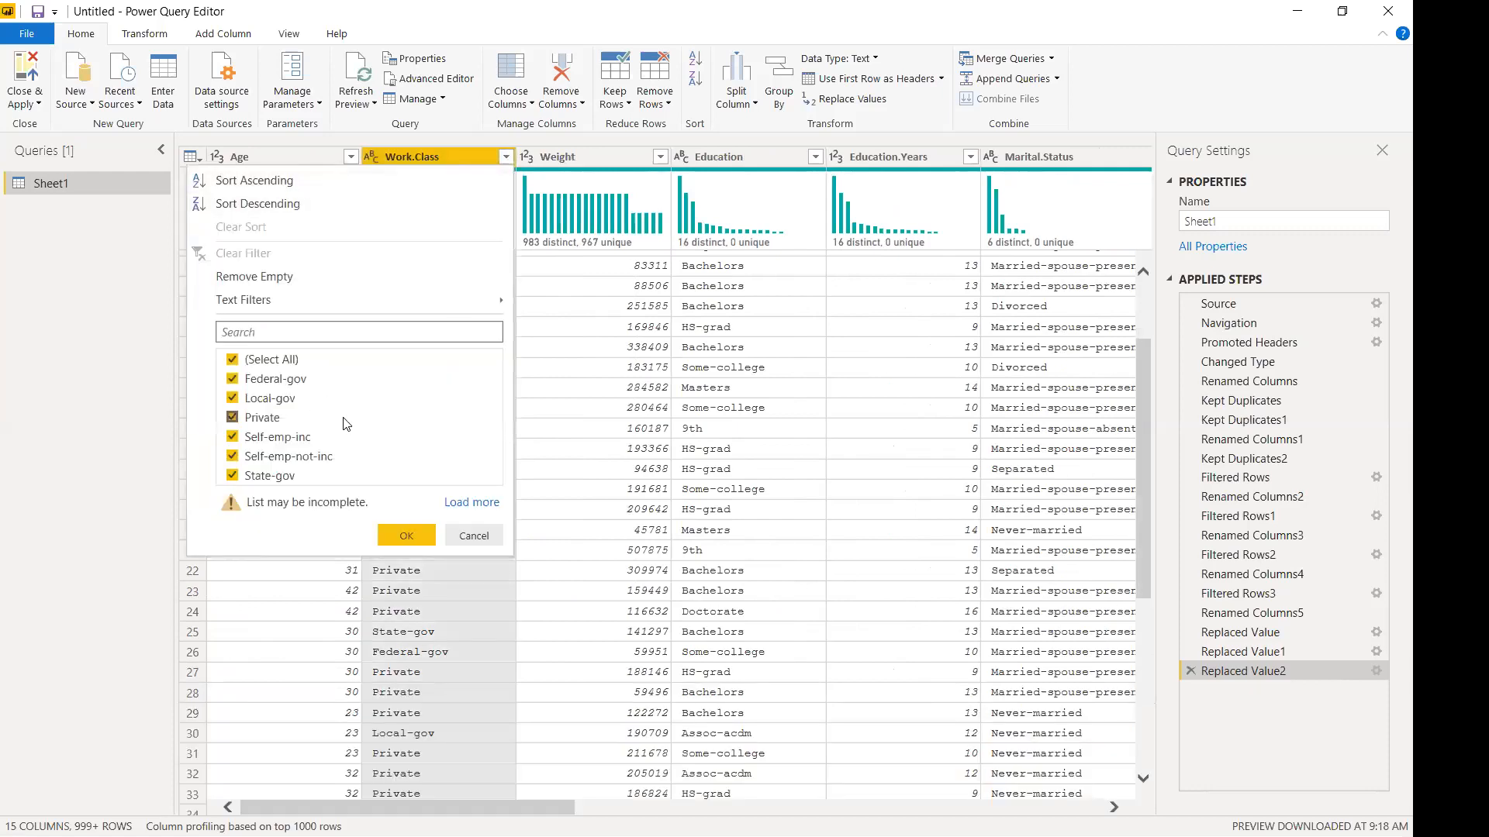
click(475, 504)
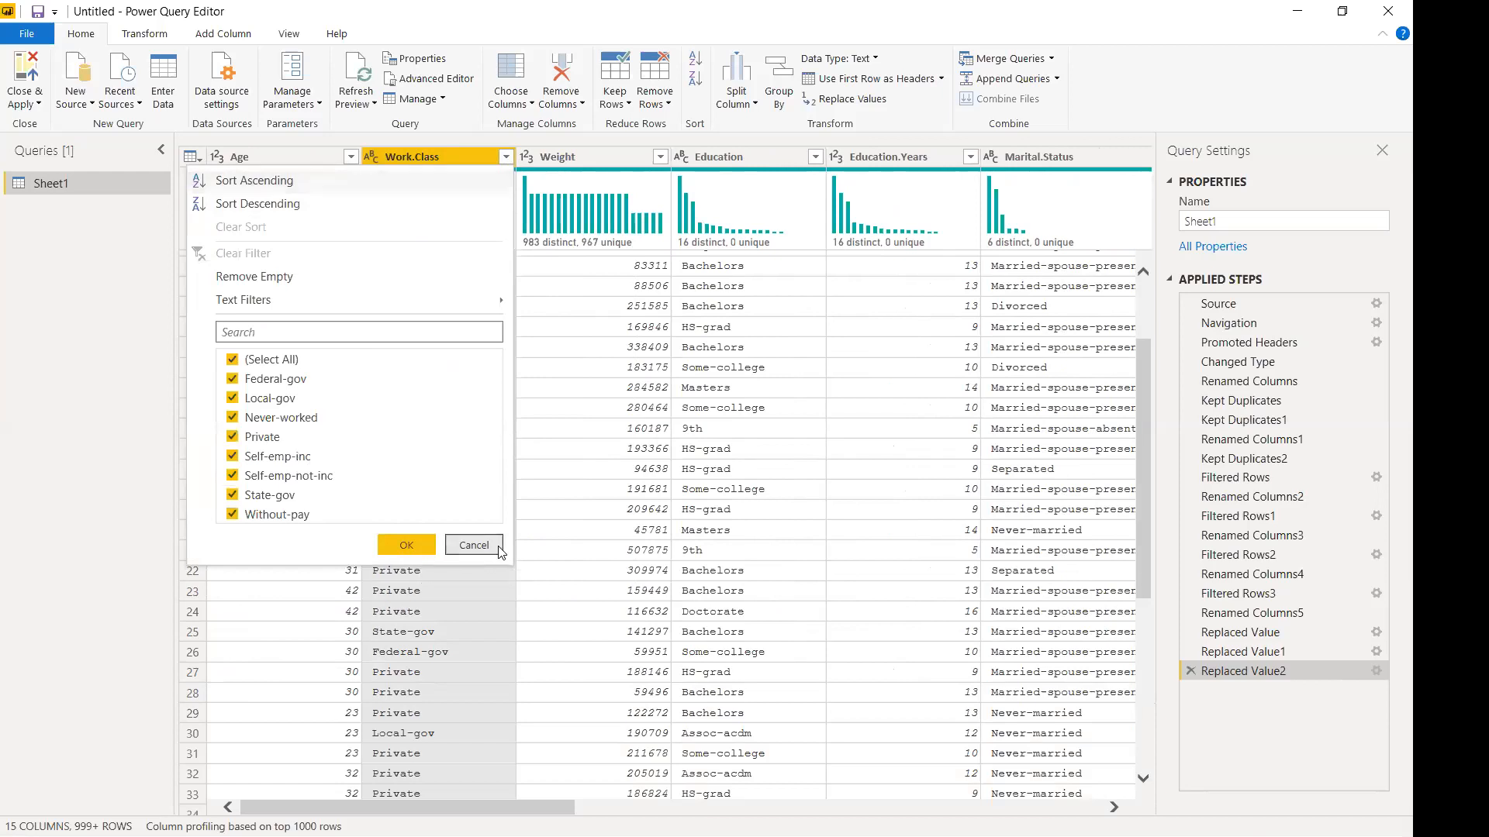
click(474, 545)
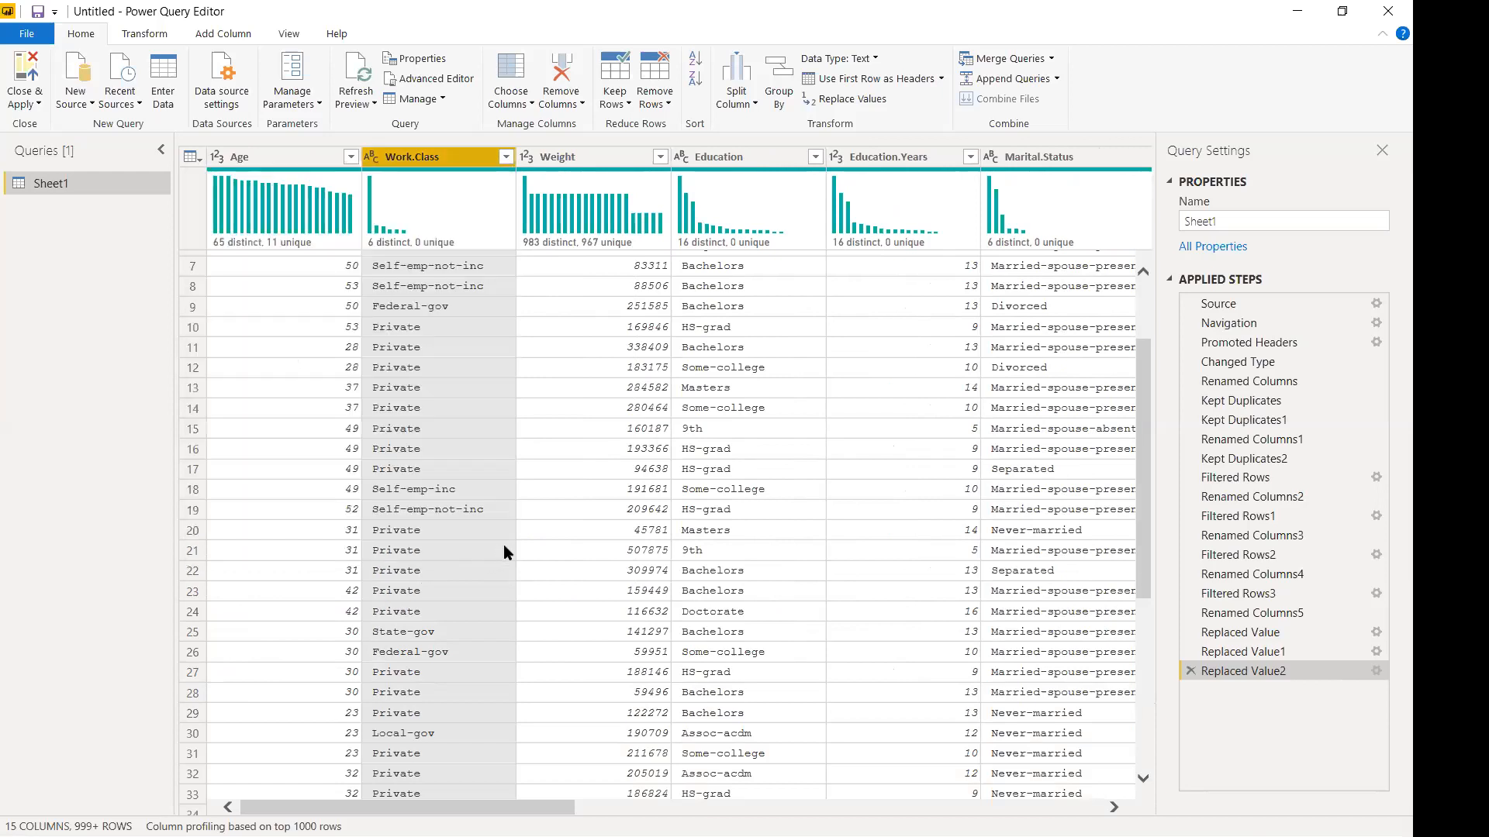
click(814, 158)
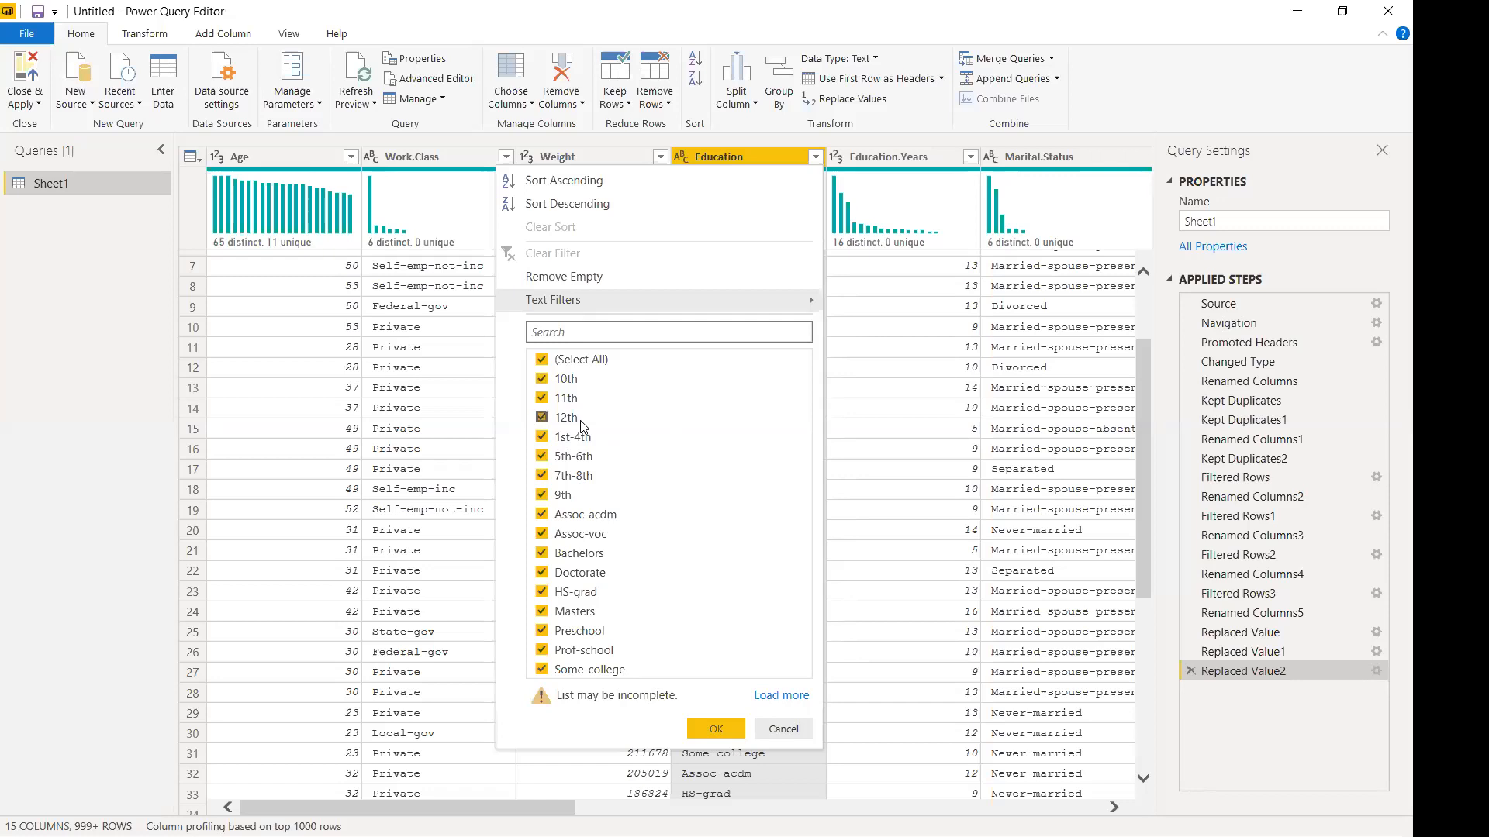
Replace the Education value 10th with Secondary, adding a Replaced Value3 step.
right_click(713, 156)
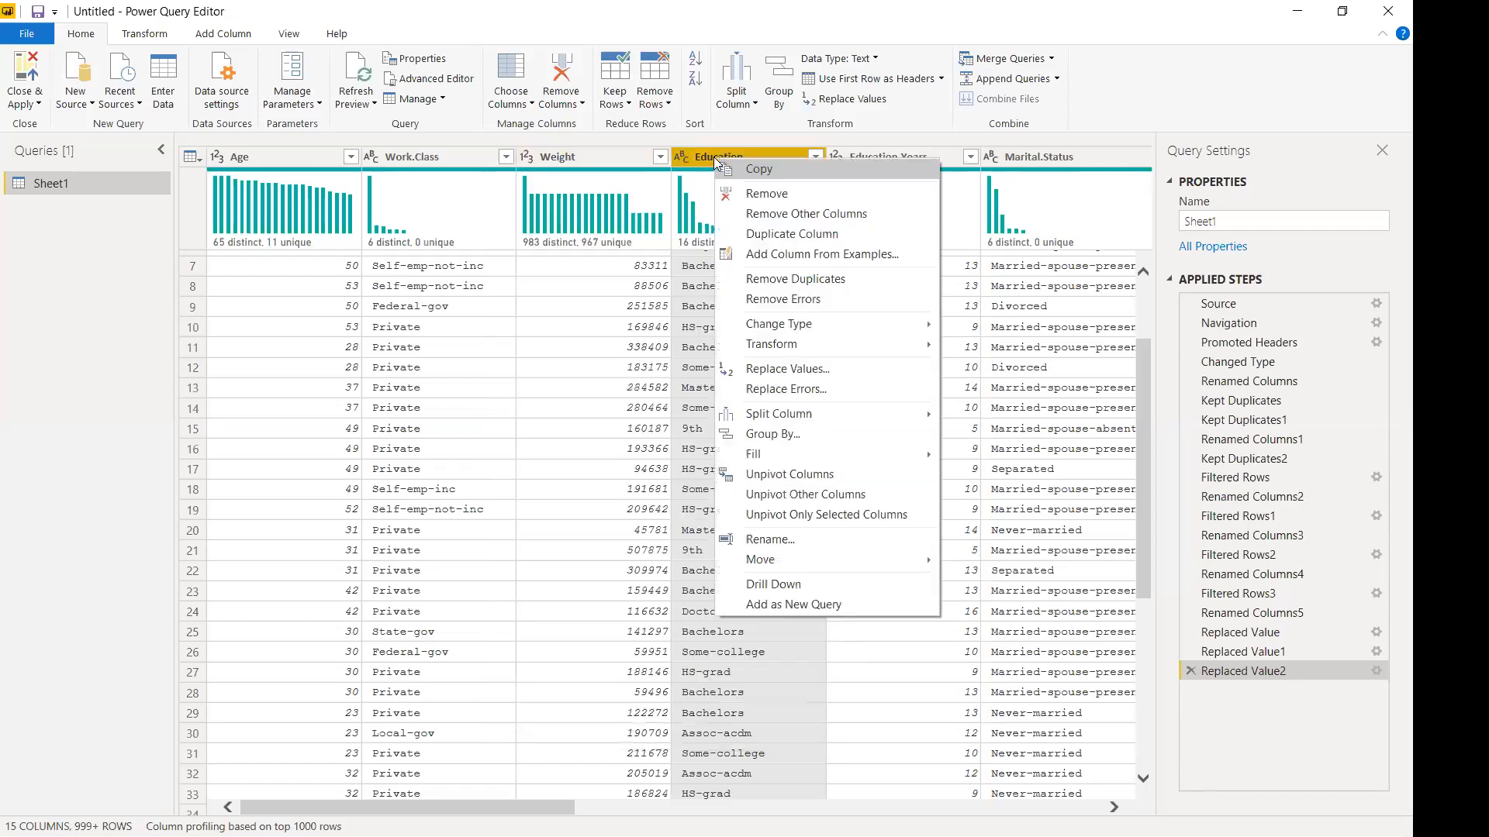
click(784, 369)
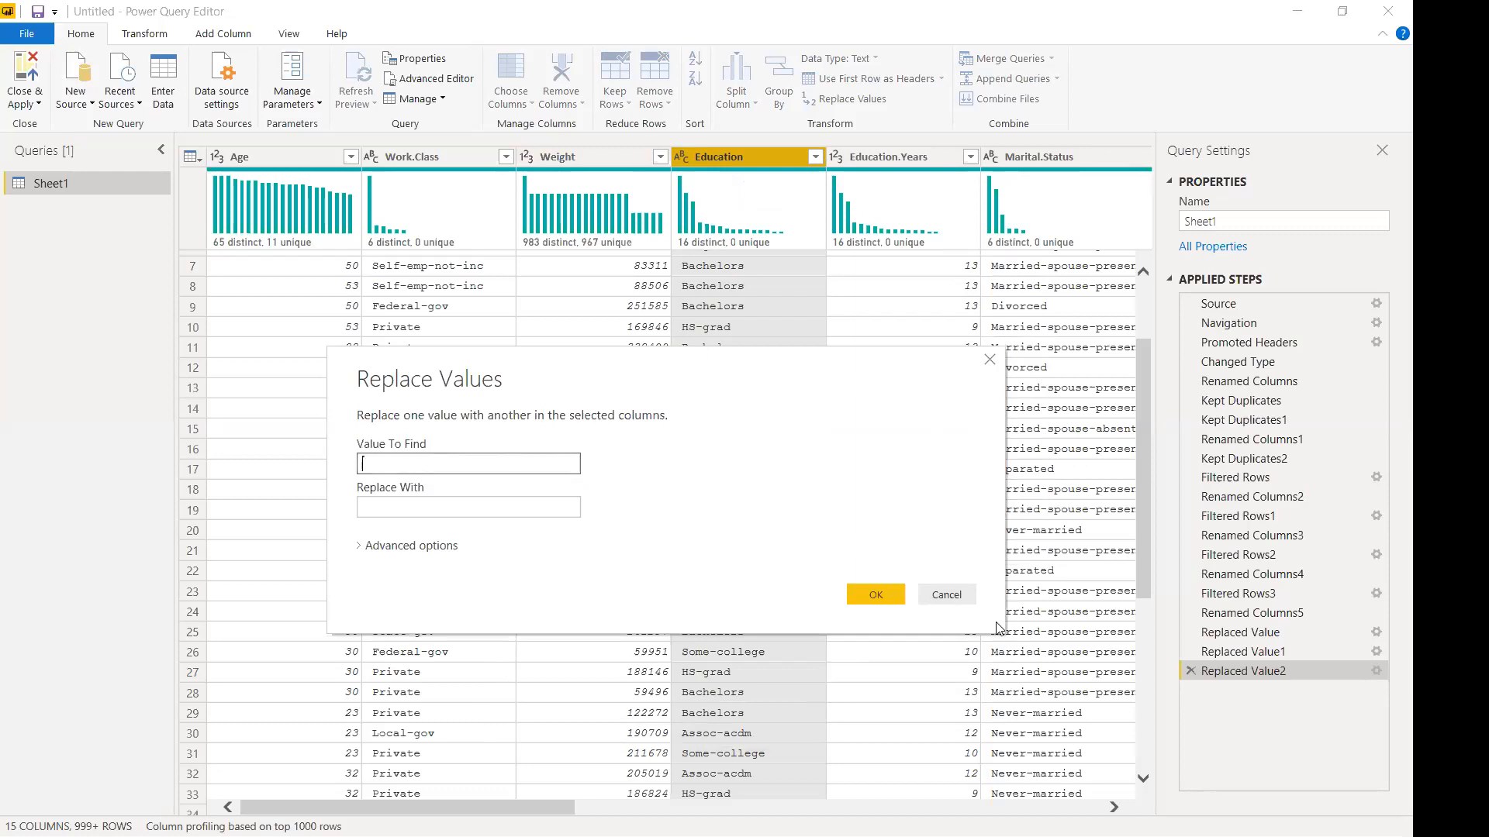
click(956, 594)
click(402, 463)
text(10th)
click(447, 507)
text(De)
key(BackSpace)
key(BackSpace)
text(Secondary)
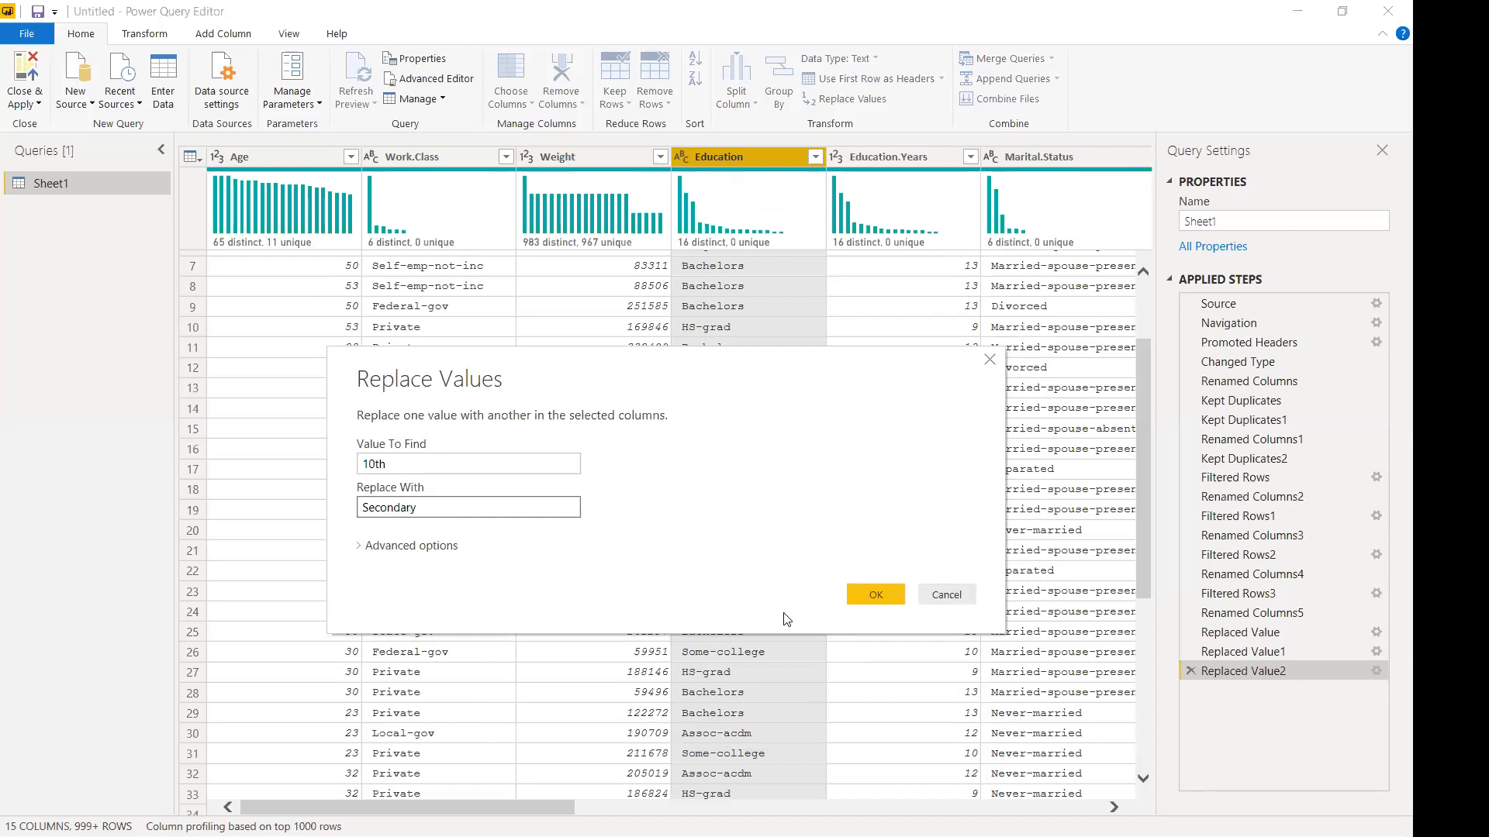
click(896, 595)
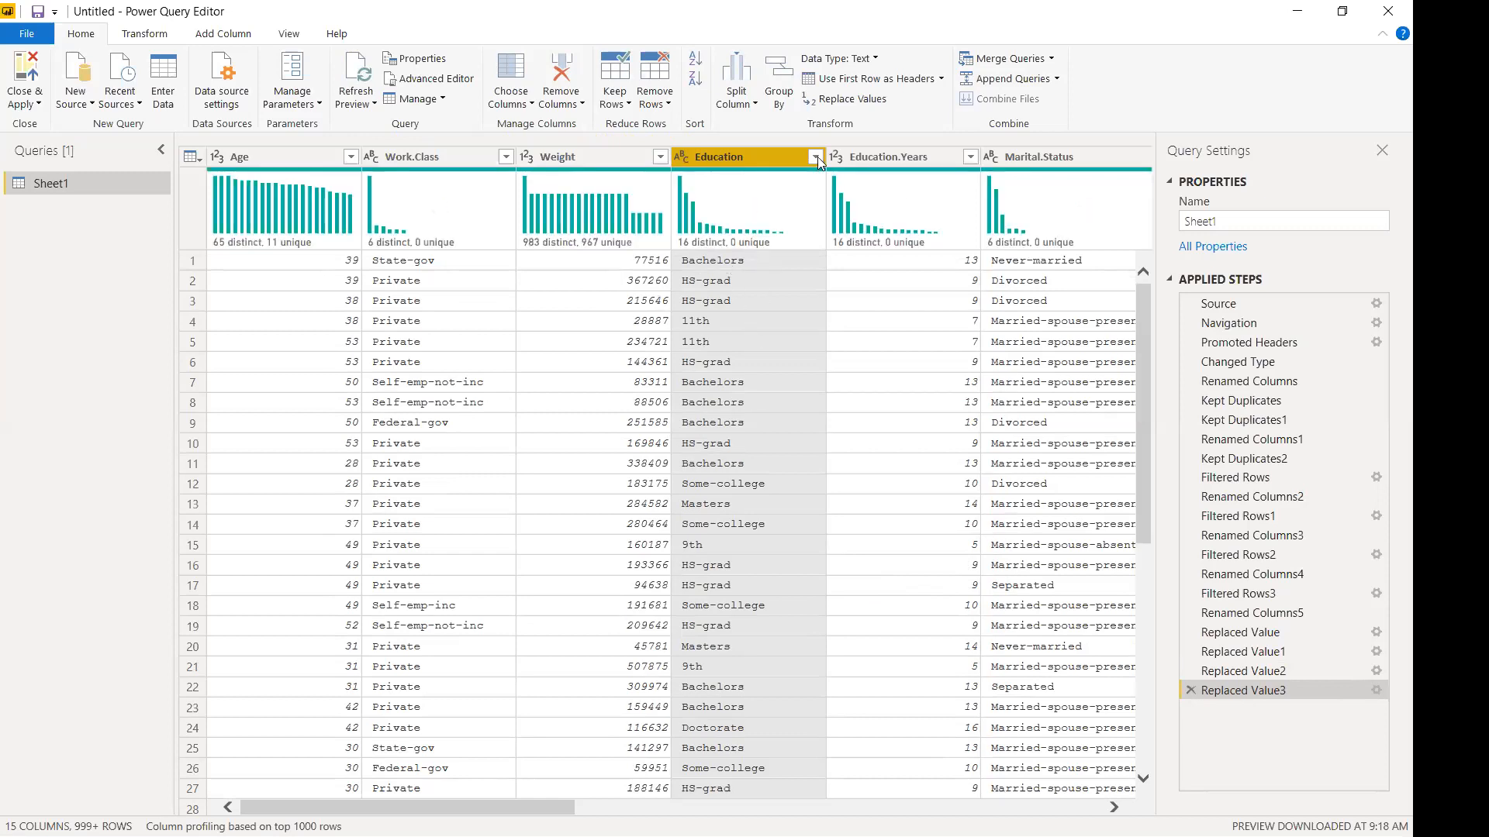
Replace the Education value 11th with Secondary.
right_click(761, 156)
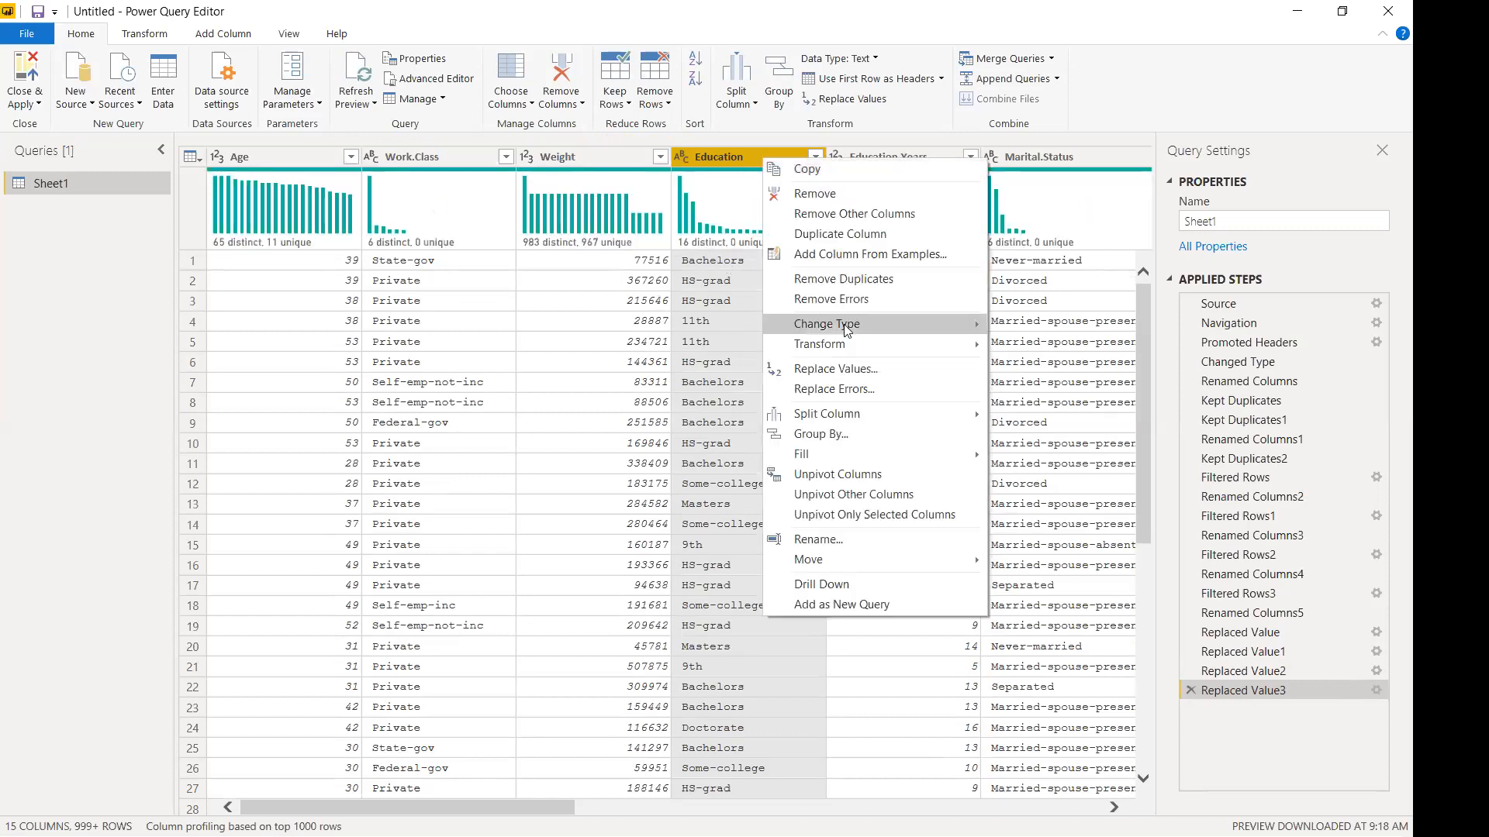
click(856, 371)
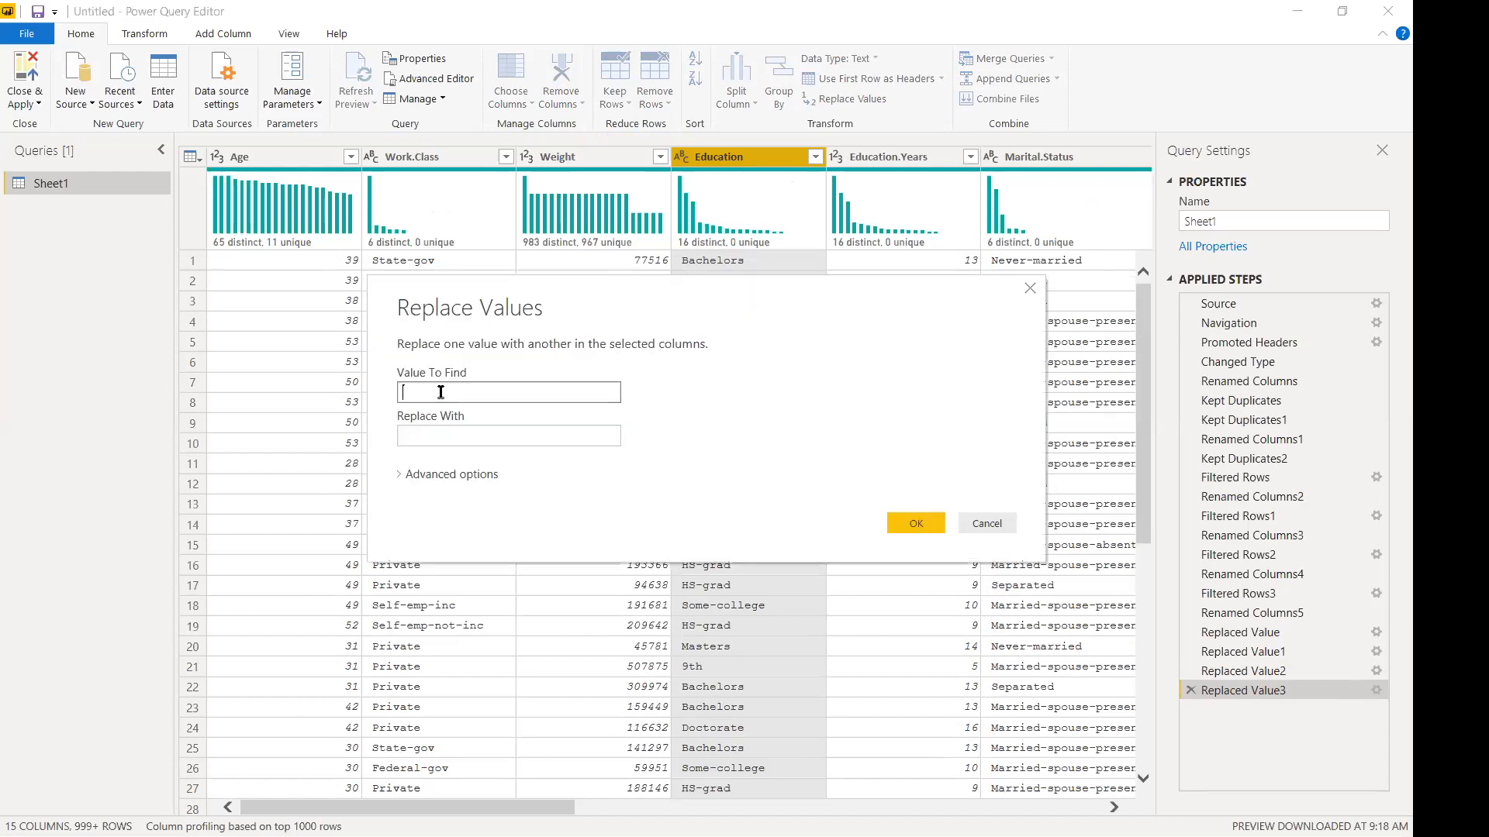
text(11th)
key(Tab)
text(Secondary)
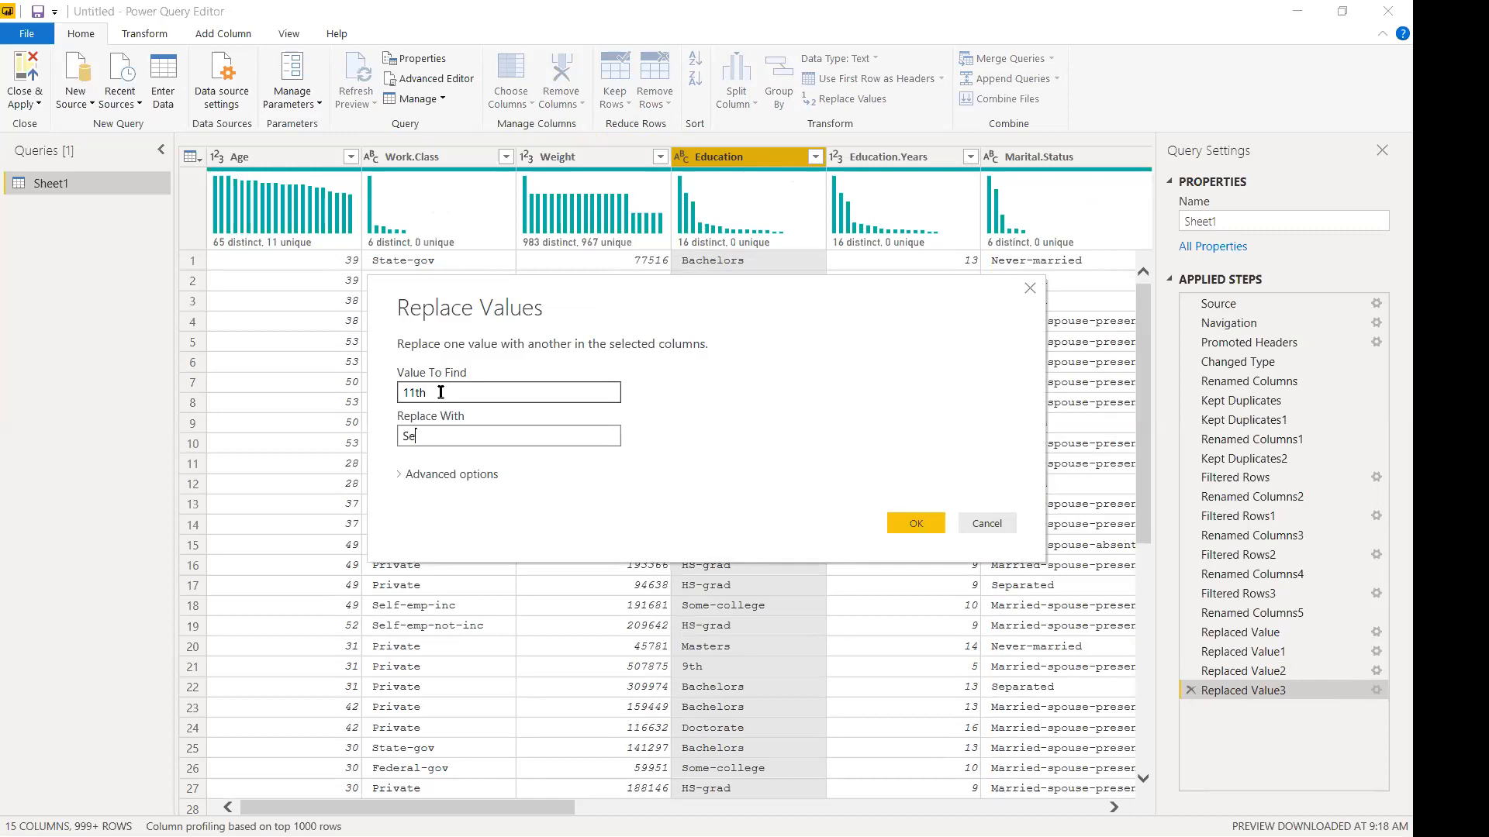
click(916, 524)
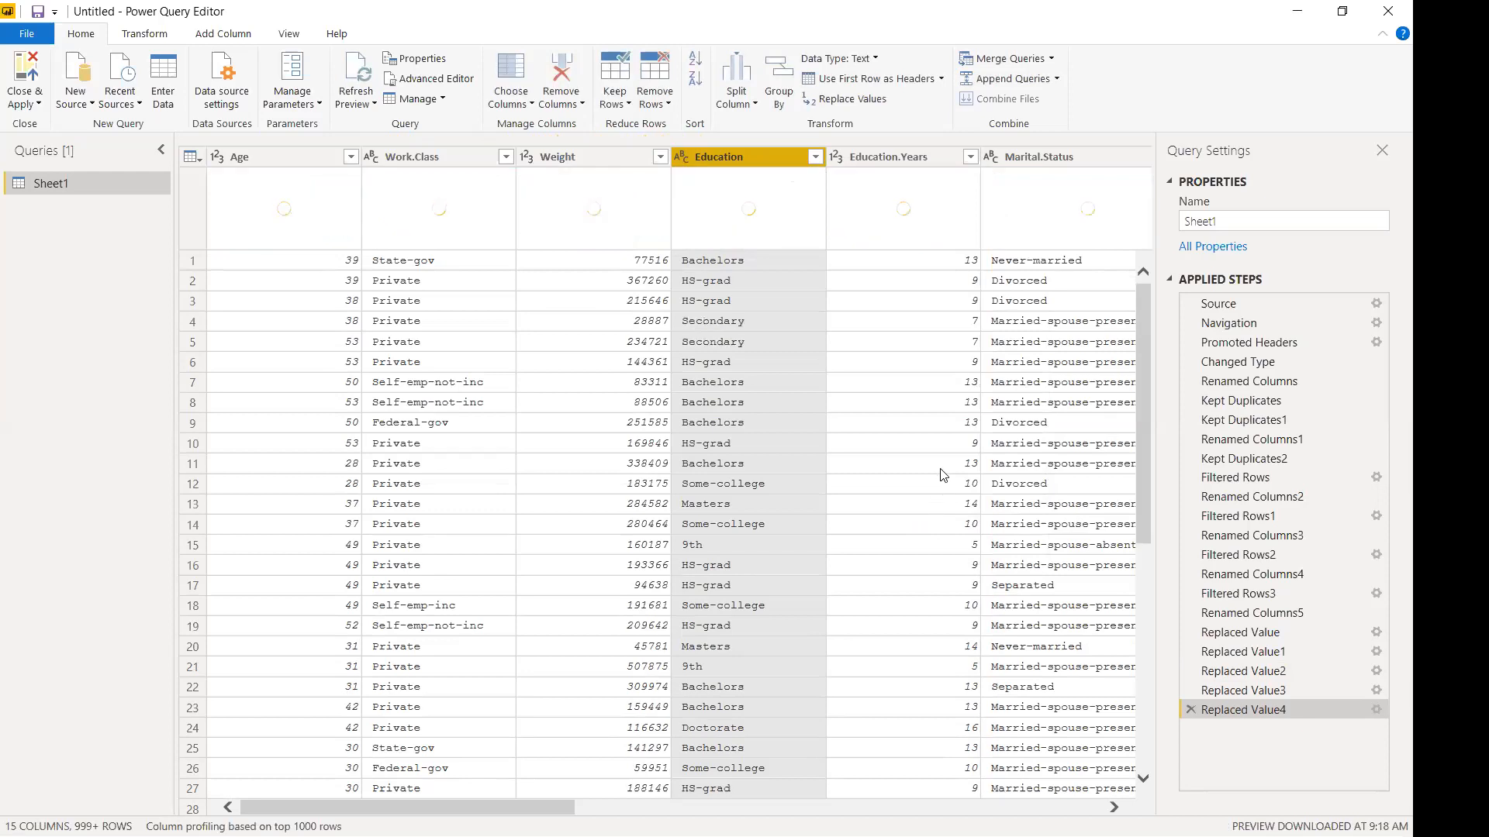
Review the remaining Education values in the column's filter list.
click(815, 158)
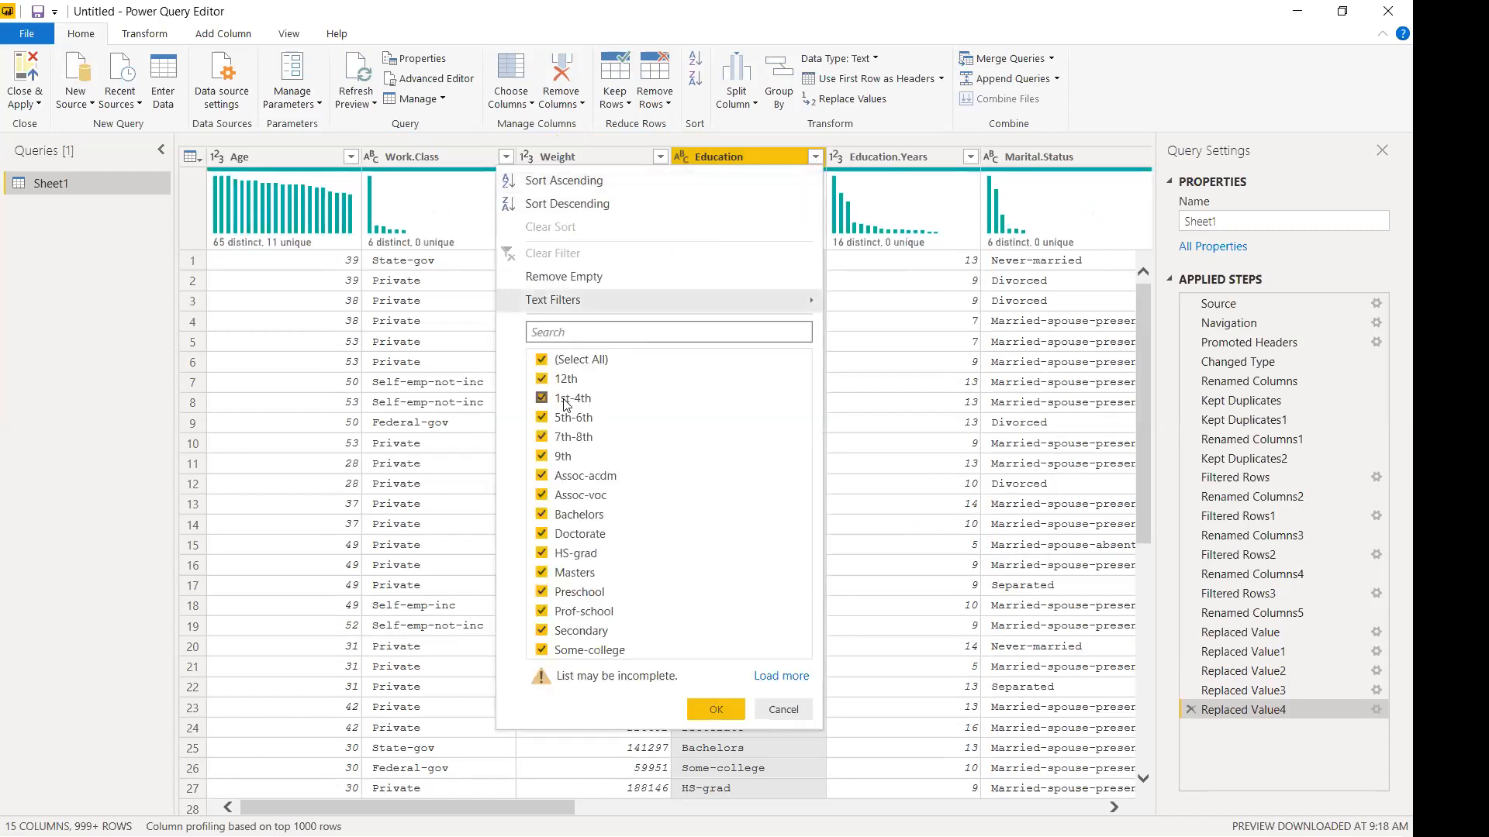
click(768, 712)
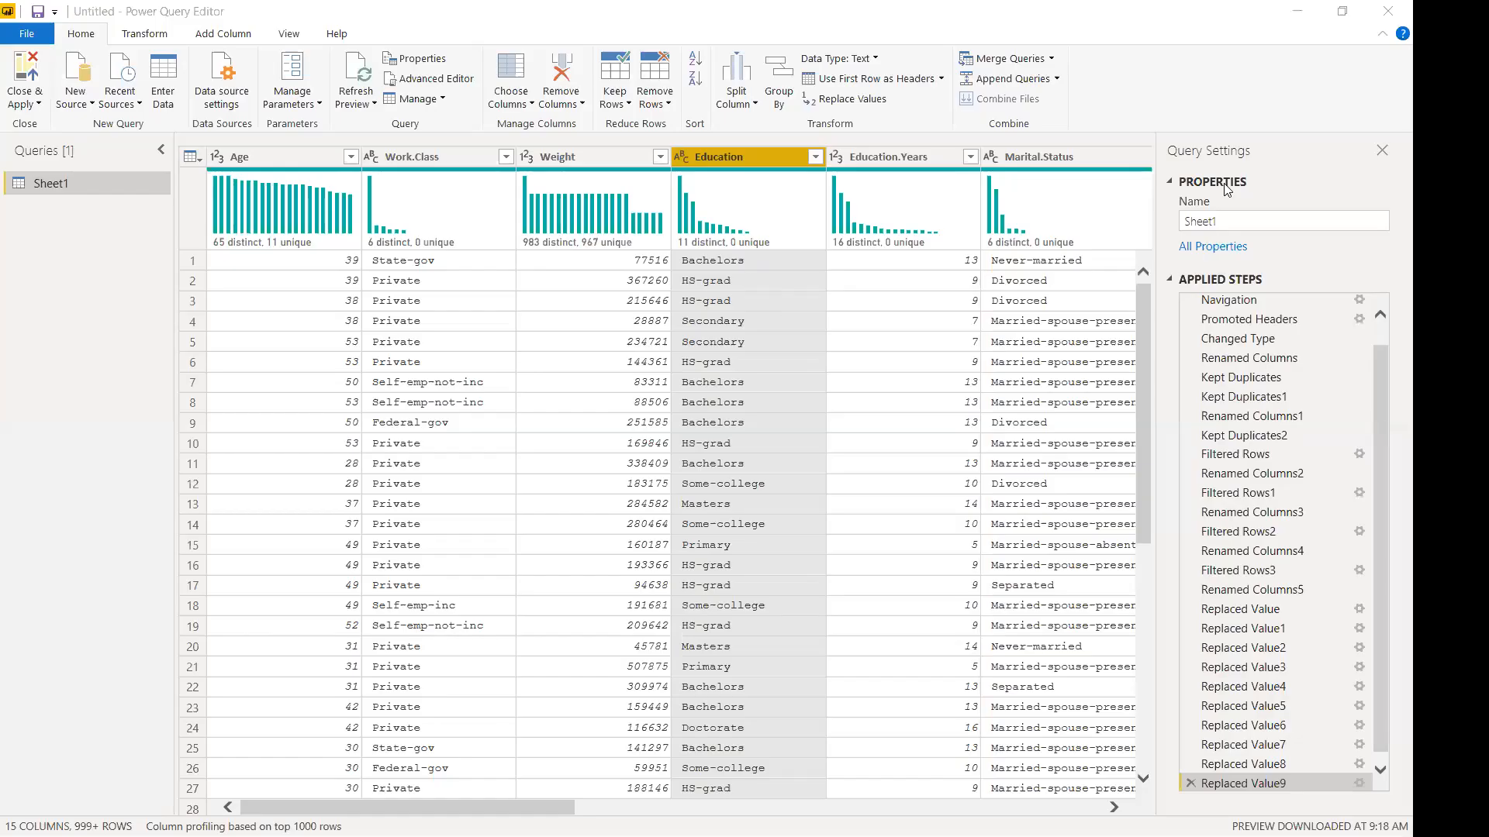
click(814, 158)
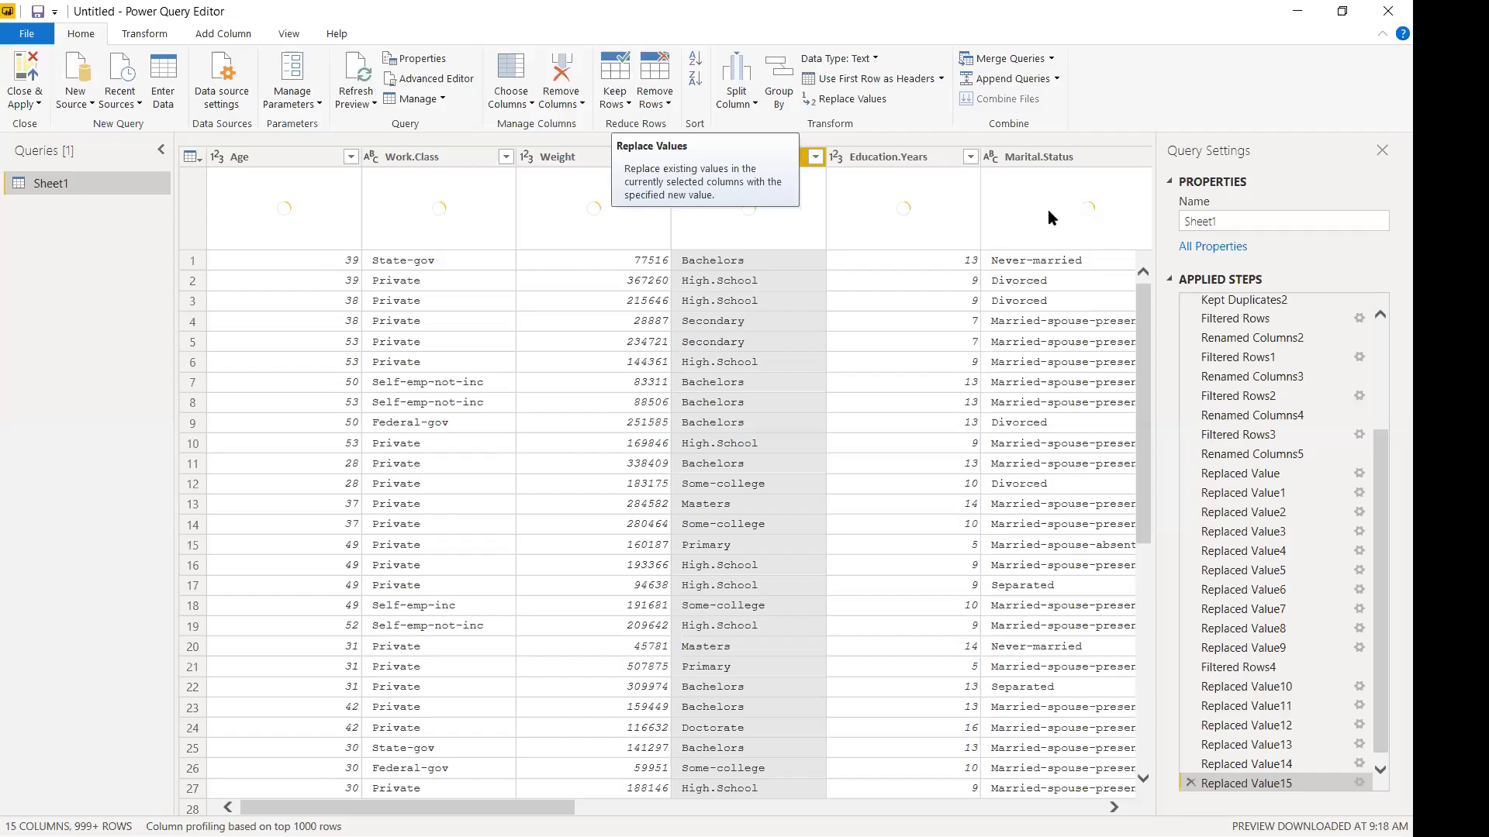
Open the Education filter list to review categories like High.School, Secondary and Primary.
click(815, 157)
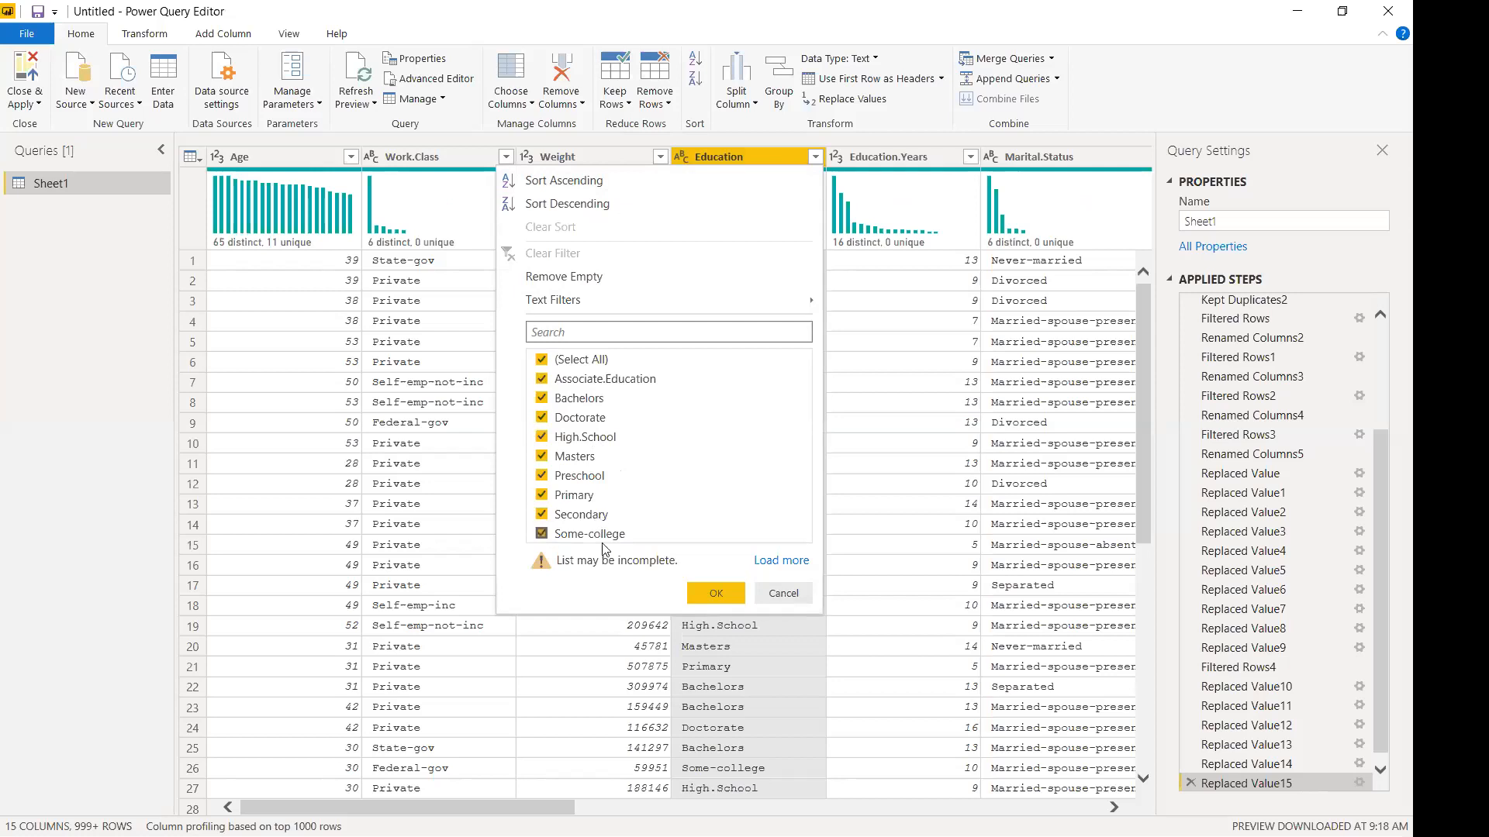
Replace every Some-college entry in the Education column with College, adding Replaced Value16.
click(786, 596)
right_click(727, 154)
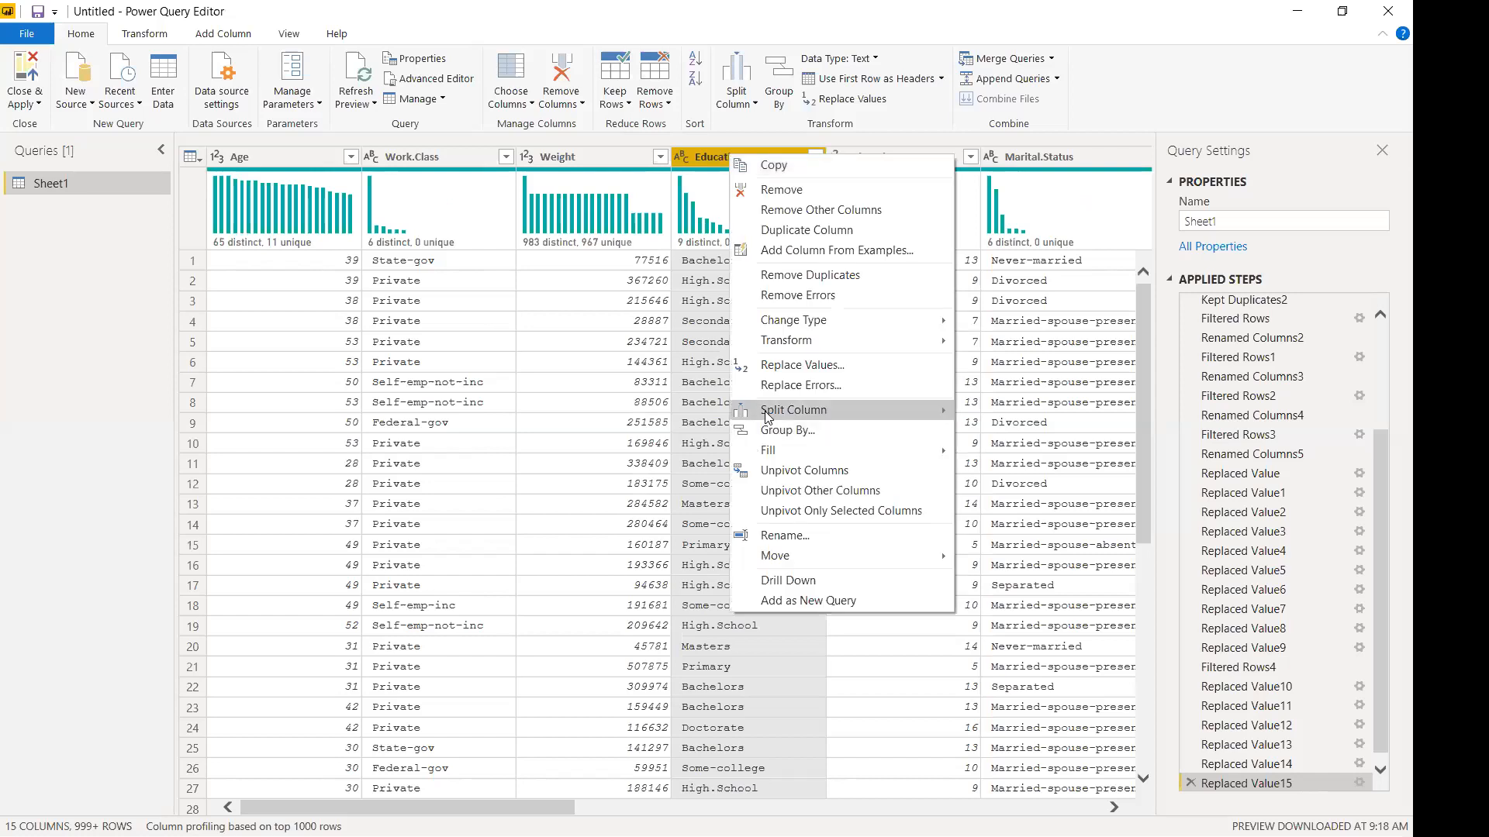
key(Escape)
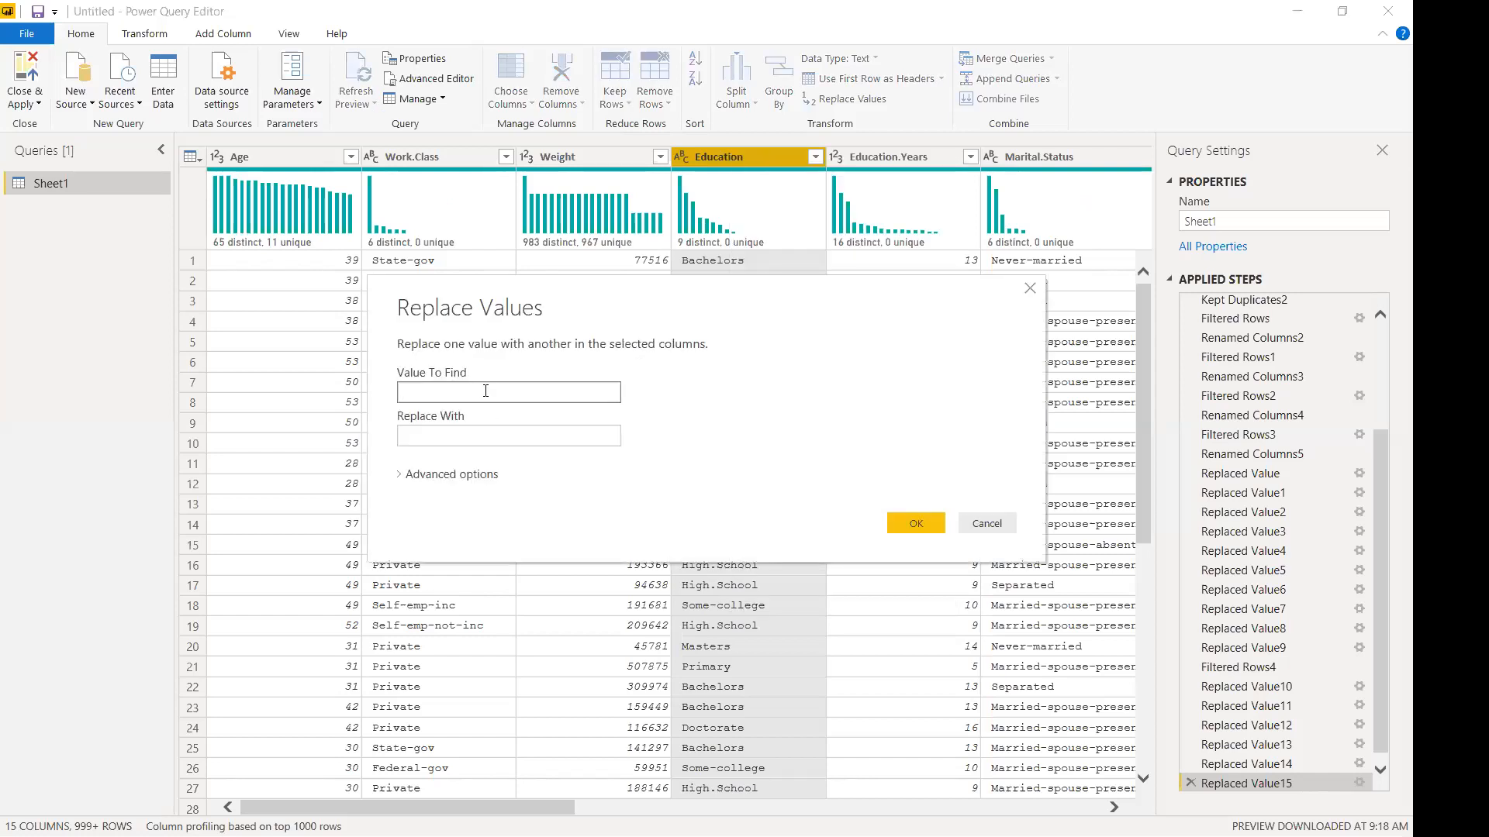
text(Some-college)
key(Tab)
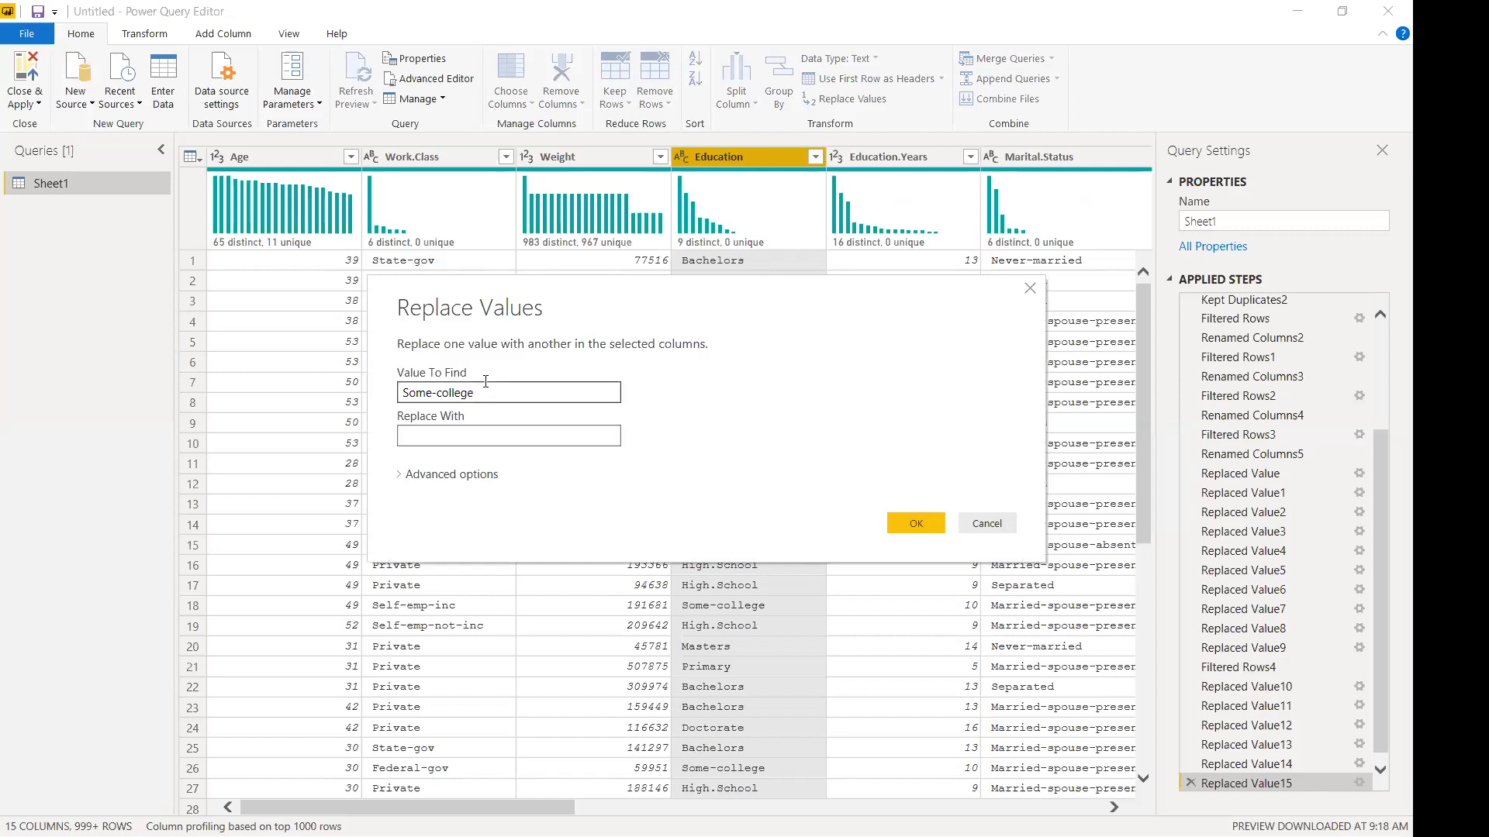
text(College)
click(922, 529)
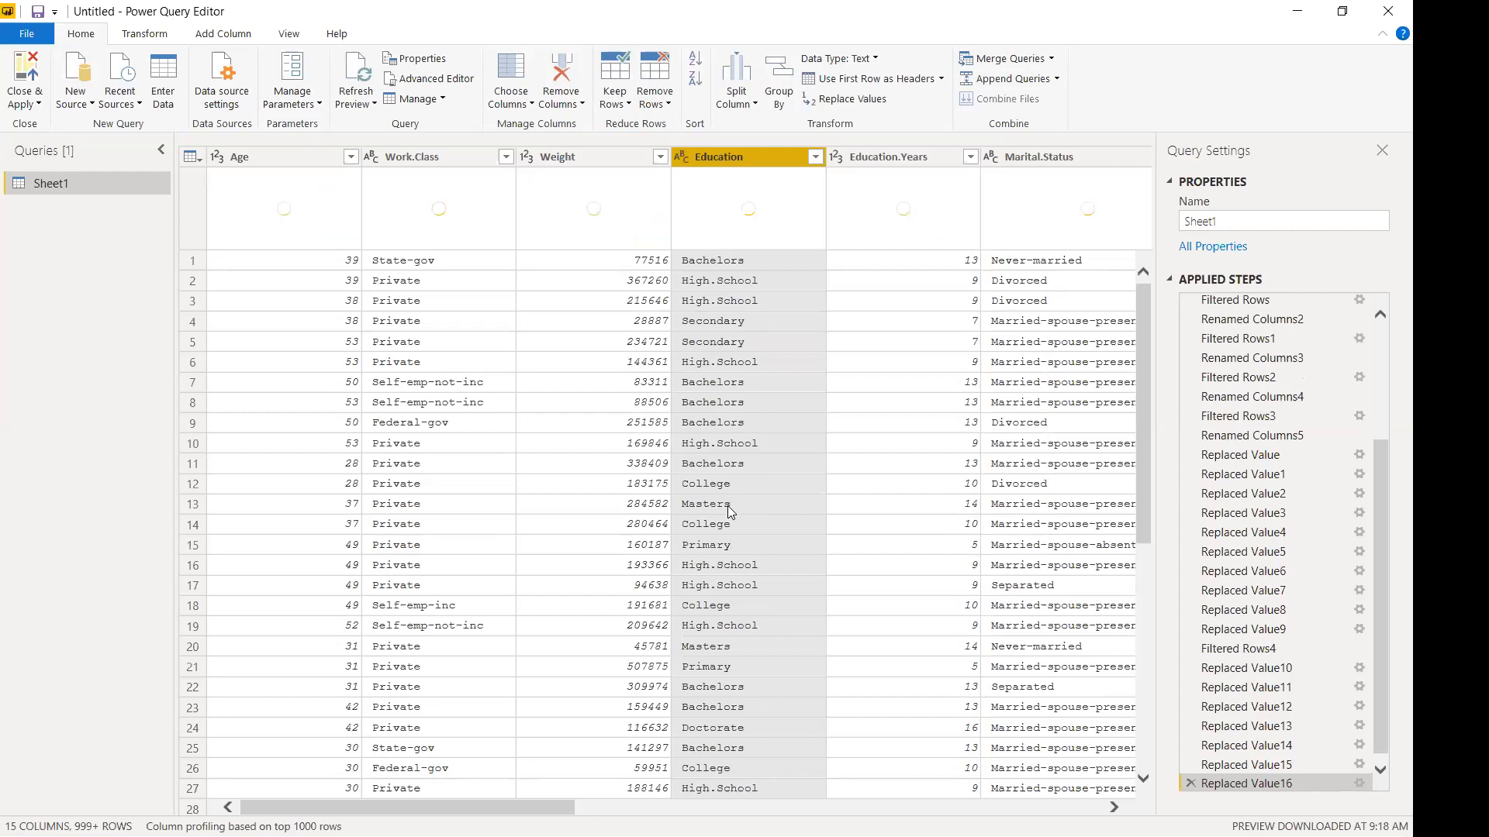
click(816, 158)
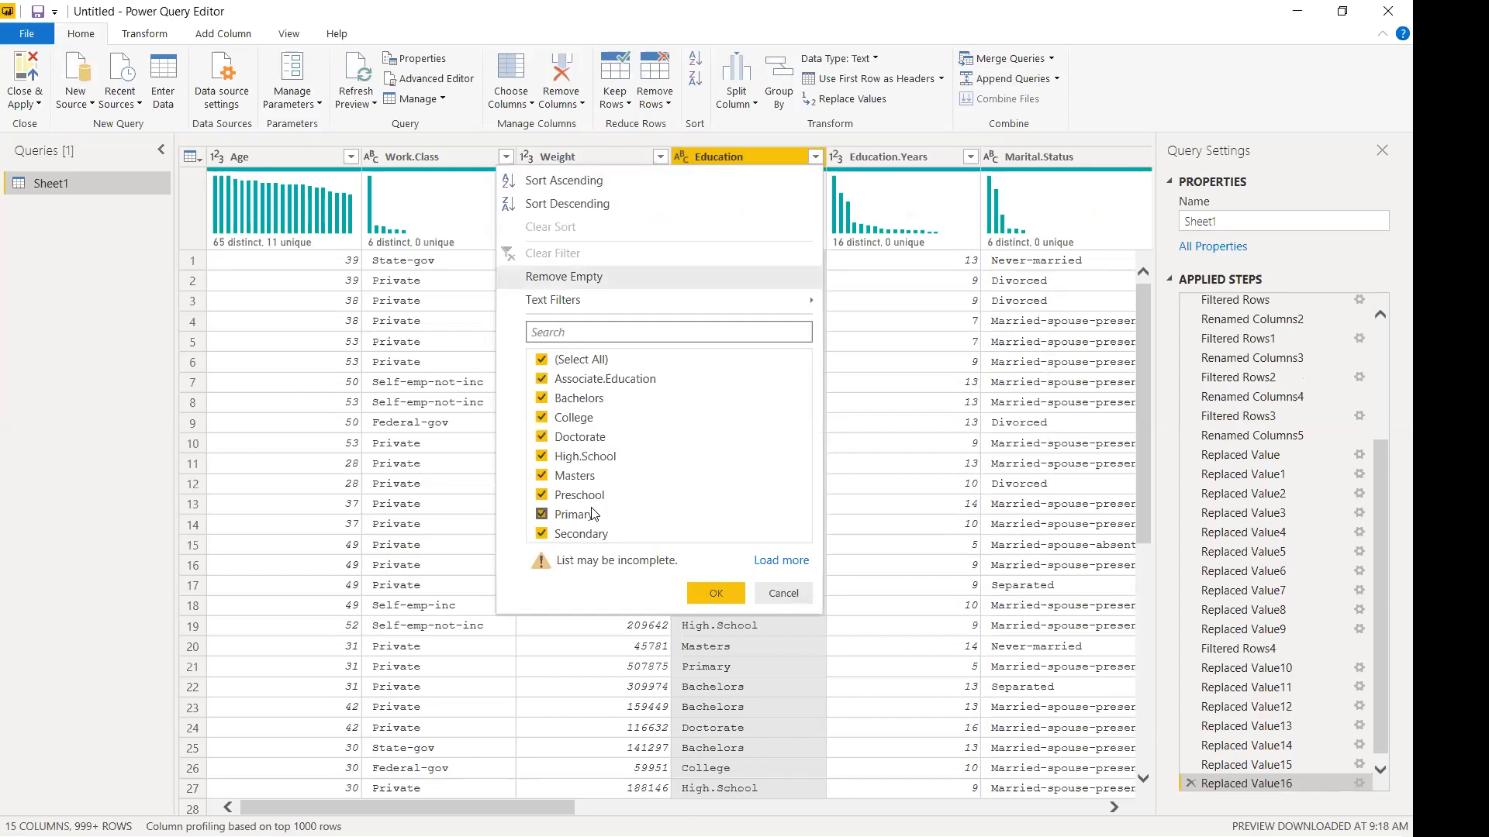
Replace Preschool with Kindergarten in the Education column.
click(783, 593)
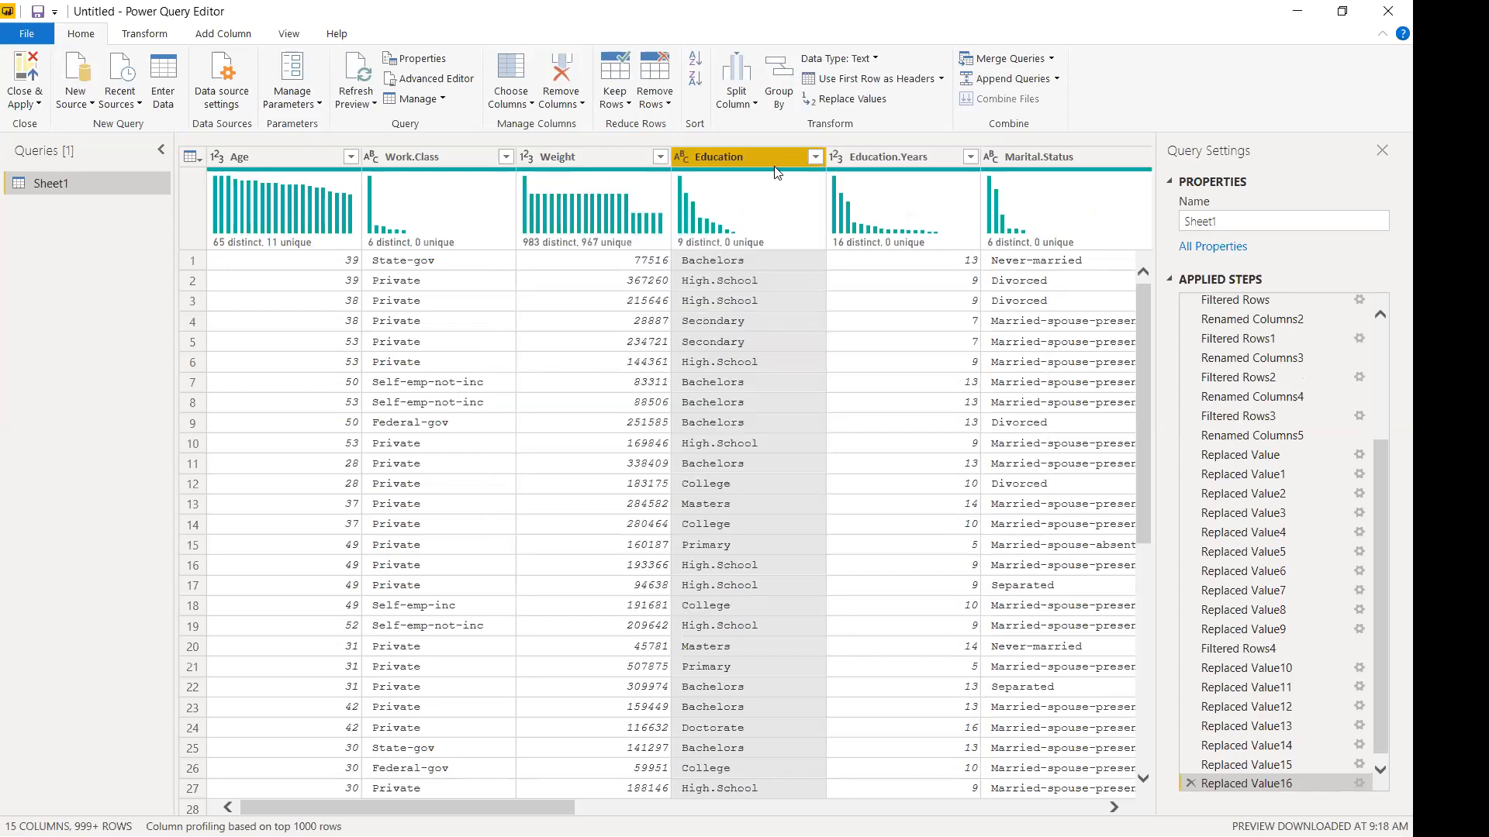
right_click(775, 159)
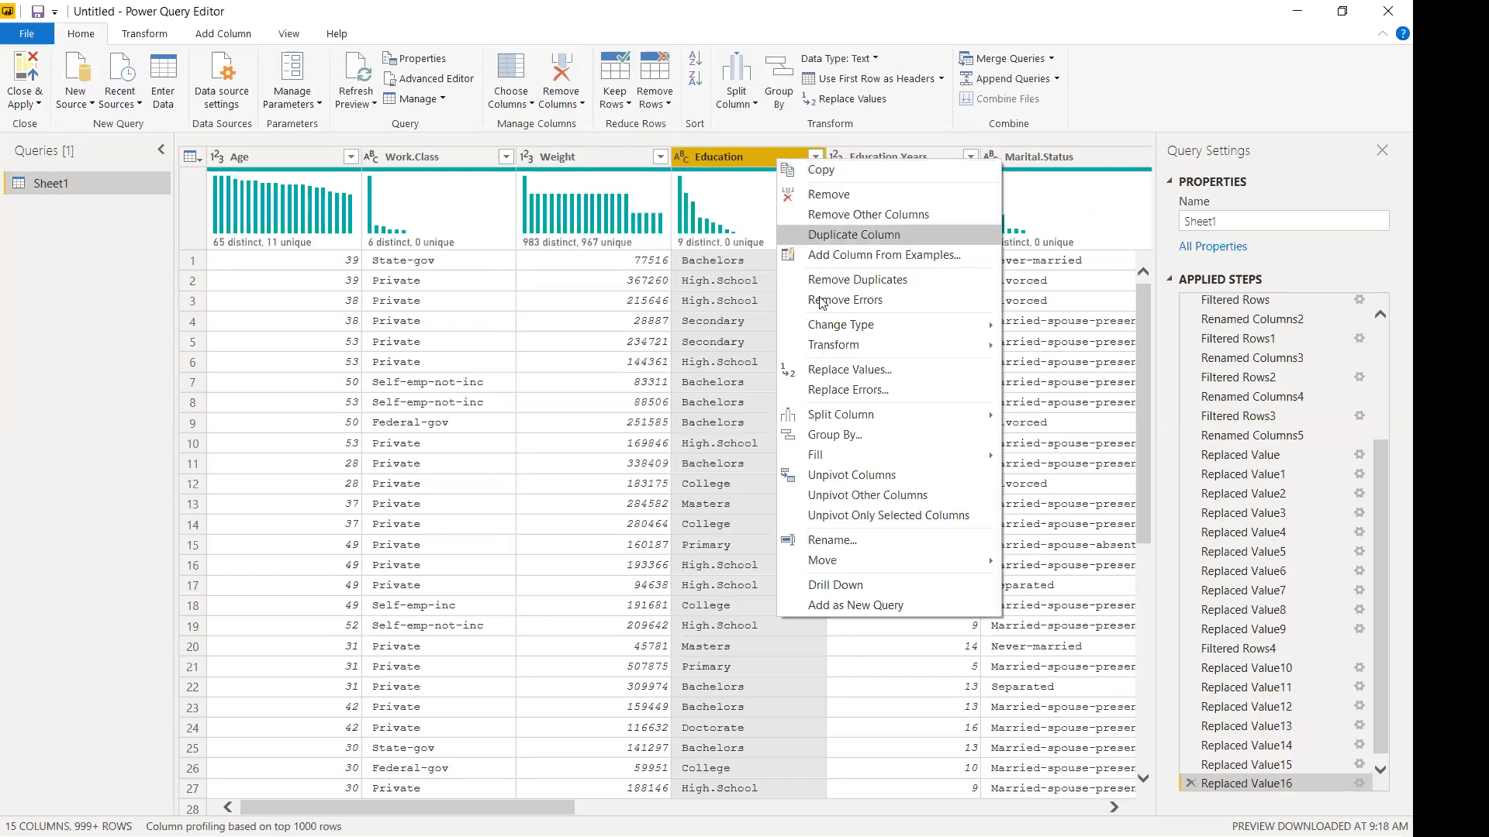
click(851, 378)
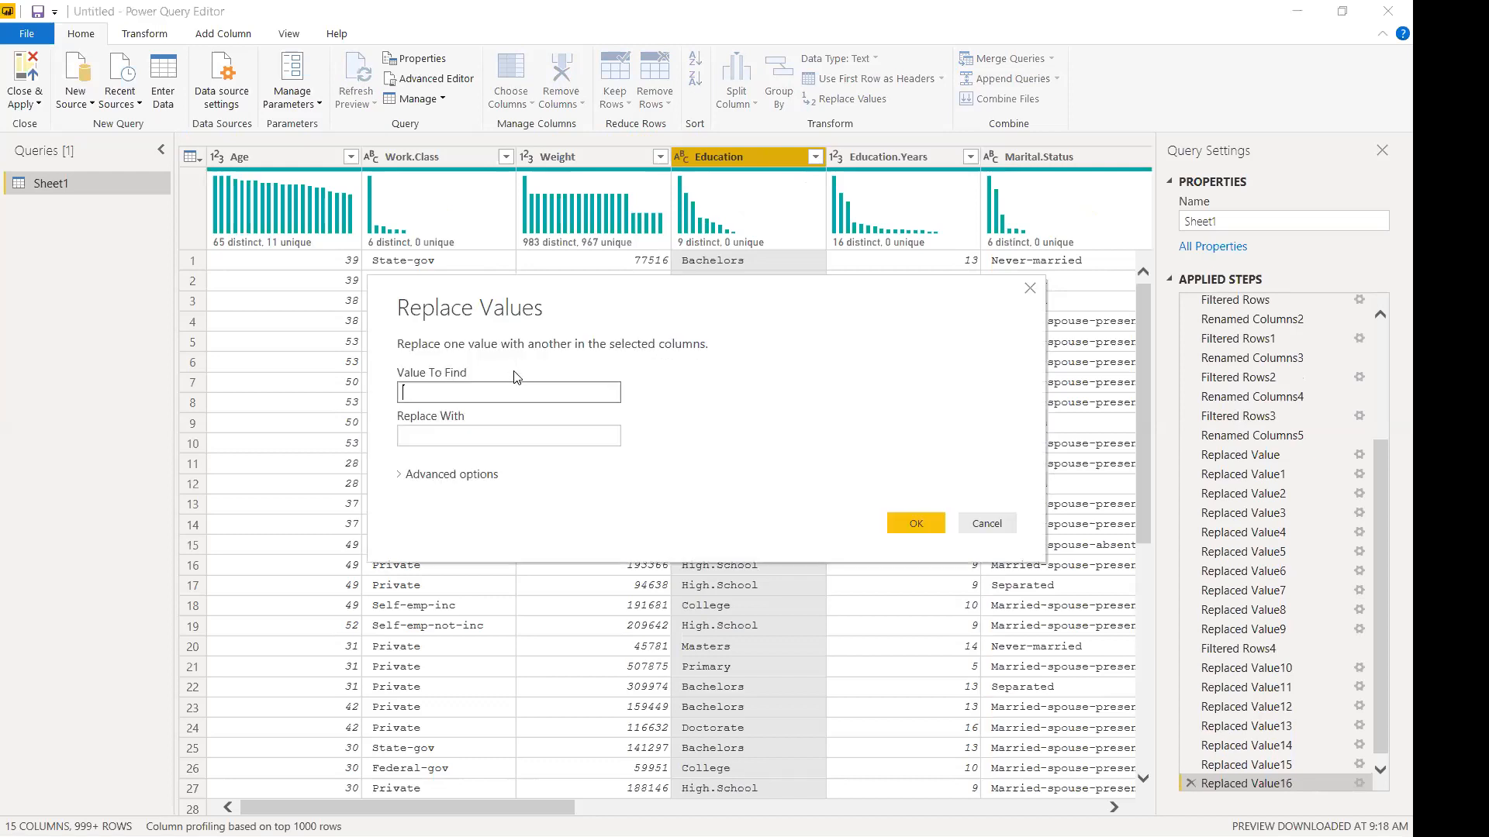
text(Preschool)
key(Tab)
text(Kindergad)
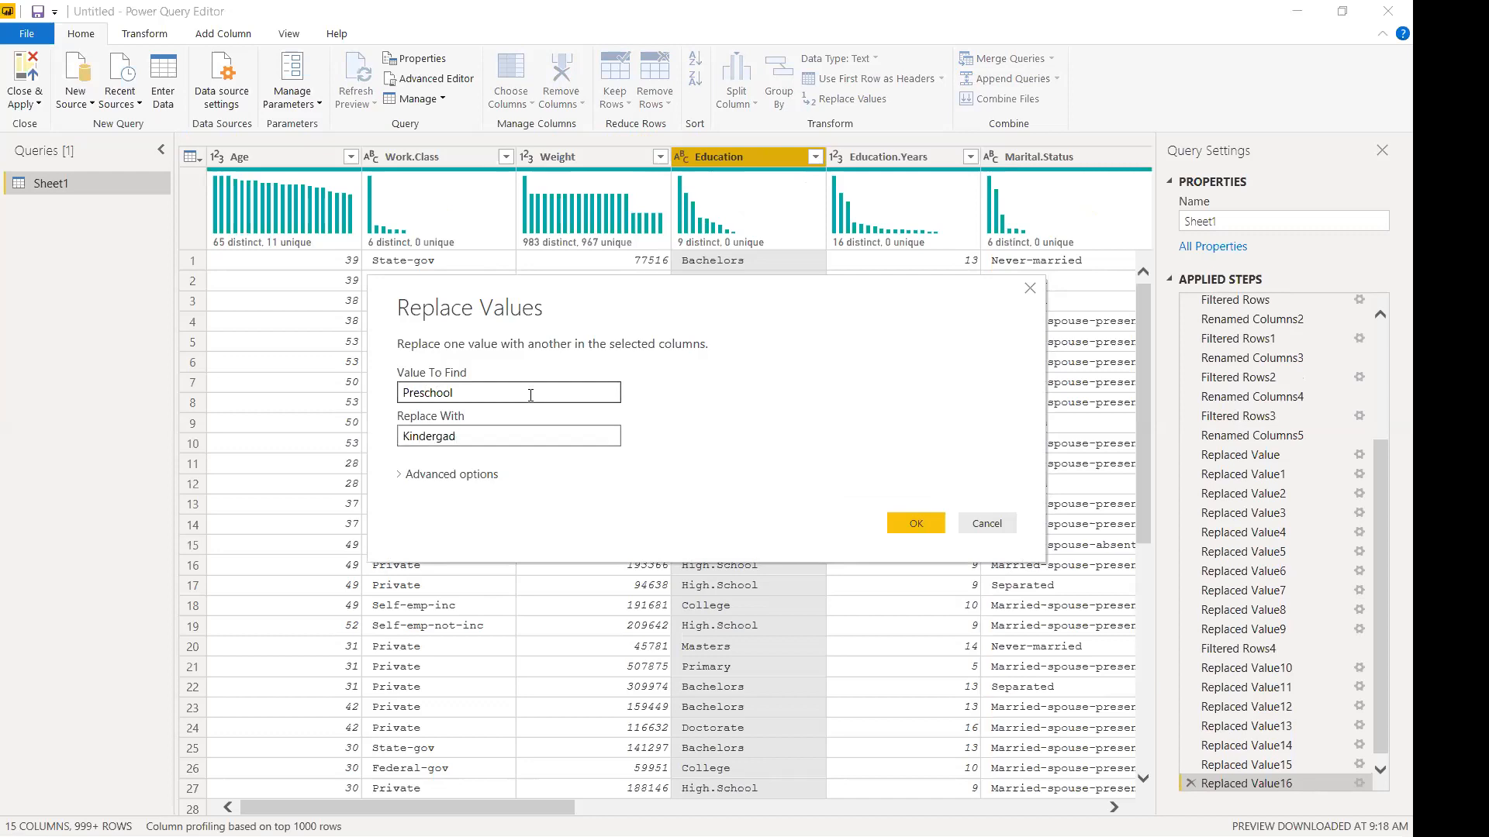
key(BackSpace)
text(rten)
click(912, 531)
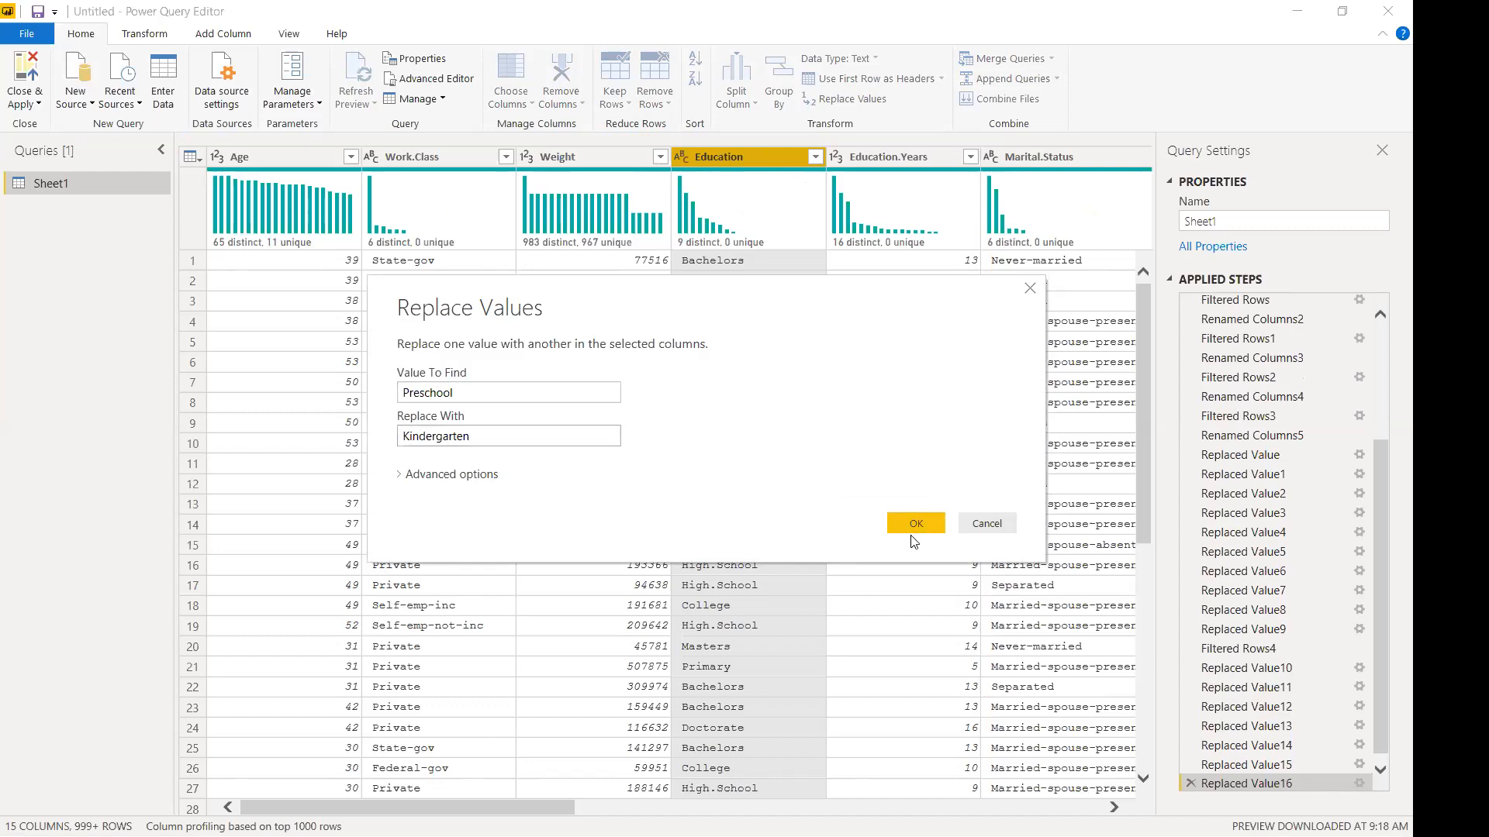
click(917, 525)
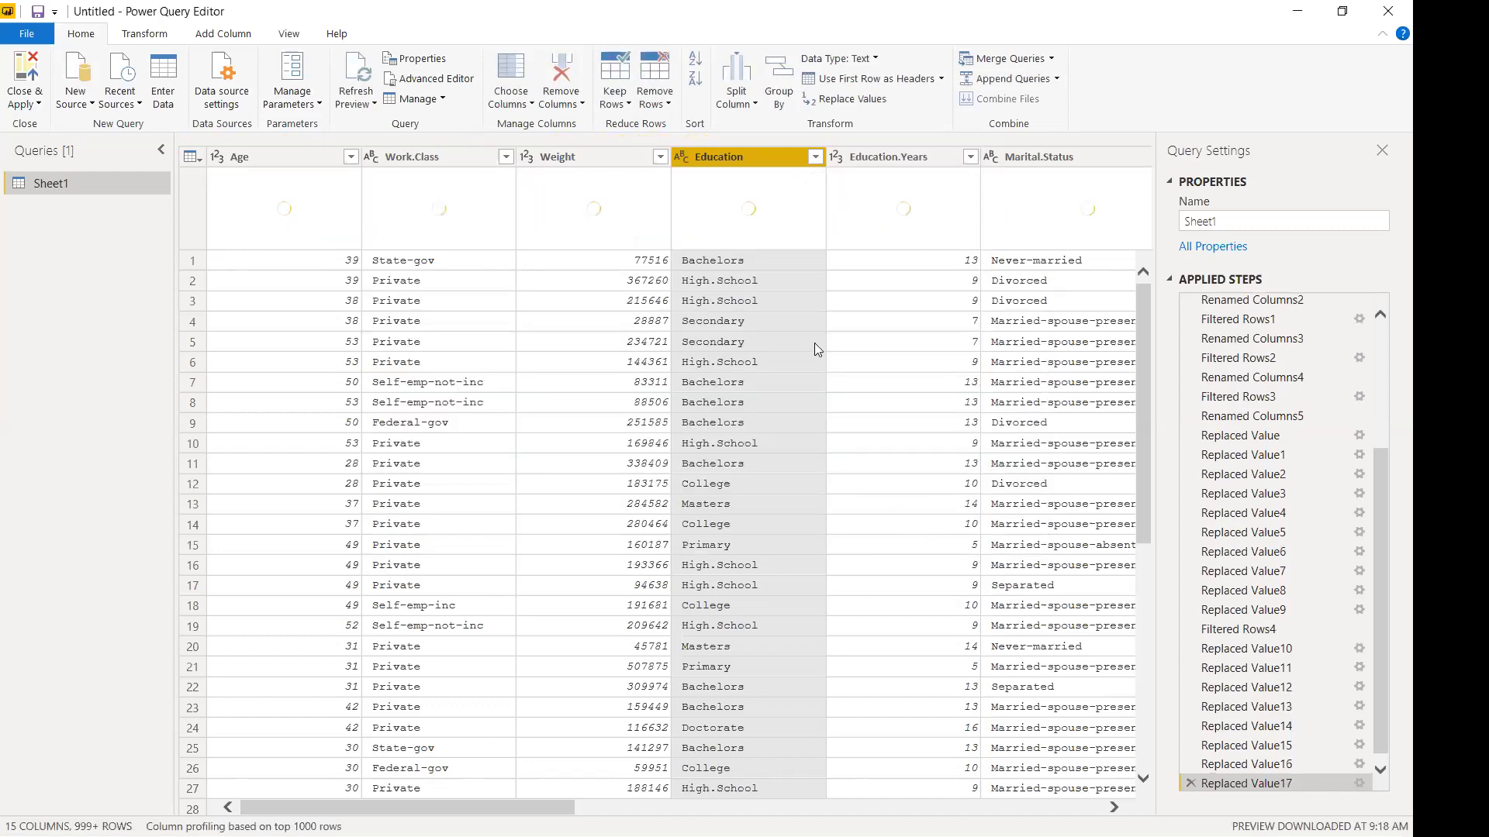
Add a Filtered Rows5 filter step on the Education values.
click(815, 157)
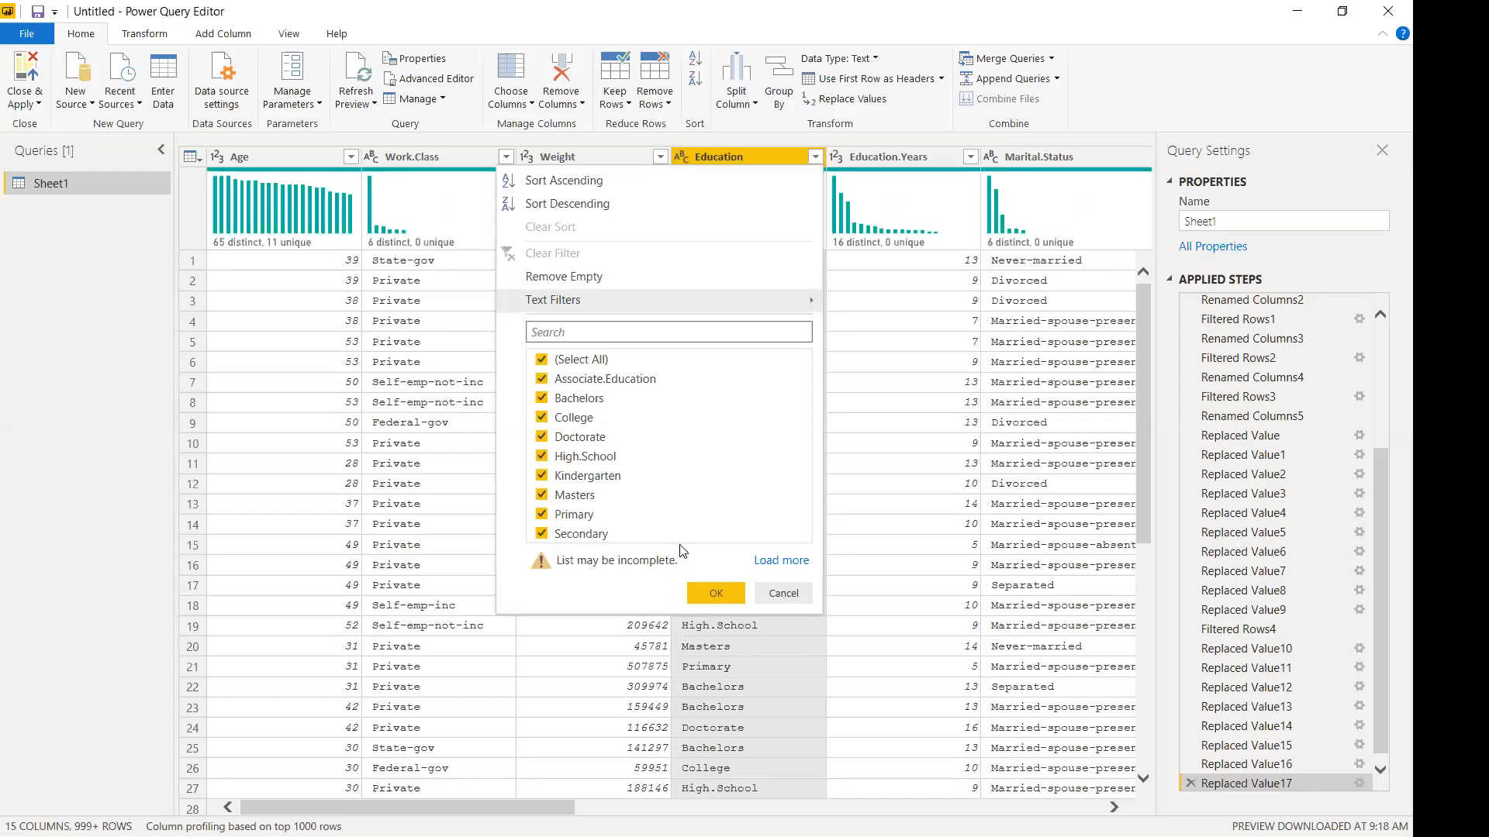
click(714, 594)
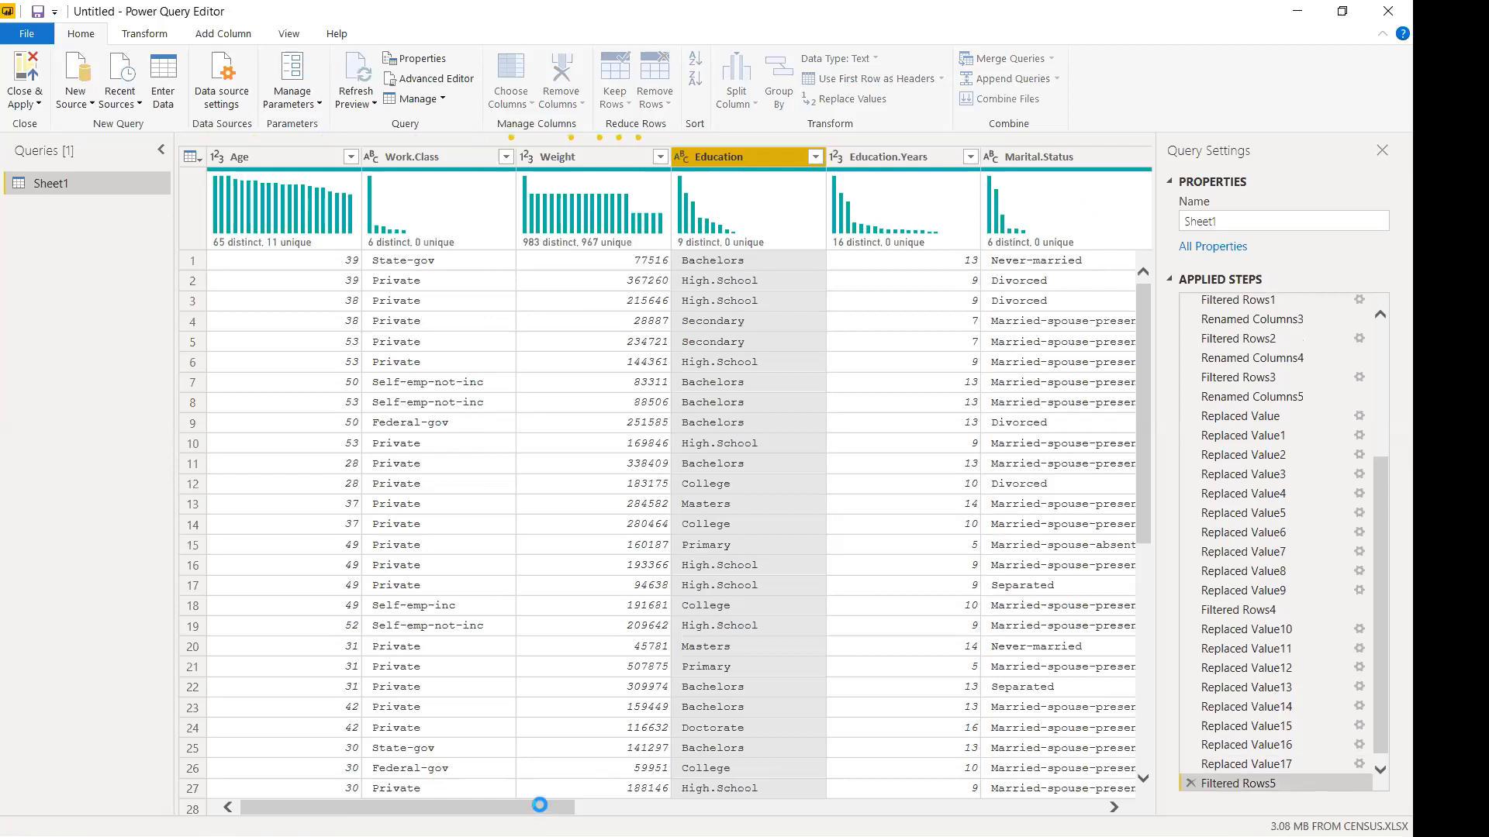
drag(542, 811, 1070, 811)
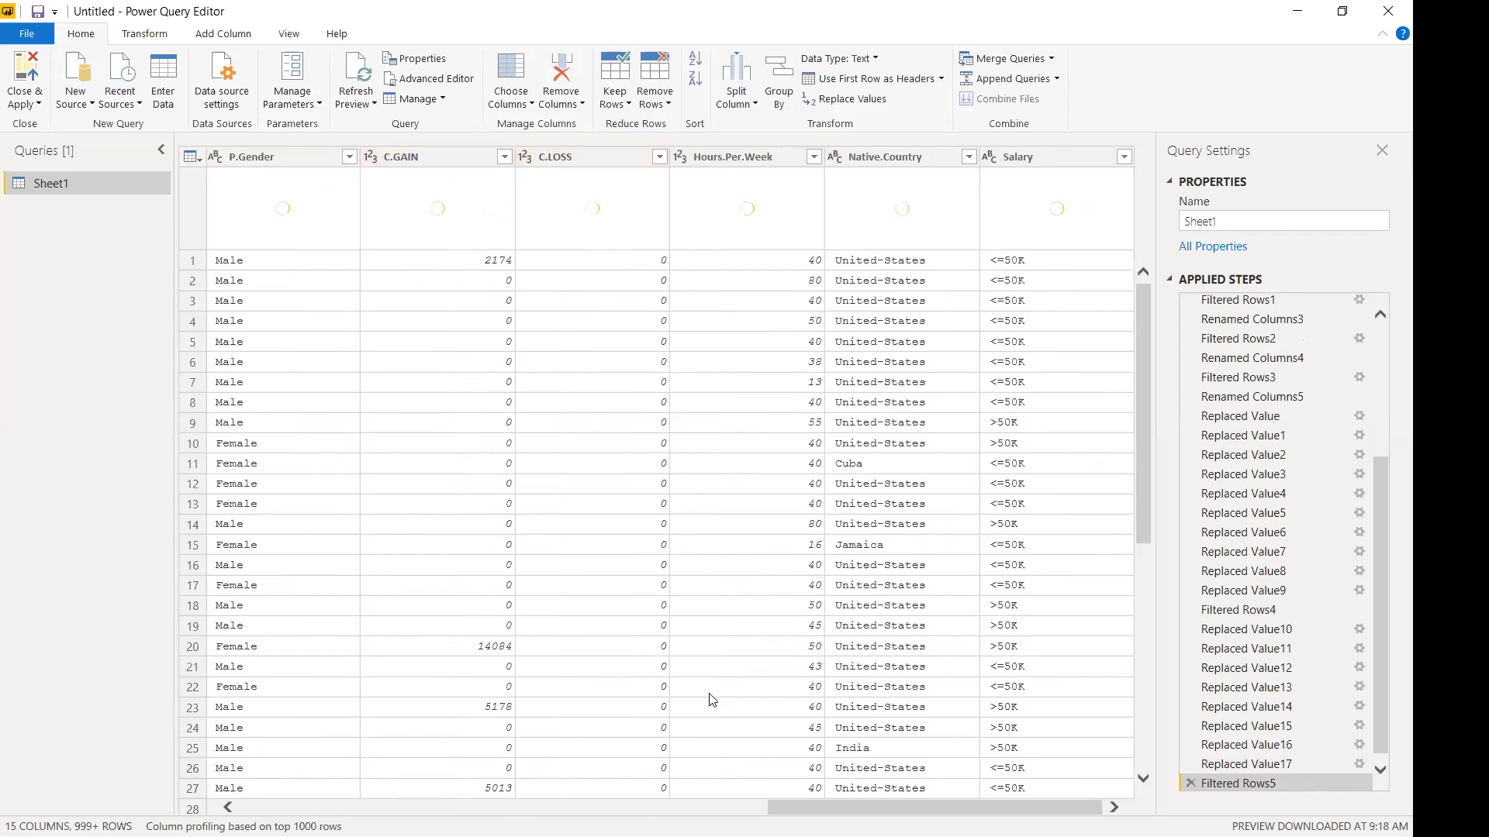
Move through the Applied Steps and select Replaced Value17 to preview the data there.
scroll(1350, 599, down, 1)
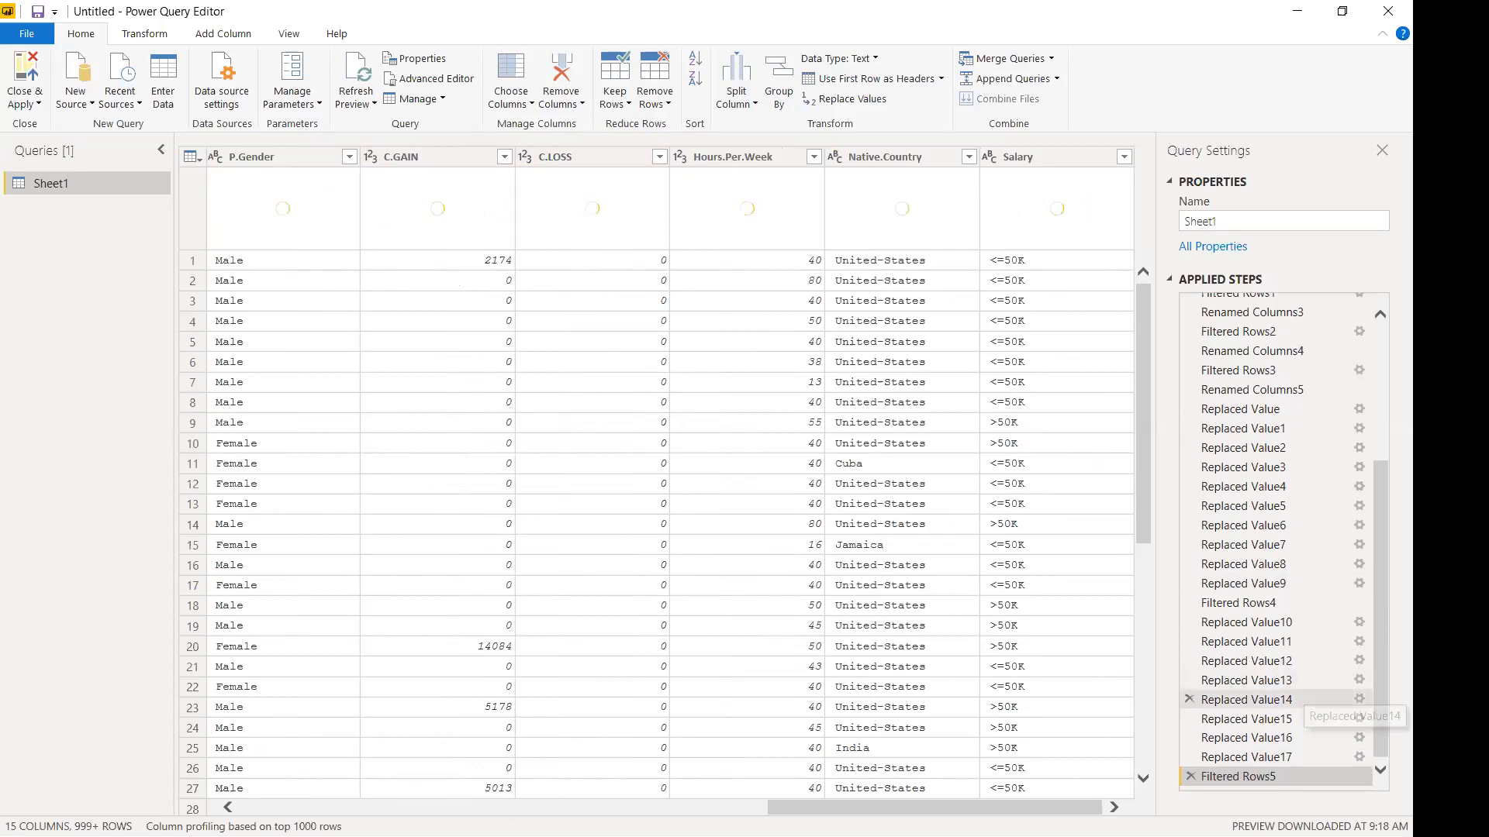
click(1253, 473)
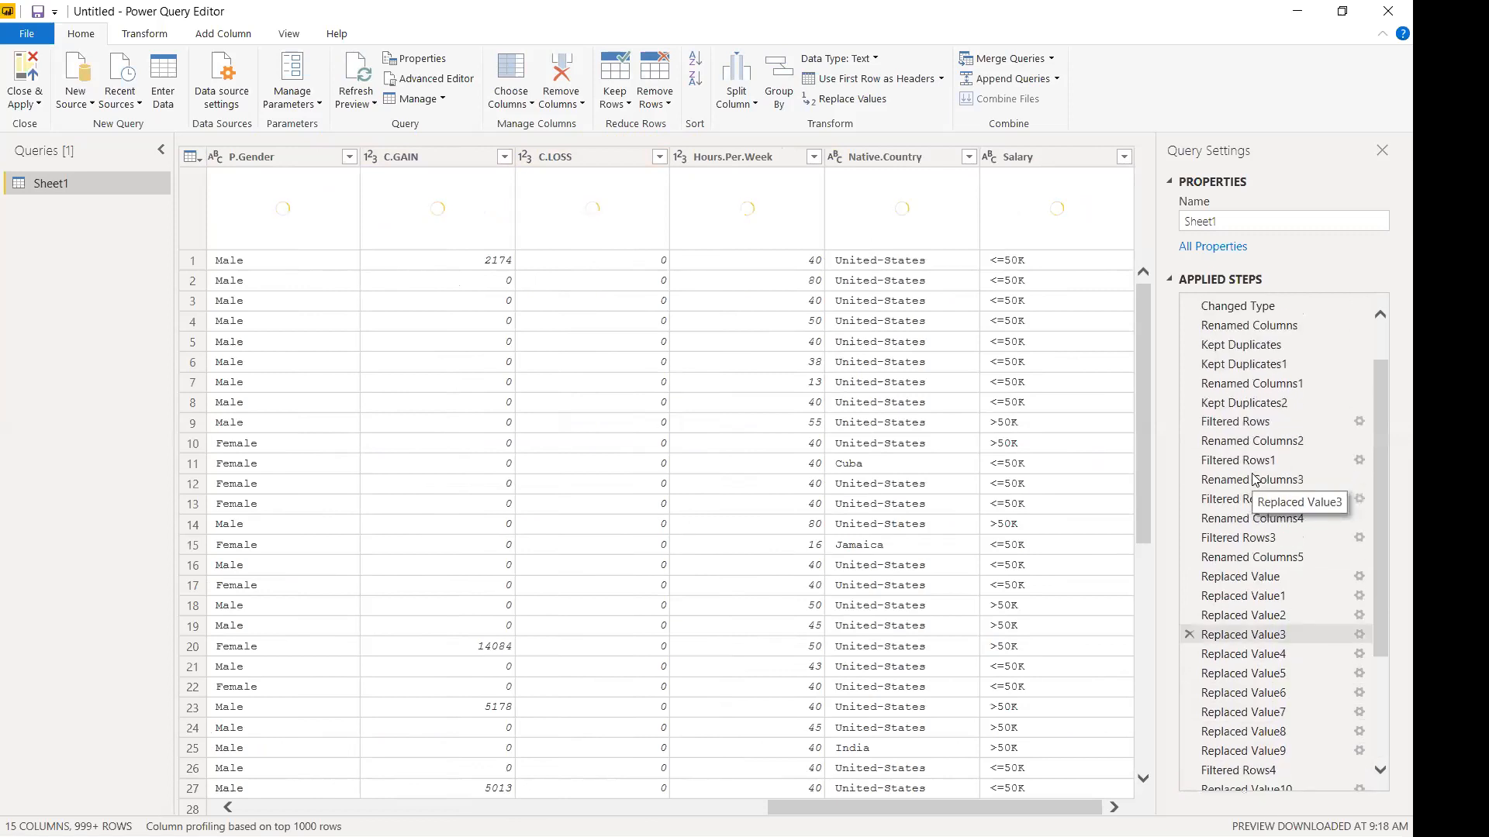
scroll(1251, 474, down, 3)
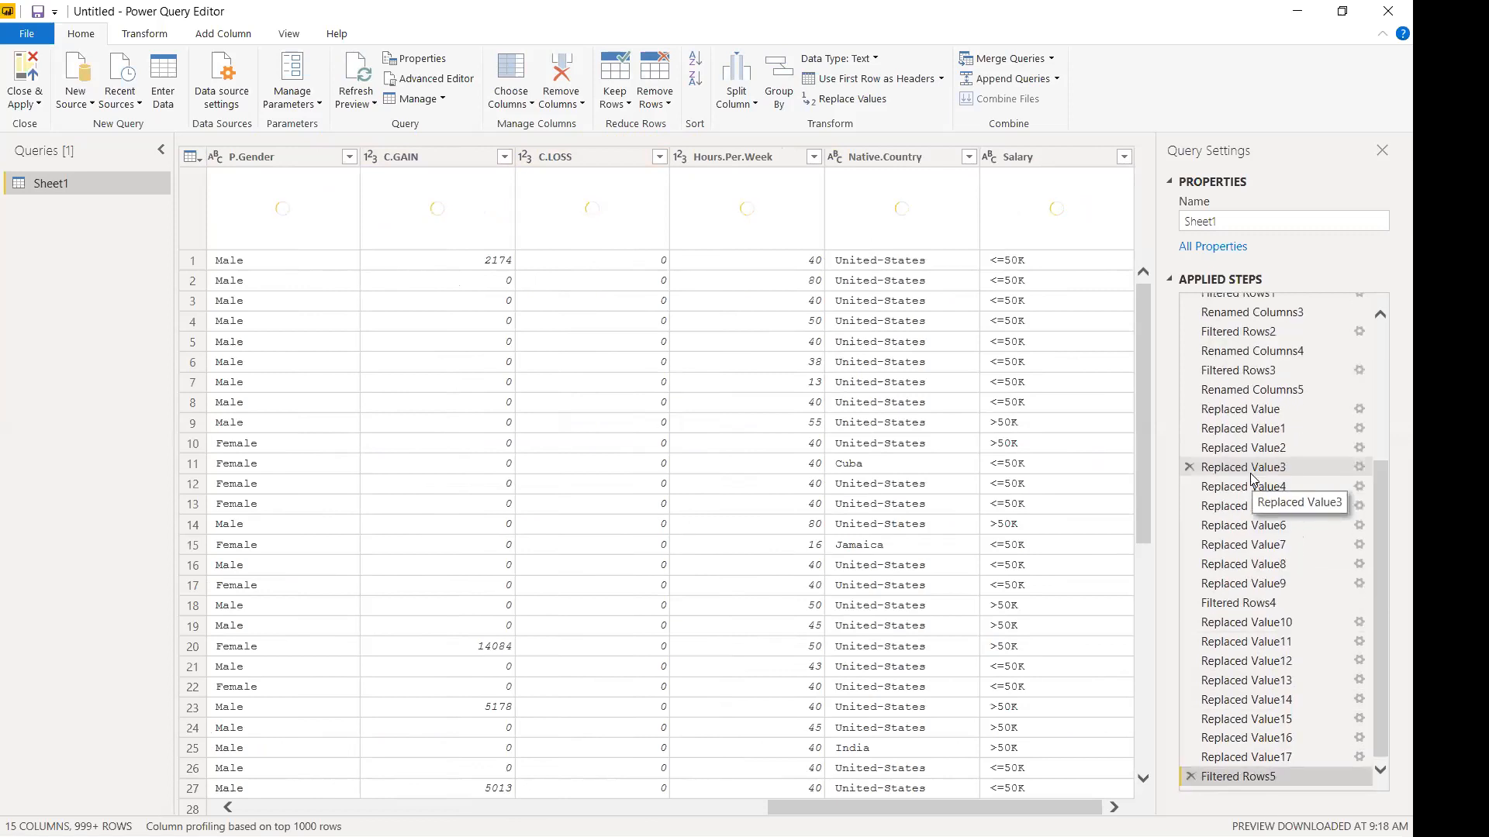
click(1209, 429)
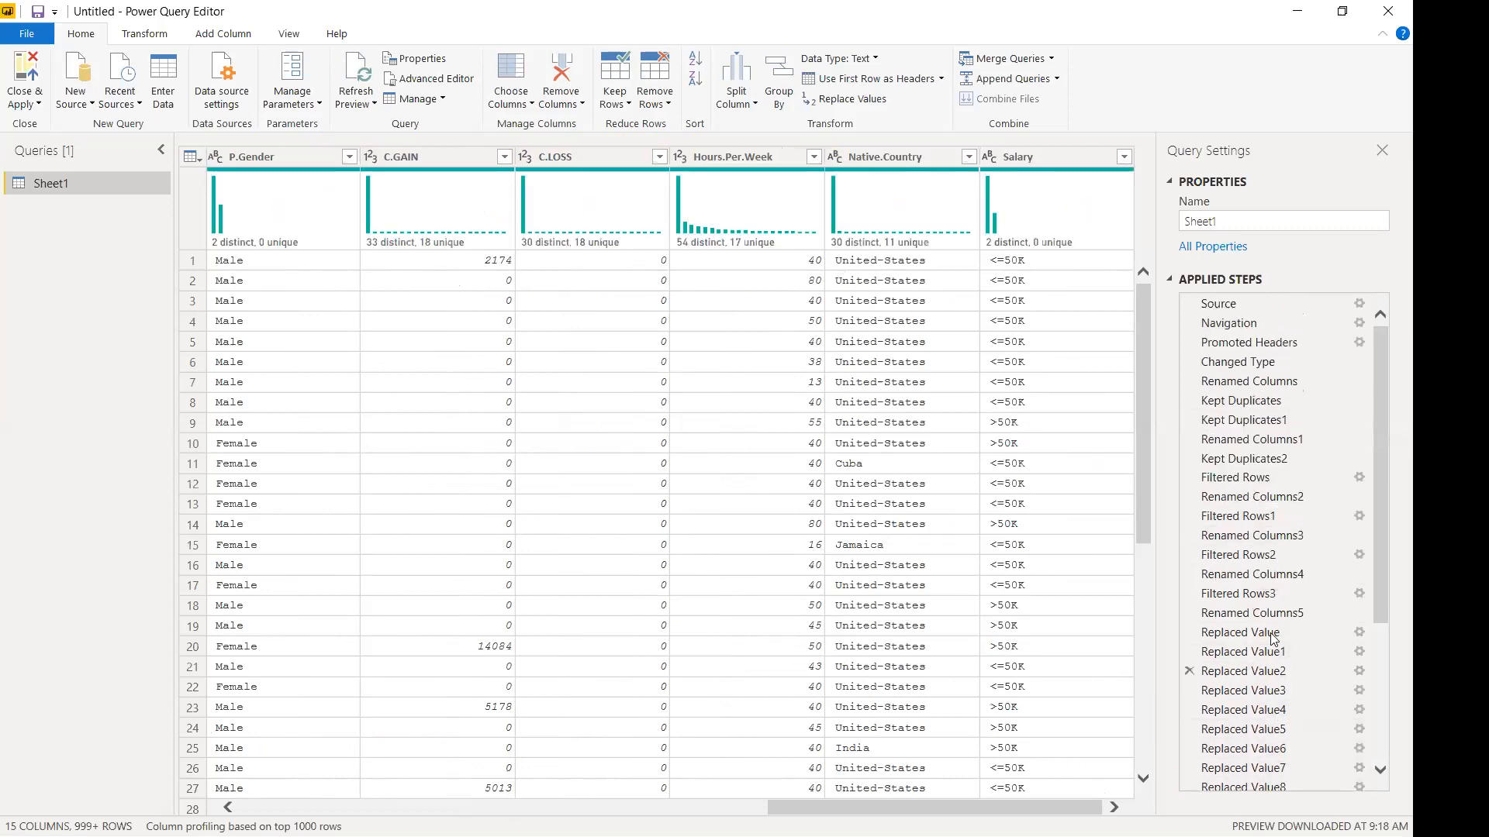
right_click(1282, 656)
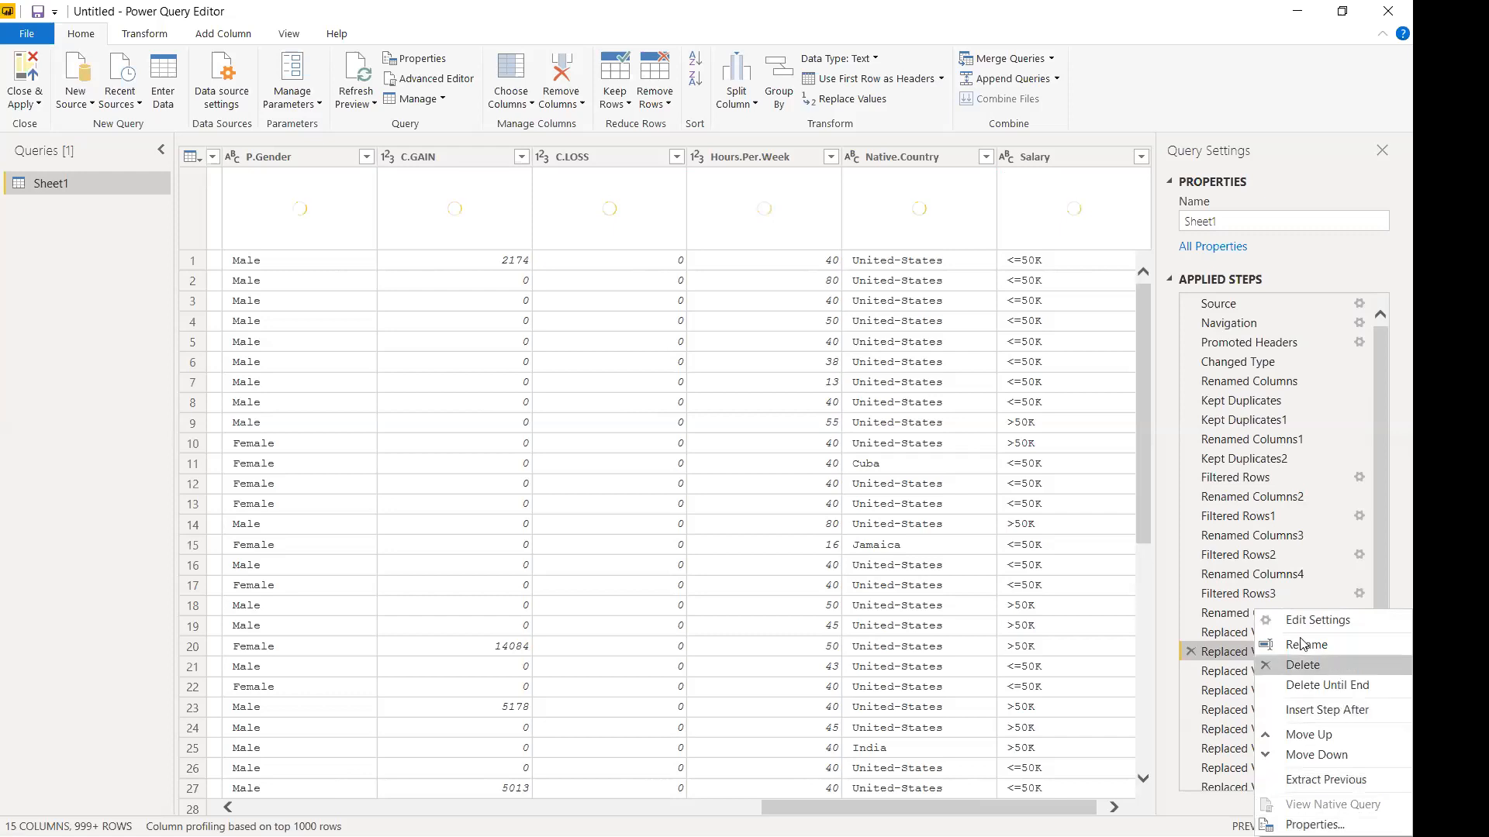
drag(1380, 577, 1366, 766)
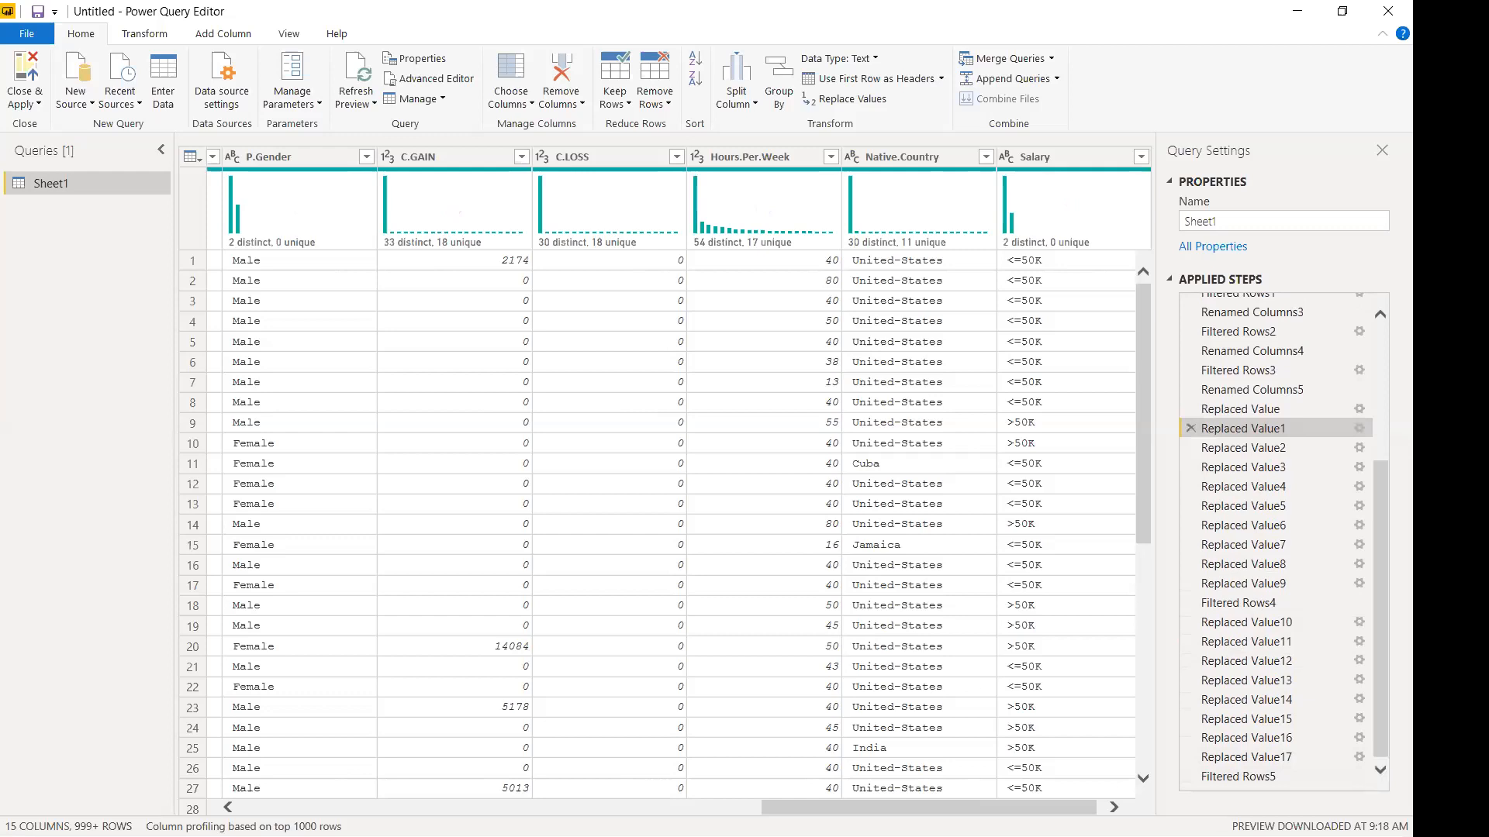
click(1379, 318)
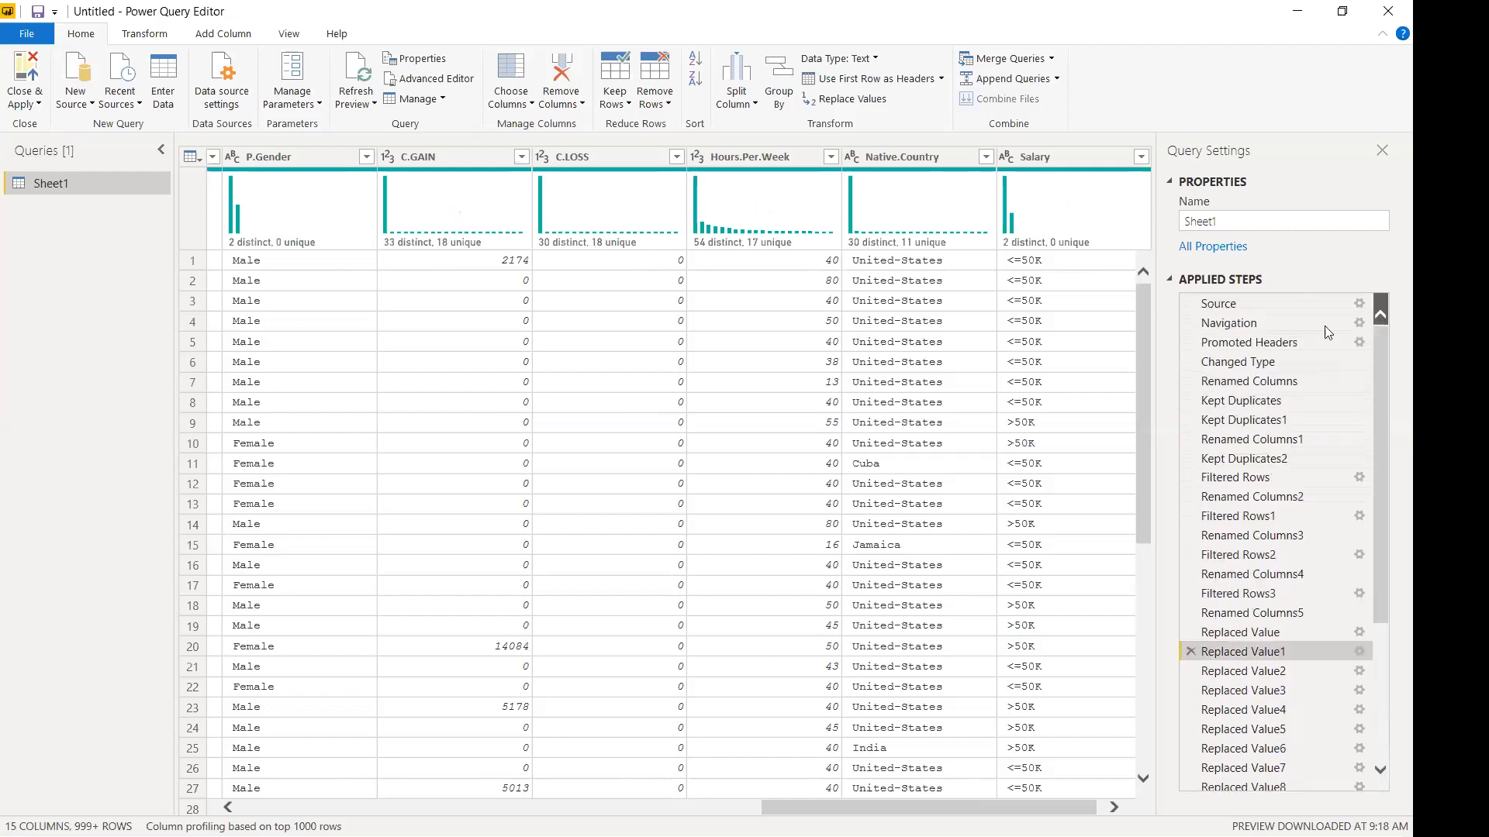
scroll(1221, 555, down, 4)
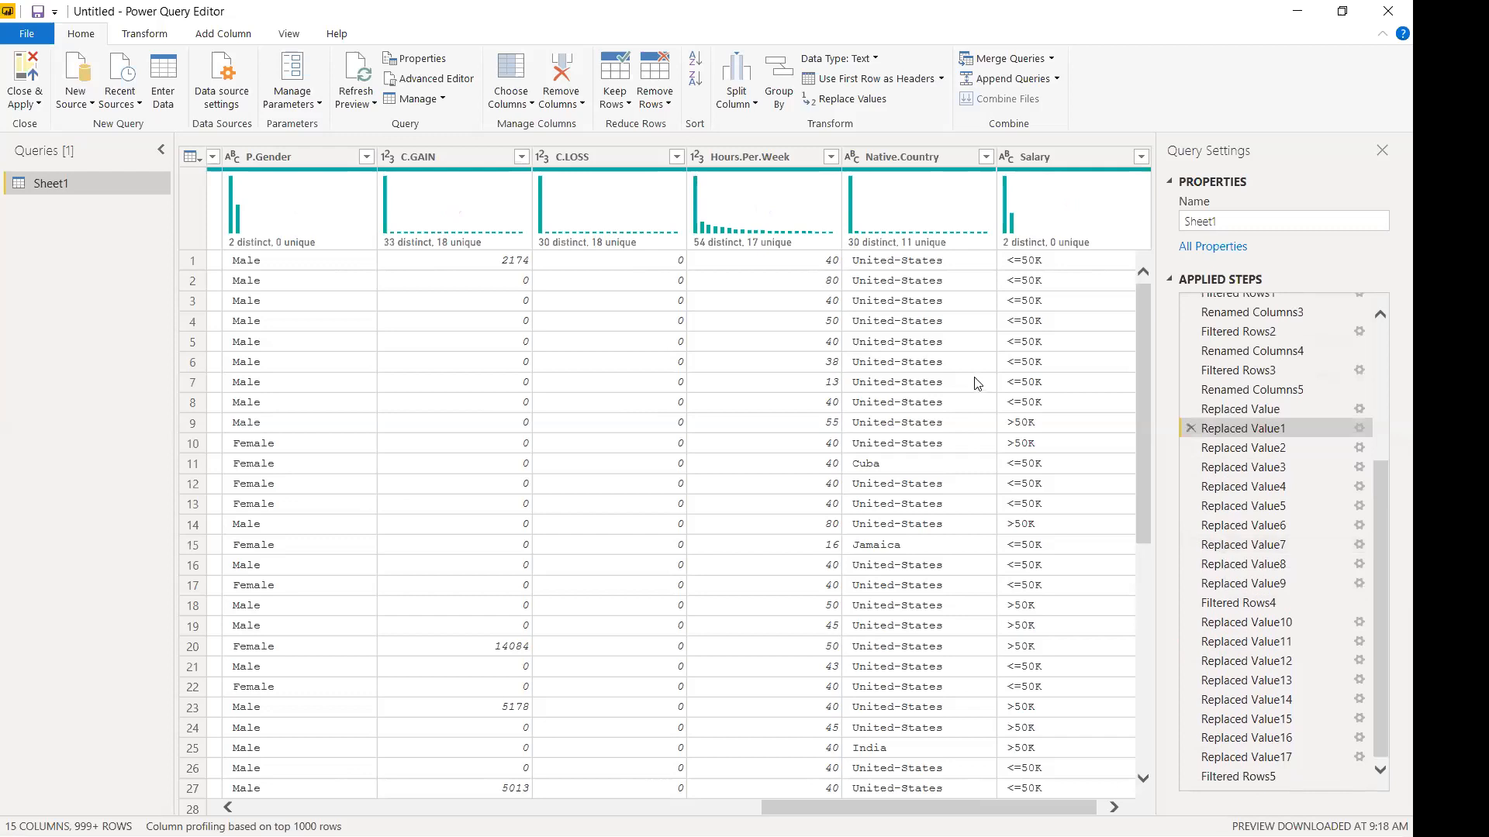
click(1275, 757)
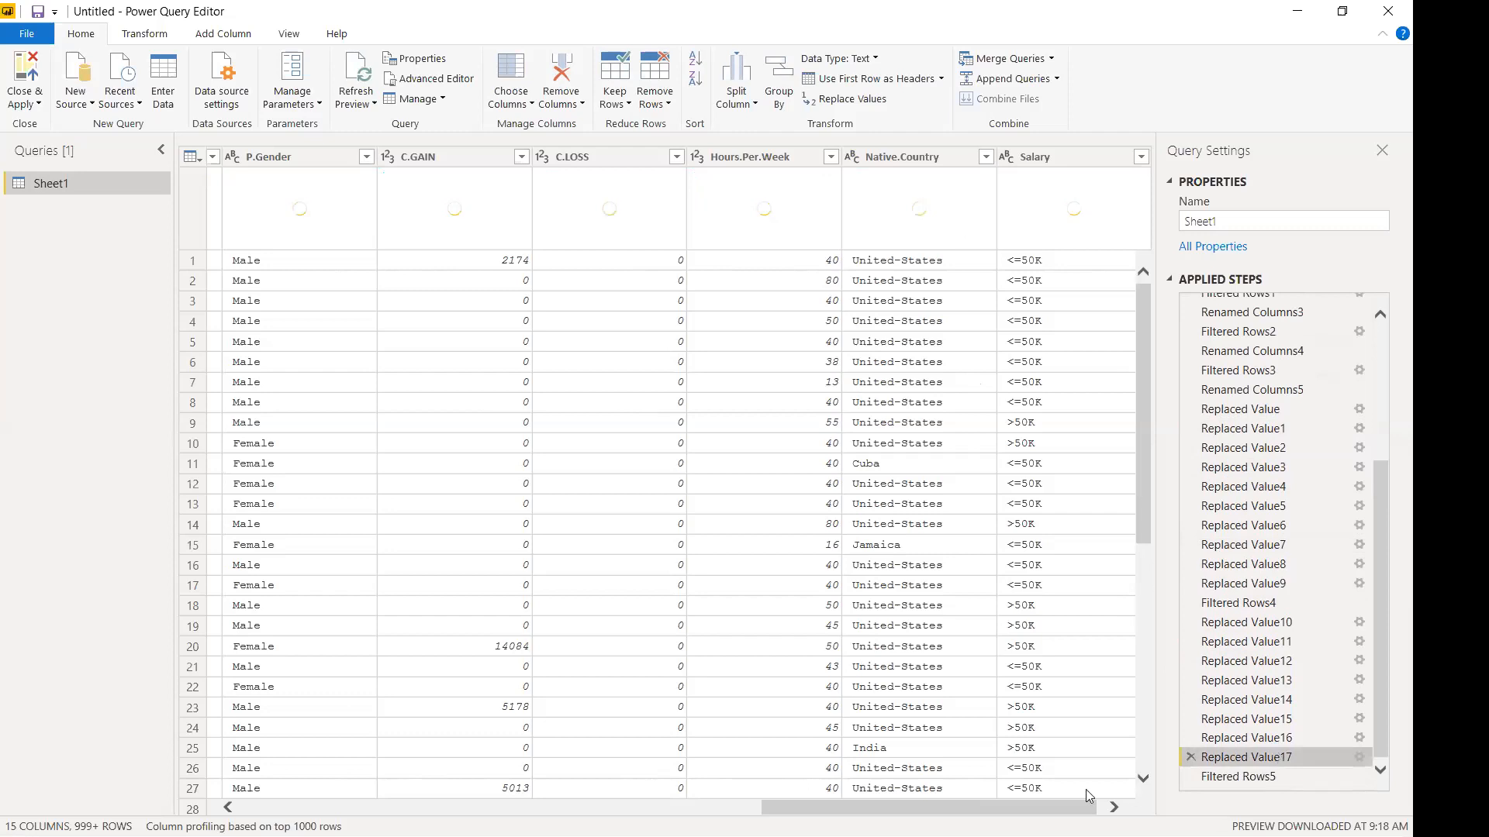
drag(929, 806, 523, 756)
click(712, 158)
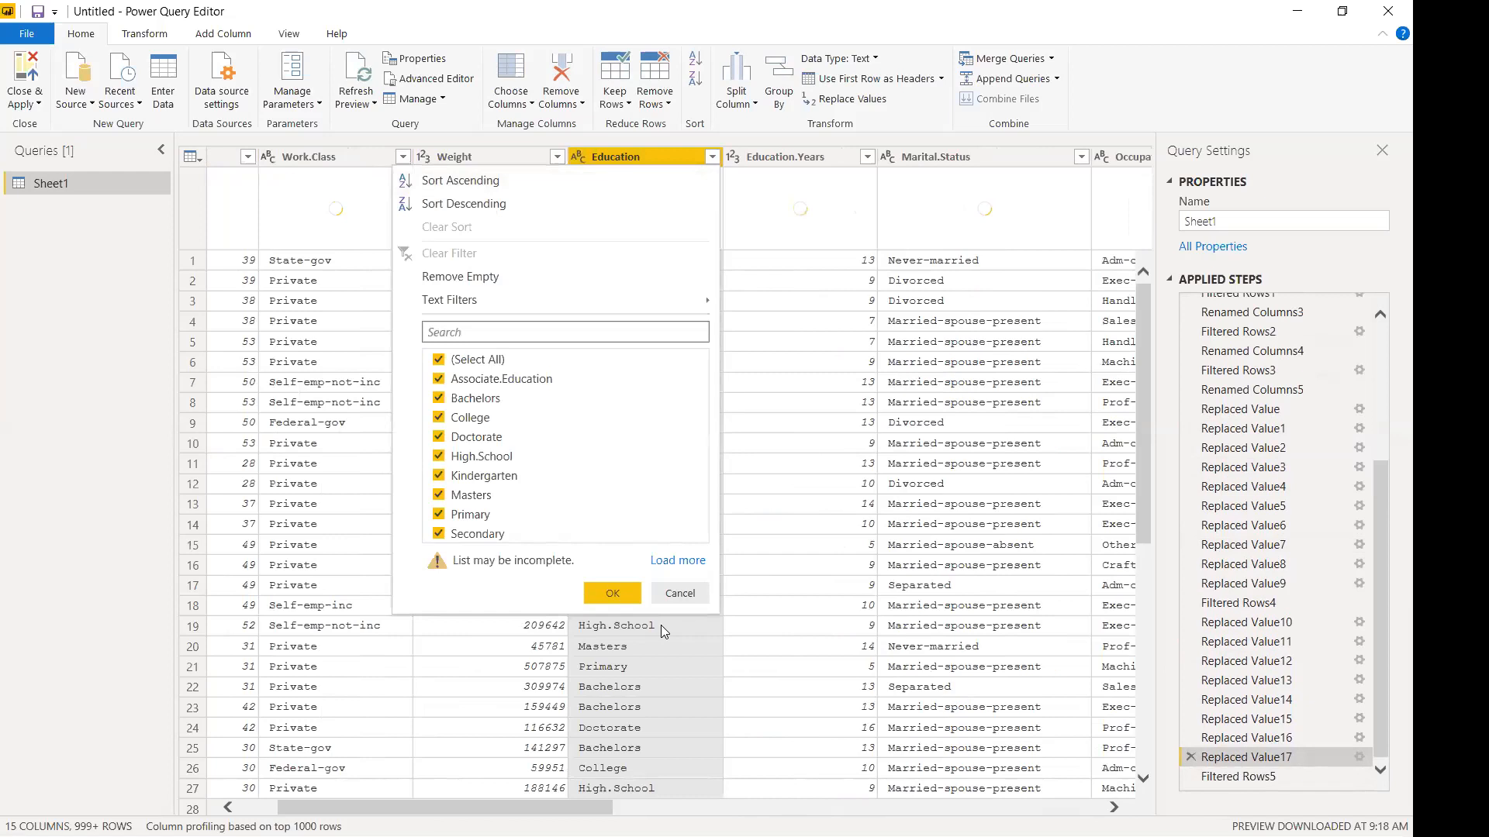
click(681, 594)
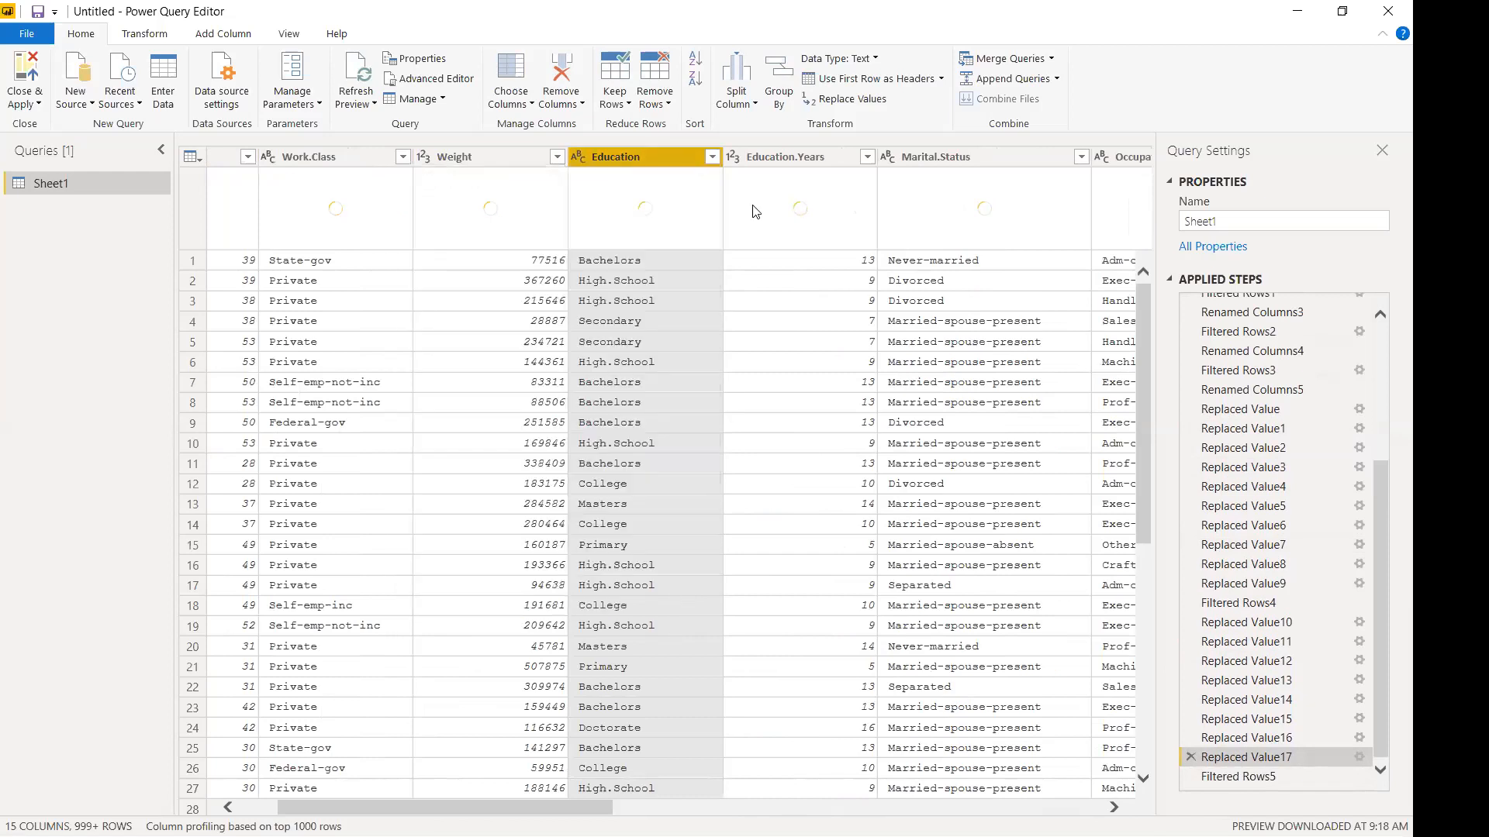
click(712, 158)
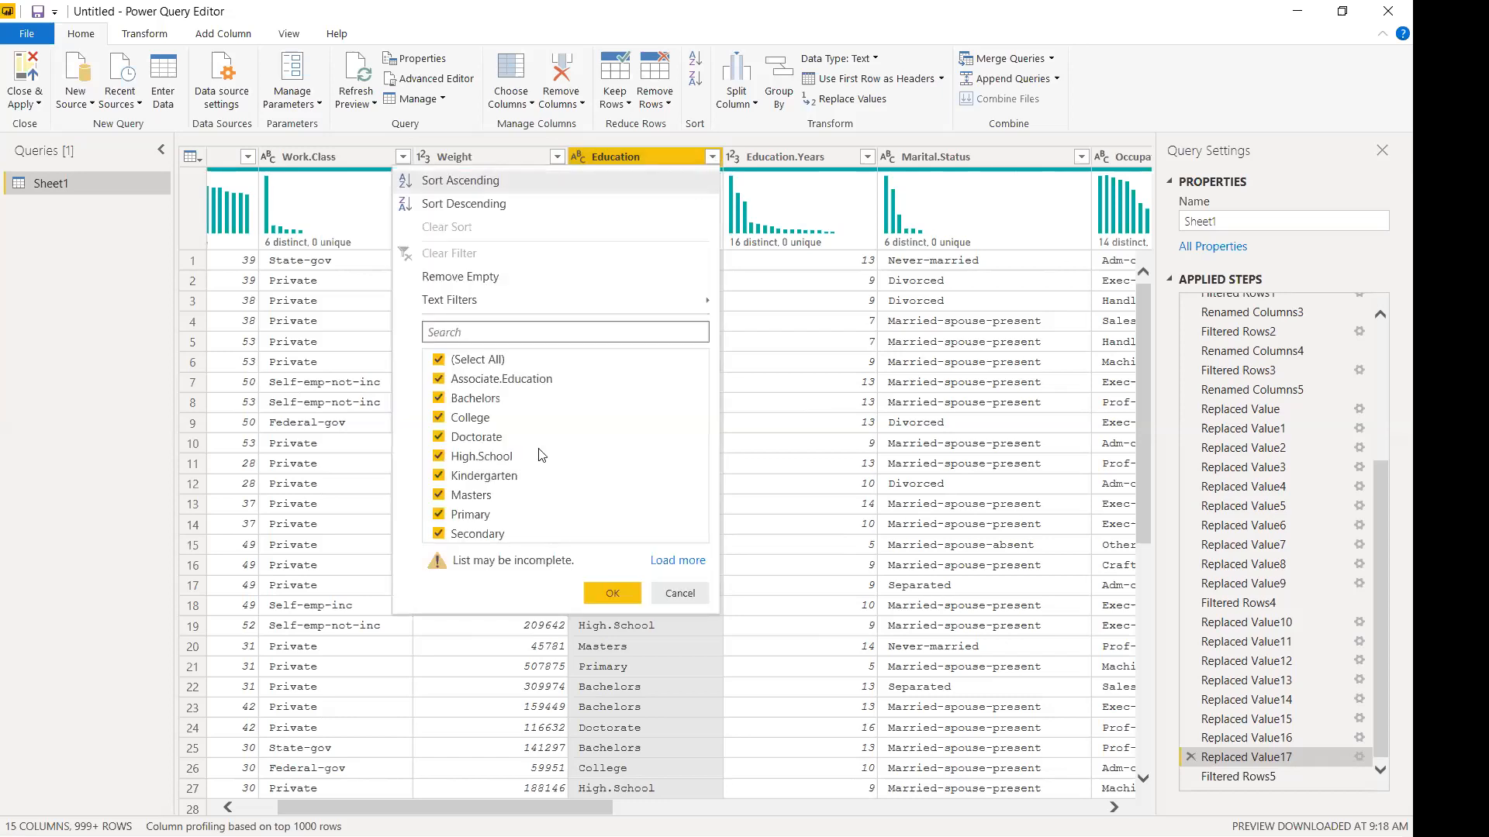
click(680, 594)
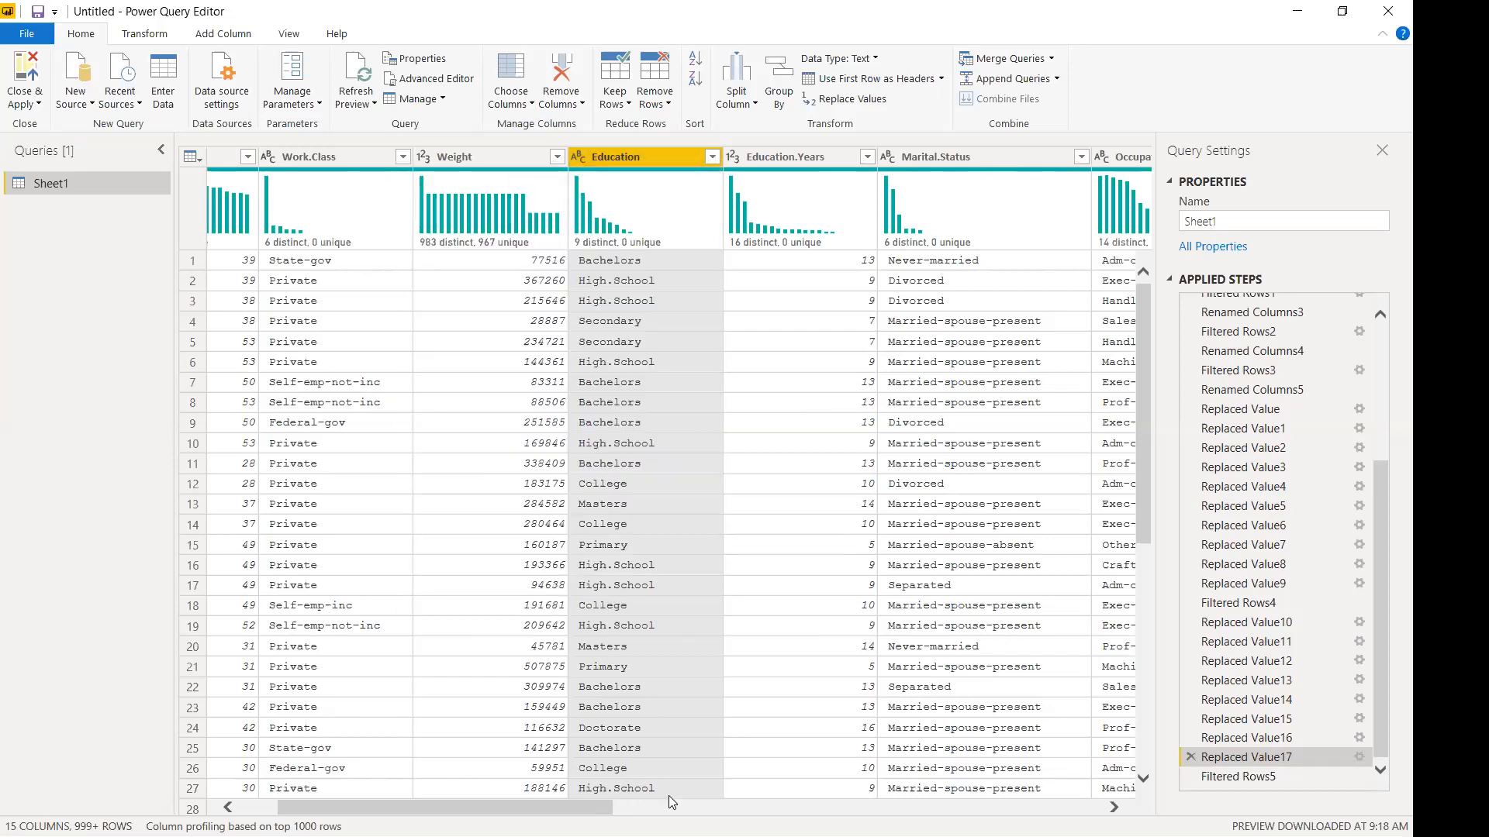
drag(577, 811, 810, 809)
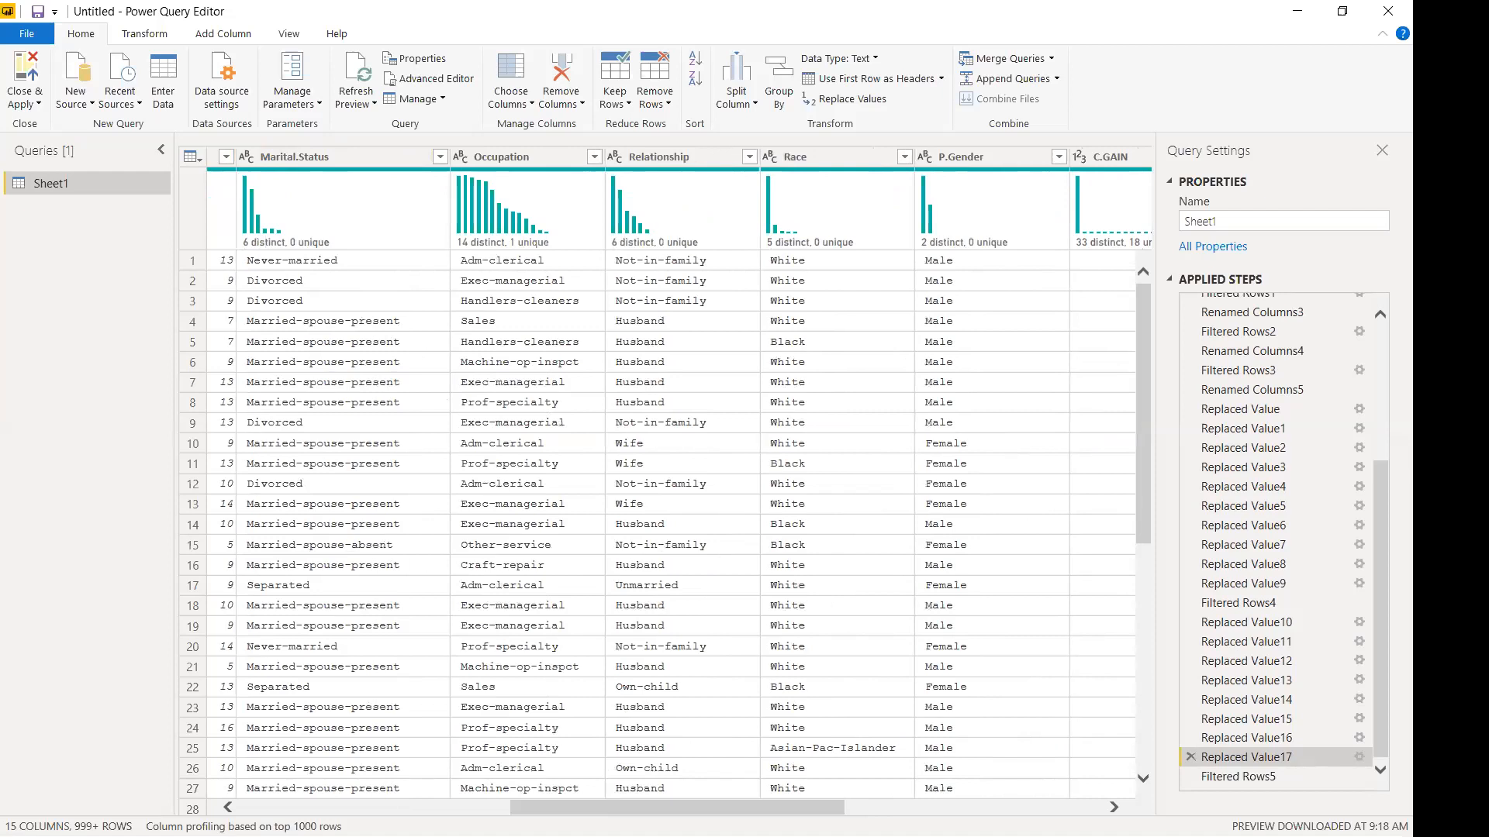
click(594, 156)
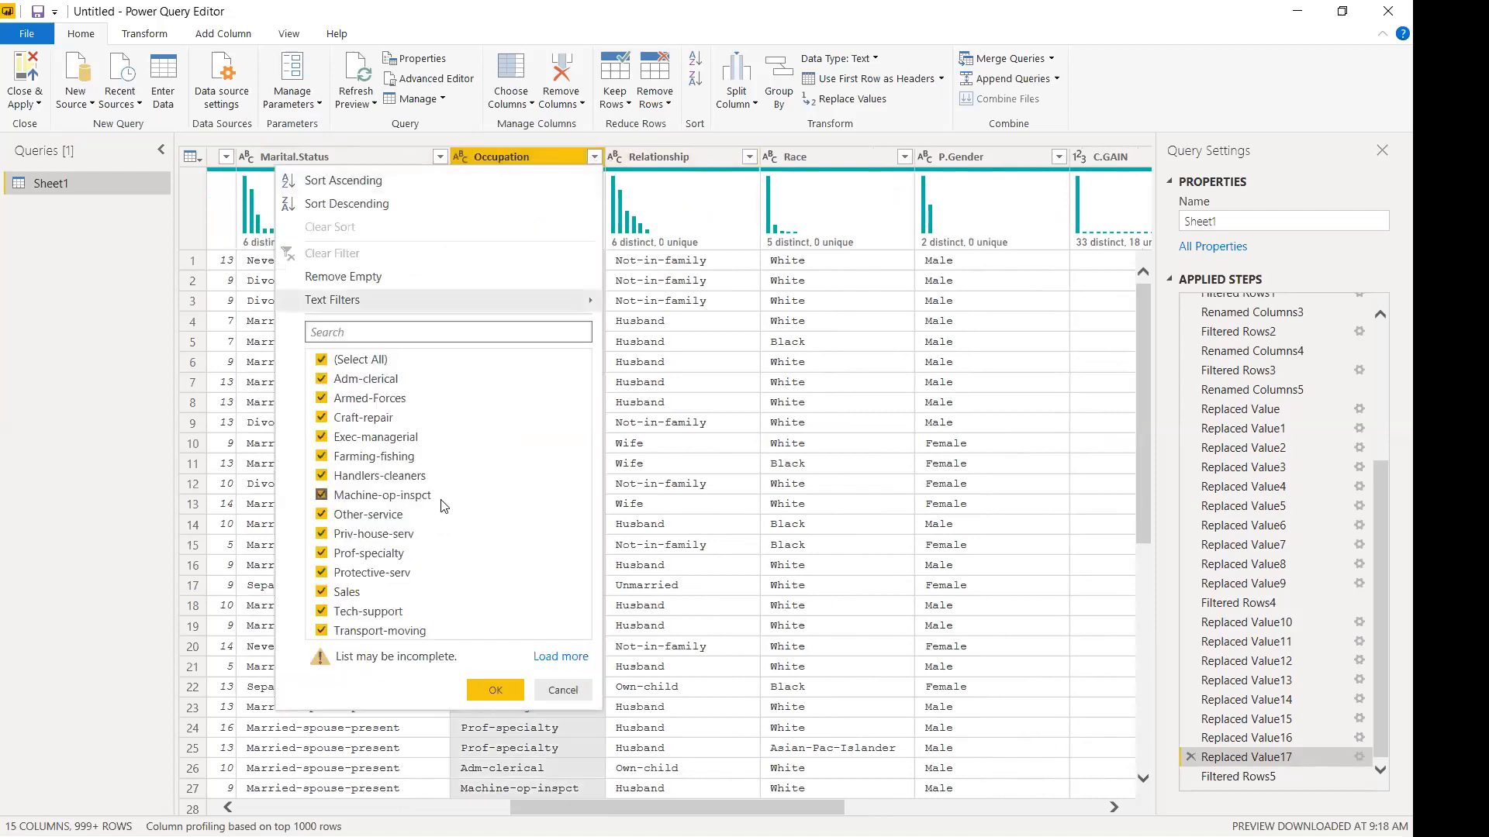
click(560, 692)
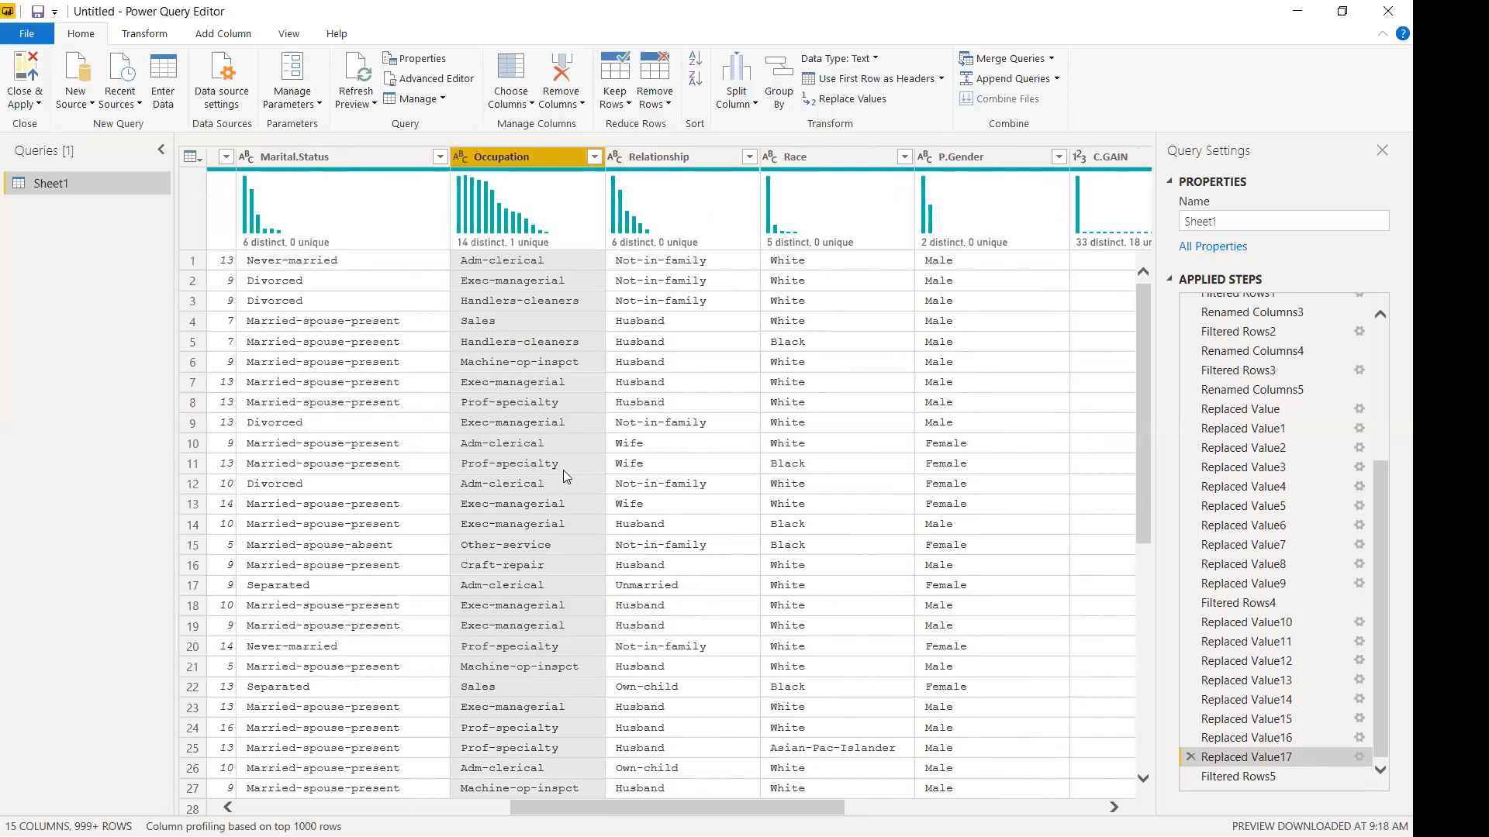
click(749, 157)
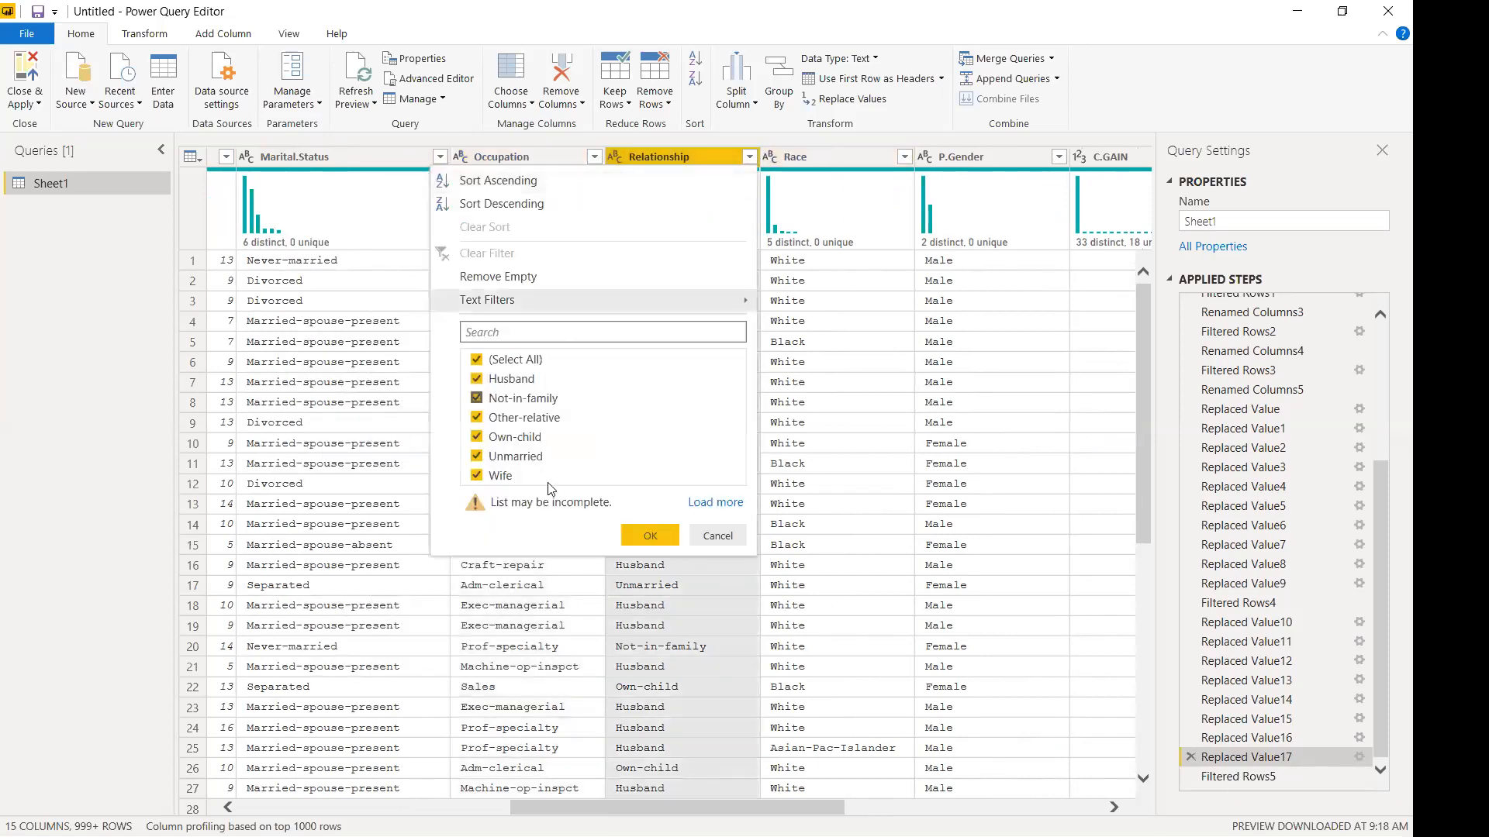
click(709, 508)
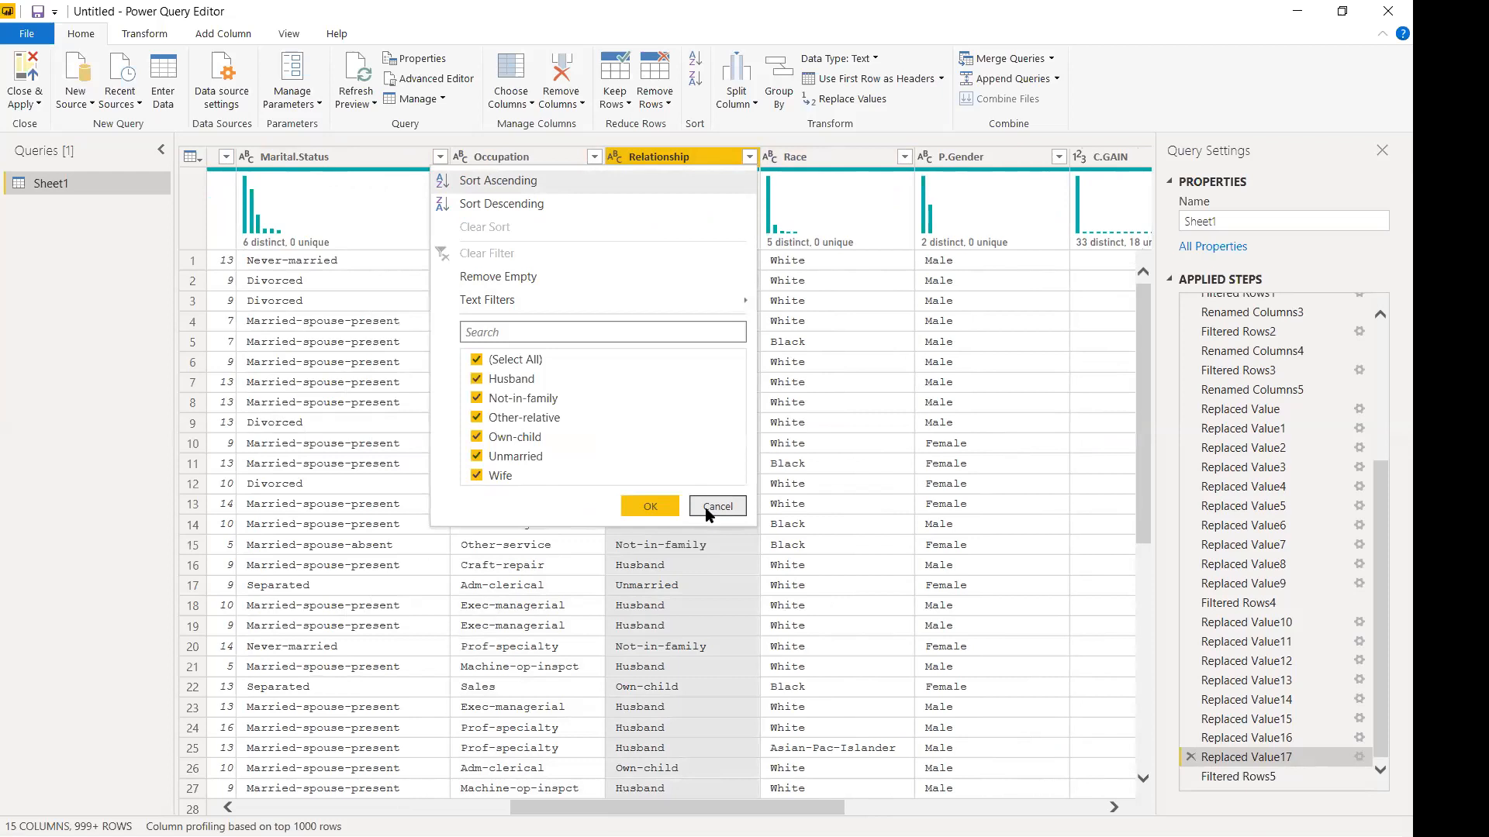
click(712, 508)
drag(826, 811, 382, 788)
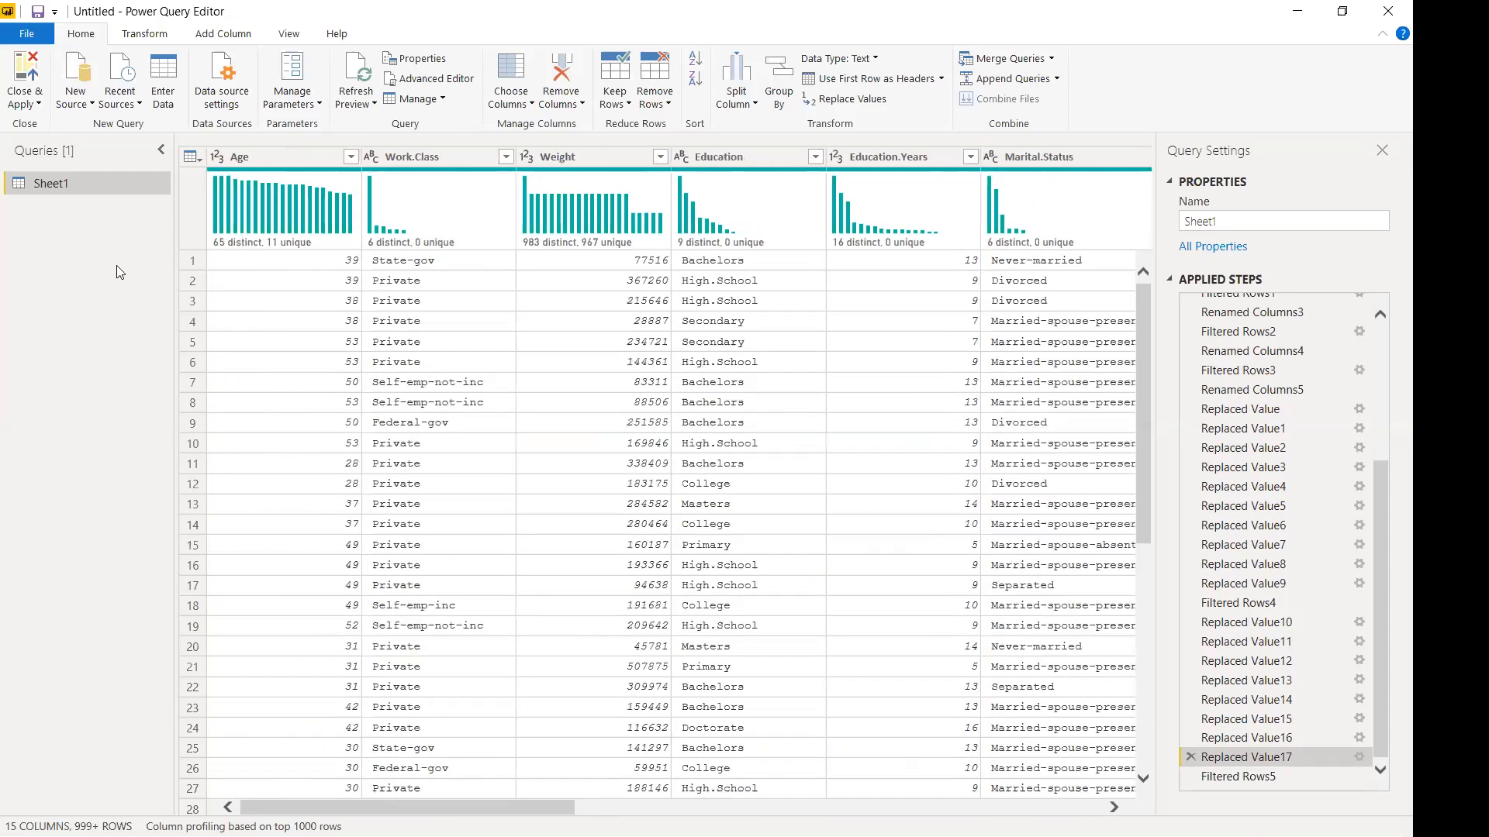
Save the report as census, choosing to apply pending query changes later.
click(41, 11)
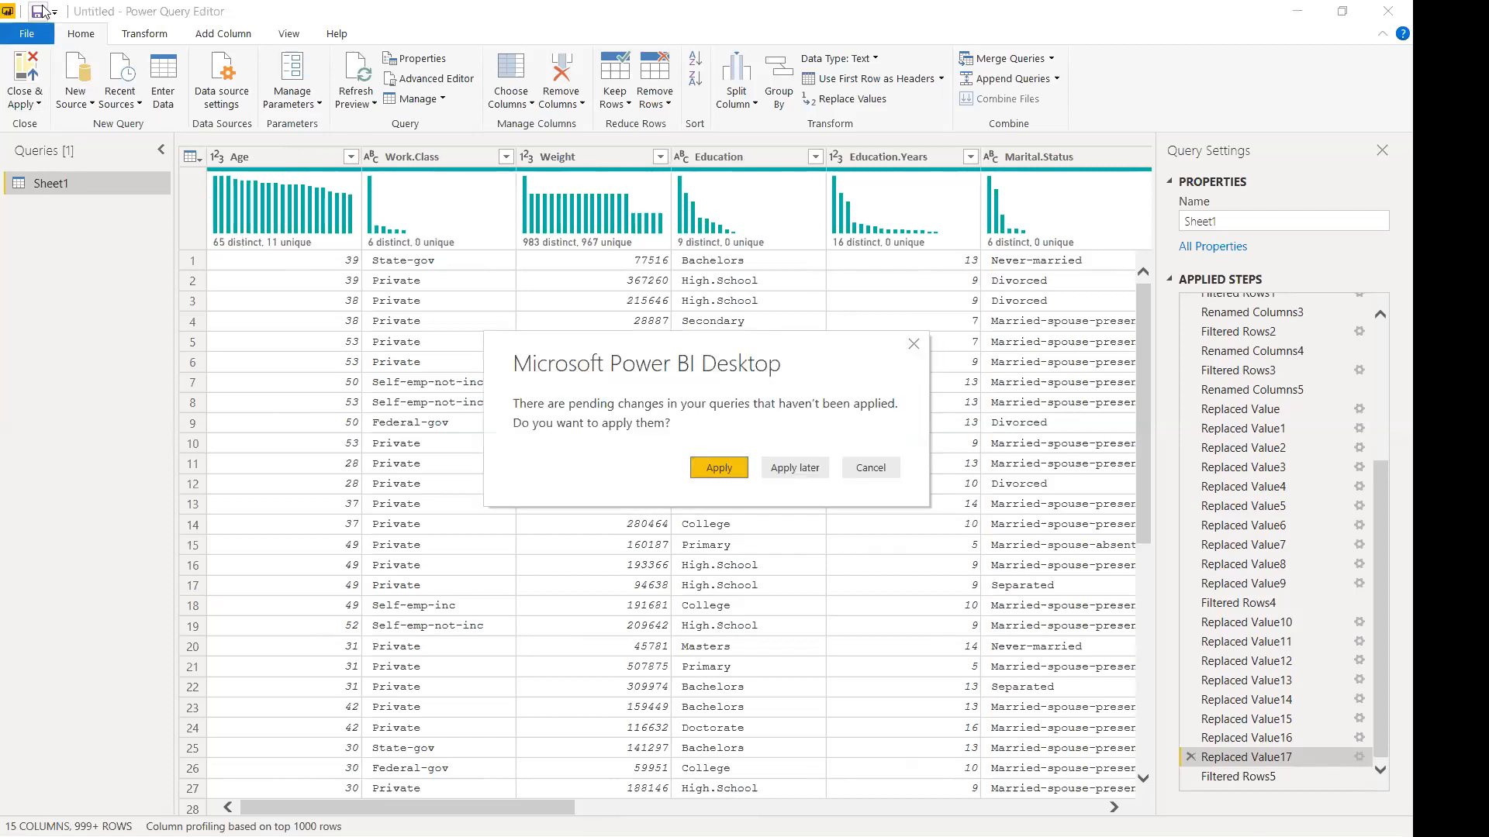
click(777, 470)
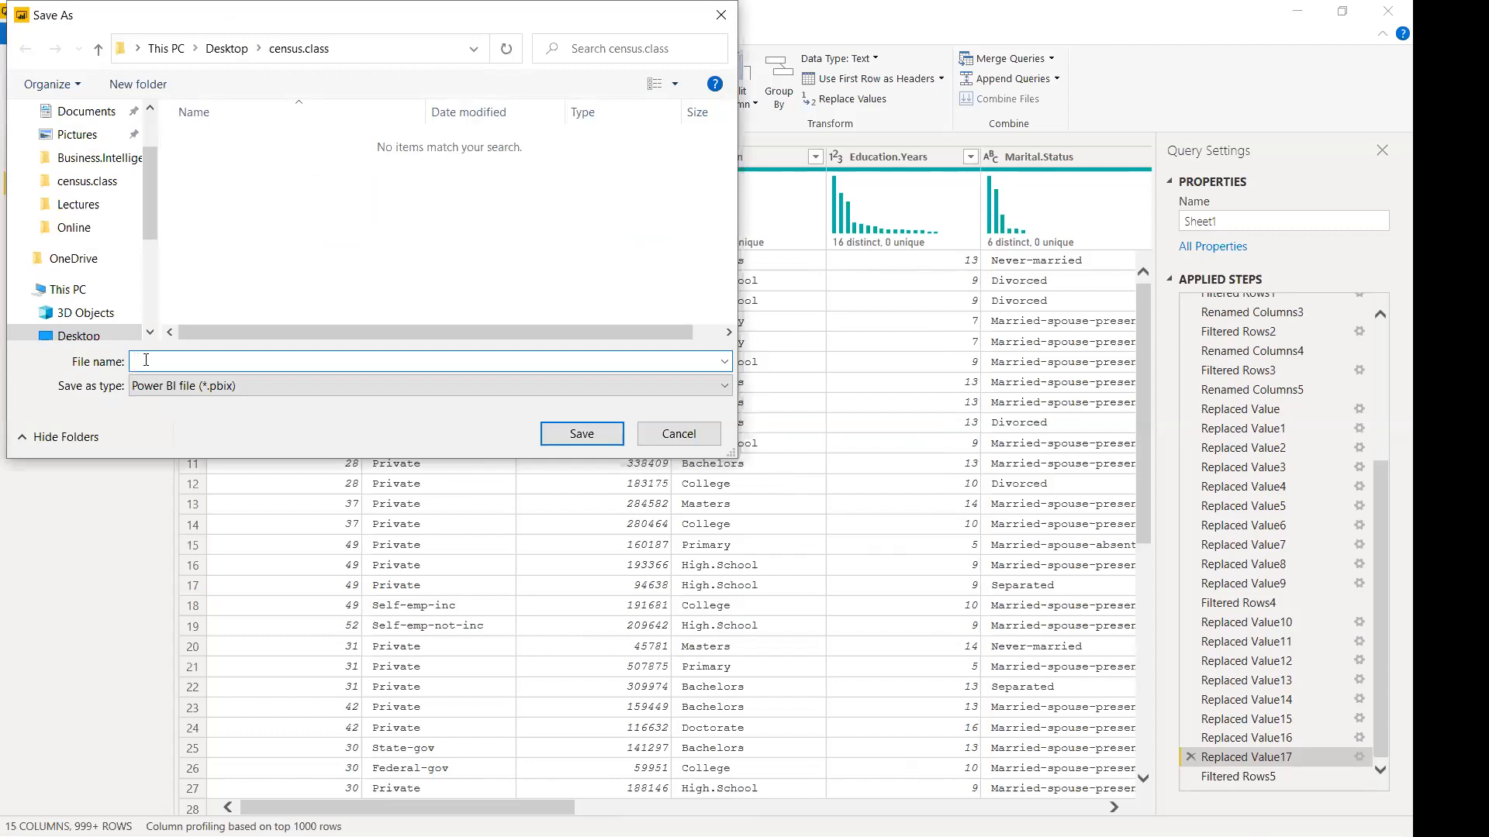
text(census)
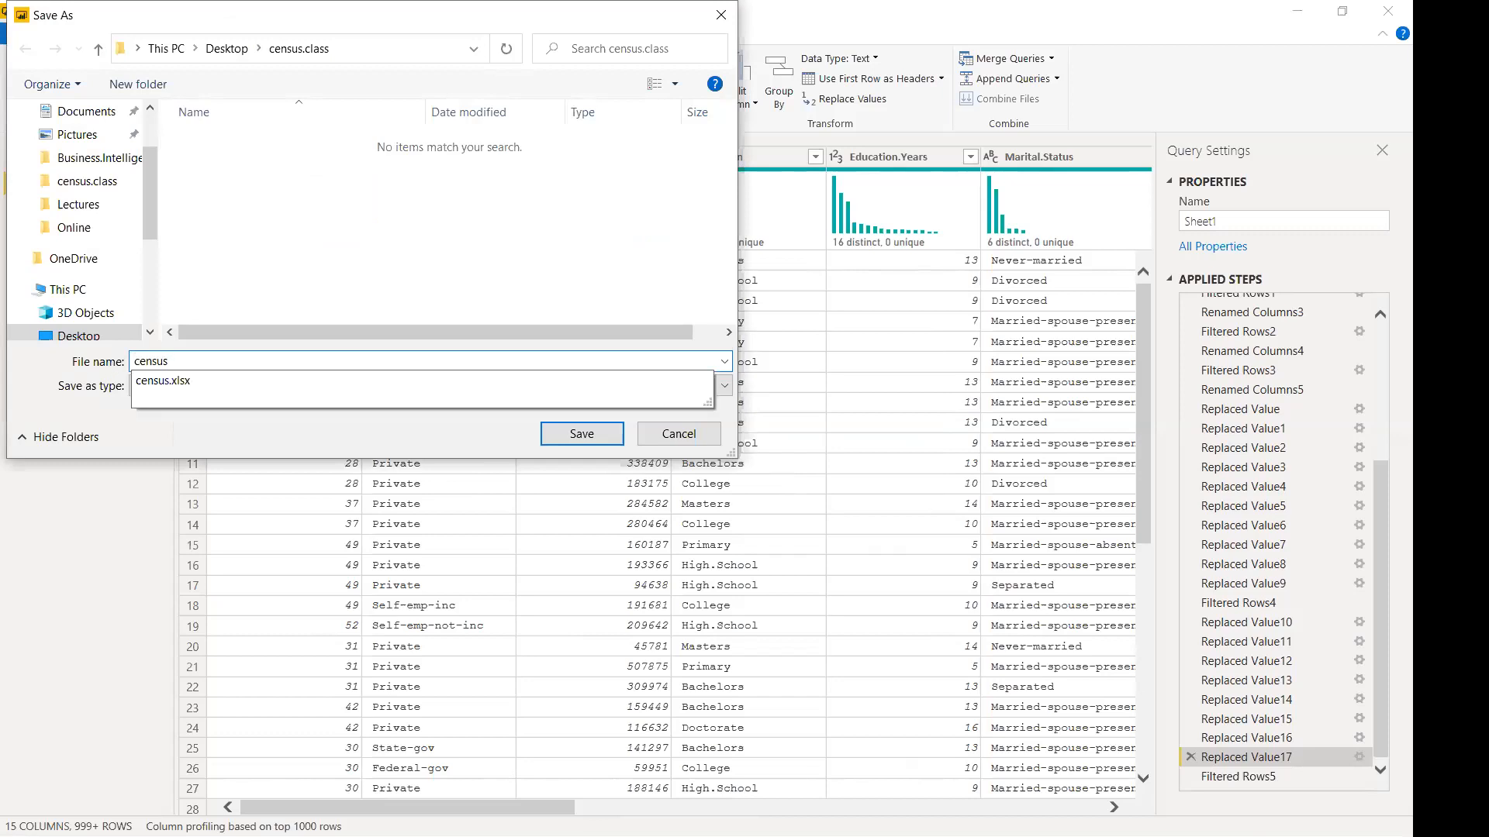
key(Return)
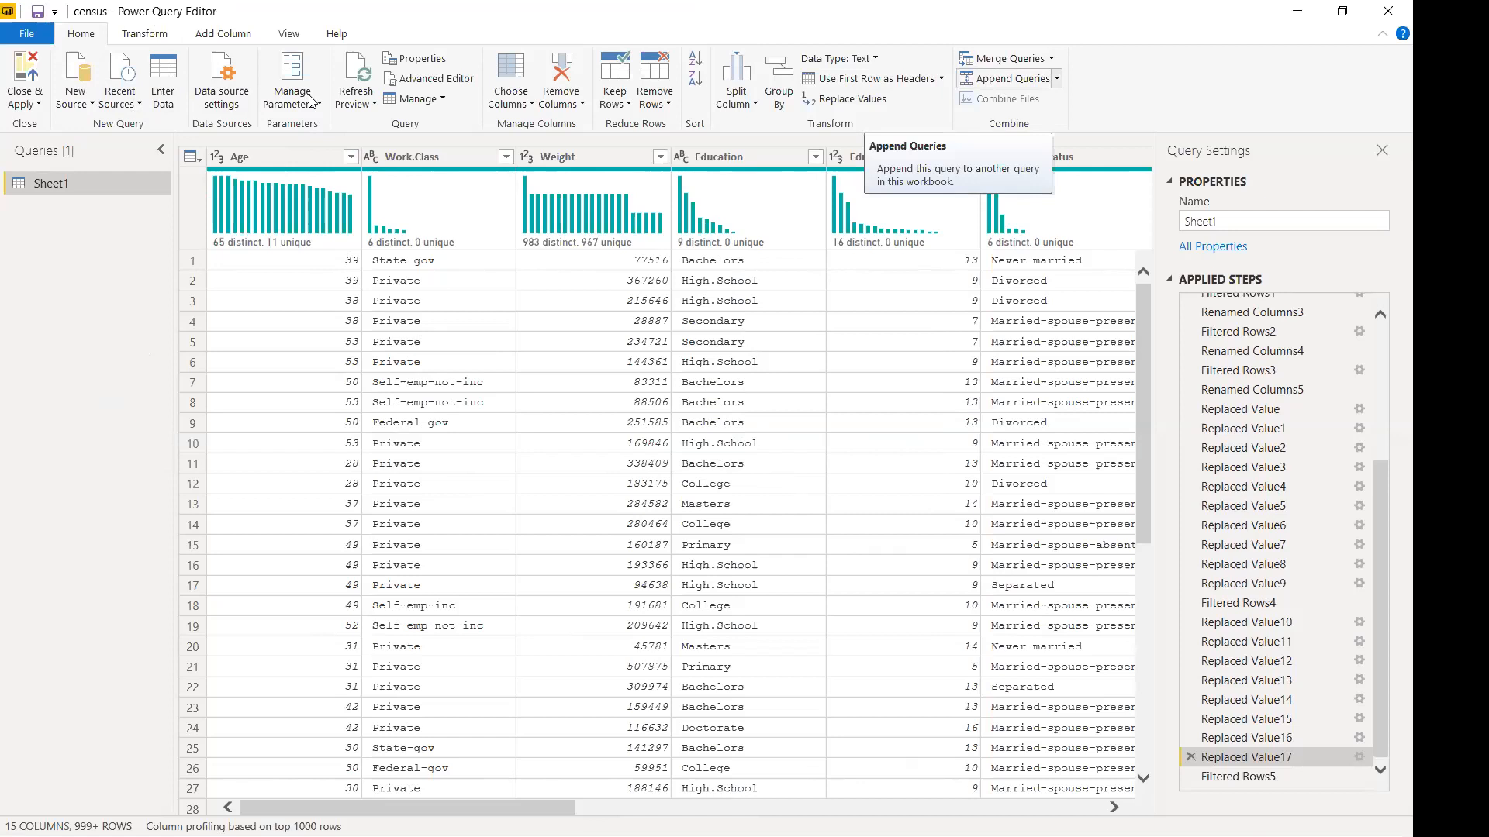
click(1051, 58)
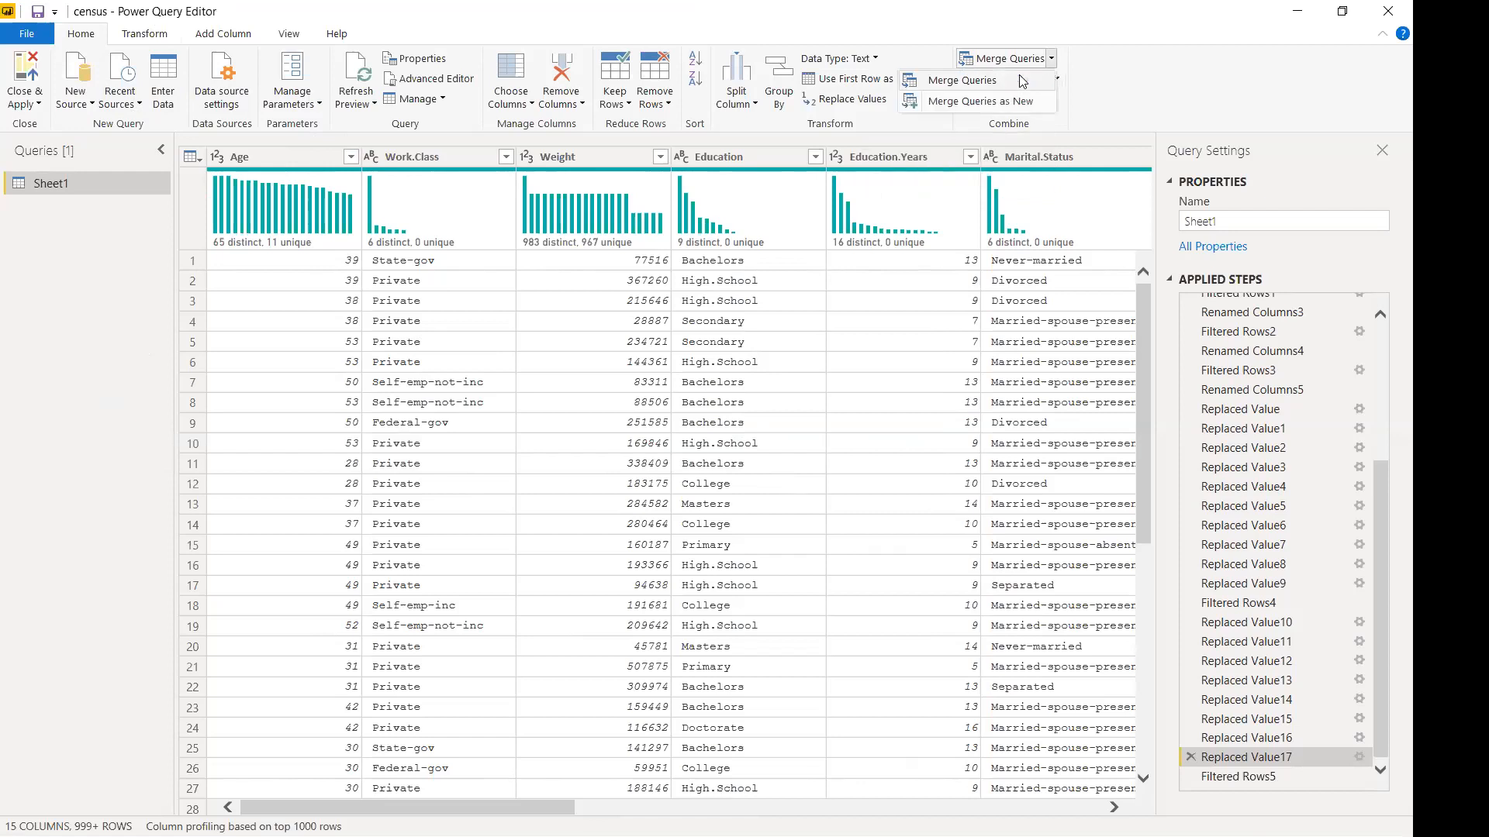
click(1022, 82)
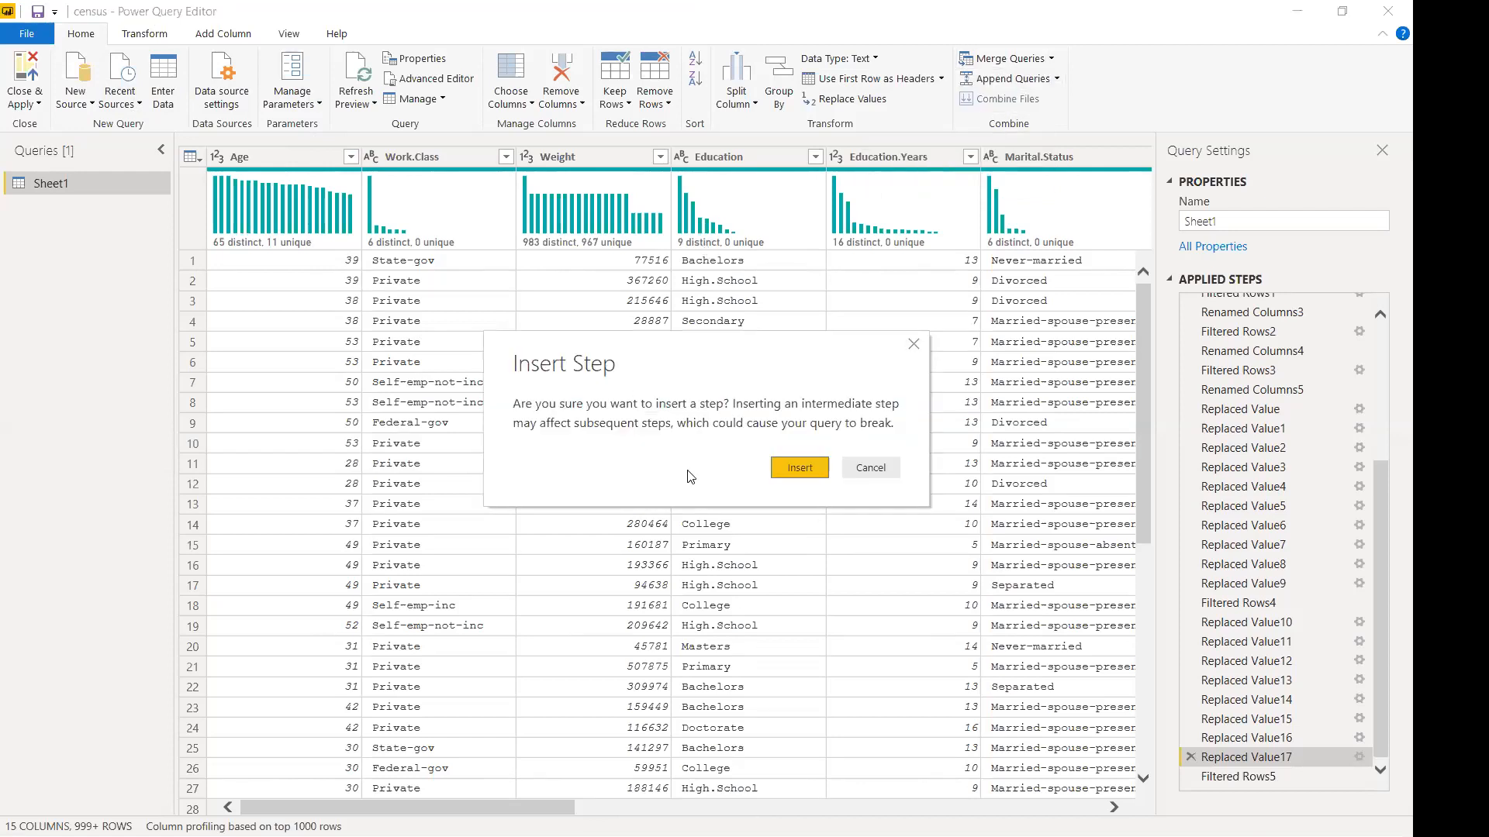
click(871, 467)
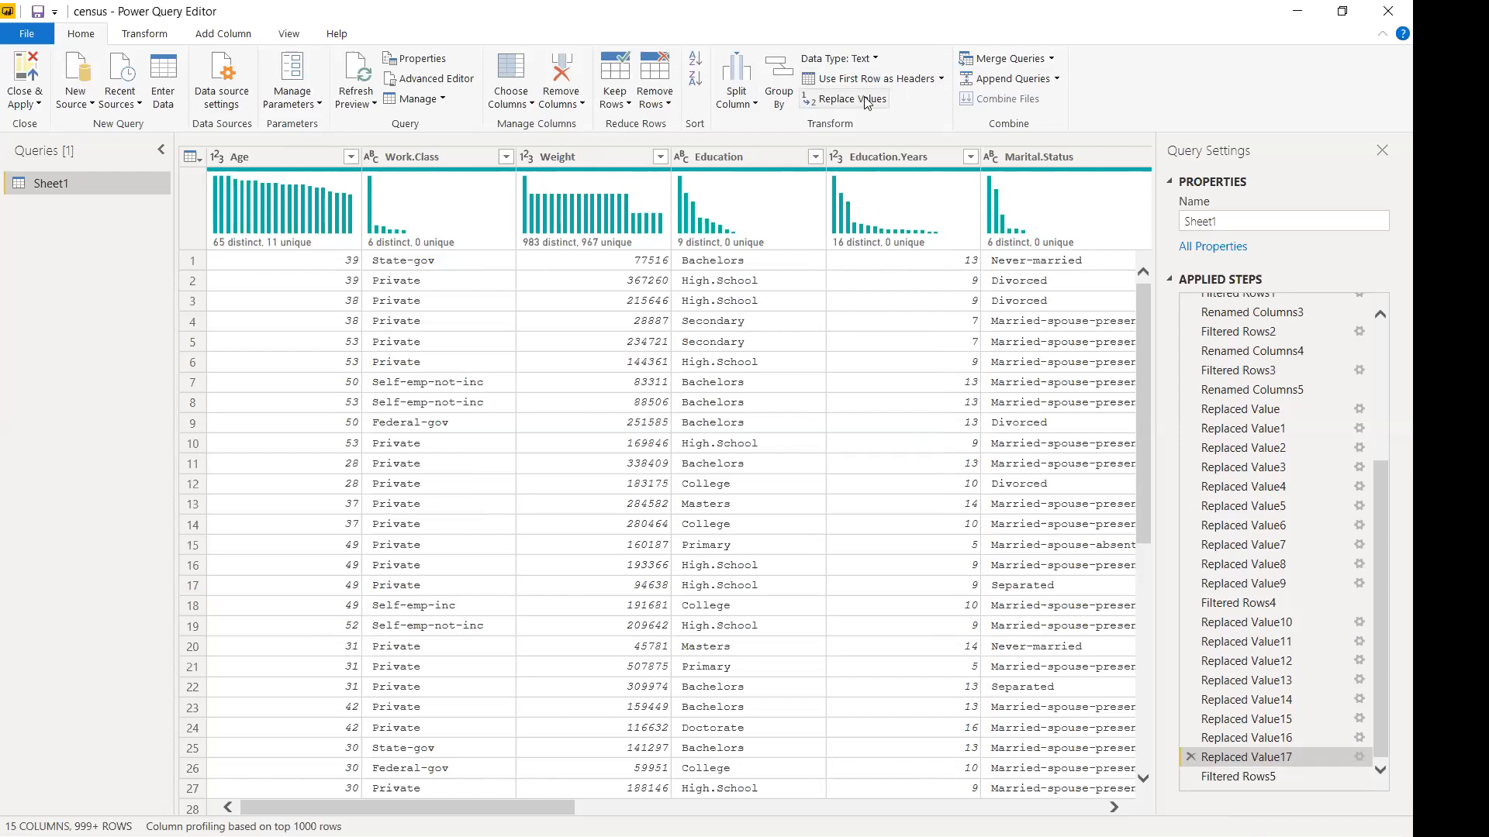
click(754, 106)
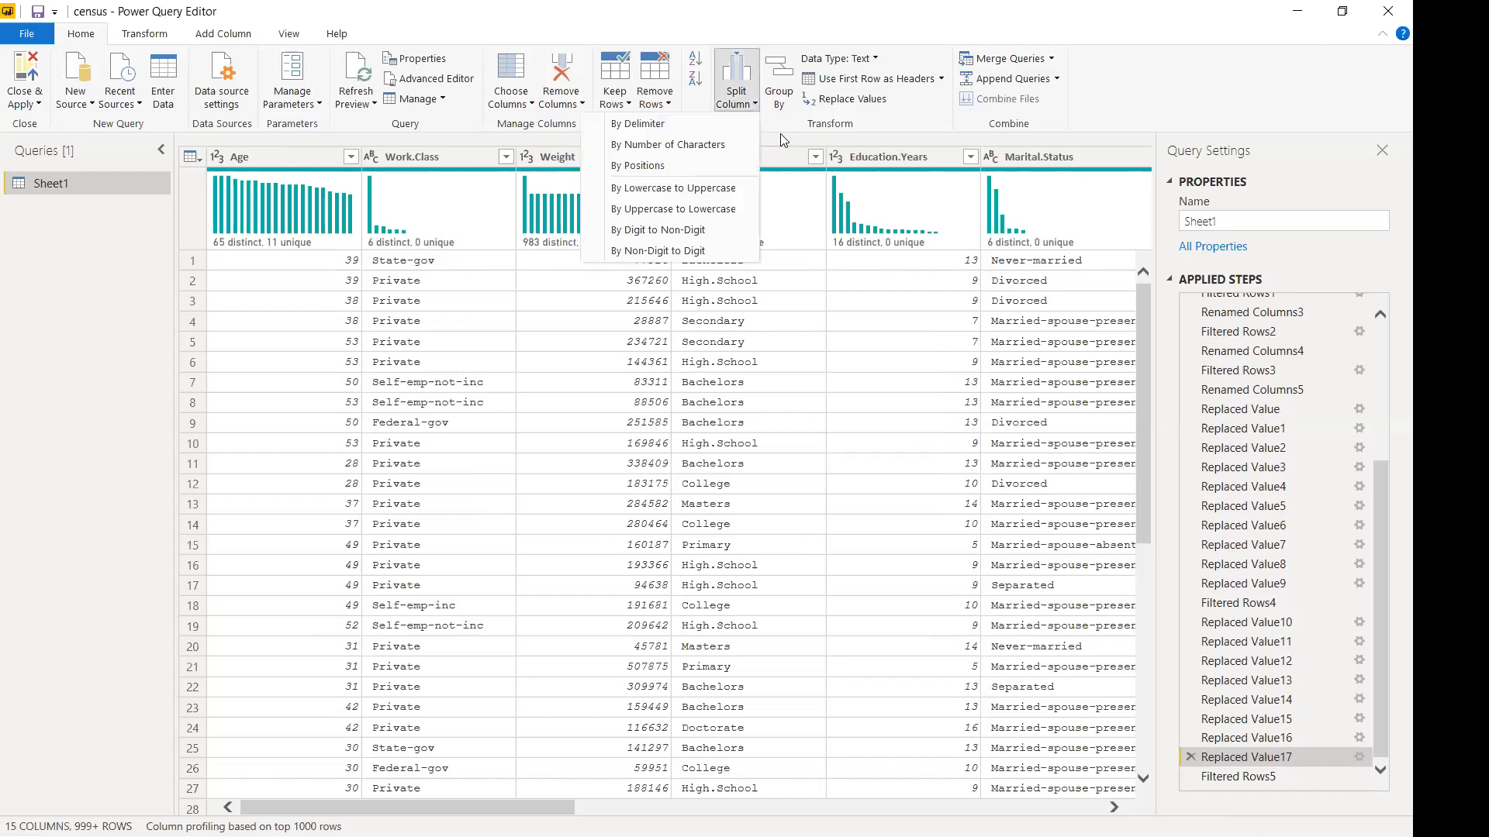
click(704, 64)
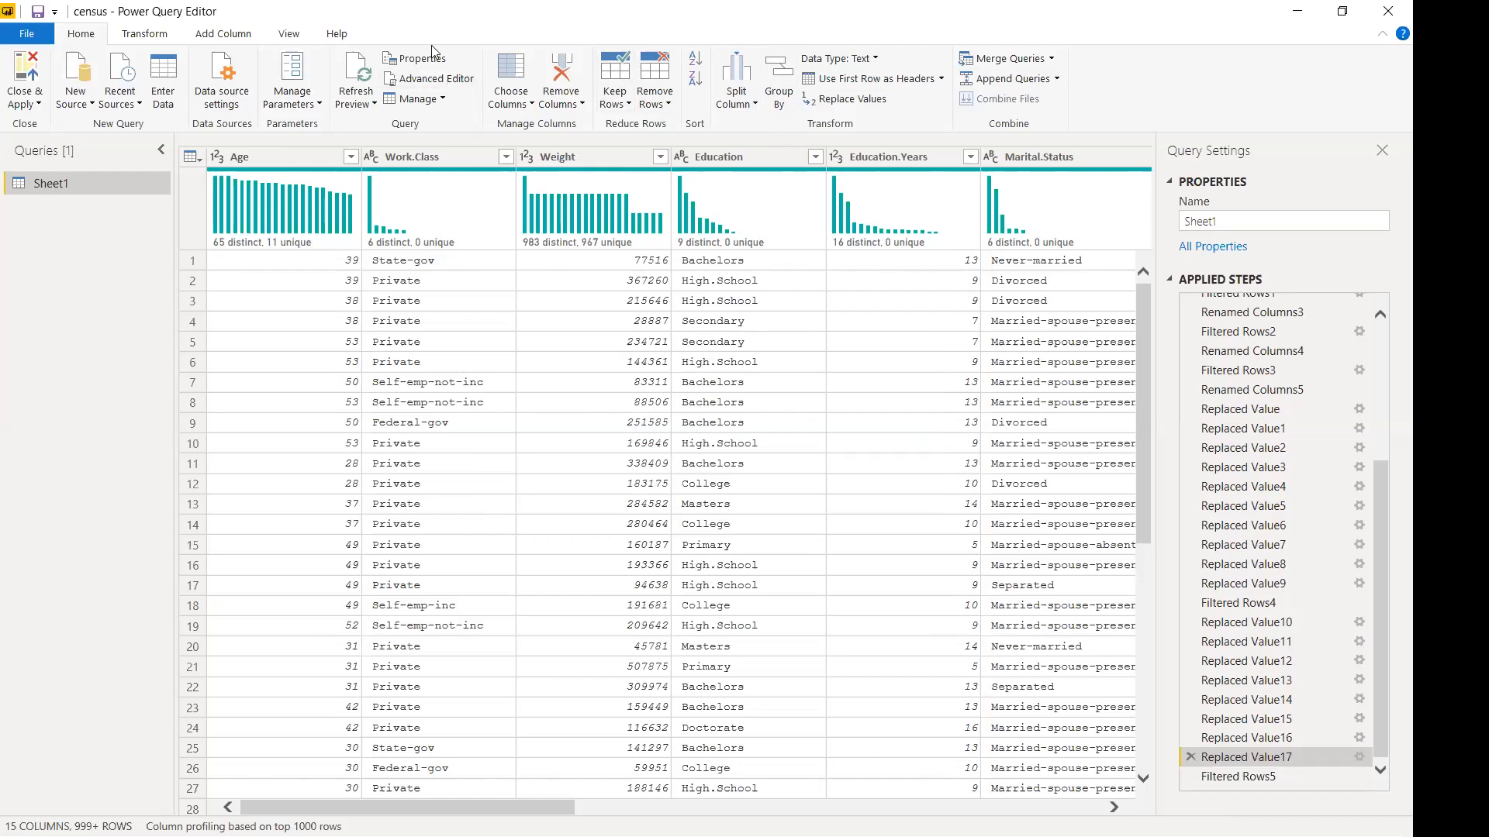
Review the query's M code in Advanced Editor, then Close & Apply to return to the report.
click(452, 80)
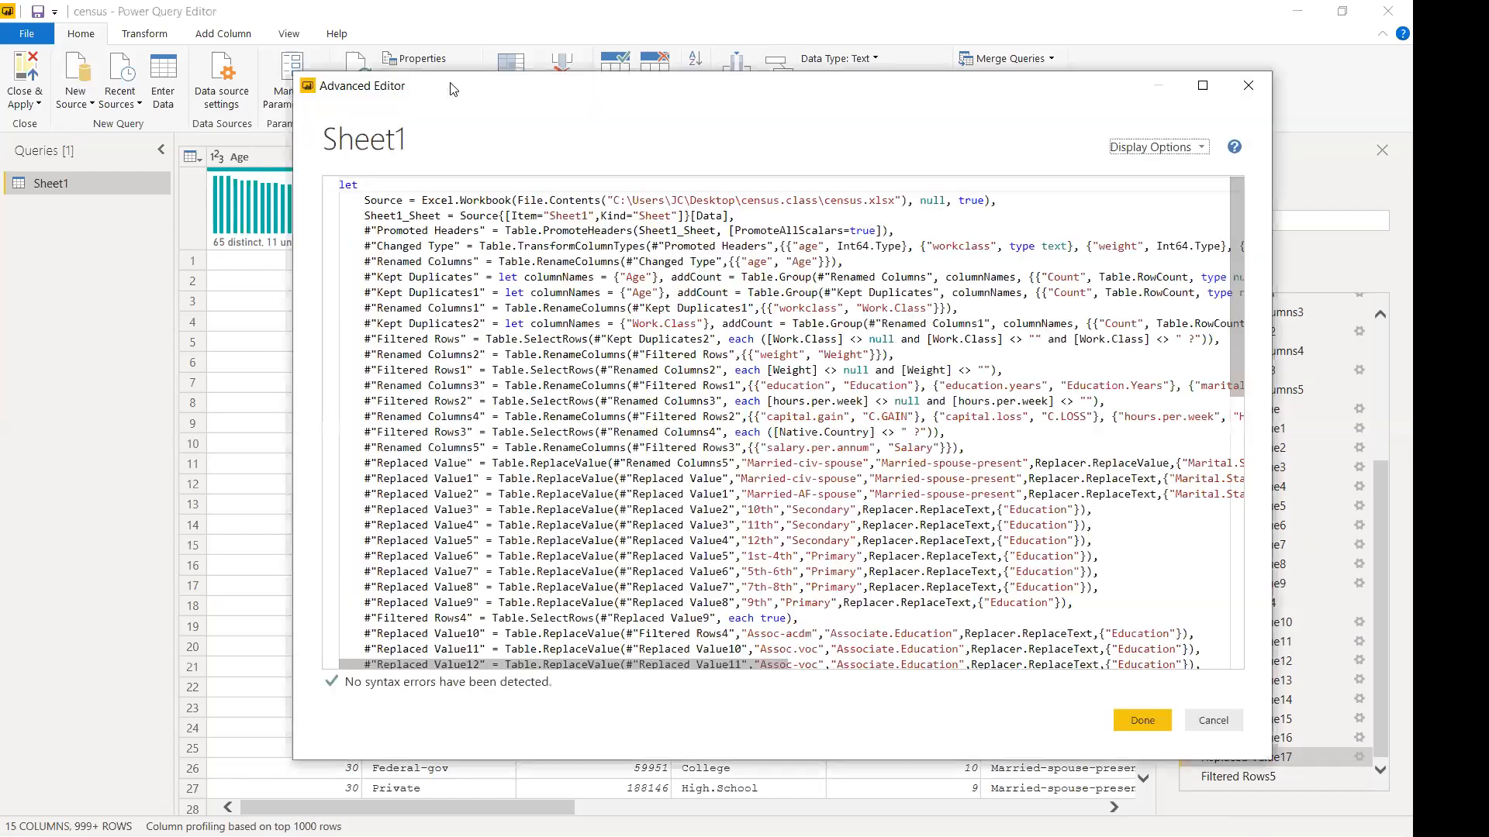
scroll(521, 504, down, 13)
scroll(516, 499, up, 6)
scroll(518, 497, up, 7)
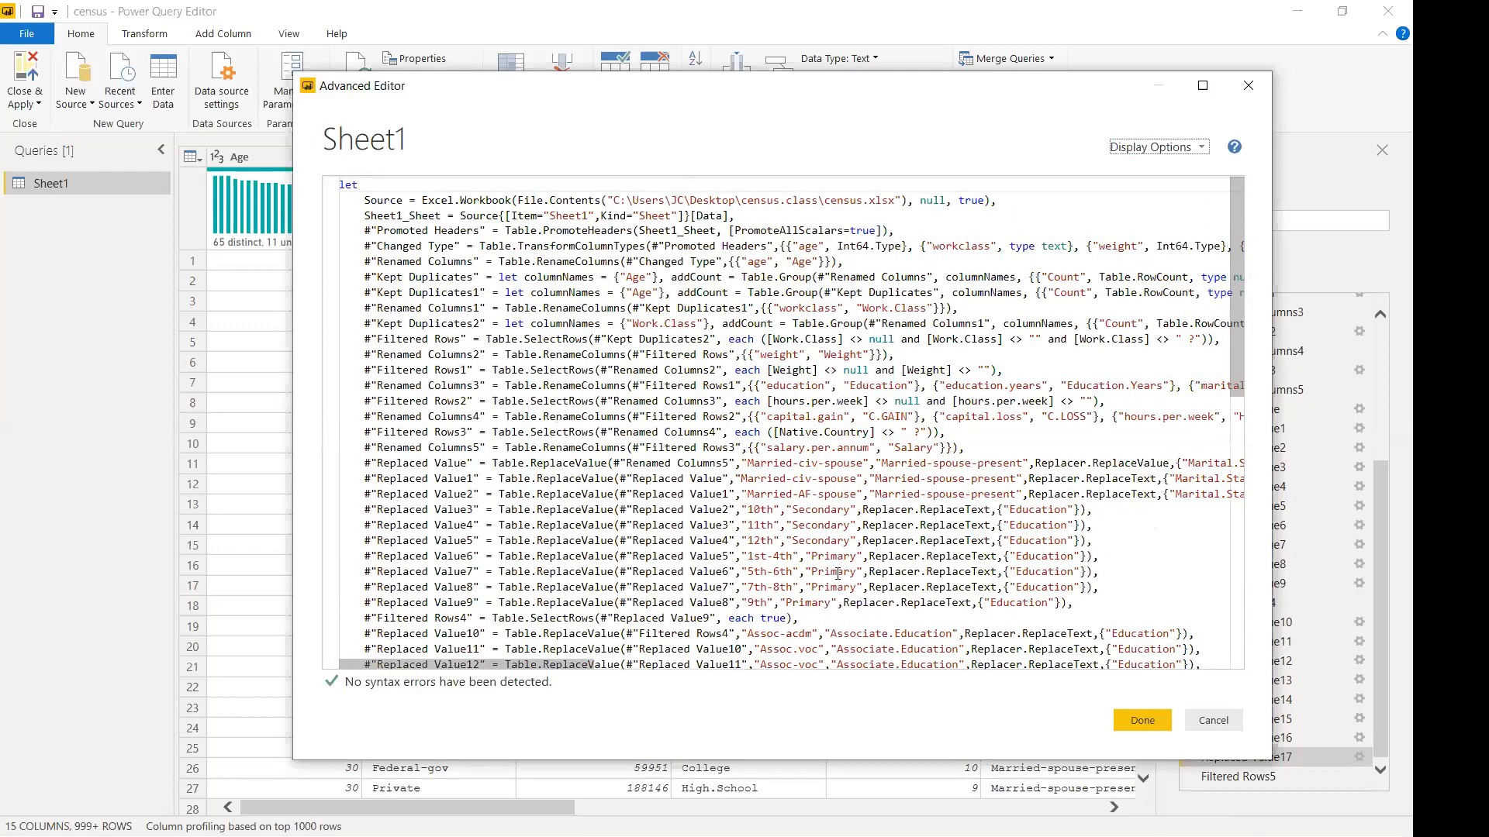
click(1153, 720)
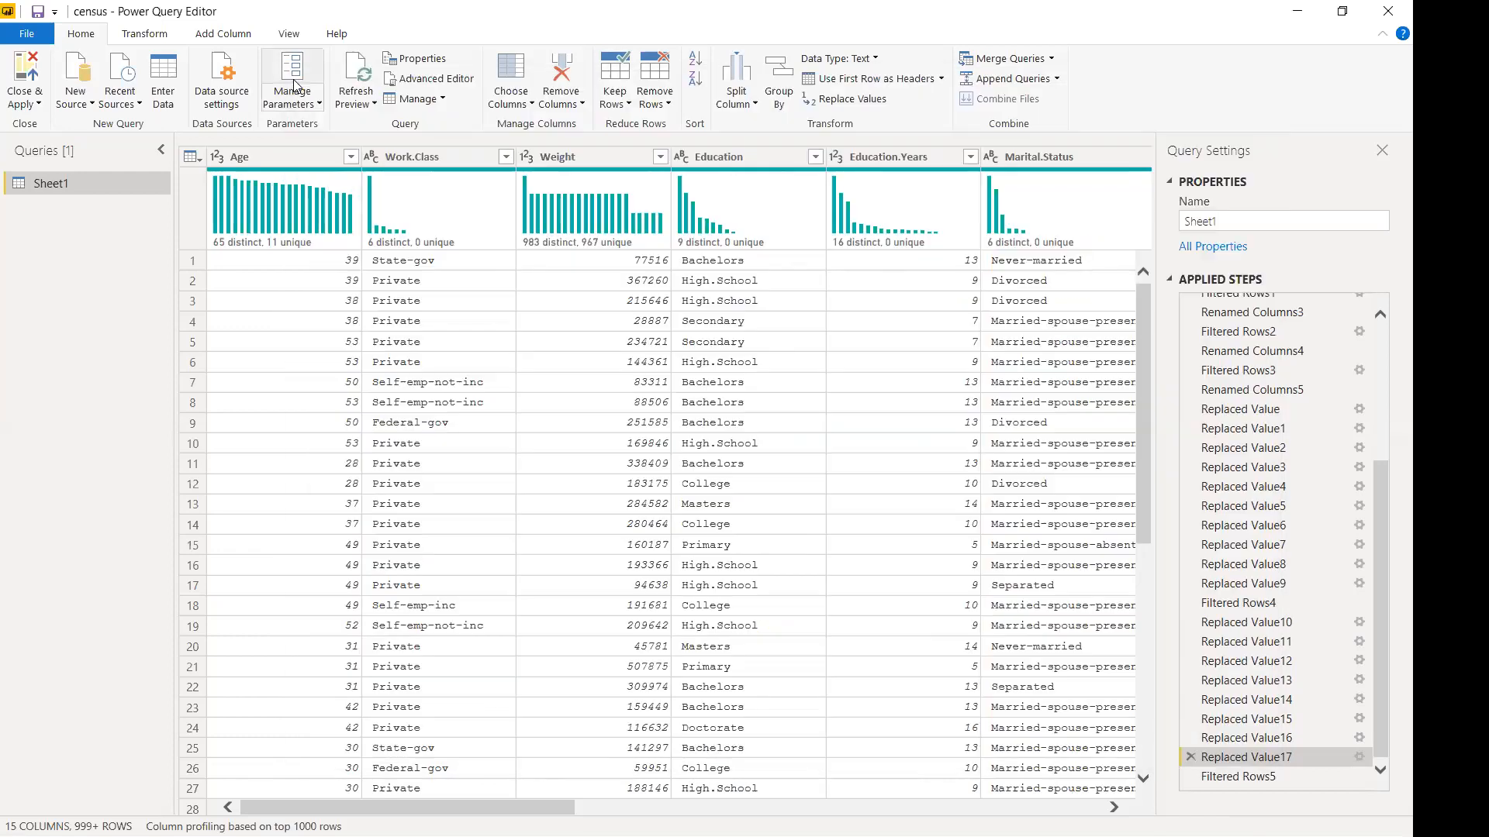
click(320, 105)
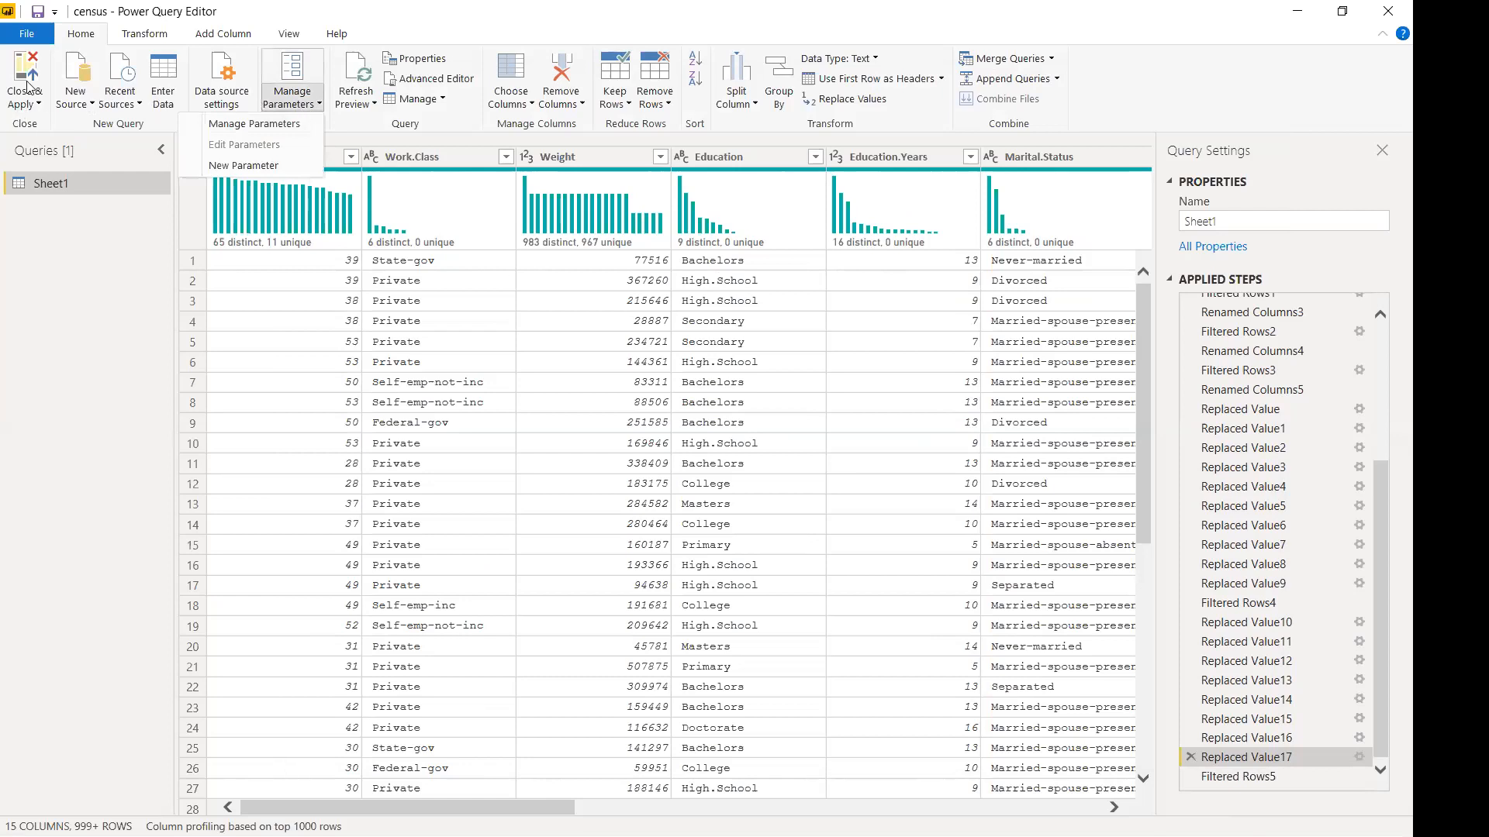
click(27, 86)
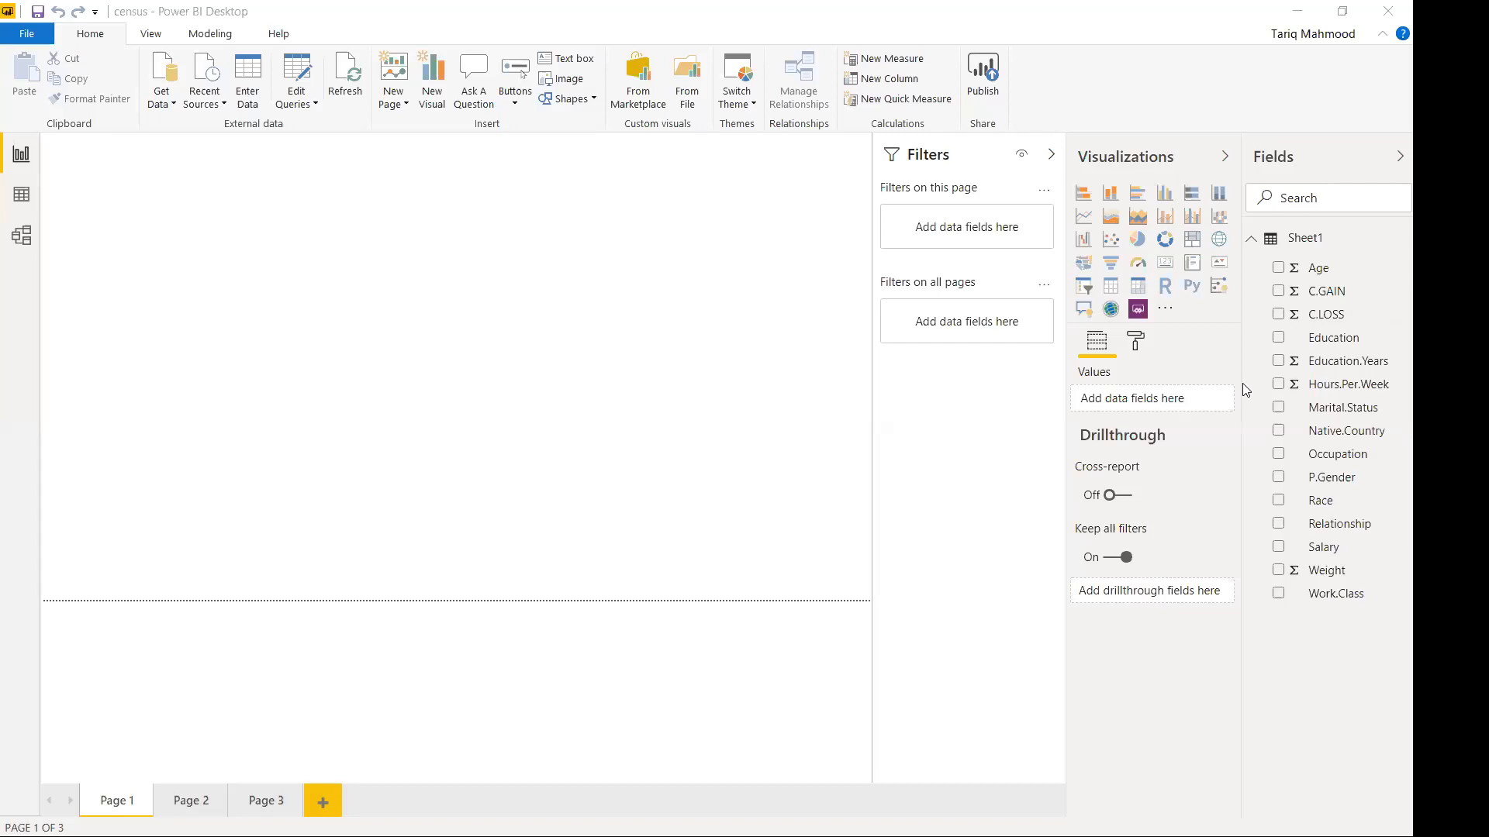
Attempt to rename the Sheet1 table to Census.Data, dismissing the rename errors.
right_click(1305, 246)
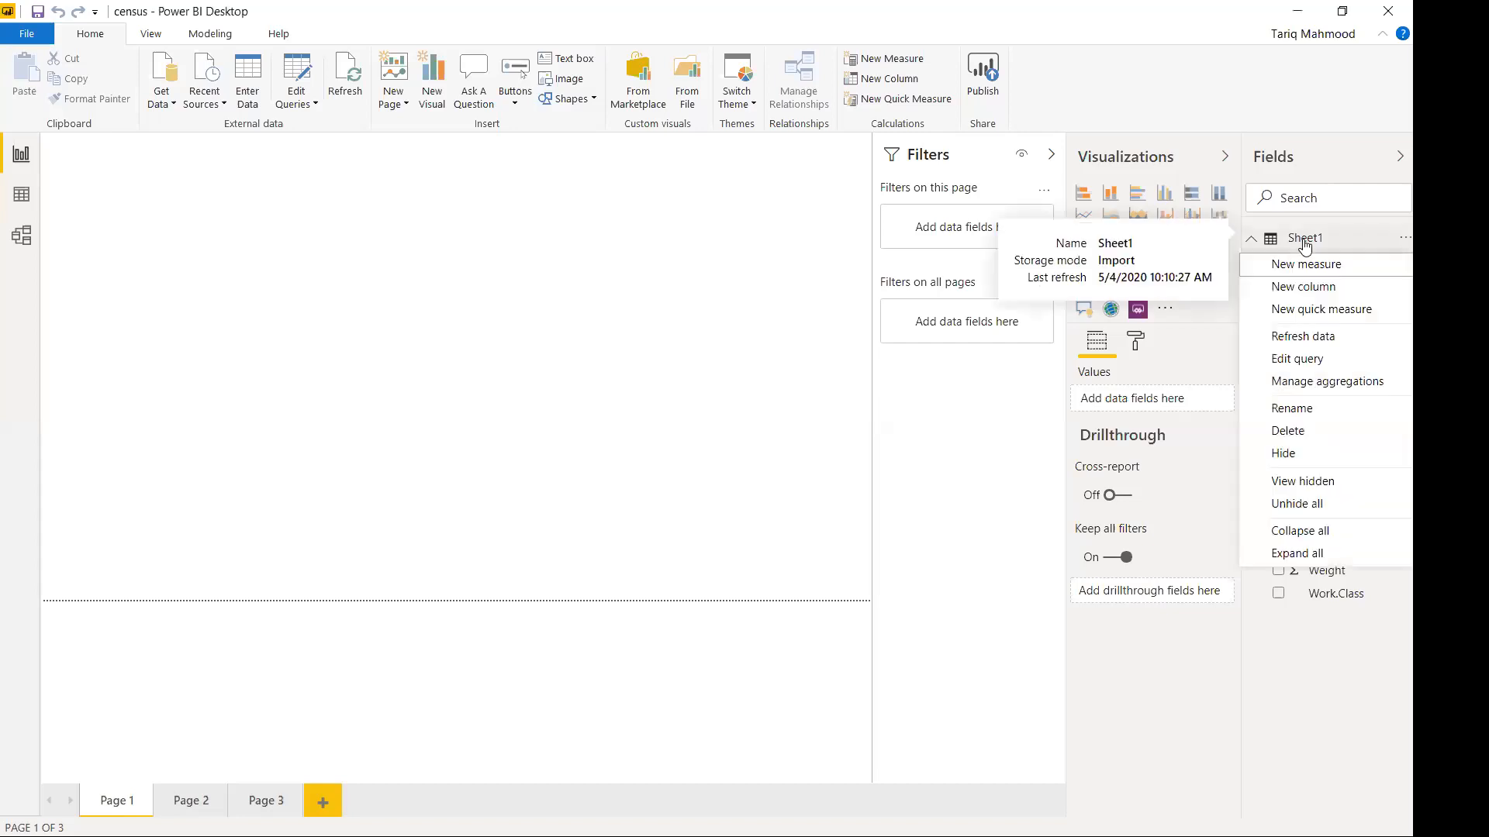
click(1319, 407)
text(a)
key(BackSpace)
text(C)
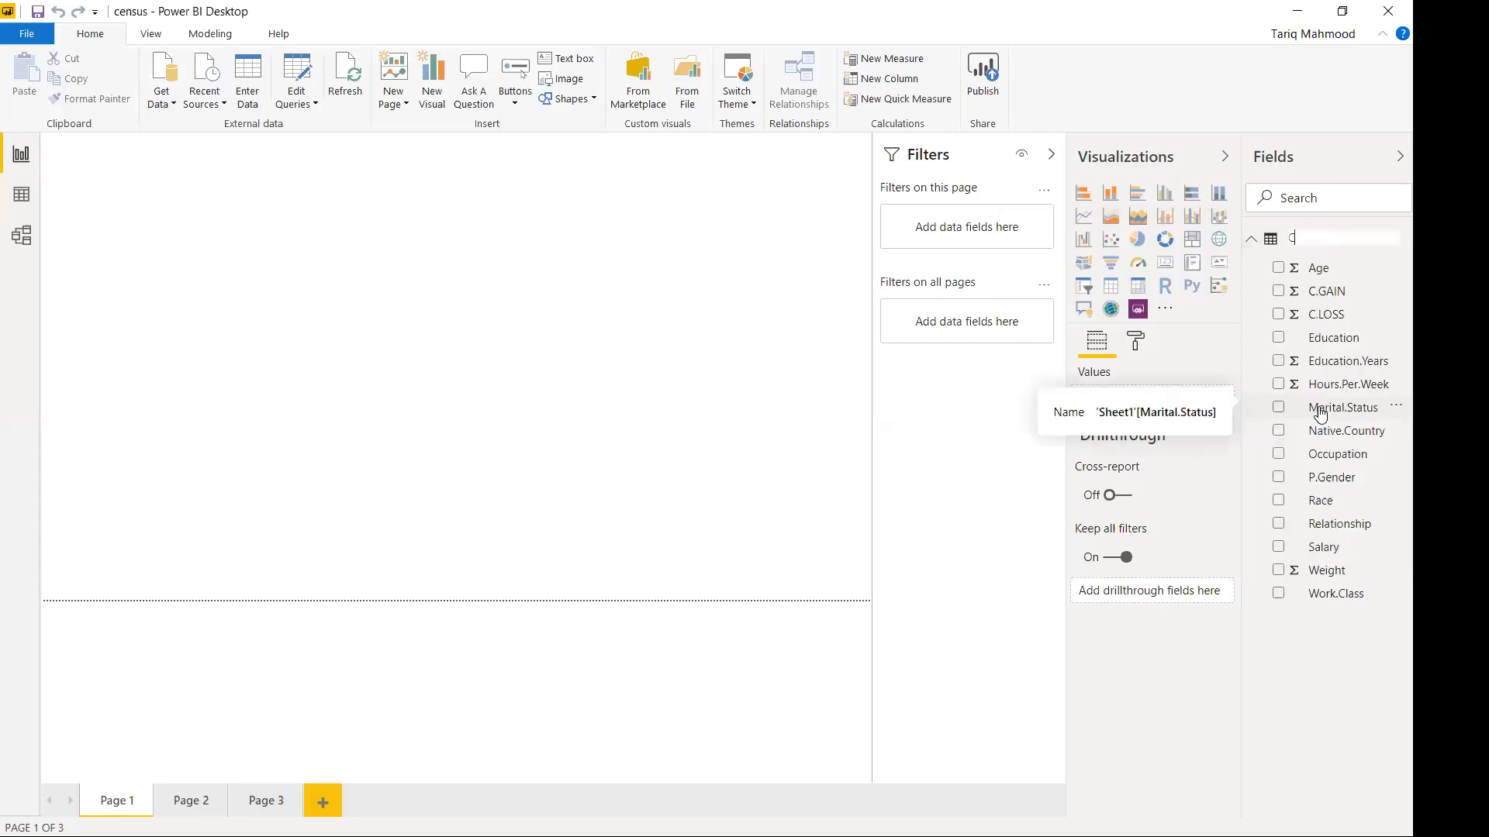
text(ensus.Data)
key(Return)
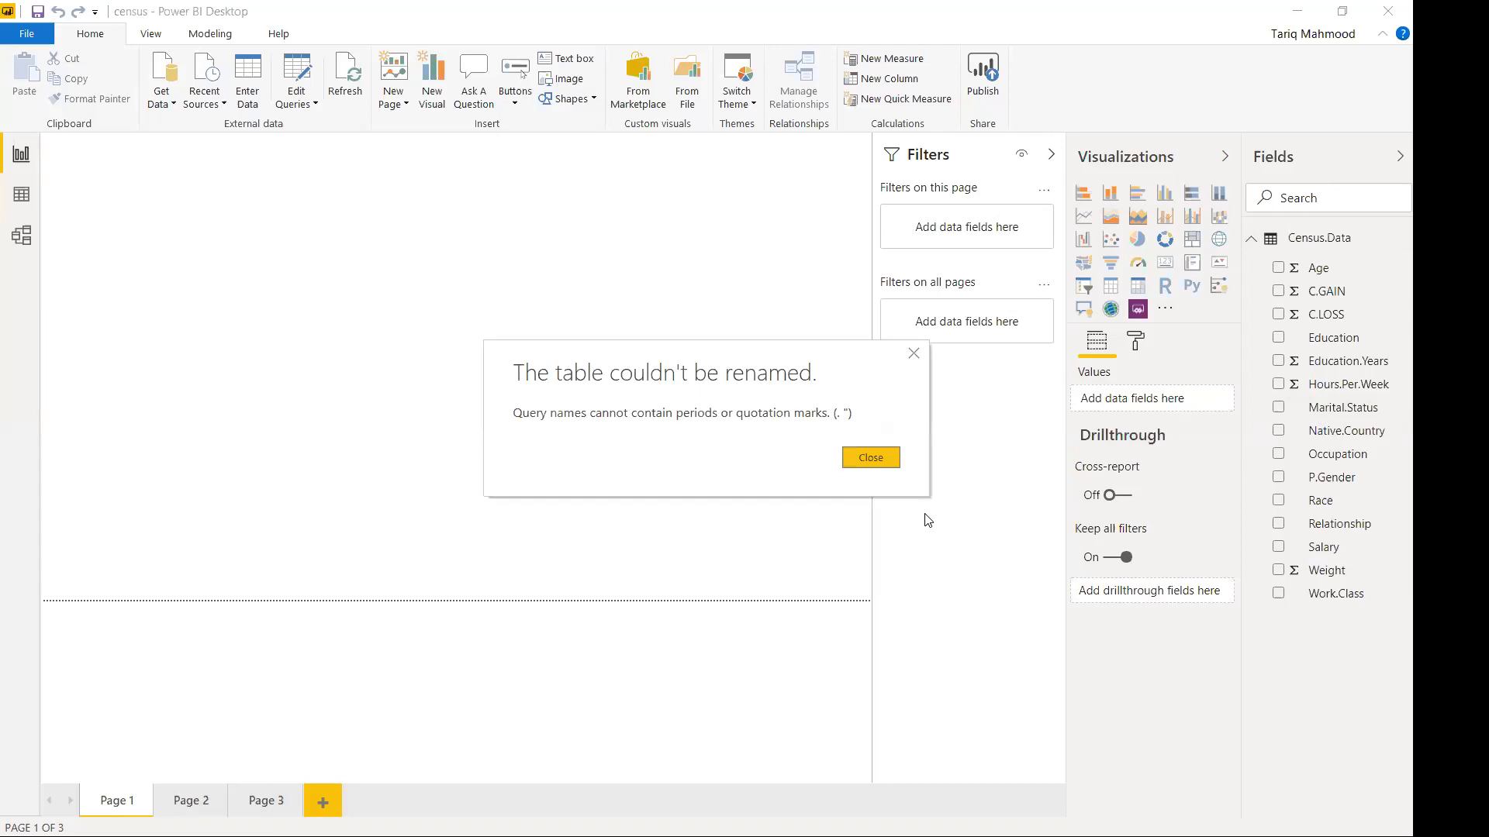
click(869, 463)
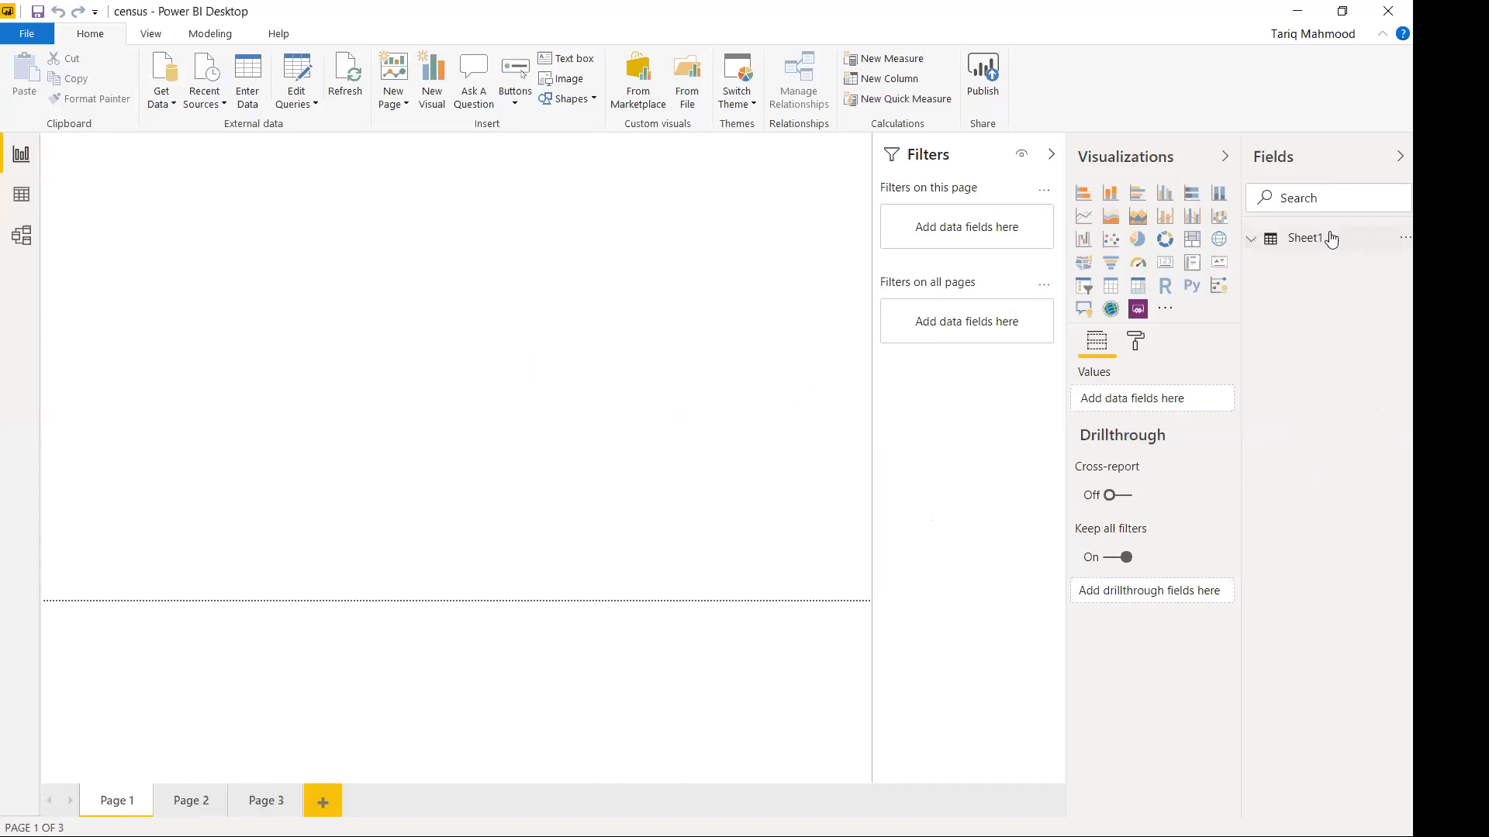
right_click(1304, 246)
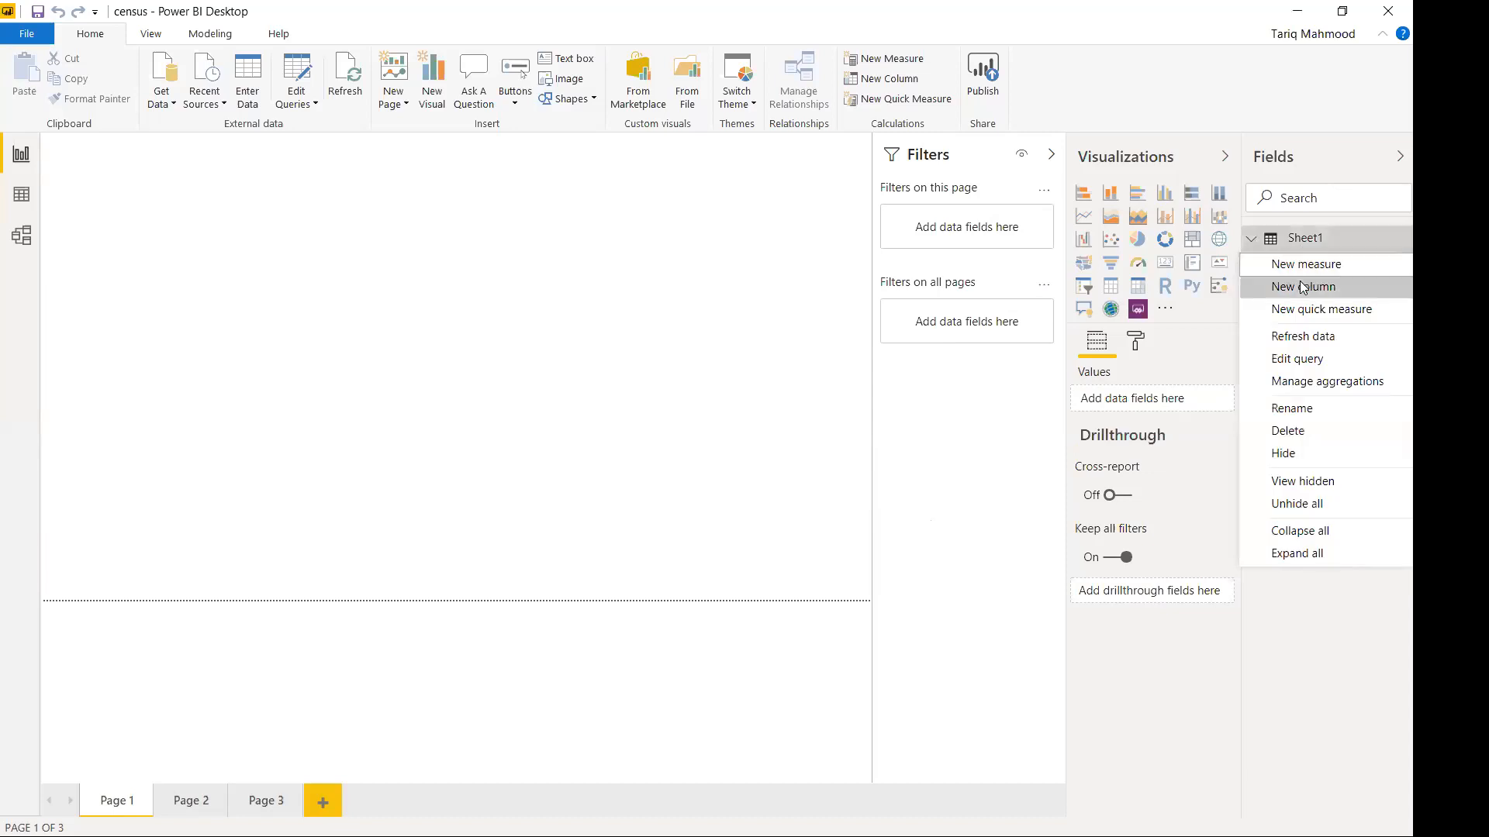
click(1312, 408)
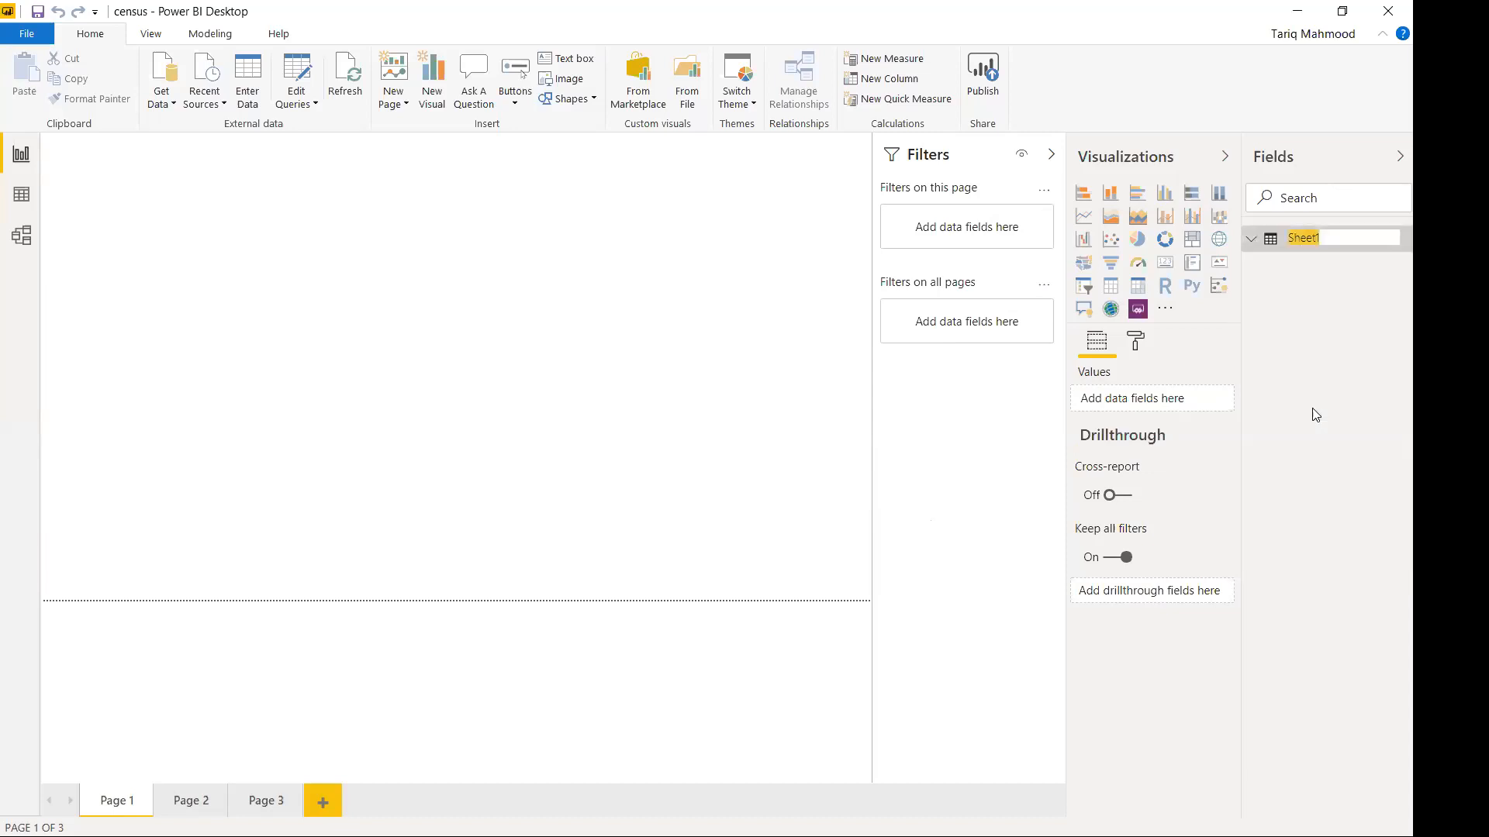
text(Census.Data)
key(Return)
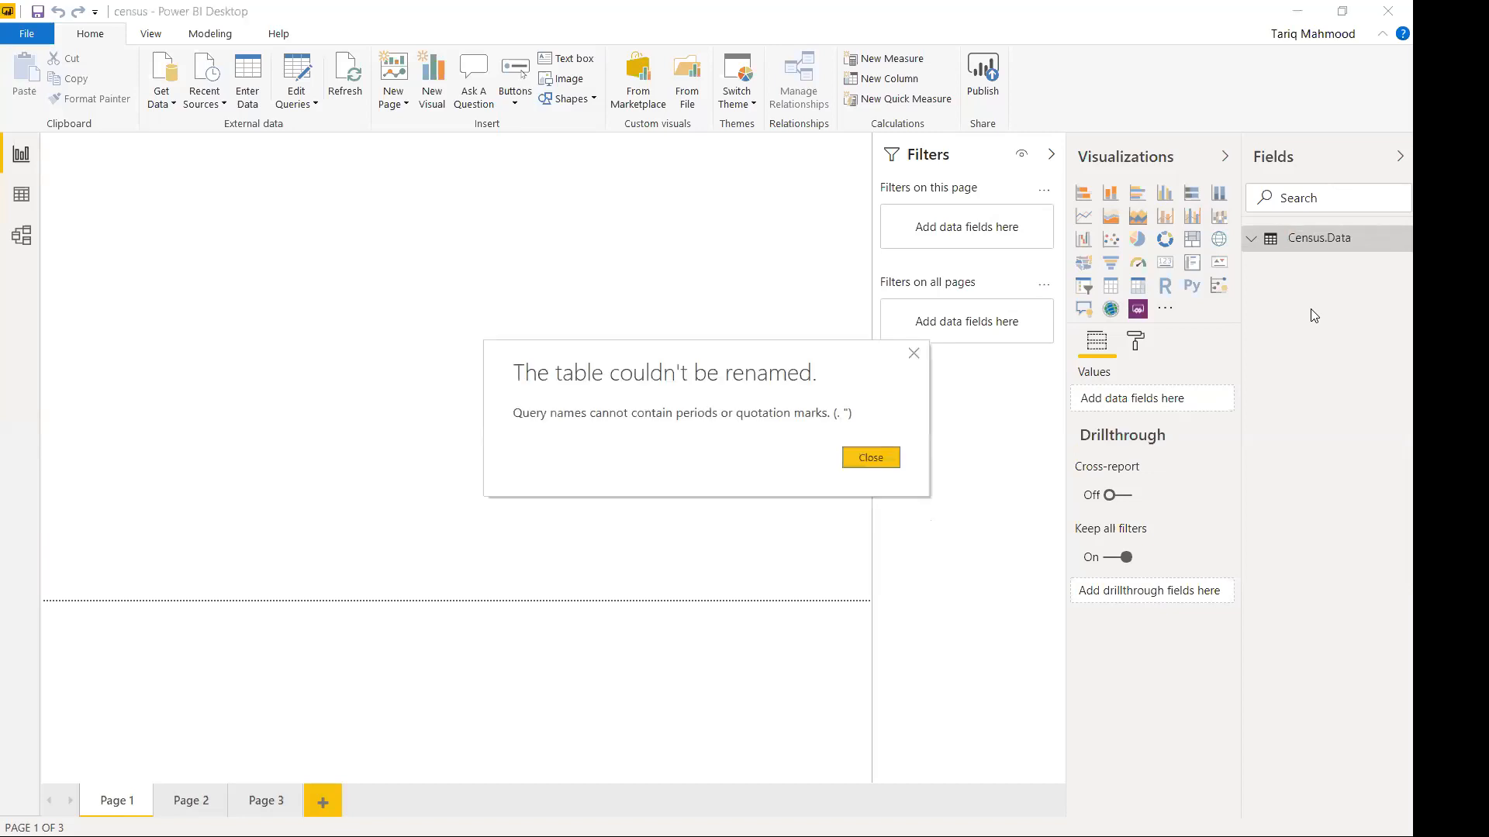
click(868, 458)
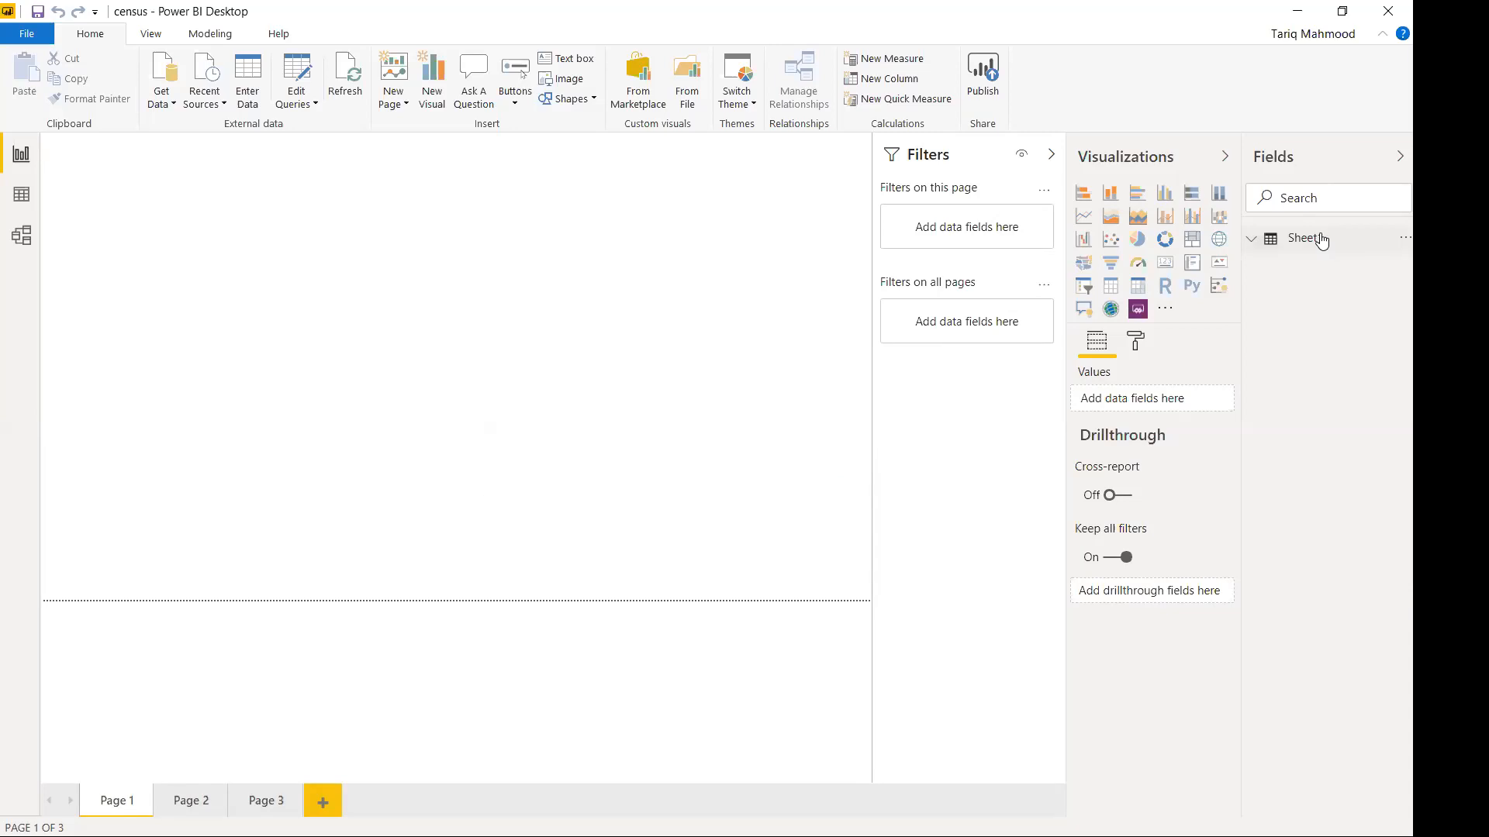
Rename the Sheet1 table to CensusData and expand it to list its columns.
right_click(1321, 241)
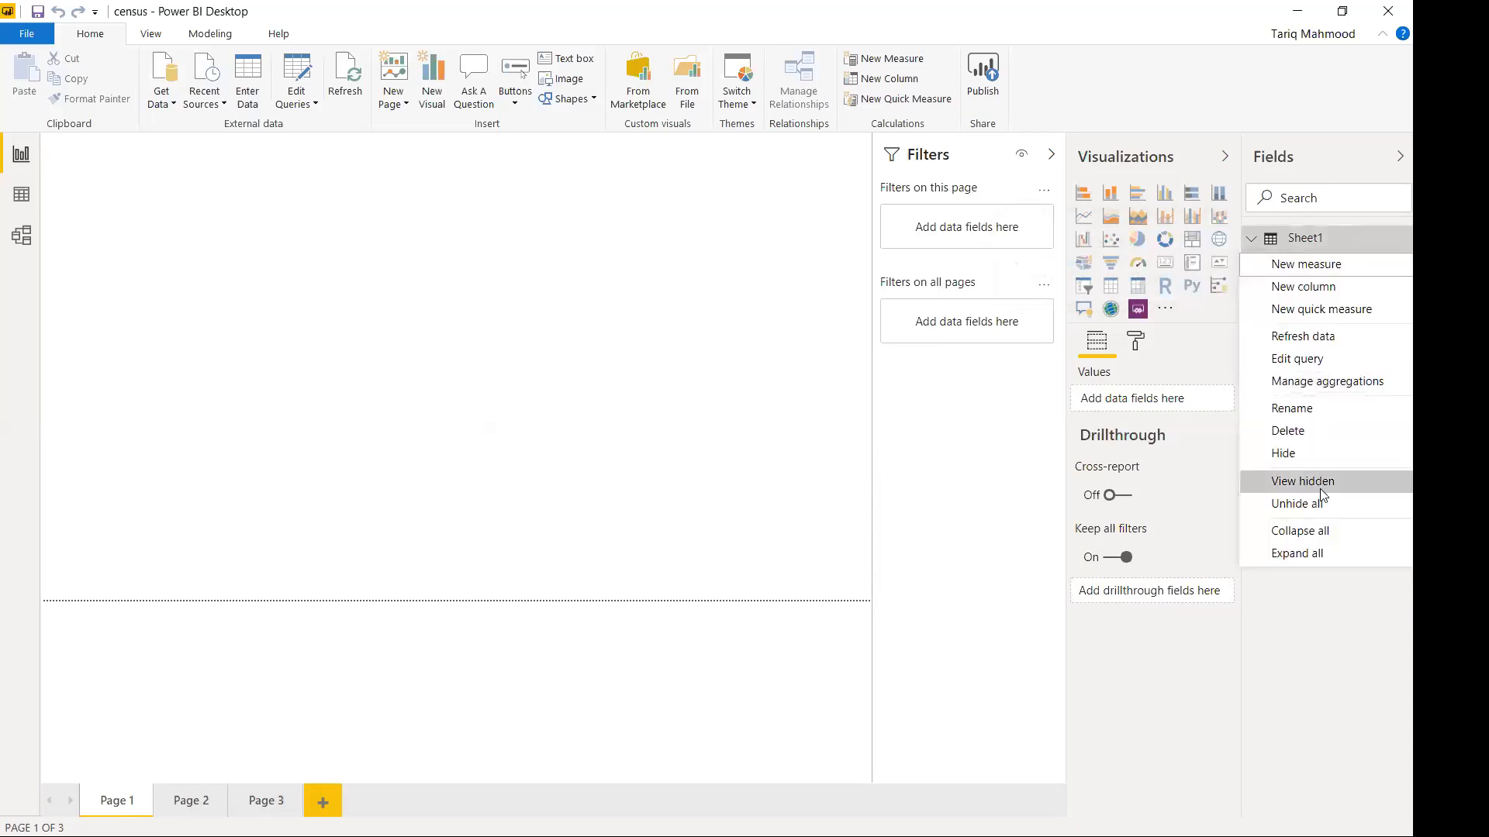
click(1318, 412)
text(CensusData)
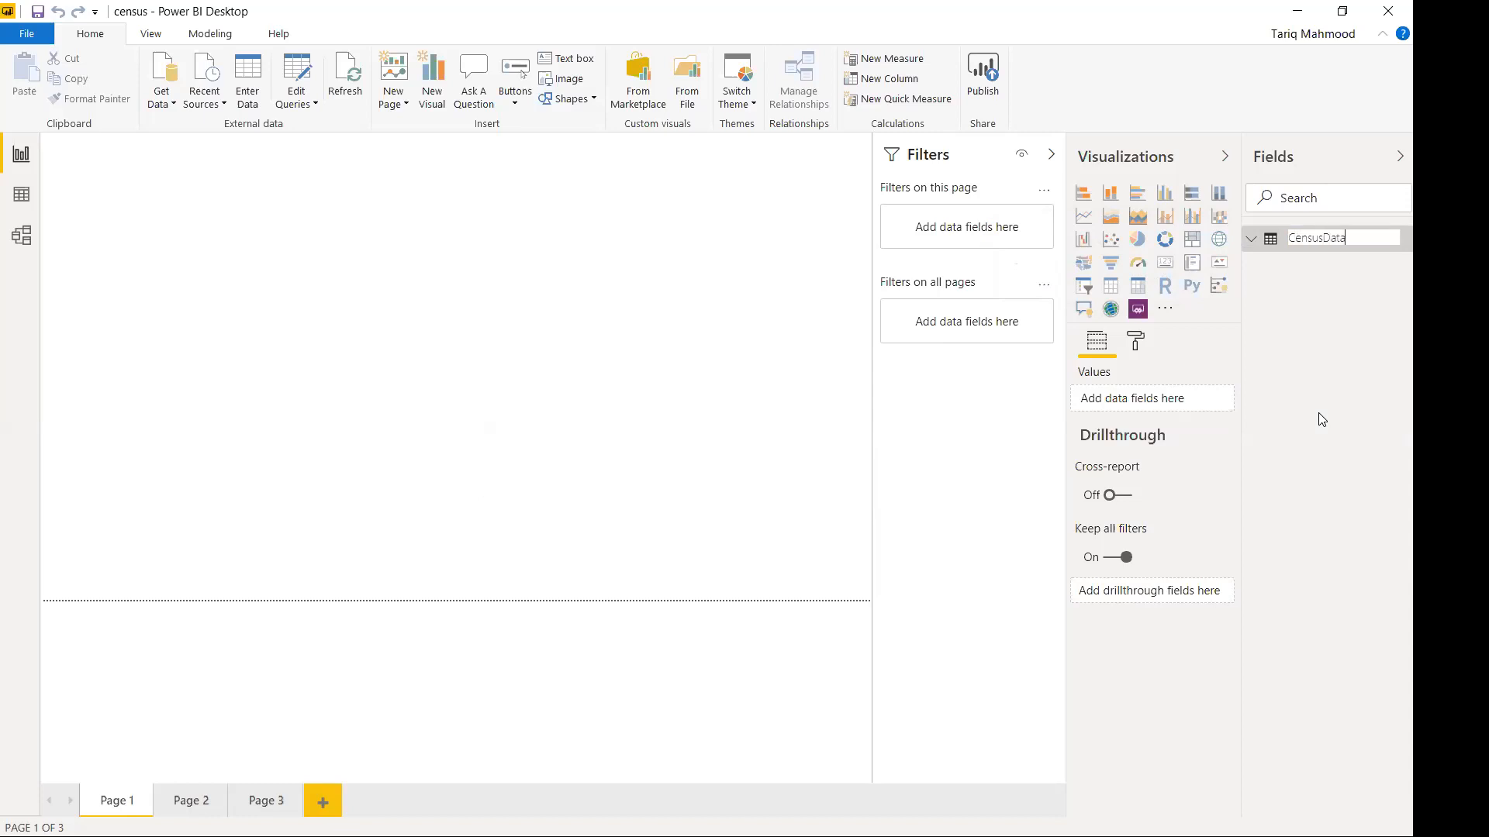
key(Return)
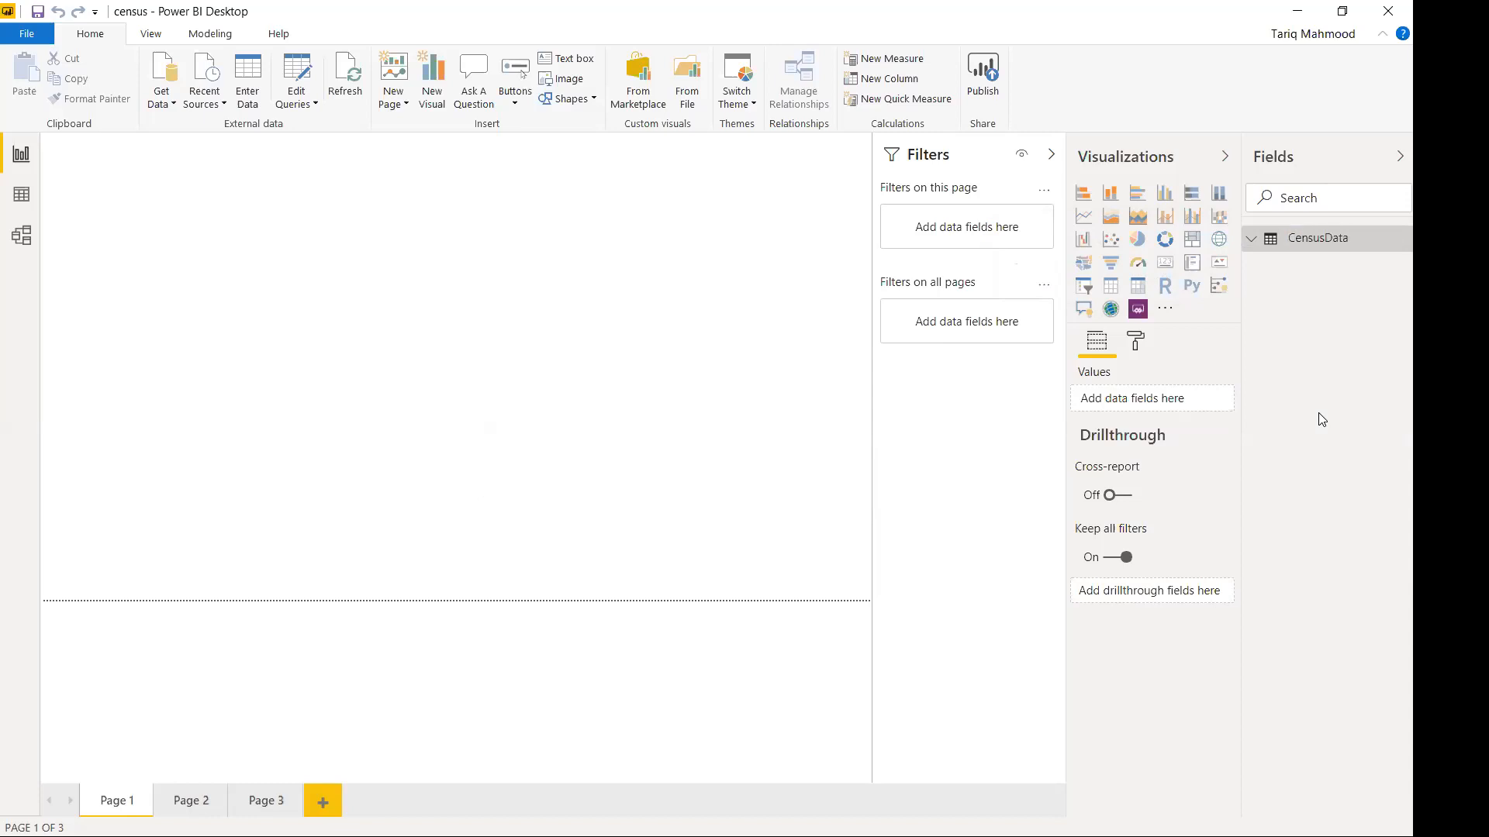
click(1331, 246)
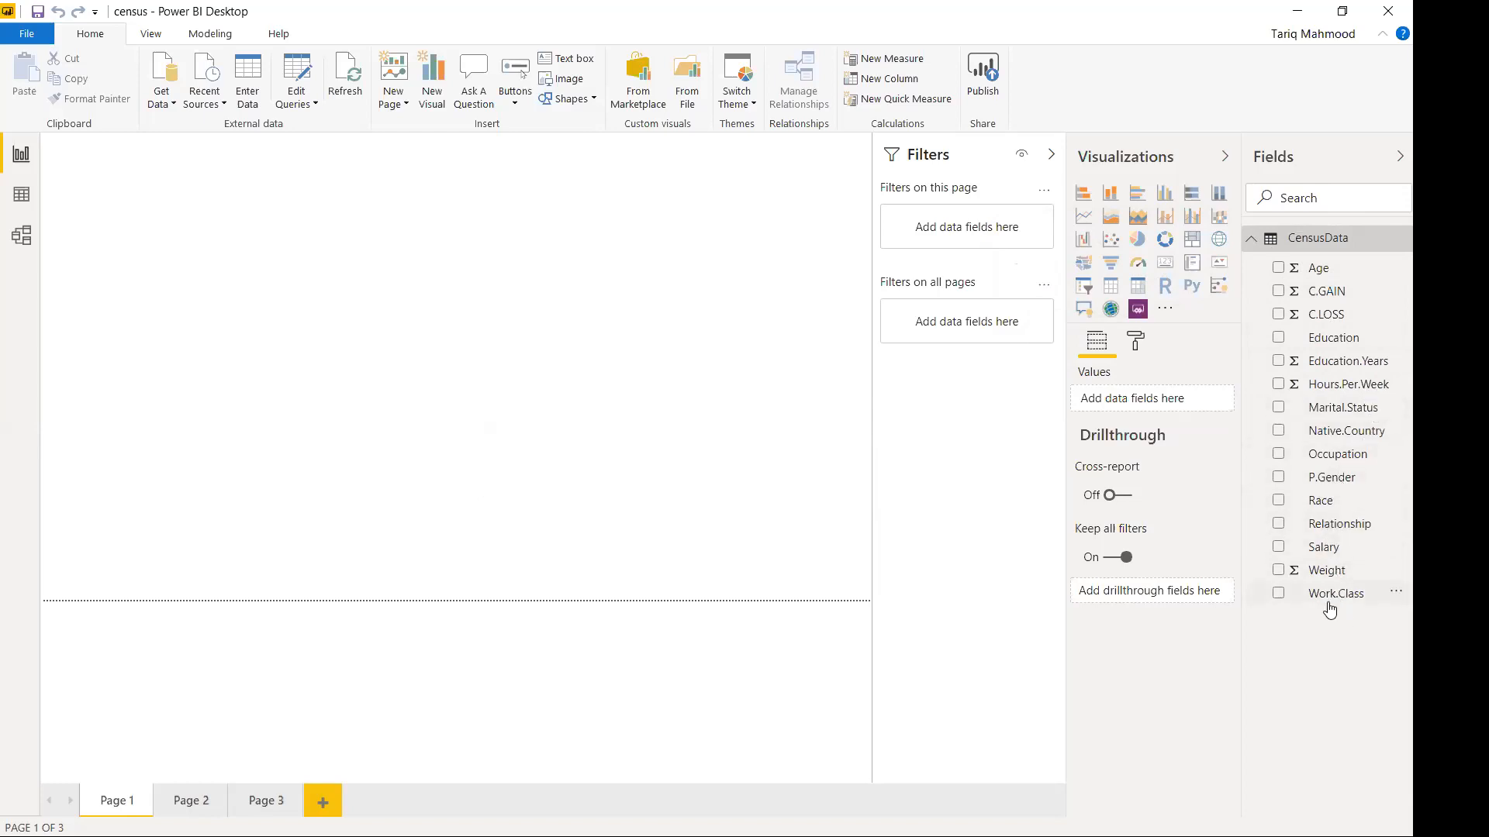
Rename the P.Gender field to Gender.
right_click(1329, 480)
mouse_move(1329, 480)
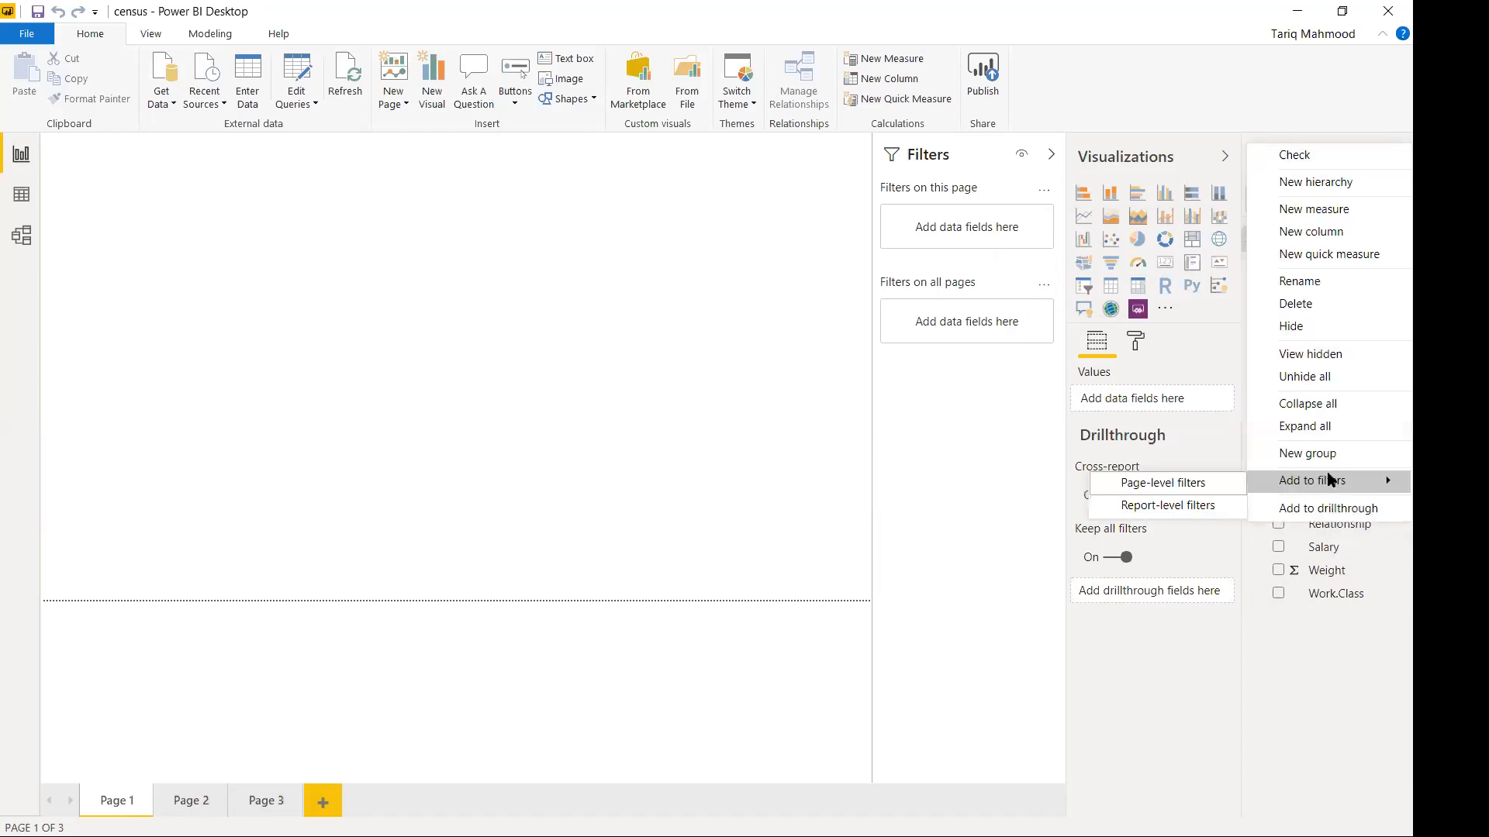
click(1329, 281)
text(Gender)
key(Return)
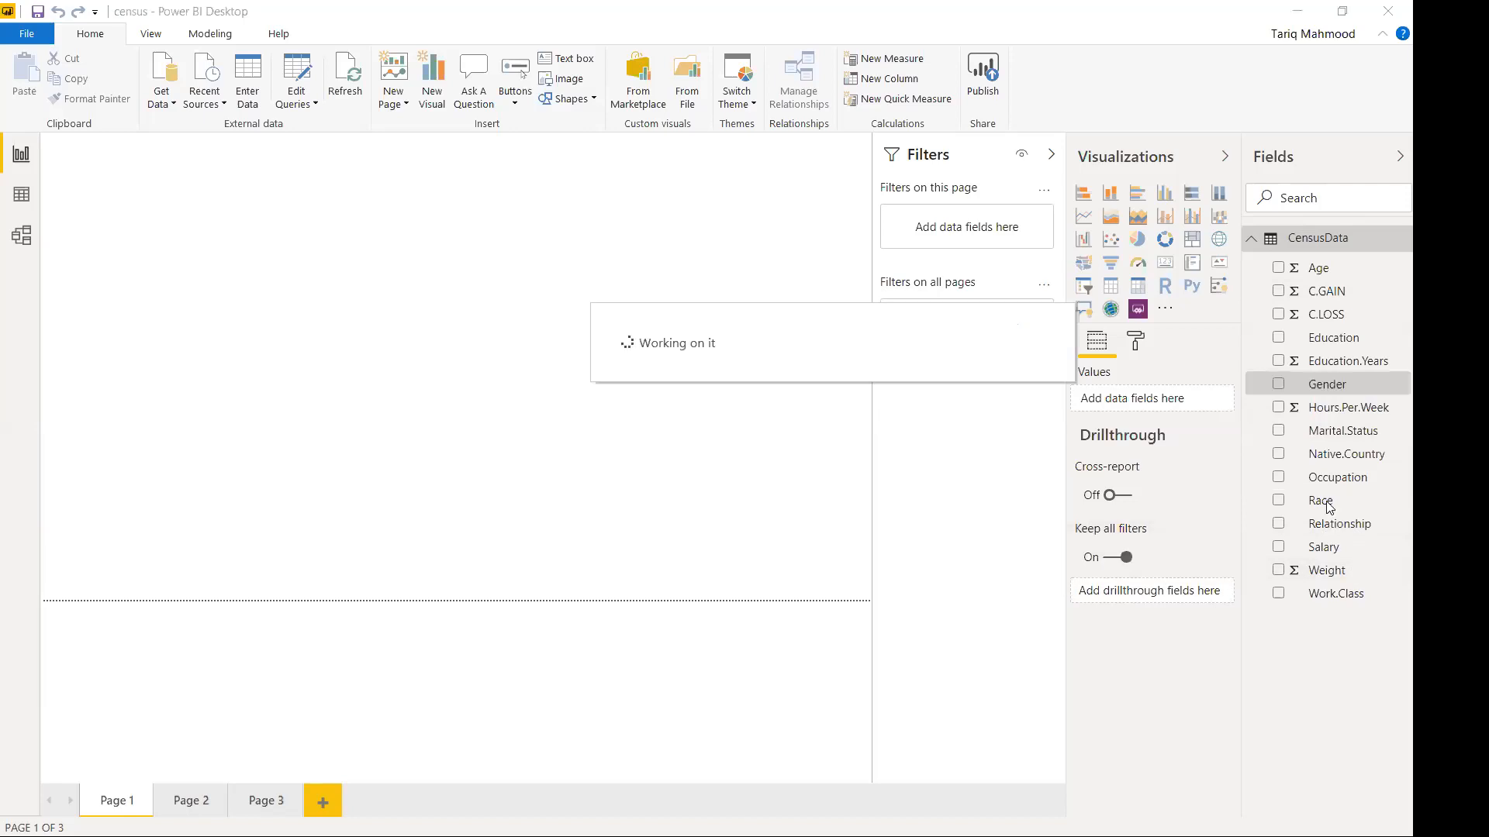
Rename C.GAIN to Cap.Gain and C.LOSS to Cap.Loss.
right_click(1325, 303)
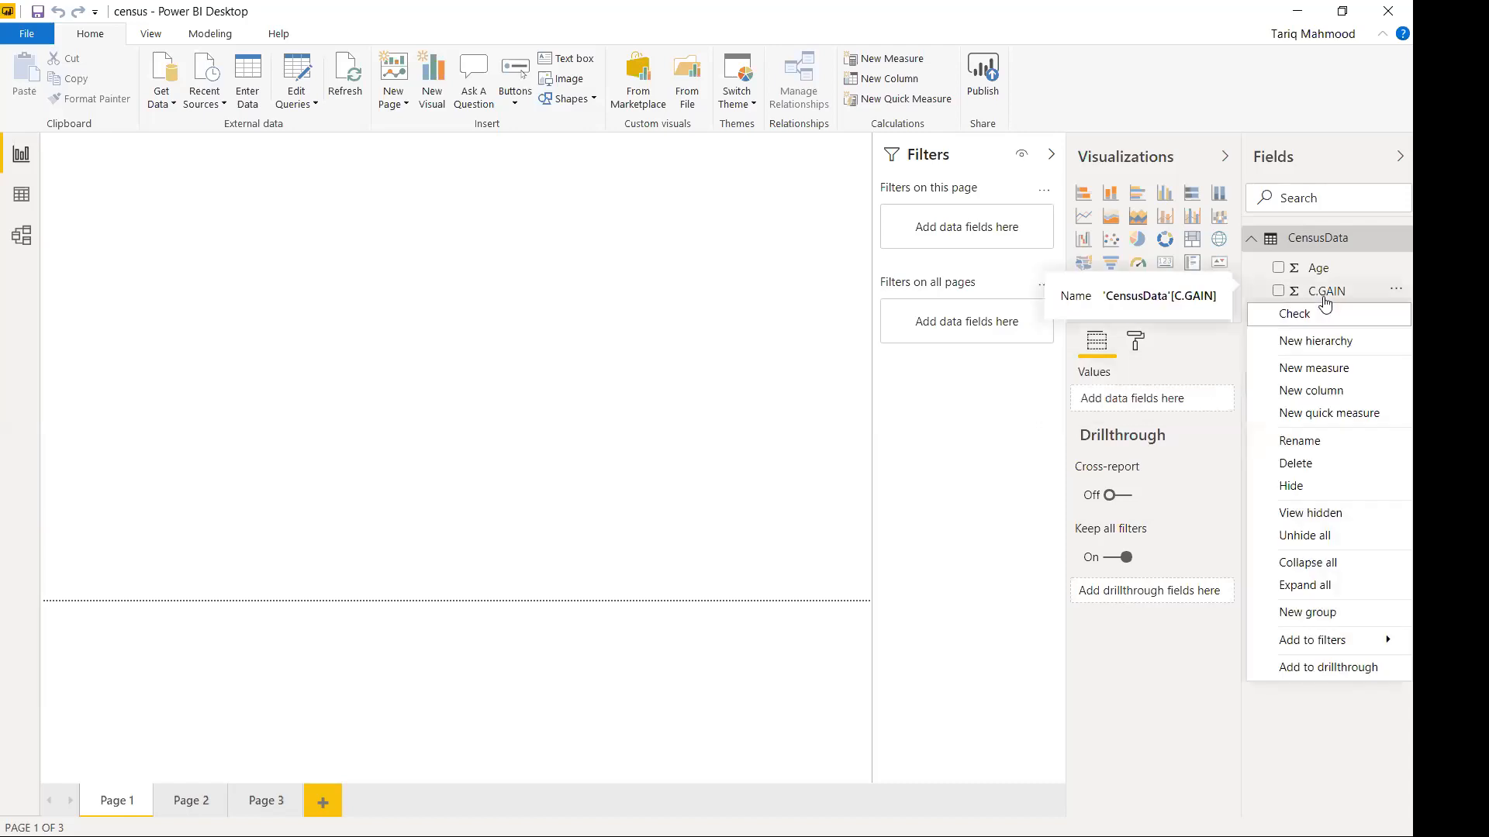
click(1311, 441)
text(Cap.Ga)
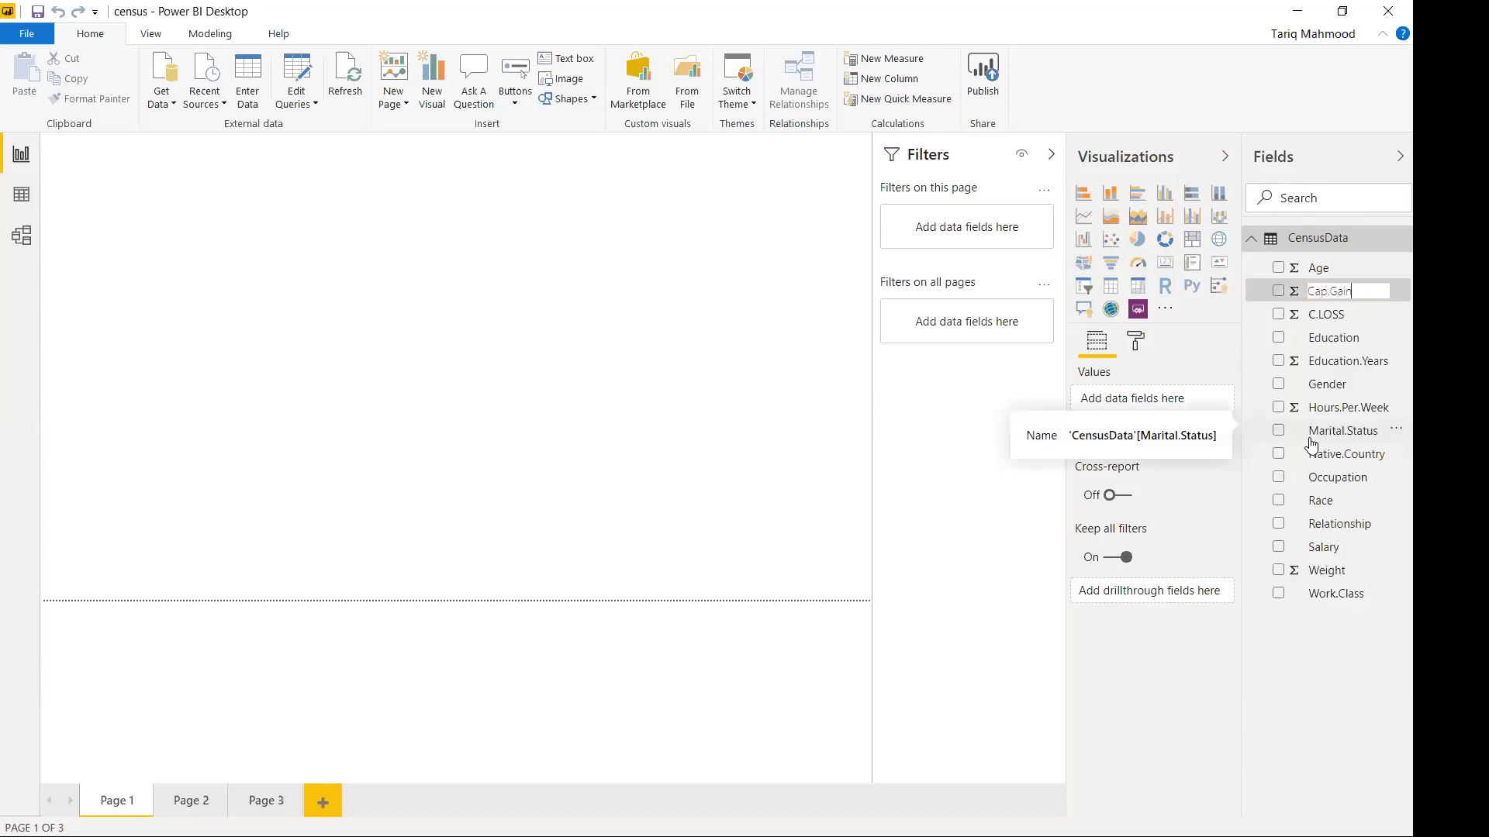
text(in)
key(Return)
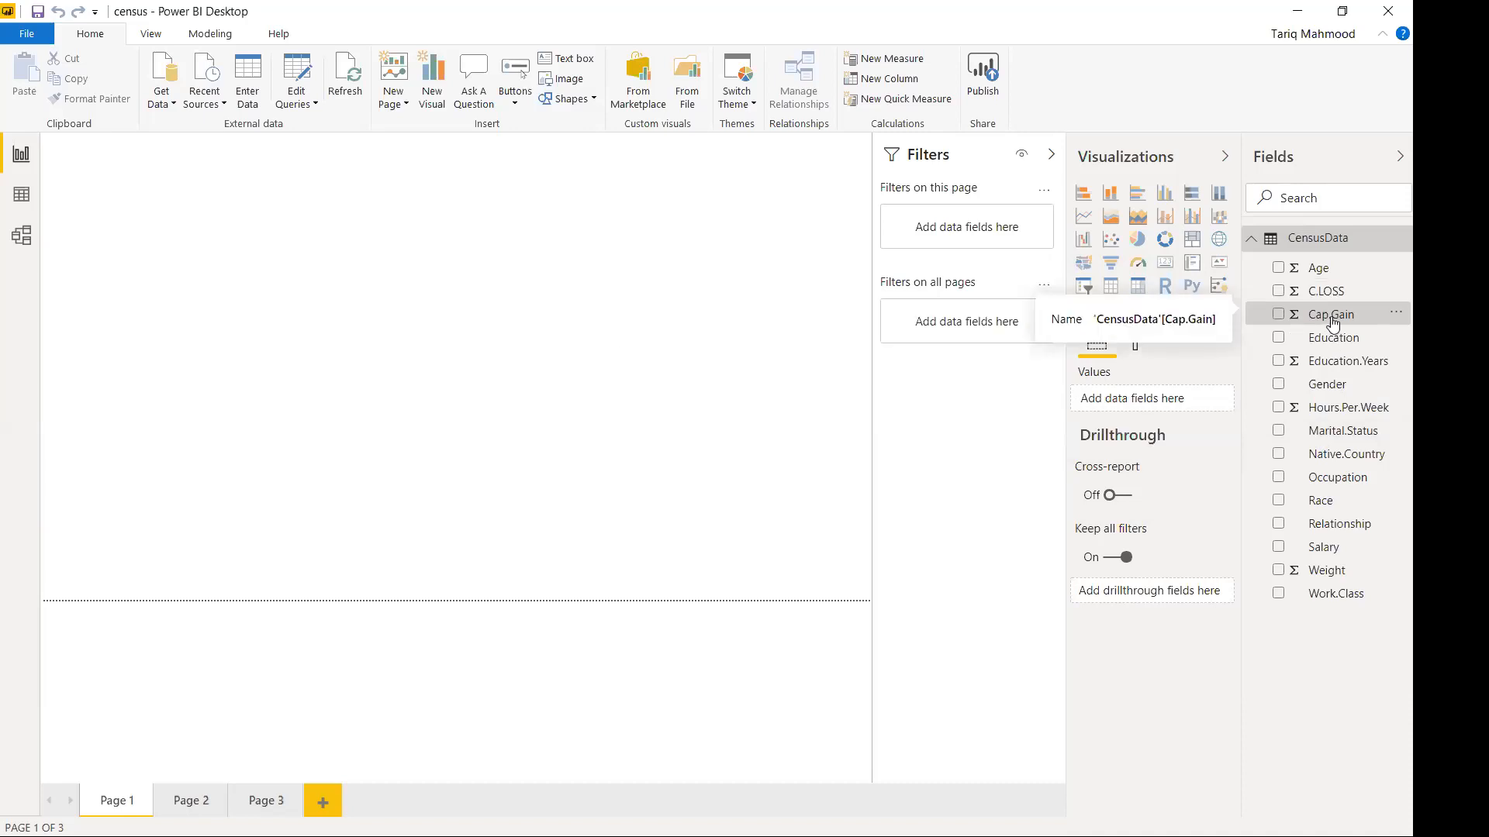
right_click(1333, 325)
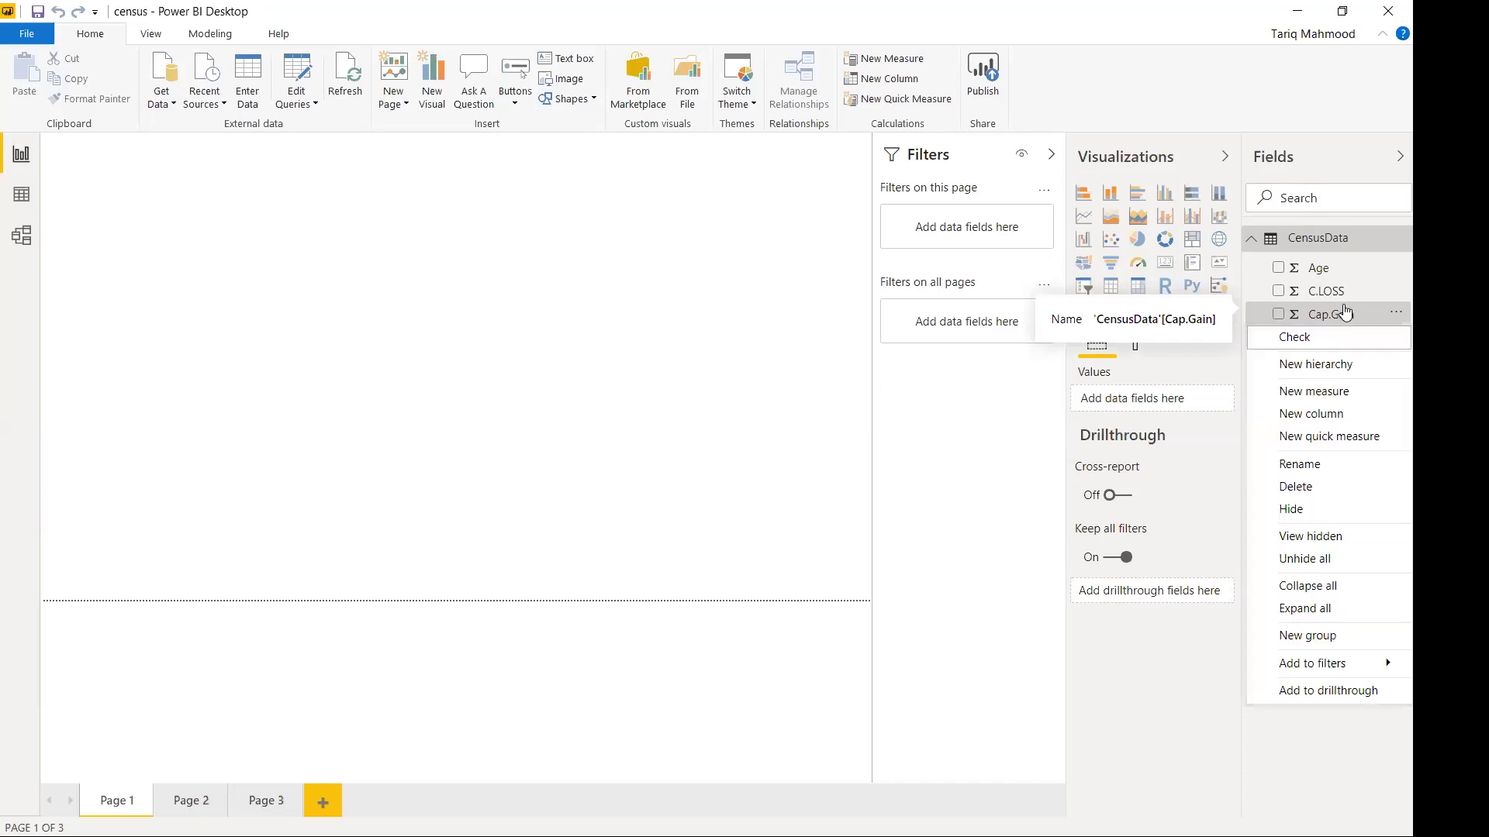
right_click(1342, 304)
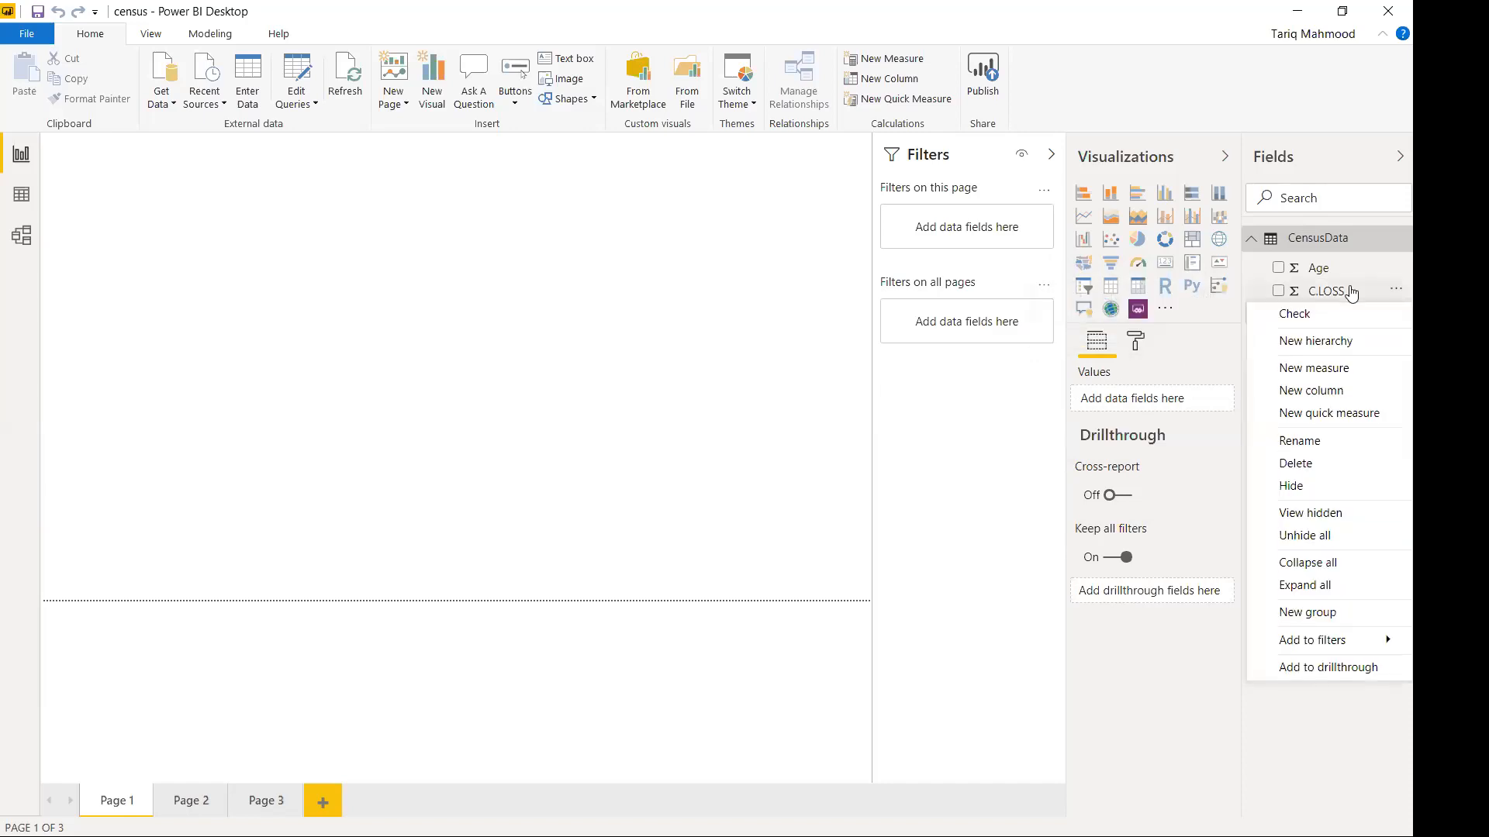
click(1339, 440)
text(Cap.Loss)
key(Return)
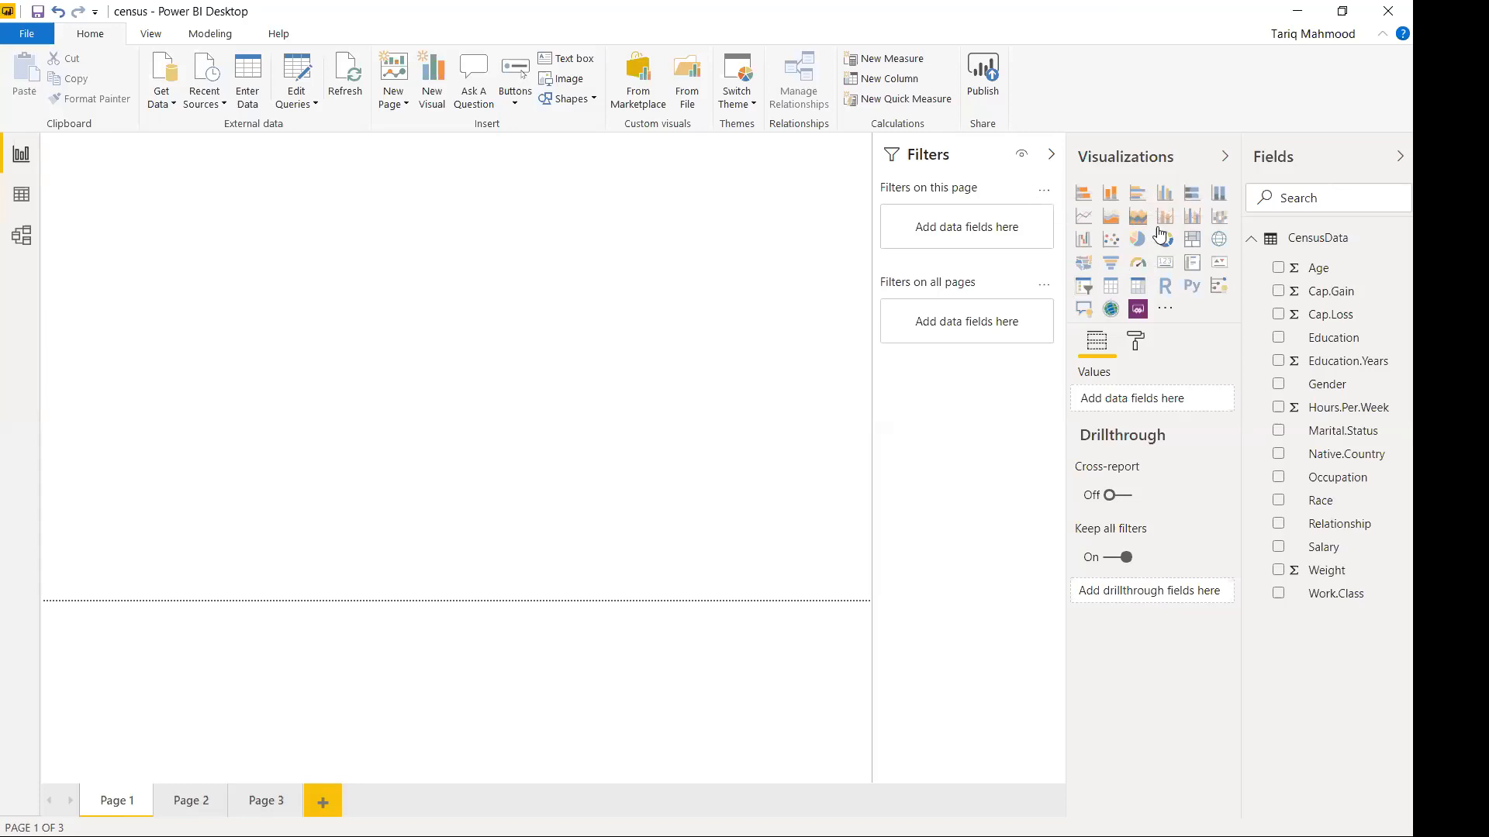
Import the Histogram Chart custom visual from the marketplace.
click(1160, 312)
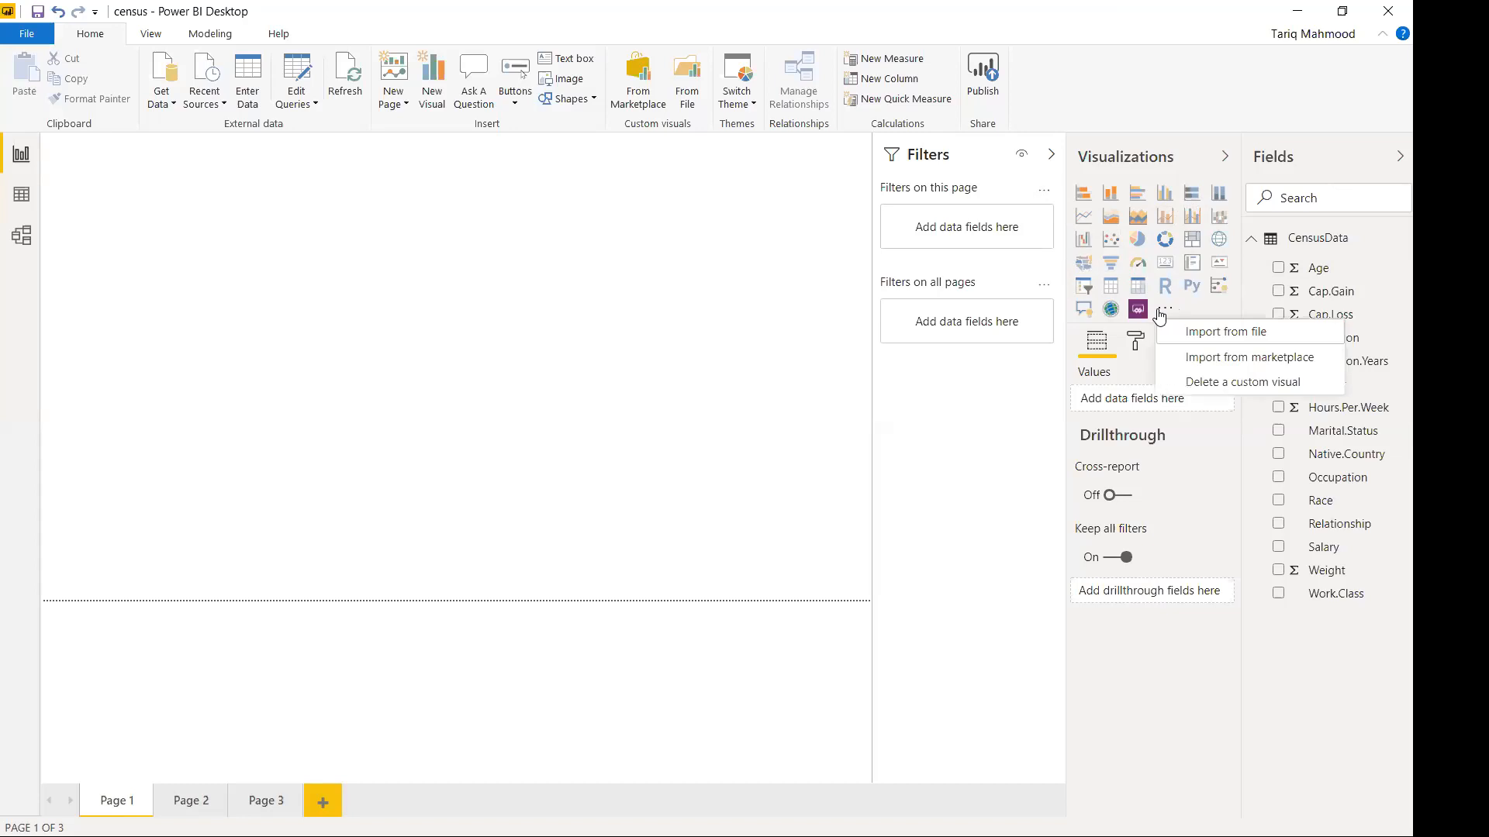
click(1212, 365)
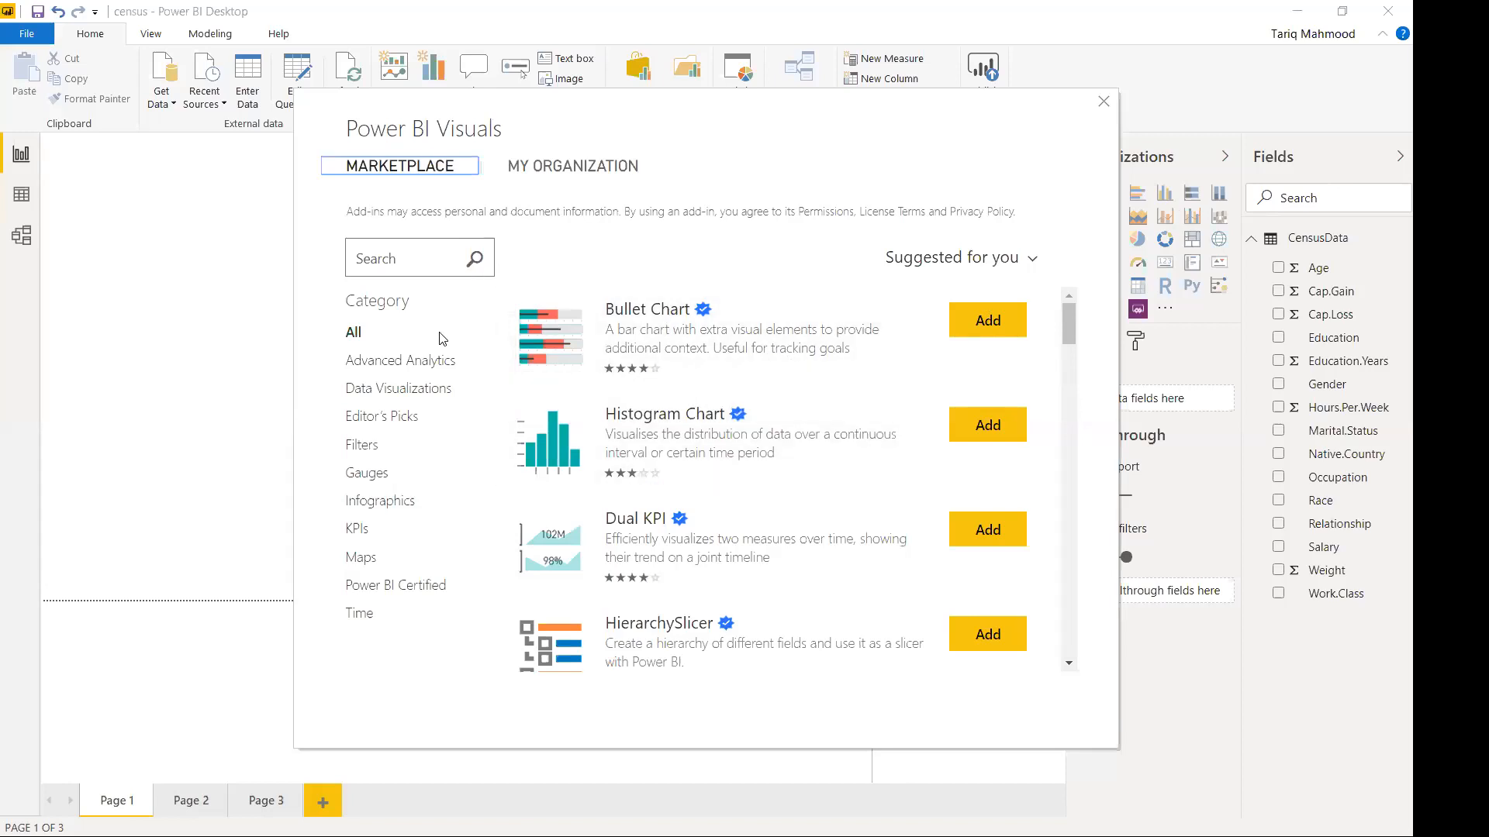
click(990, 432)
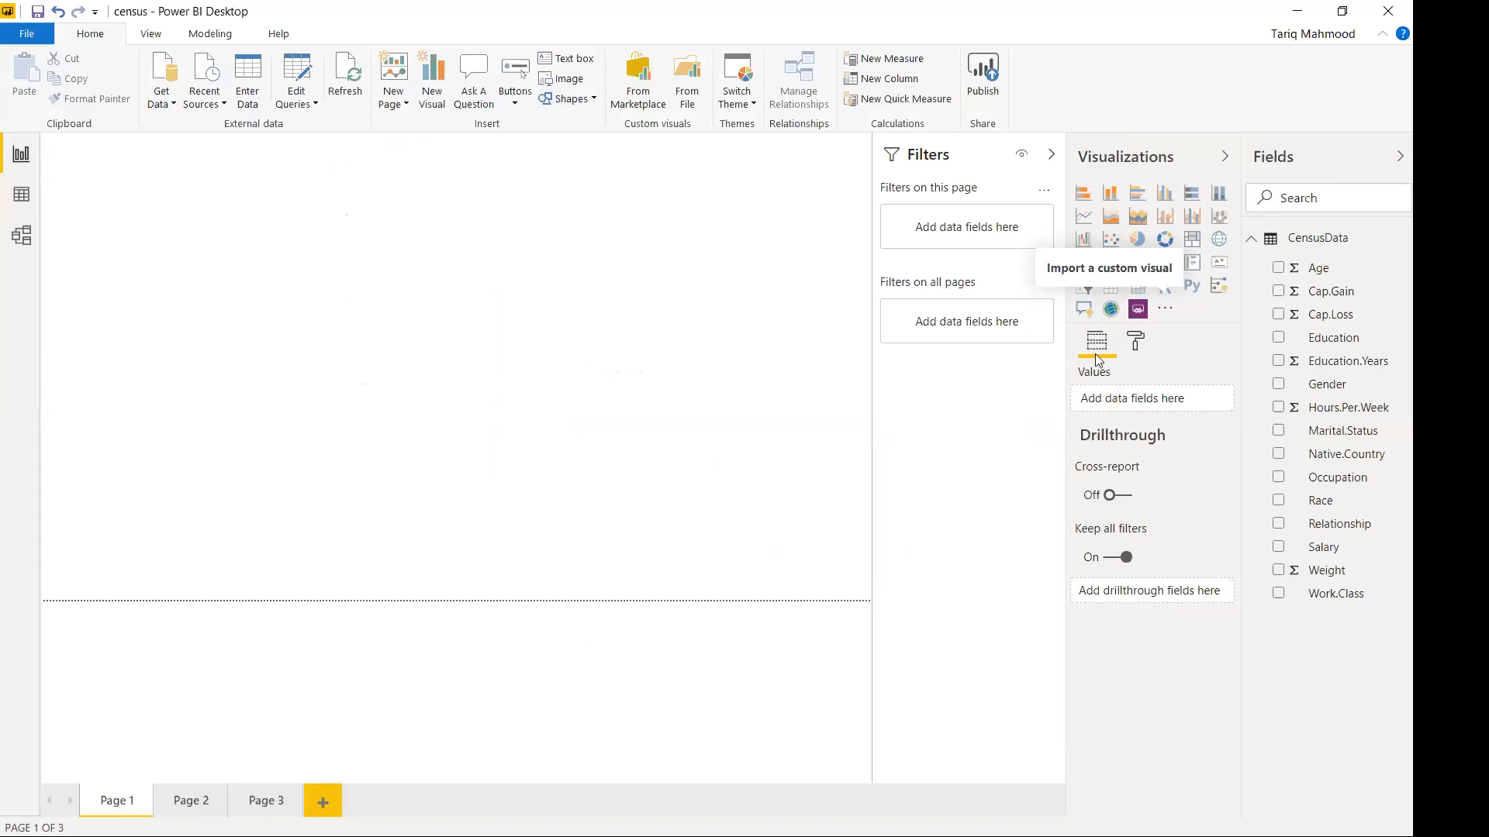
click(882, 461)
Import the Bullet Chart custom visual from the marketplace as well.
click(1192, 309)
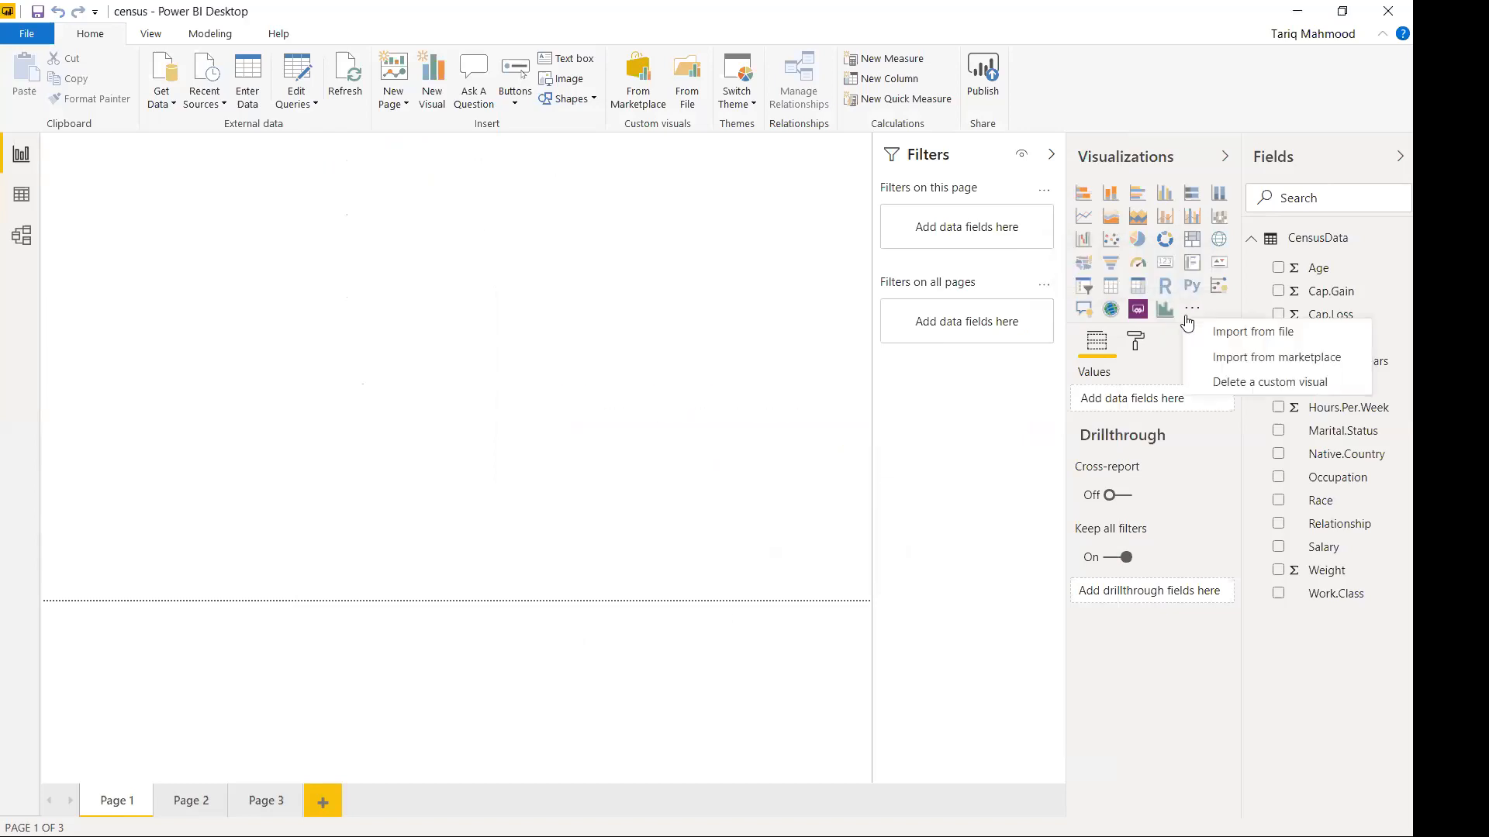
click(1211, 361)
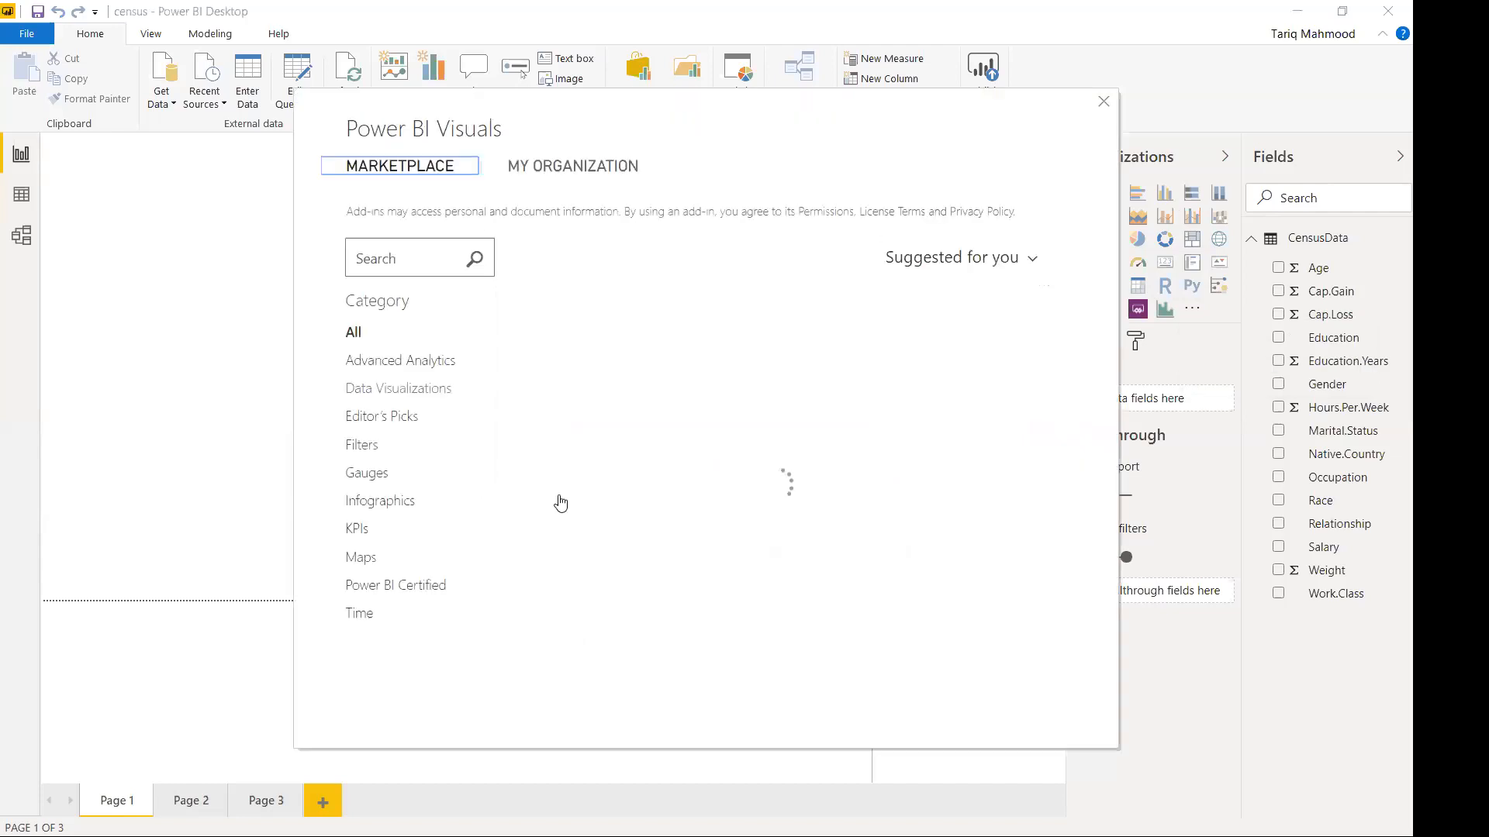
scroll(829, 534, down, 1)
scroll(828, 533, down, 1)
scroll(838, 526, up, 2)
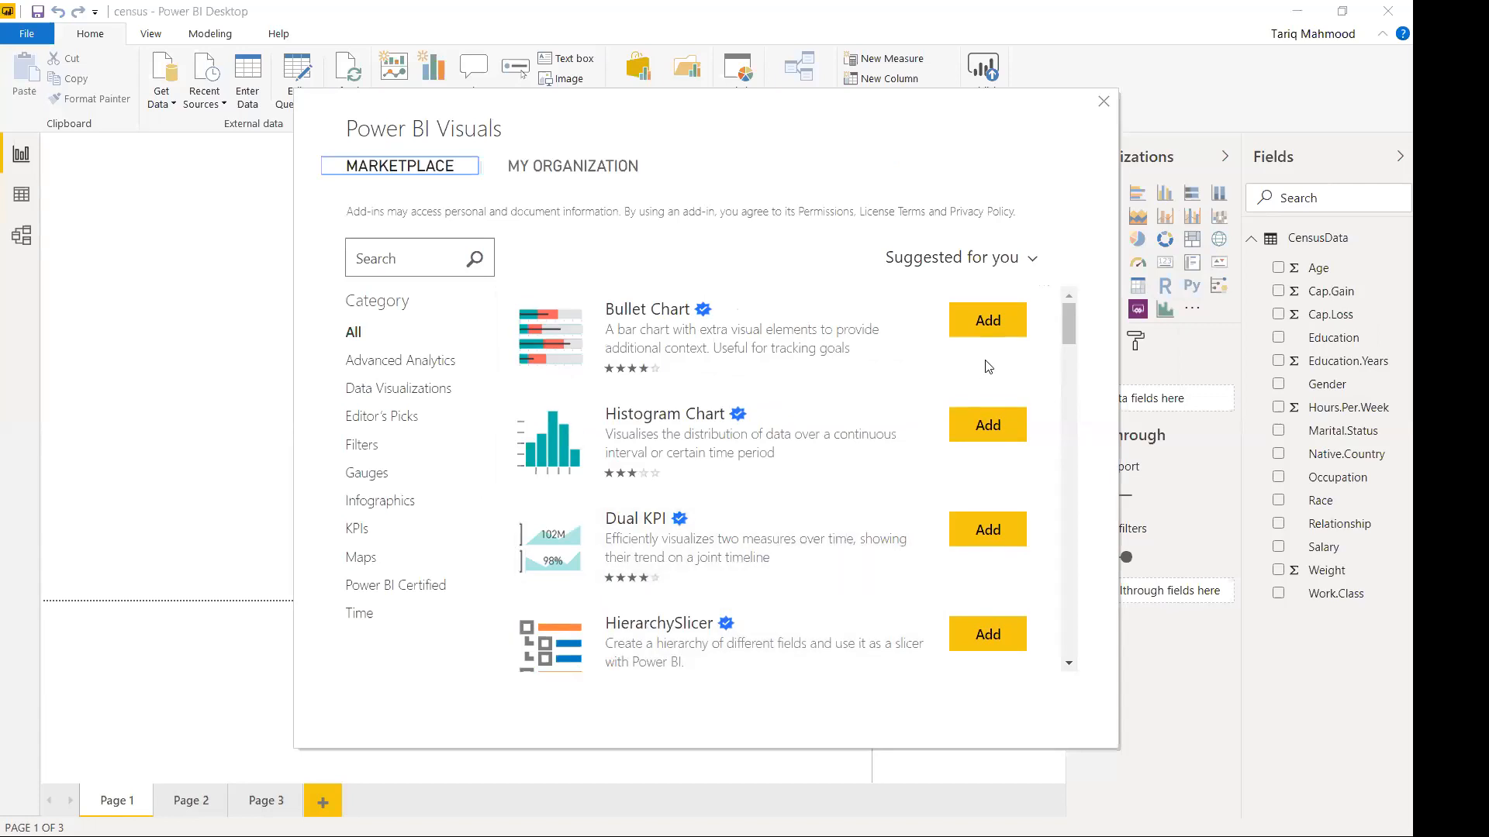
click(1006, 339)
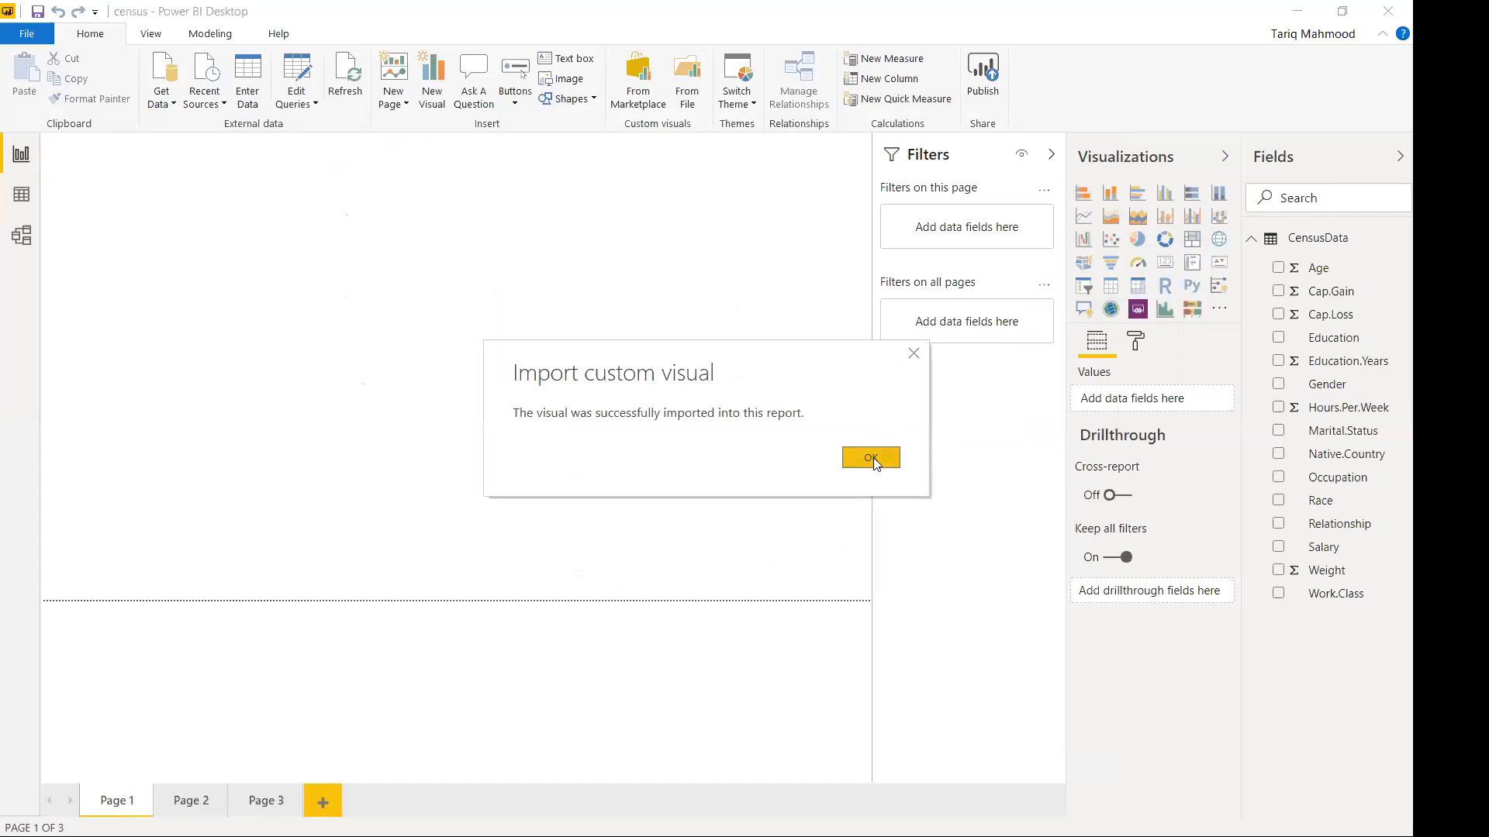
click(871, 457)
click(1219, 310)
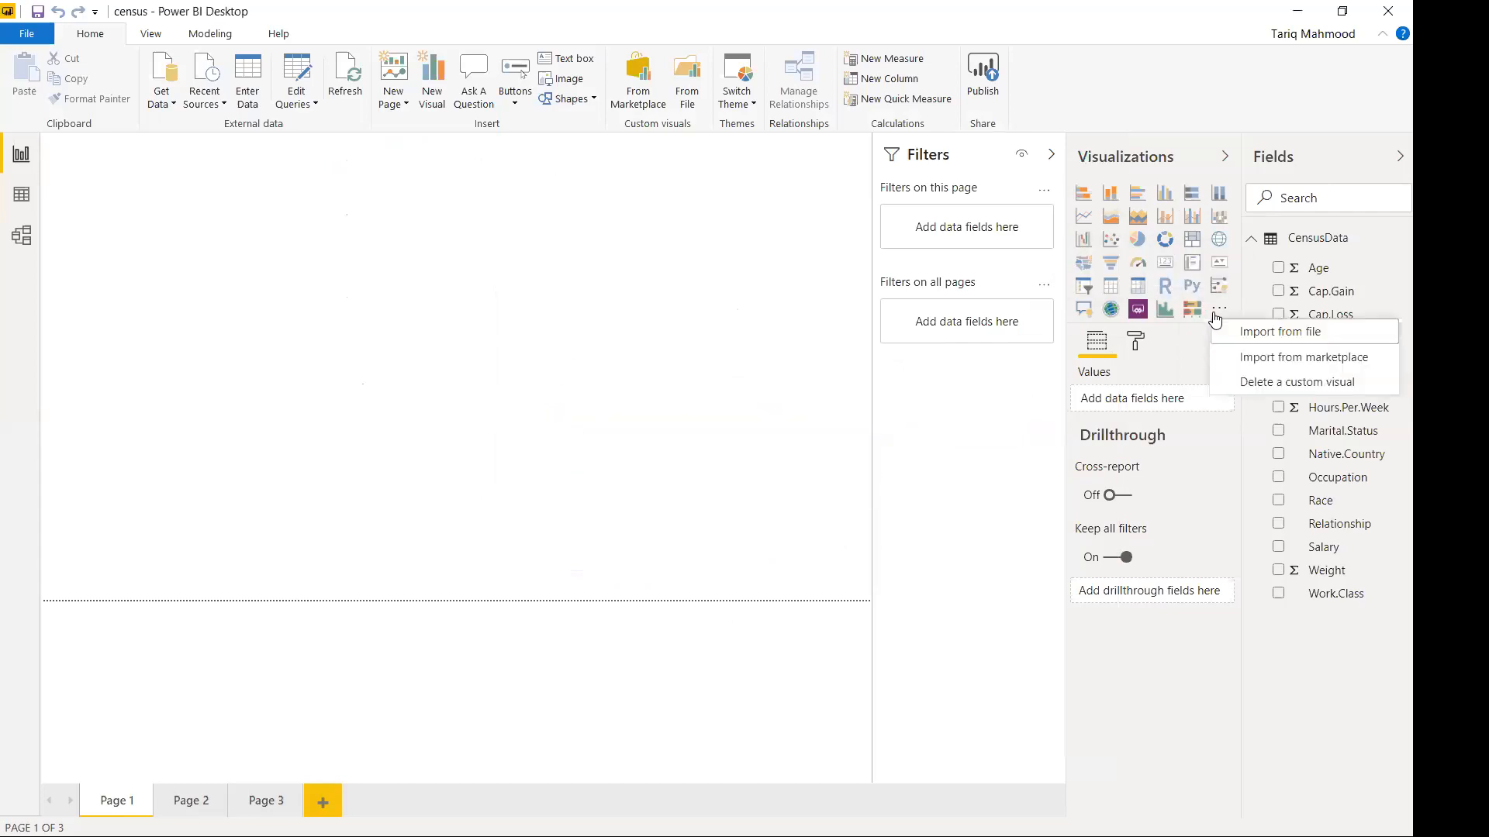
Import the Dual KPI custom visual from the marketplace.
click(1247, 357)
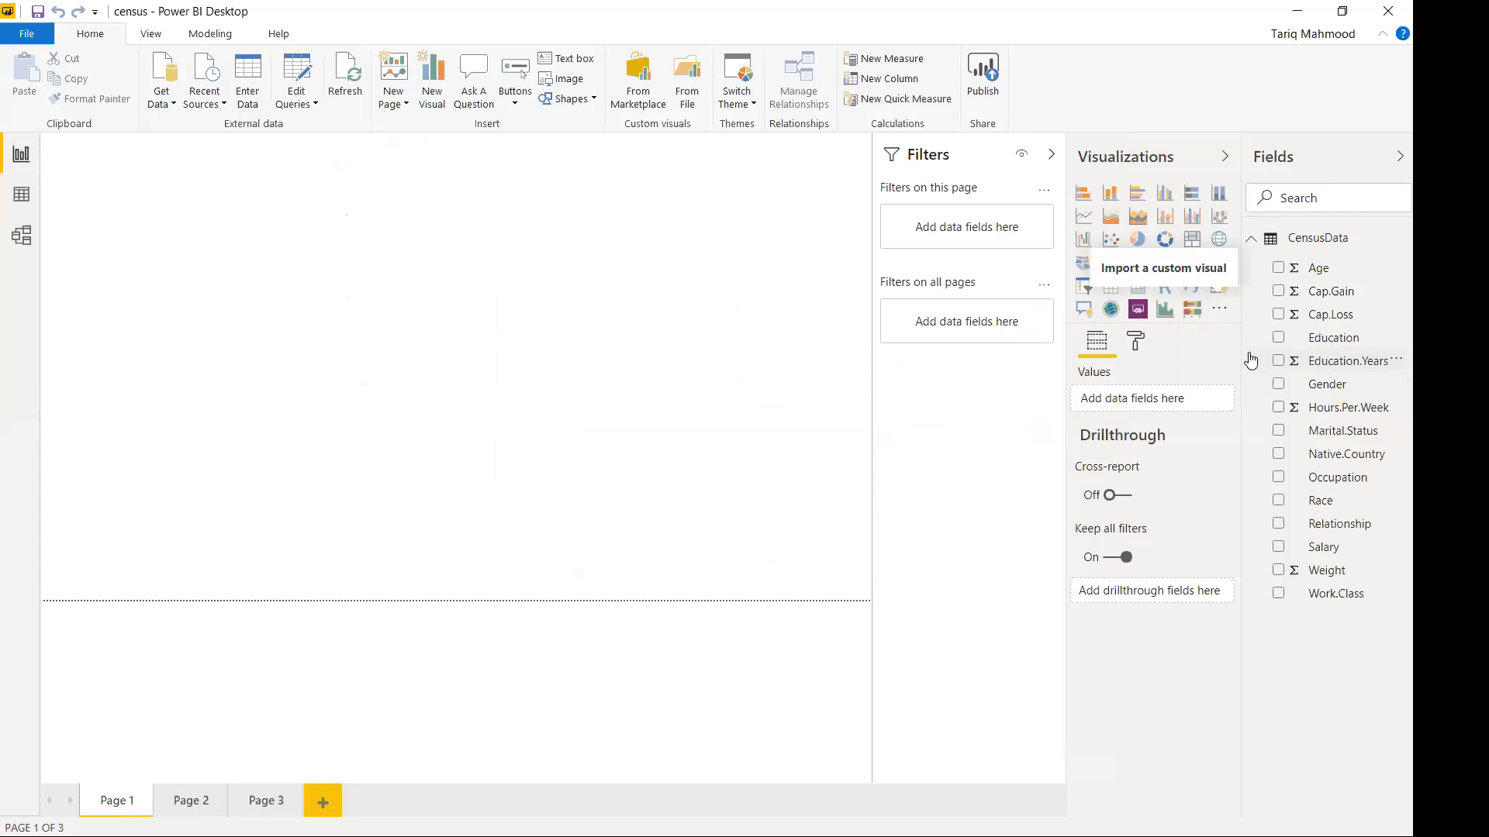
scroll(799, 500, down, 1)
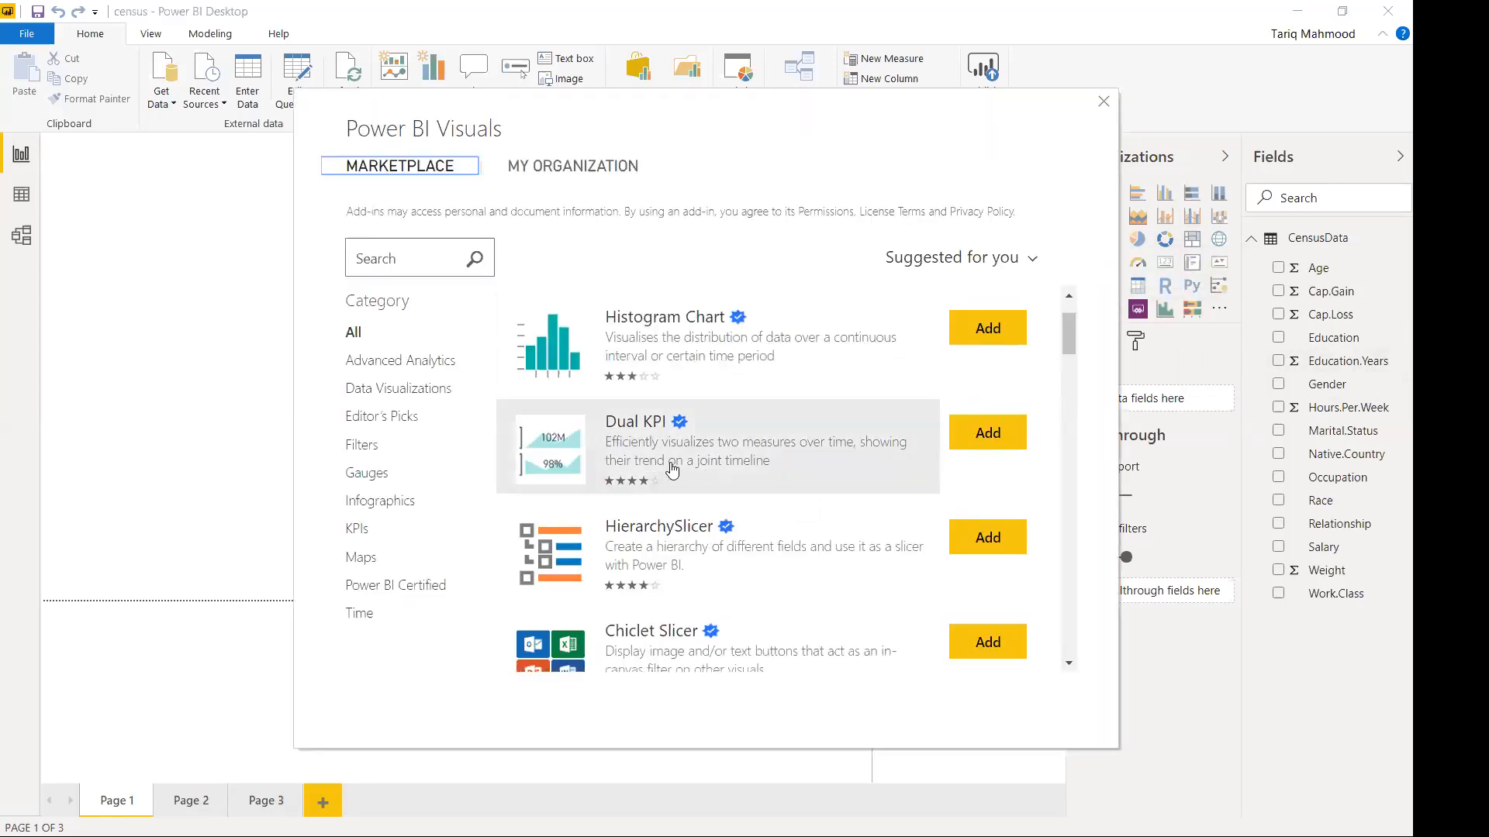
click(985, 441)
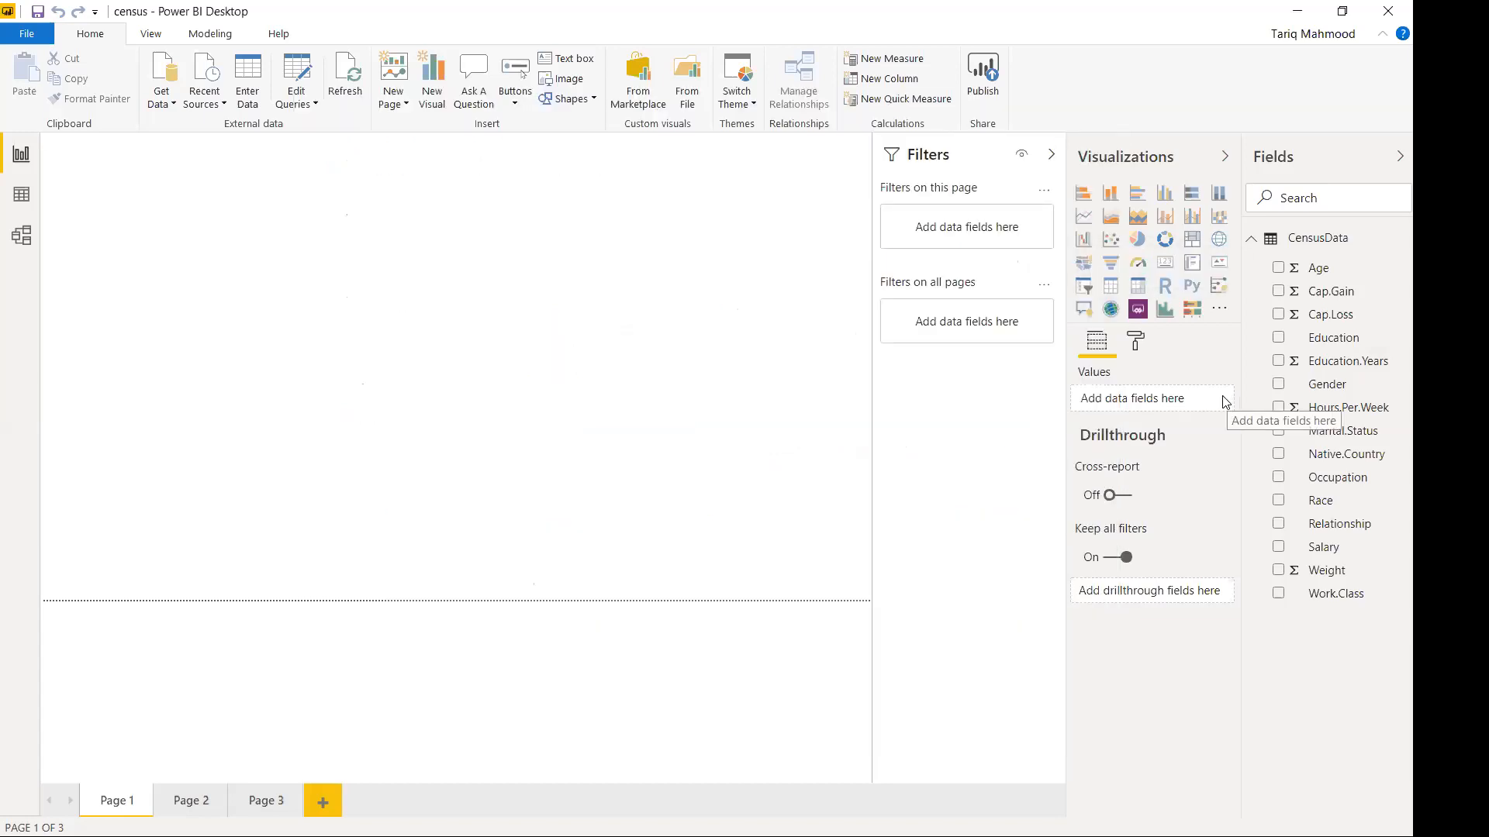
click(871, 458)
Import the HierarchySlicer custom visual from the marketplace.
click(1083, 331)
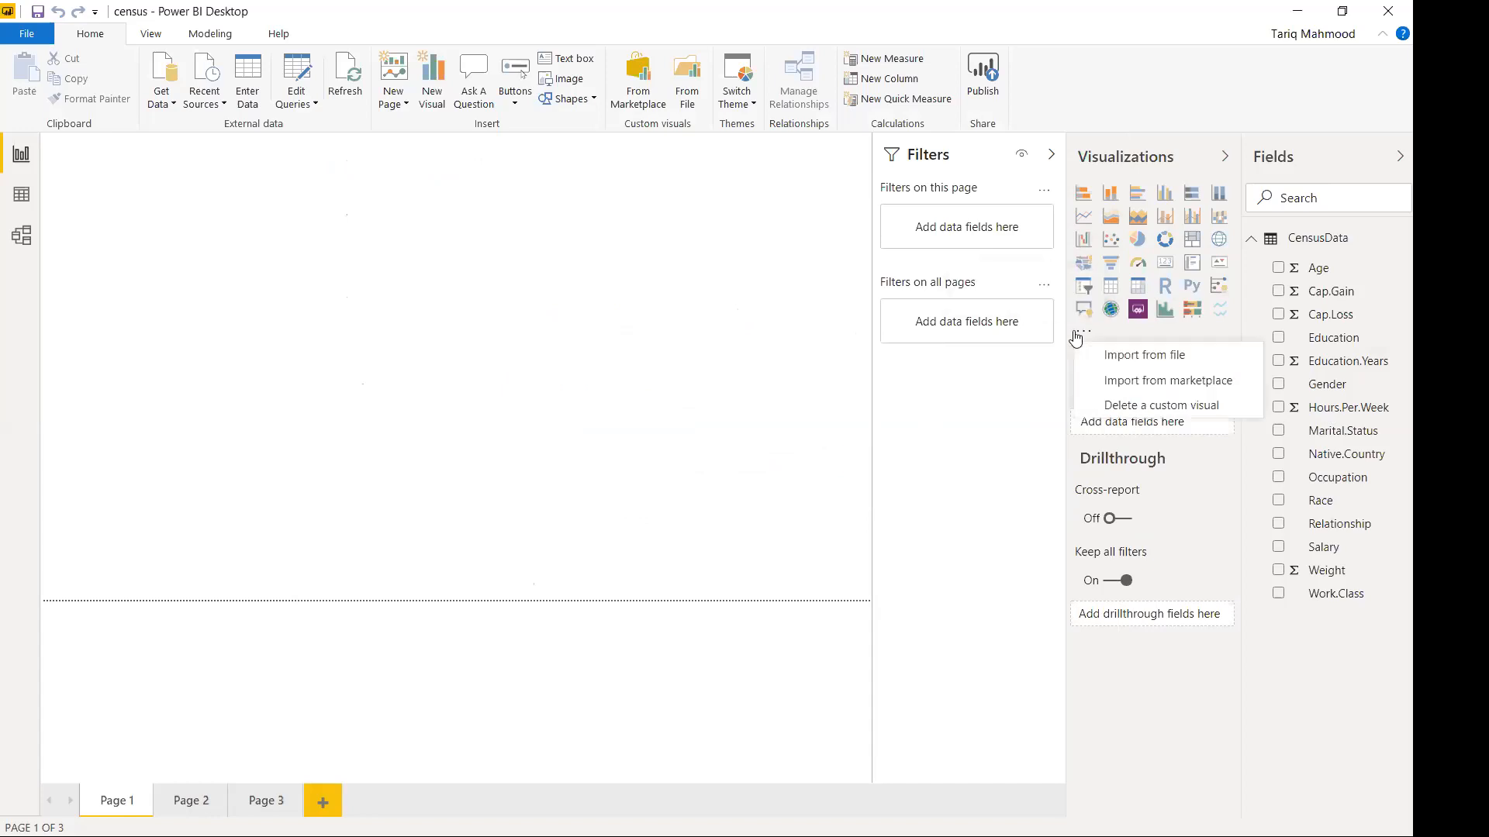
click(1146, 380)
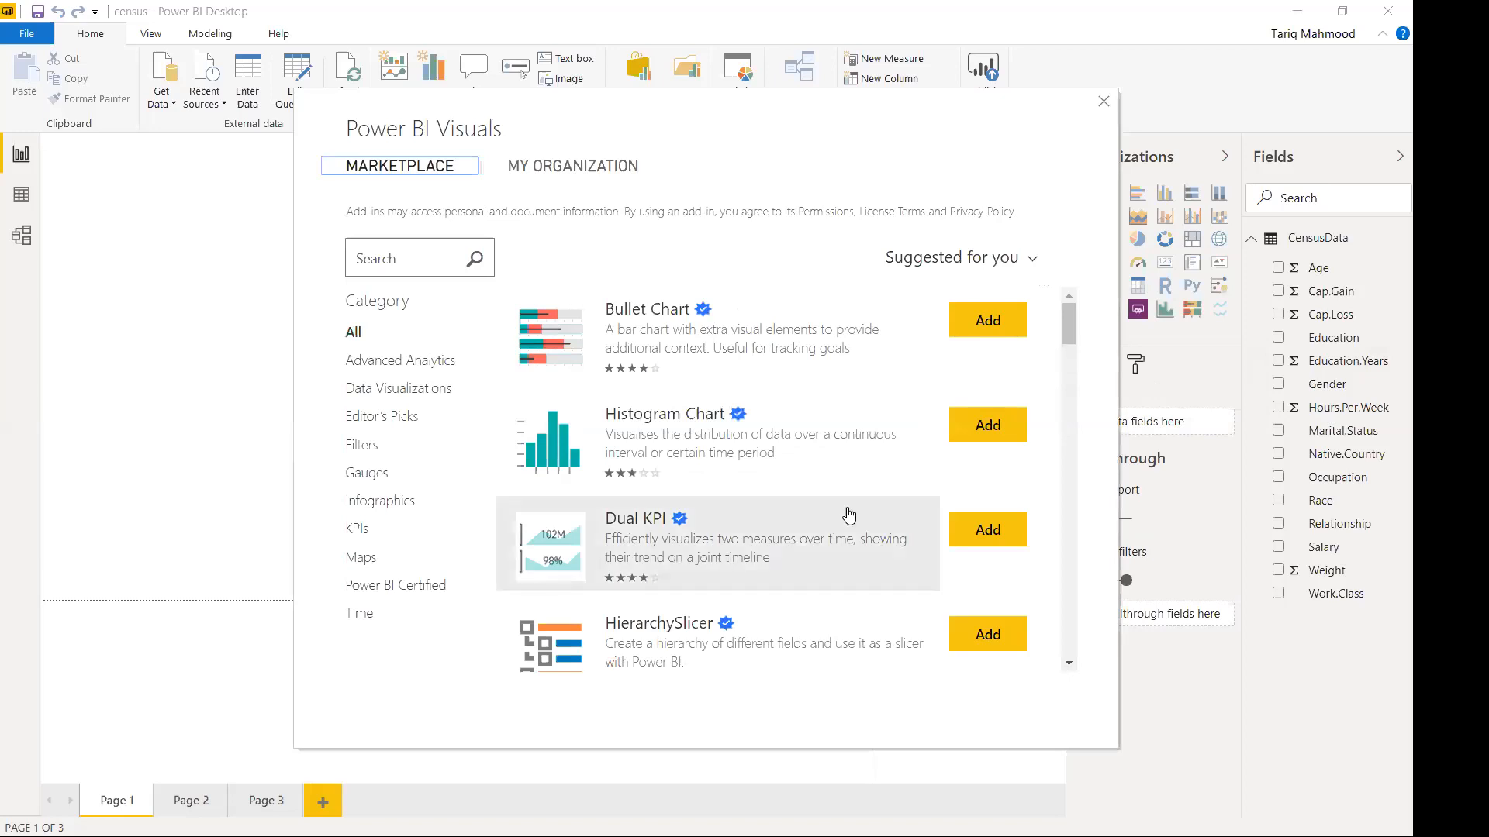
scroll(849, 516, down, 1)
scroll(849, 515, down, 1)
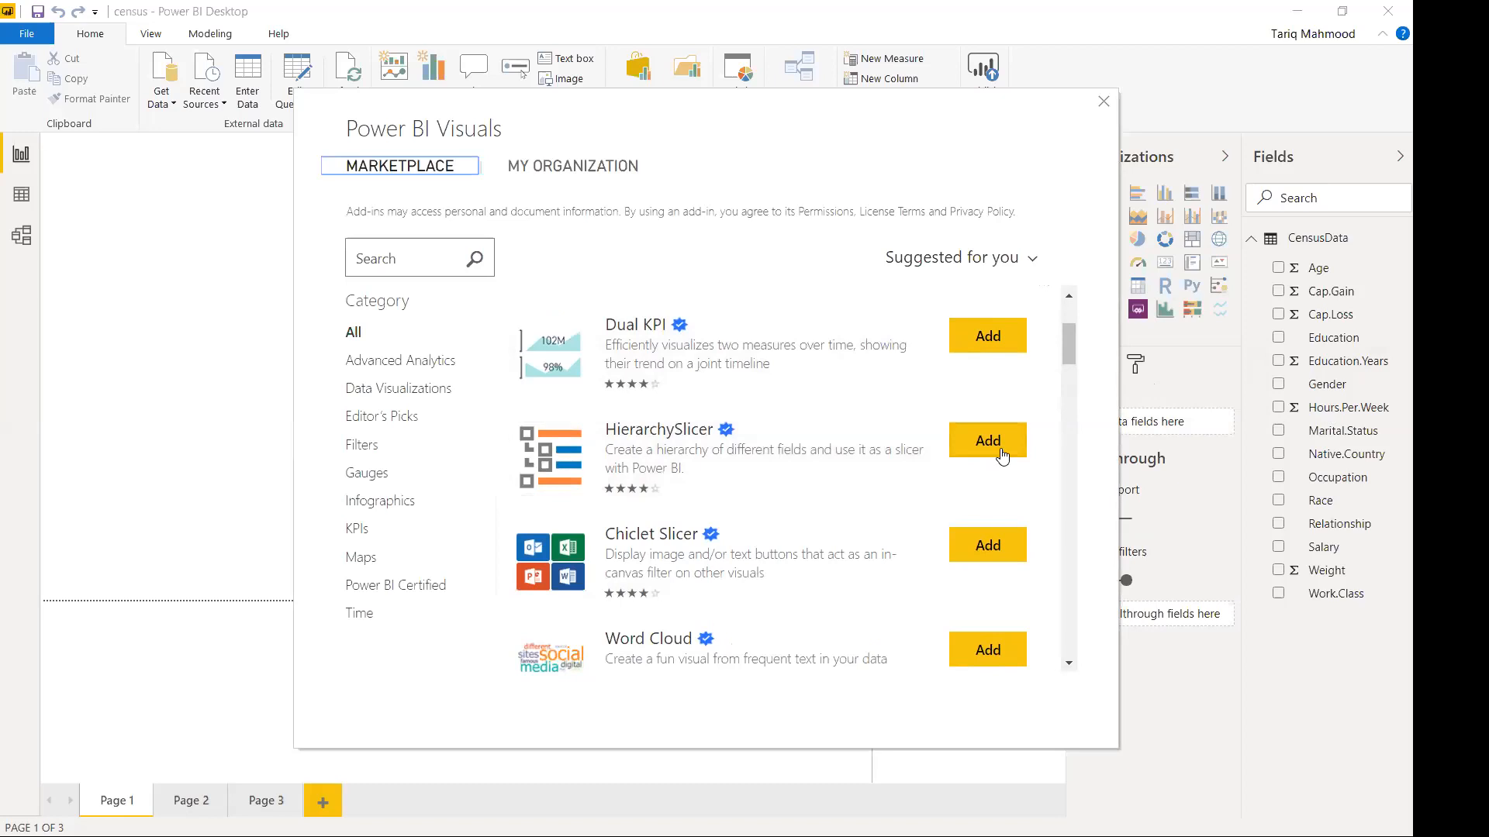
click(992, 450)
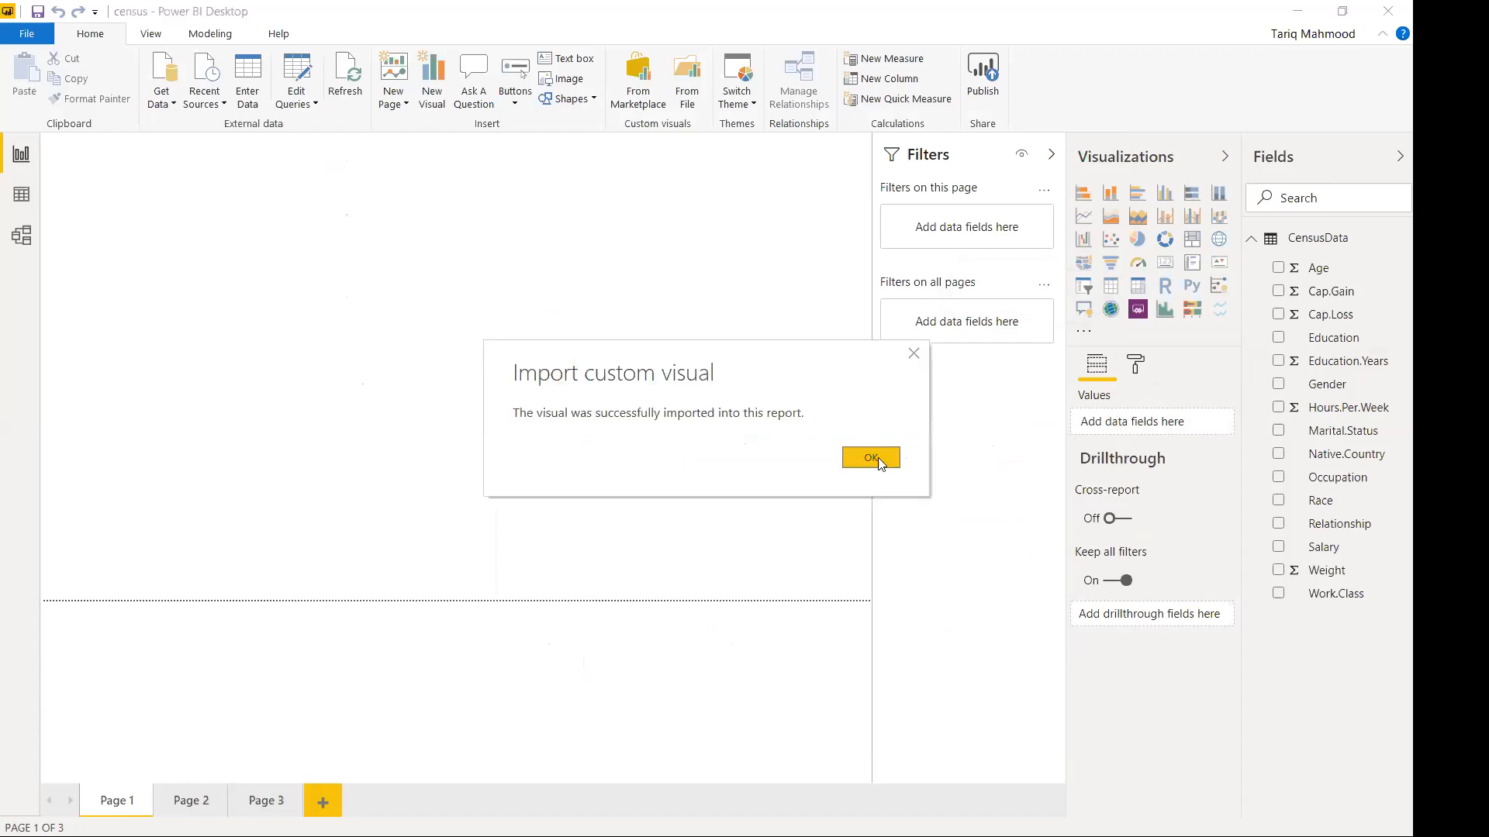
click(881, 463)
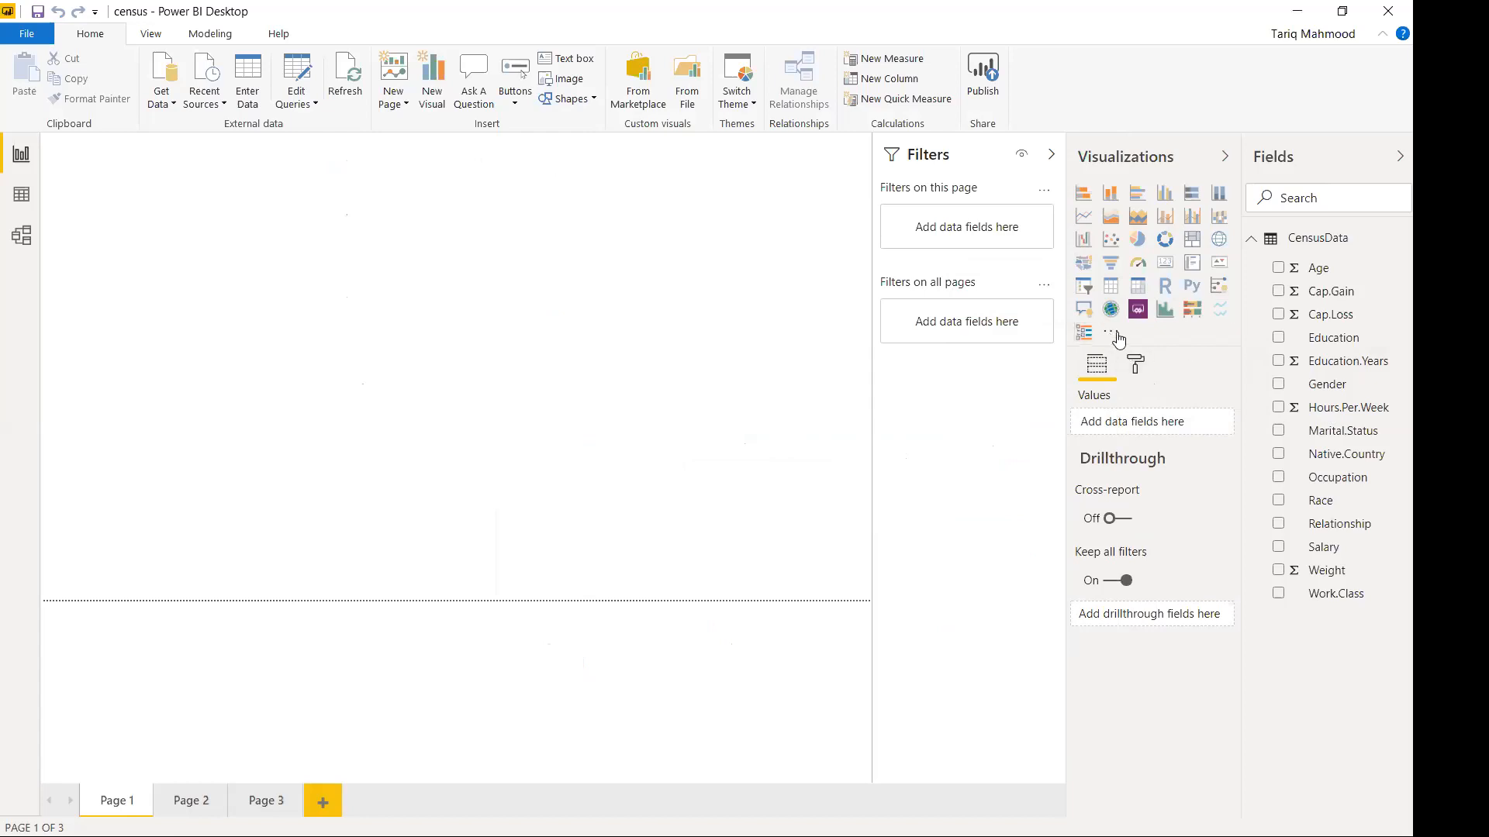
click(1117, 335)
Find the Tachometer gauge in the marketplace, import it and acknowledge the success message.
click(1163, 383)
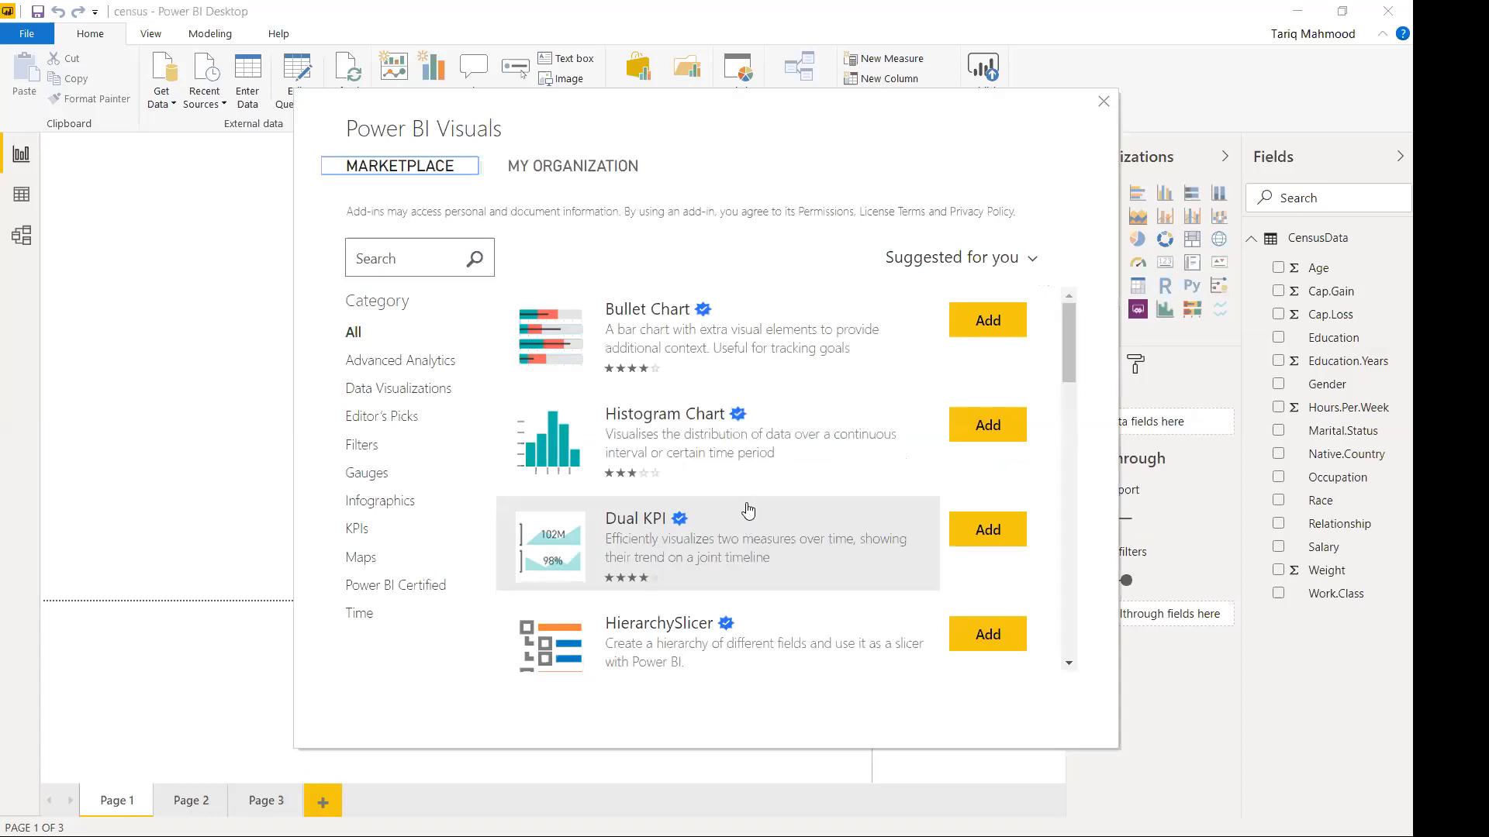
scroll(749, 512, down, 5)
scroll(751, 510, down, 10)
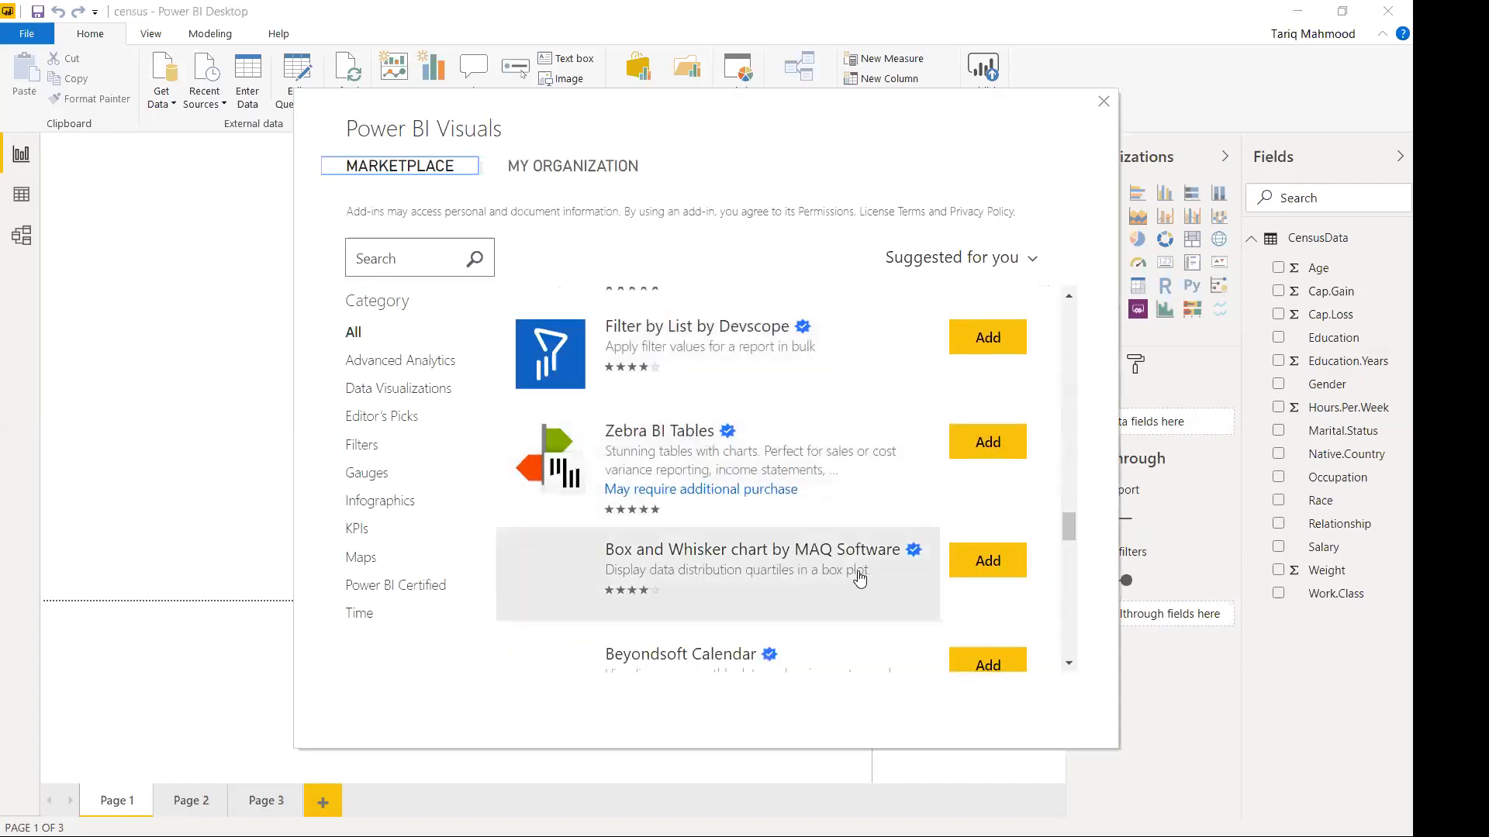
scroll(860, 577, up, 10)
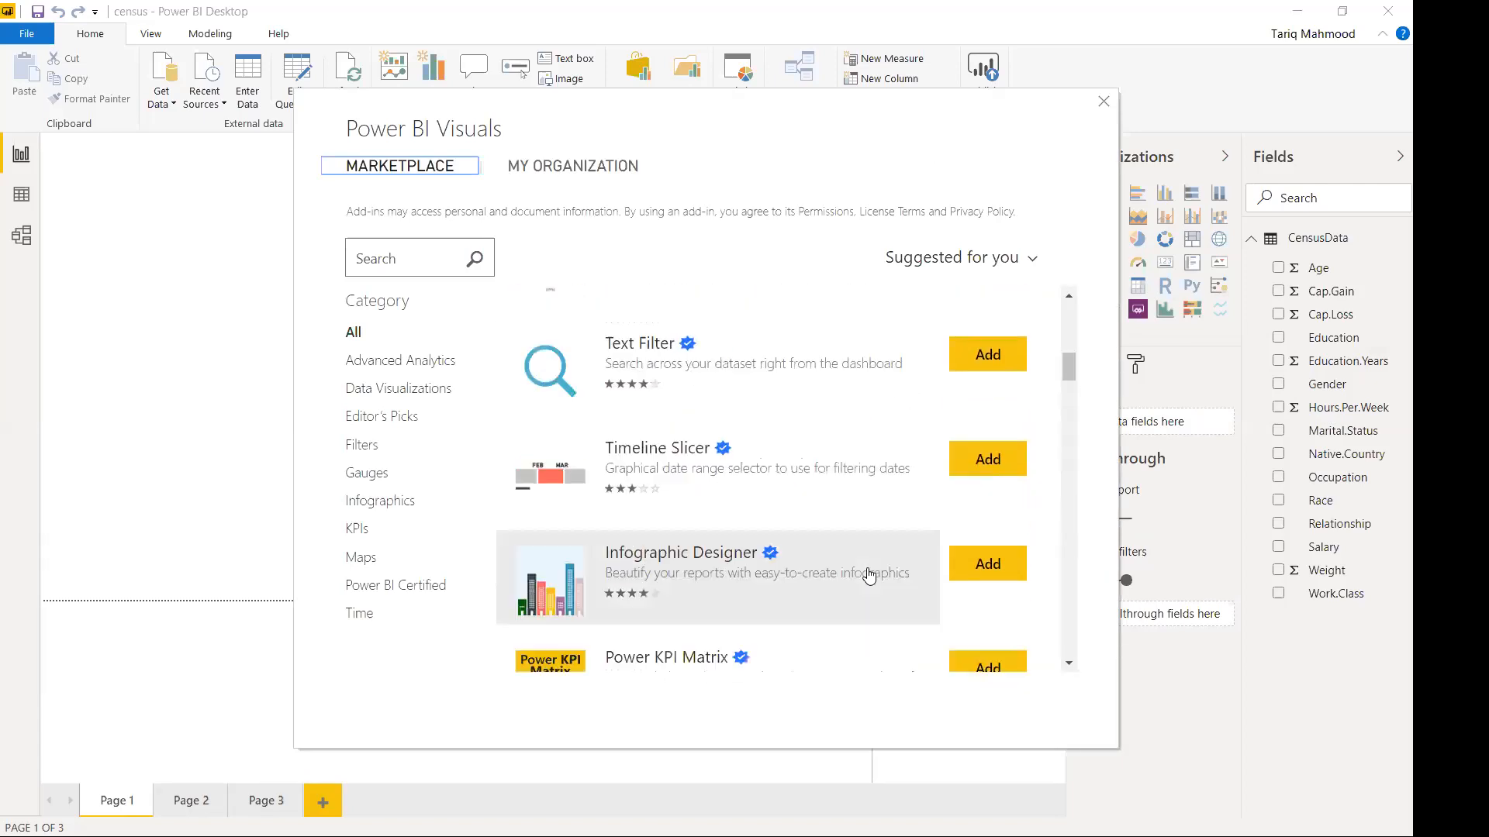
scroll(869, 575, down, 5)
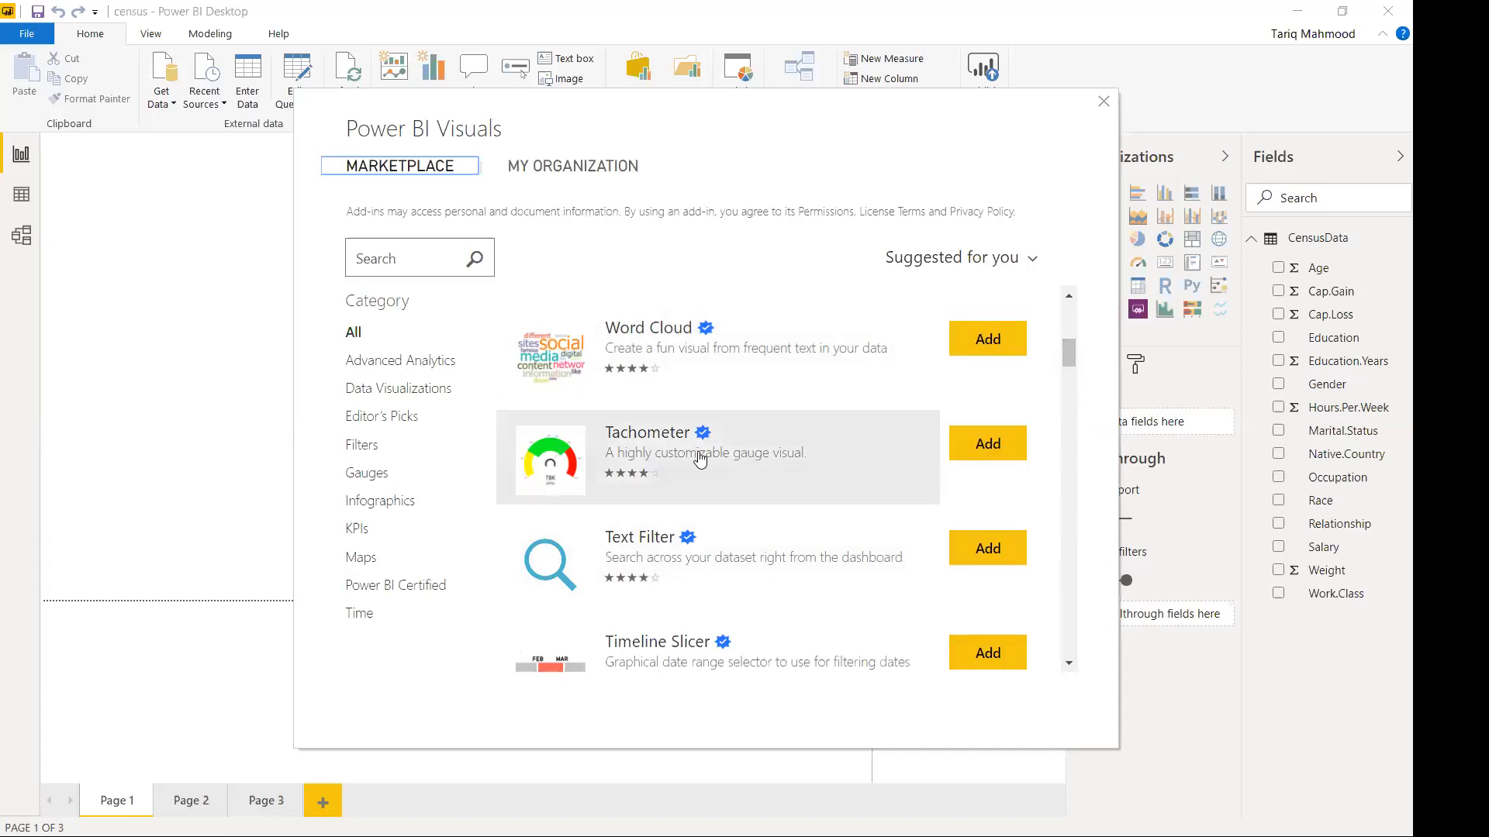
click(993, 454)
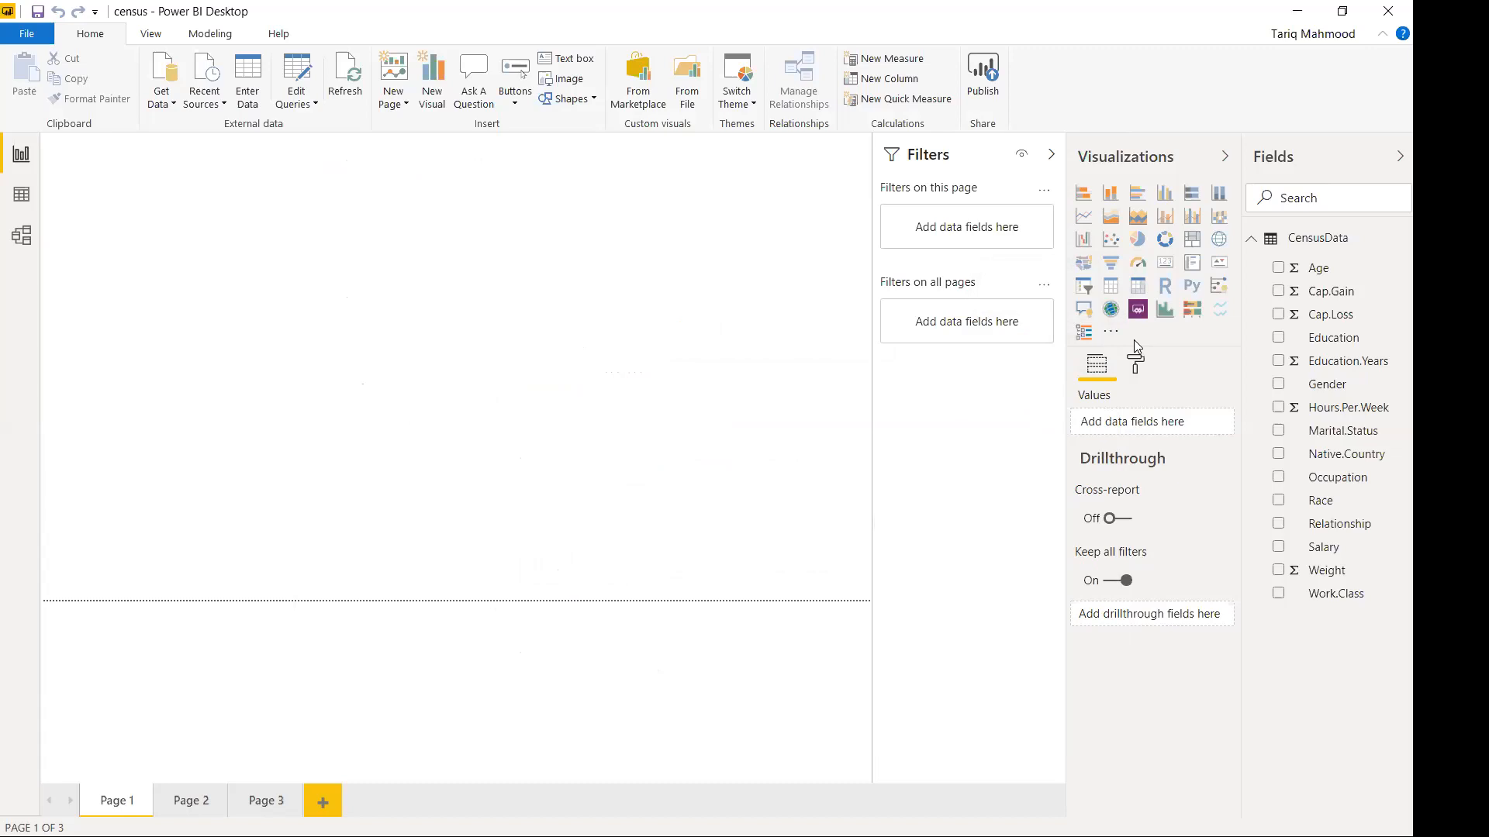
key(alt+Tab)
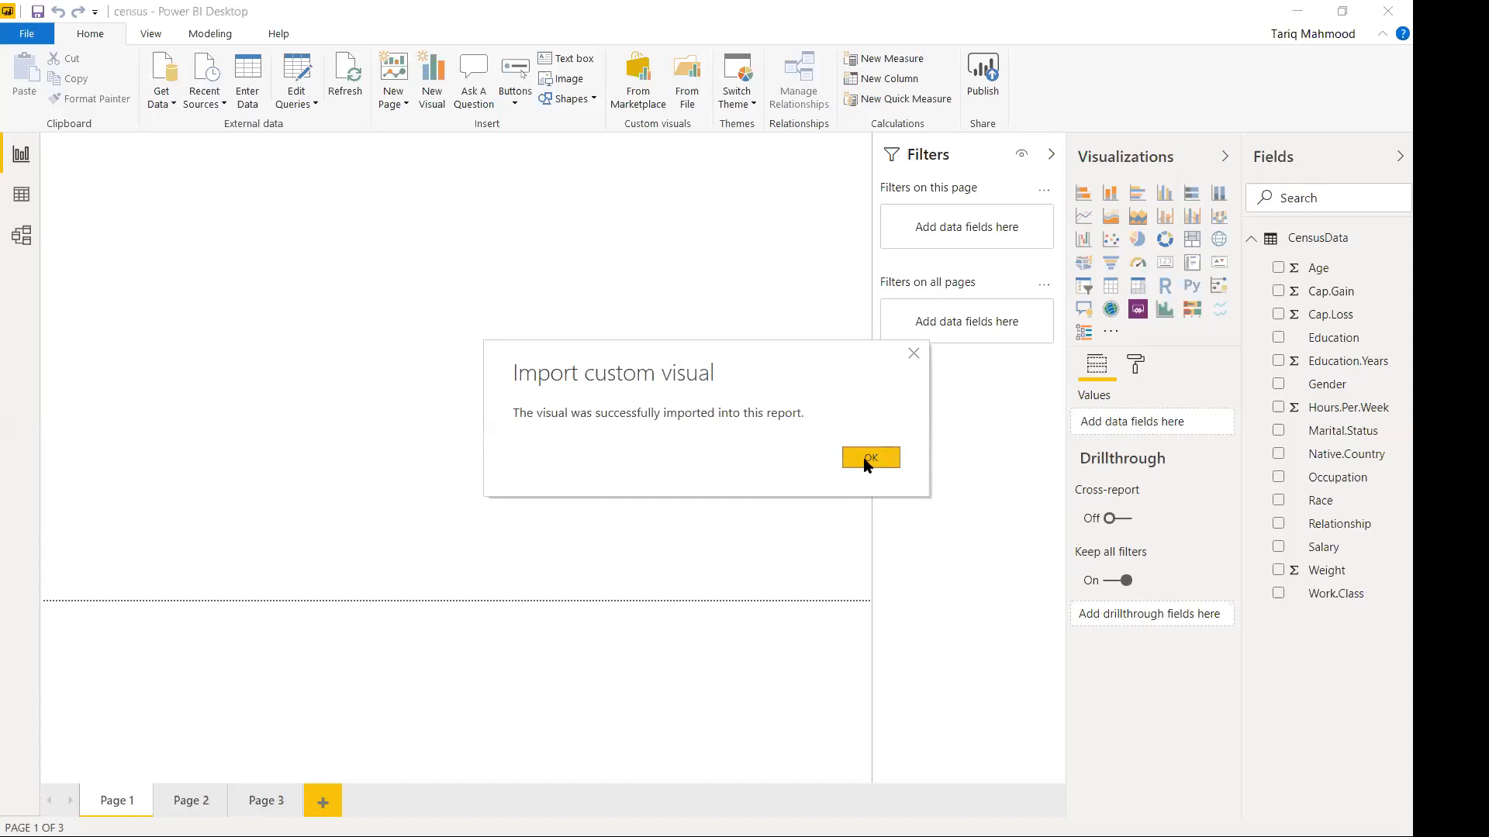
click(867, 459)
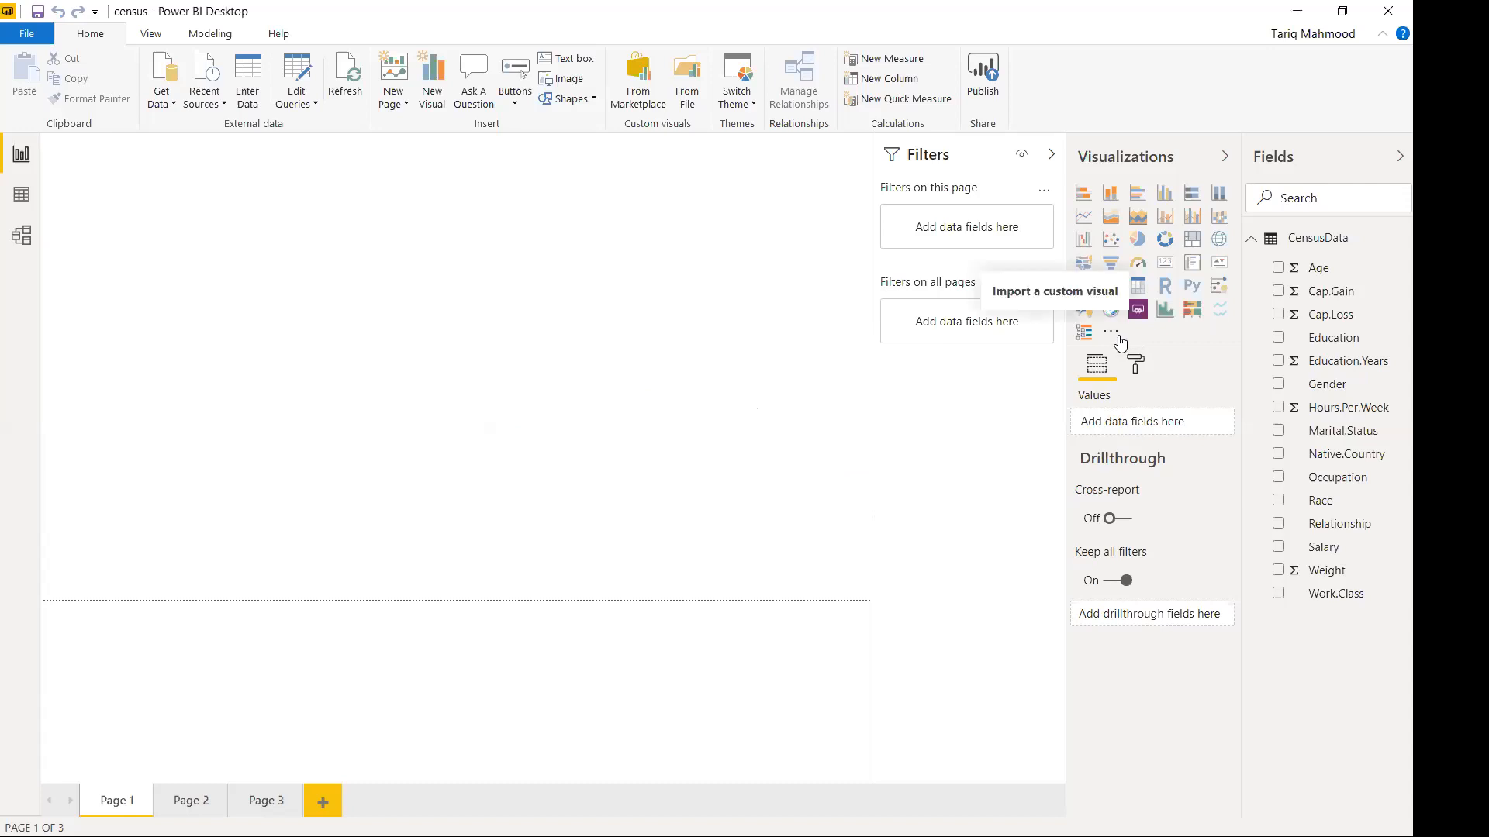
Import the Sunburst custom visual from the marketplace and acknowledge the success message.
click(1136, 338)
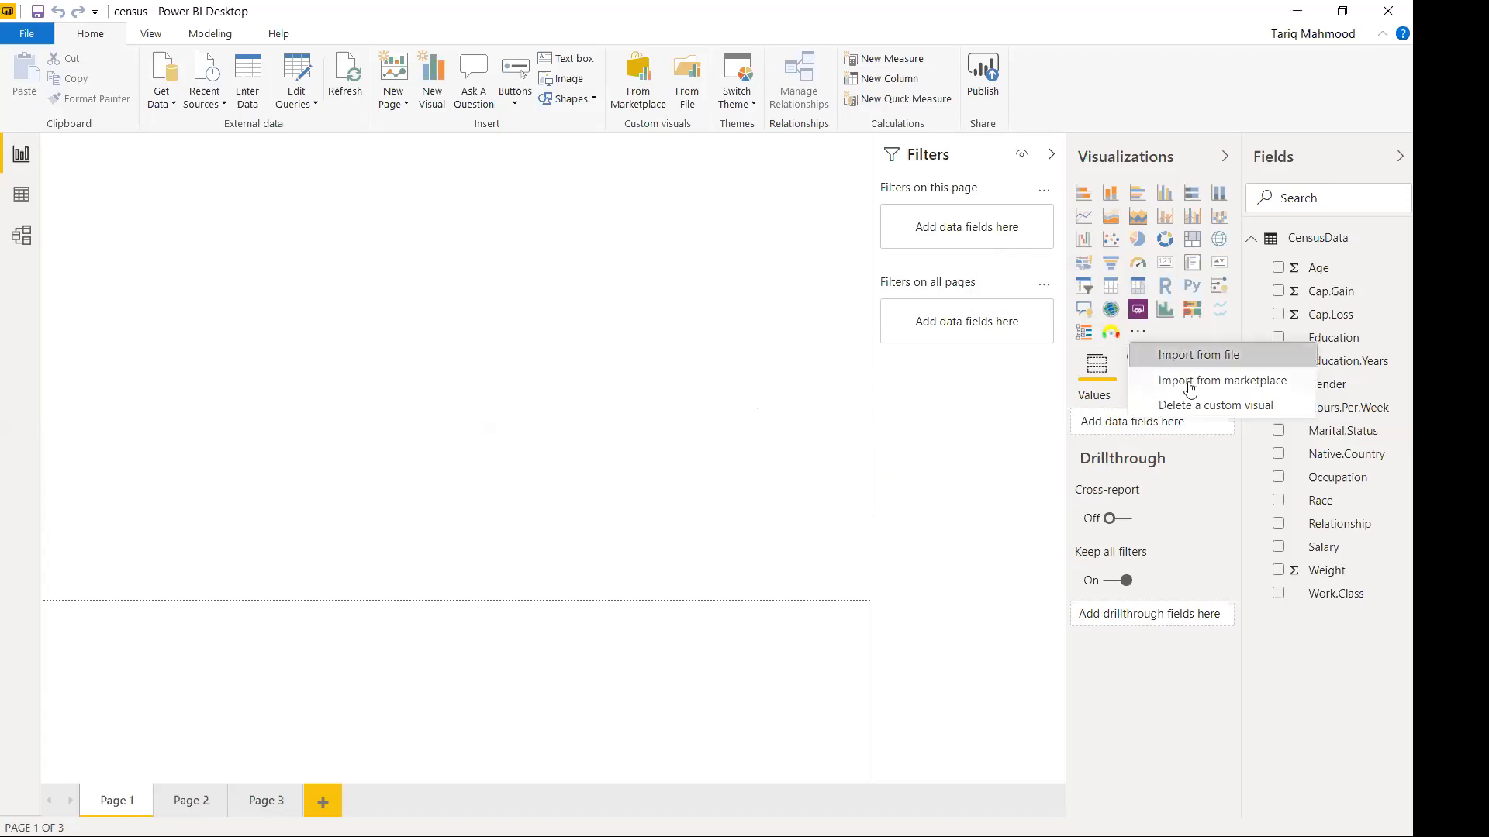
click(1111, 408)
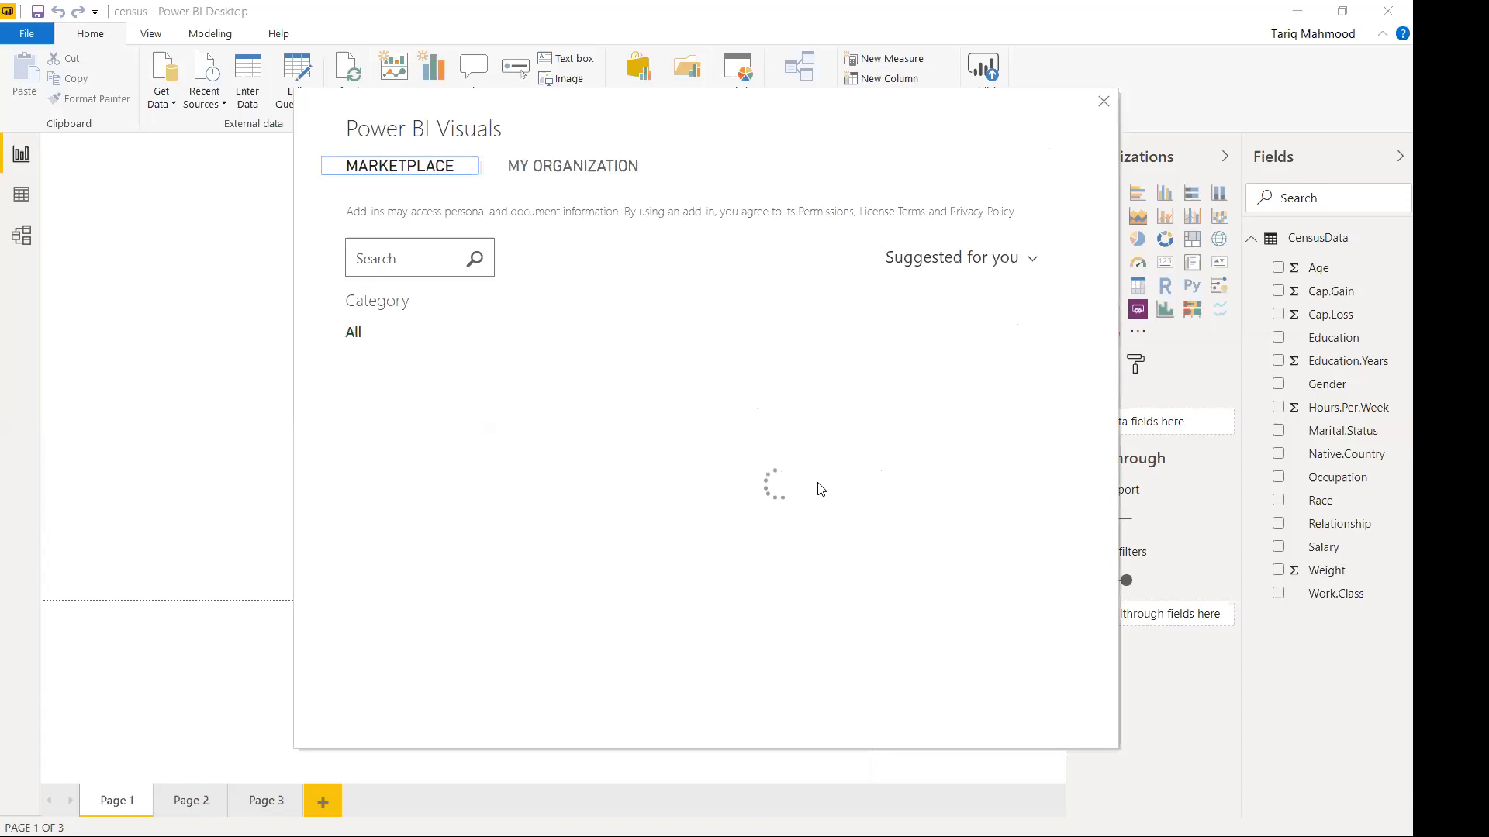
scroll(820, 492, down, 8)
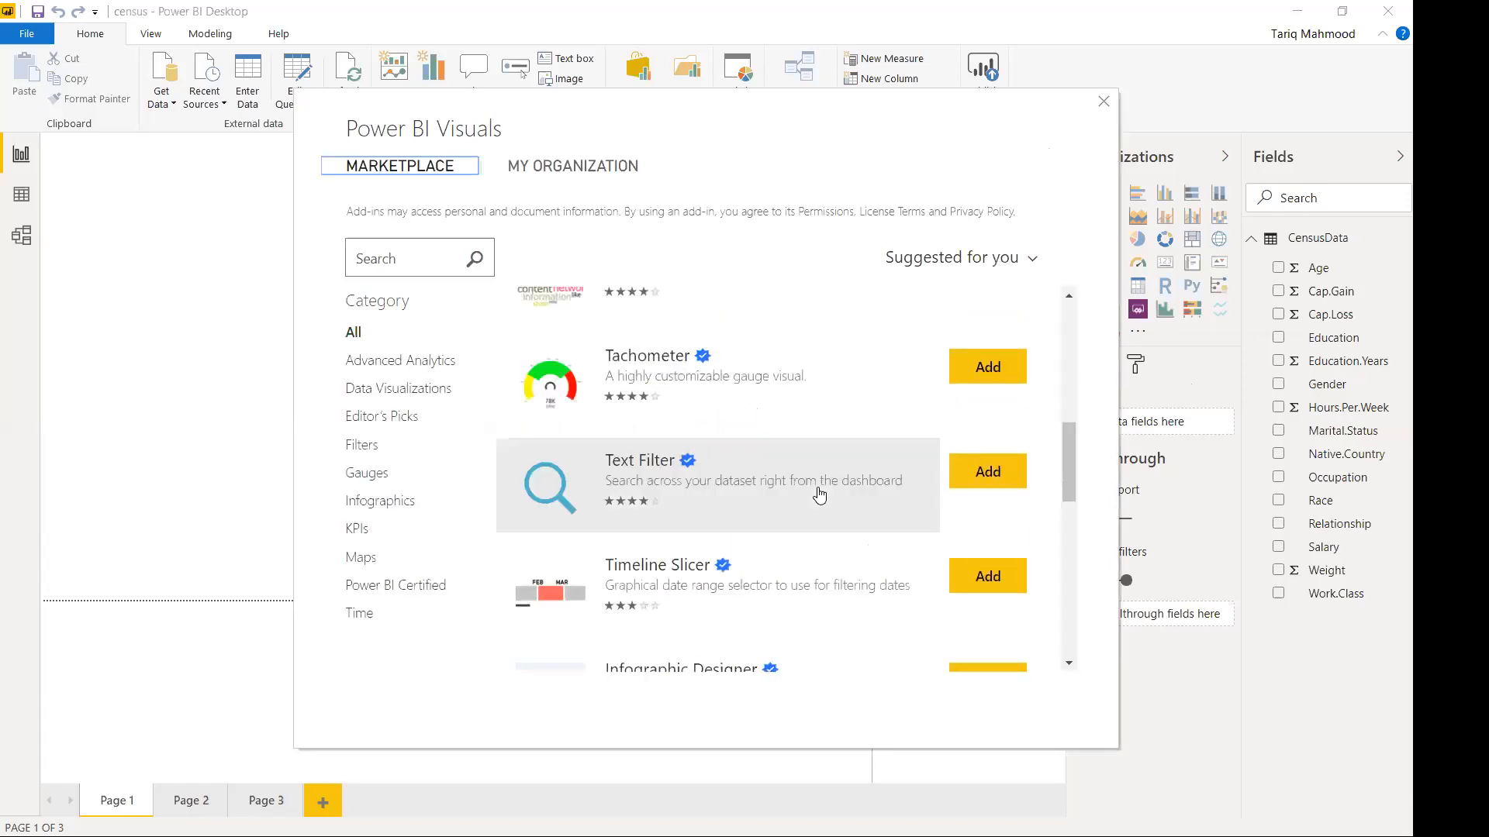
scroll(821, 492, down, 3)
scroll(800, 494, down, 3)
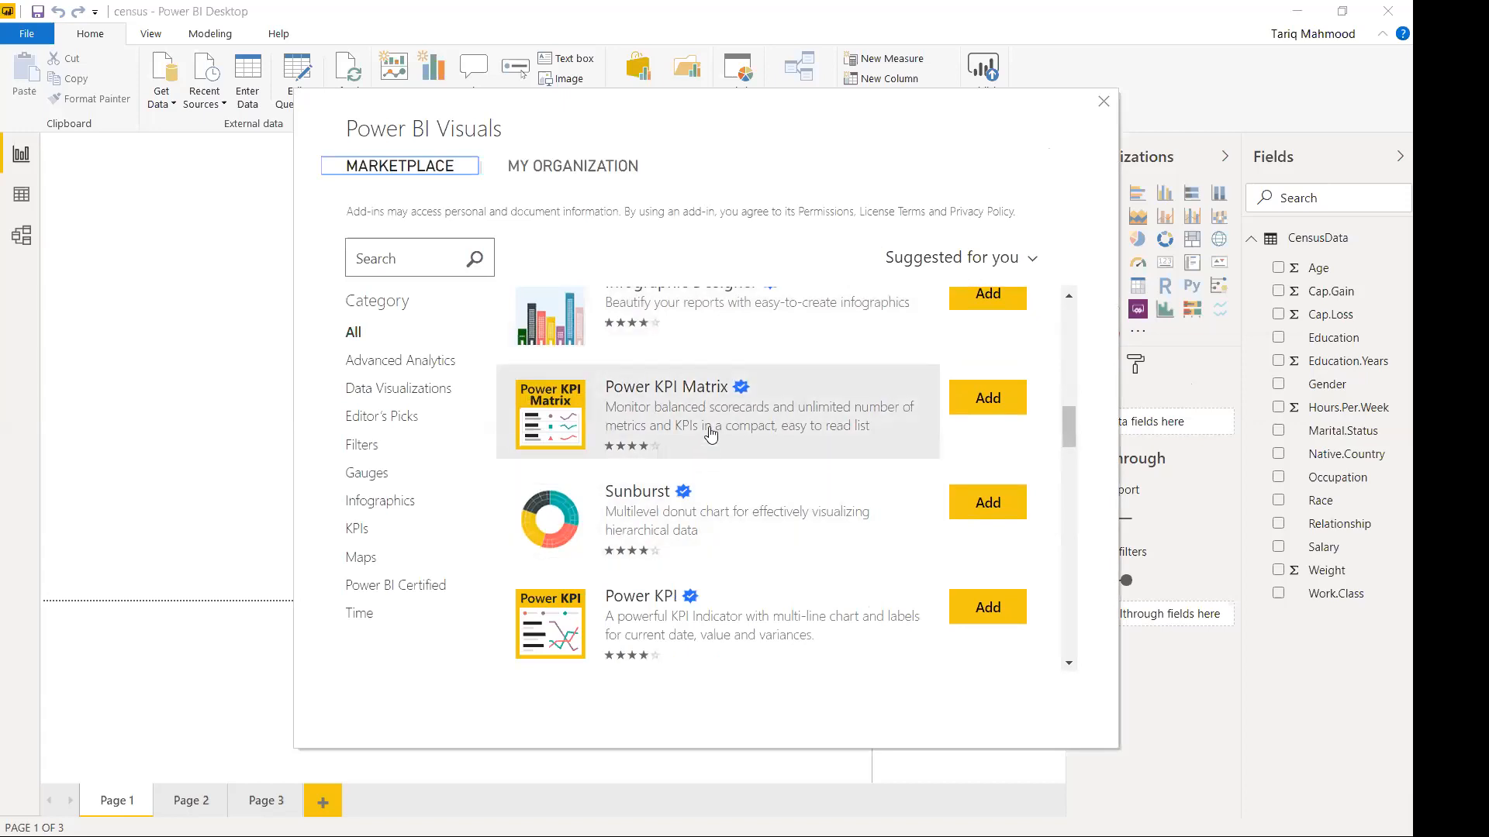
scroll(749, 436, down, 1)
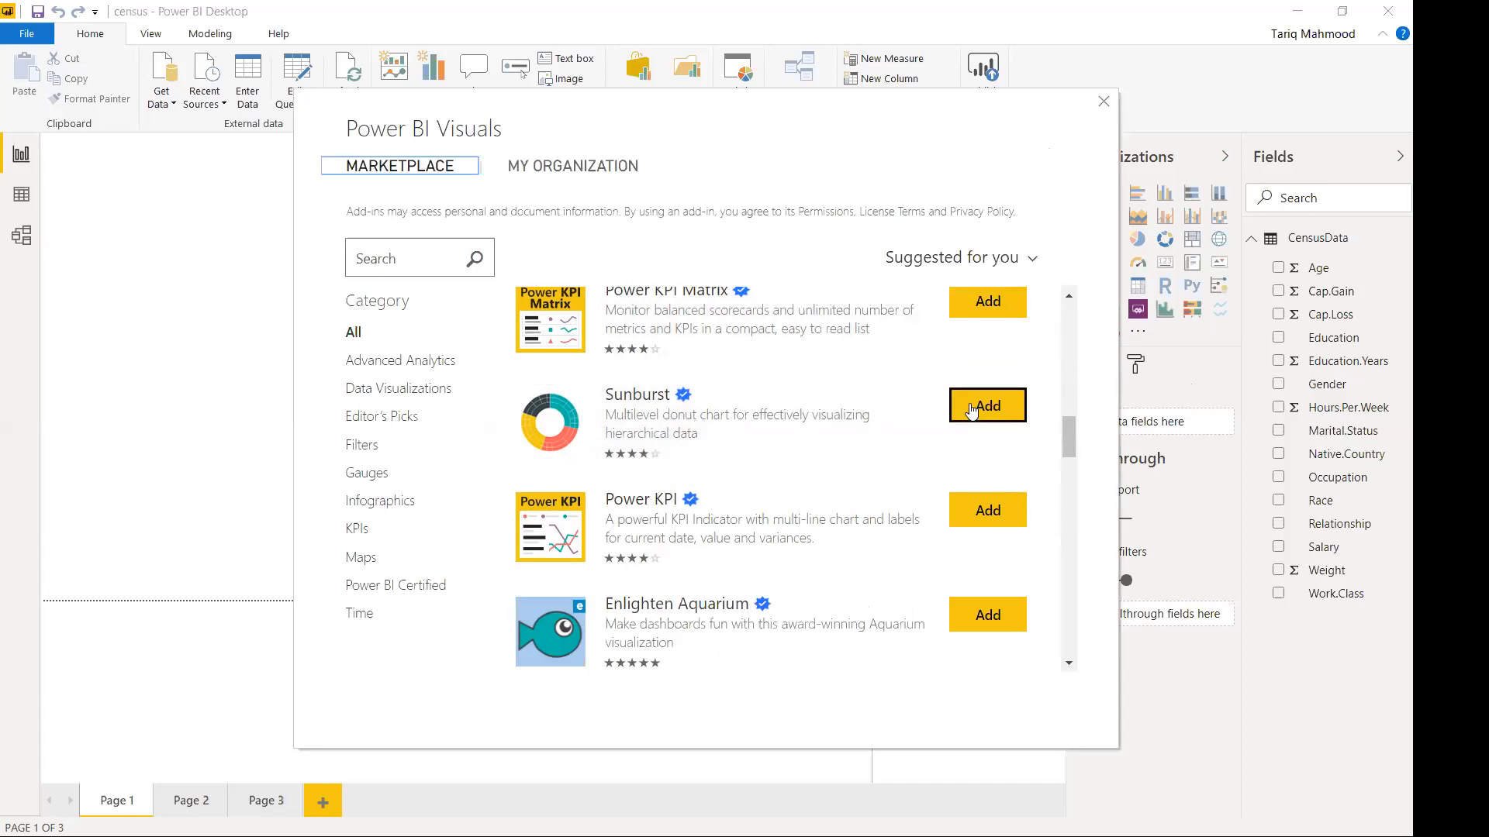
click(971, 410)
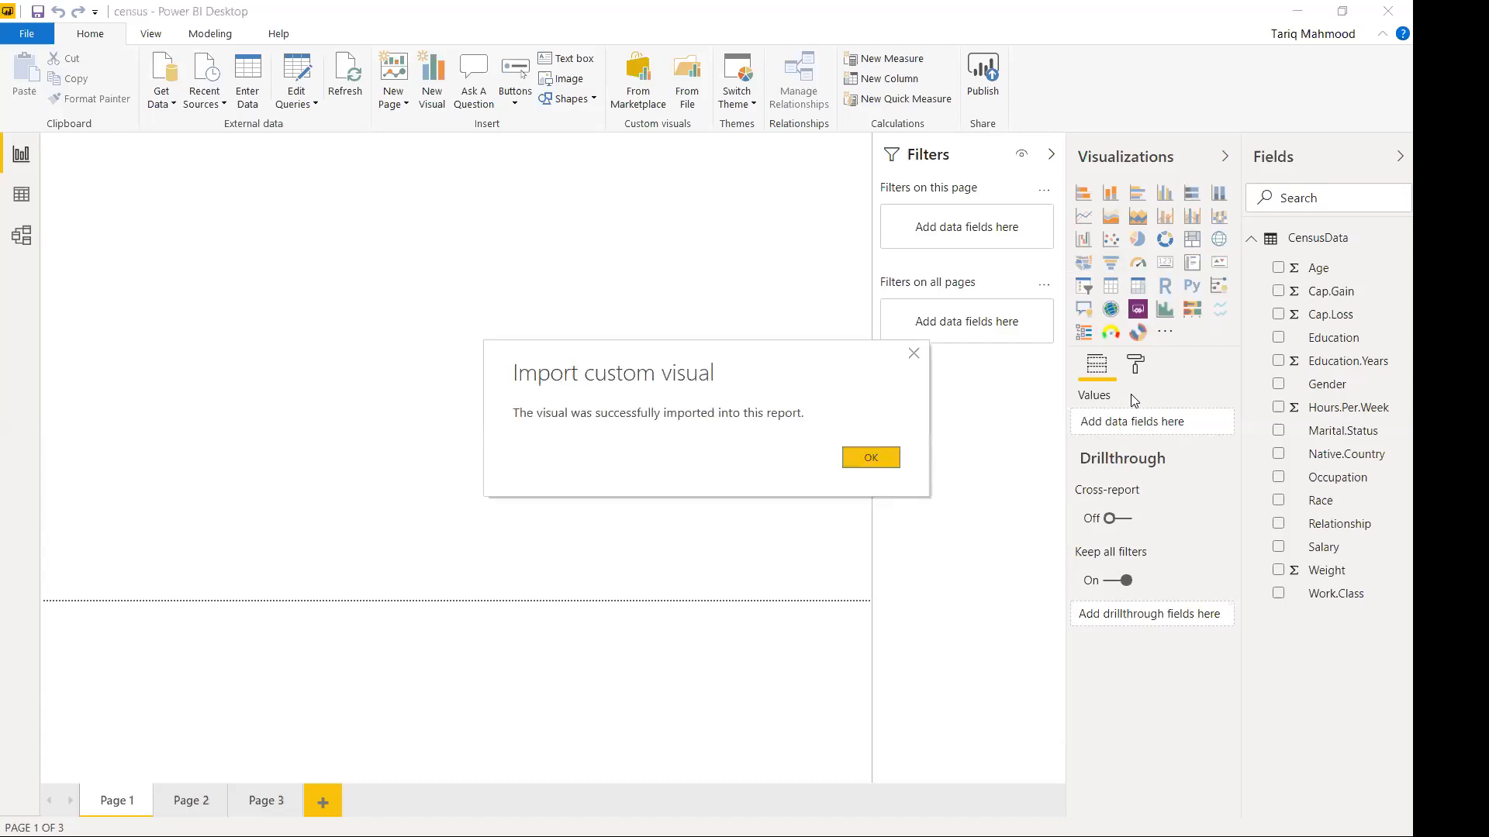
click(871, 459)
click(1166, 333)
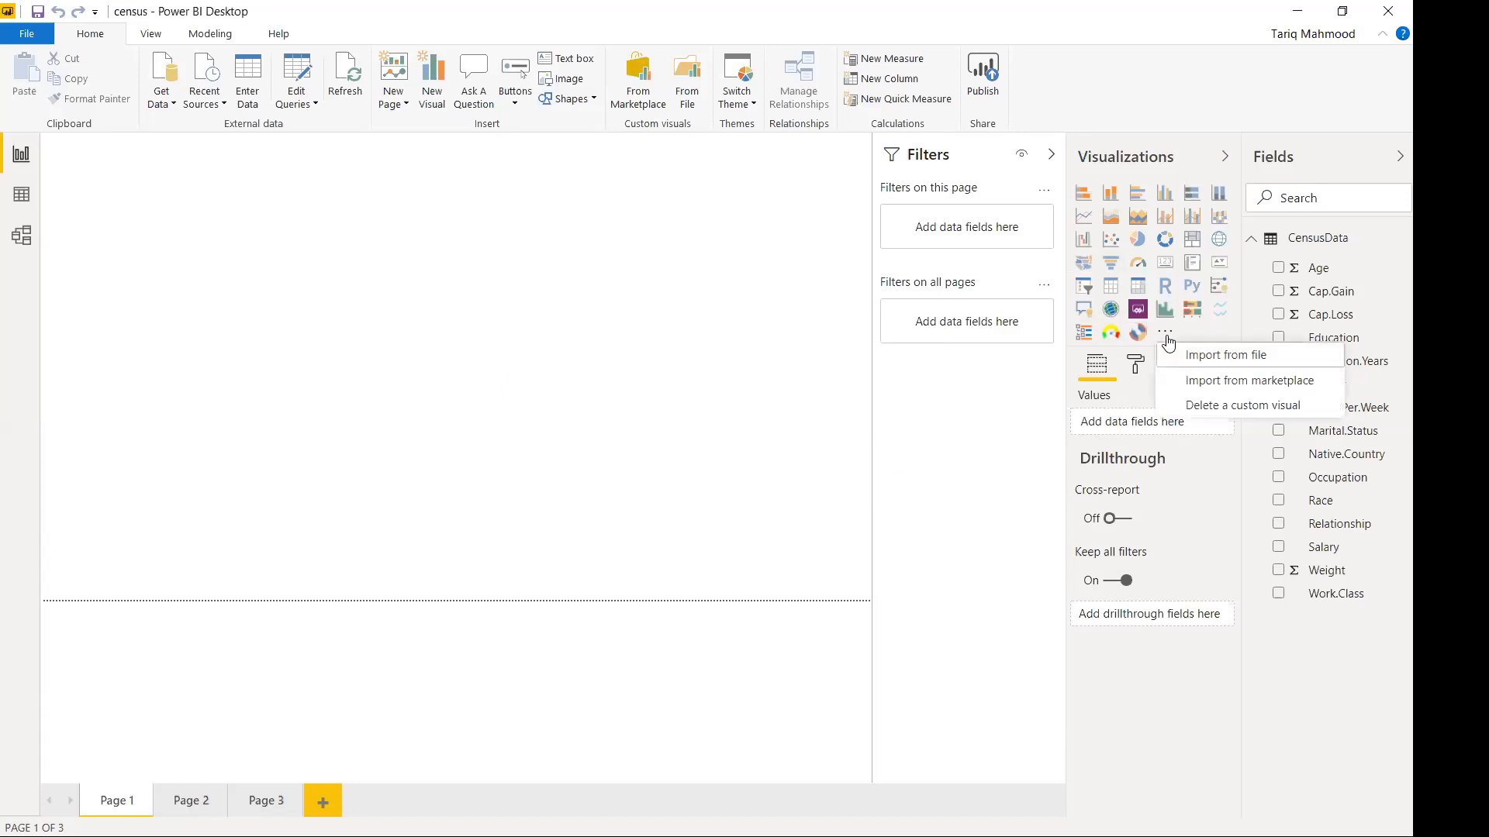
Find Sankey Chart in the marketplace, add it, and acknowledge the import confirmation.
click(1196, 381)
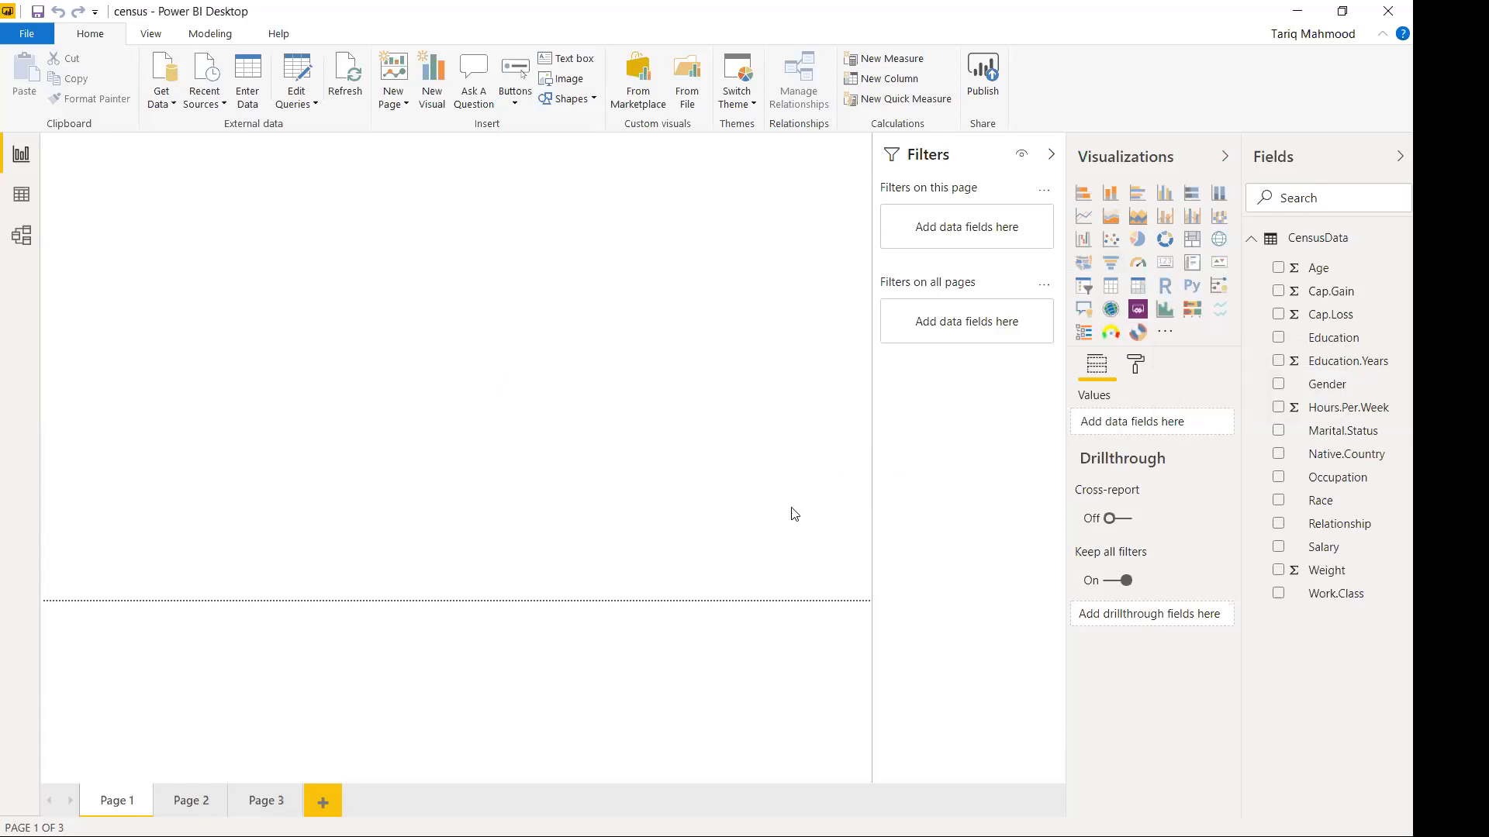
scroll(792, 516, down, 10)
scroll(792, 515, down, 6)
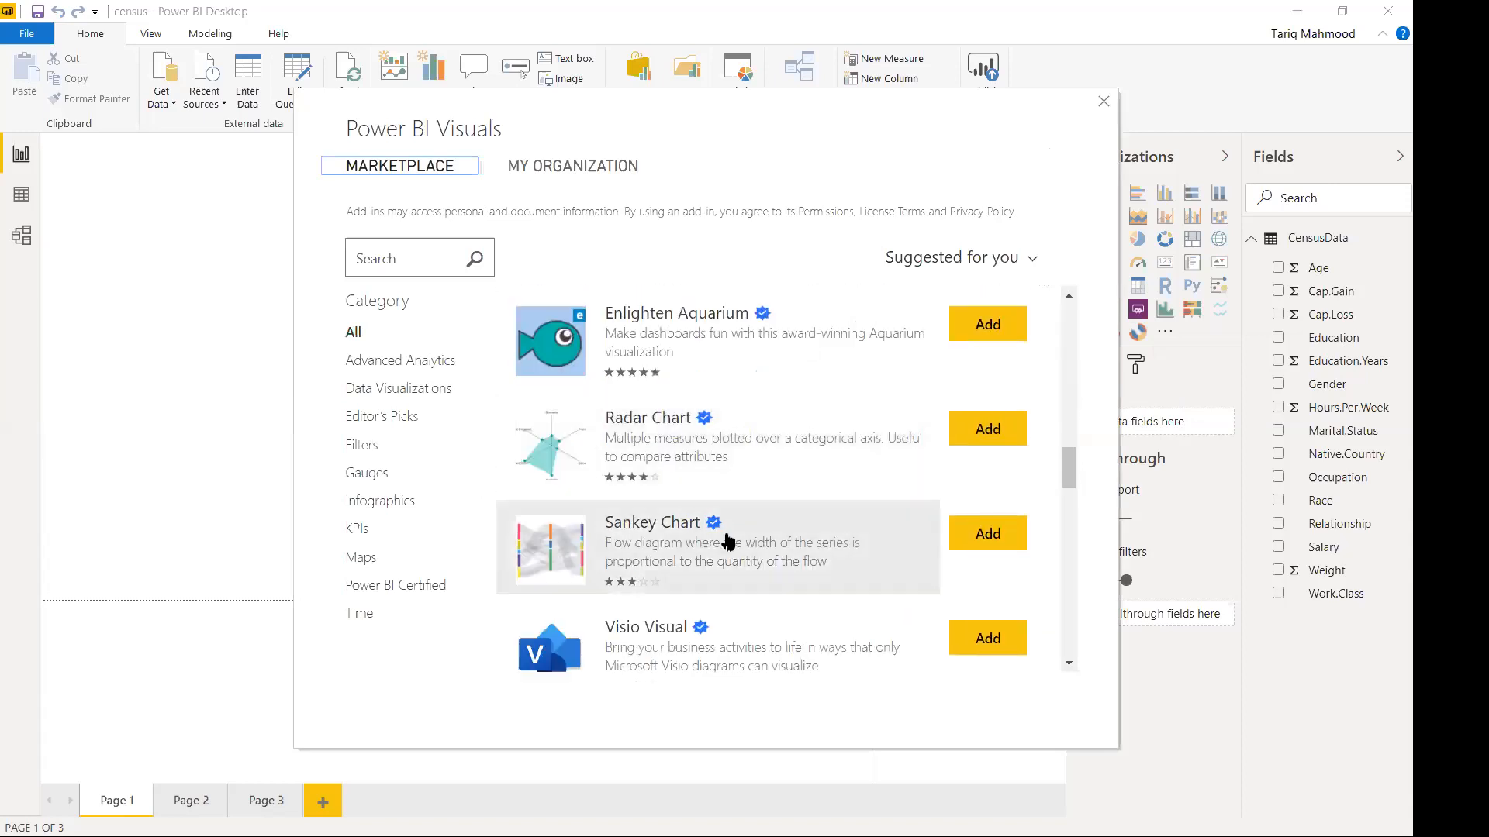
scroll(721, 473, down, 1)
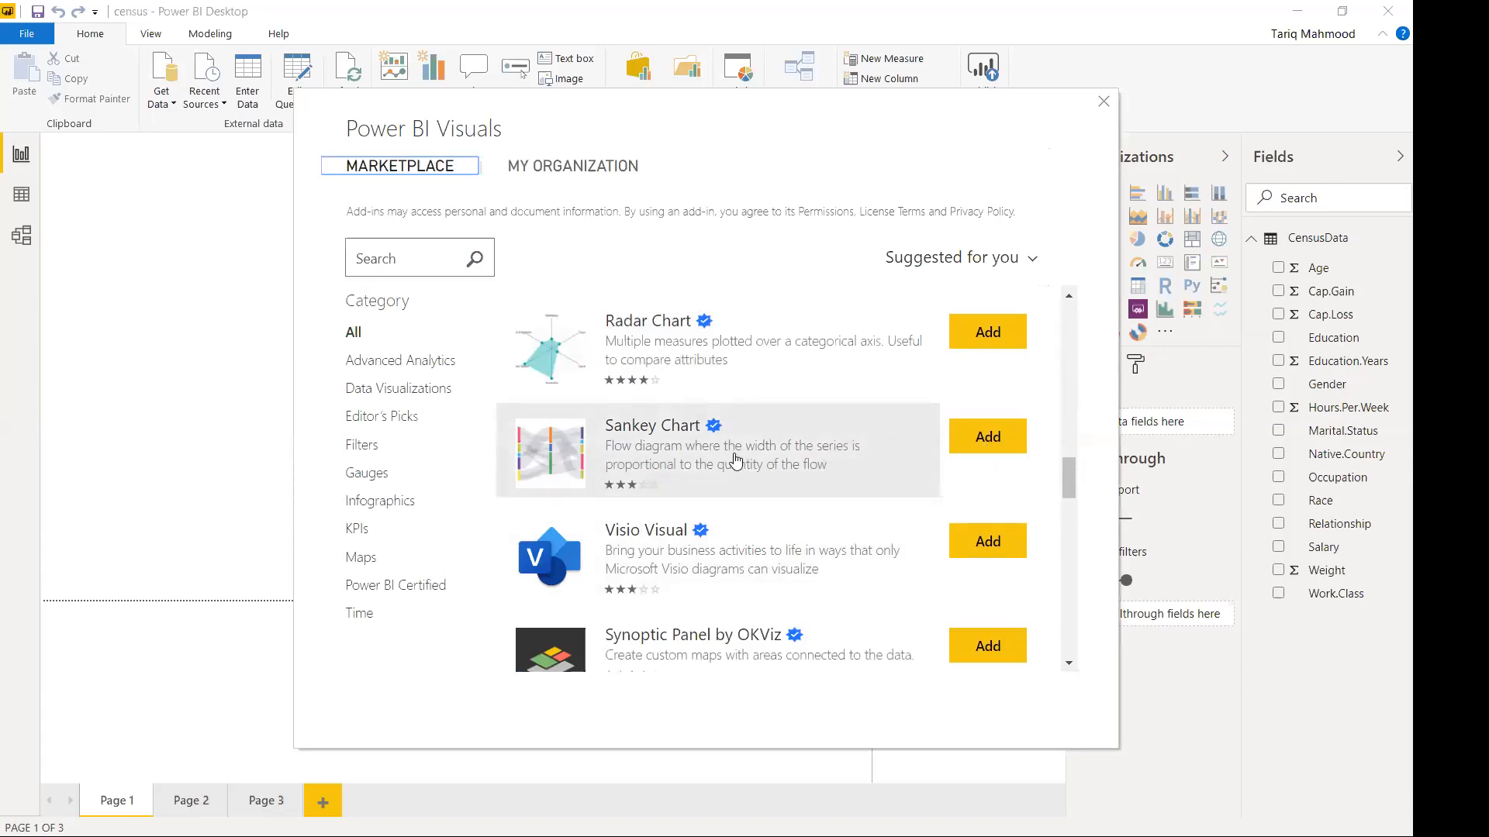
scroll(811, 507, down, 1)
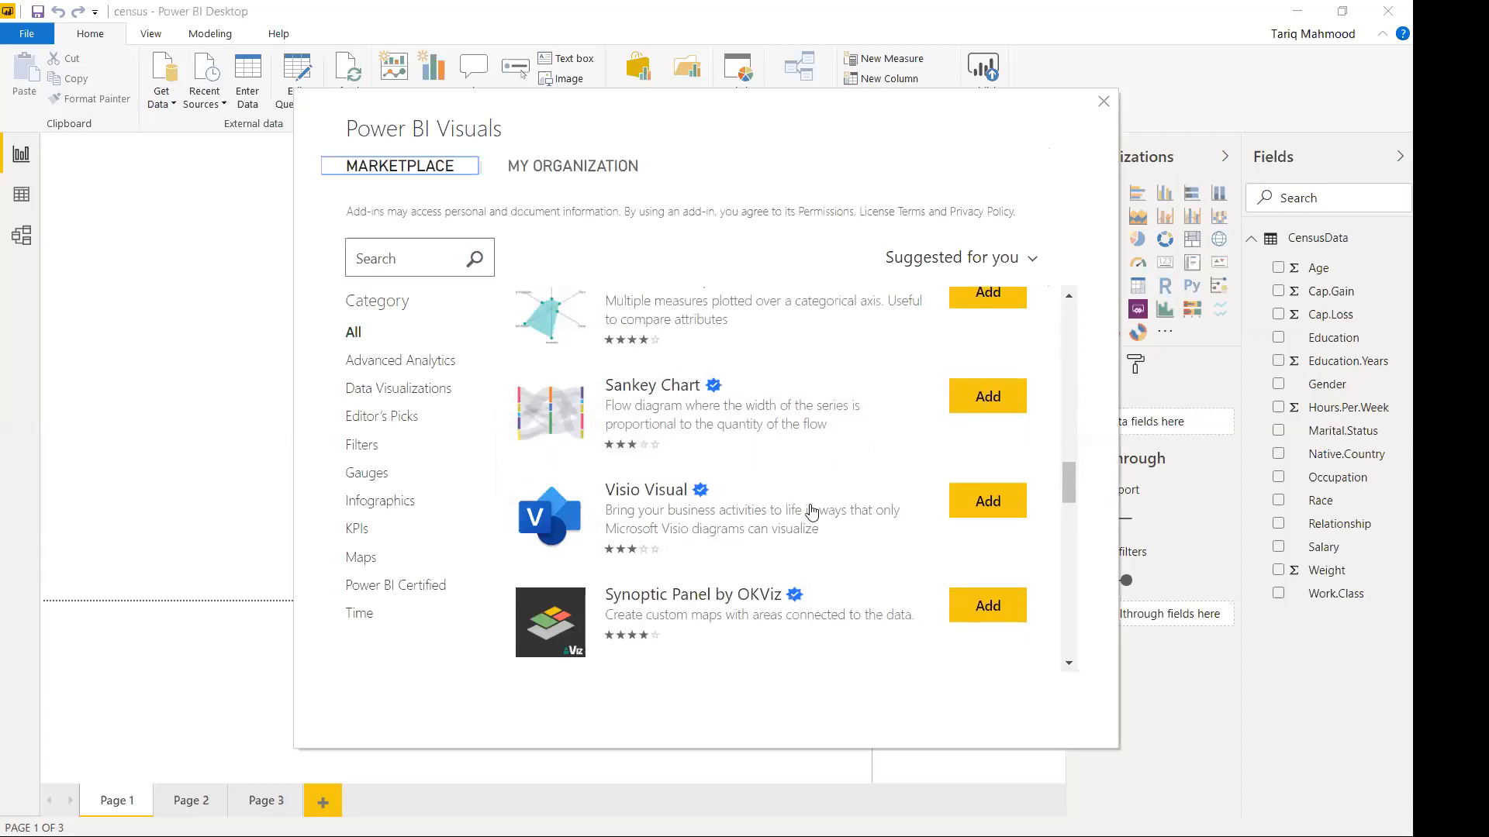
scroll(811, 511, down, 6)
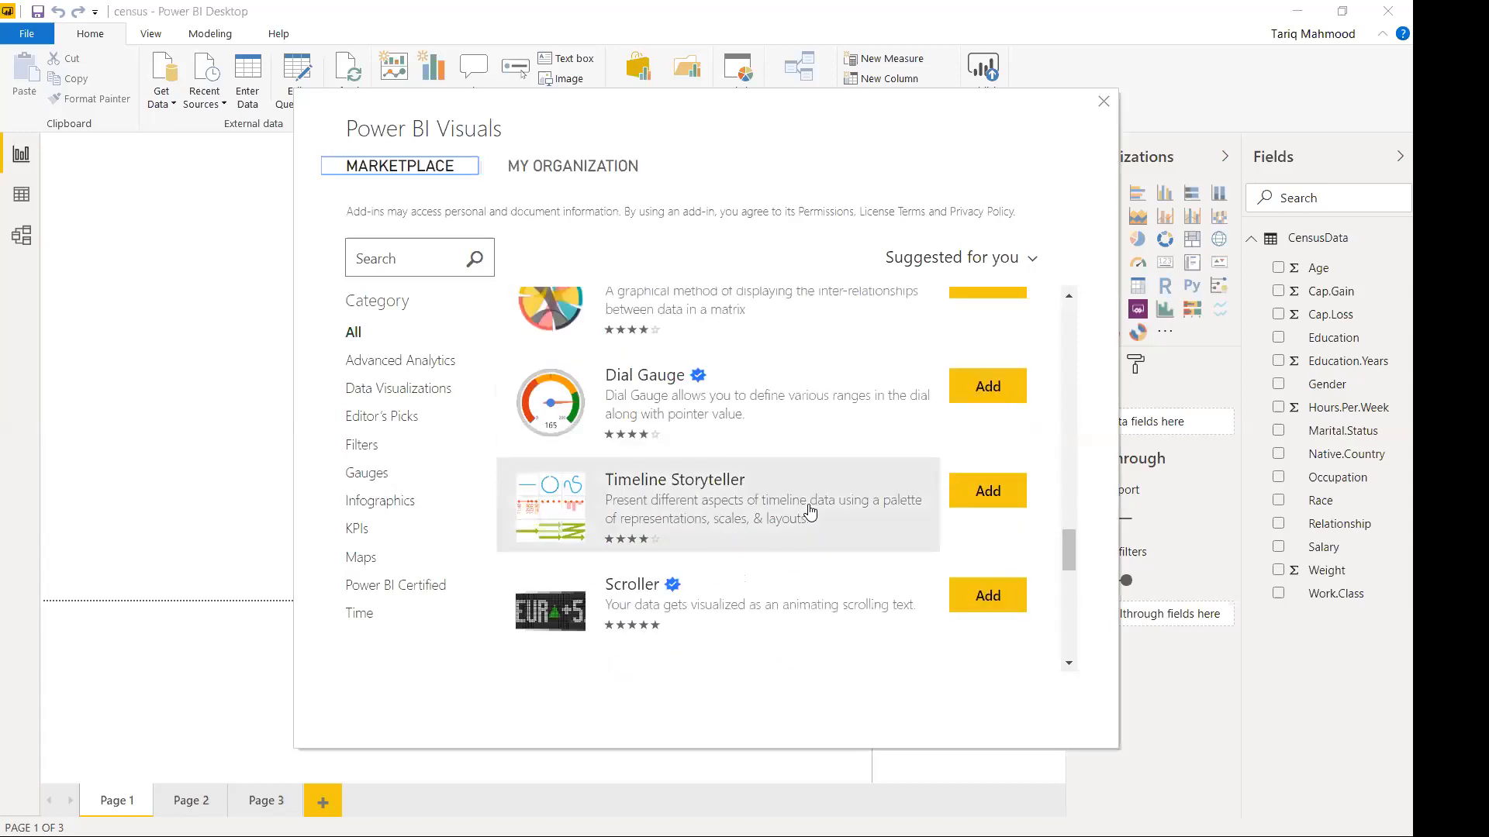
scroll(811, 512, down, 5)
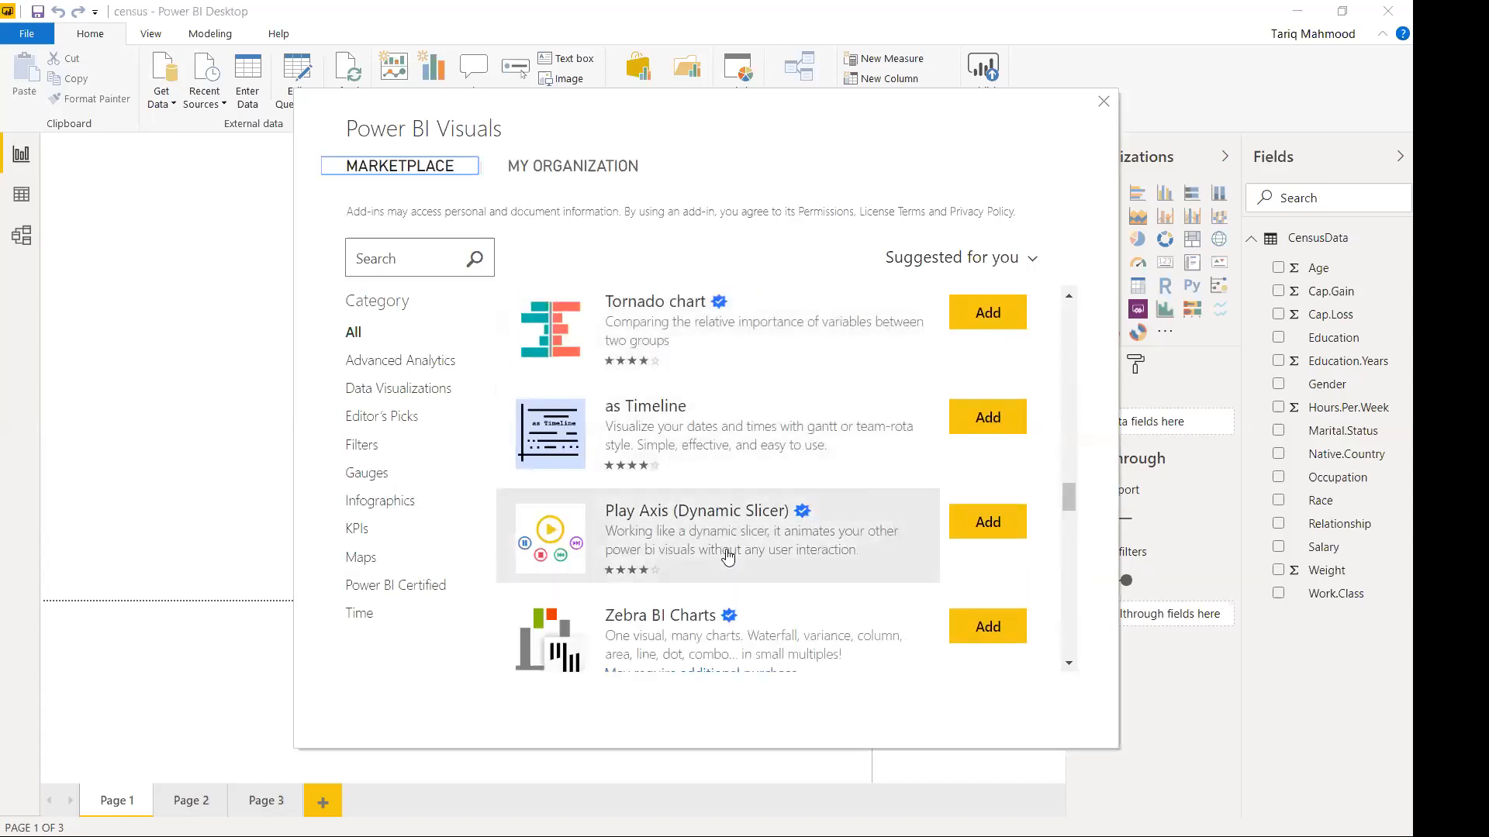
scroll(727, 556, down, 3)
scroll(728, 556, up, 12)
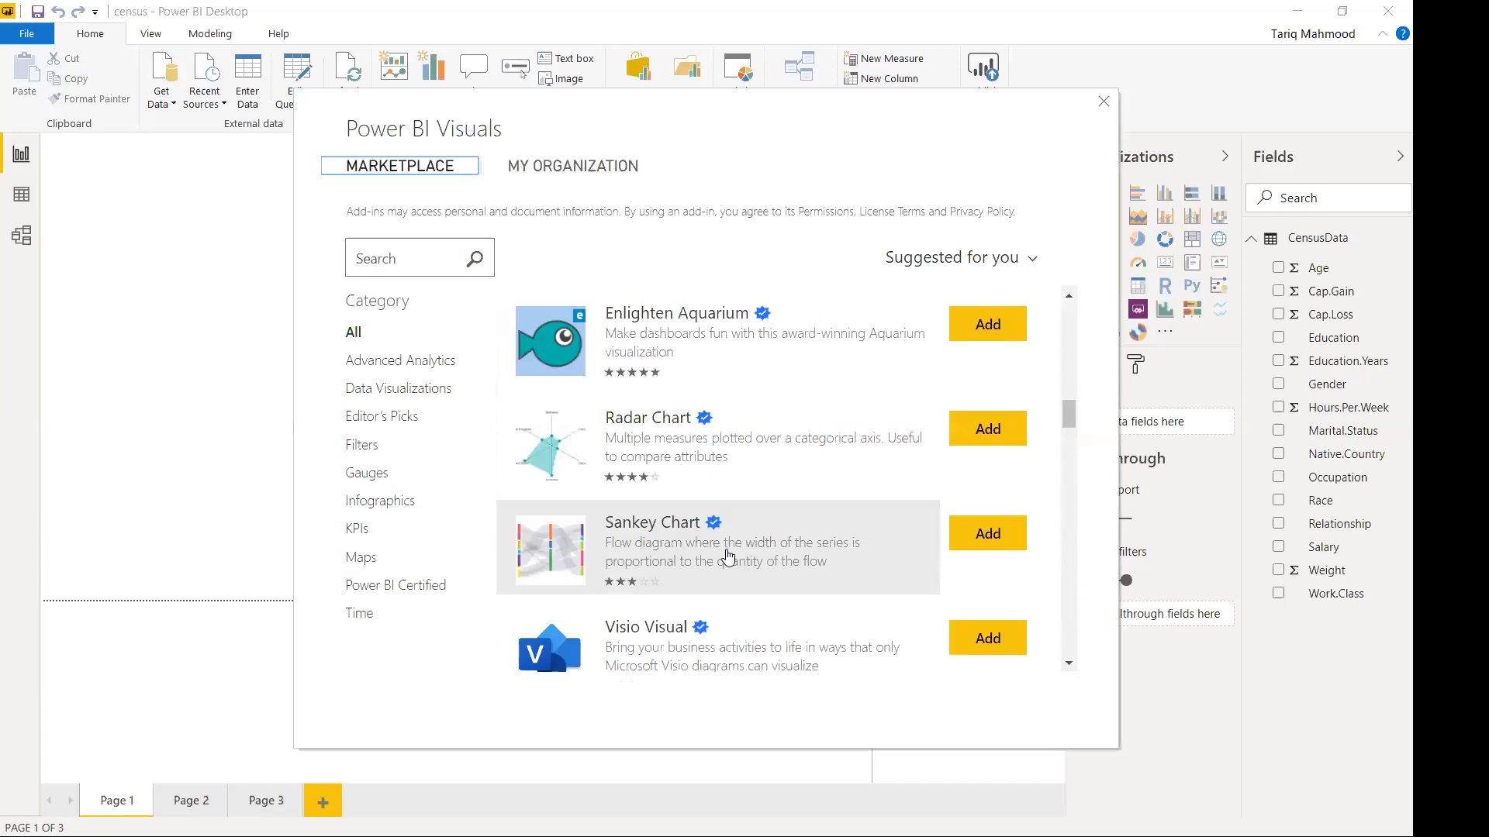
click(991, 535)
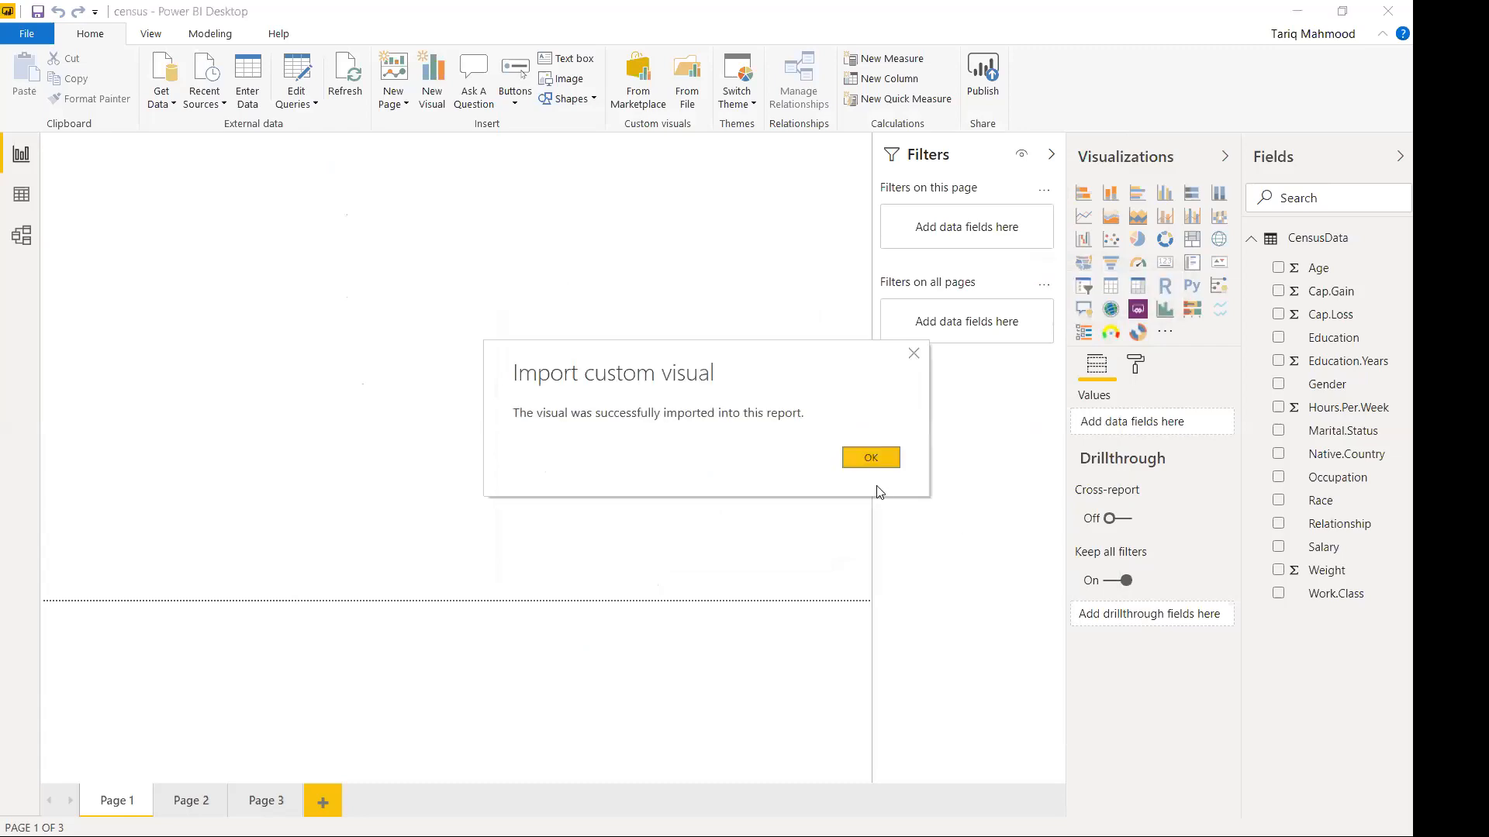
click(871, 458)
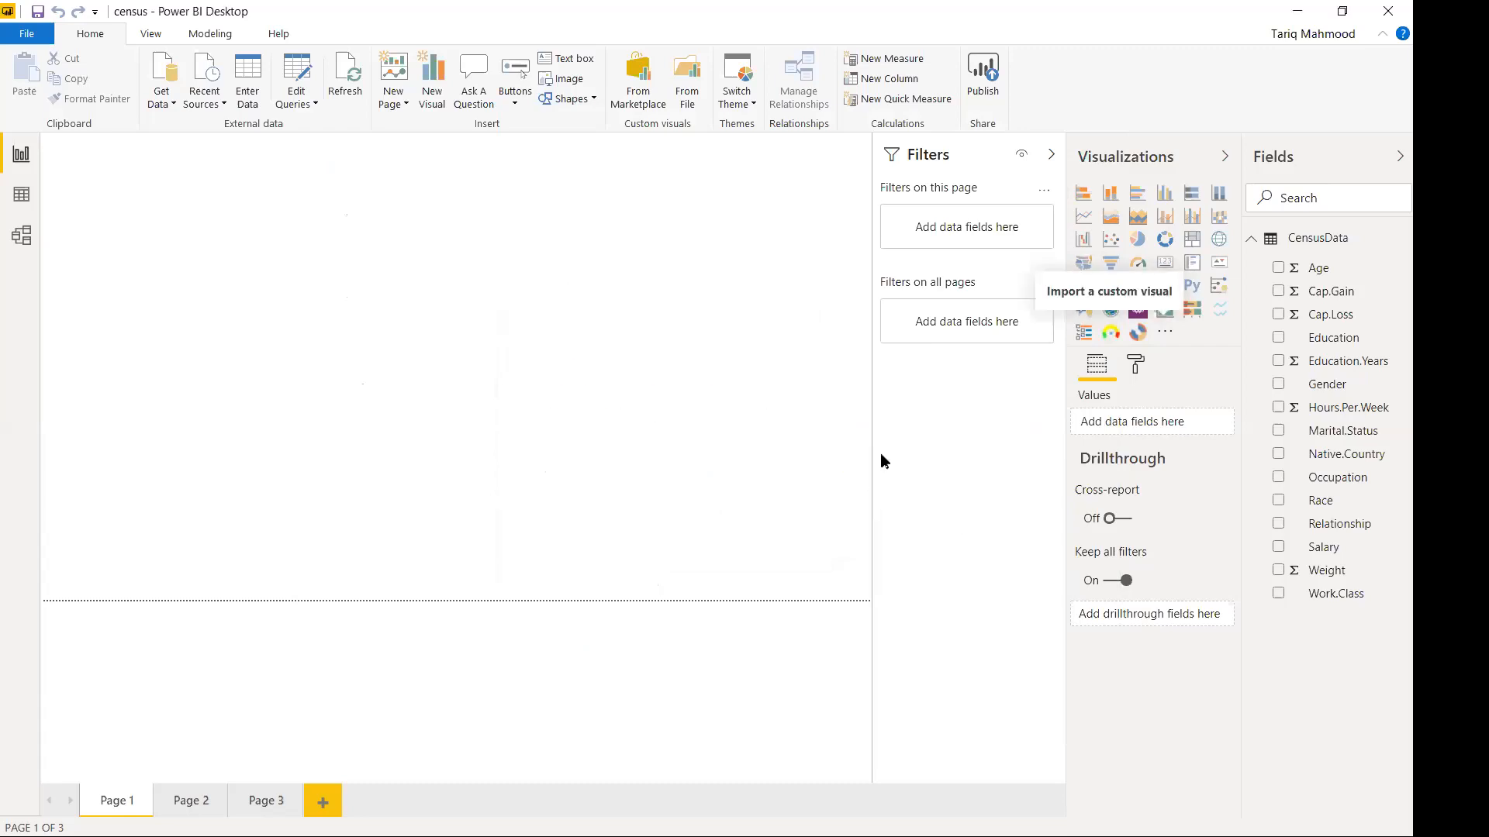